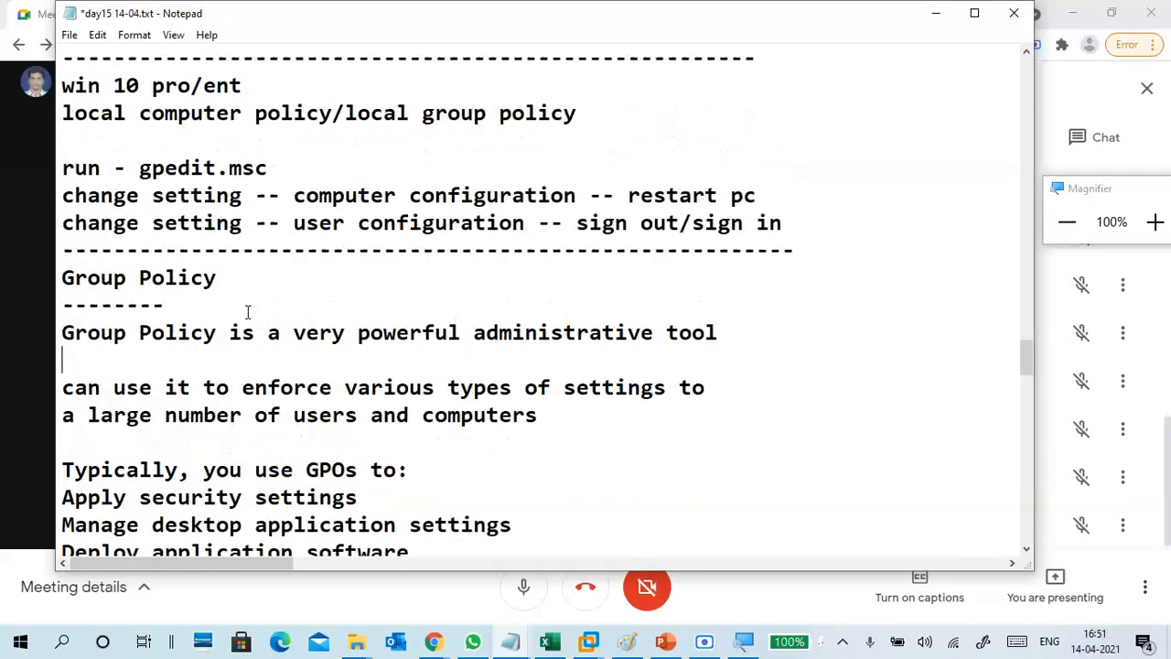
# In Notepad, highlight the local group policy notes, the two change-setting lines and the Group Policy heading for emphasis.
pyautogui.moveTo(63, 194); pyautogui.dragTo(810, 311)
pyautogui.click(389, 276)
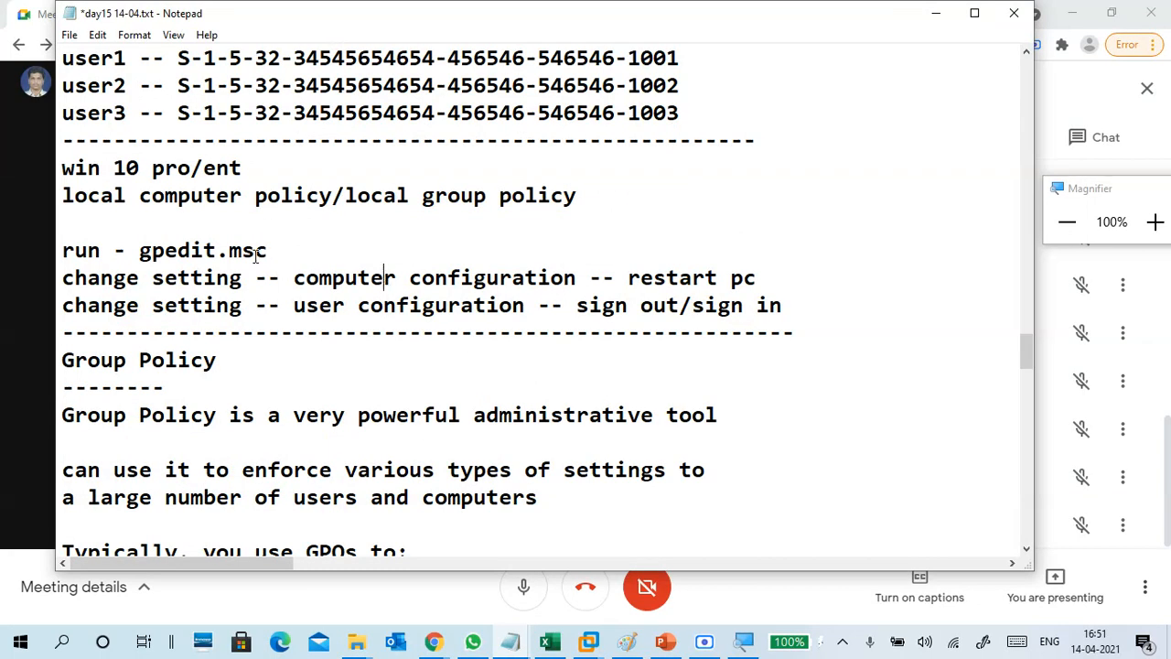
pyautogui.moveTo(75, 279); pyautogui.dragTo(776, 293)
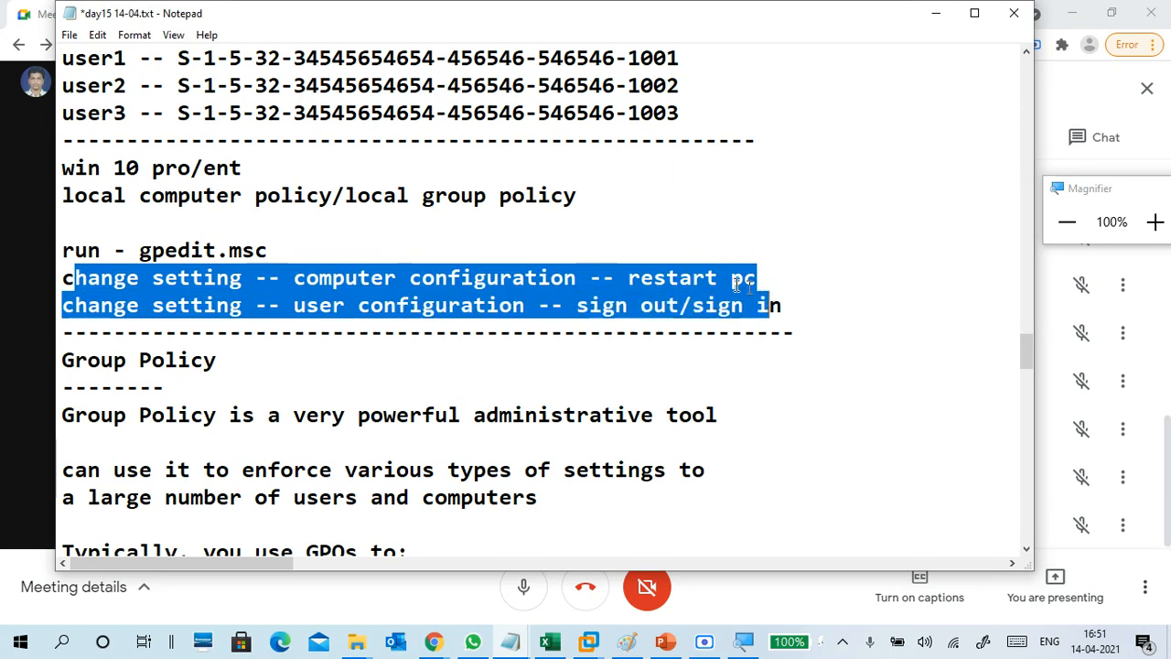
pyautogui.click(347, 279)
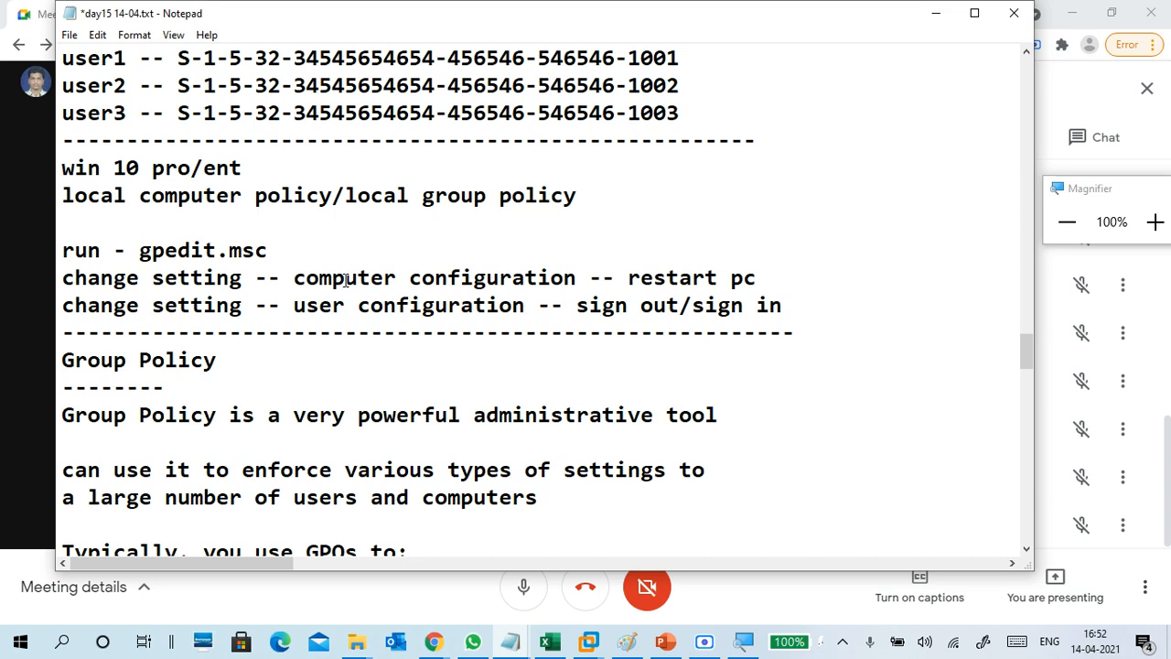
pyautogui.scroll(-2, 346, 279)
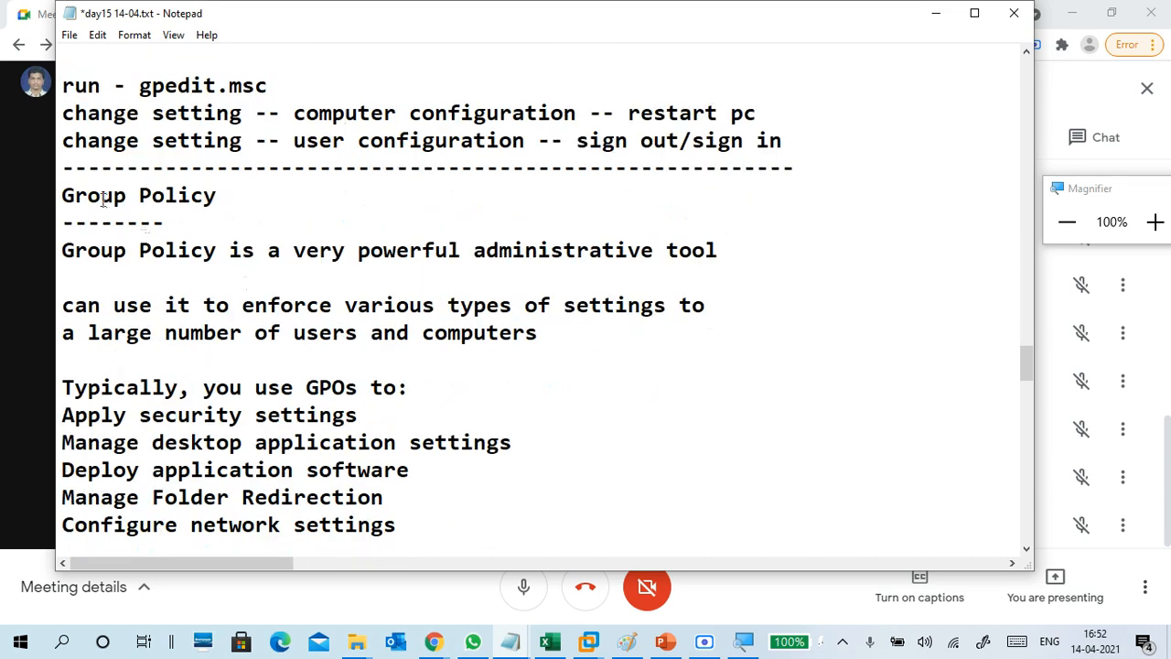
pyautogui.moveTo(59, 195); pyautogui.dragTo(236, 203)
pyautogui.click(235, 203)
# In Paint, draw four rectangles in a row across the canvas.
pyautogui.click(627, 641)
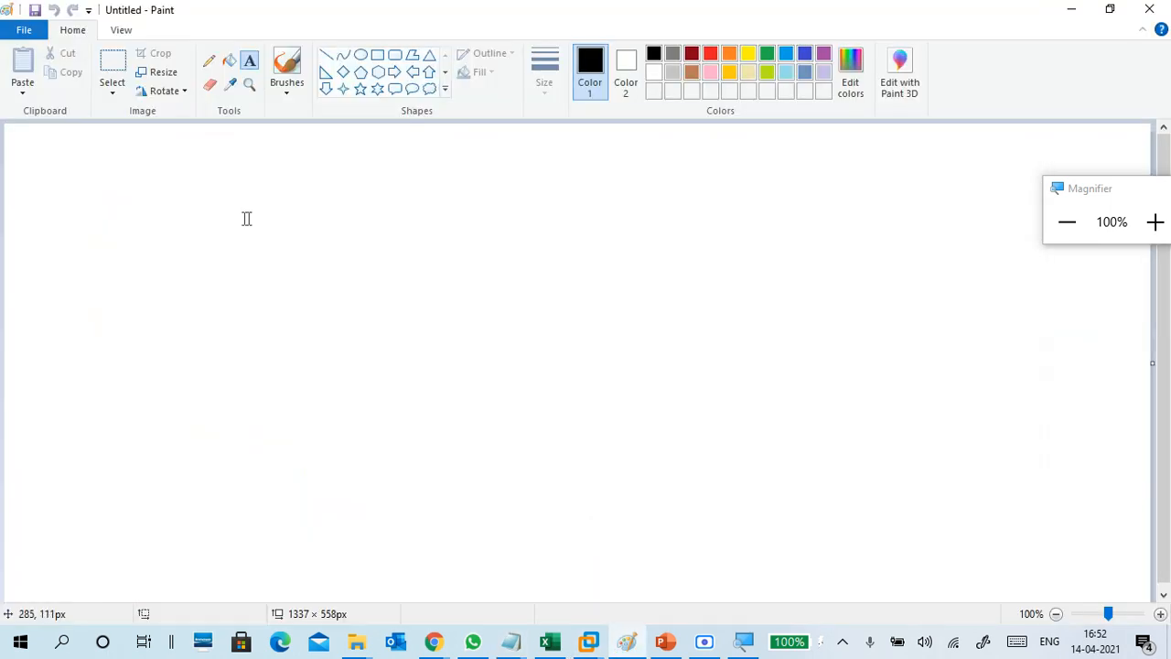
pyautogui.click(377, 54)
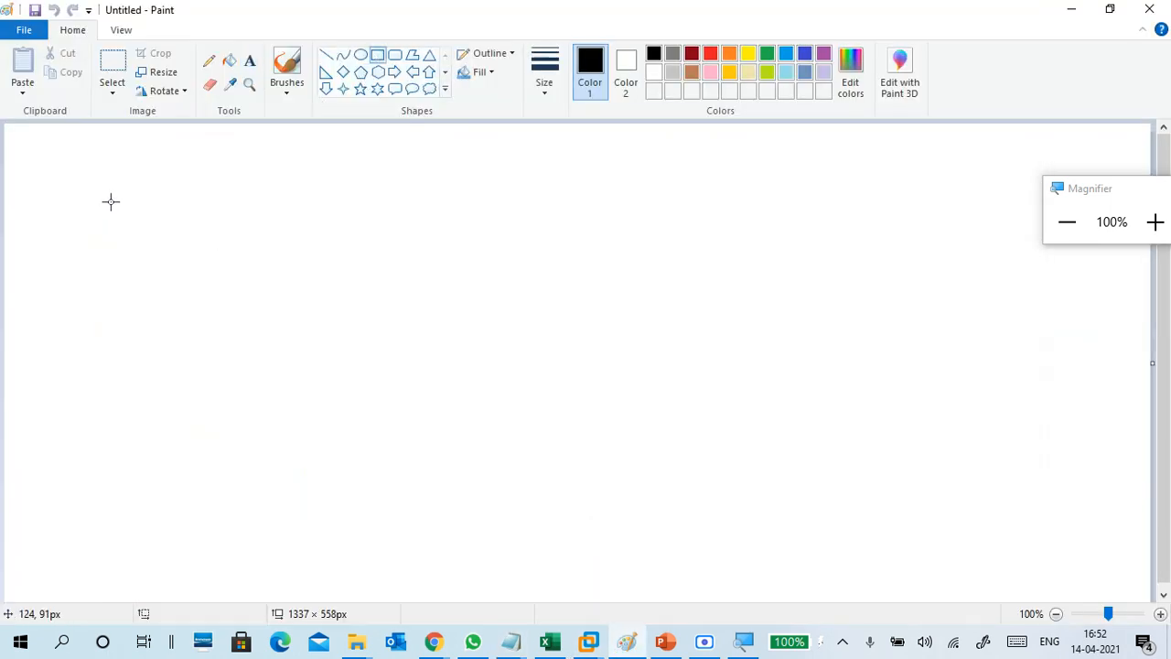
pyautogui.moveTo(110, 201); pyautogui.dragTo(259, 373)
pyautogui.click(357, 306)
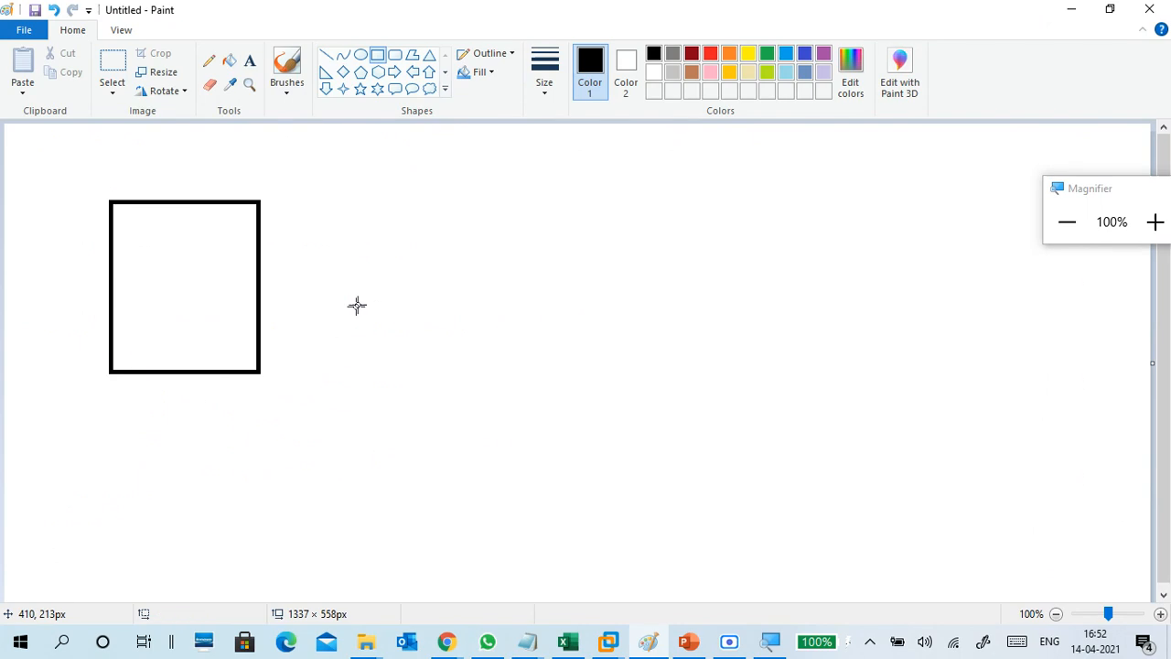
pyautogui.moveTo(397, 262); pyautogui.dragTo(497, 374)
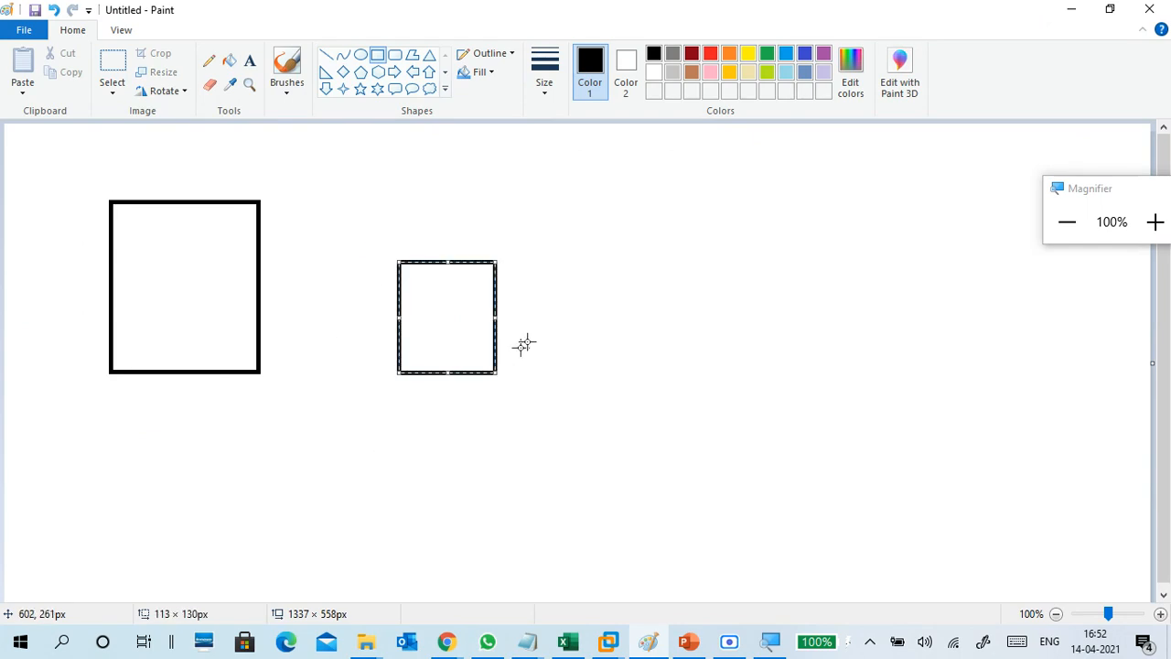
pyautogui.moveTo(580, 259); pyautogui.dragTo(674, 360)
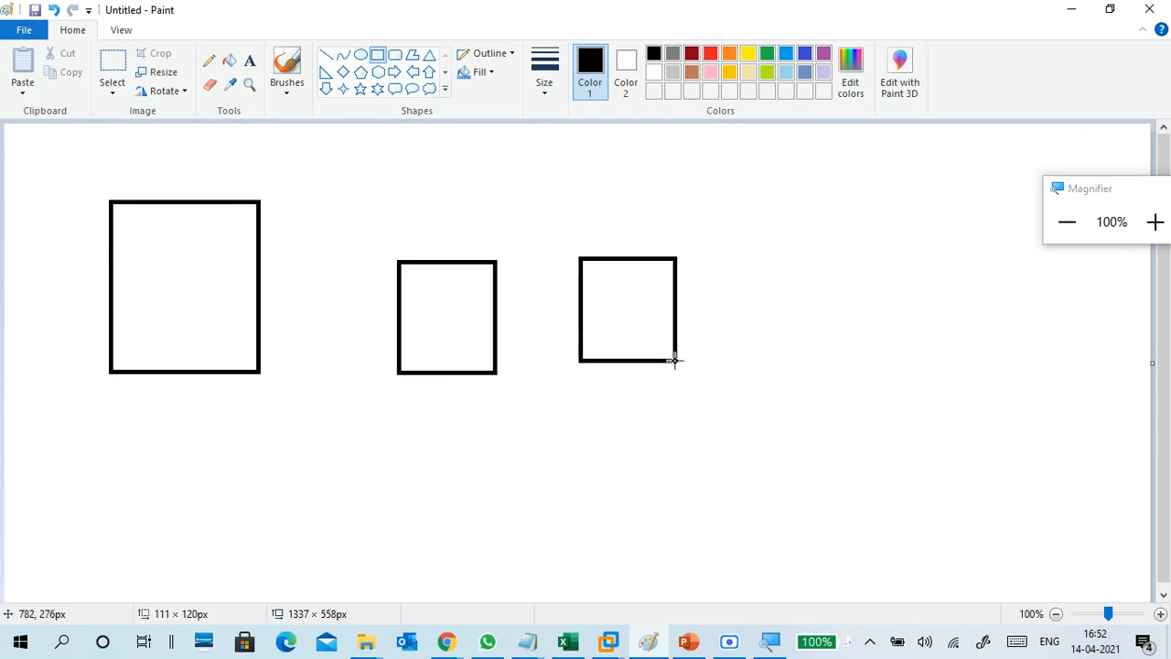
pyautogui.moveTo(641, 314); pyautogui.dragTo(640, 319)
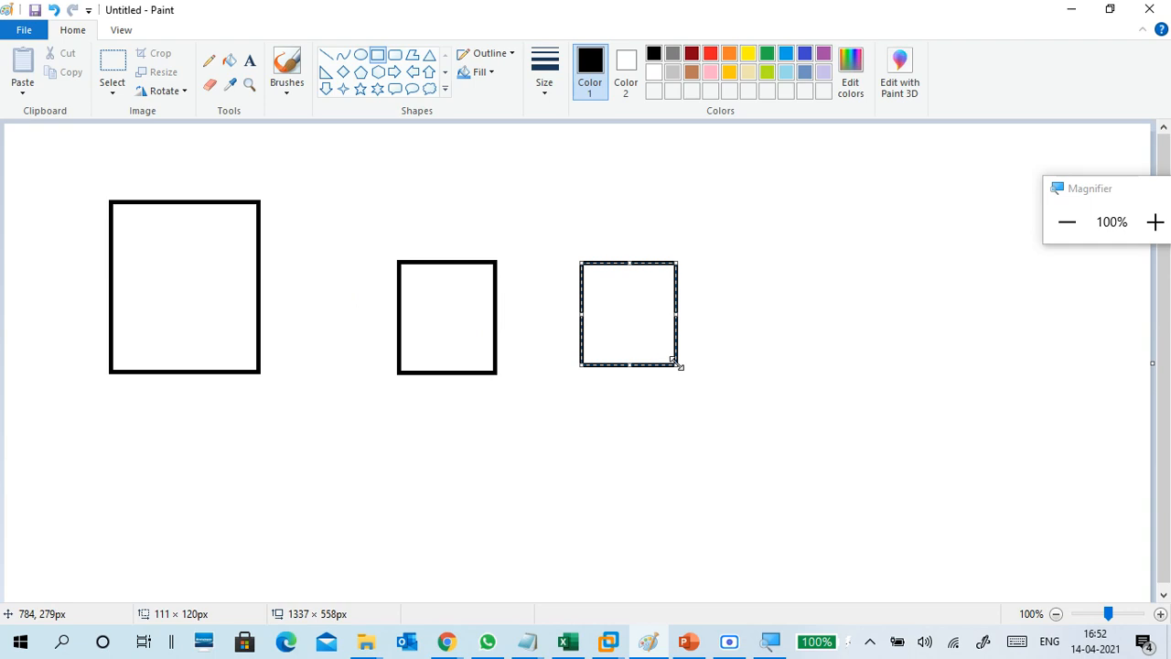
pyautogui.moveTo(680, 366); pyautogui.dragTo(684, 376)
pyautogui.moveTo(765, 261); pyautogui.dragTo(846, 370)
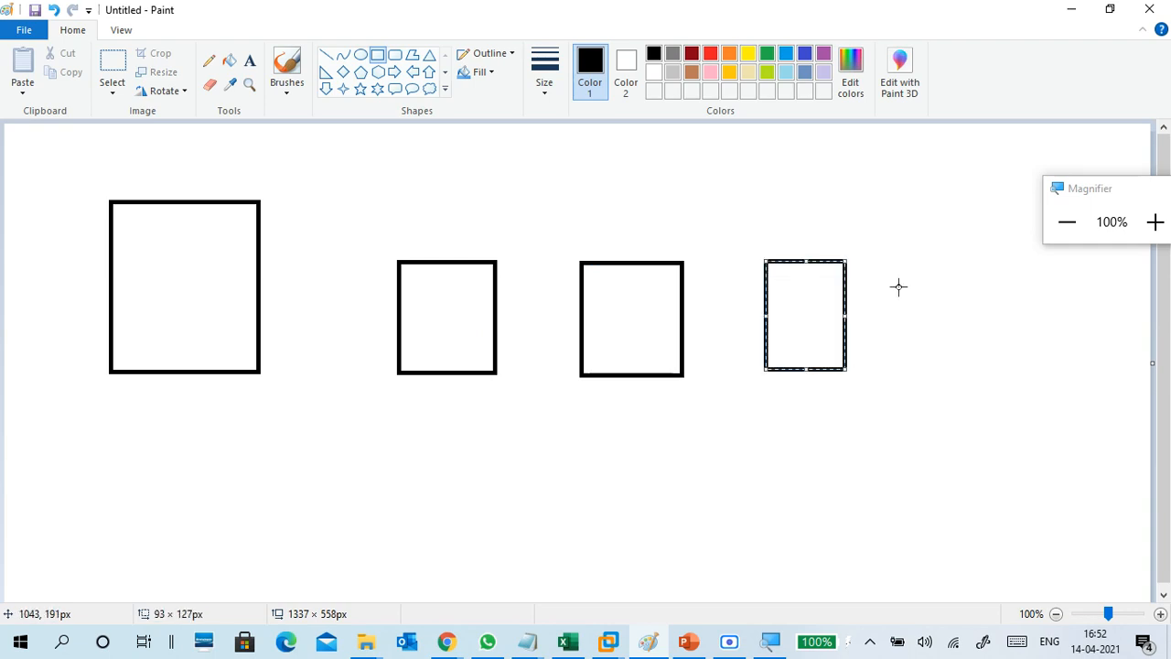
# Draw a long horizontal baseline under the boxes and connect each box down to it.
pyautogui.click(326, 55)
pyautogui.moveTo(111, 415)
pyautogui.mouseDown()
pyautogui.moveTo(826, 439)
pyautogui.moveTo(831, 415)
pyautogui.mouseUp()
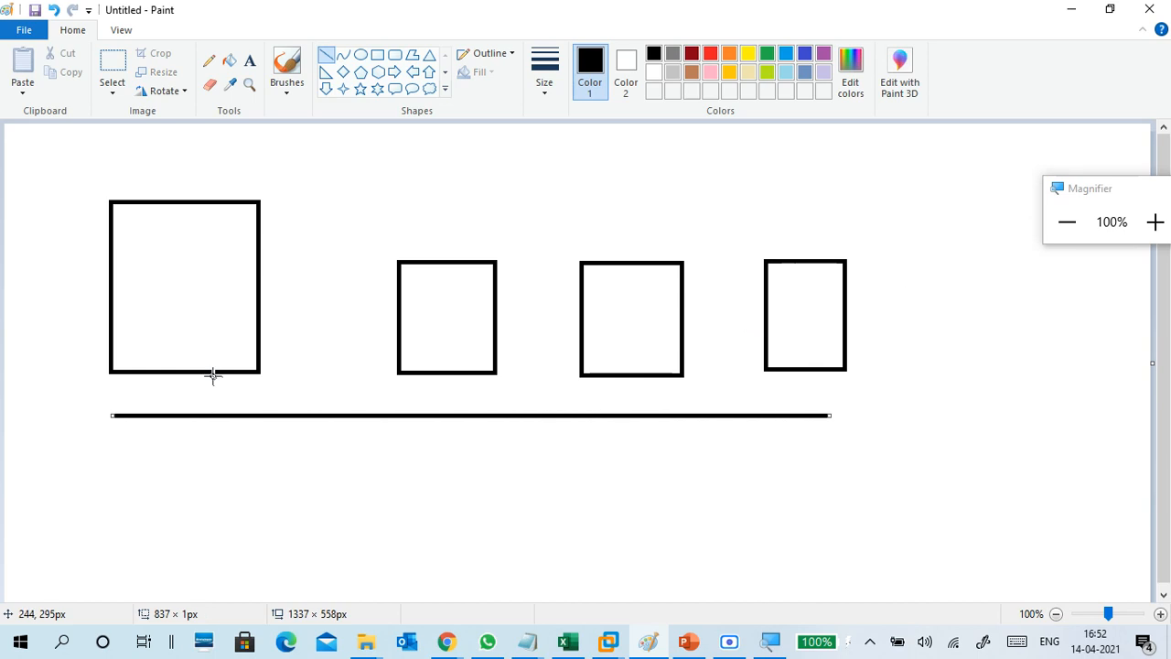
pyautogui.moveTo(188, 368); pyautogui.dragTo(183, 417)
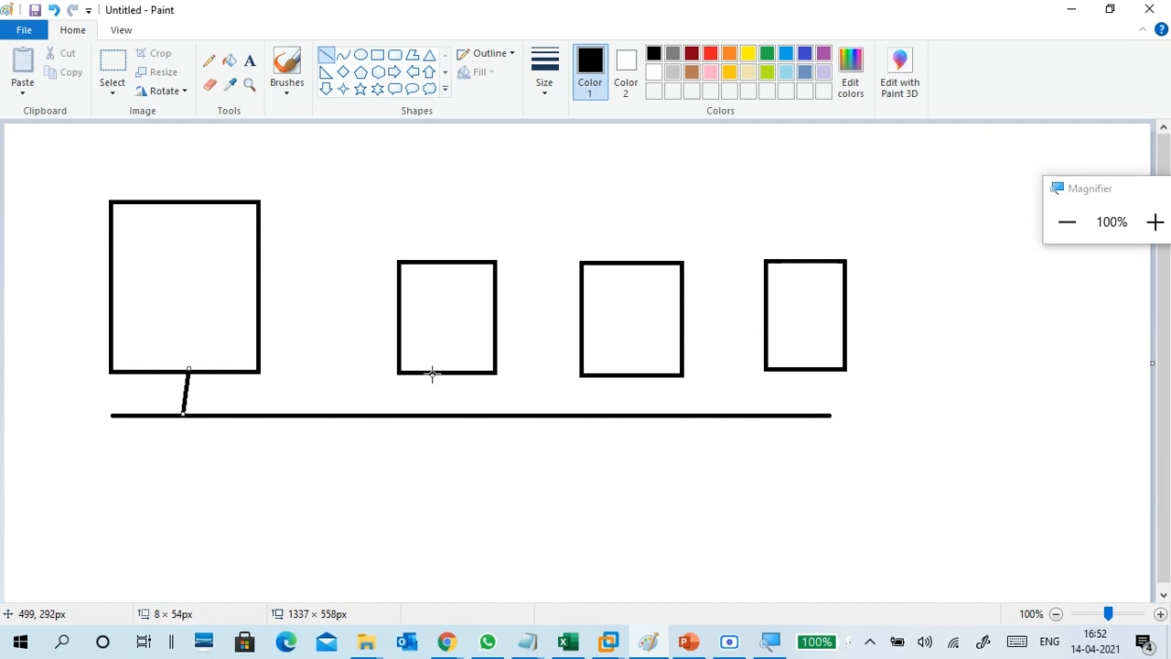
pyautogui.moveTo(433, 373); pyautogui.dragTo(435, 421)
pyautogui.moveTo(628, 373); pyautogui.dragTo(638, 421)
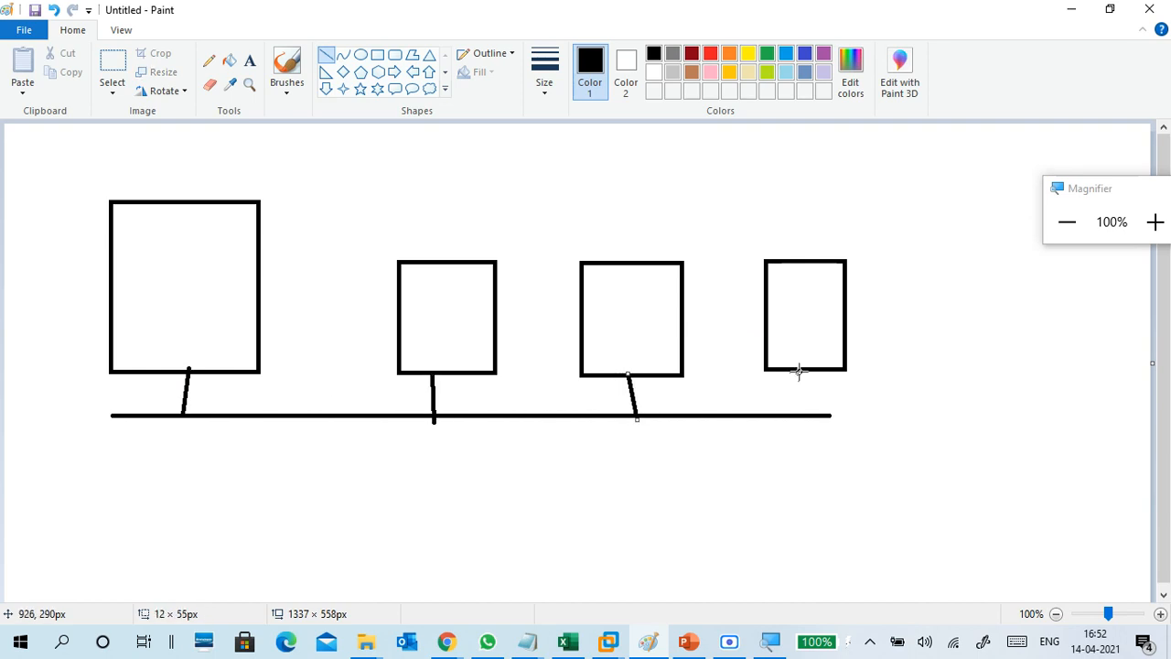
pyautogui.moveTo(800, 367); pyautogui.dragTo(804, 420)
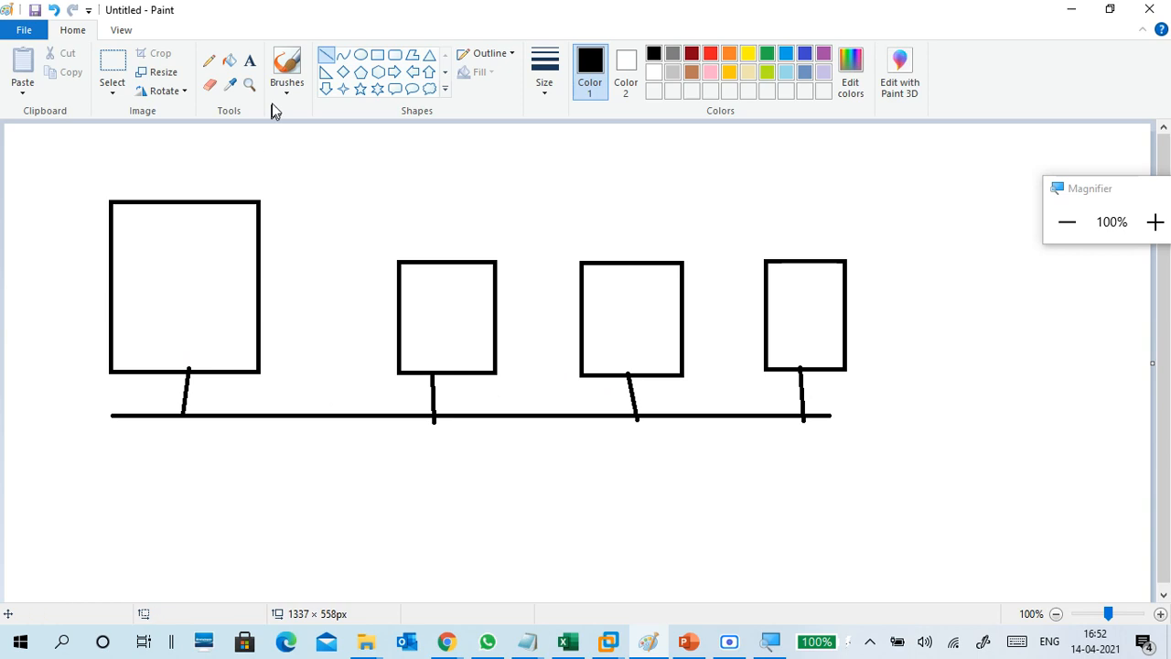
pyautogui.click(250, 60)
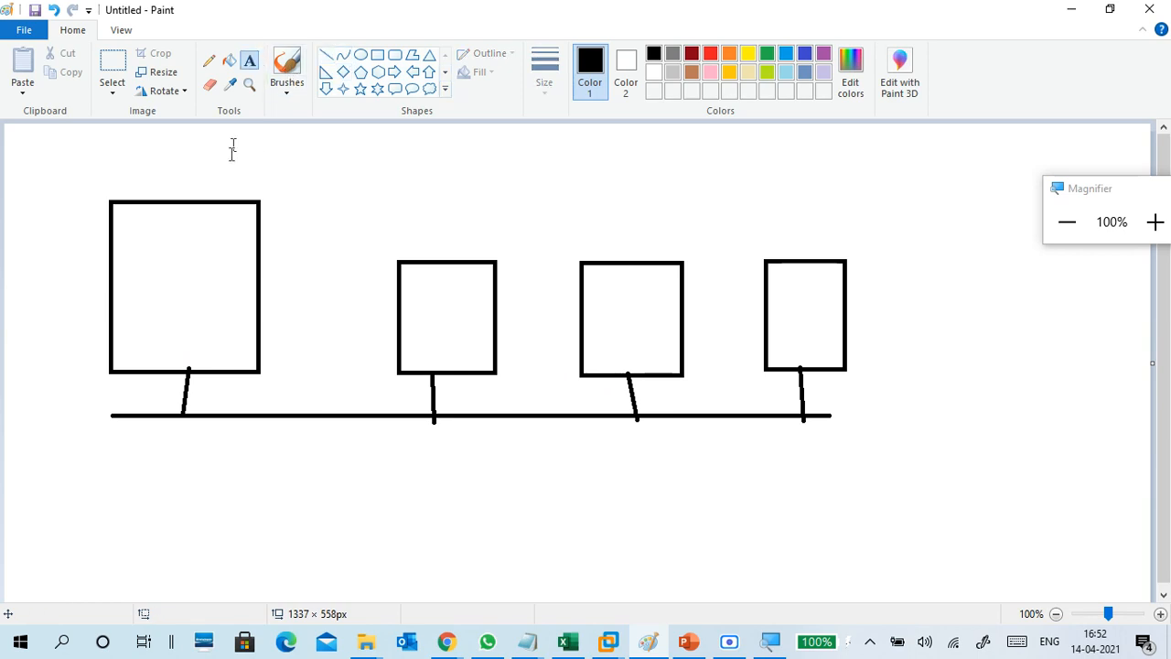
# Write the label 'gpo1' inside the first box.
pyautogui.click(148, 284)
pyautogui.write('ndo')
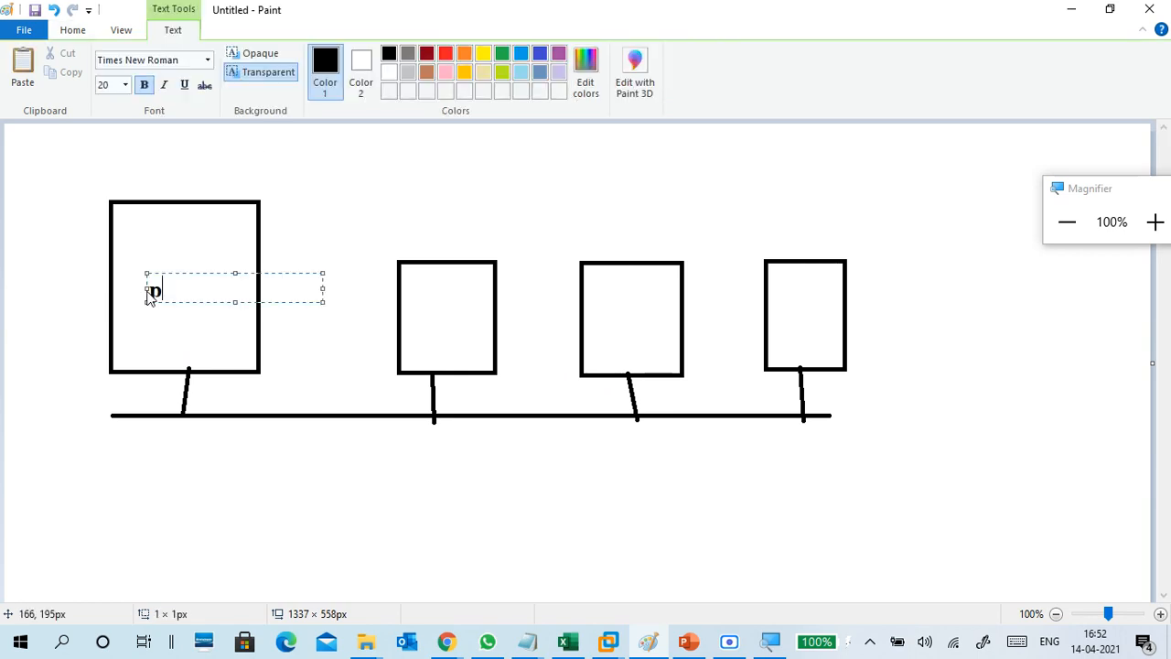
pyautogui.press('BackSpace')
pyautogui.press('BackSpace')
pyautogui.press('BackSpace')
pyautogui.write('gpo1')
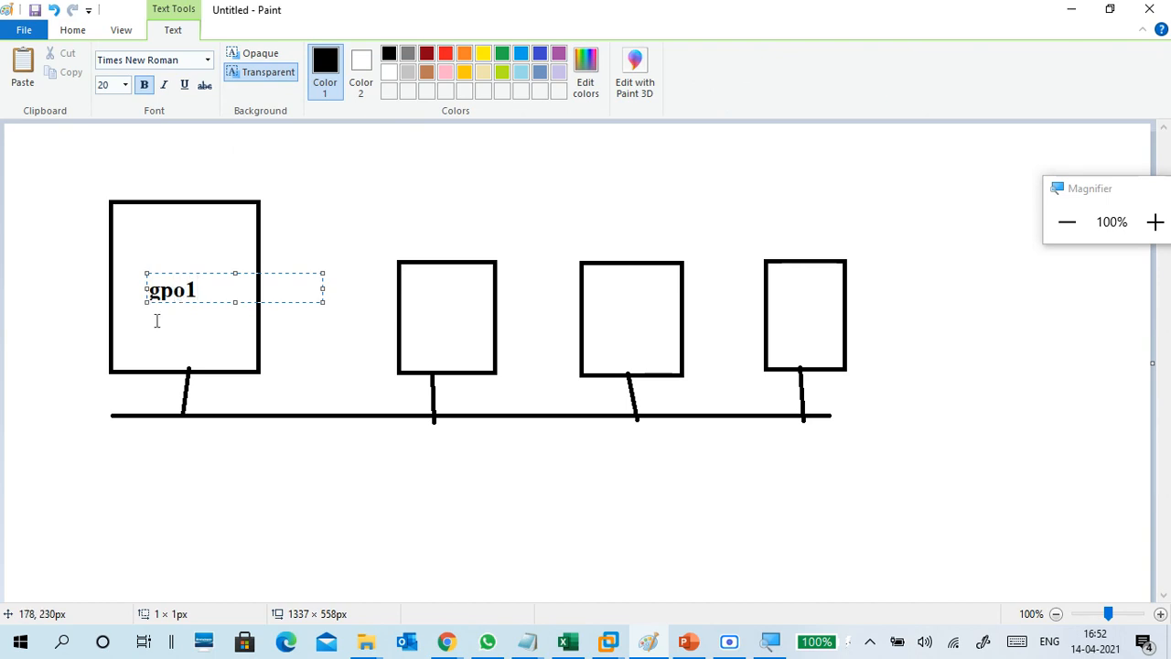
pyautogui.click(318, 168)
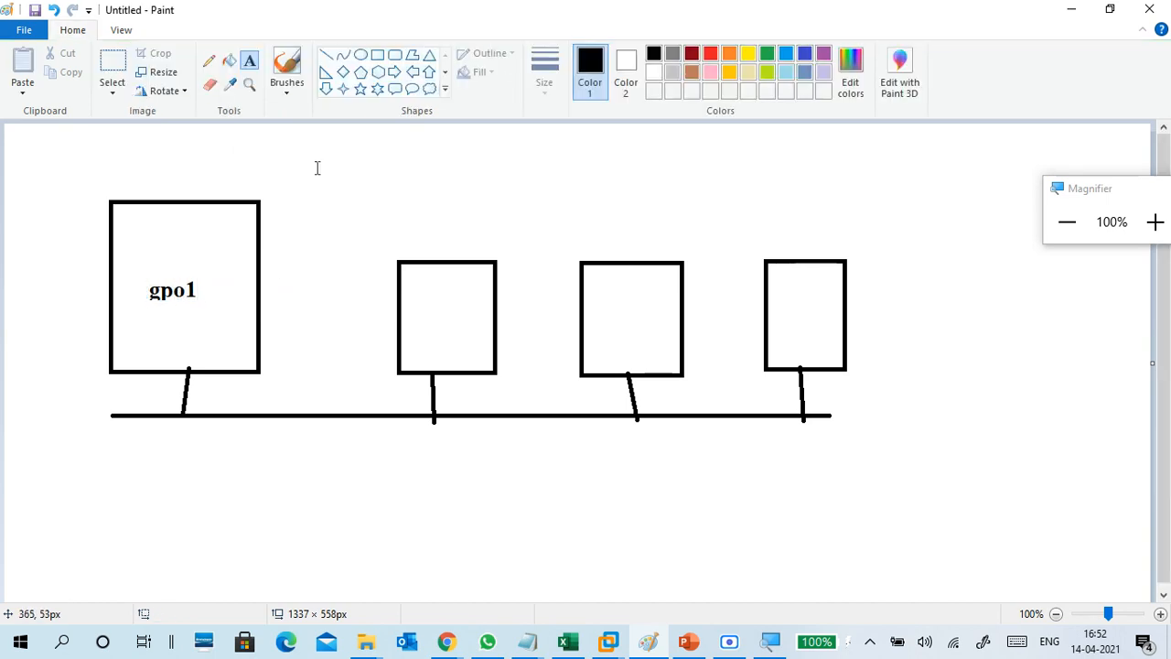
# With a brush, draw curved arrows from gpo1 to the second, third and fourth boxes.
pyautogui.click(286, 91)
pyautogui.click(186, 116)
pyautogui.moveTo(177, 302)
pyautogui.mouseDown()
pyautogui.moveTo(358, 387)
pyautogui.moveTo(416, 380)
pyautogui.mouseUp()
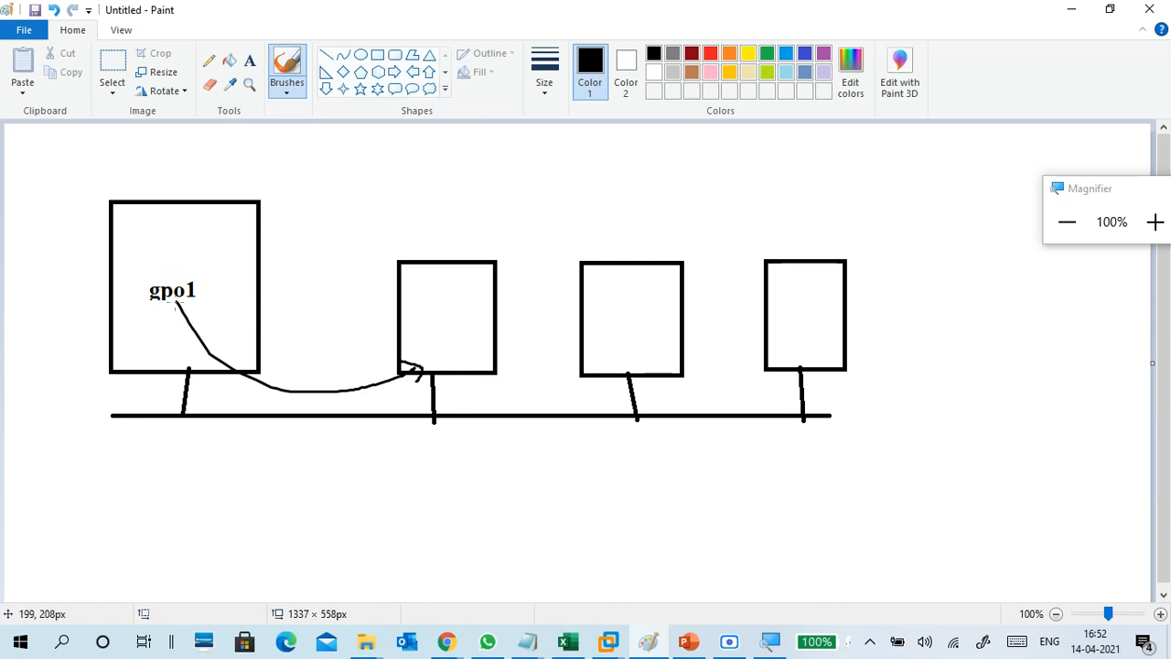
pyautogui.moveTo(176, 304)
pyautogui.mouseDown()
pyautogui.moveTo(530, 393)
pyautogui.moveTo(602, 366)
pyautogui.mouseUp()
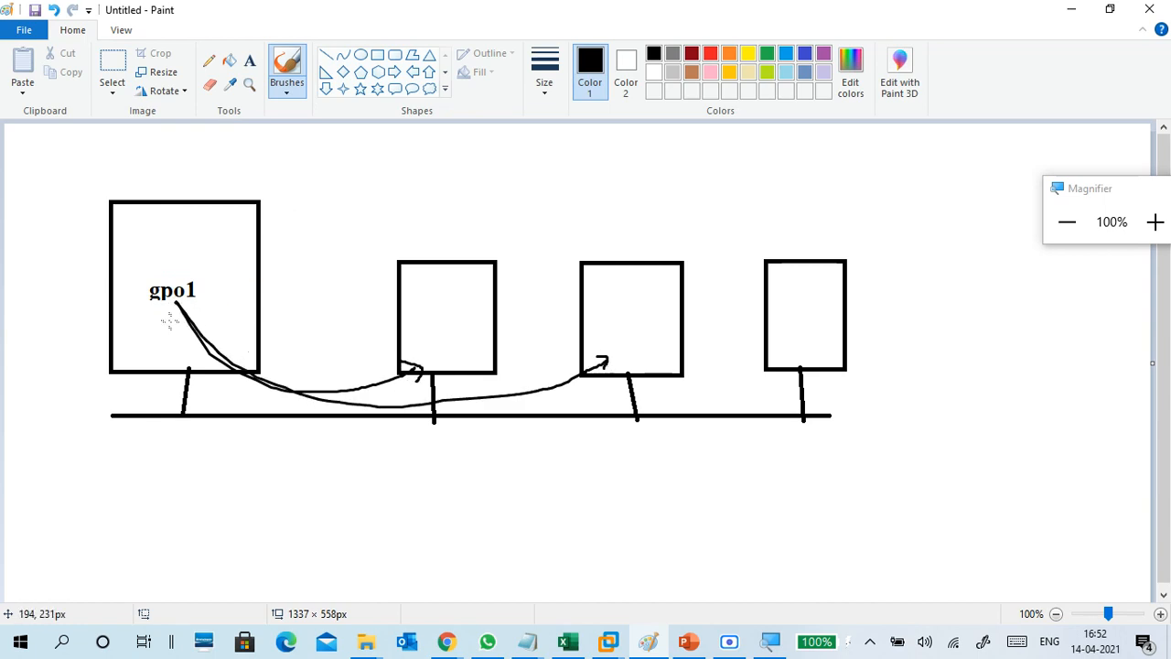
pyautogui.moveTo(173, 304)
pyautogui.mouseDown()
pyautogui.moveTo(373, 412)
pyautogui.moveTo(784, 356)
pyautogui.mouseUp()
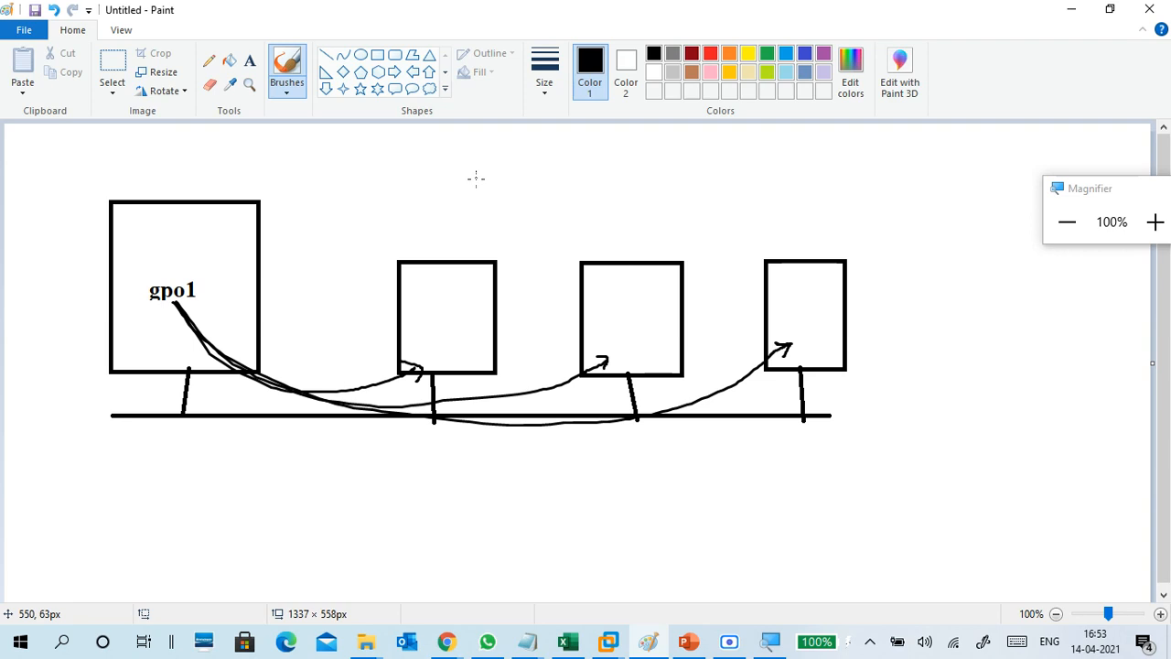
pyautogui.click(1070, 11)
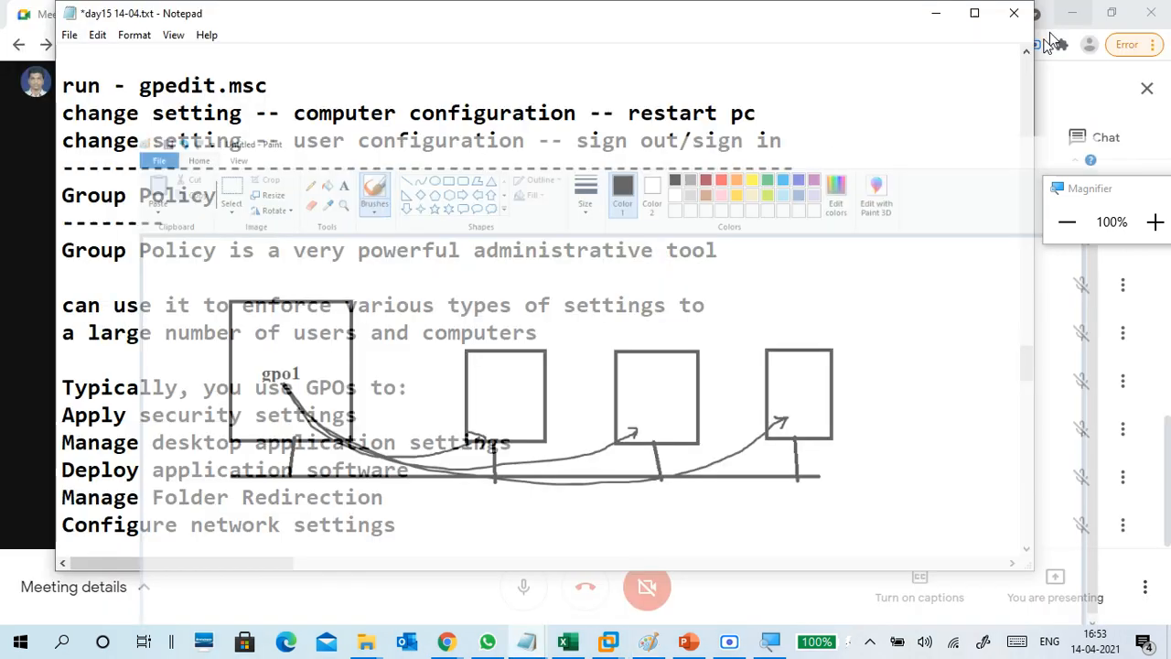
pyautogui.scroll(-5, 333, 342)
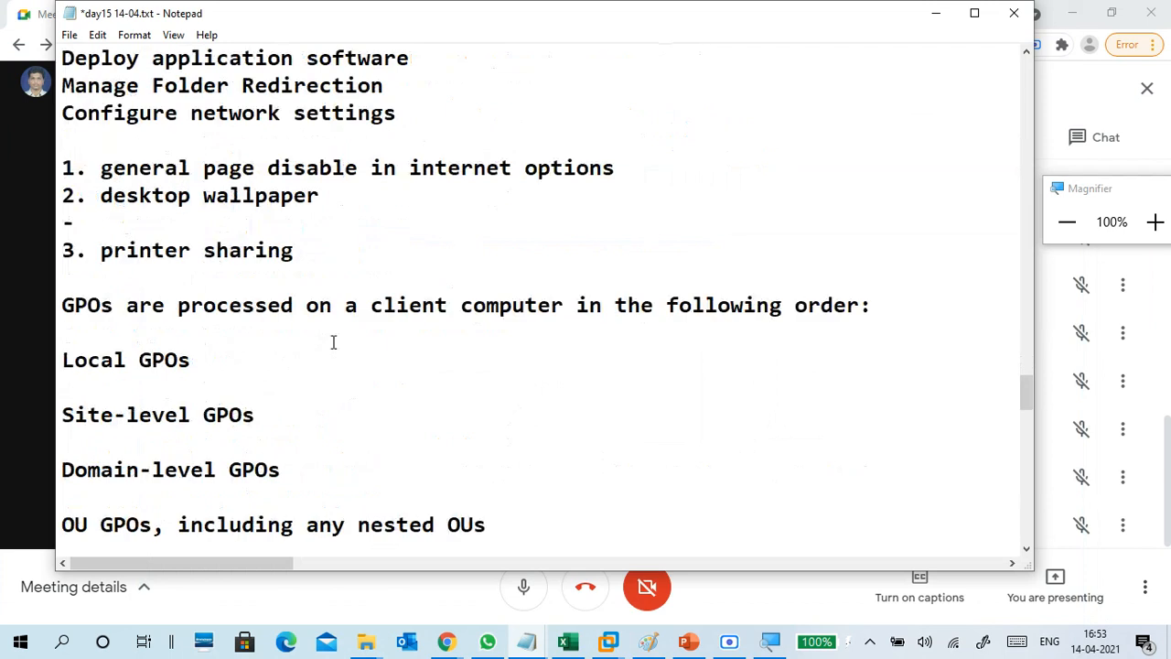
pyautogui.scroll(-1, 286, 342)
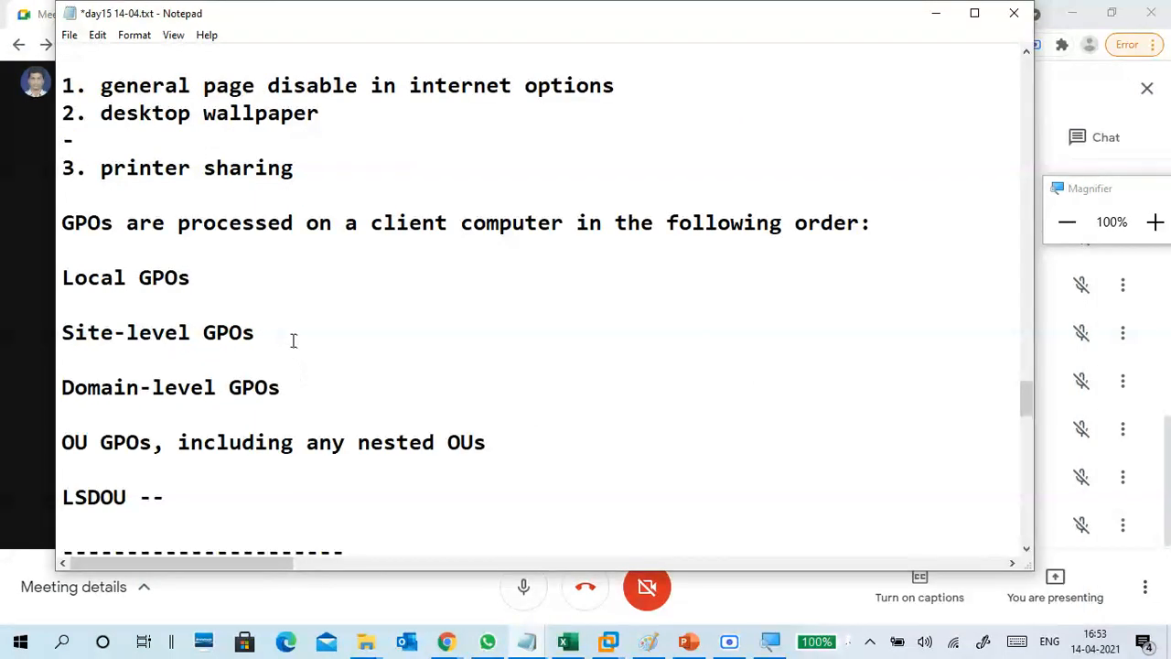
pyautogui.scroll(3, 351, 324)
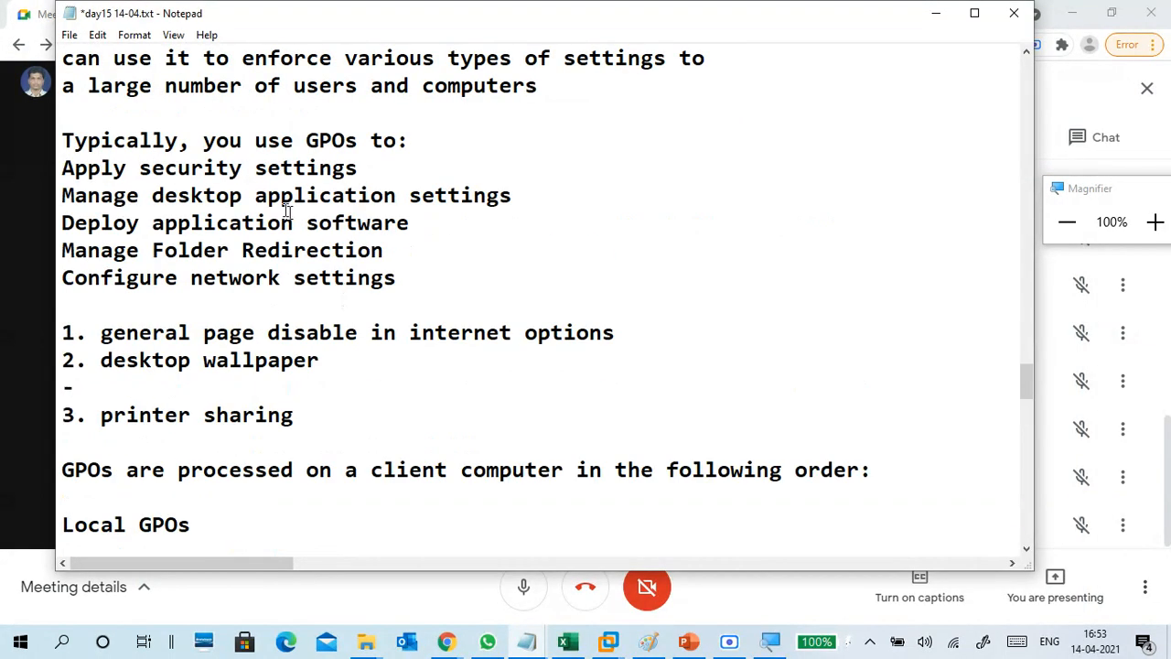
pyautogui.scroll(1, 204, 188)
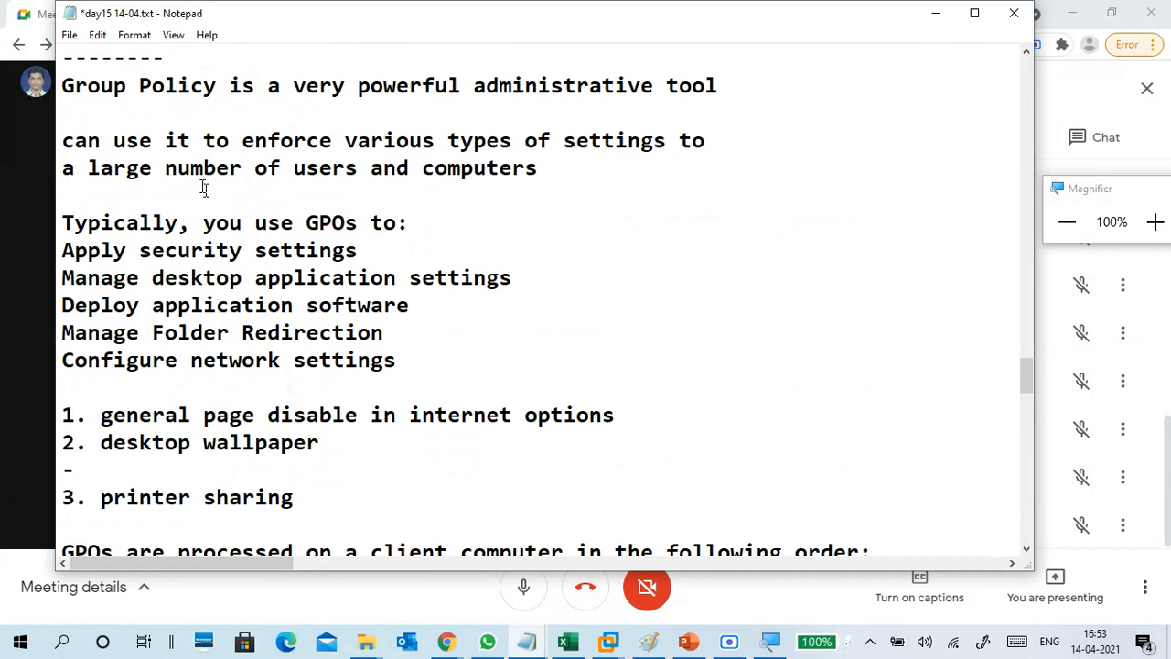
pyautogui.moveTo(152, 140); pyautogui.dragTo(666, 128)
pyautogui.moveTo(87, 167); pyautogui.dragTo(537, 163)
pyautogui.click(519, 194)
pyautogui.moveTo(64, 250); pyautogui.dragTo(399, 360)
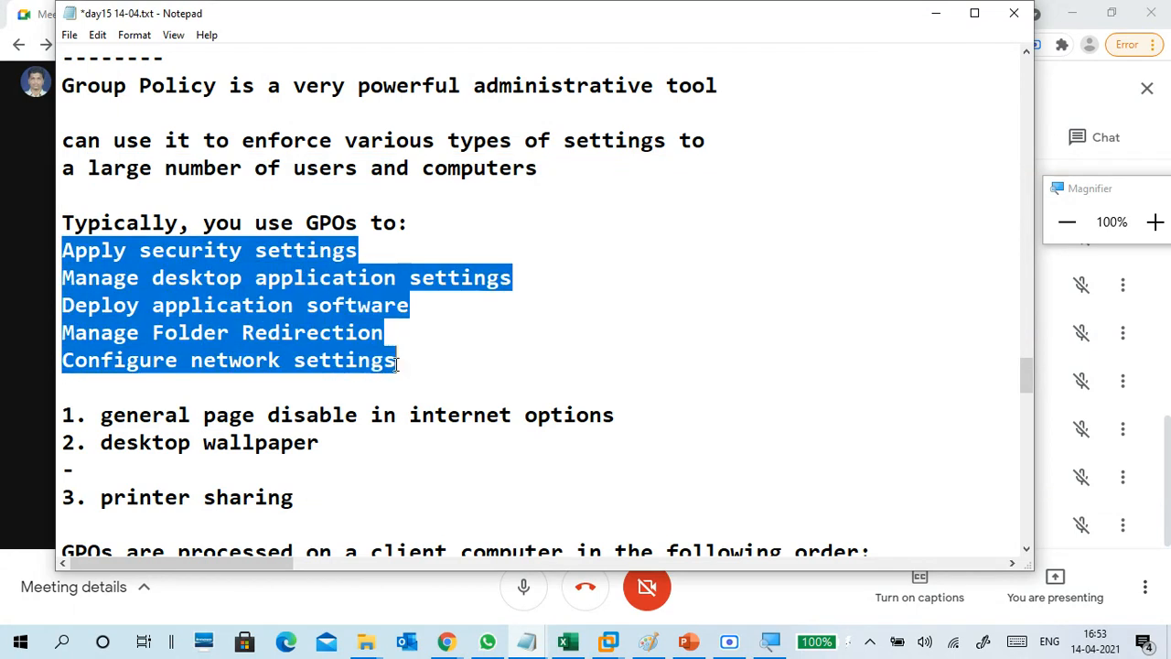
pyautogui.click(346, 222)
pyautogui.moveTo(111, 249); pyautogui.dragTo(254, 360)
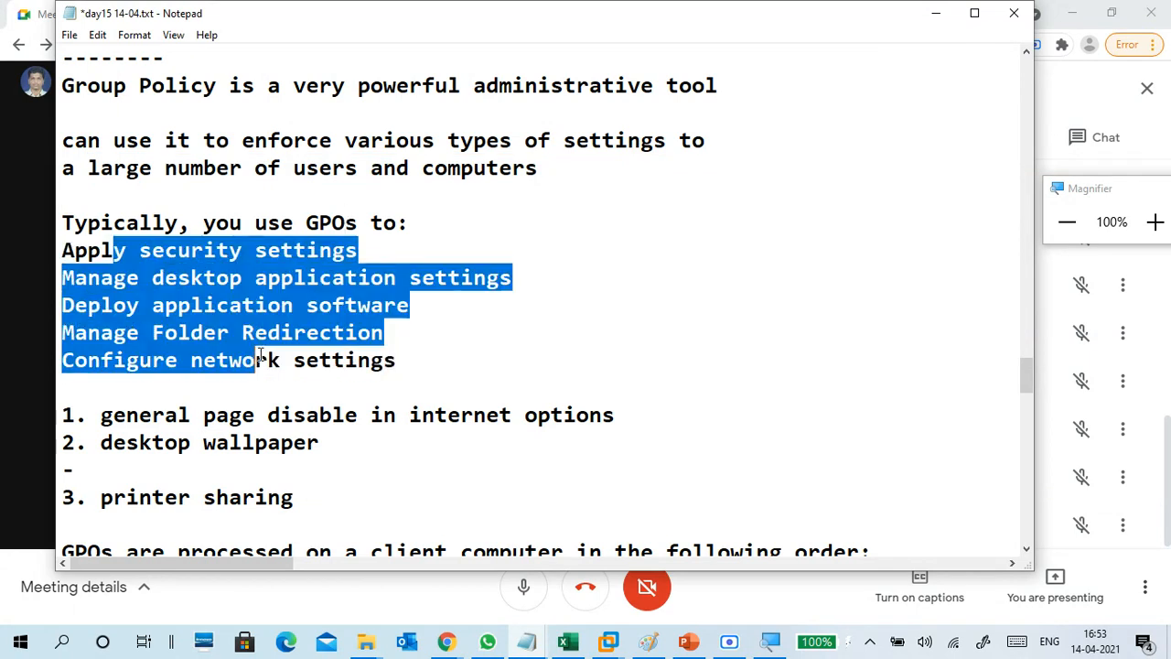
pyautogui.scroll(1, 233, 223)
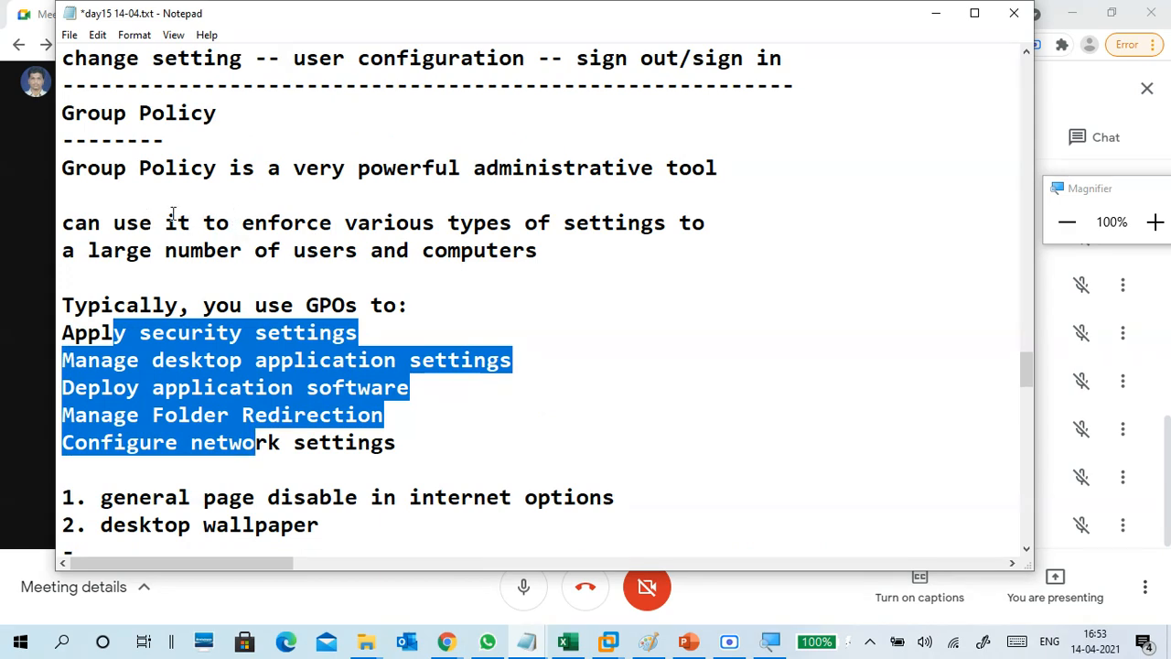
pyautogui.moveTo(242, 222); pyautogui.dragTo(666, 227)
pyautogui.moveTo(88, 250); pyautogui.dragTo(553, 250)
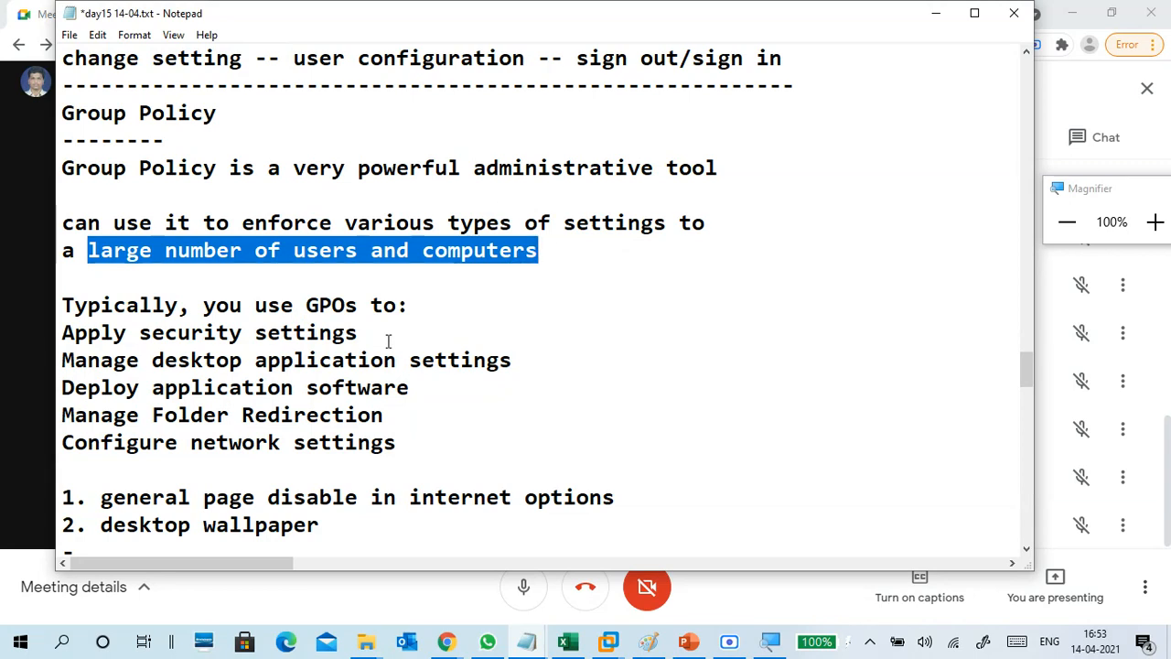
pyautogui.click(74, 335)
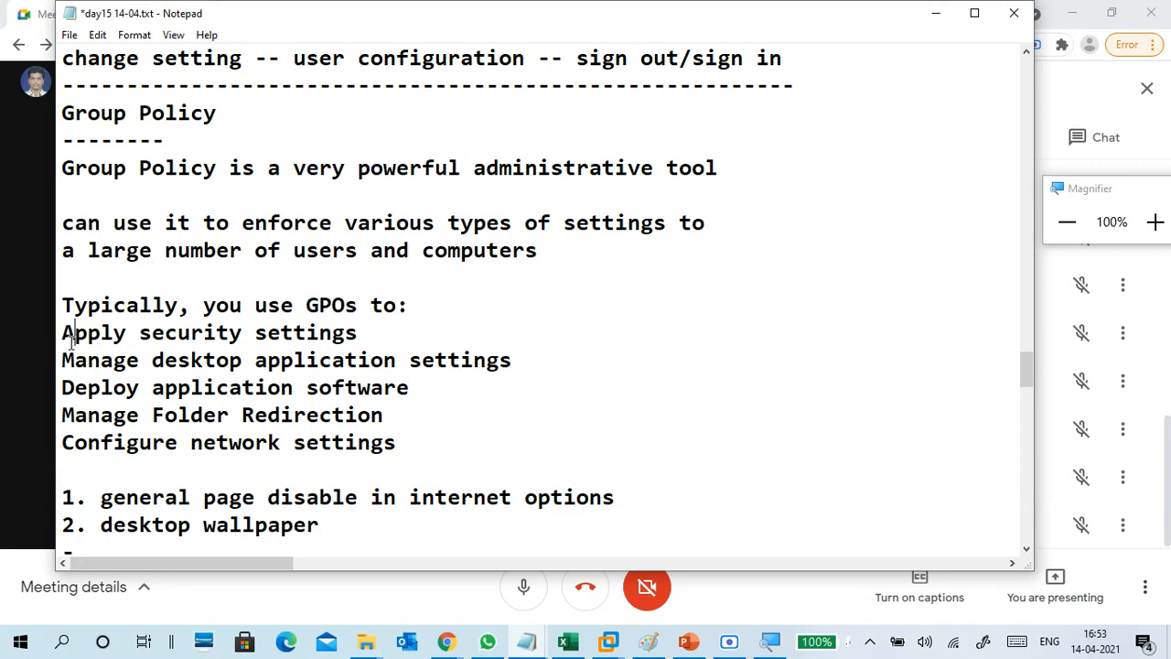
pyautogui.click(423, 443)
pyautogui.moveTo(177, 334); pyautogui.dragTo(380, 442)
pyautogui.click(383, 442)
pyautogui.moveTo(414, 394); pyautogui.dragTo(60, 389)
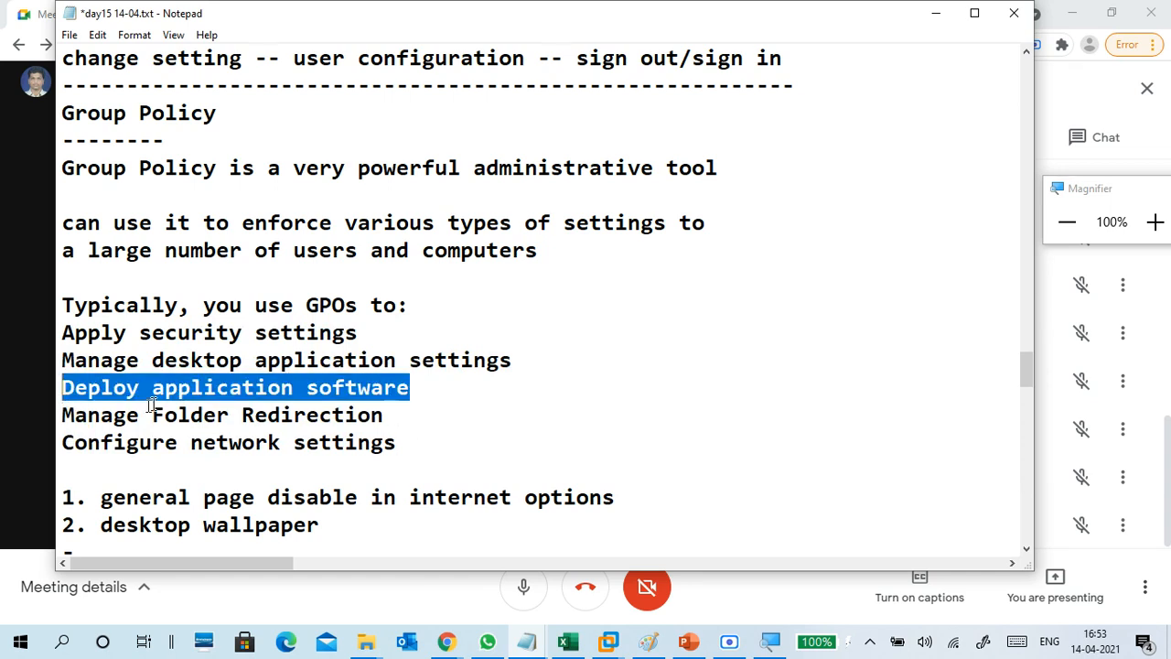
pyautogui.moveTo(366, 336); pyautogui.dragTo(63, 358)
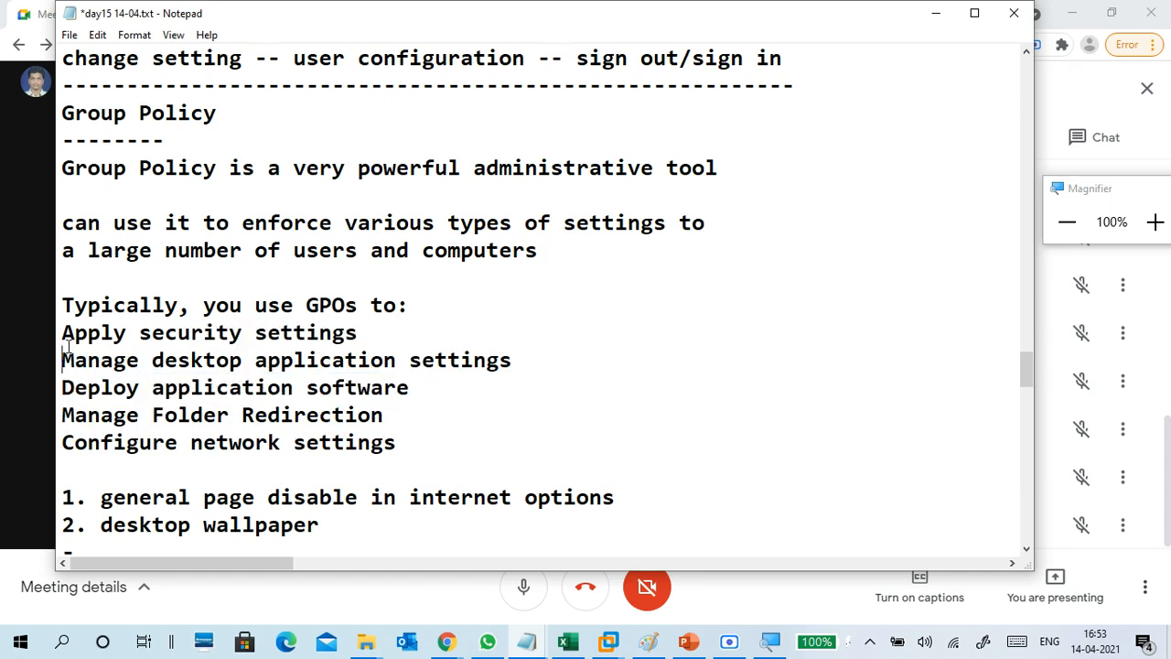
pyautogui.moveTo(512, 369); pyautogui.dragTo(126, 366)
pyautogui.moveTo(430, 446); pyautogui.dragTo(44, 455)
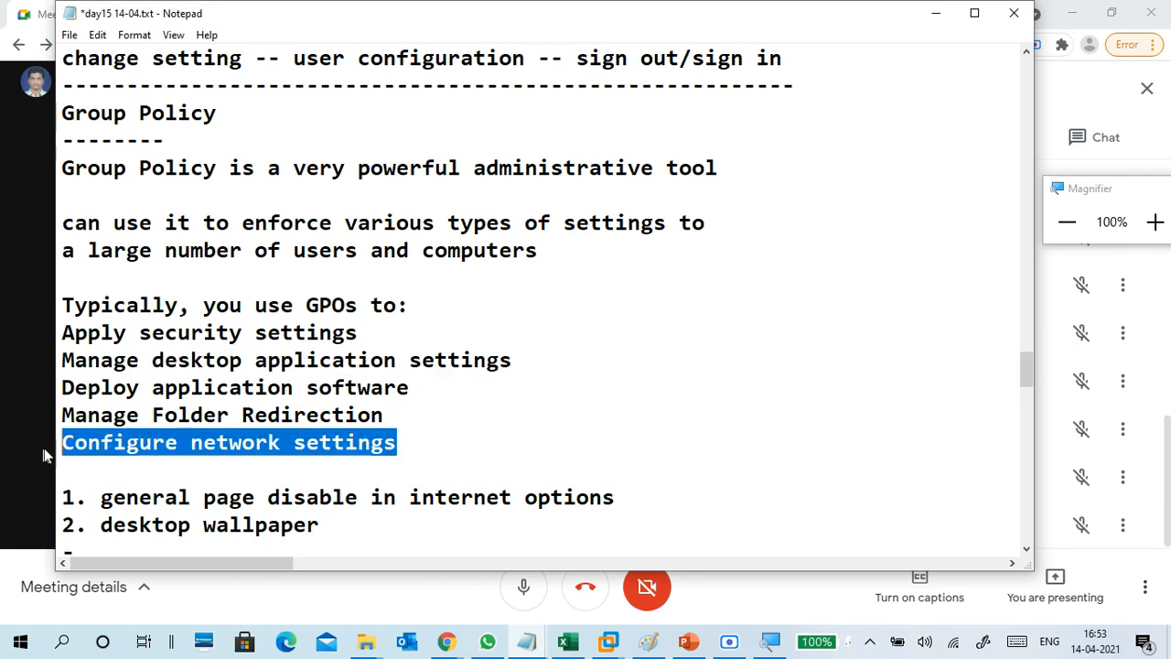
pyautogui.moveTo(388, 415); pyautogui.dragTo(48, 417)
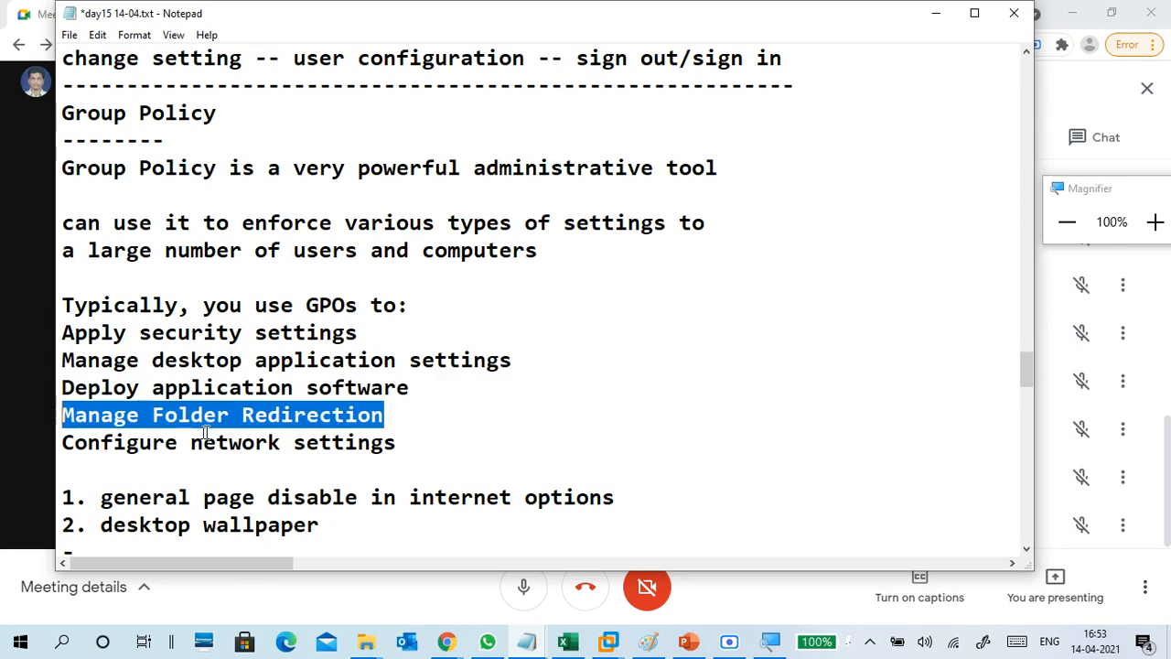
pyautogui.click(230, 417)
pyautogui.scroll(-3, 241, 424)
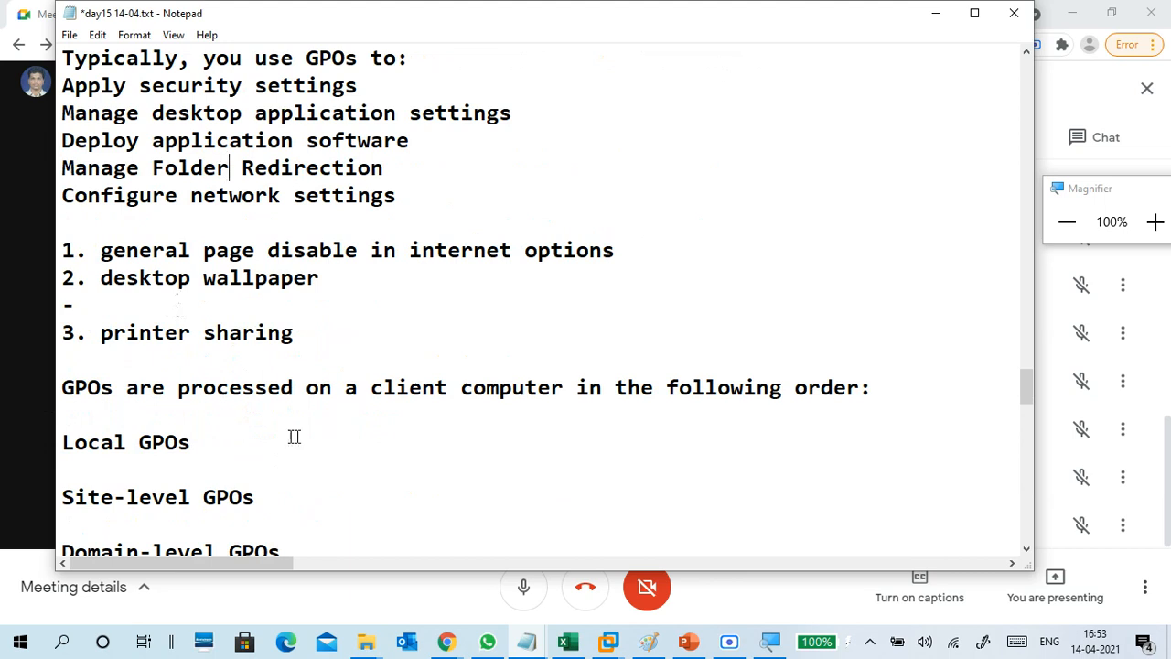
# Highlight the OU, Domain-level and Site-level GPO lines while explaining processing order.
pyautogui.scroll(-2, 371, 424)
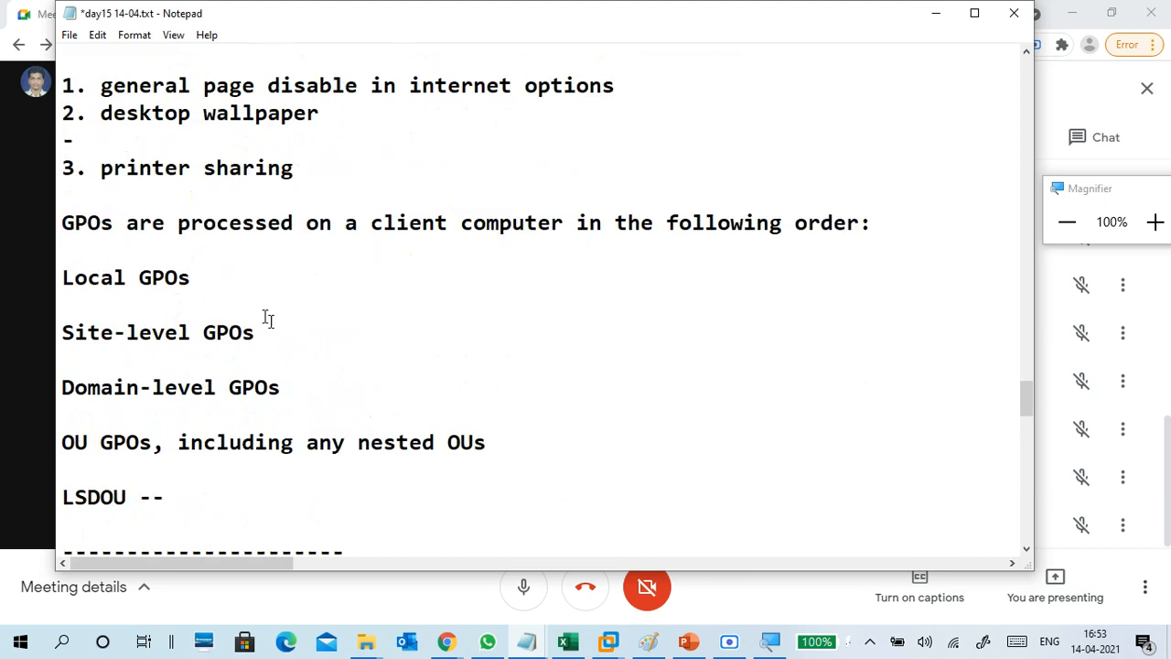
pyautogui.moveTo(145, 442); pyautogui.dragTo(60, 443)
pyautogui.click(125, 445)
pyautogui.moveTo(297, 389); pyautogui.dragTo(54, 389)
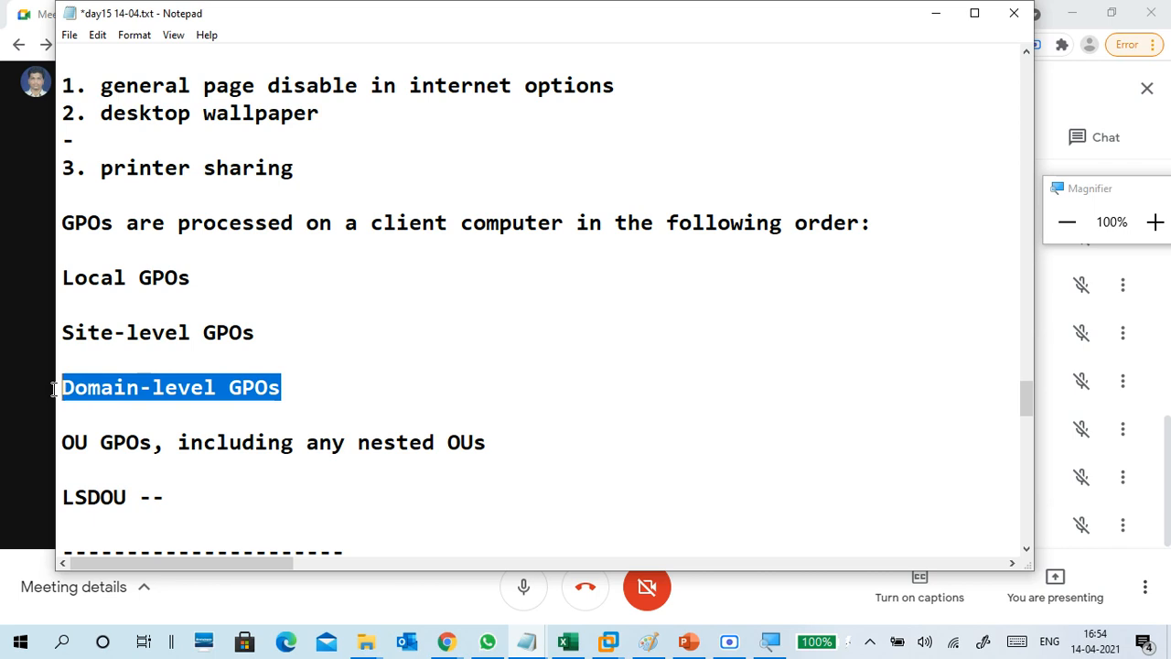
pyautogui.click(126, 415)
pyautogui.moveTo(287, 392); pyautogui.dragTo(59, 389)
pyautogui.click(150, 416)
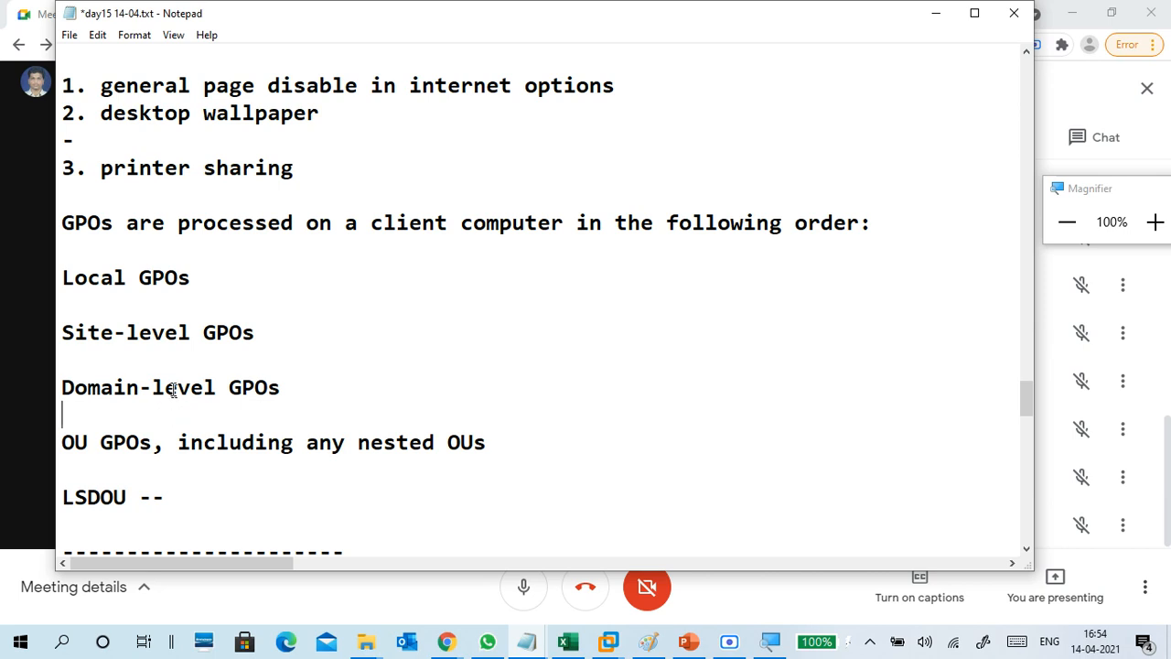
pyautogui.moveTo(268, 335); pyautogui.dragTo(66, 334)
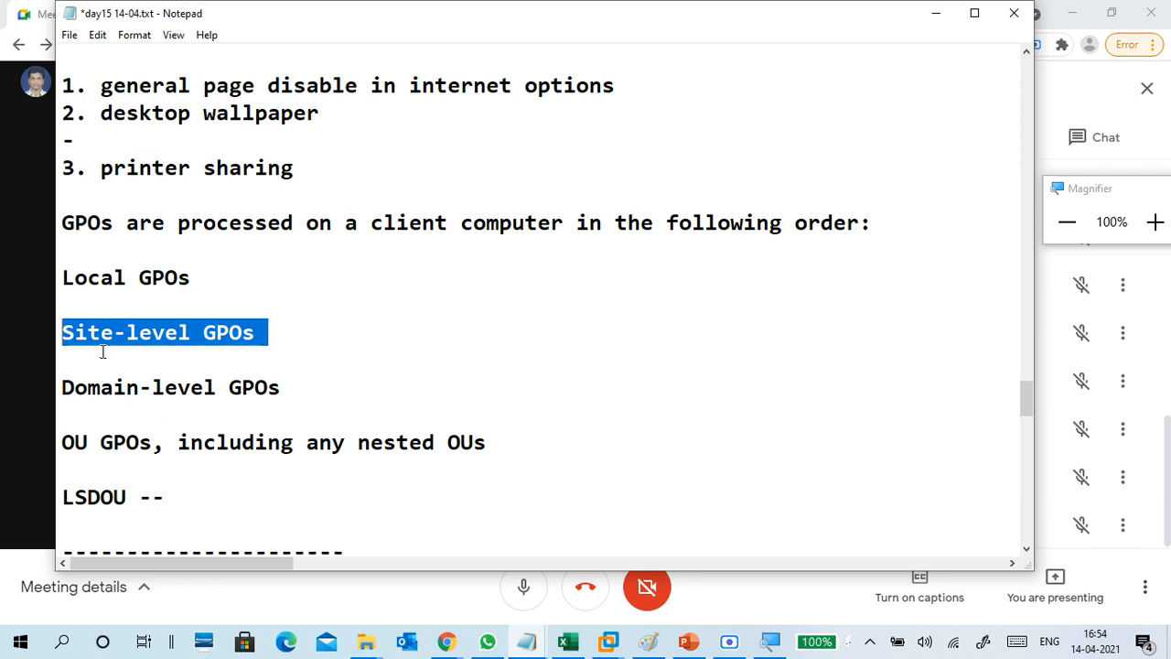
pyautogui.click(110, 358)
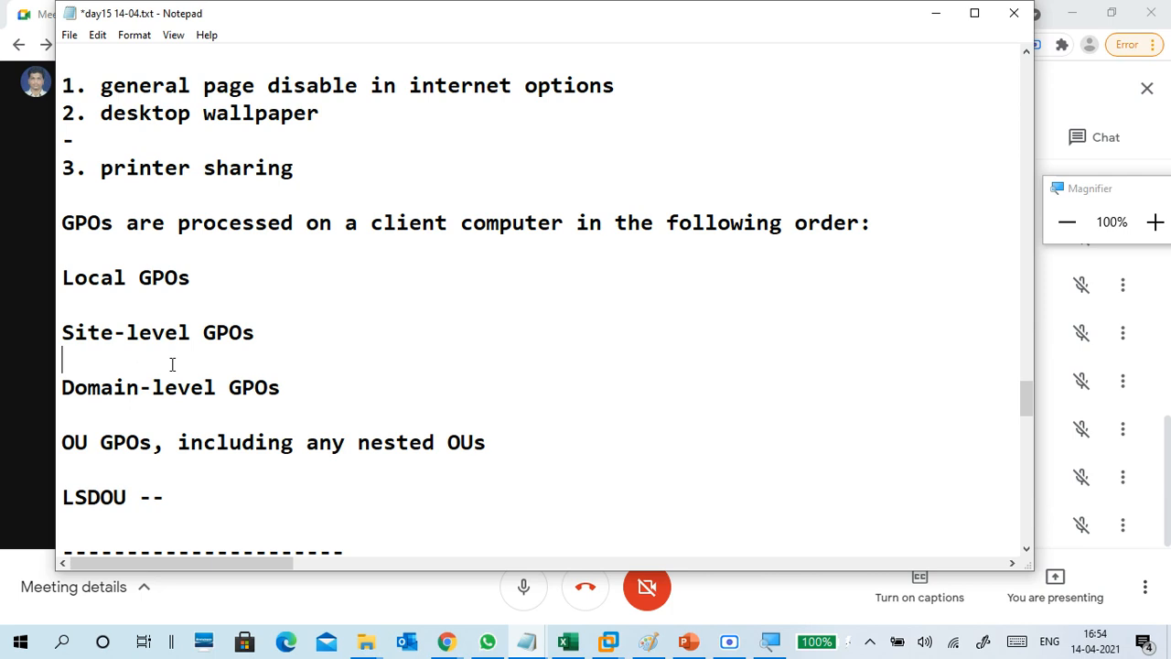
# Insert several blank lines below 'LSDOU --'.
pyautogui.scroll(-3, 160, 379)
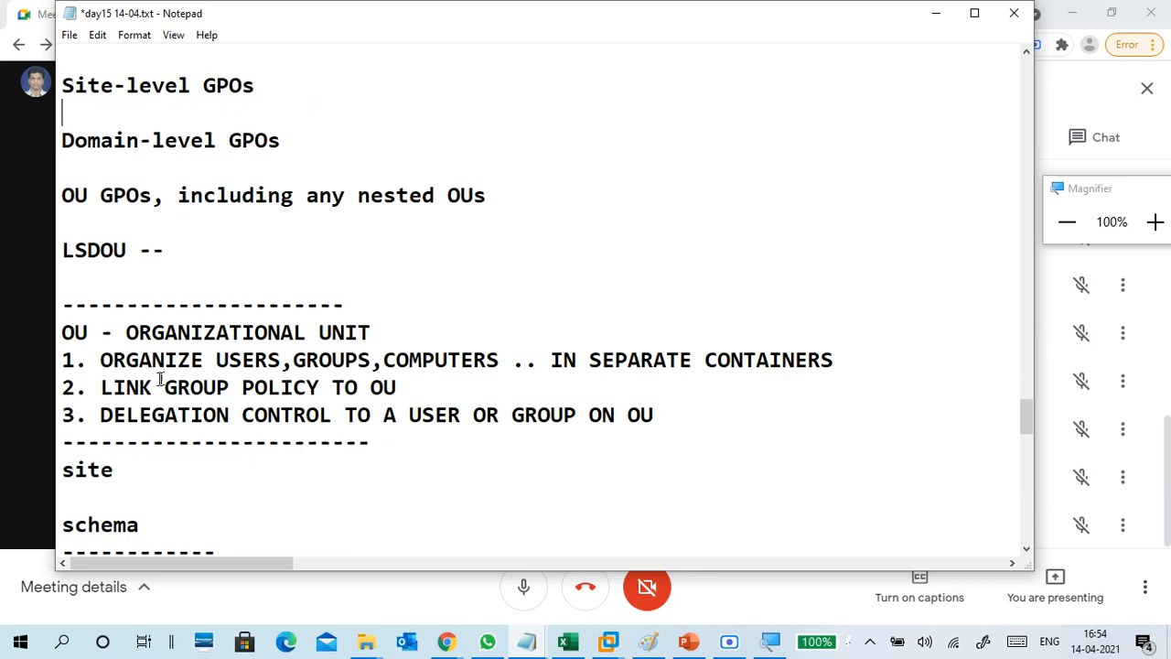
pyautogui.scroll(-1, 163, 375)
pyautogui.scroll(2, 162, 373)
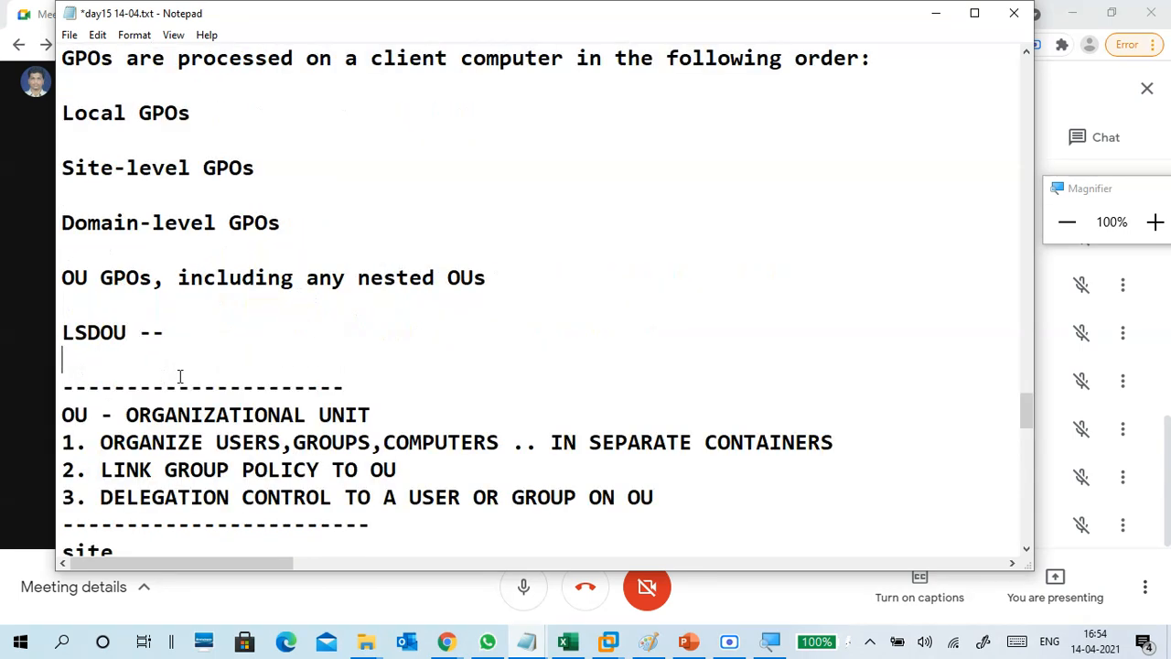
pyautogui.press('Return')
pyautogui.press('Return')
pyautogui.press('Return')
pyautogui.press('Return')
pyautogui.press('Return')
pyautogui.press('Return')
pyautogui.press('Return')
pyautogui.press('Return')
pyautogui.press('Return')
pyautogui.press('Return')
pyautogui.press('Return')
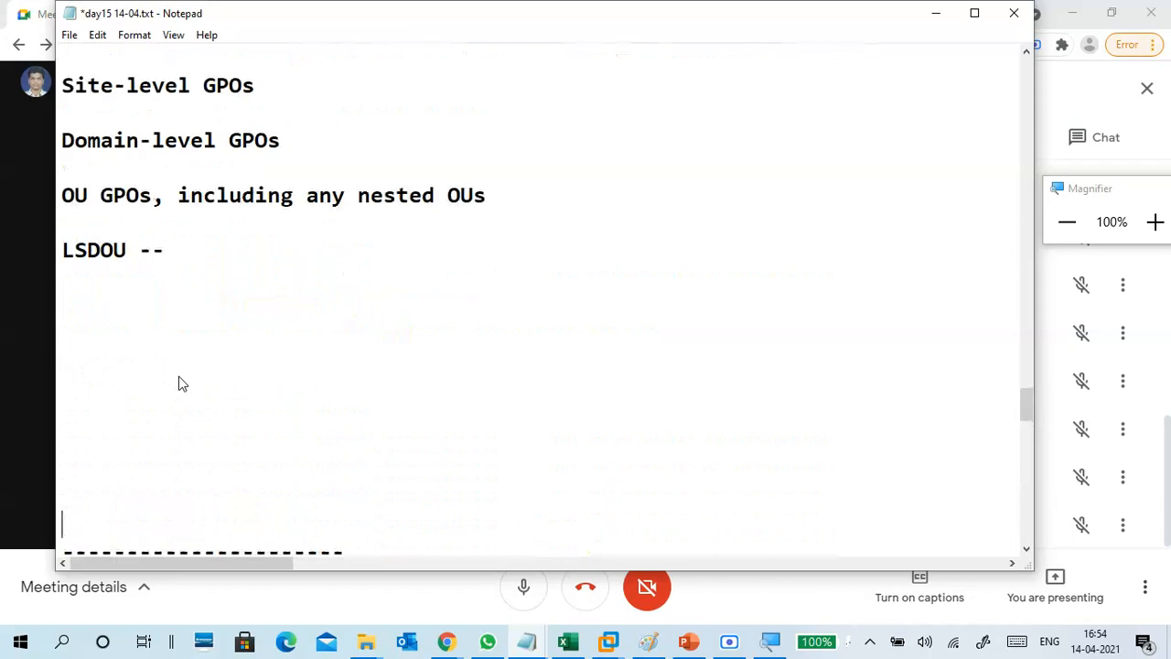
pyautogui.scroll(7, 123, 474)
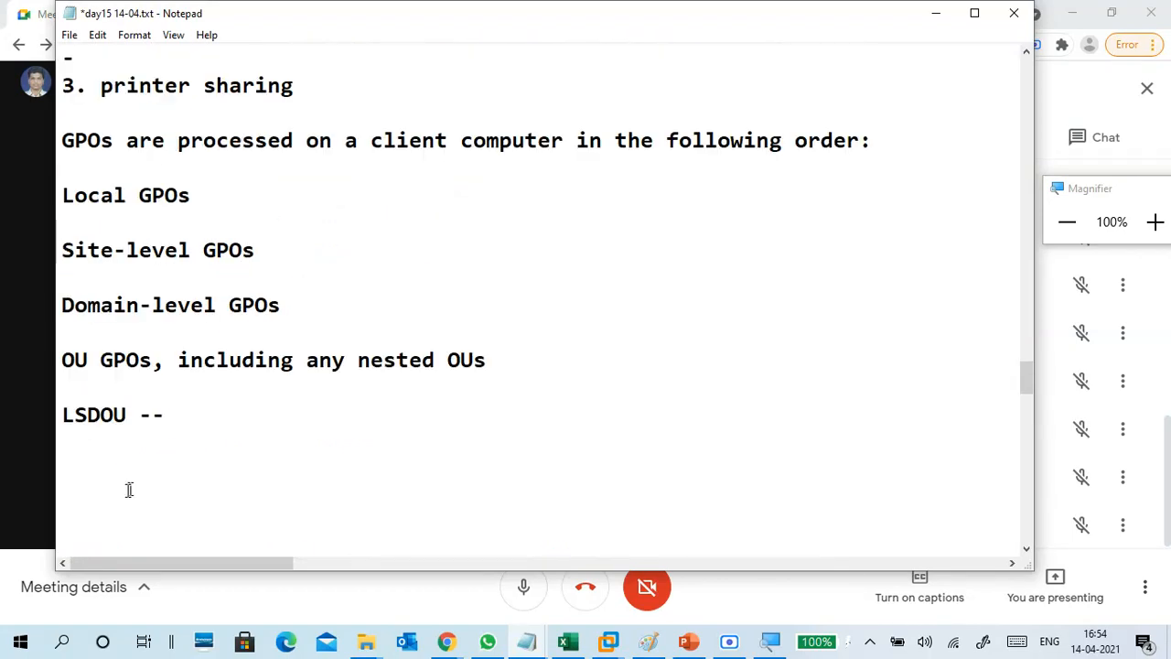
# Add a dashed divider below LSDOU and the line 'link group policy'.
pyautogui.click(99, 452)
pyautogui.write('----------------')
pyautogui.press('Return')
pyautogui.scroll(-1, 80, 471)
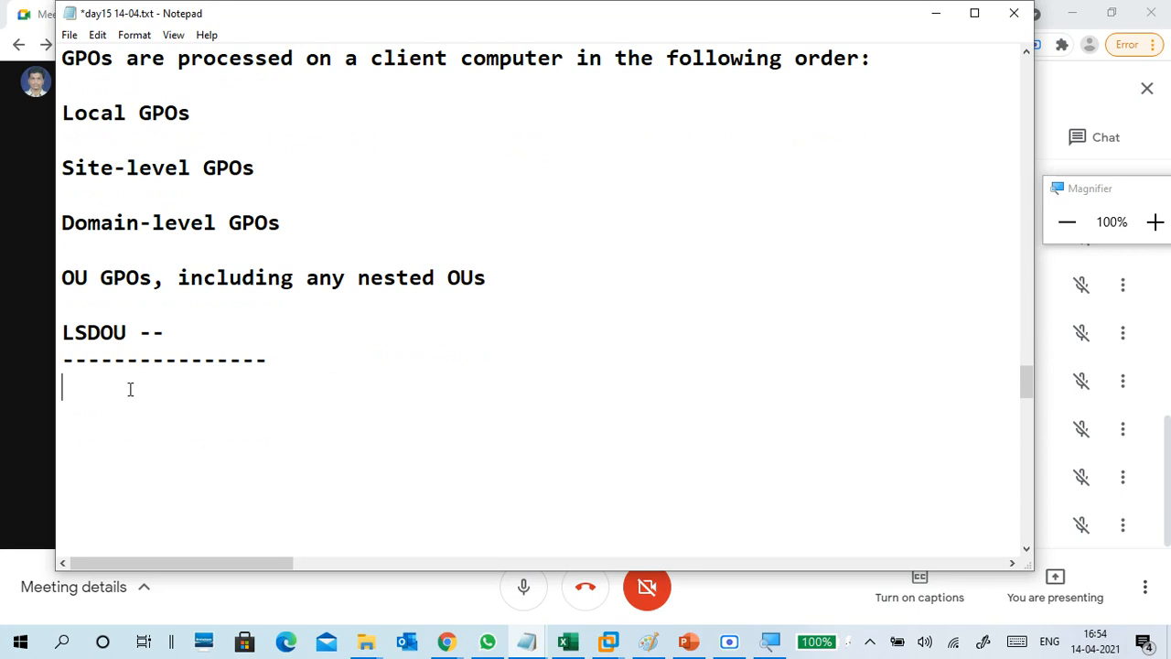
pyautogui.write('link ')
pyautogui.write('group')
pyautogui.write('oup plo')
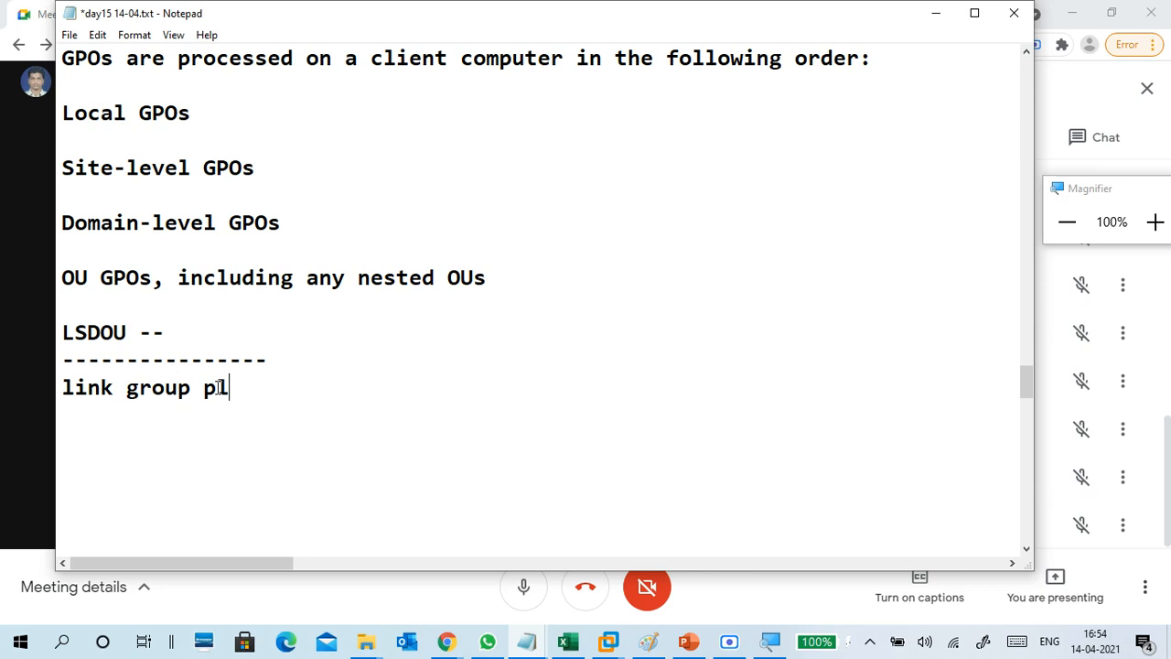
pyautogui.press('BackSpace')
pyautogui.press('BackSpace')
pyautogui.write('olicy')
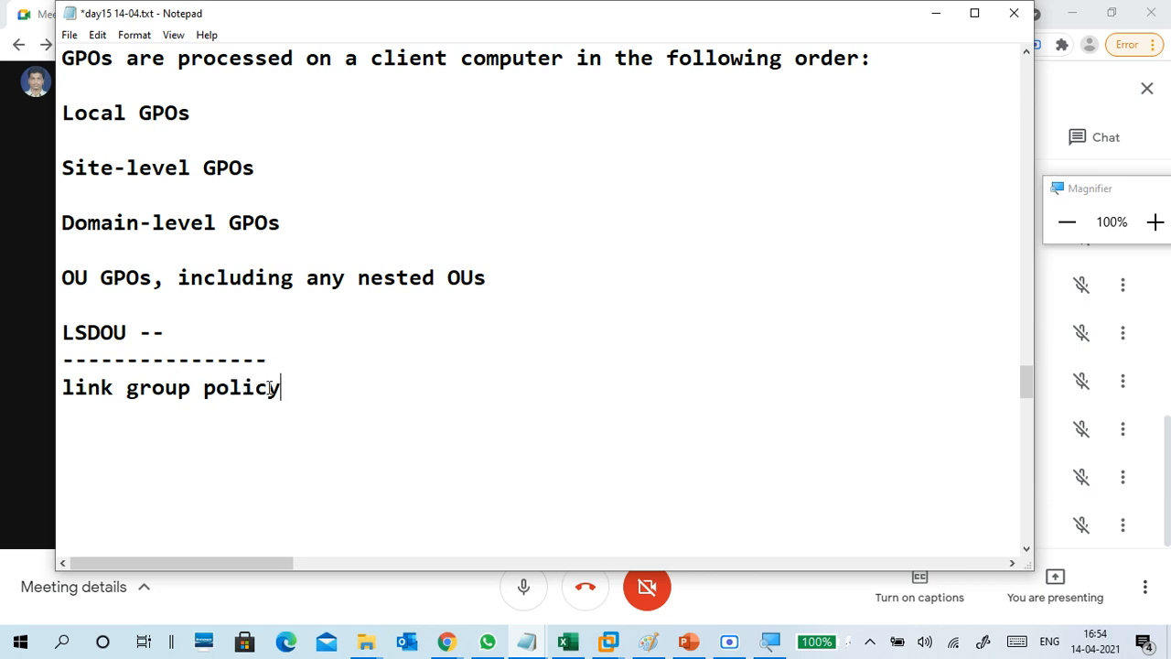
pyautogui.press('Return')
# List OU, DOMAIN and SITE on separate lines, followed by a blank line.
pyautogui.write('OU')
pyautogui.press('Return')
pyautogui.write('DOMAIN')
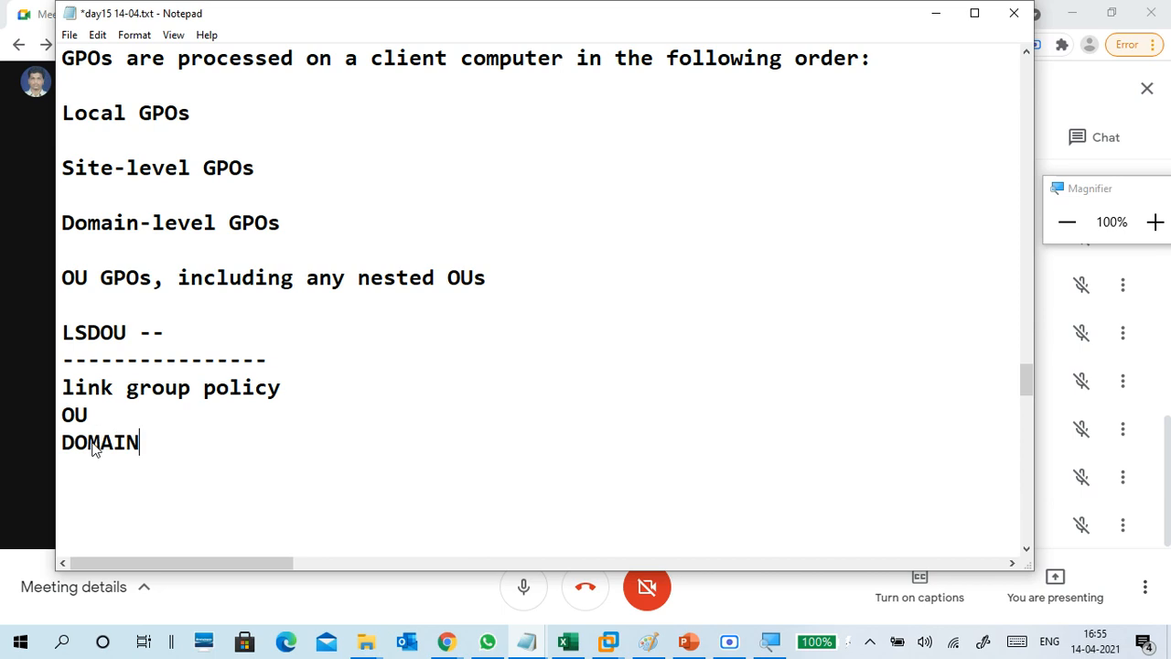
pyautogui.press('Return')
pyautogui.write('SITE')
pyautogui.press('Return')
pyautogui.press('Return')
pyautogui.press('BackSpace')
pyautogui.press('Return')
# Type the line "CAN'T LINK", fixing the apostrophe.
pyautogui.write('LINK ')
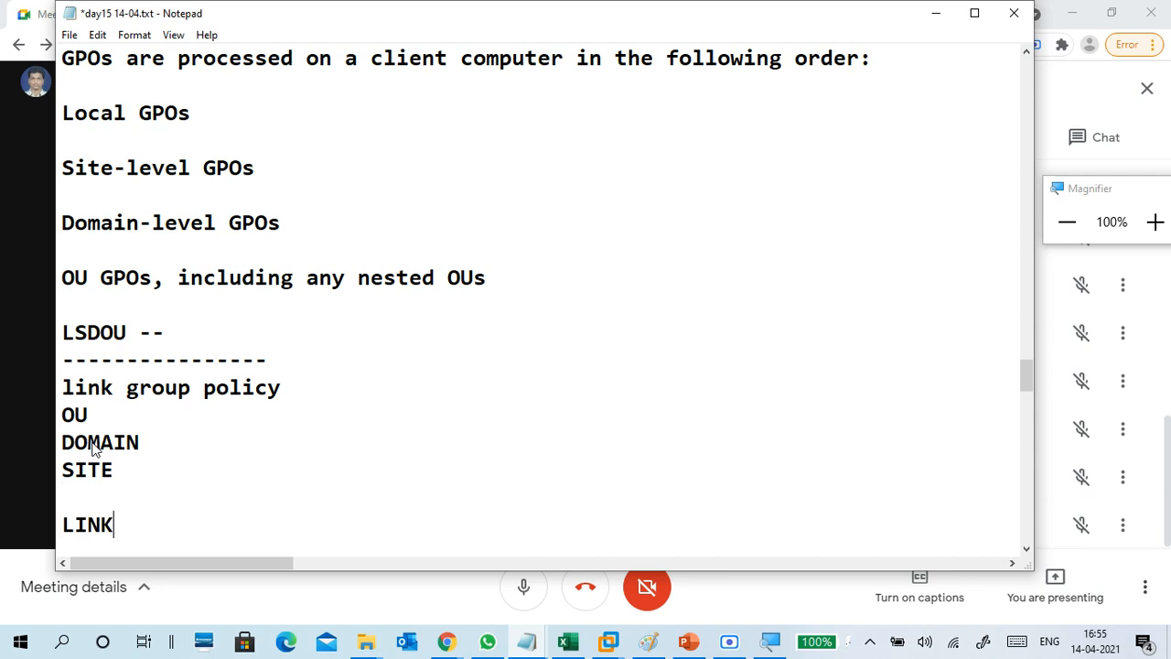
pyautogui.write('CANT ')
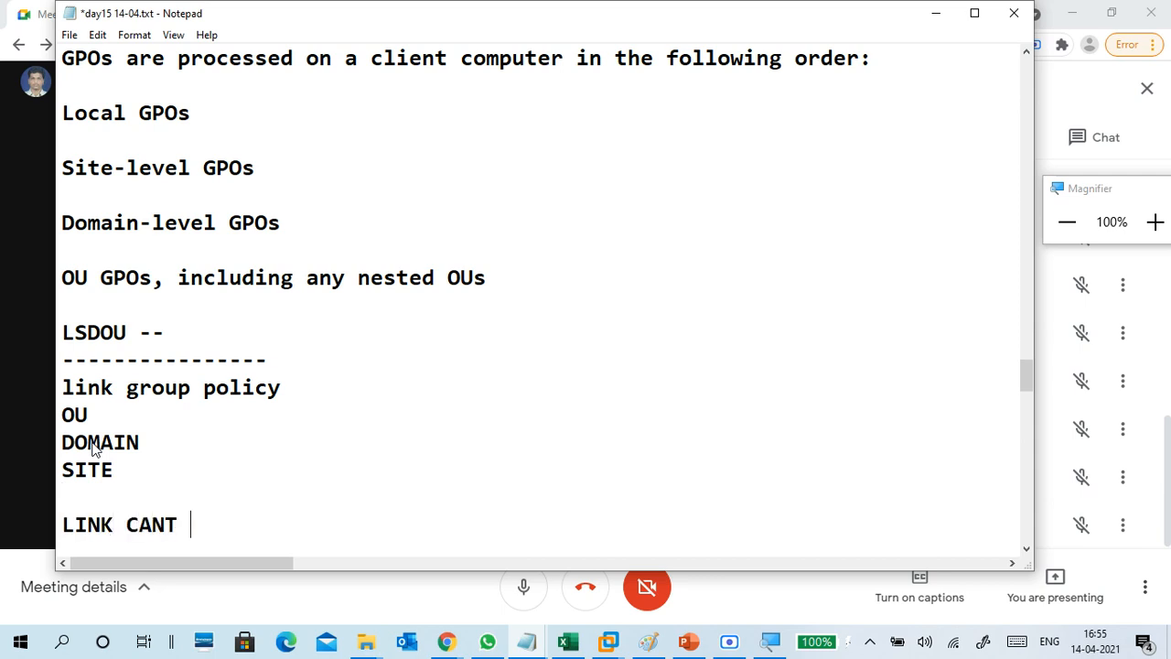
pyautogui.write('LINK')
pyautogui.press('BackSpace')
pyautogui.press('BackSpace')
pyautogui.press('BackSpace')
pyautogui.press('BackSpace')
pyautogui.press('BackSpace')
pyautogui.press('BackSpace')
pyautogui.press('BackSpace')
pyautogui.press('BackSpace')
pyautogui.press('BackSpace')
pyautogui.press('BackSpace')
pyautogui.press('BackSpace')
pyautogui.press('BackSpace')
pyautogui.press('BackSpace')
pyautogui.press('BackSpace')
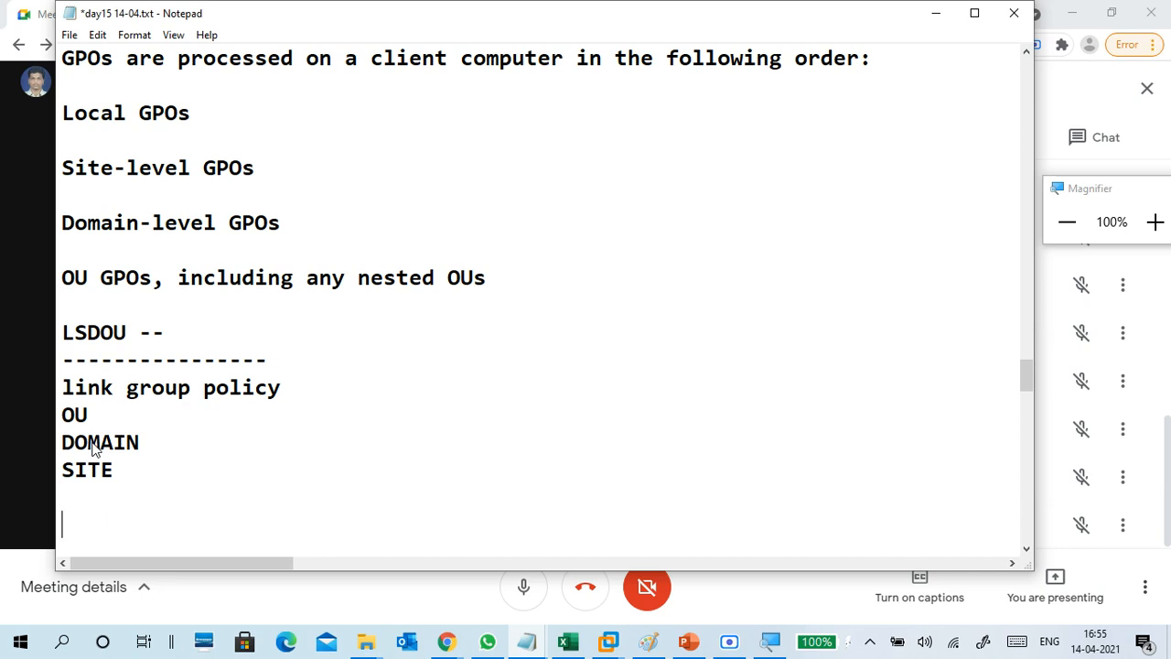
pyautogui.write('CANT LINK')
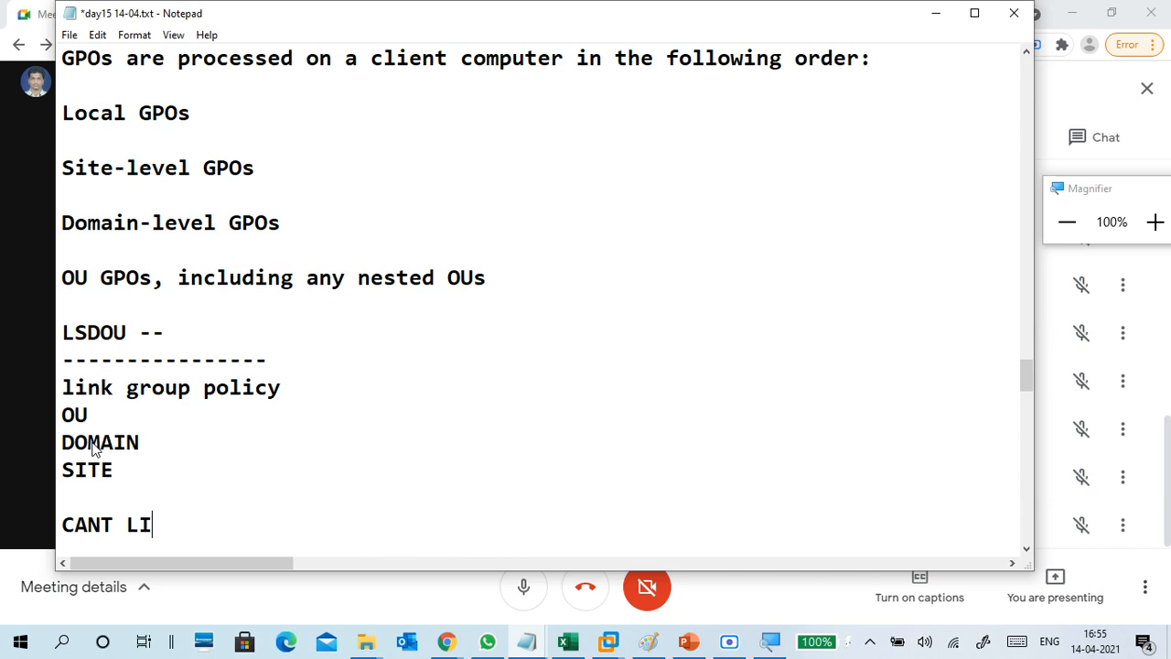
pyautogui.press('Left')
pyautogui.press('Left')
pyautogui.press('Left')
pyautogui.press('Left')
pyautogui.press('Left')
pyautogui.write("'")
pyautogui.press('Right')
pyautogui.press('Right')
pyautogui.press('Right')
pyautogui.press('Right')
pyautogui.press('Right')
pyautogui.press('Right')
# List USER, COMPUTER and GROUP under CAN'T LINK, followed by two '..' lines.
pyautogui.press('Return')
pyautogui.scroll(-2, 154, 525)
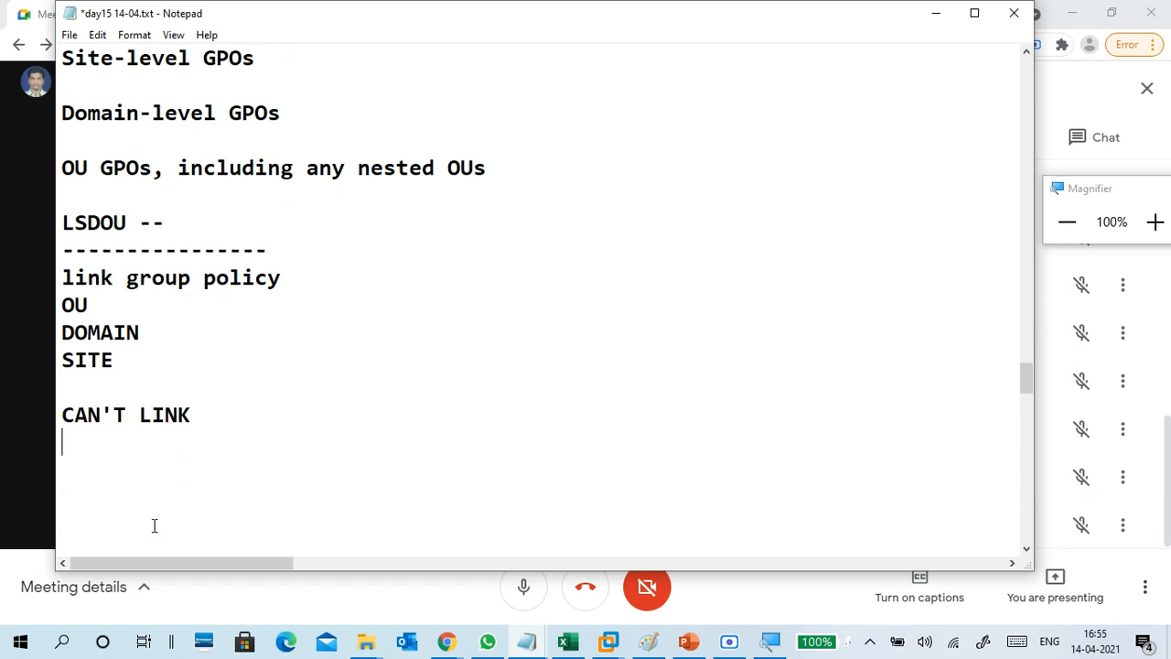
pyautogui.write('USER')
pyautogui.press('Return')
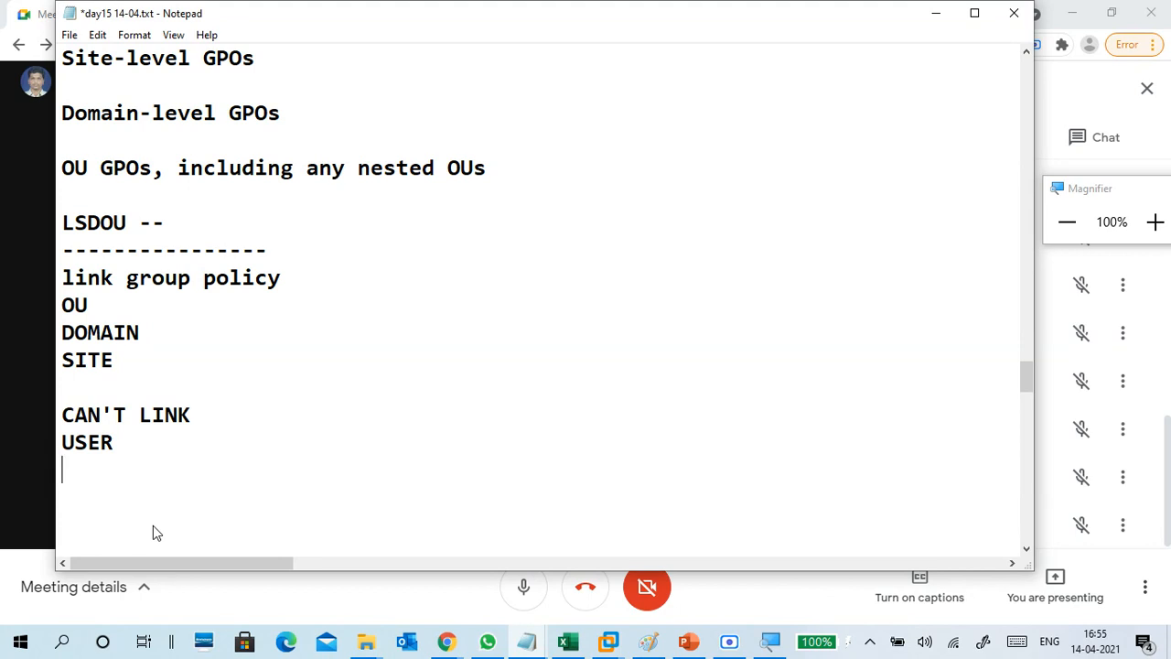
pyautogui.write('COMPUTE')
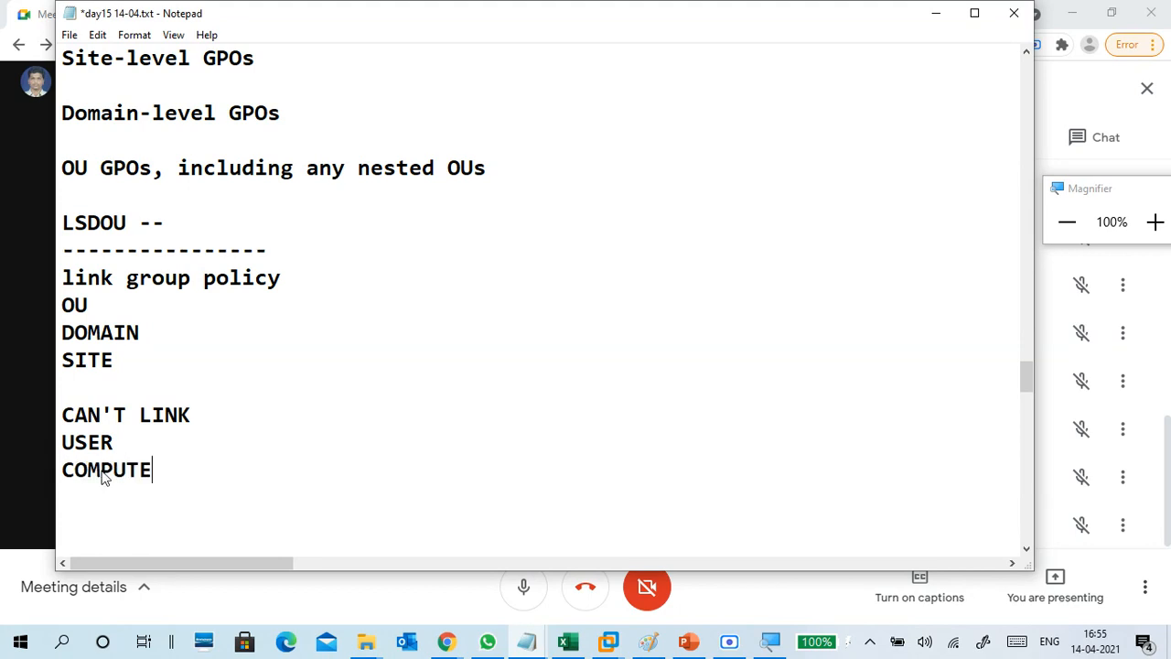
pyautogui.write('R')
pyautogui.press('Return')
pyautogui.write('GROUP')
pyautogui.press('Return')
pyautogui.write('..')
pyautogui.press('Return')
pyautogui.write('..')
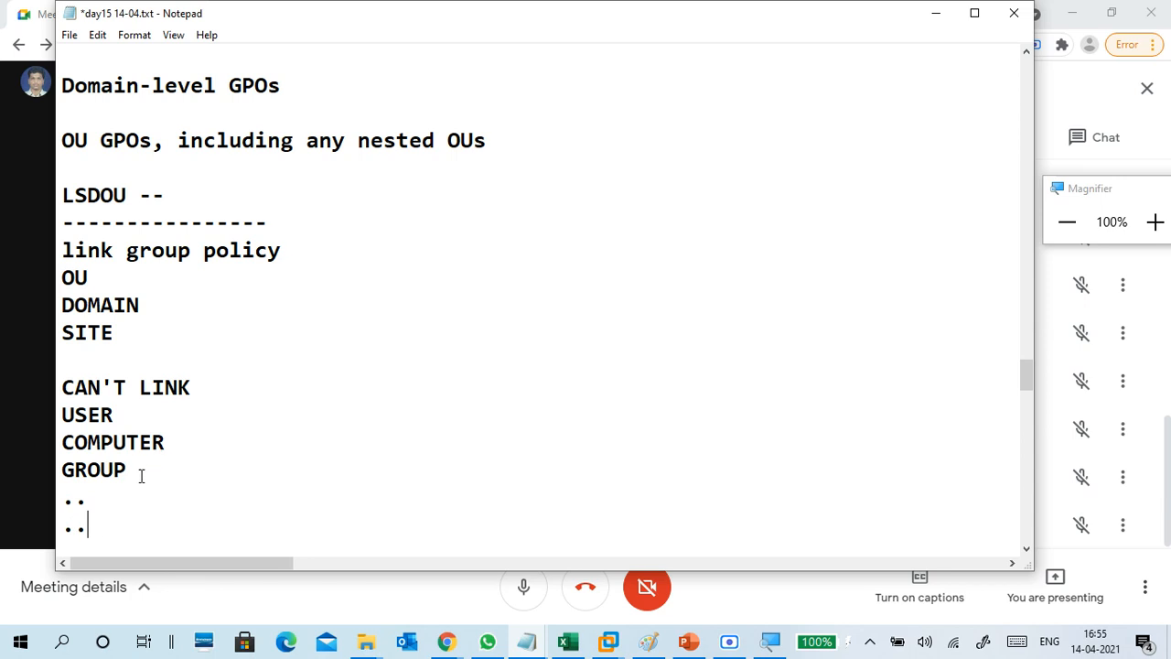
# Close the section with a dashed separator line below the list.
pyautogui.click(116, 272)
pyautogui.click(157, 512)
pyautogui.scroll(-2, 156, 508)
pyautogui.press('Return')
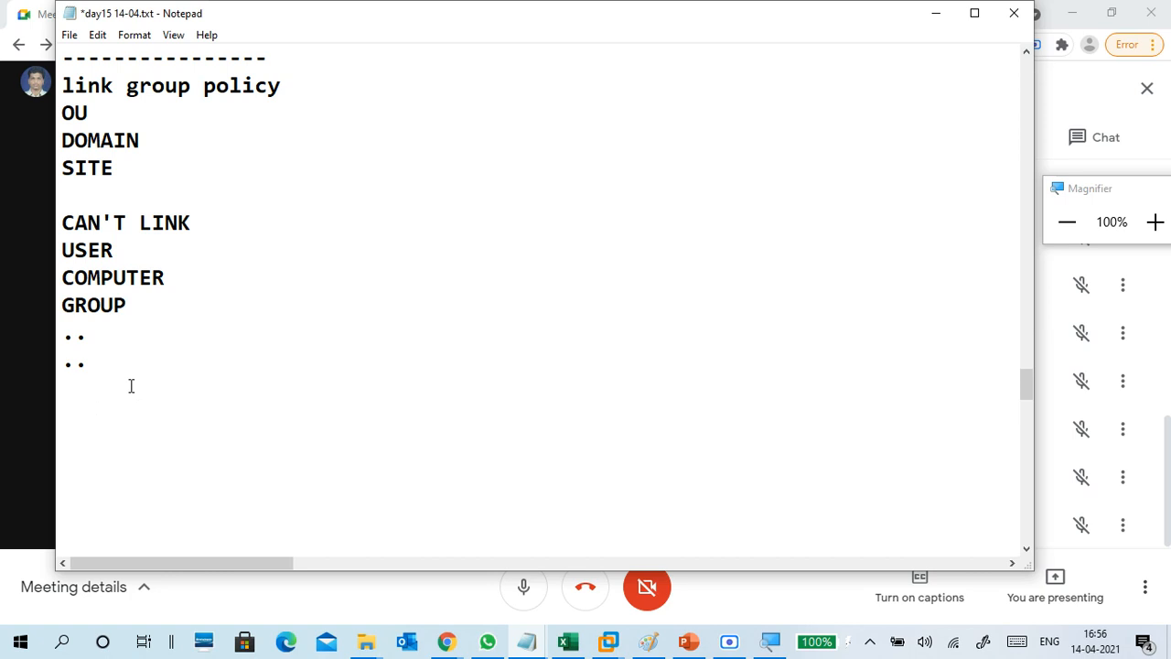
pyautogui.write('-------------------')
pyautogui.press('Return')
pyautogui.press('Return')
pyautogui.press('Return')
pyautogui.press('Return')
pyautogui.press('Return')
pyautogui.press('Return')
pyautogui.press('Return')
# Below the divider, type the heading SERVER MANAGER followed by -TOOLS.
pyautogui.press('Up')
pyautogui.press('Up')
pyautogui.press('Up')
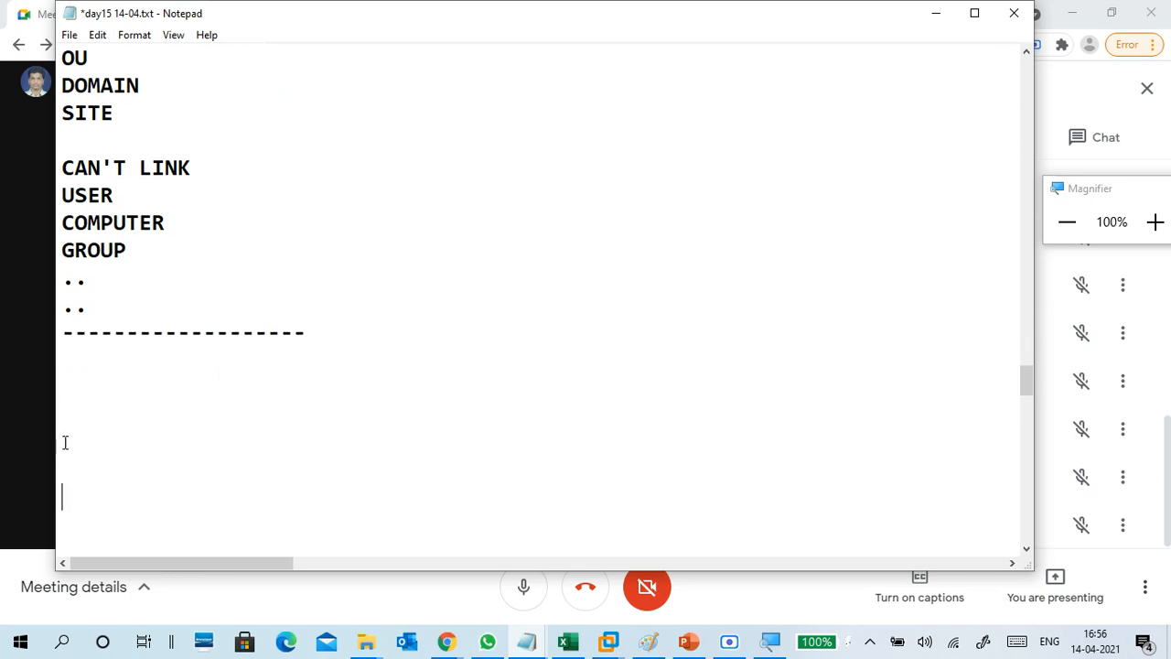
pyautogui.press('Up')
pyautogui.press('Up')
pyautogui.press('Up')
pyautogui.write('SERVER MANAGER')
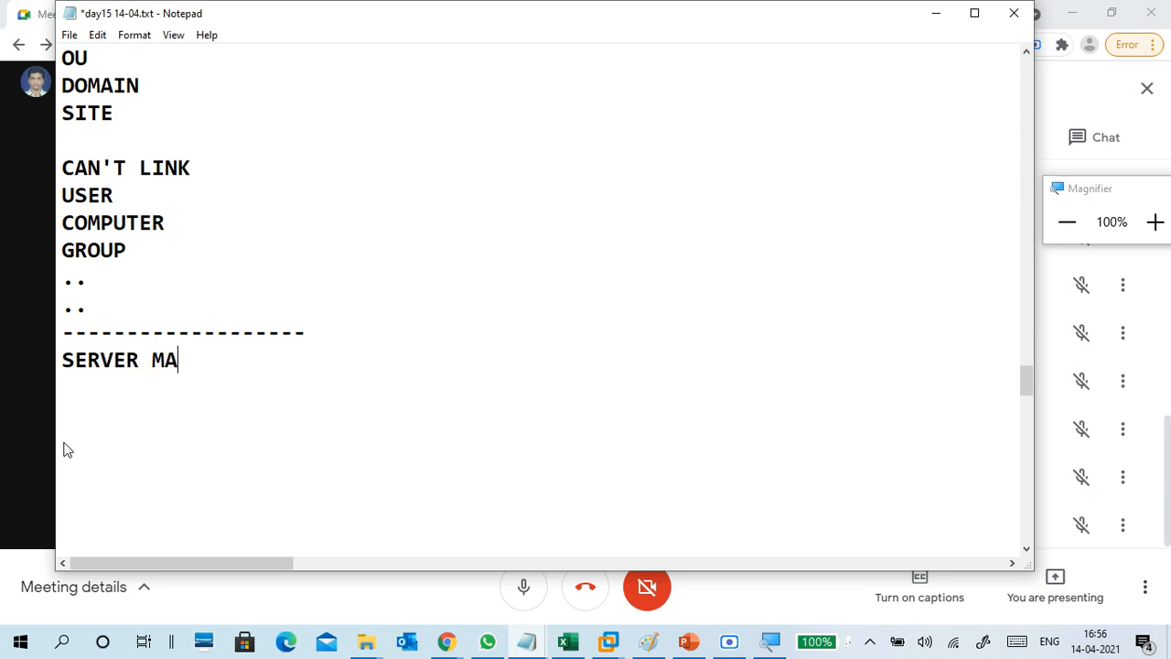
pyautogui.press('Return')
pyautogui.write('-TOO')
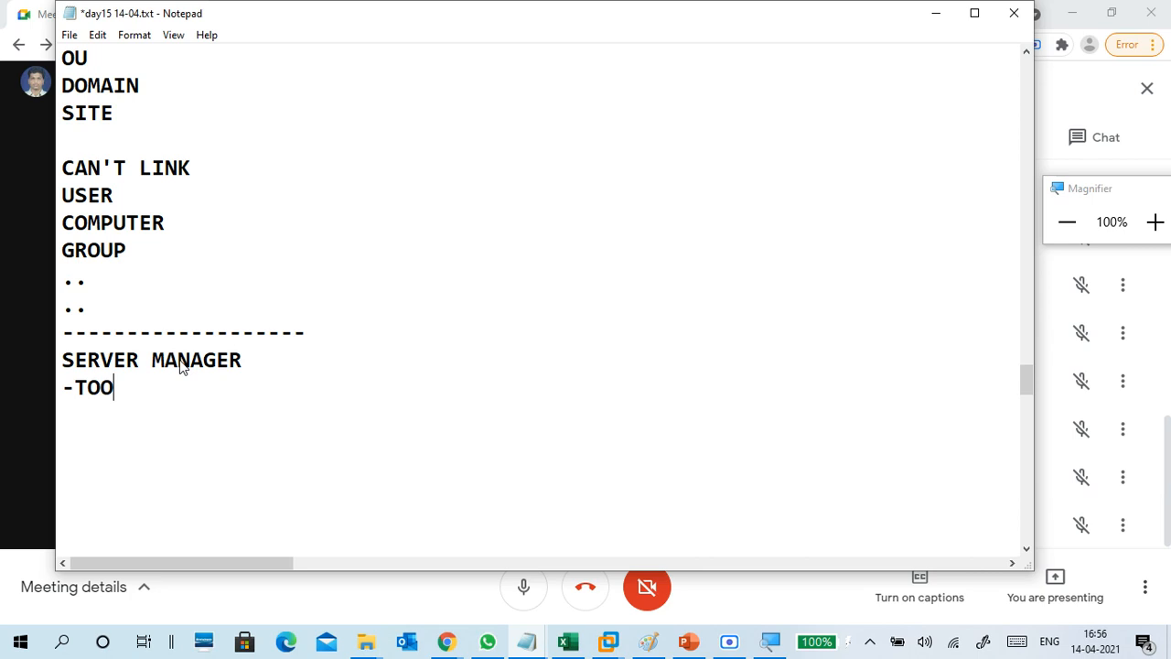
pyautogui.write('LS')
pyautogui.press('Return')
# Add -GROUP POLICY MANAGER and '-FOREST- DOMAIN -GROUP POLICY OBJECT', deleting the stray partial line.
pyautogui.write('-GROUP PO')
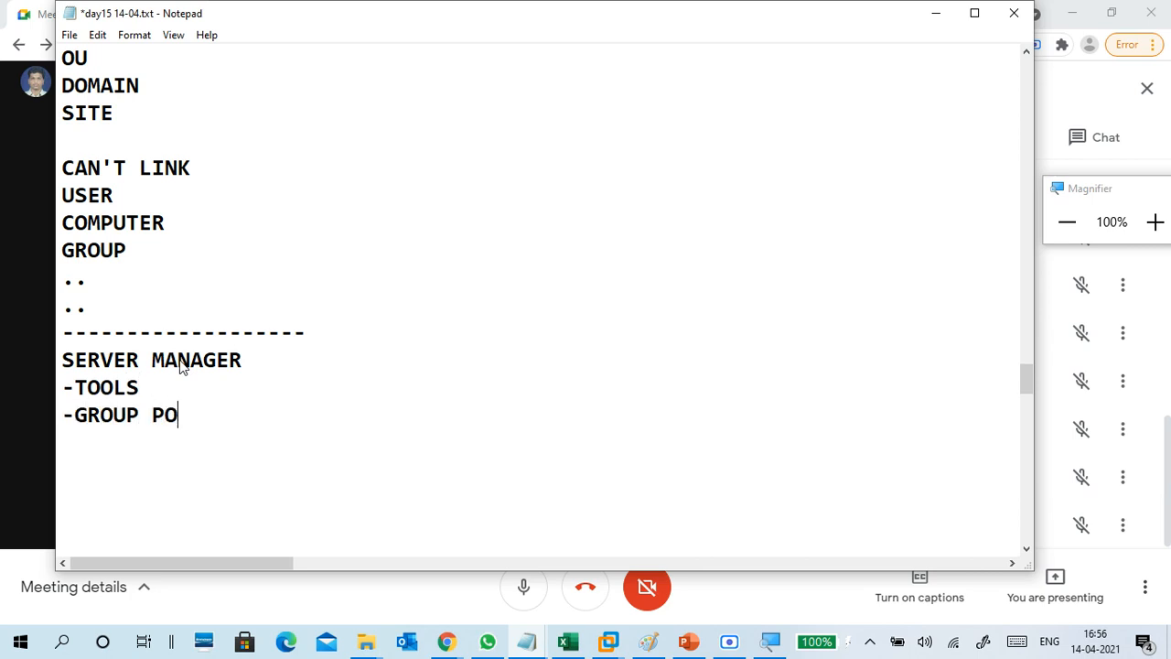
pyautogui.write('LICY MANAGER')
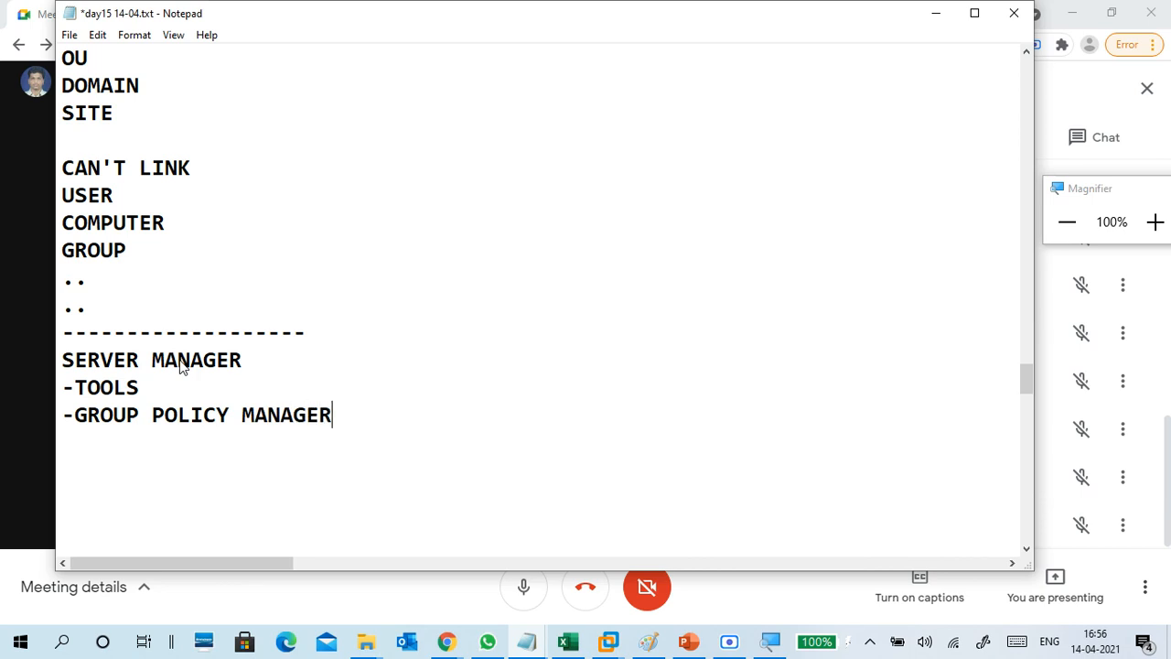
pyautogui.press('Return')
pyautogui.write('-FOREST')
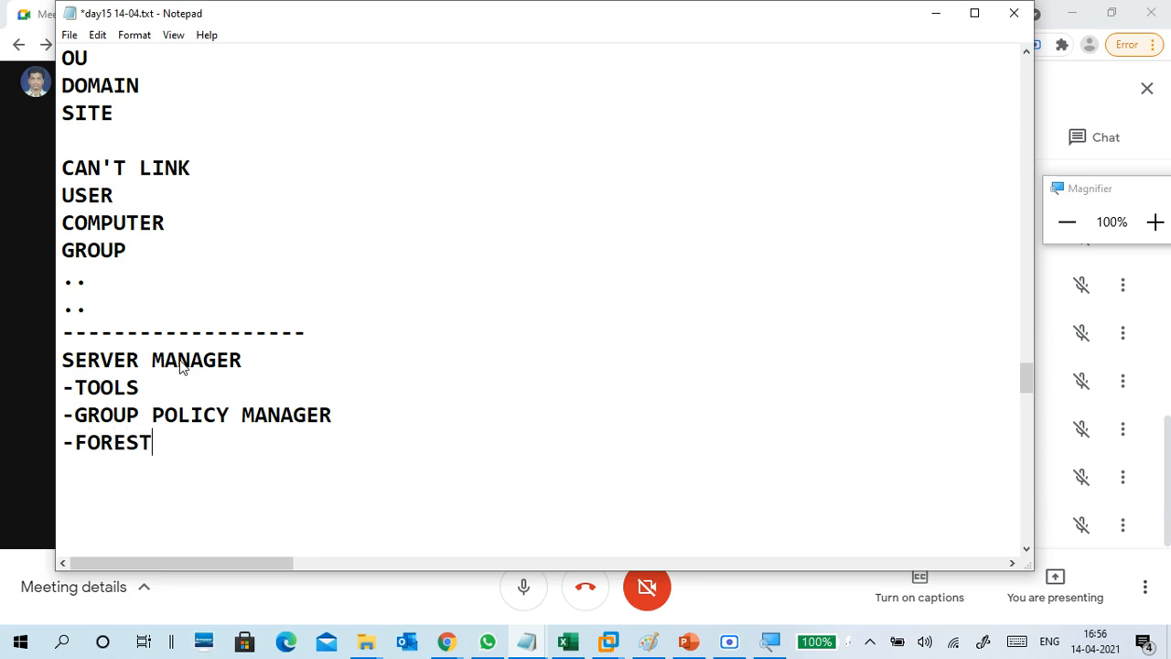
pyautogui.write('-')
pyautogui.write('  DOMAIN --')
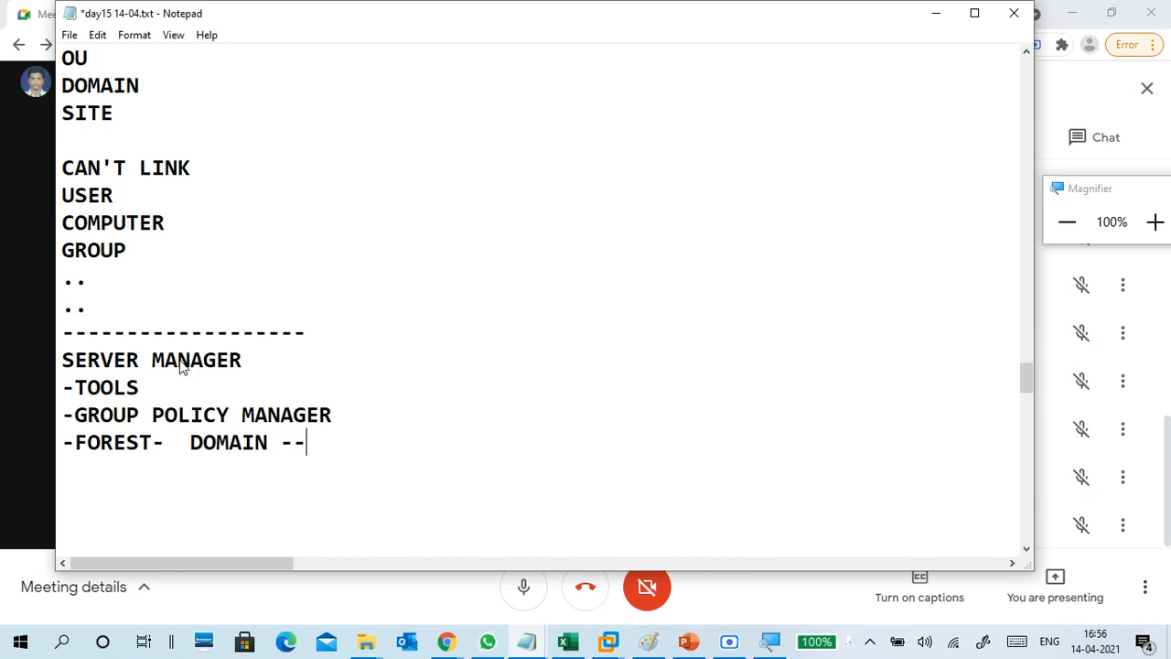
pyautogui.press('BackSpace')
pyautogui.write('GROU')
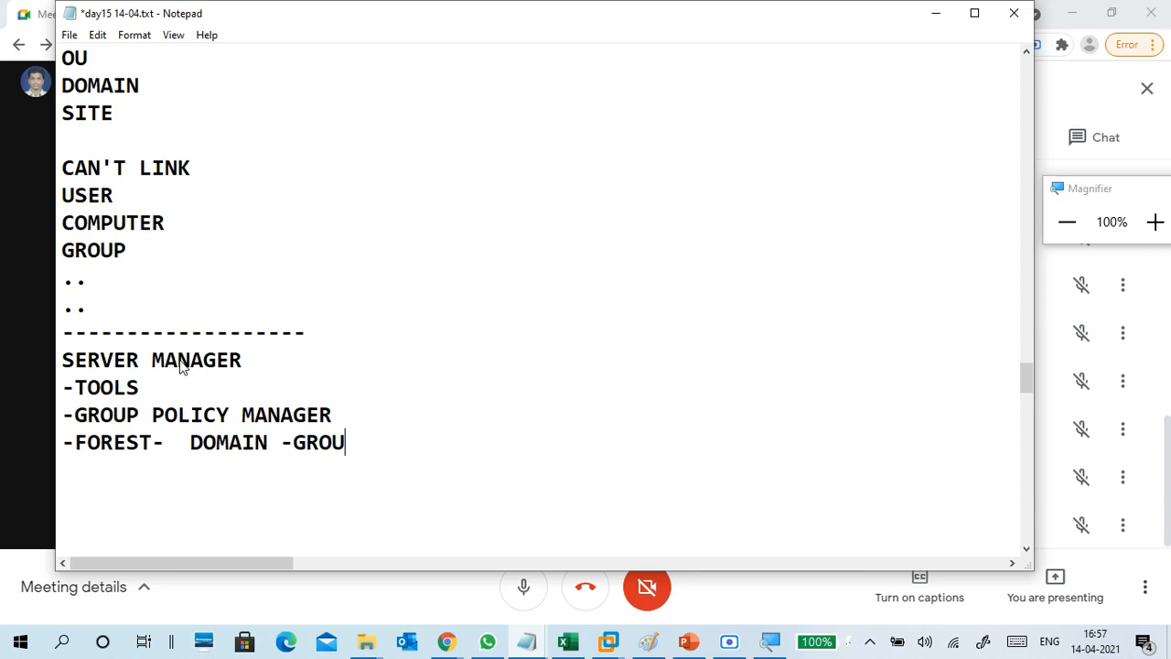
pyautogui.write('P POLICY')
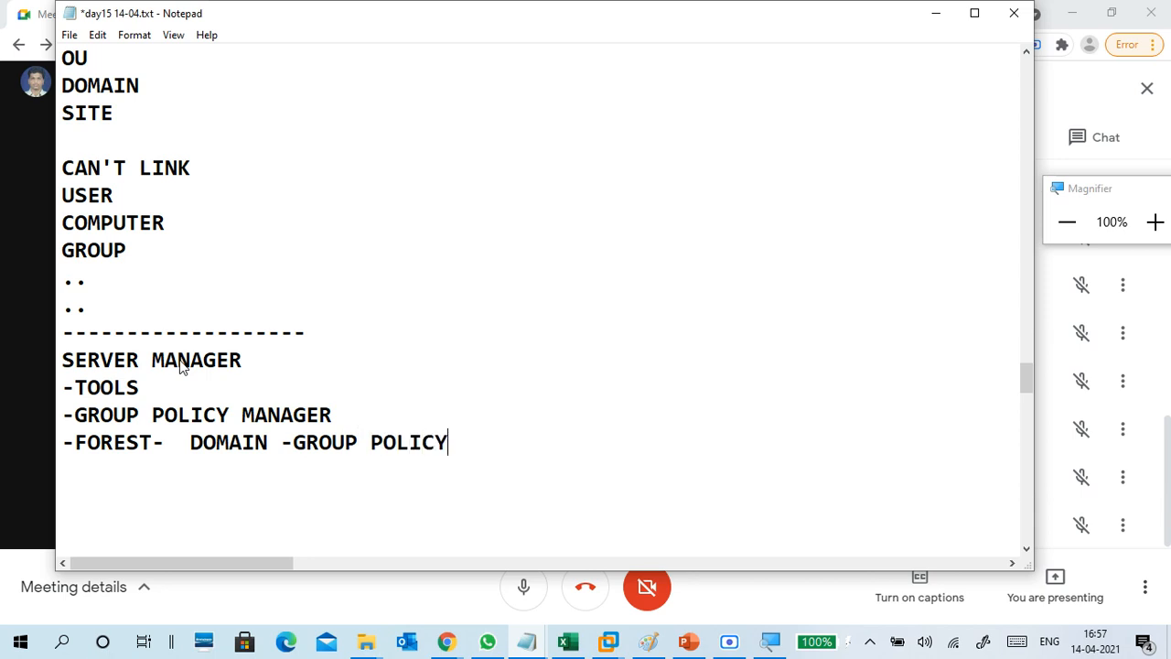
pyautogui.write(' OBJE')
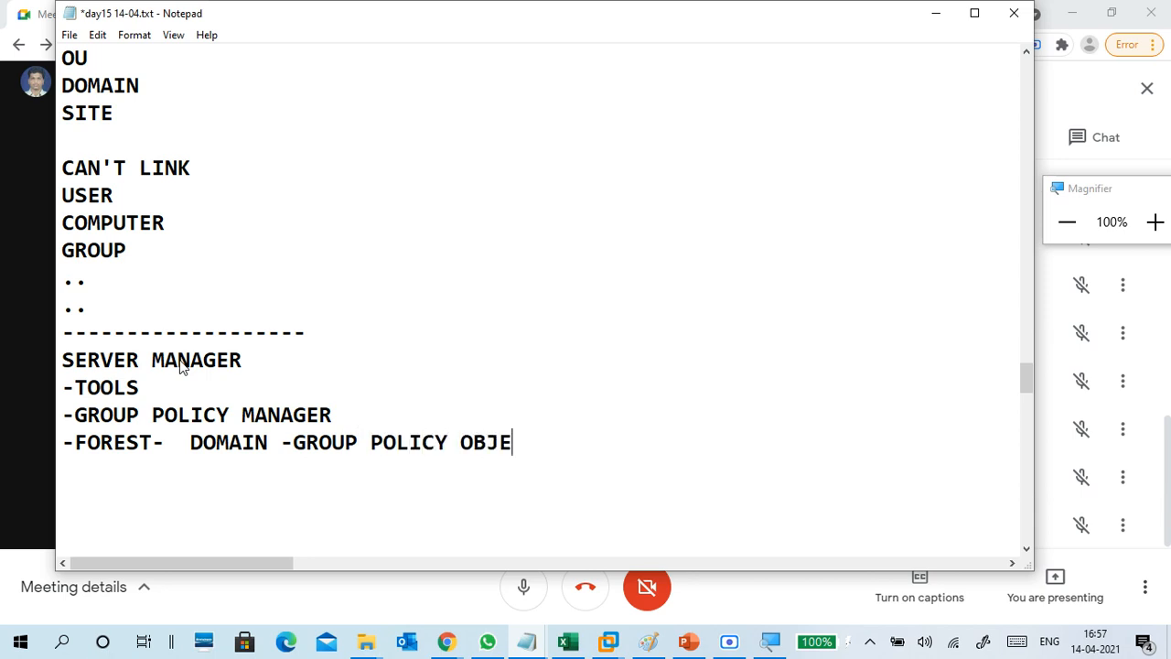
pyautogui.write('CT')
pyautogui.press('Return')
pyautogui.press('Return')
pyautogui.write('-GROUP')
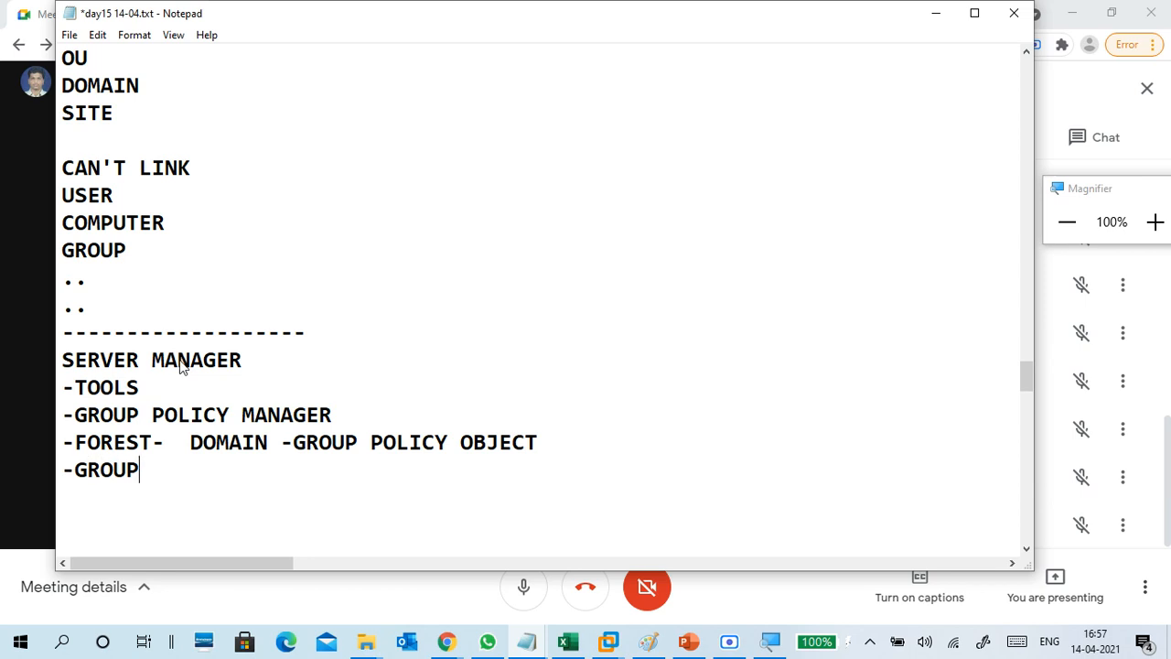
pyautogui.write(' POLIC')
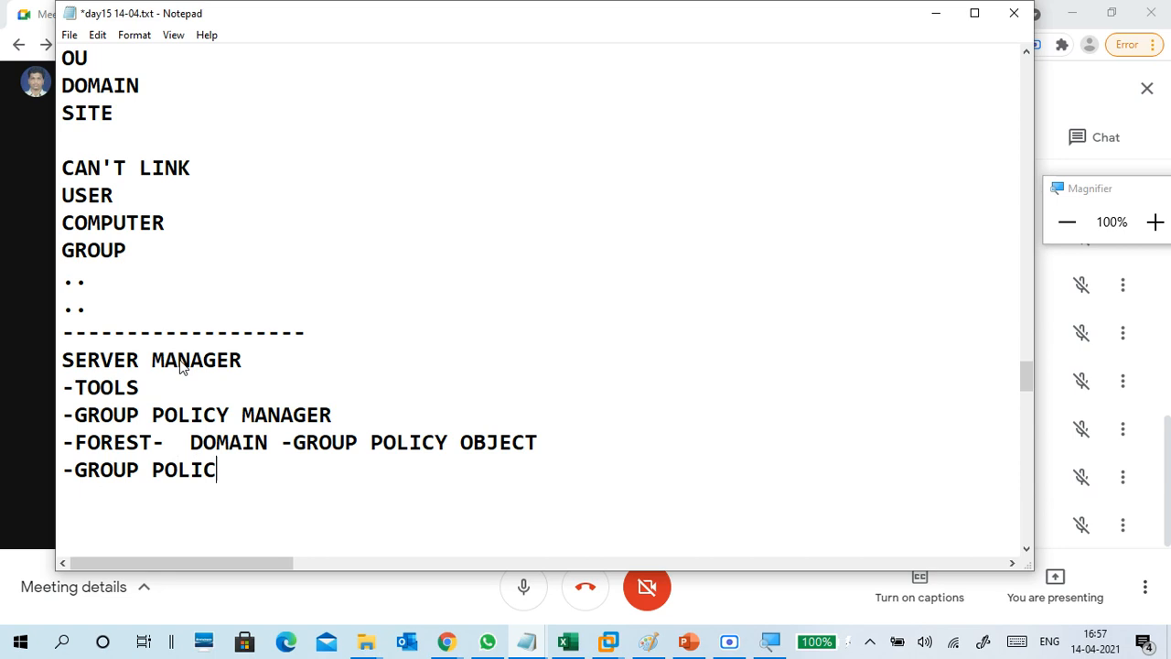
pyautogui.write('Y O')
pyautogui.press('BackSpace')
pyautogui.press('BackSpace')
pyautogui.press('BackSpace')
pyautogui.press('BackSpace')
pyautogui.press('BackSpace')
pyautogui.press('BackSpace')
pyautogui.press('BackSpace')
pyautogui.press('BackSpace')
pyautogui.press('BackSpace')
pyautogui.press('BackSpace')
pyautogui.press('BackSpace')
pyautogui.press('BackSpace')
pyautogui.press('BackSpace')
pyautogui.press('BackSpace')
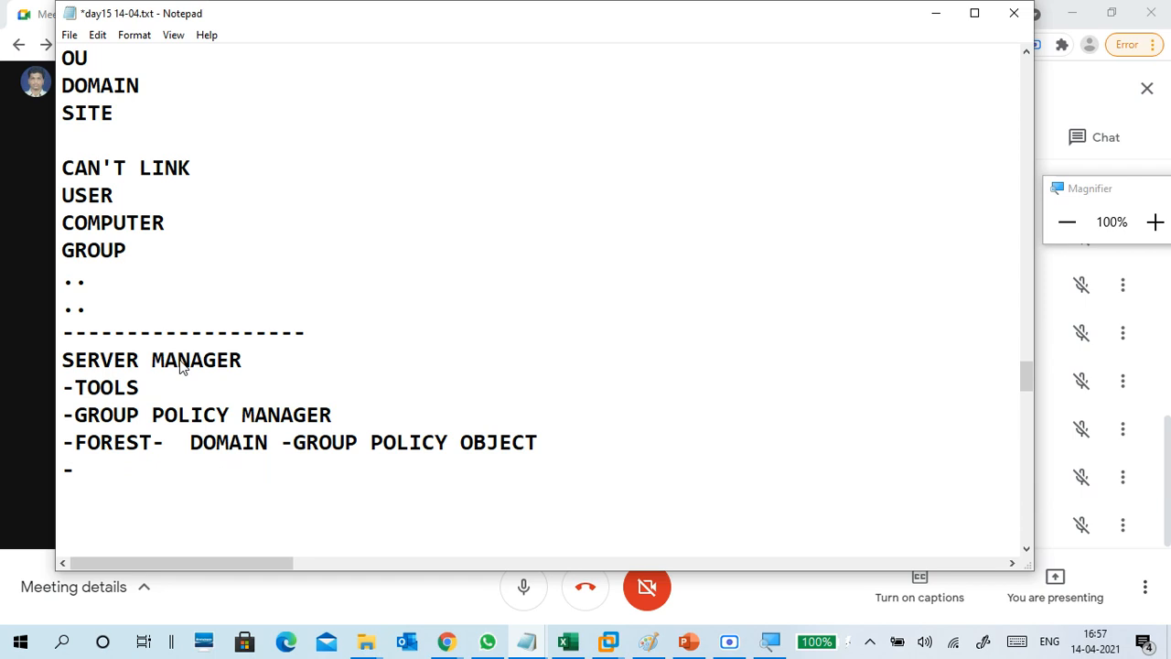
pyautogui.press('BackSpace')
pyautogui.press('Return')
pyautogui.press('Return')
pyautogui.press('Return')
pyautogui.scroll(-2, 296, 400)
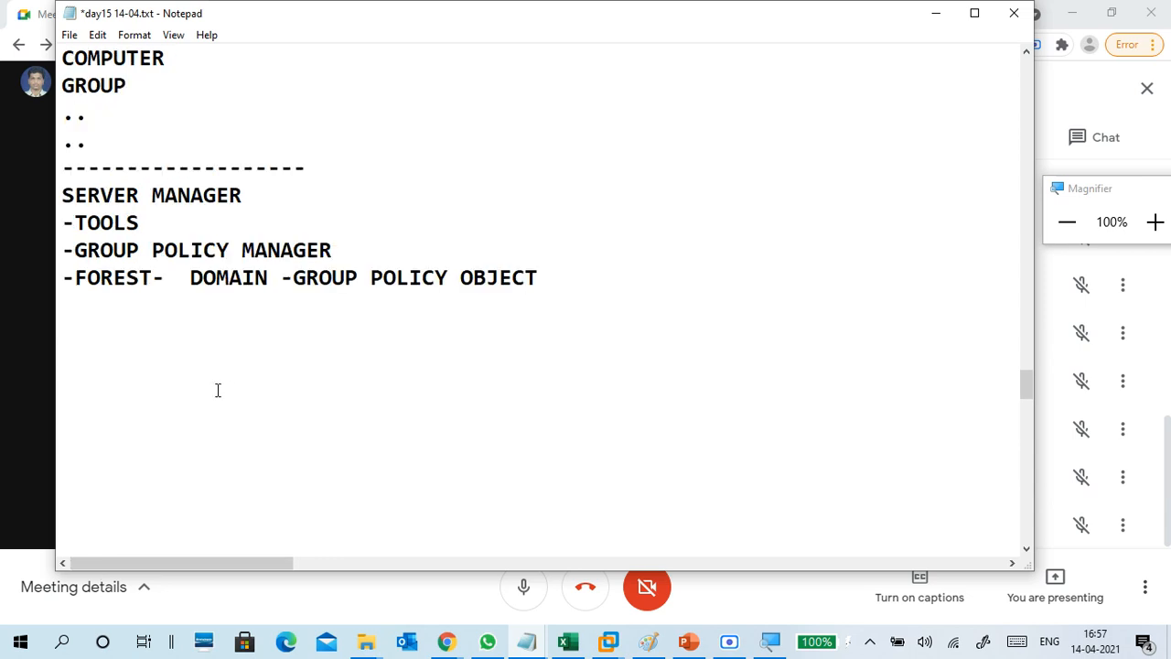
# Type the heading GPO below the navigation path.
pyautogui.press('BackSpace')
pyautogui.write('CR')
pyautogui.press('BackSpace')
pyautogui.press('BackSpace')
pyautogui.write('CR')
pyautogui.press('BackSpace')
pyautogui.press('BackSpace')
pyautogui.write('GR')
pyautogui.write('O')
pyautogui.press('BackSpace')
pyautogui.press('BackSpace')
pyautogui.write('PO')
pyautogui.press('Return')
pyautogui.press('Return')
# List CREATE, EDIT, LINK, UPDATE and VERIFY on separate lines under GPO.
pyautogui.write('CREA')
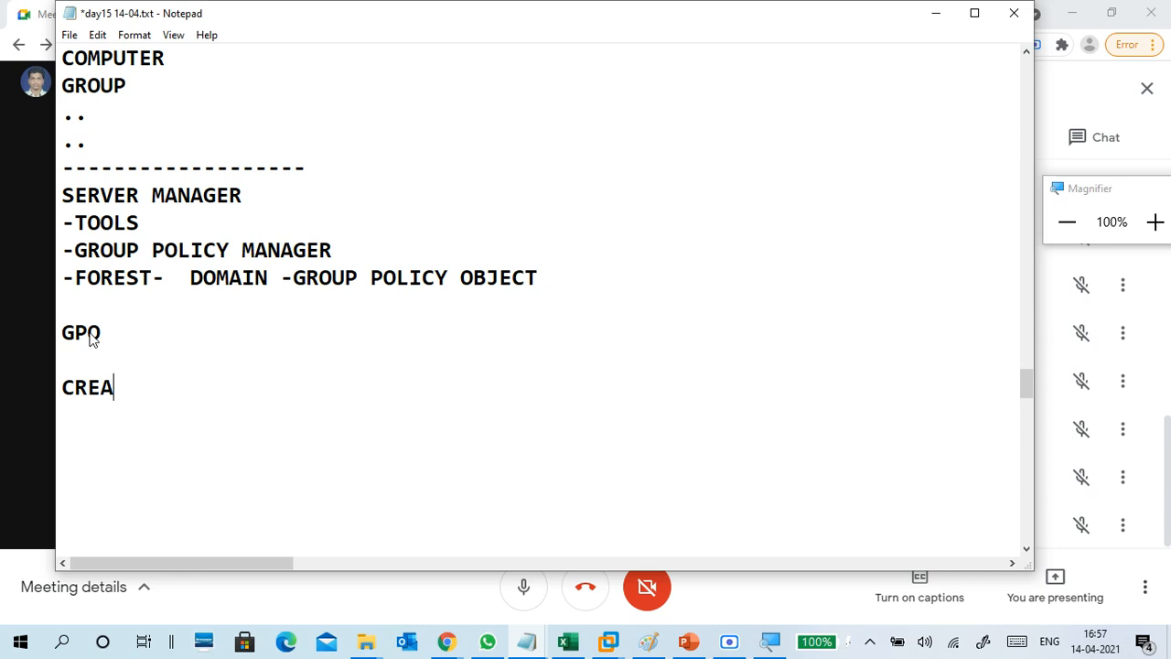
pyautogui.write('TE POLI')
pyautogui.press('BackSpace')
pyautogui.press('BackSpace')
pyautogui.press('BackSpace')
pyautogui.press('BackSpace')
pyautogui.press('Return')
pyautogui.write('EDIT')
pyautogui.press('Return')
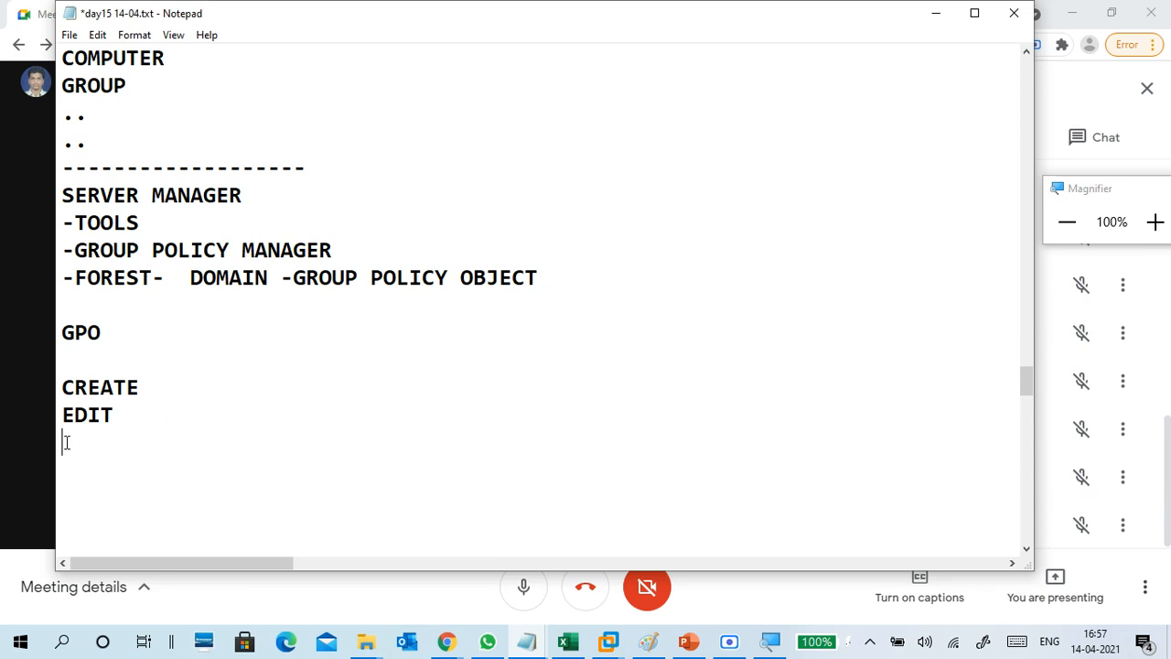
pyautogui.write('LINK')
pyautogui.press('Return')
pyautogui.write('UPDATE')
pyautogui.press('Return')
pyautogui.write('VERIFY')
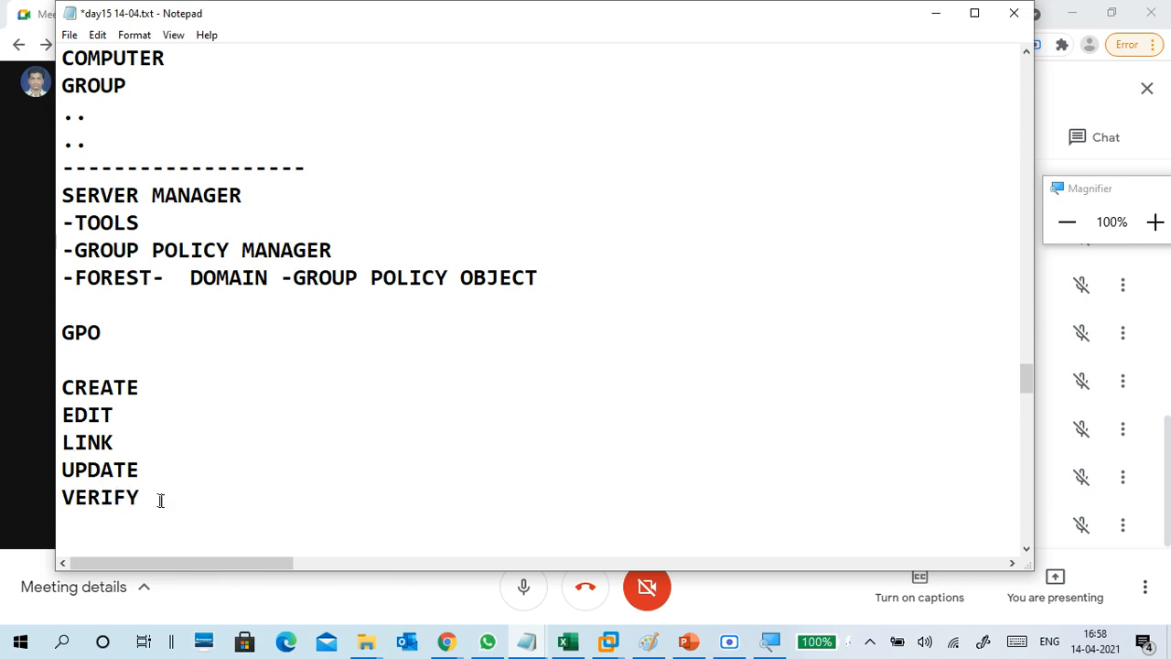
# Add '--GPO NAME' beside CREATE in the GPO step list.
pyautogui.moveTo(165, 503); pyautogui.dragTo(62, 382)
pyautogui.click(139, 443)
pyautogui.click(171, 387)
pyautogui.write('--GPO NAME')
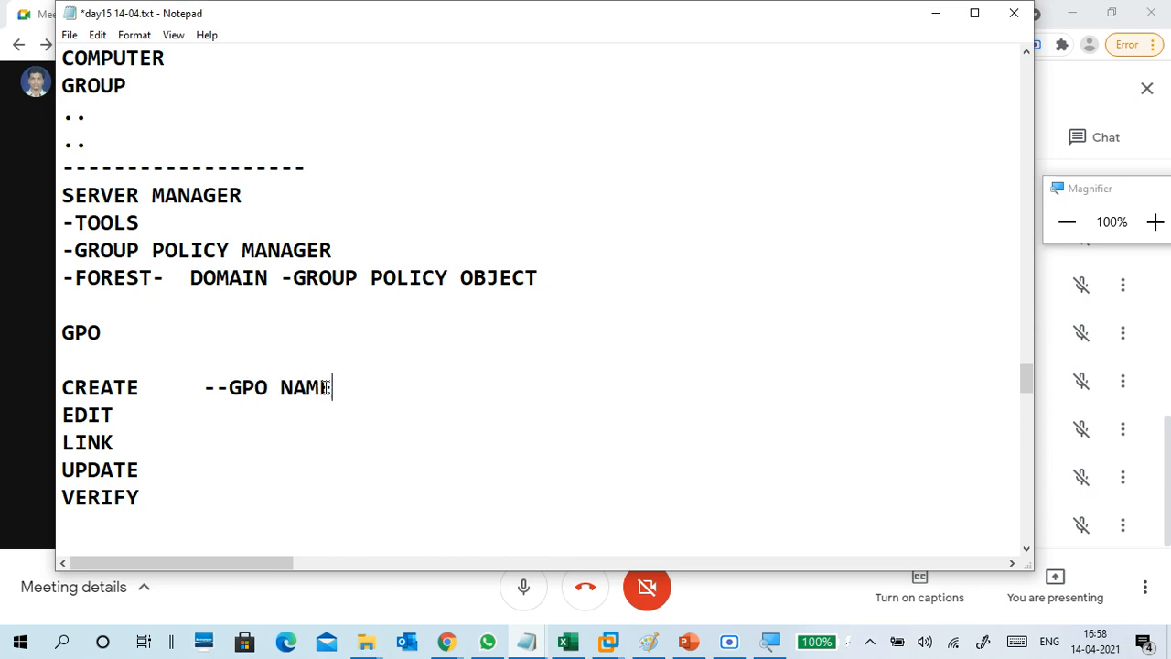
# Add '--GP EDITOR' beside EDIT.
pyautogui.press('Down')
pyautogui.write('--')
pyautogui.press('BackSpace')
pyautogui.write('GPEDITO')
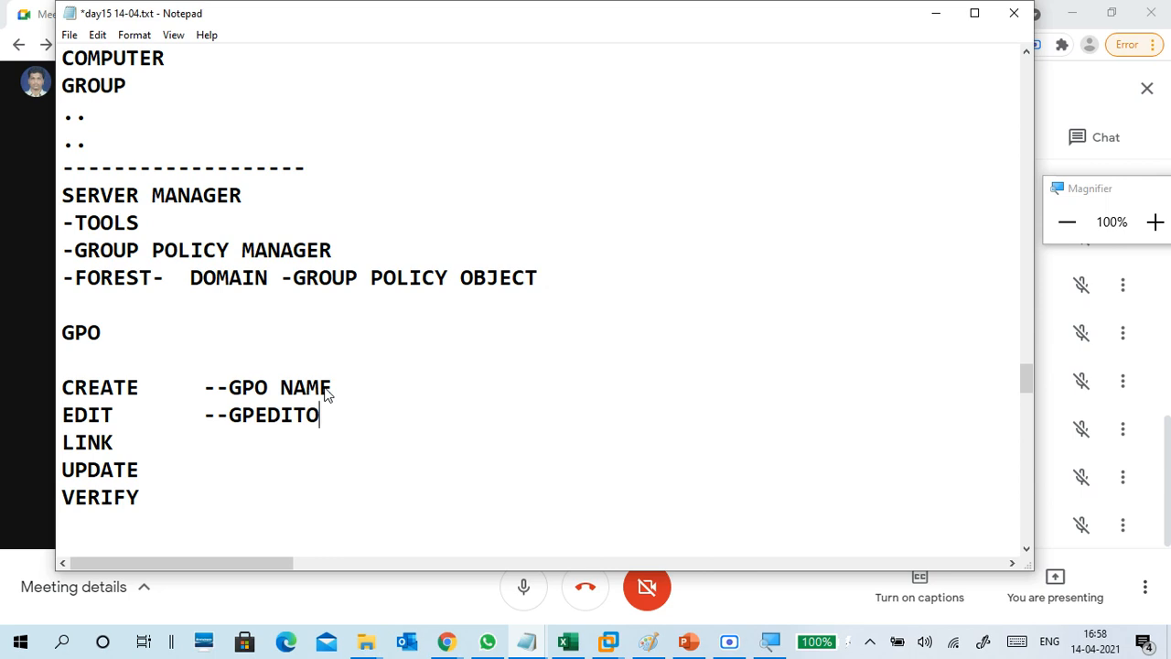
pyautogui.write('R')
pyautogui.press('Left')
pyautogui.press('Left')
pyautogui.press('Left')
pyautogui.press('Left')
pyautogui.press('Left')
pyautogui.press('Left')
pyautogui.press('Right')
pyautogui.press('Right')
pyautogui.press('Right')
pyautogui.press('Right')
pyautogui.press('Right')
pyautogui.press('Right')
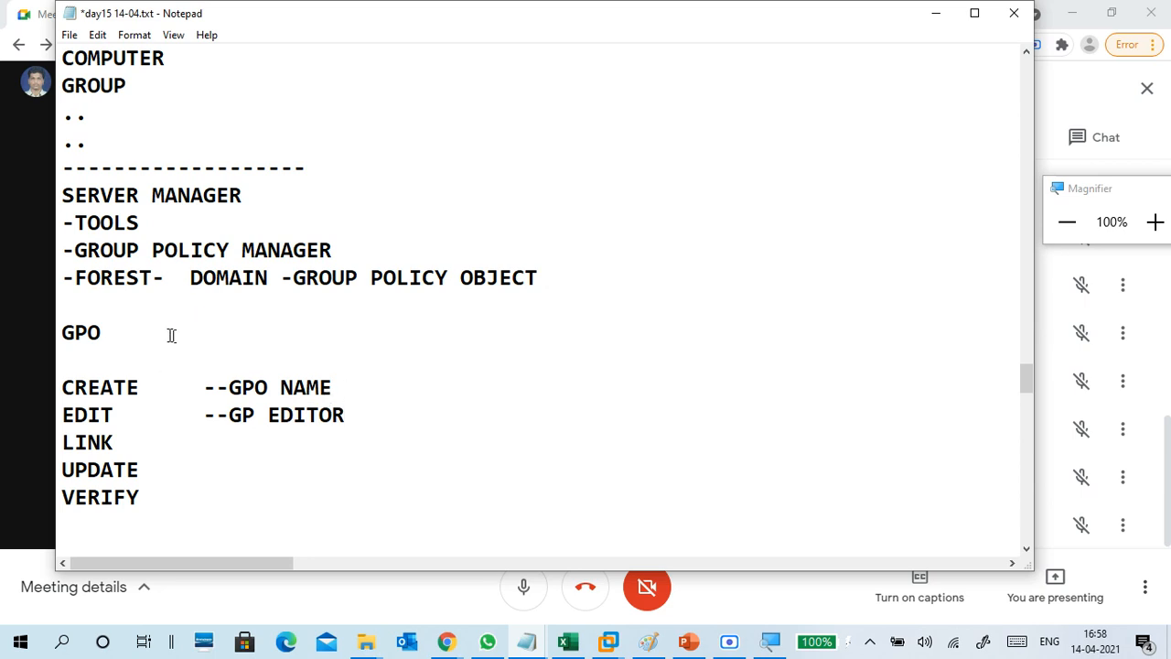
# Annotate GROUP POLICY MANAGER with '(GPMC)' and the GP EDITOR line with '-- SETTING'.
pyautogui.click(362, 247)
pyautogui.write('(GPMC')
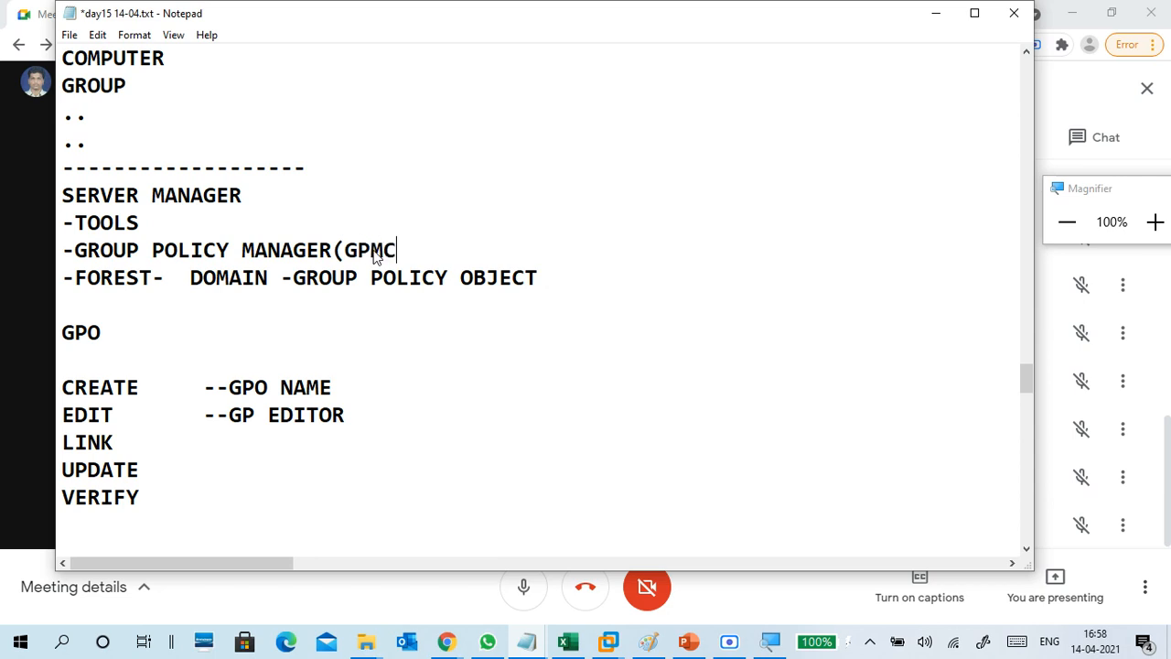
pyautogui.write(')')
pyautogui.click(382, 420)
pyautogui.write('-- SETTING')
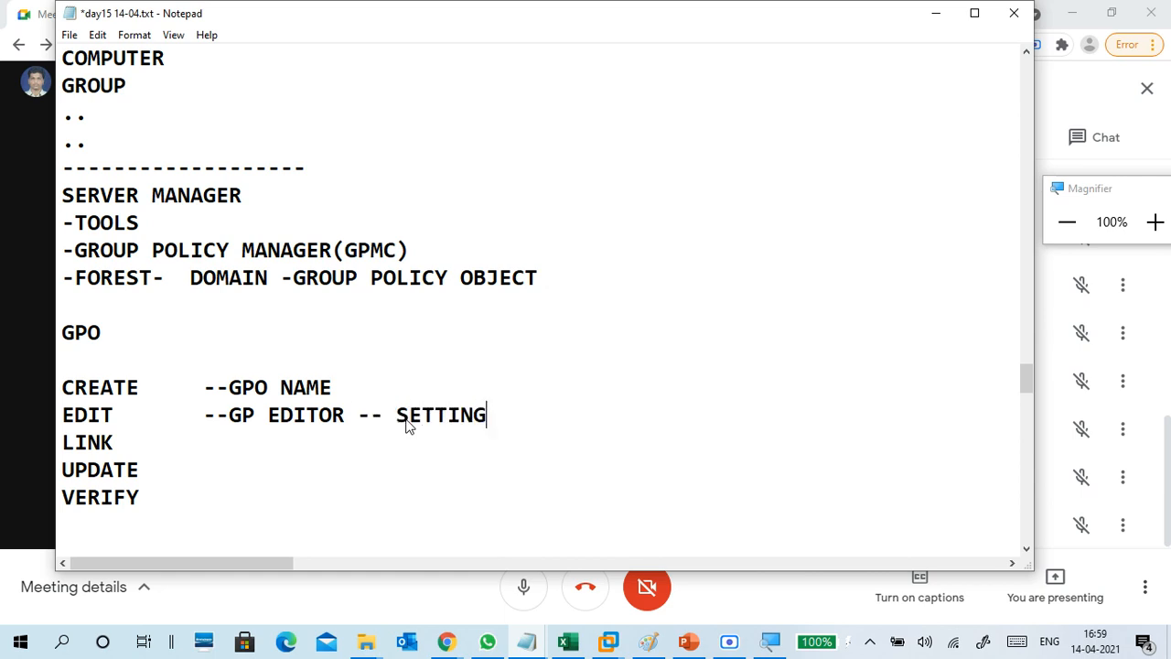
pyautogui.press('Return')
pyautogui.press('BackSpace')
# Append '--OU,DOMAIN' to the LINK line.
pyautogui.press('Down')
pyautogui.write('--OU,DOMAIN')
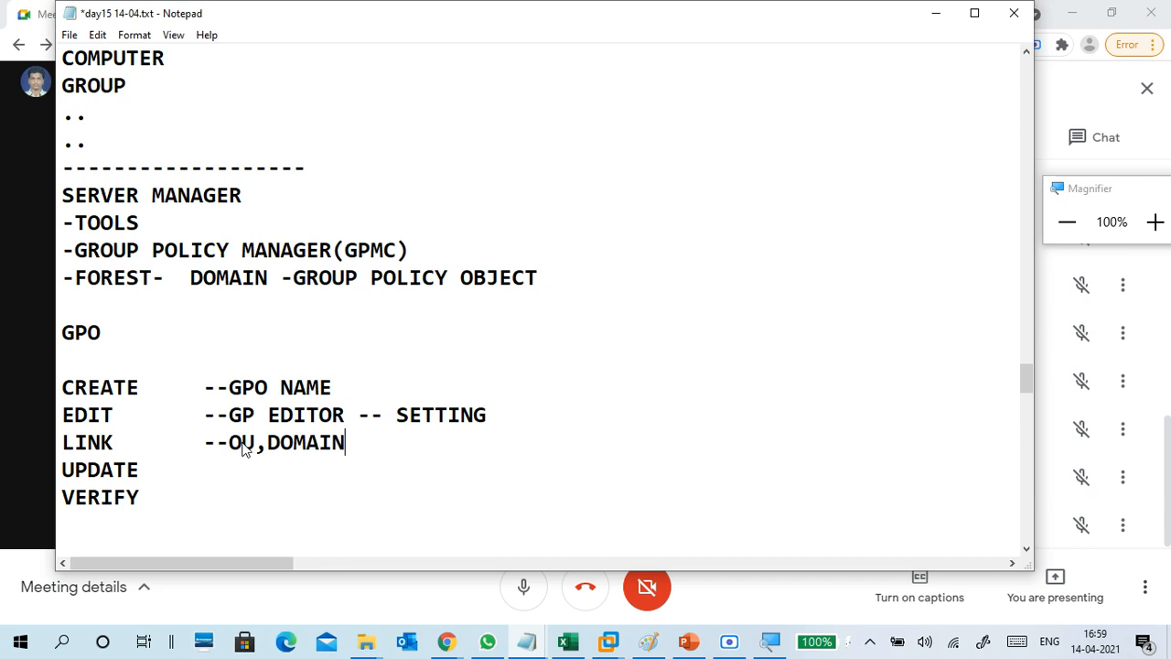
pyautogui.press('Down')
# Add a new '--REFRESH' line below LINK.
pyautogui.click(370, 442)
pyautogui.press('Return')
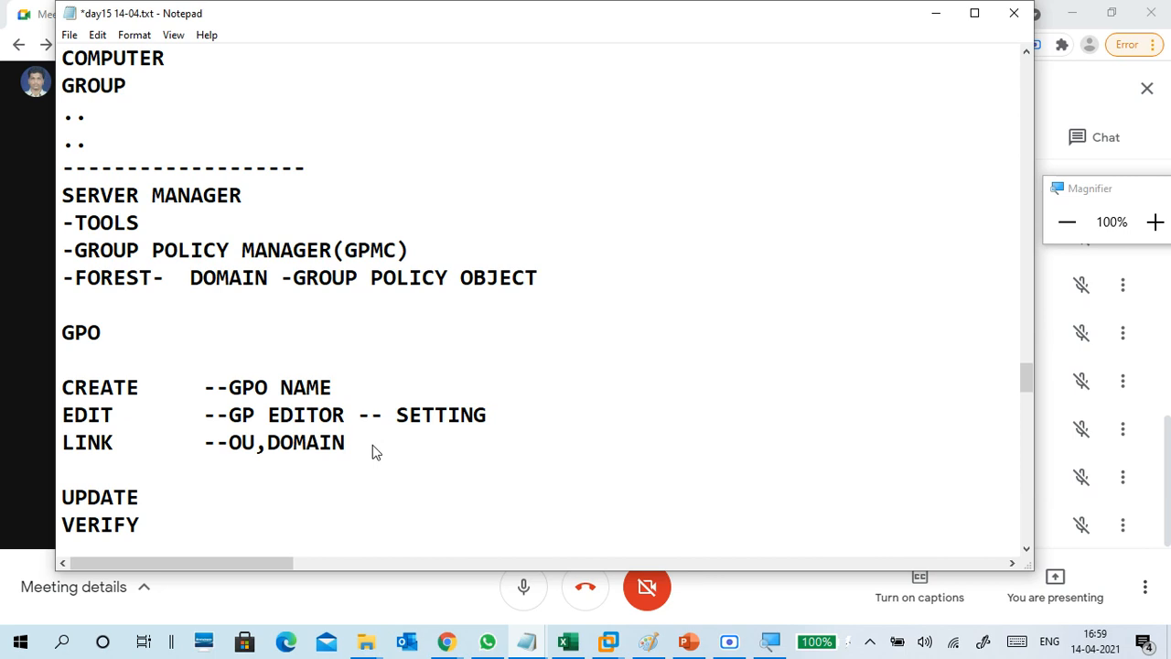
pyautogui.write('--REFESH')
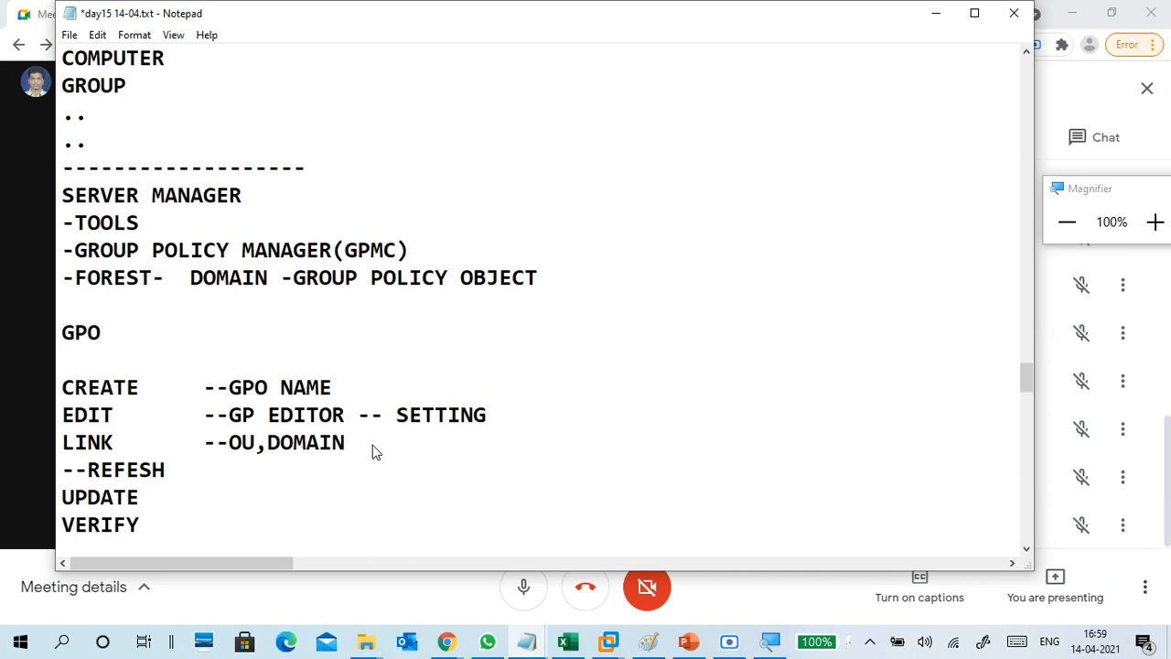
pyautogui.press('BackSpace')
pyautogui.press('BackSpace')
pyautogui.press('BackSpace')
pyautogui.press('BackSpace')
pyautogui.write('FRESH ')
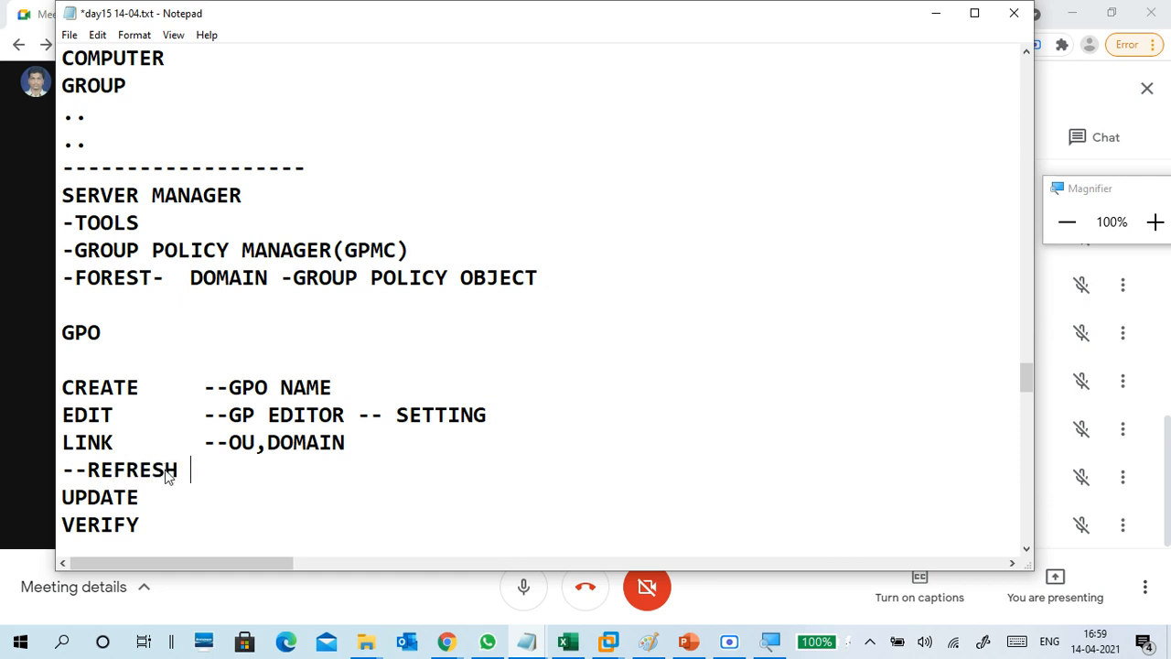
pyautogui.write('--')
pyautogui.press('BackSpace')
pyautogui.press('BackSpace')
pyautogui.press('BackSpace')
pyautogui.write('GPMC')
pyautogui.press('BackSpace')
pyautogui.press('BackSpace')
pyautogui.press('BackSpace')
pyautogui.press('BackSpace')
pyautogui.press('BackSpace')
pyautogui.write('--')
# Follow REFRESH with the note 'VERFIY -SETTING,LINKS.'.
pyautogui.write('VERFIY ')
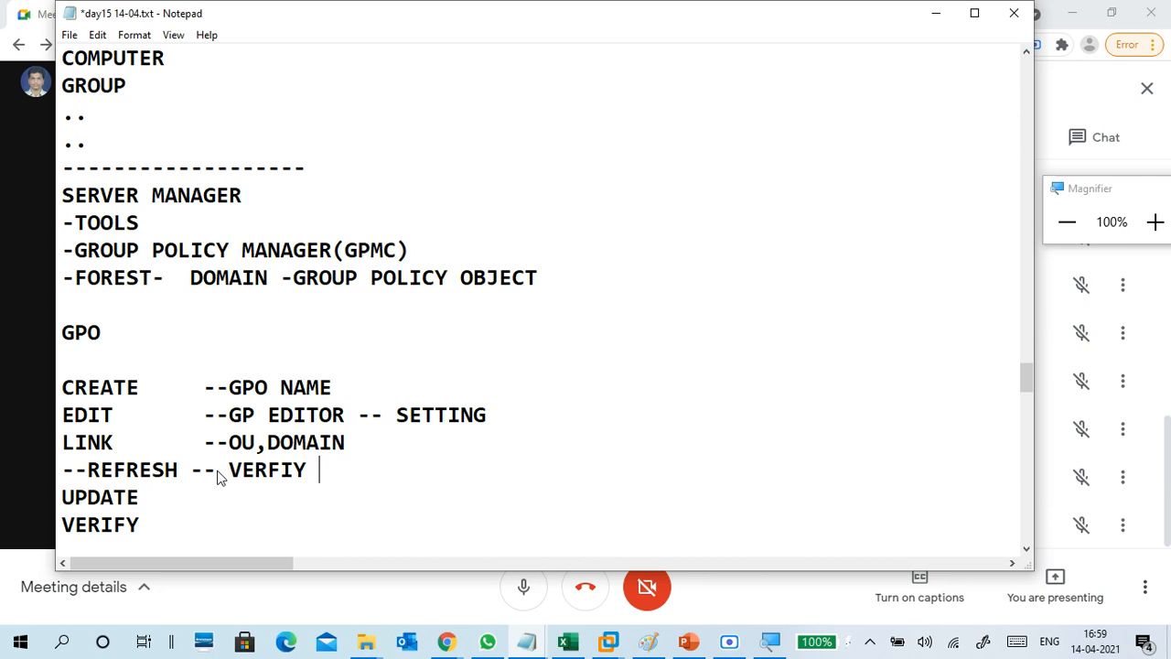
pyautogui.write('SETTING ')
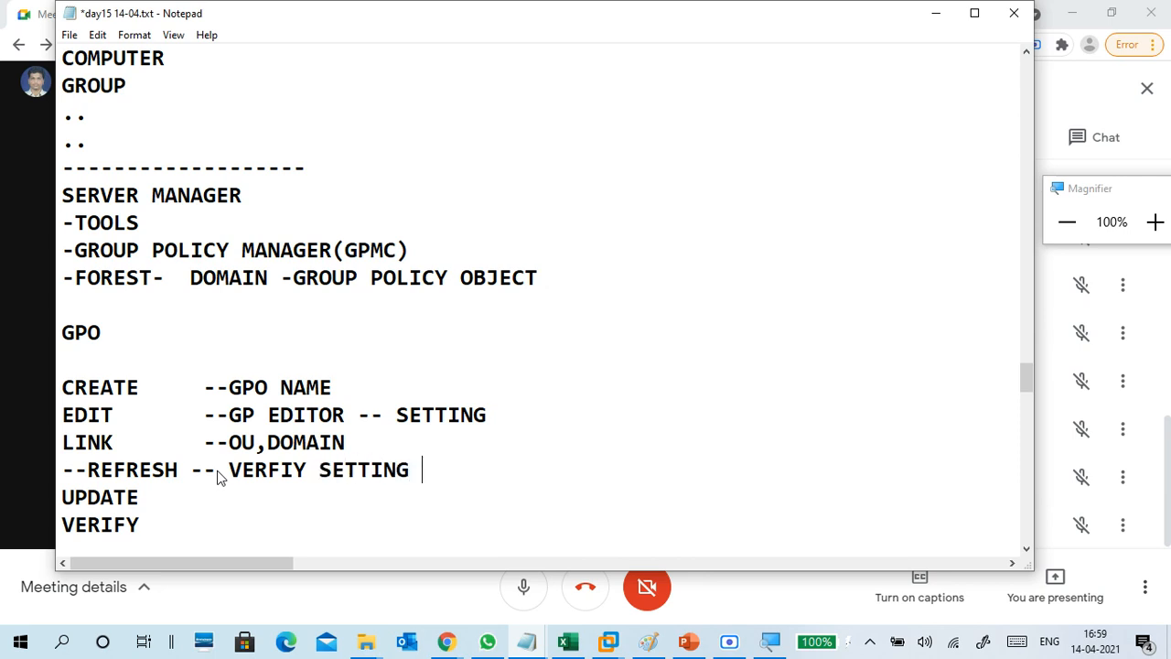
pyautogui.write('--')
pyautogui.press('Left')
pyautogui.press('Left')
pyautogui.press('Left')
pyautogui.press('Left')
pyautogui.press('Left')
pyautogui.press('Left')
pyautogui.press('Left')
pyautogui.press('Left')
pyautogui.press('Left')
pyautogui.write('-')
pyautogui.press('Right')
pyautogui.press('Right')
pyautogui.press('Right')
pyautogui.press('Right')
pyautogui.press('Right')
pyautogui.press('Right')
pyautogui.press('Right')
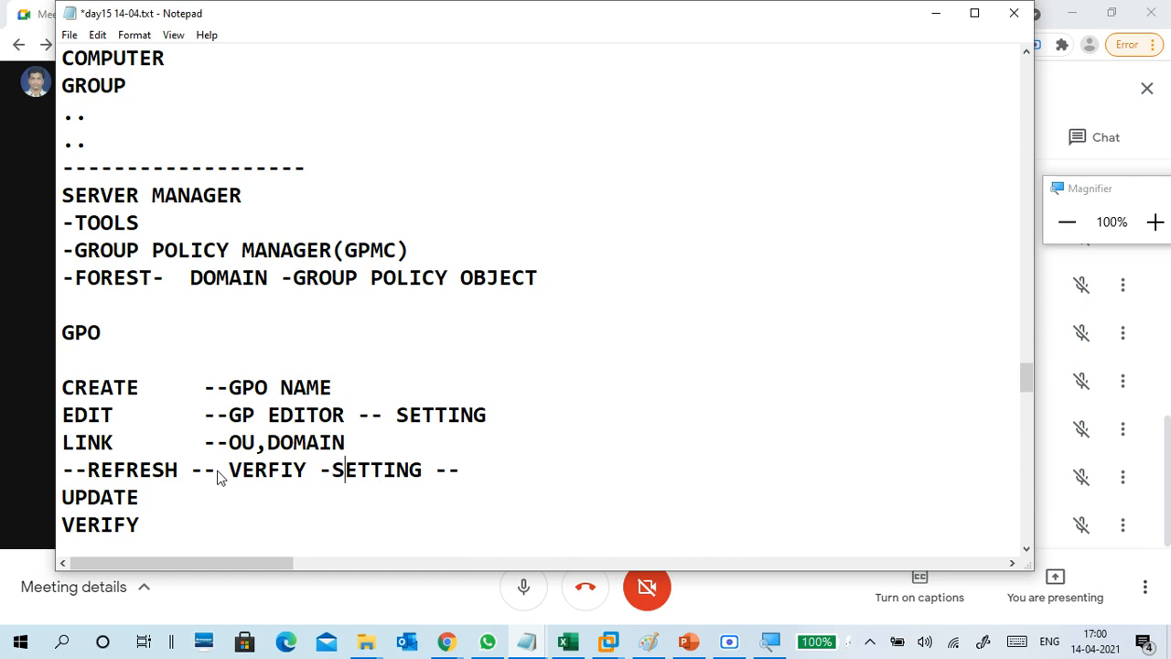
pyautogui.write(',LINKS.')
pyautogui.press('Delete')
pyautogui.press('Delete')
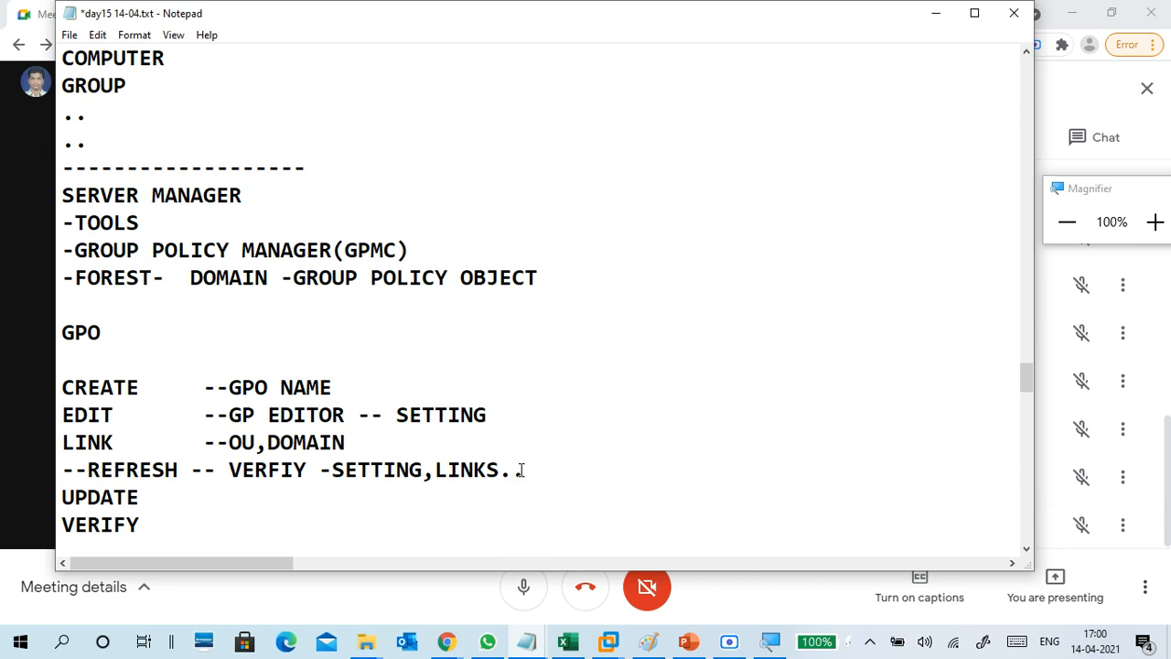
pyautogui.press('Return')
pyautogui.press('BackSpace')
# Append '--RUN /CMD -- GPUPDATE /FORCE' to the UPDATE line.
pyautogui.press('Down')
pyautogui.write('--RUN')
pyautogui.press('BackSpace')
pyautogui.write('/CMD ')
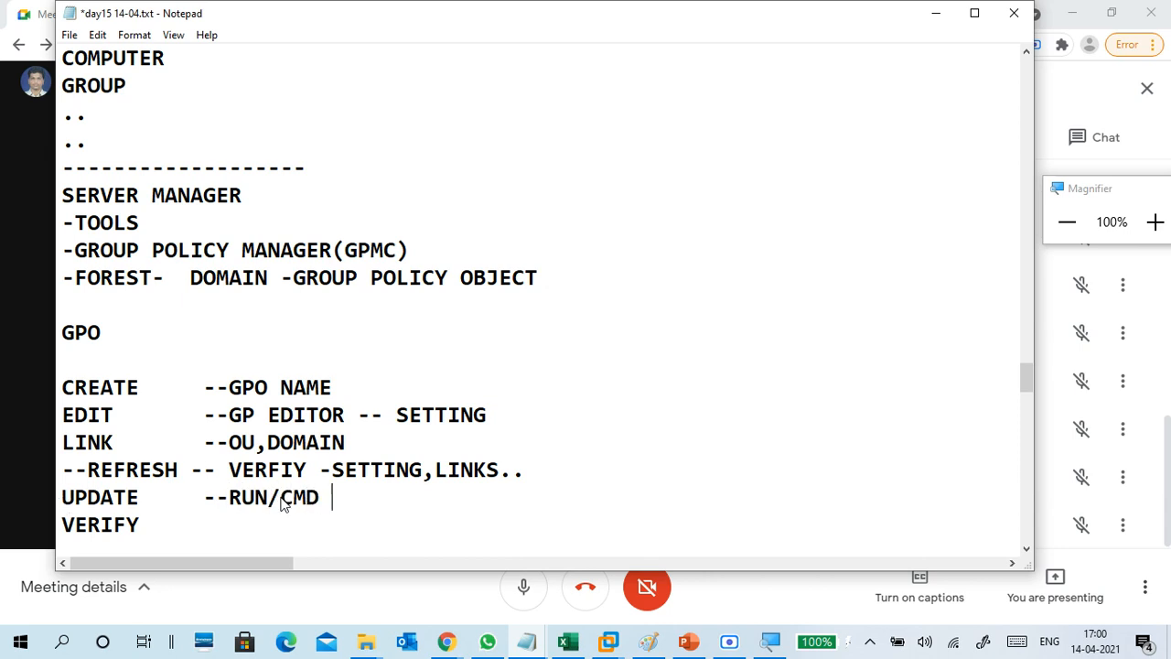
pyautogui.write('-- GPUPDATE ')
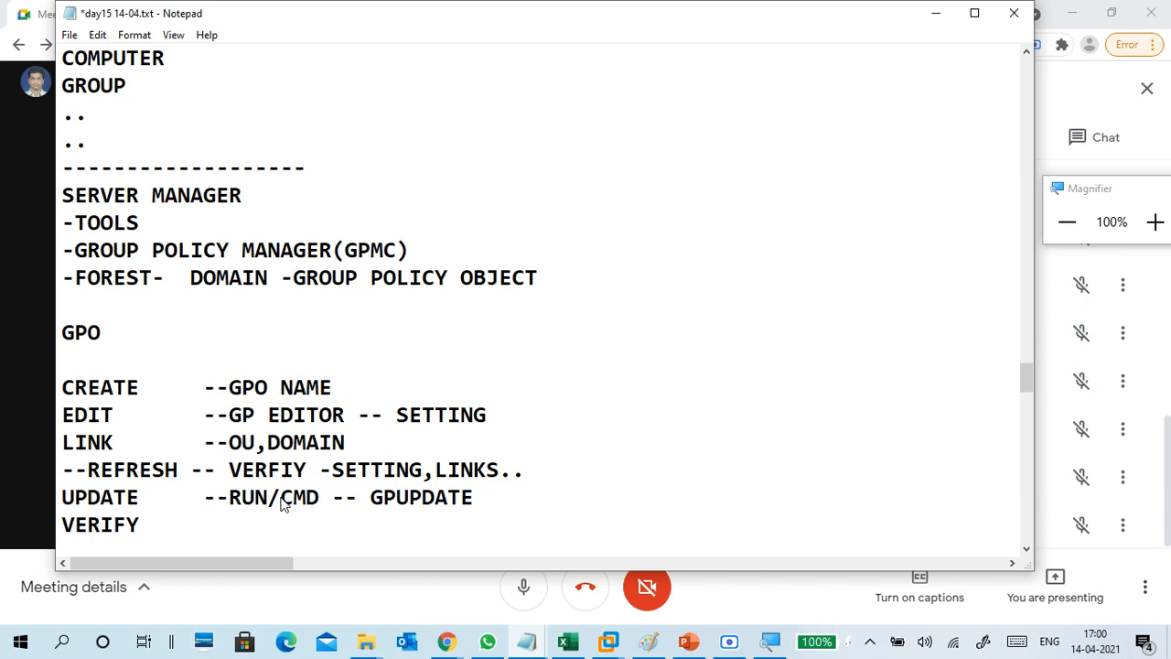
pyautogui.write('/FORCE')
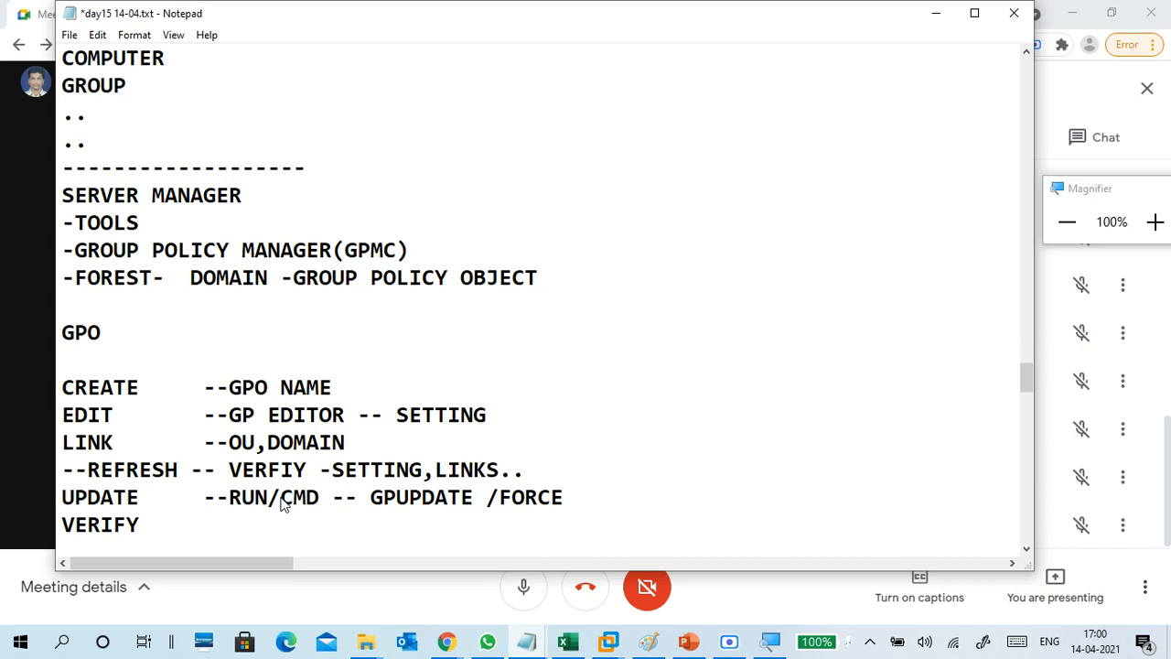
pyautogui.press('Left')
# Insert ', GPUPDATE' and '(SERVER/CLIENT)', and add '--CLIENT POLICY WORKING OR NOT' to VERIFY.
pyautogui.click(475, 498)
pyautogui.write(', GPUP')
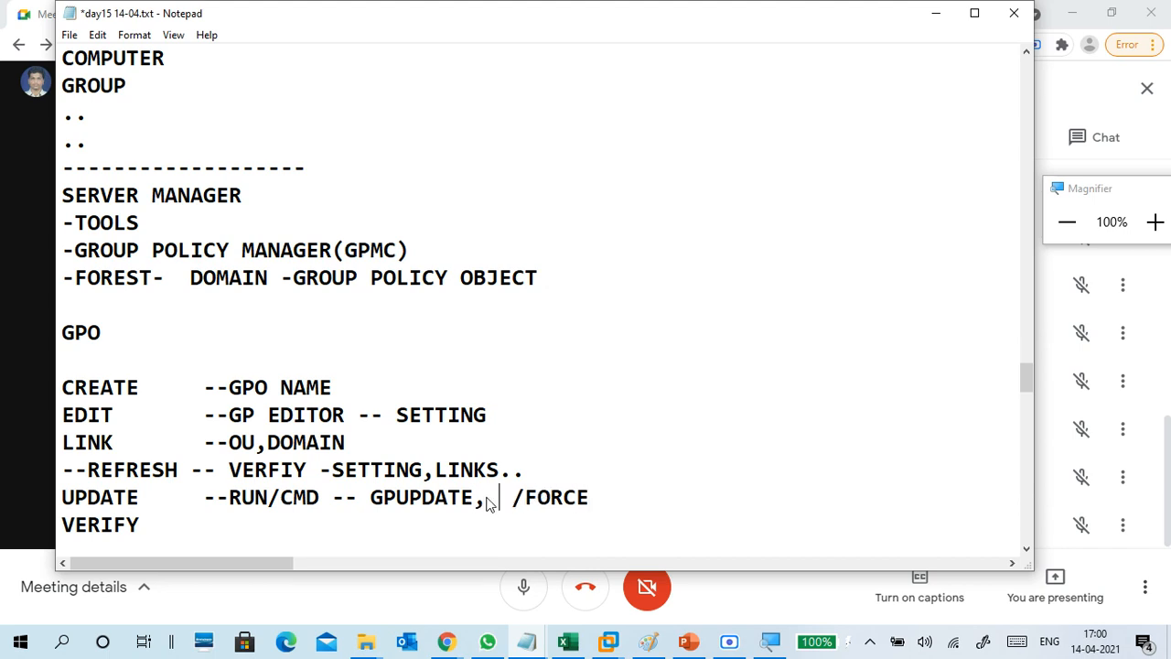
pyautogui.write('DATE')
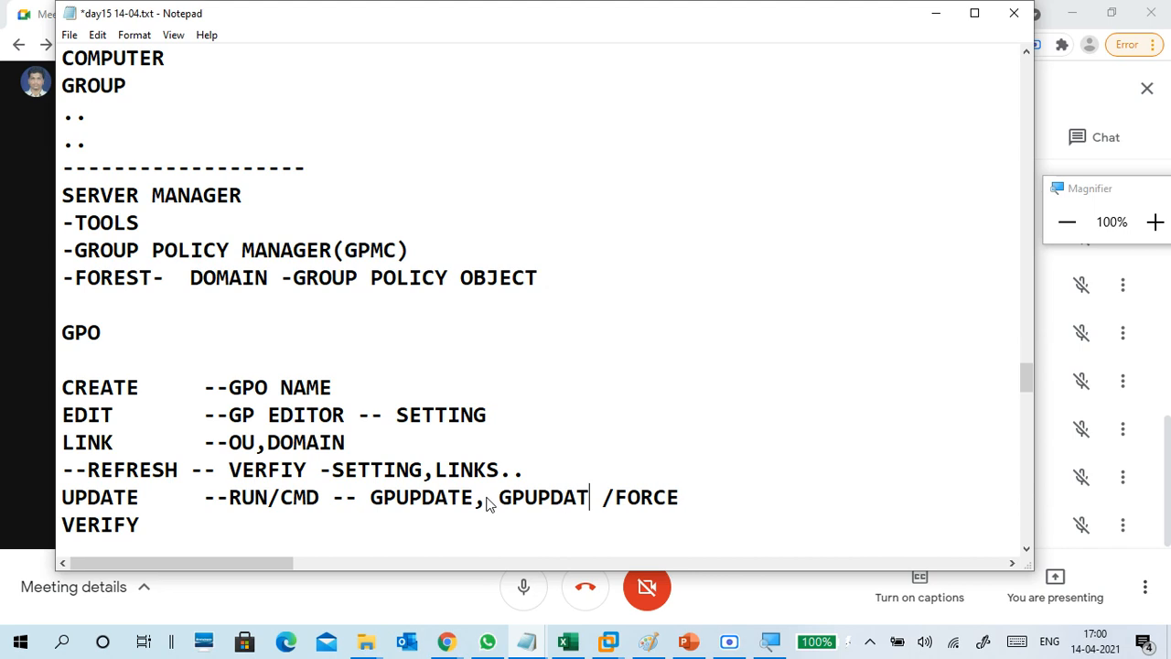
pyautogui.press('Right')
pyautogui.press('Right')
pyautogui.press('Right')
pyautogui.press('Right')
pyautogui.press('Right')
pyautogui.press('Right')
pyautogui.press('Right')
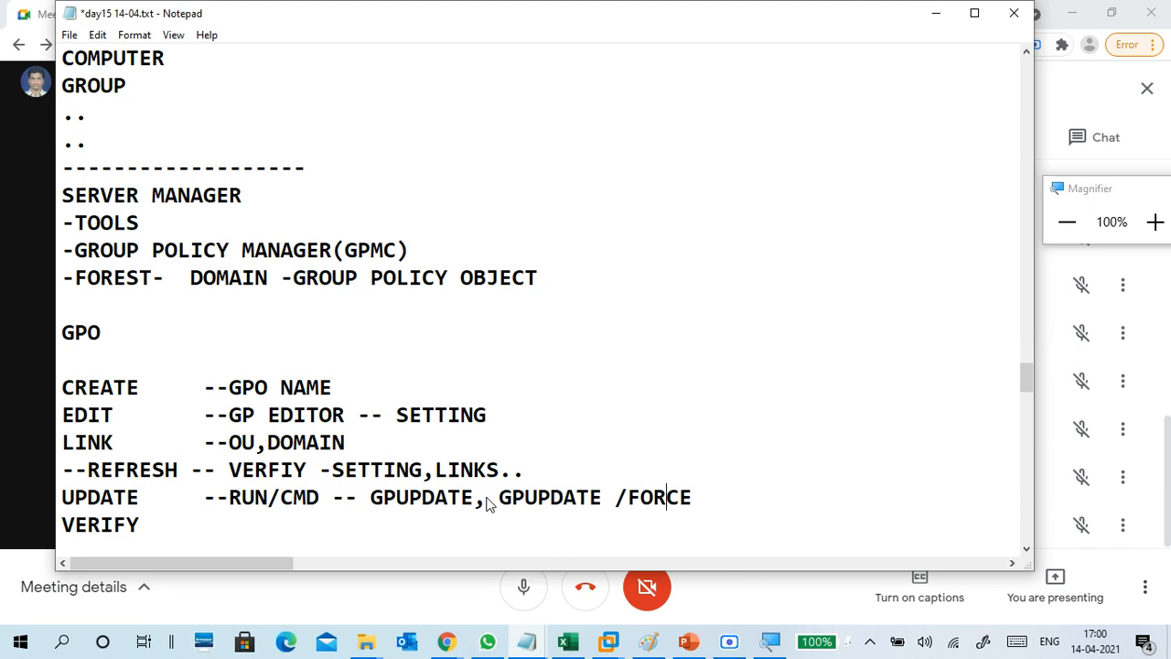
pyautogui.write('(SERVE')
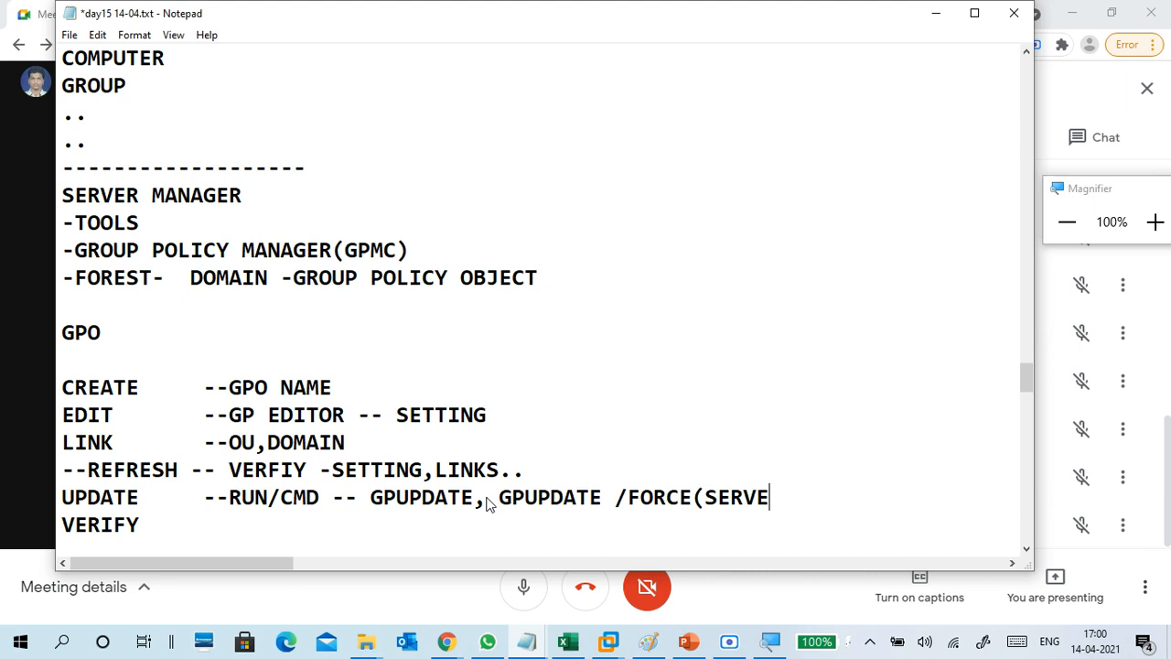
pyautogui.write('R/CLIENT) VERIFY    ')
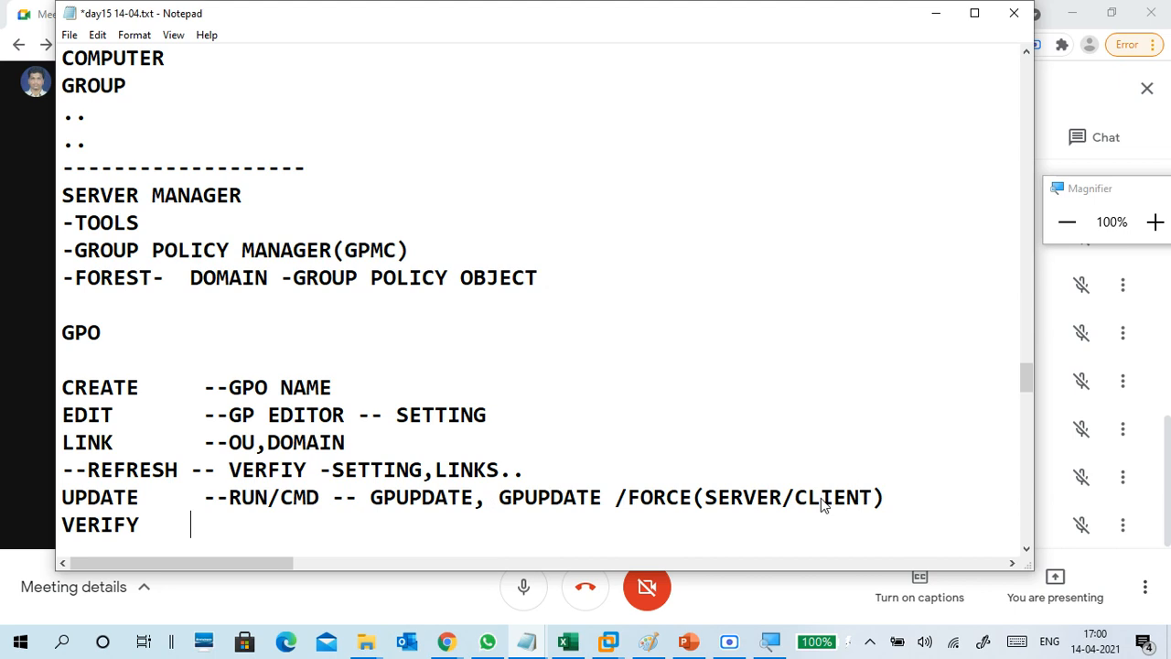
pyautogui.write(' --')
pyautogui.write('CLINET')
pyautogui.press('BackSpace')
pyautogui.press('BackSpace')
pyautogui.press('BackSpace')
pyautogui.press('BackSpace')
pyautogui.write('ENT')
pyautogui.write('POLIC')
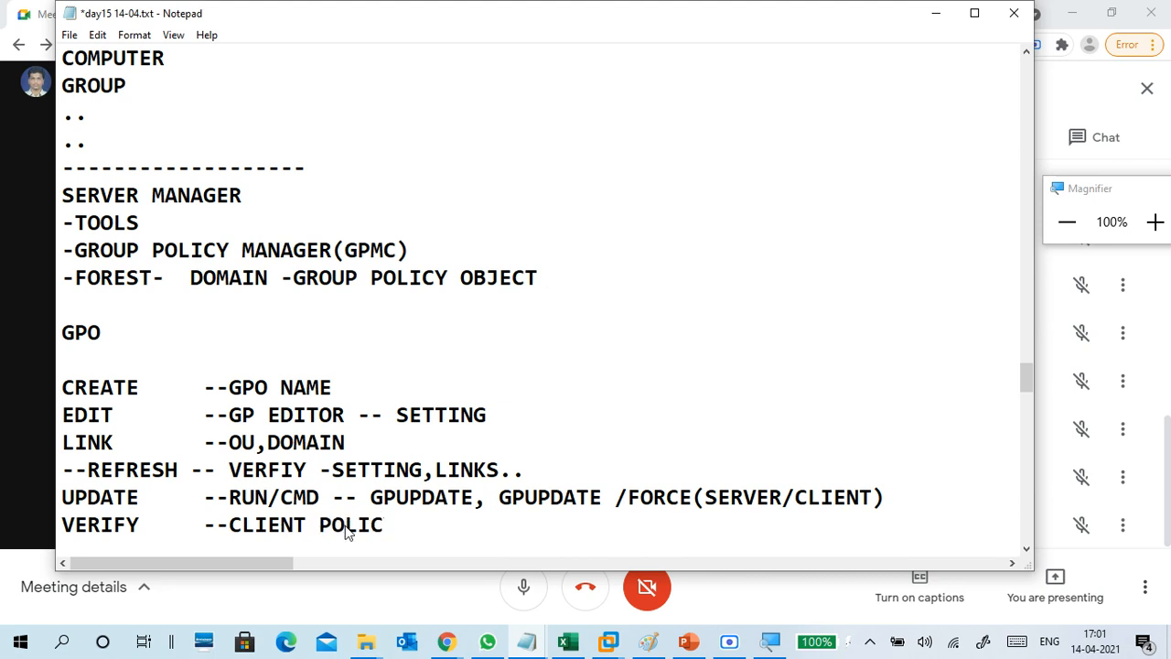
pyautogui.write('Y WORKIN')
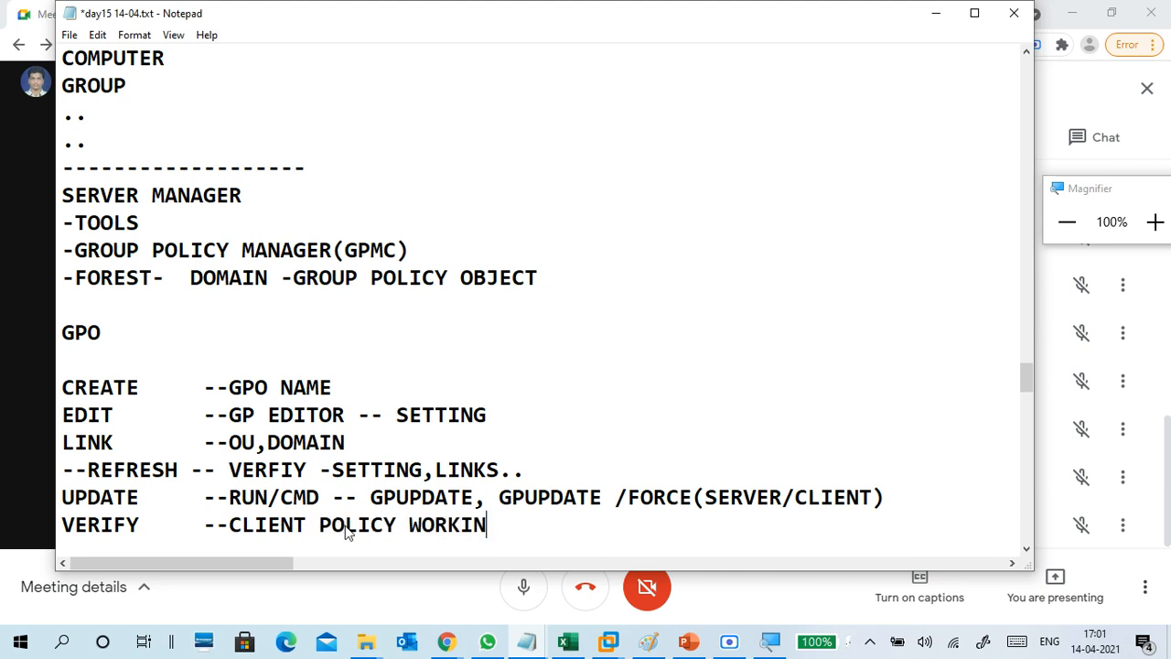
pyautogui.write('G OR NOT')
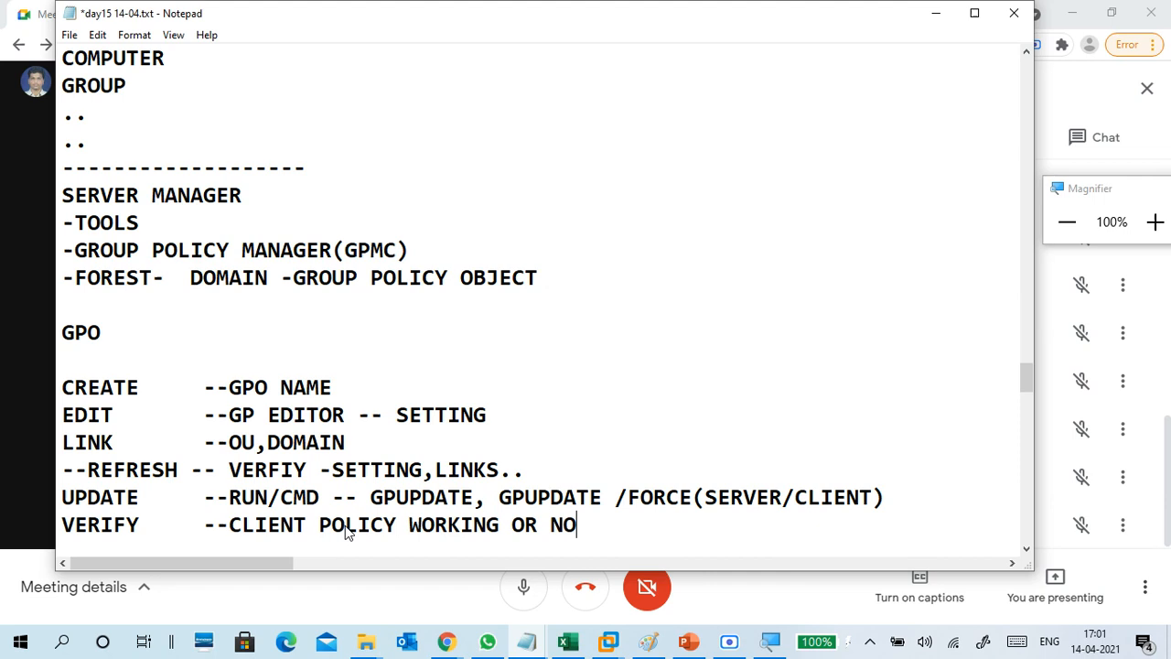
pyautogui.press('Return')
pyautogui.press('Return')
pyautogui.press('Return')
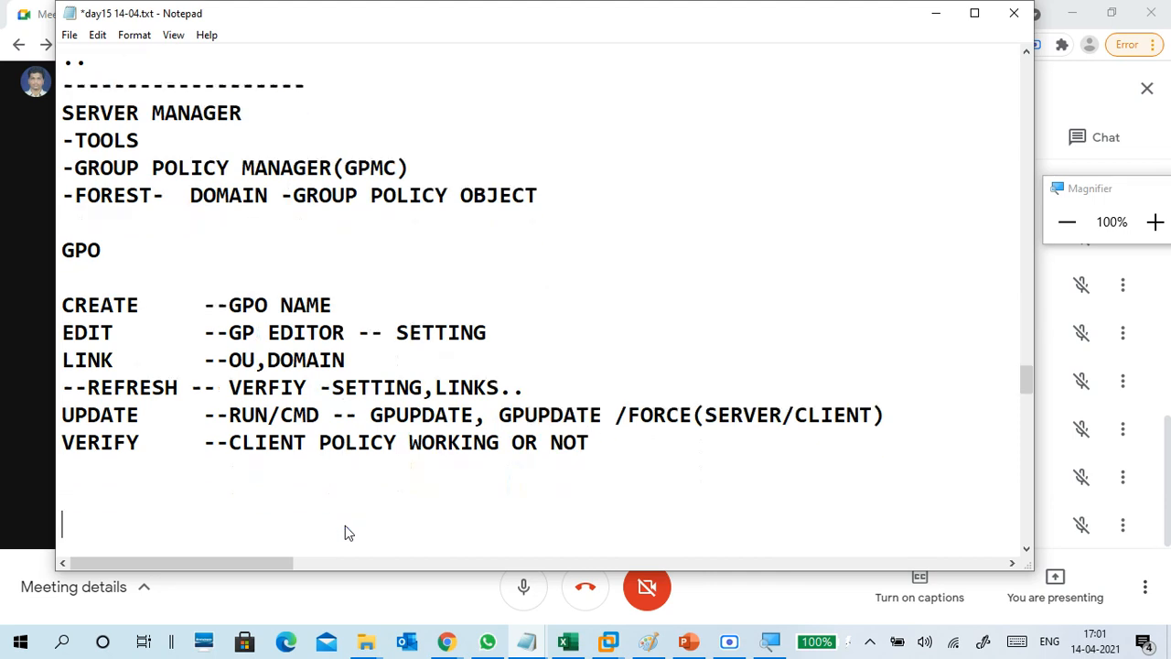
# Add the line 'EDIT -- COMPUTER CONFIGURATION -- RESTART CLIENT' below VERIFY.
pyautogui.press('Up')
pyautogui.press('Up')
pyautogui.write('EDIT -- ')
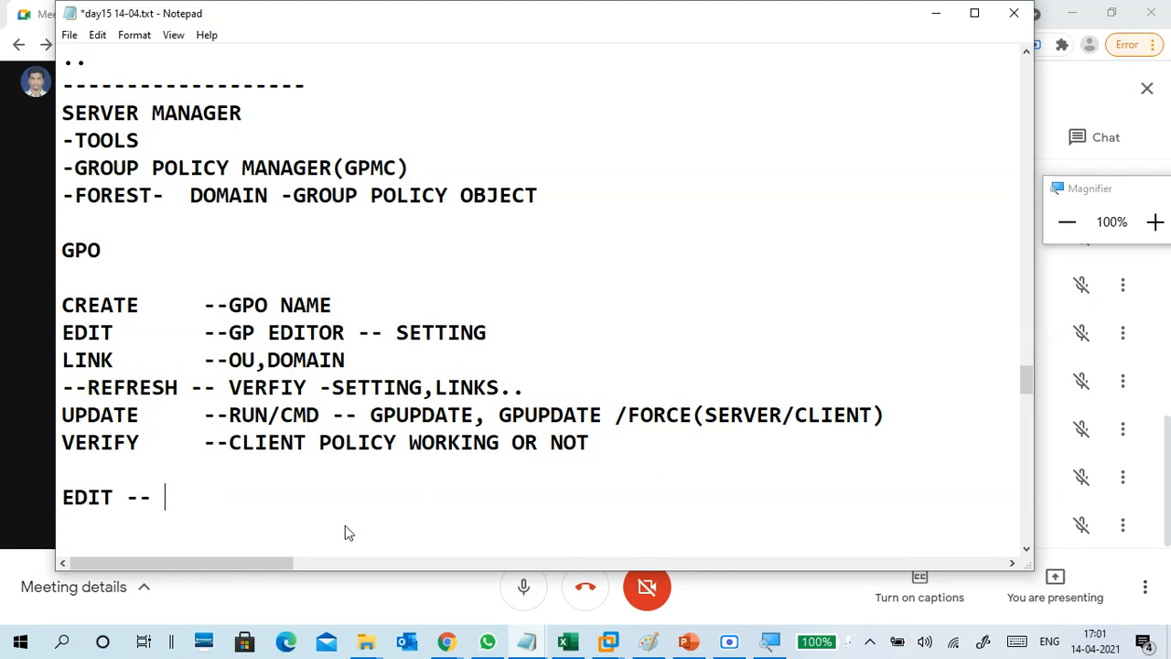
pyautogui.write('COMPUTER C')
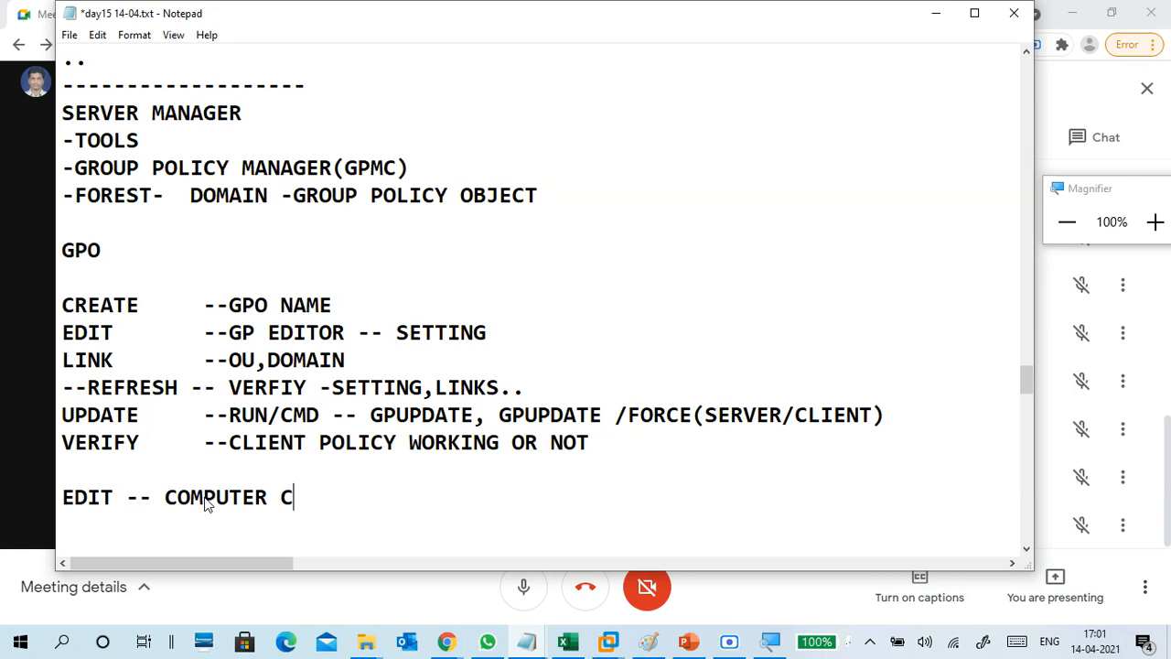
pyautogui.write('ONFIGURA')
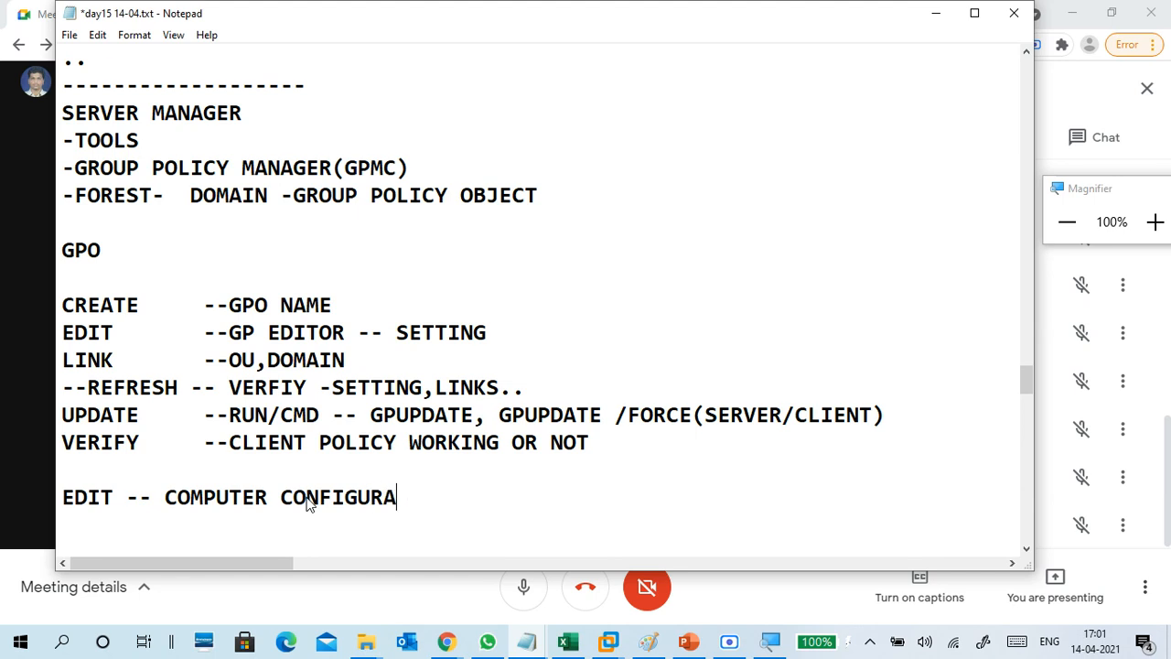
pyautogui.write('TION -- RESTART ')
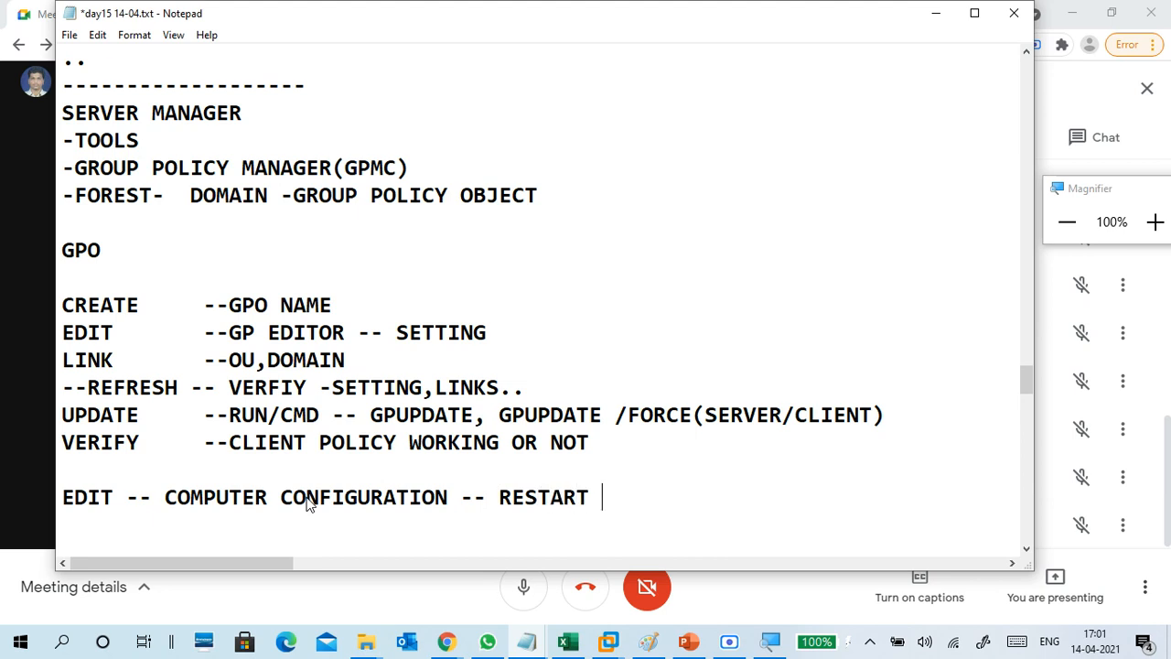
pyautogui.write('CLINET')
pyautogui.press('BackSpace')
pyautogui.press('BackSpace')
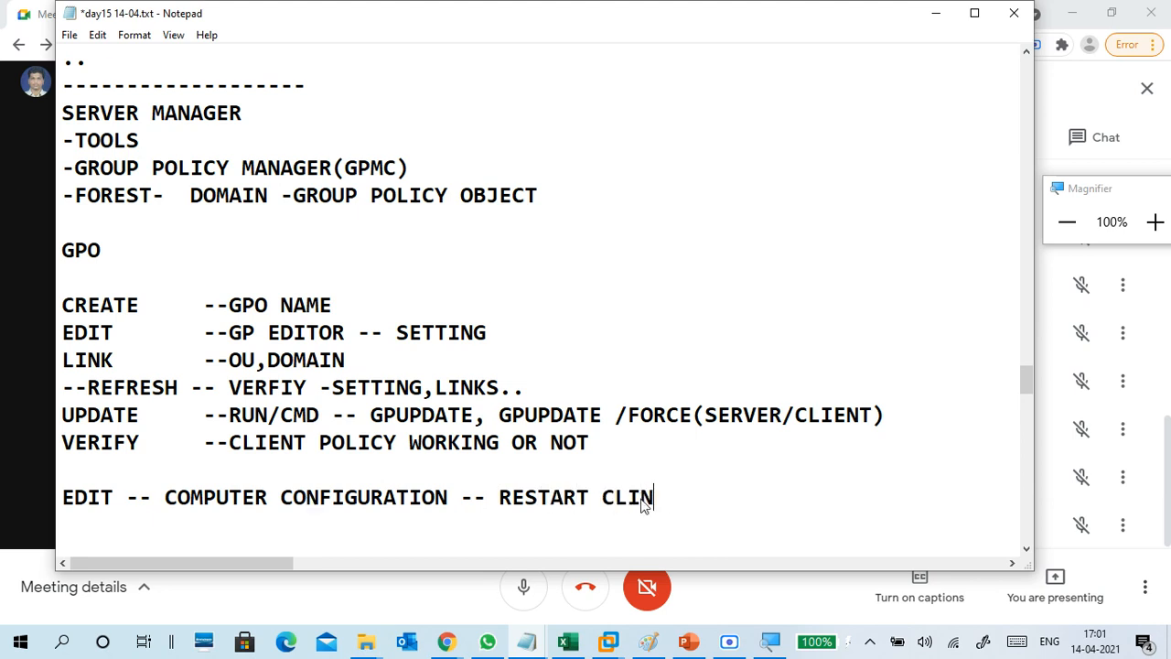
pyautogui.press('BackSpace')
pyautogui.write('ENT')
pyautogui.press('Return')
# Add 'USER CONFIGURATION -- SIGN OUT - SIGN IN' followed by a row of dashes.
pyautogui.write('USER C')
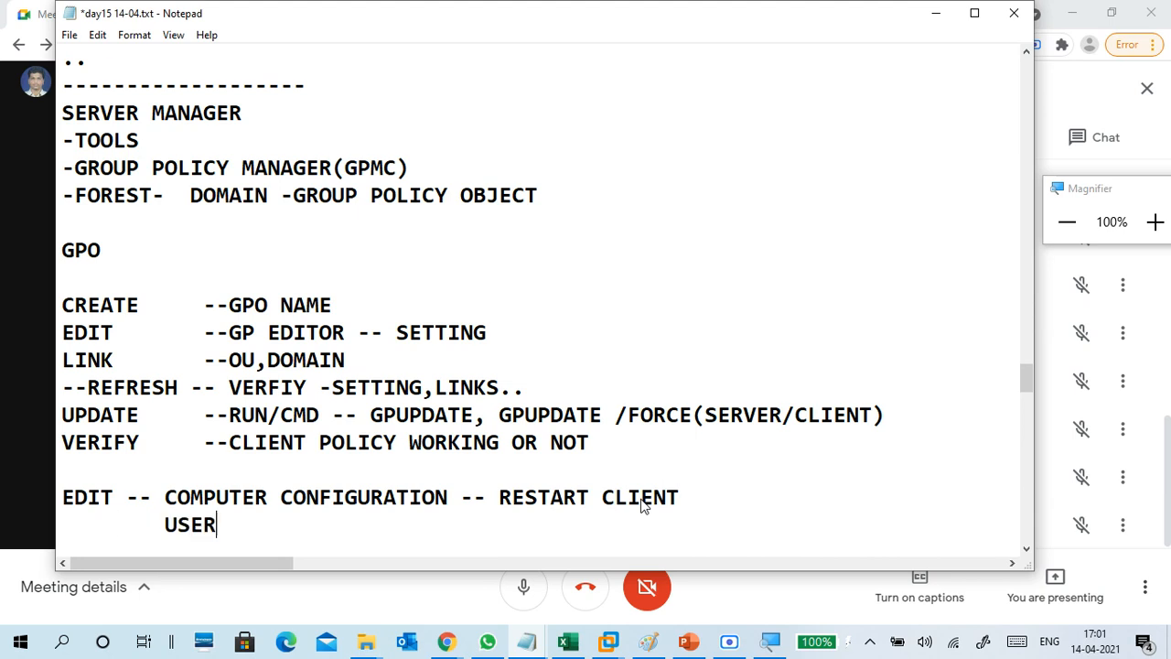
pyautogui.write('ONFIG')
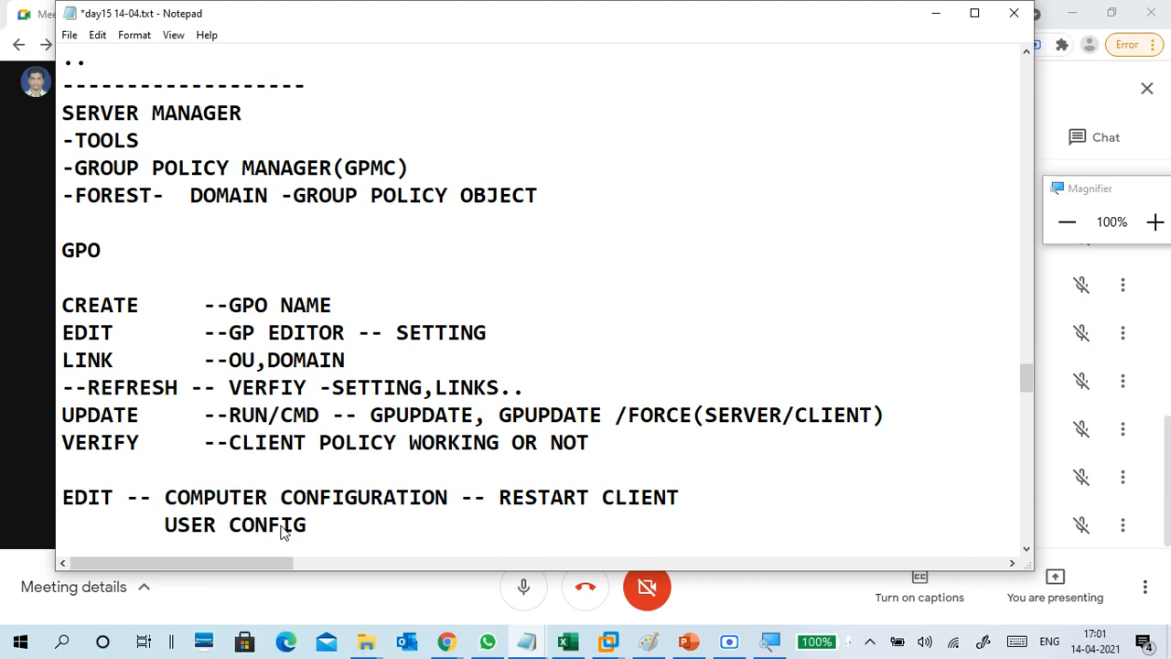
pyautogui.write('URATION')
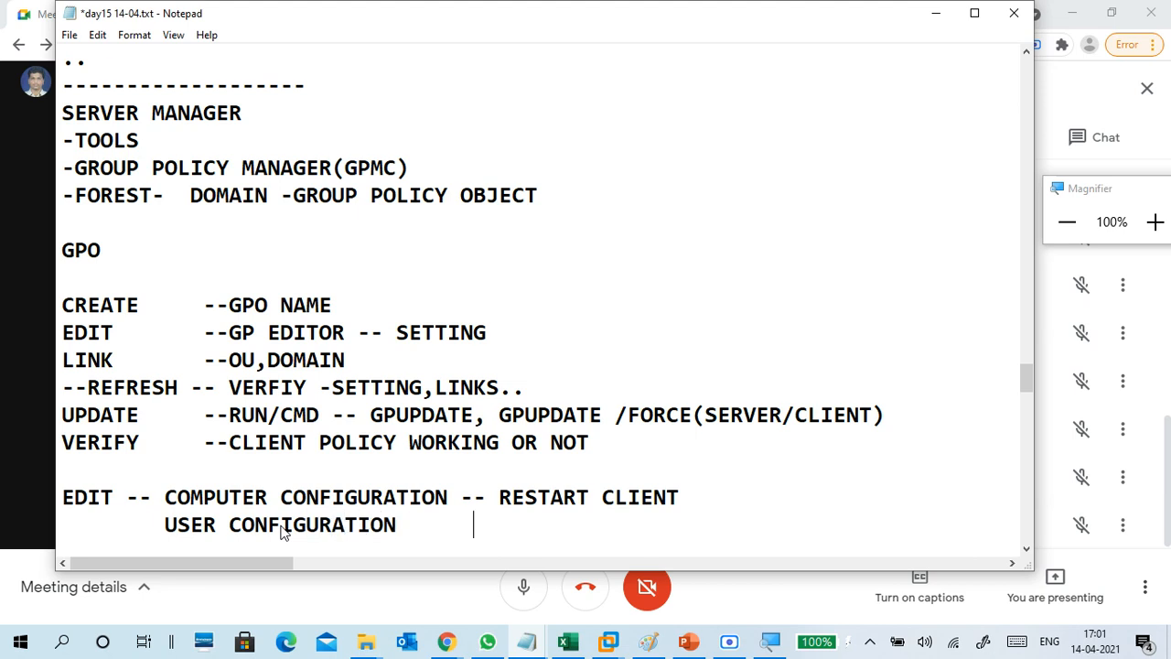
pyautogui.write('     -- SIG')
pyautogui.press('BackSpace')
pyautogui.write('NG')
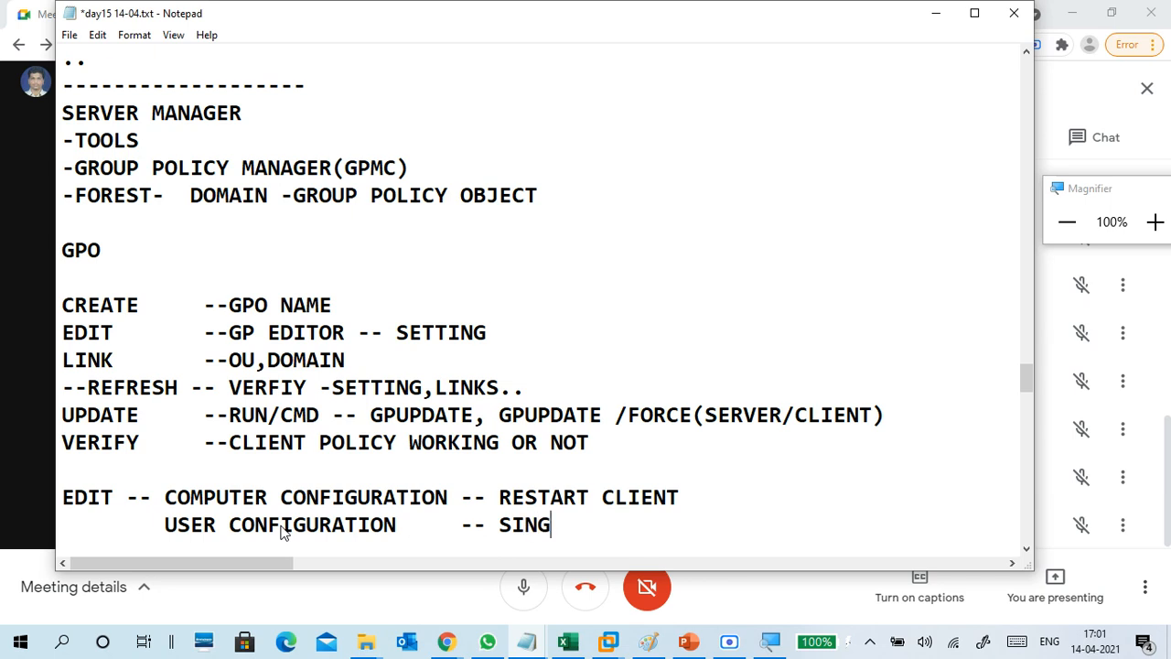
pyautogui.press('BackSpace')
pyautogui.press('BackSpace')
pyautogui.write('GN OU')
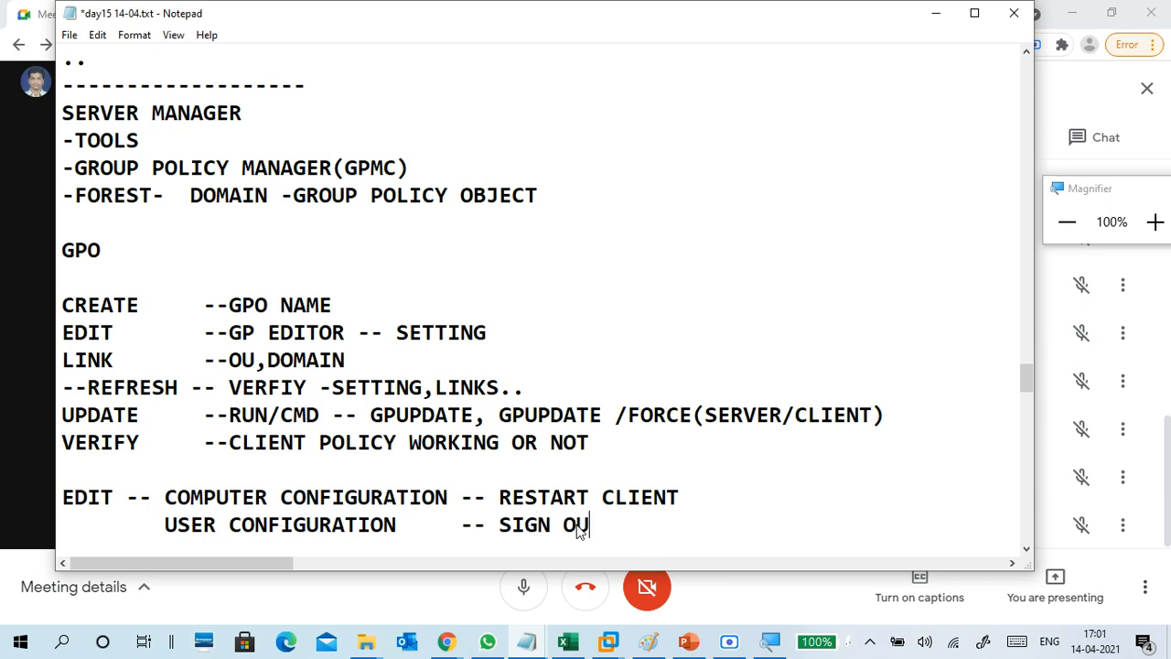
pyautogui.write('T - SIGN')
pyautogui.press('BackSpace')
pyautogui.press('BackSpace')
pyautogui.write('IGN IN')
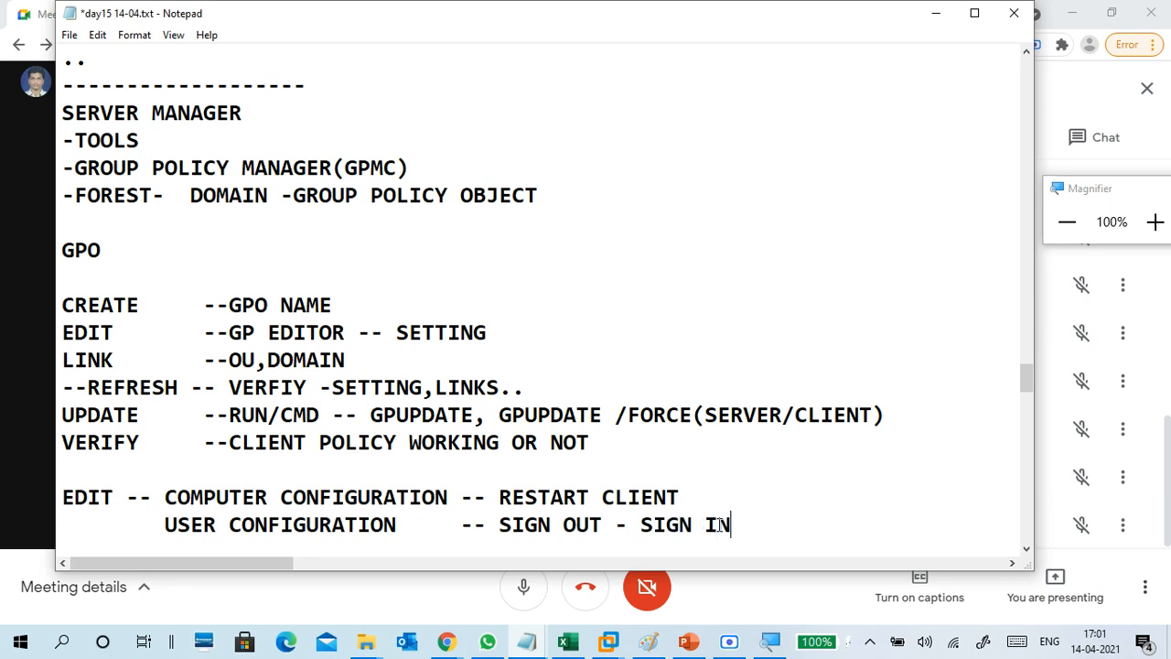
pyautogui.press('Return')
pyautogui.press('Return')
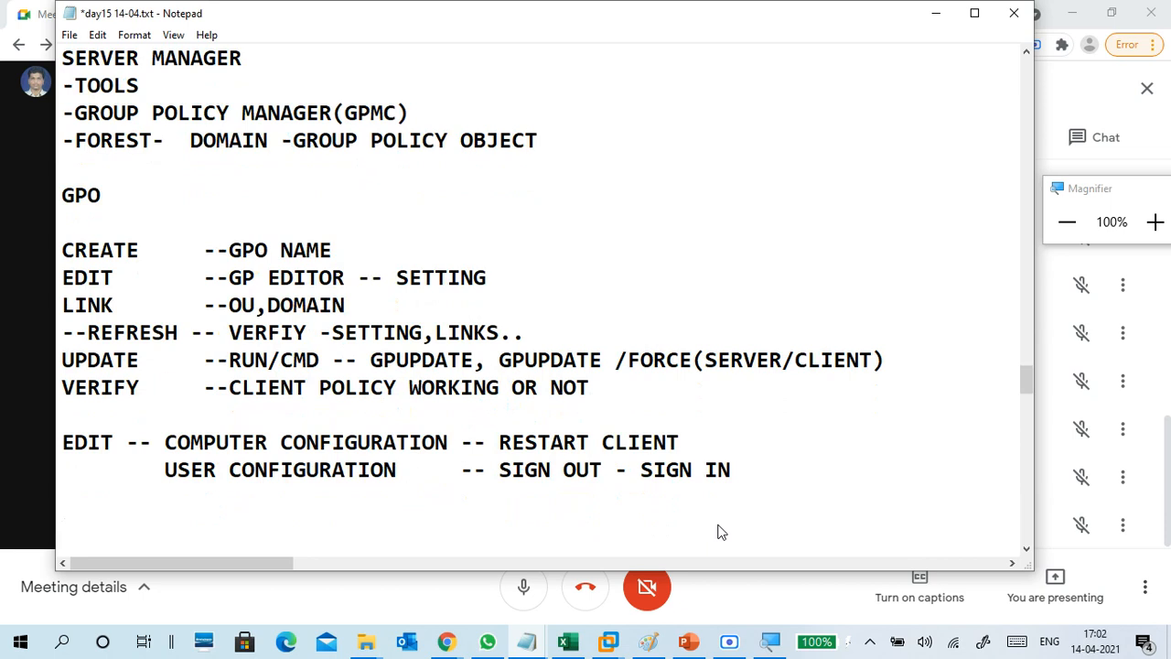
pyautogui.write('--------------------------------------------')
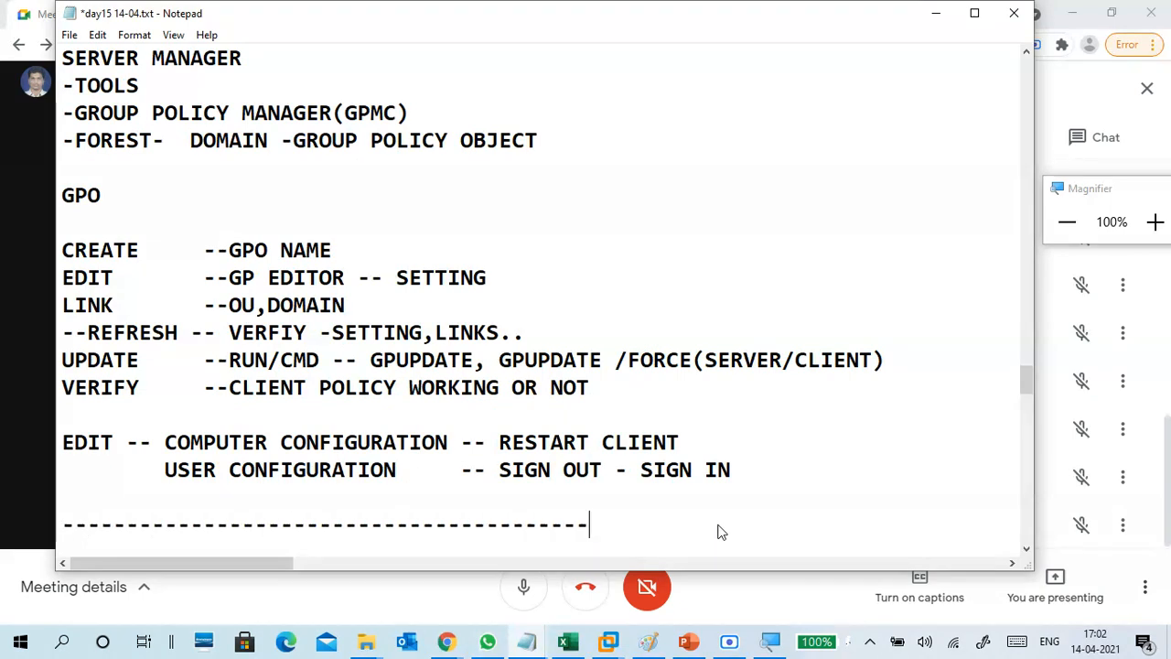
# Shorten the dashed separator and copy the line '1. general page disable in internet options'.
pyautogui.press('BackSpace')
pyautogui.press('BackSpace')
pyautogui.press('BackSpace')
pyautogui.press('BackSpace')
pyautogui.press('BackSpace')
pyautogui.press('BackSpace')
pyautogui.press('BackSpace')
pyautogui.press('BackSpace')
pyautogui.press('BackSpace')
pyautogui.press('BackSpace')
pyautogui.press('BackSpace')
pyautogui.press('BackSpace')
pyautogui.press('BackSpace')
pyautogui.press('BackSpace')
pyautogui.press('BackSpace')
pyautogui.press('BackSpace')
pyautogui.press('BackSpace')
pyautogui.press('BackSpace')
pyautogui.press('BackSpace')
pyautogui.press('BackSpace')
pyautogui.scroll(-2, 247, 499)
pyautogui.scroll(10, 256, 476)
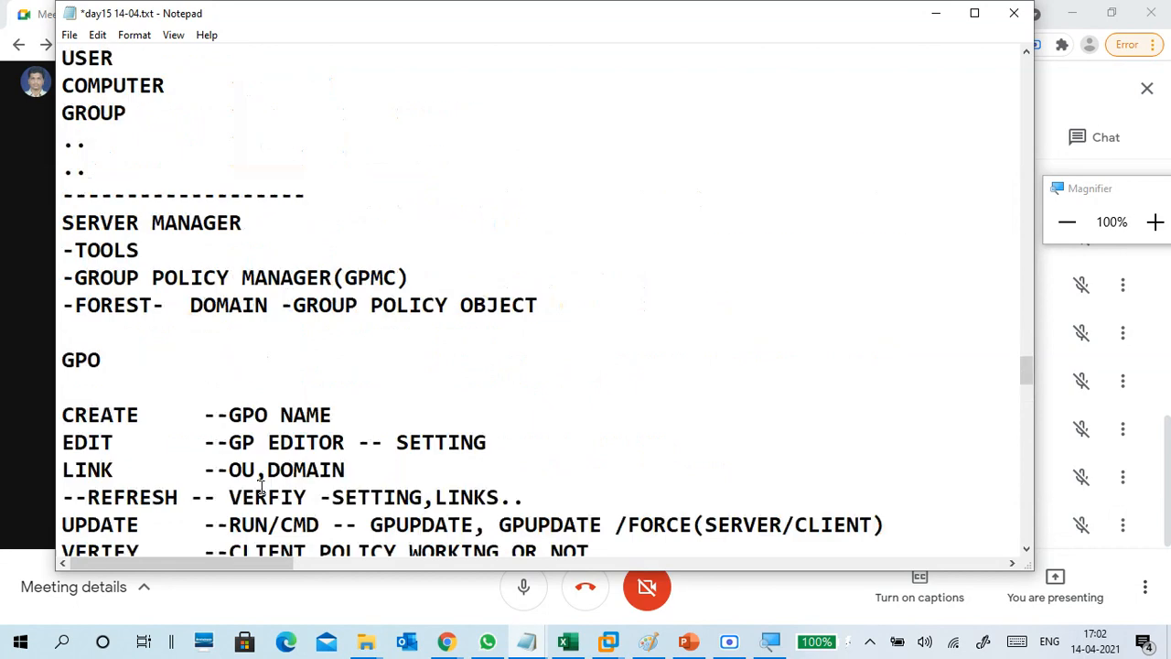
pyautogui.scroll(6, 253, 453)
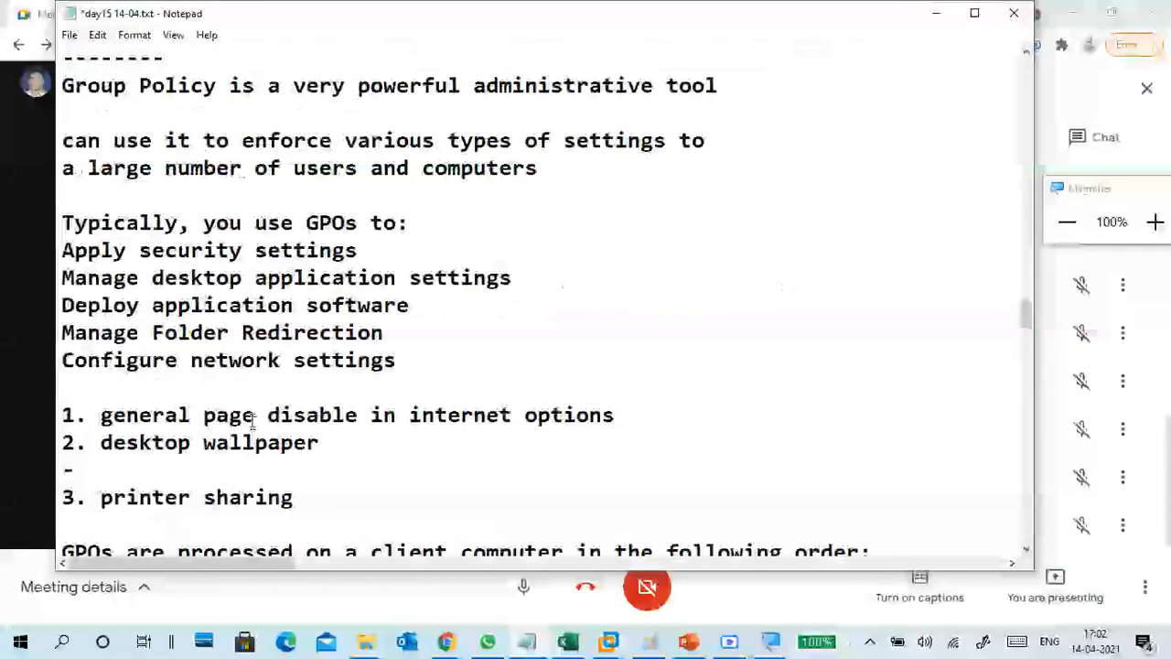
pyautogui.moveTo(62, 413); pyautogui.dragTo(617, 414)
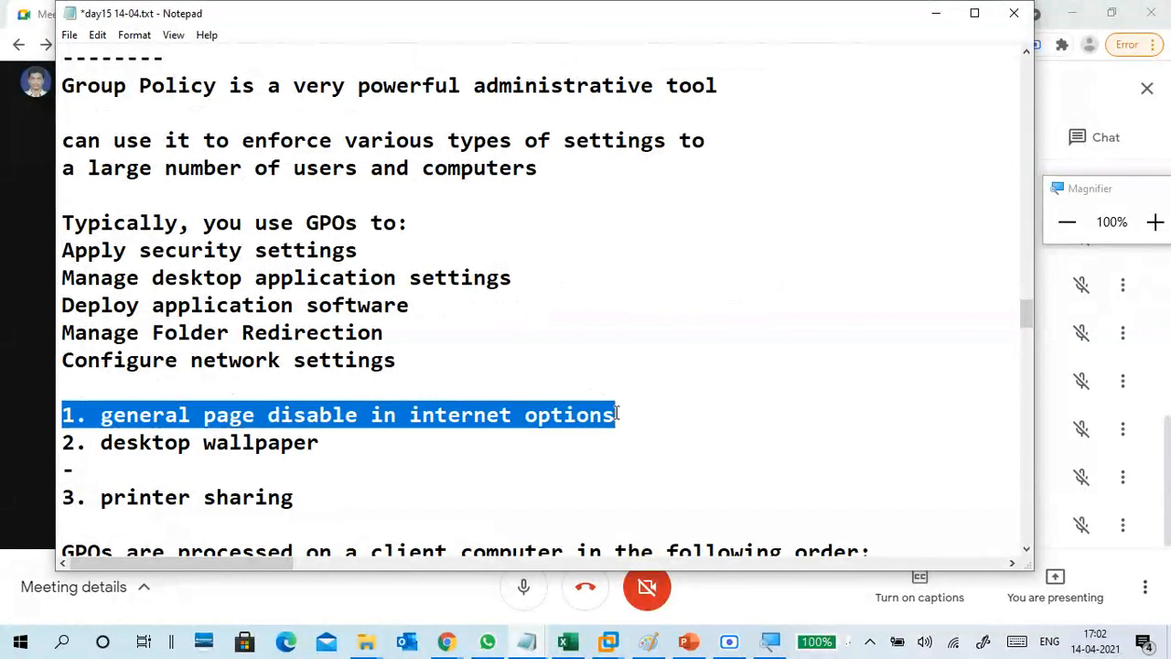
pyautogui.rightClick(502, 419)
pyautogui.click(336, 205)
# Paste the copied lab item under the separator, then minimize Notepad.
pyautogui.scroll(-15, 319, 393)
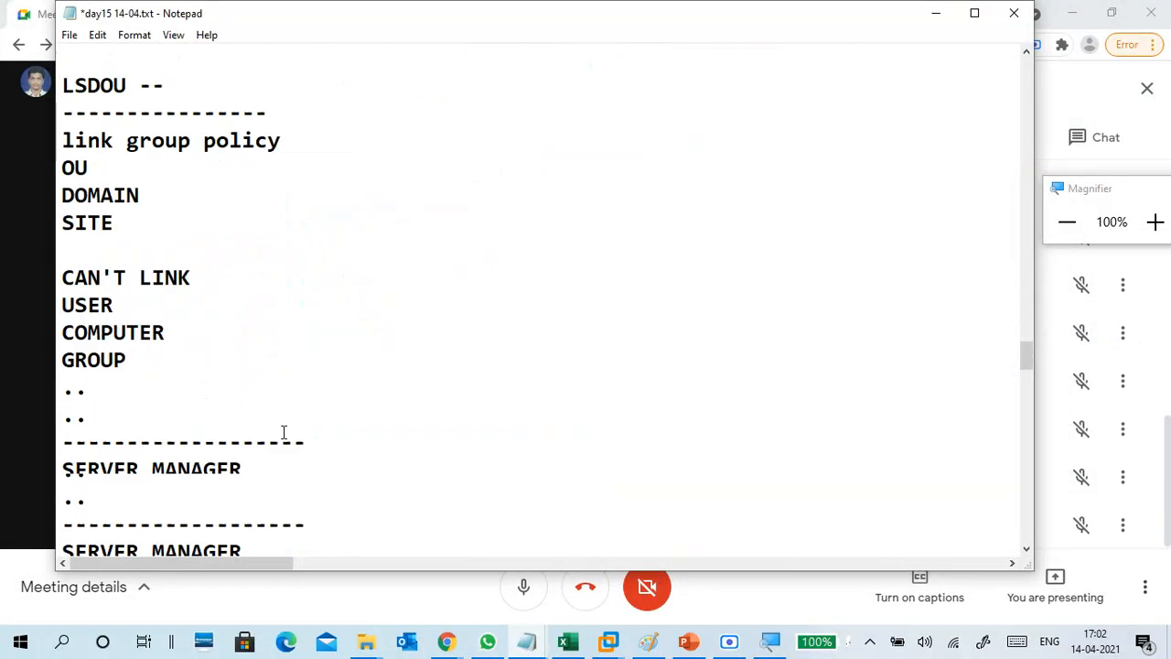
pyautogui.click(128, 387)
pyautogui.rightClick(128, 387)
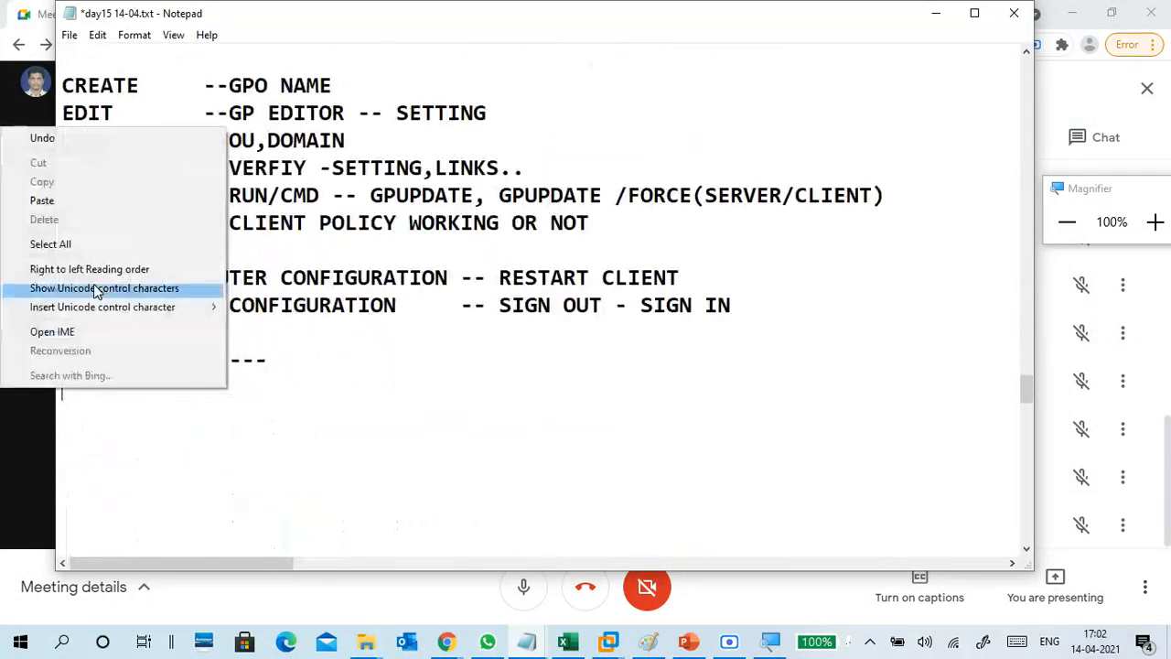
pyautogui.click(157, 193)
pyautogui.press('Return')
pyautogui.press('Return')
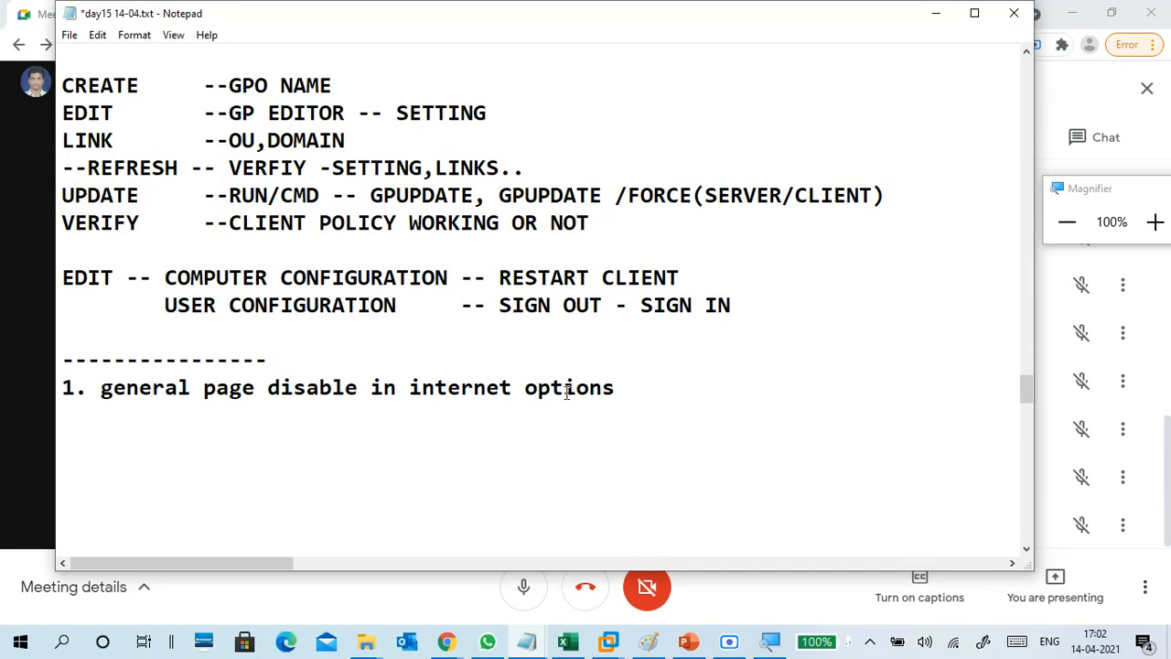
pyautogui.click(935, 13)
# Switch VMware Workstation to the CTS2WINC1 client VM and exit full screen.
pyautogui.click(1071, 12)
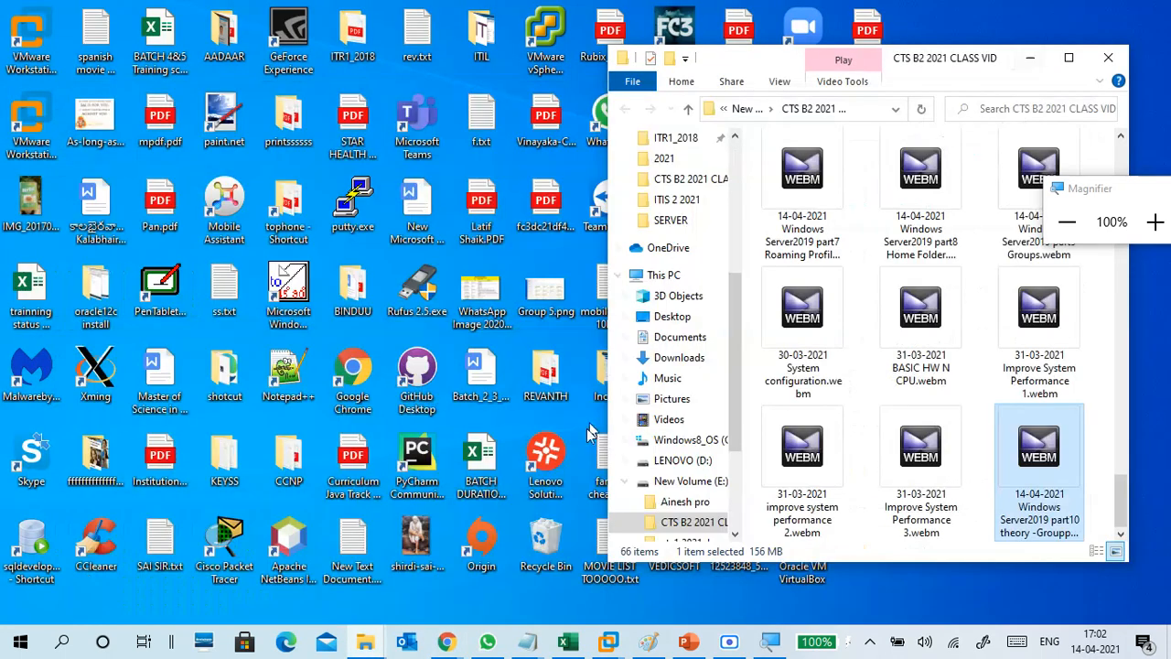
pyautogui.click(608, 642)
pyautogui.click(607, 544)
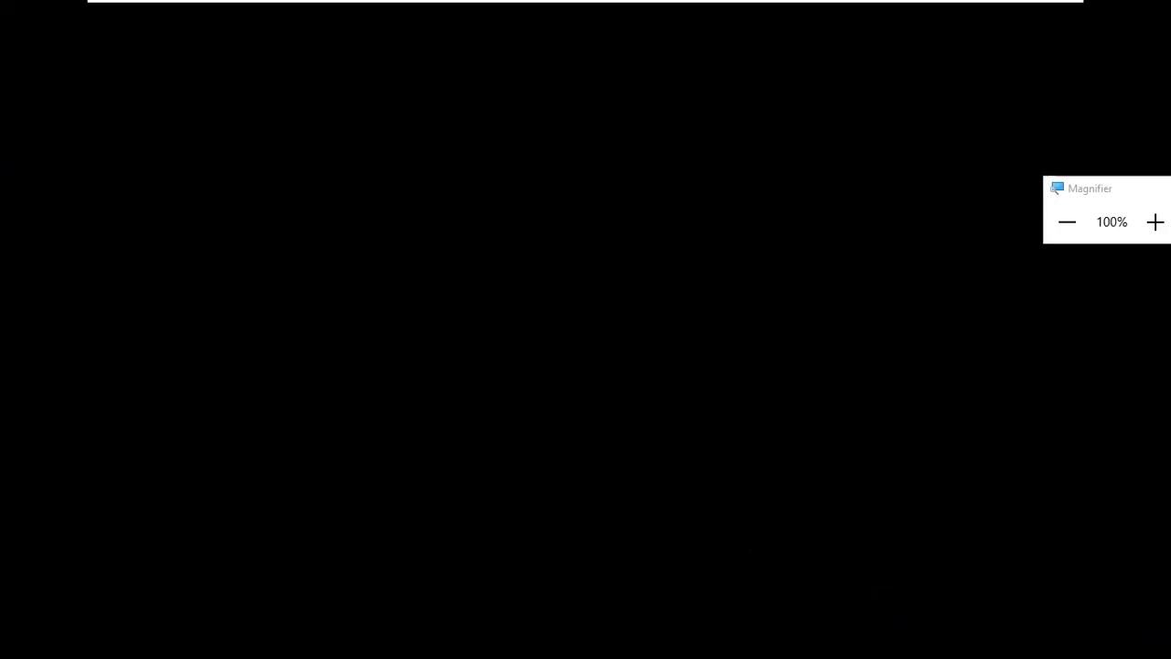
pyautogui.moveTo(746, 7)
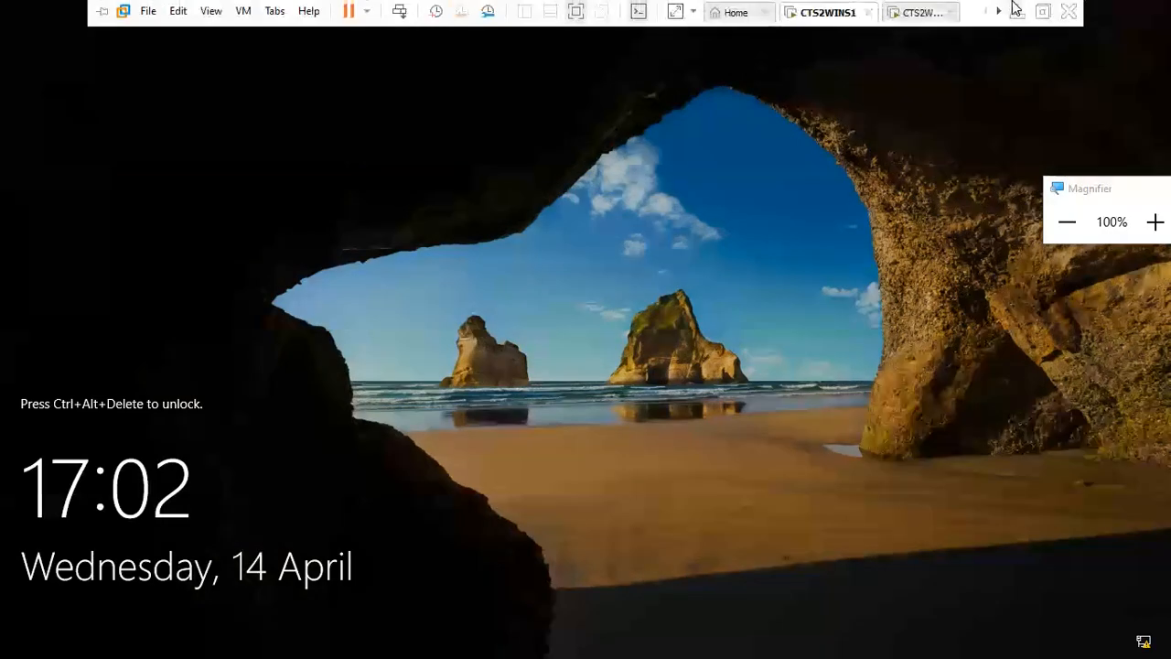
pyautogui.click(918, 12)
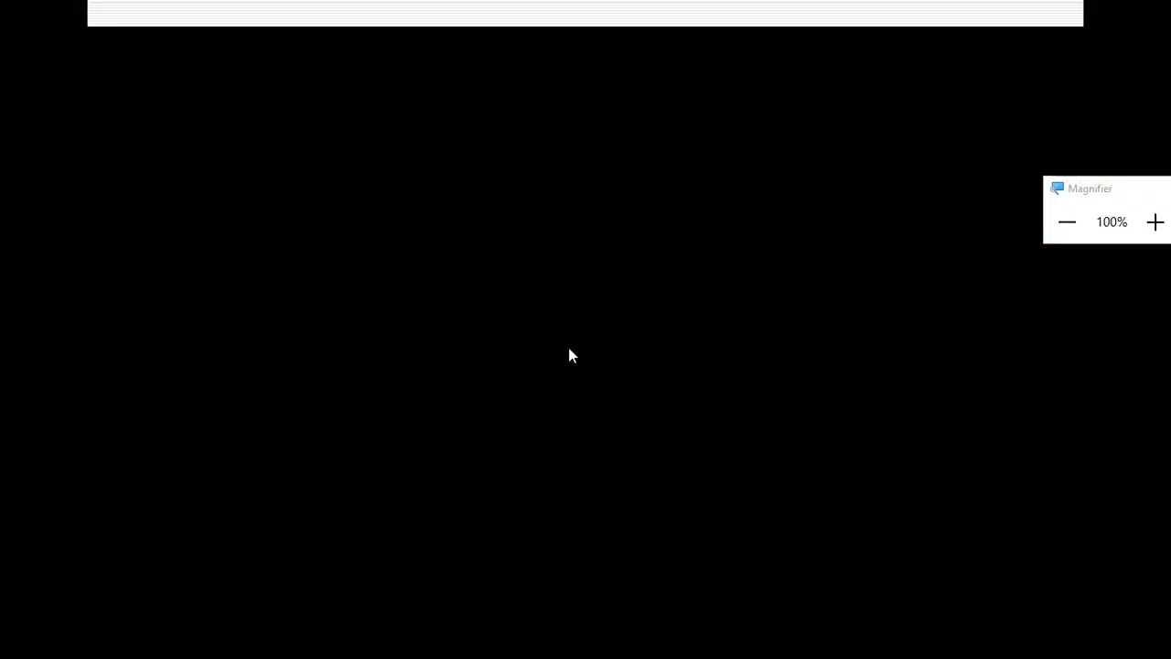
pyautogui.moveTo(875, 8)
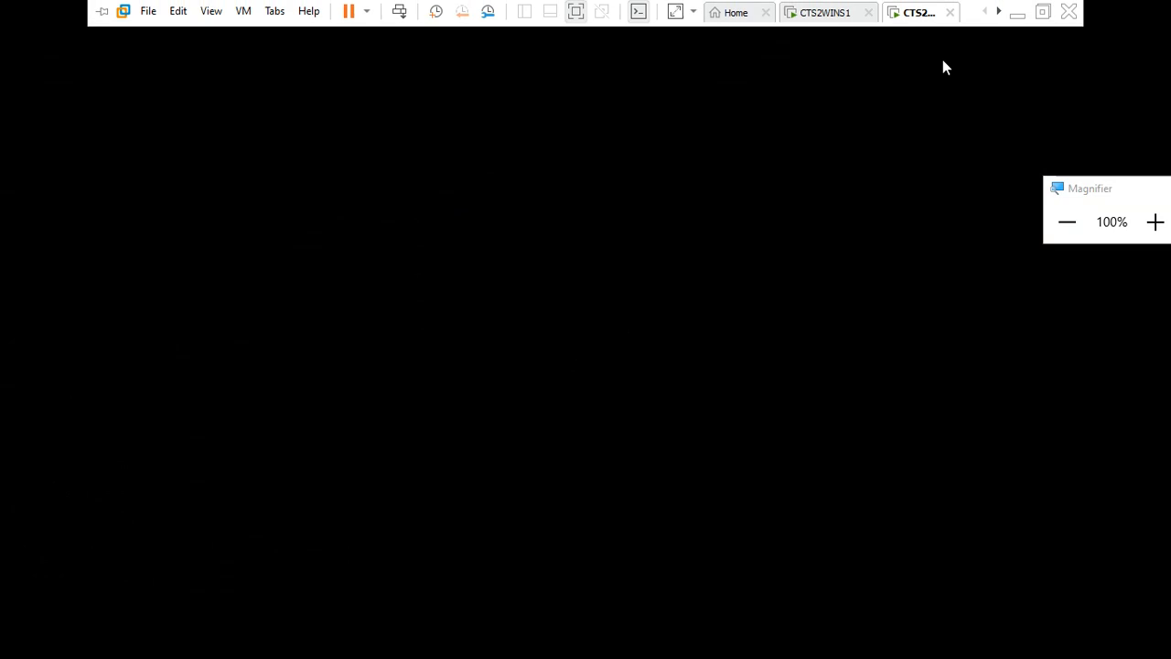
pyautogui.click(1042, 11)
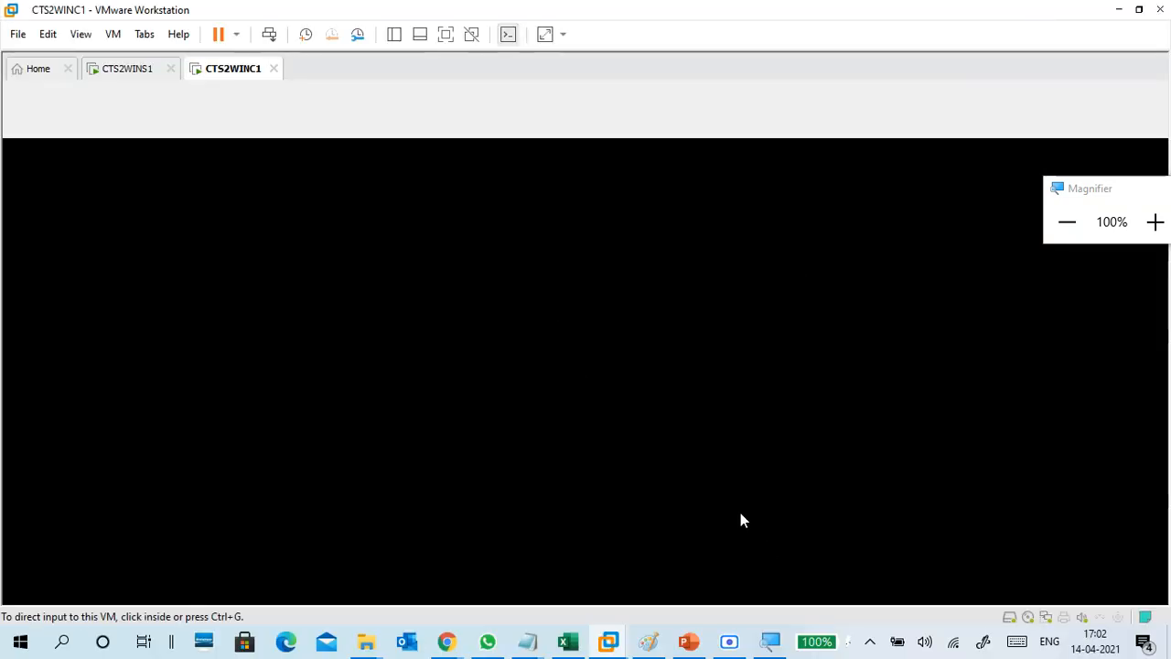
# Glance at the slides, then review and close the CTS B2 2021.xlsx attendance sheet.
pyautogui.click(693, 642)
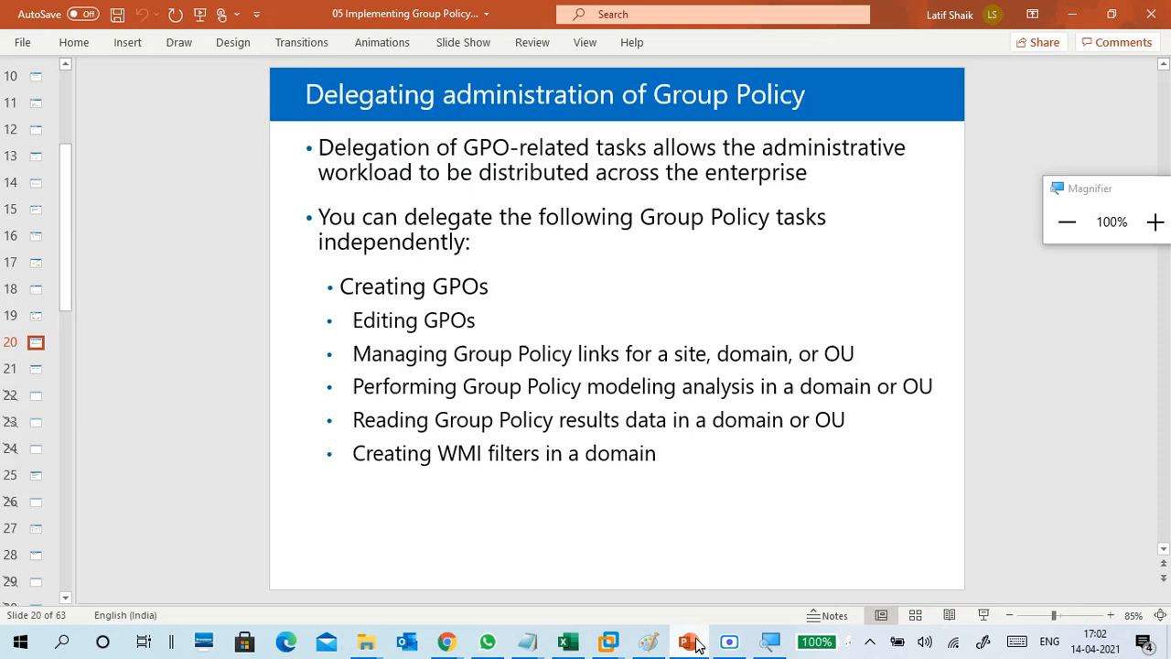
pyautogui.click(1072, 14)
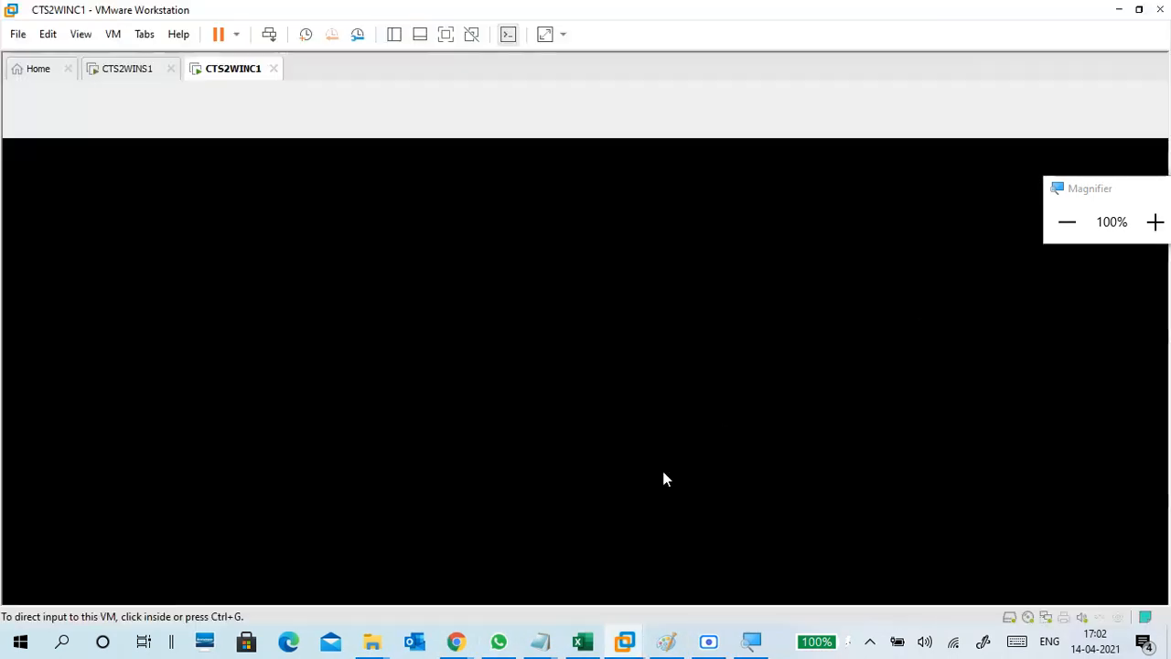
pyautogui.click(583, 641)
pyautogui.scroll(-1, 889, 451)
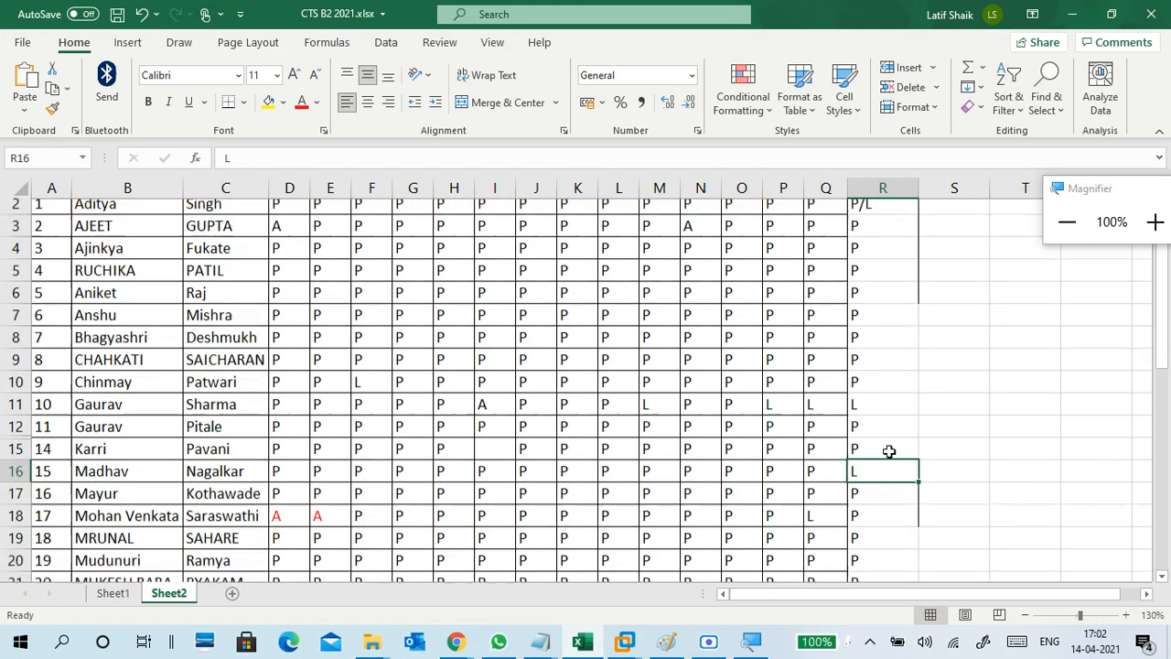
pyautogui.scroll(-10, 888, 451)
pyautogui.scroll(10, 888, 451)
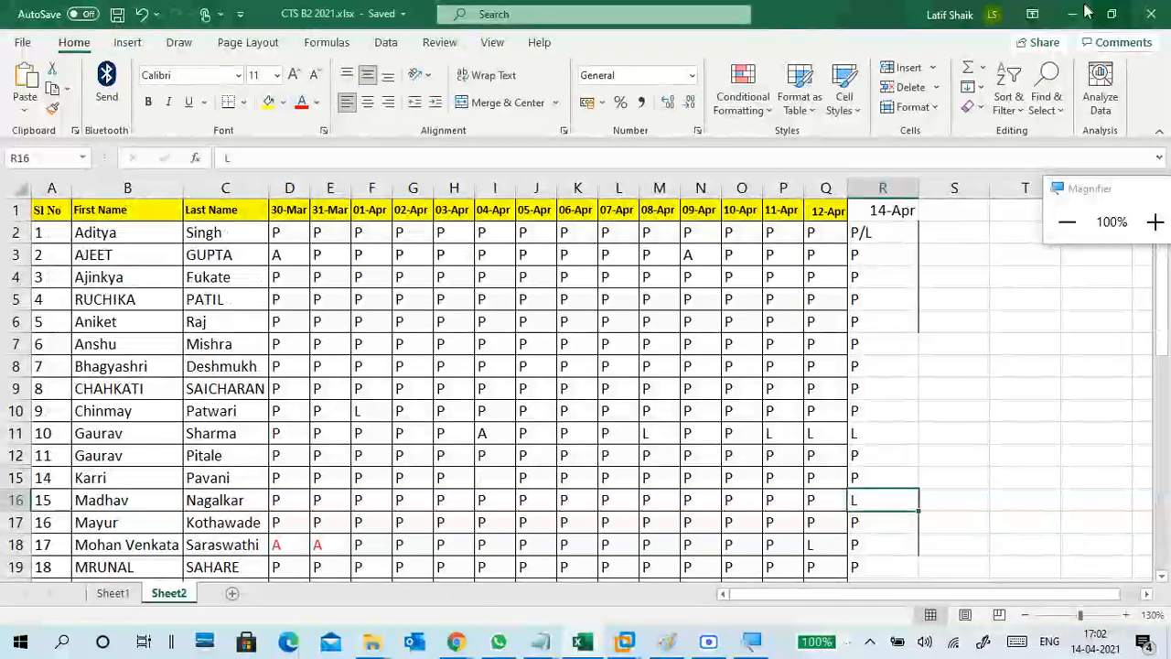
pyautogui.click(1151, 14)
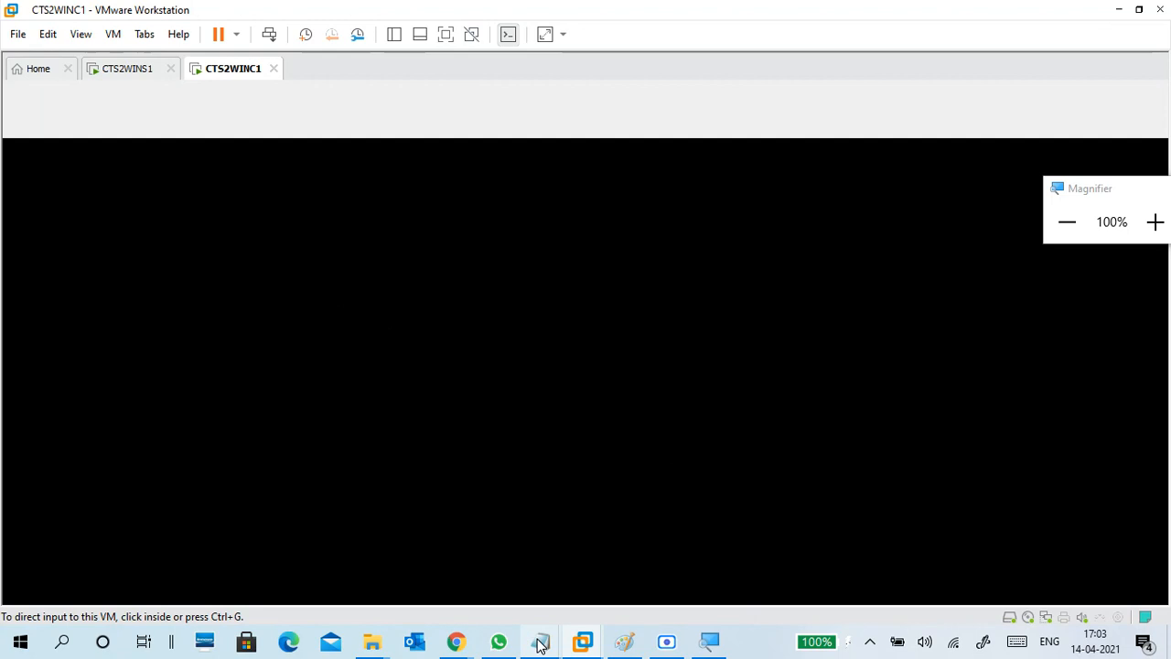
# Under item 1, add 'WIN 10 CLIENT' and 'CONTROL PANEL -- INTERNET OPTION' in the day15 notes.
pyautogui.moveTo(540, 645)
pyautogui.click(576, 577)
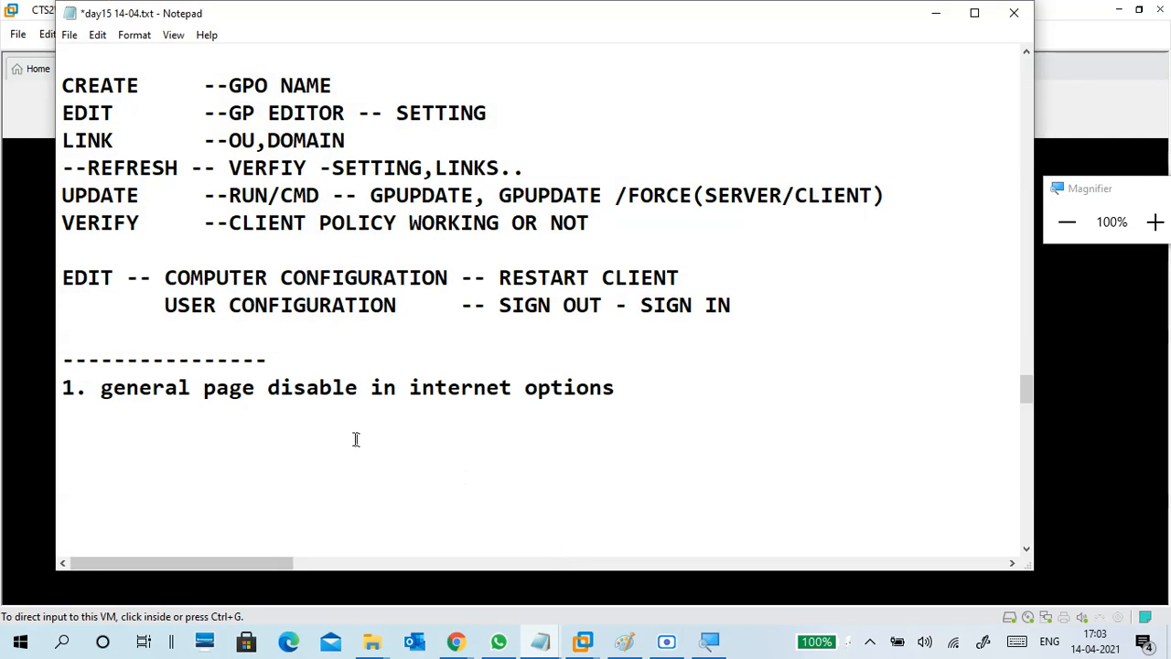
pyautogui.click(356, 439)
pyautogui.write('CLINET')
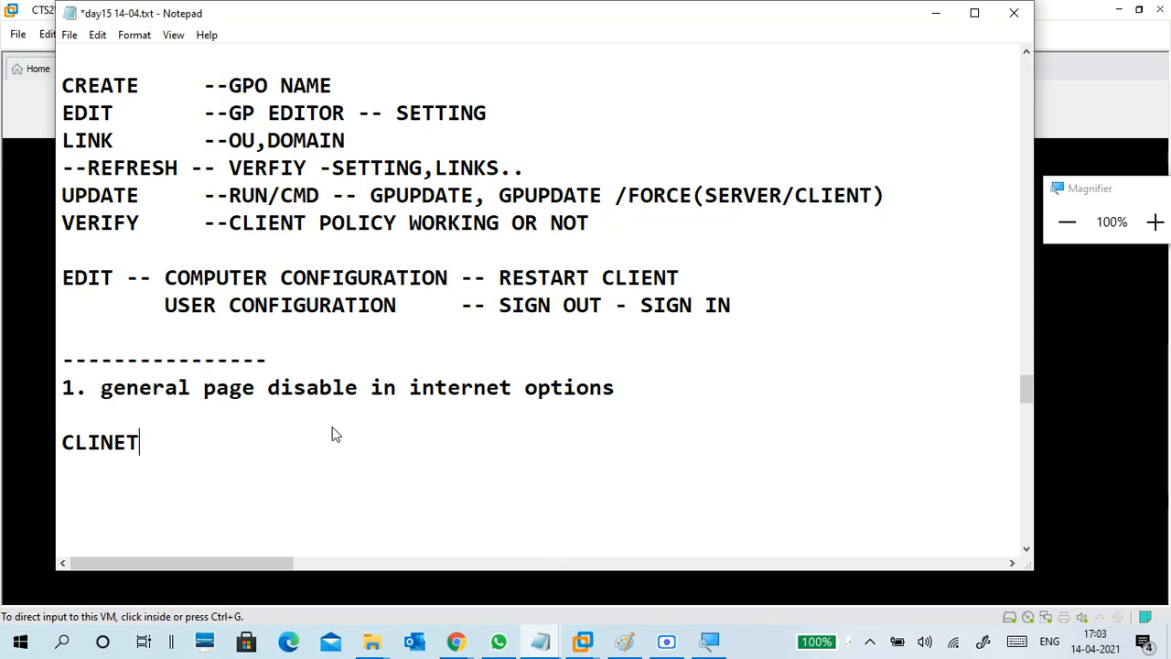
pyautogui.write(':')
pyautogui.press('BackSpace')
pyautogui.press('BackSpace')
pyautogui.press('BackSpace')
pyautogui.press('BackSpace')
pyautogui.press('BackSpace')
pyautogui.press('BackSpace')
pyautogui.press('BackSpace')
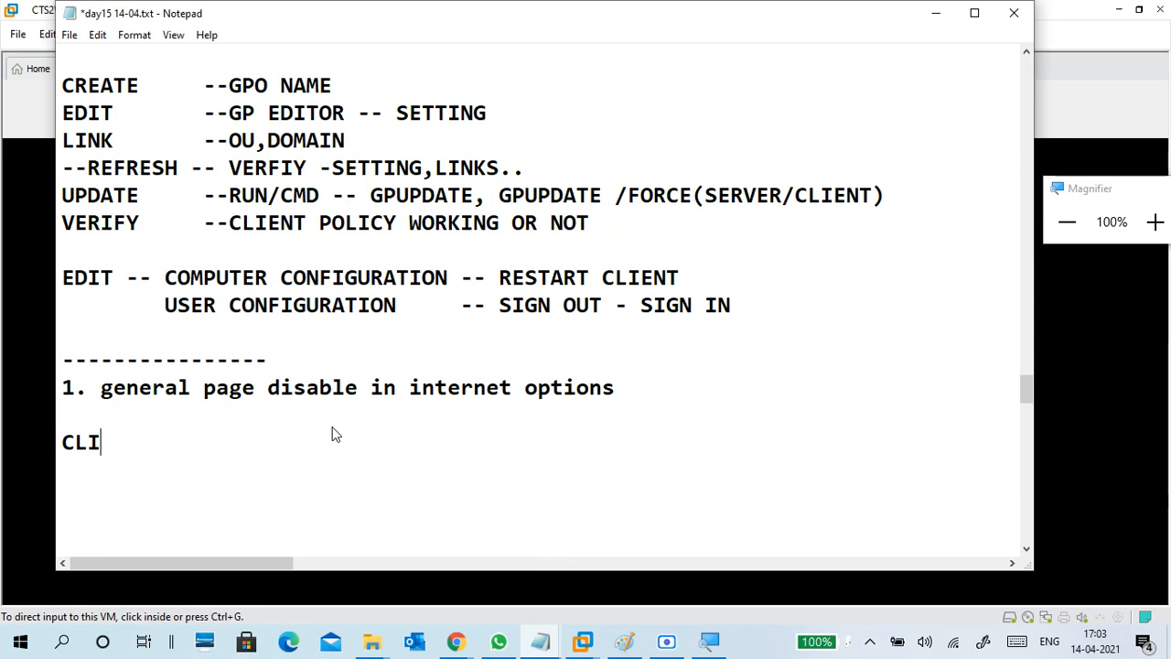
pyautogui.write('WIN 10 ')
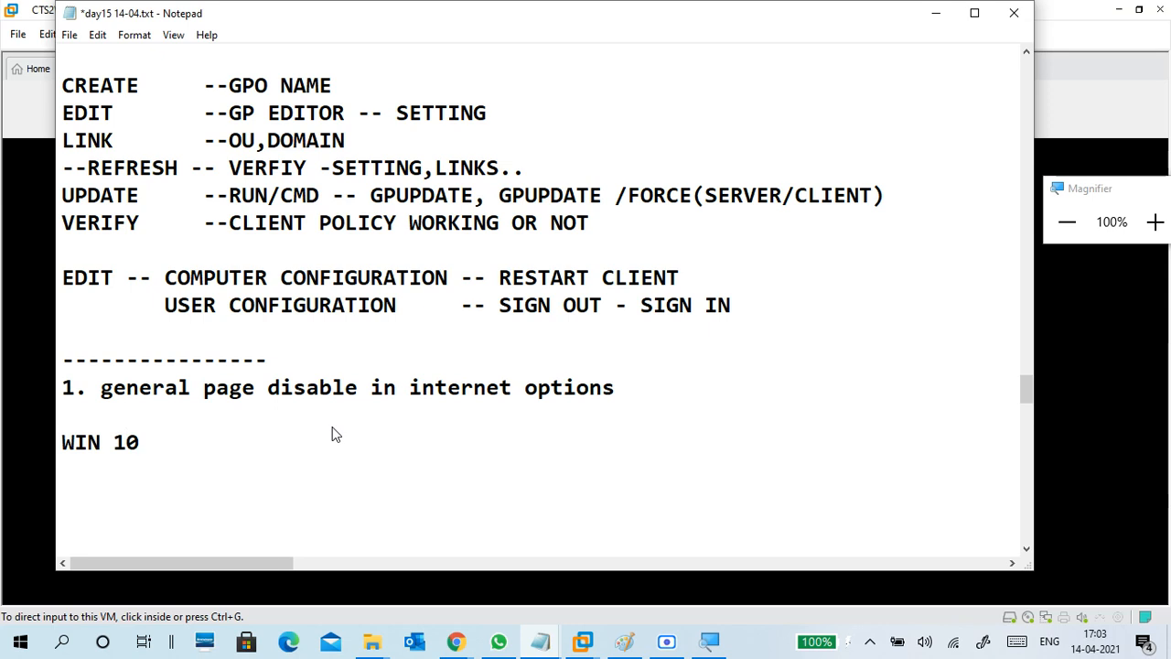
pyautogui.write('CLIENT:')
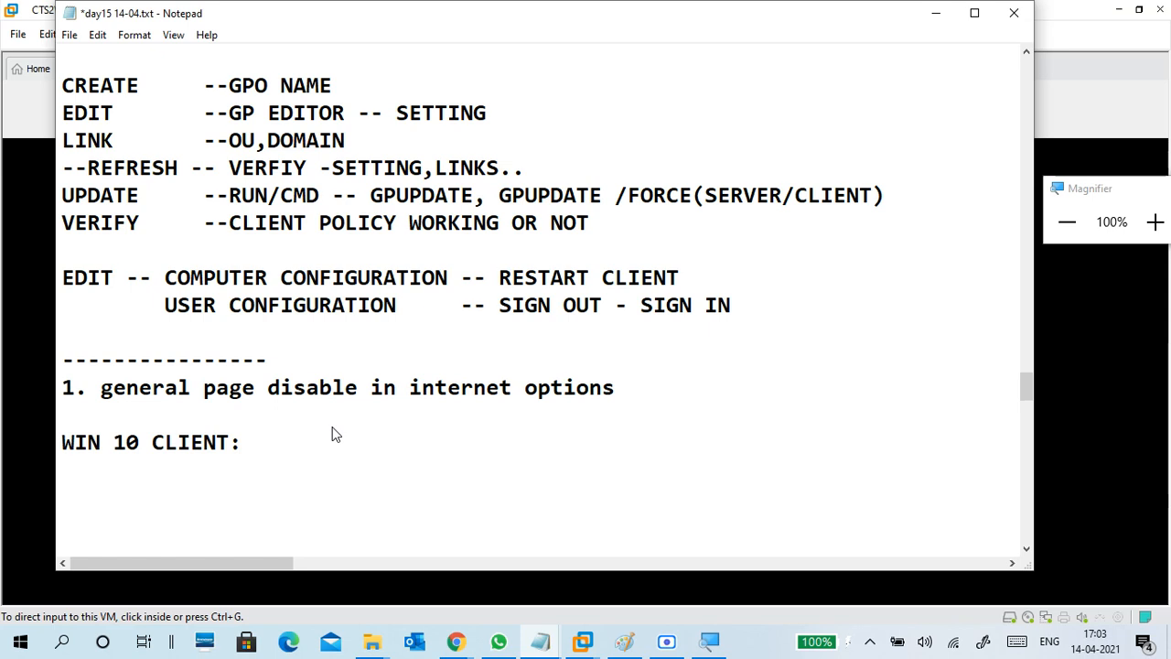
pyautogui.write('CONTROL P')
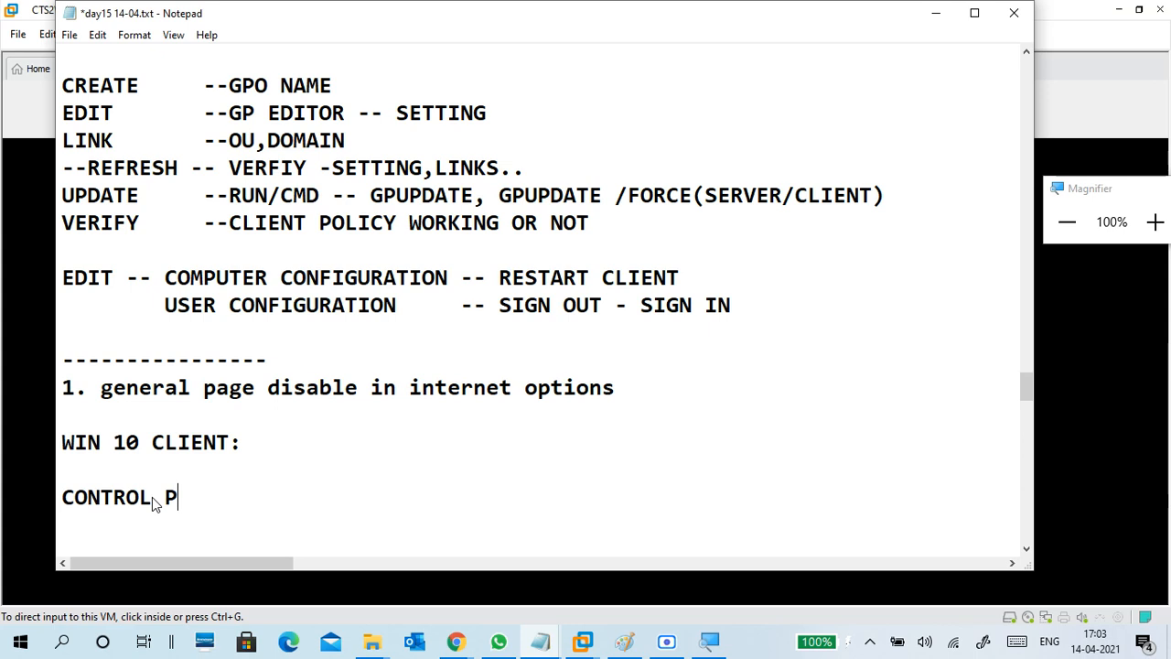
pyautogui.write('ANEL -- INTER')
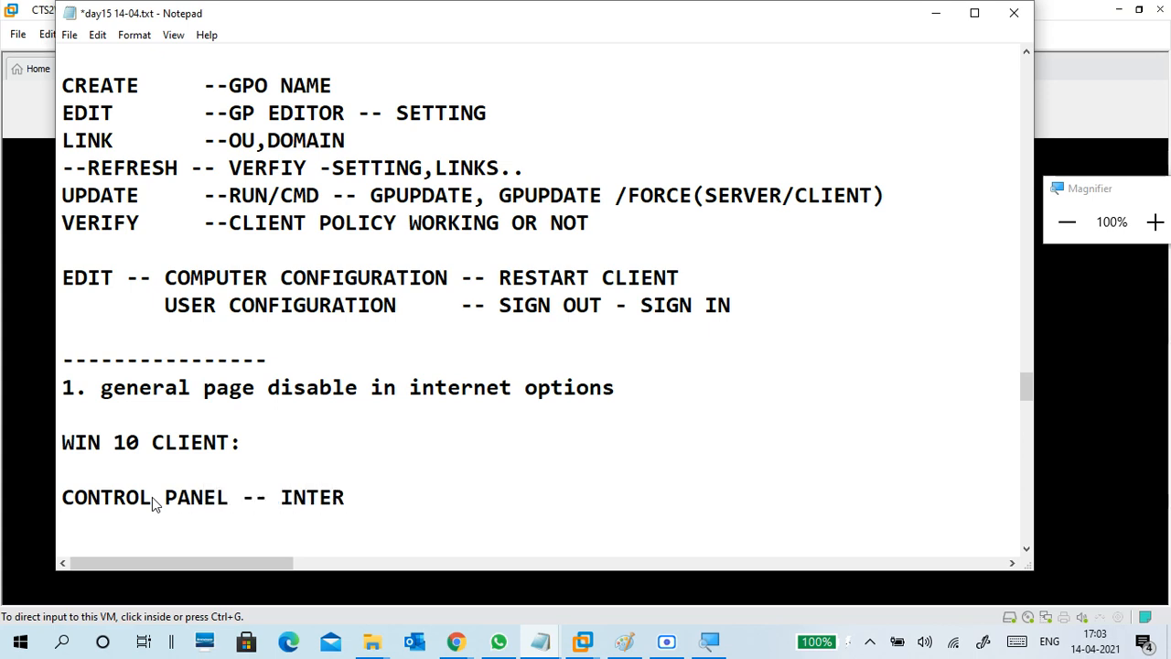
pyautogui.write('NET OPR')
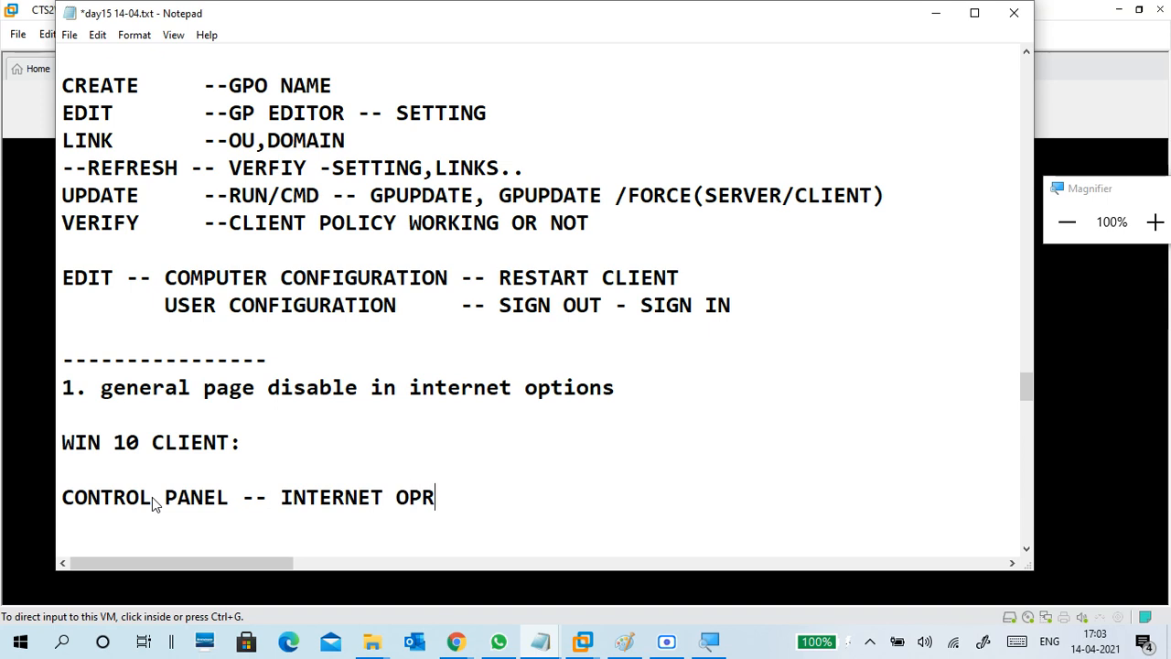
pyautogui.press('BackSpace')
pyautogui.write('TION')
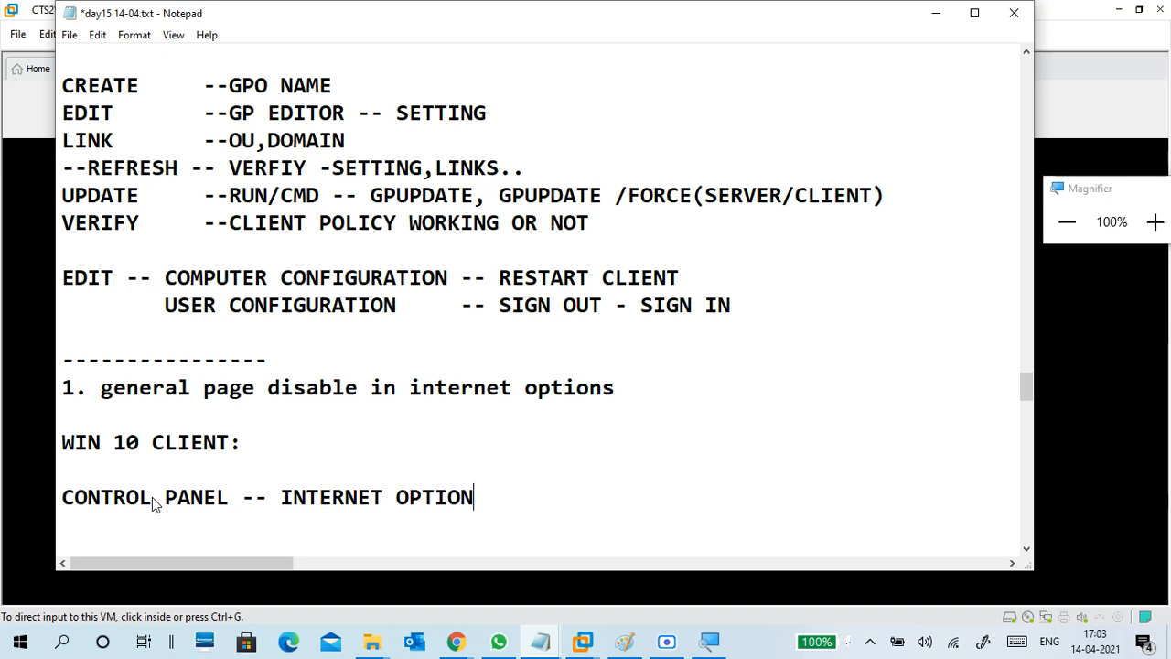
pyautogui.press('Return')
# Add the next line 'GENERAL TAB, -- GENERAL PAGE....'.
pyautogui.scroll(-3, 197, 502)
pyautogui.write('GENE')
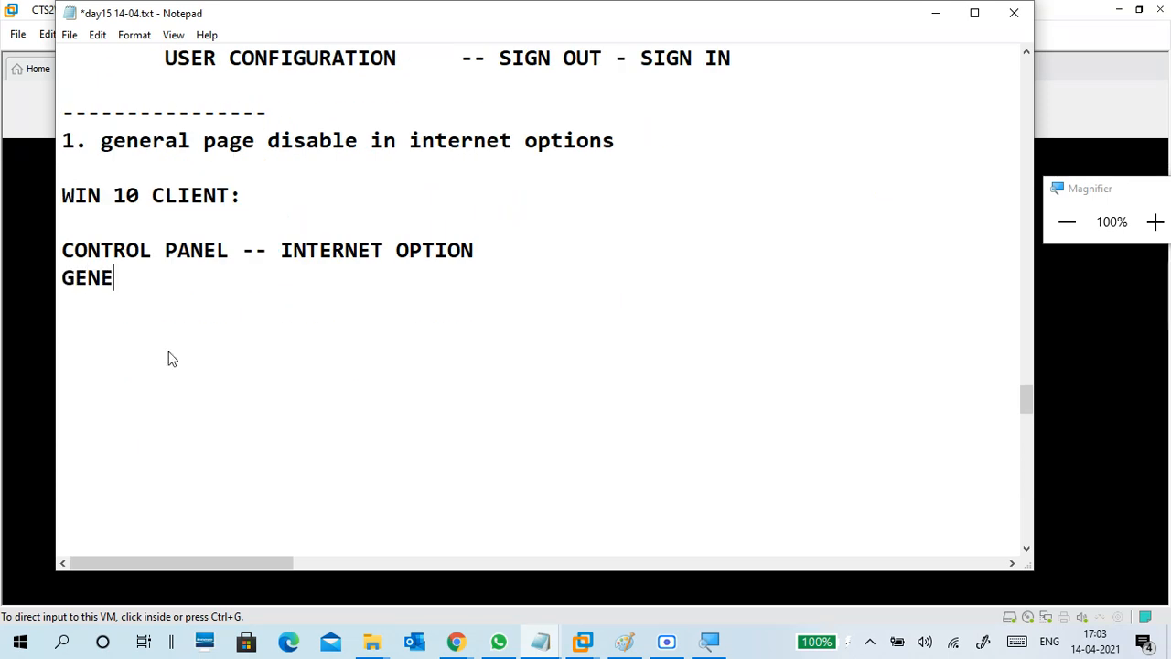
pyautogui.write('RAL TAB')
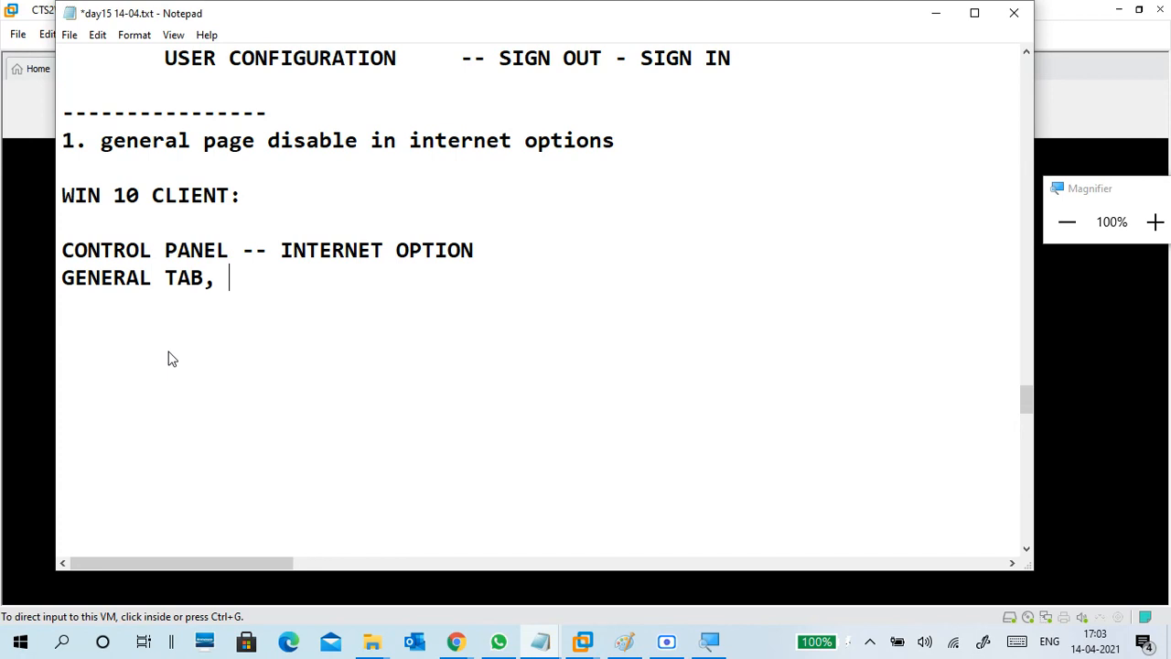
pyautogui.write(', -- G')
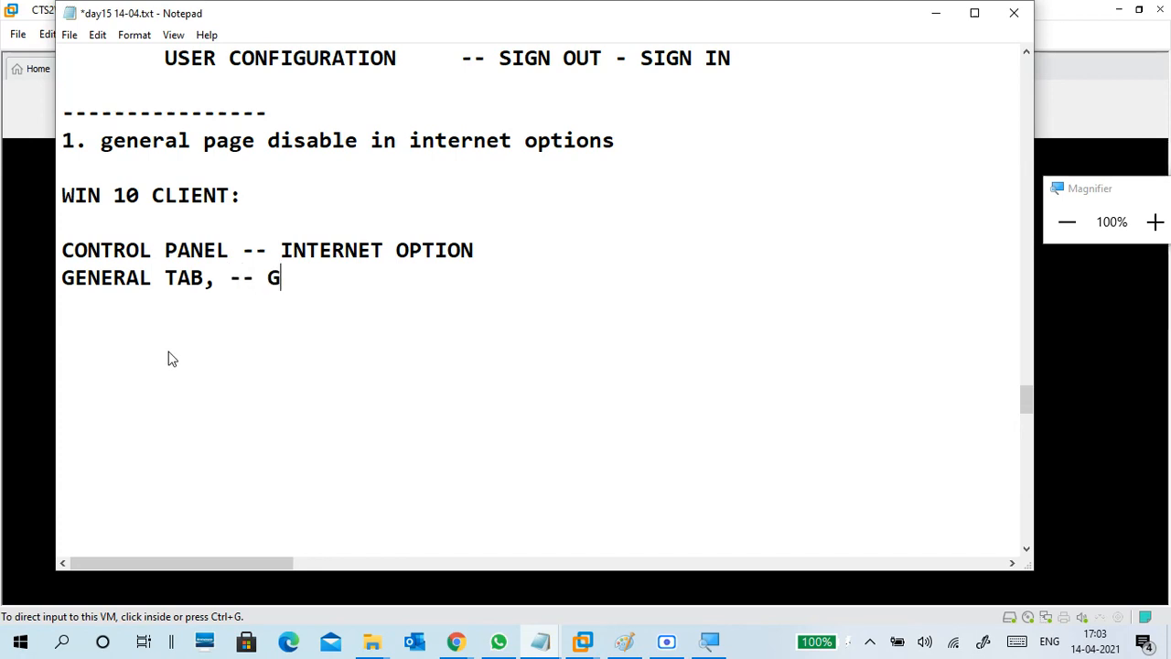
pyautogui.write('ENERAL APG')
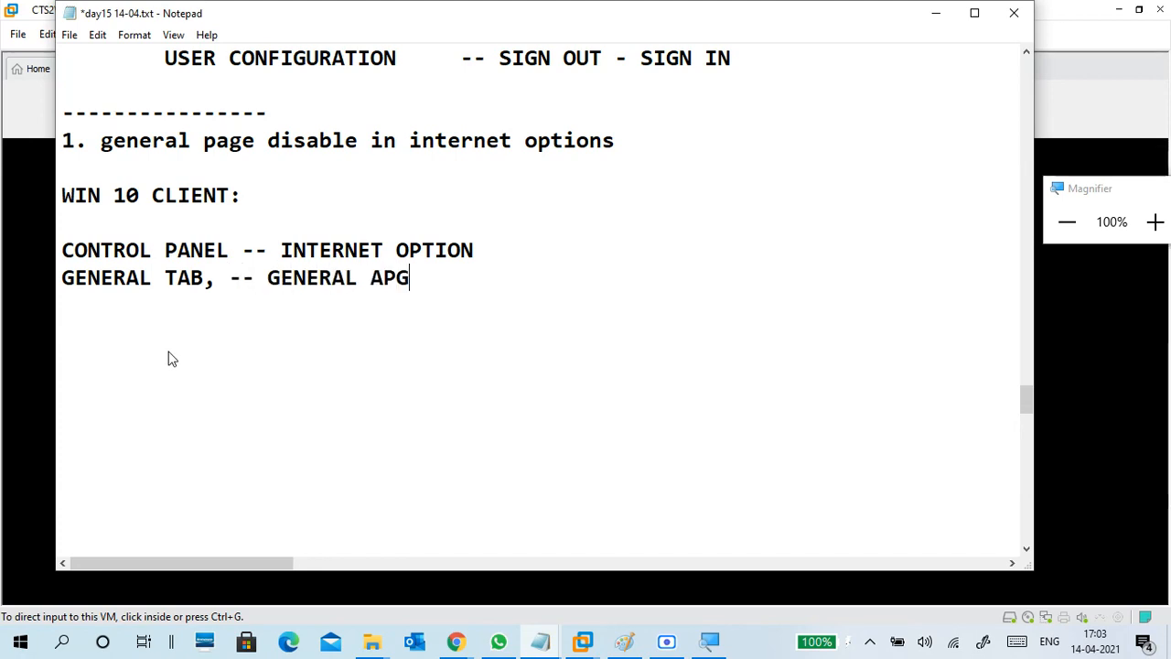
pyautogui.write('E')
pyautogui.press('BackSpace')
pyautogui.press('BackSpace')
pyautogui.press('BackSpace')
pyautogui.press('BackSpace')
pyautogui.write('PAGE....')
pyautogui.press('Return')
# Hide Notepad, toggle VMware full screen, and open the CTS2WINS1 server VM's lock screen.
pyautogui.click(939, 16)
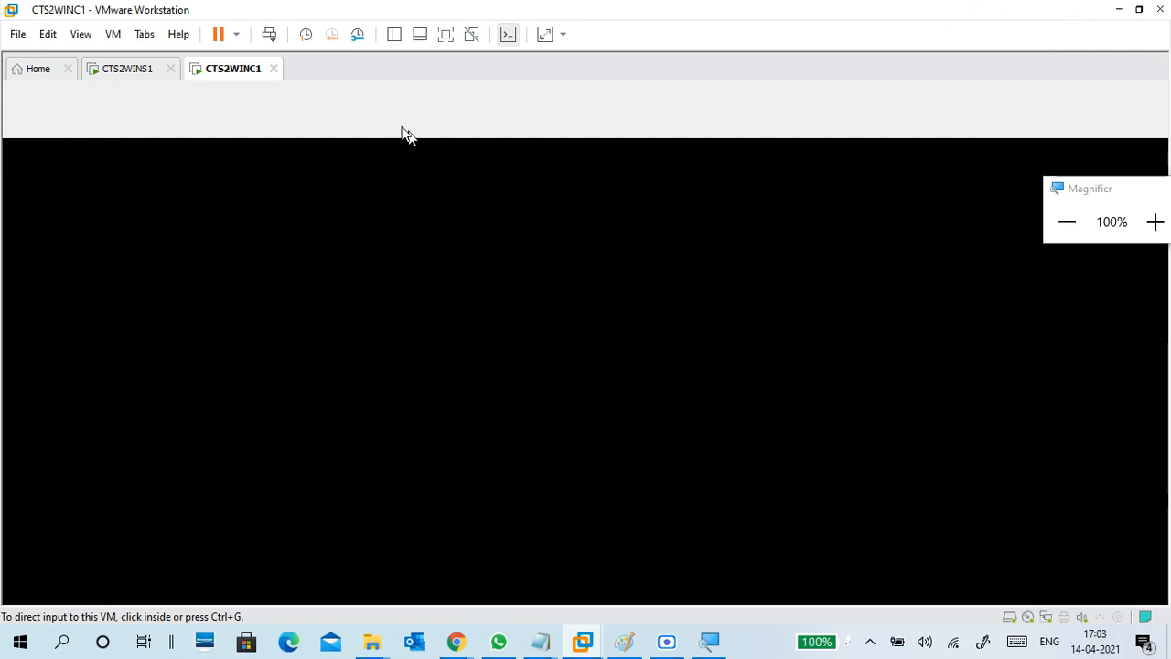
pyautogui.click(137, 69)
pyautogui.click(228, 71)
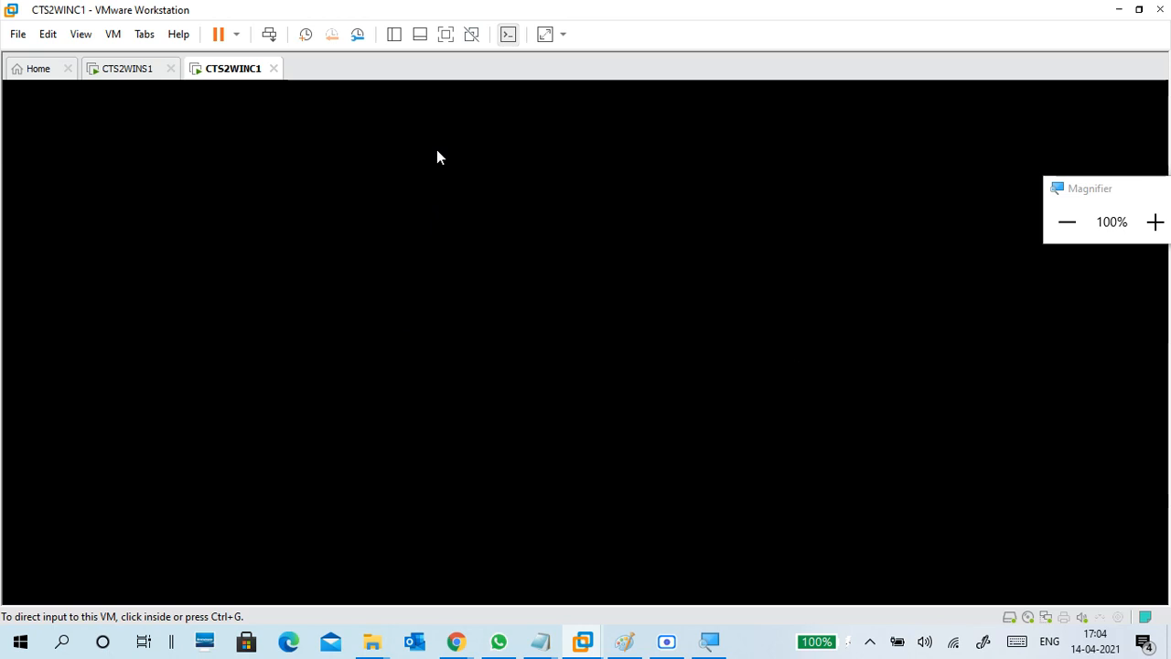
pyautogui.click(446, 34)
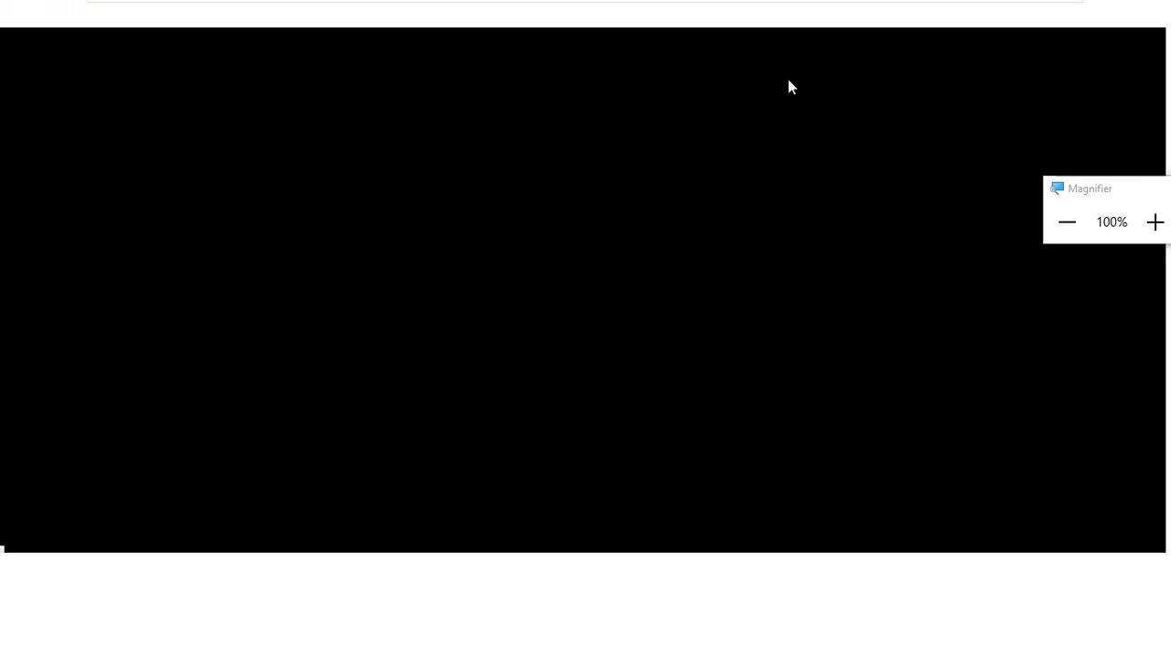
pyautogui.moveTo(867, 7)
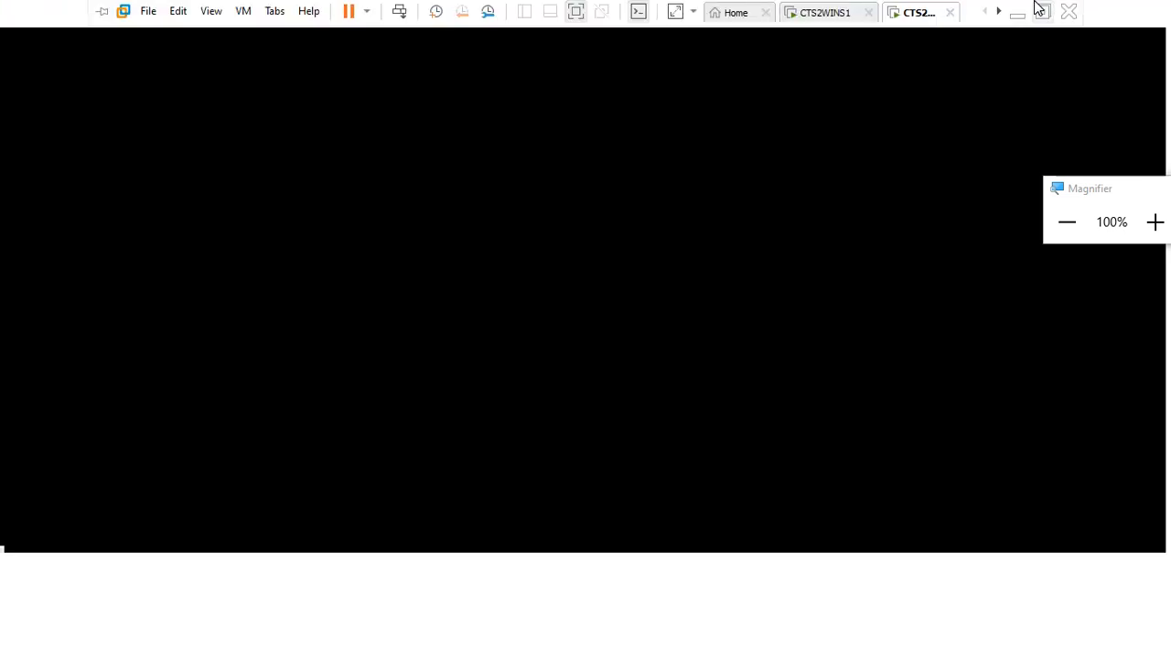
pyautogui.click(1038, 8)
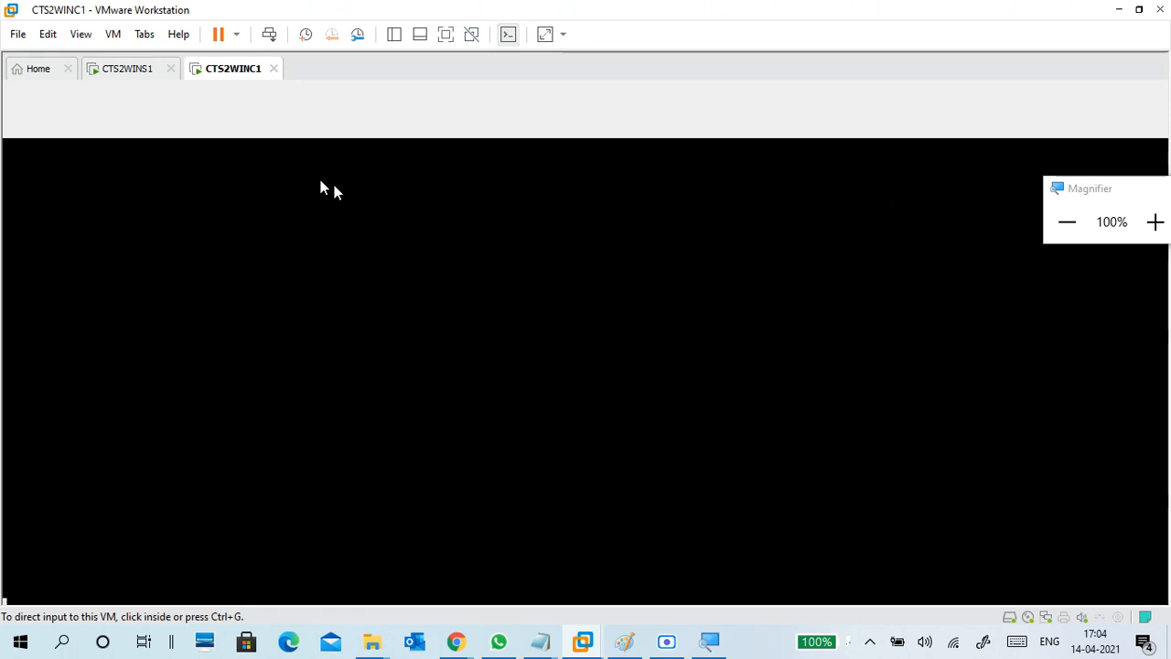
pyautogui.click(131, 68)
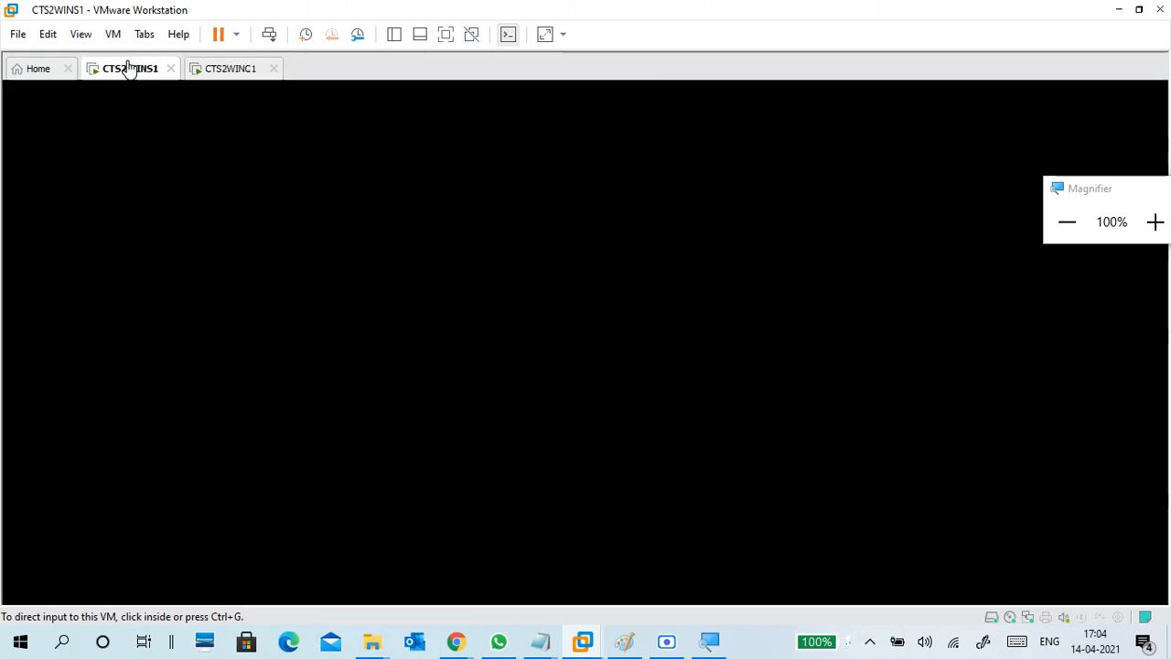
pyautogui.click(207, 74)
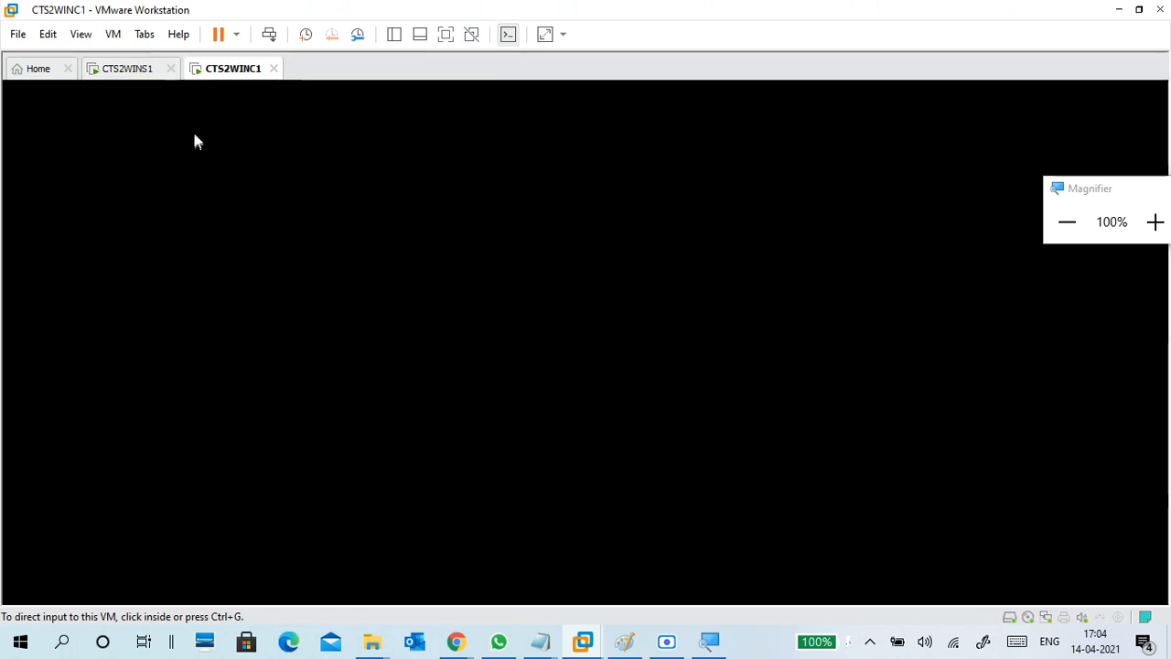
pyautogui.click(134, 73)
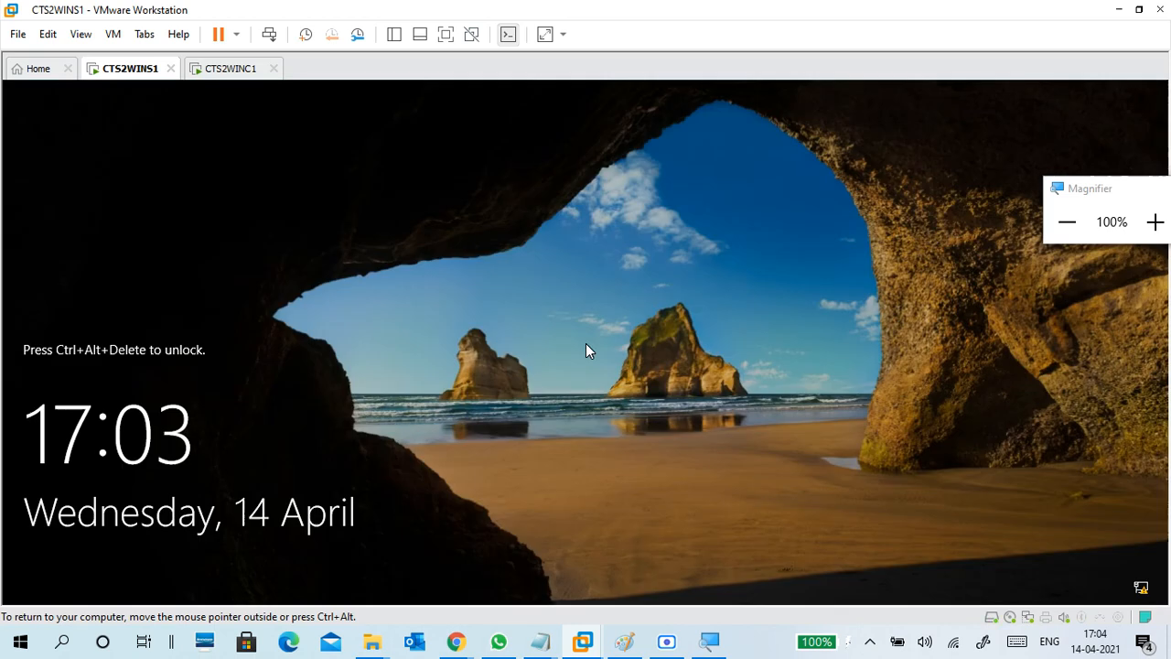
# Sign in to CTS2WINS1 with the Administrator password, then switch to the CTS2WINC1 tab.
pyautogui.press('ctrl+alt+Insert')
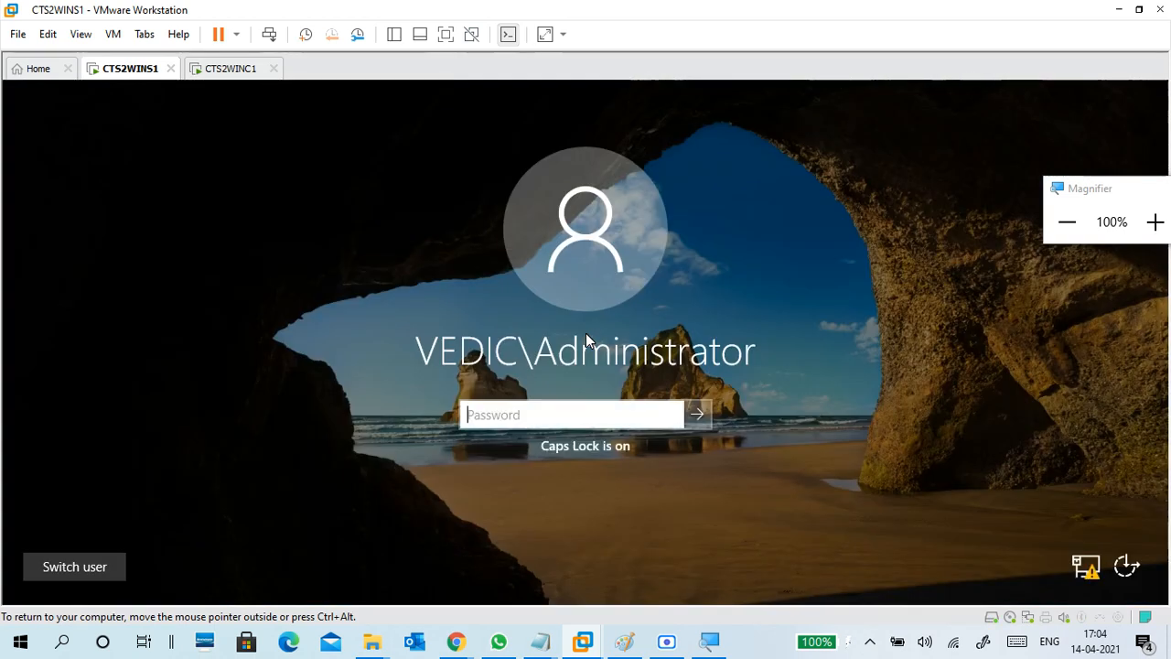
pyautogui.press('capslock')
pyautogui.write('•••••••••')
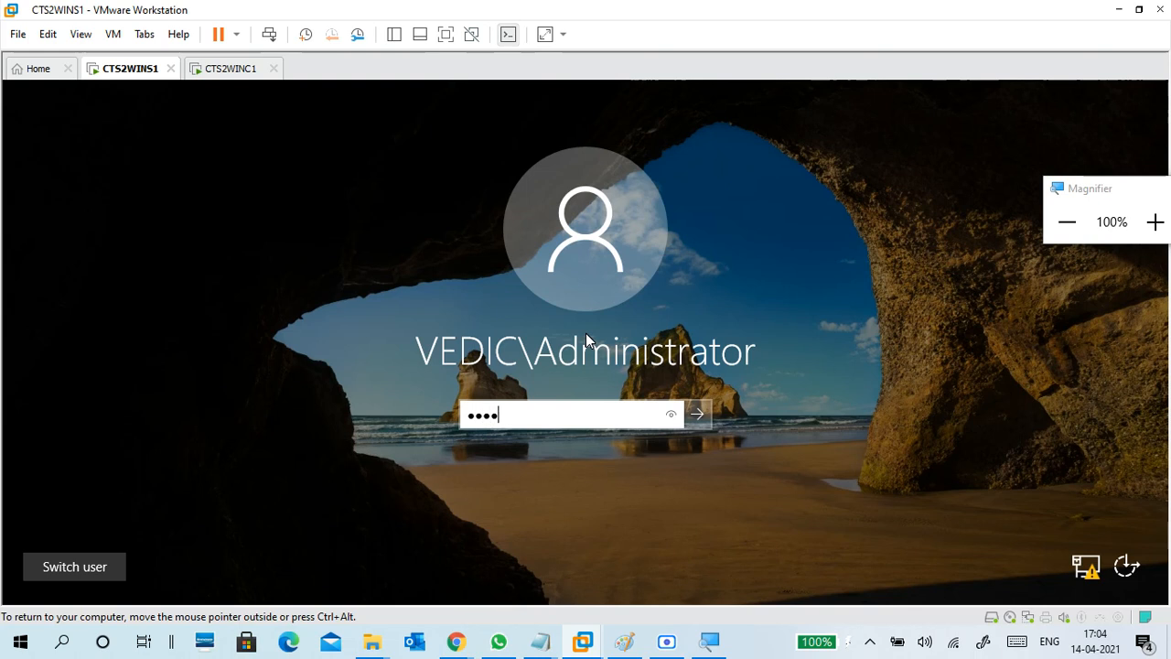
pyautogui.press('Return')
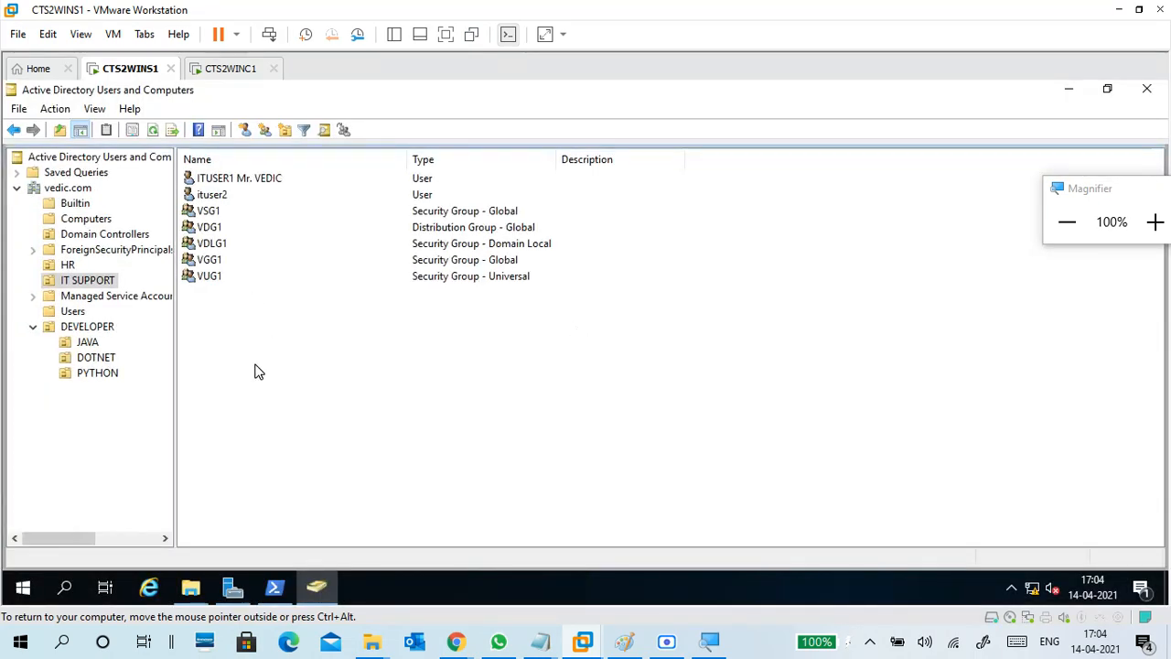
pyautogui.click(233, 70)
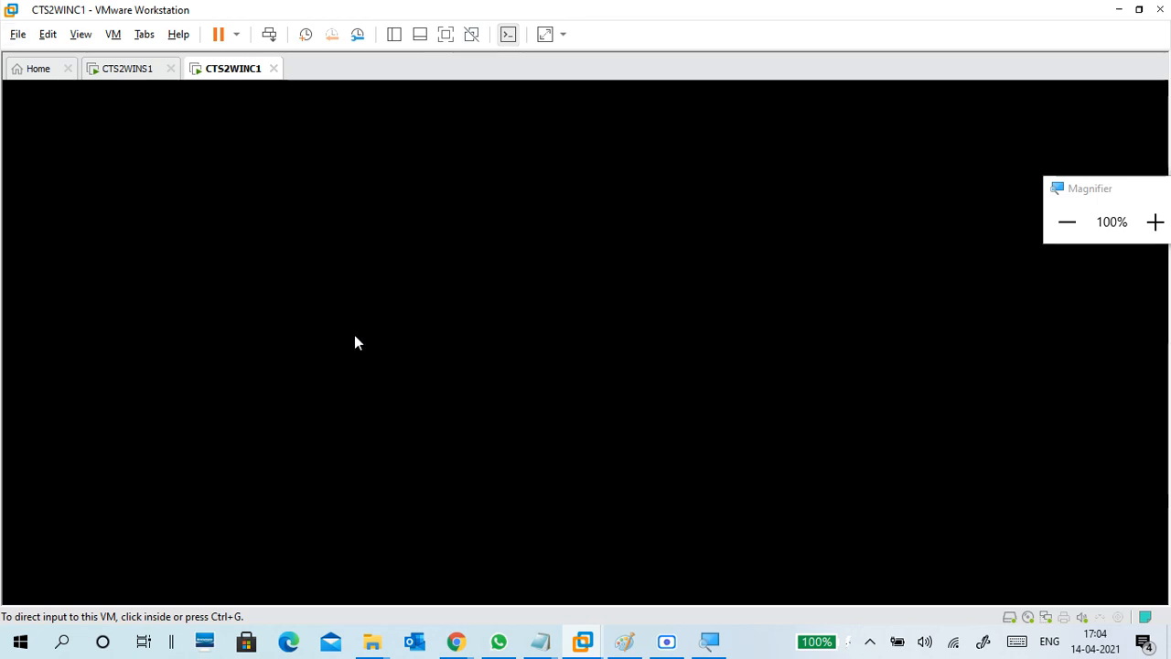
# Move the Magnifier aside, return zoom to 100%, and restart the CTS2WINC1 guest OS.
pyautogui.press('alt')
pyautogui.press('alt')
pyautogui.moveTo(246, 78)
pyautogui.mouseDown()
pyautogui.moveTo(126, 80)
pyautogui.moveTo(261, 76)
pyautogui.mouseUp()
pyautogui.moveTo(1080, 188); pyautogui.dragTo(944, 13)
pyautogui.click(1023, 47)
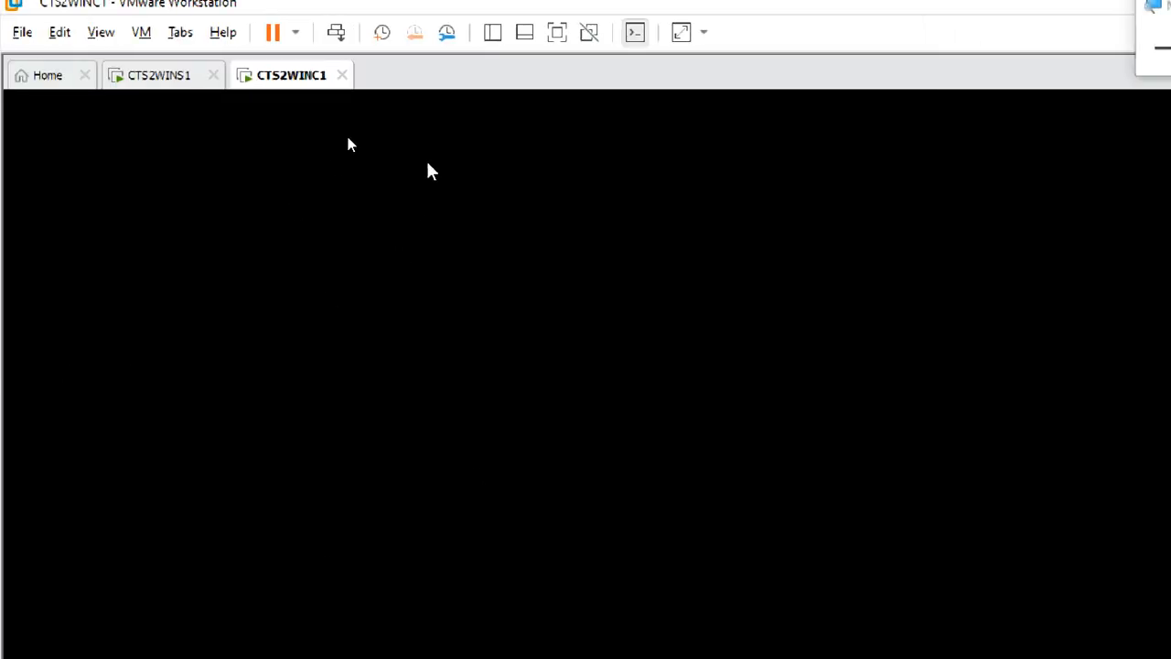
pyautogui.click(1022, 45)
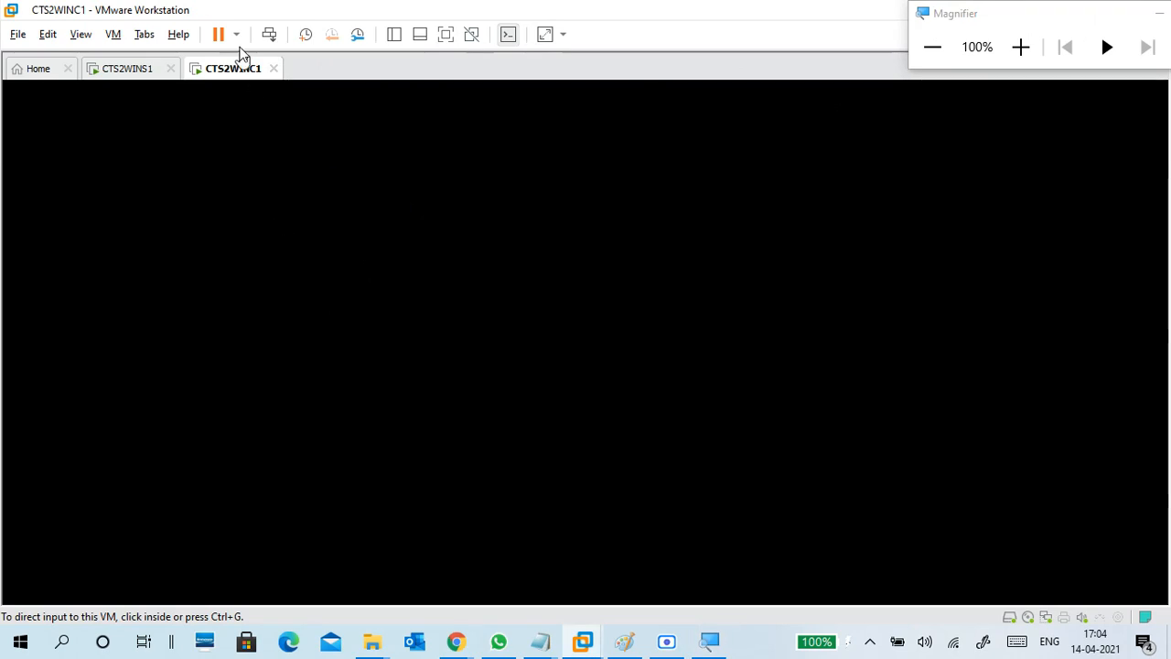
pyautogui.click(236, 33)
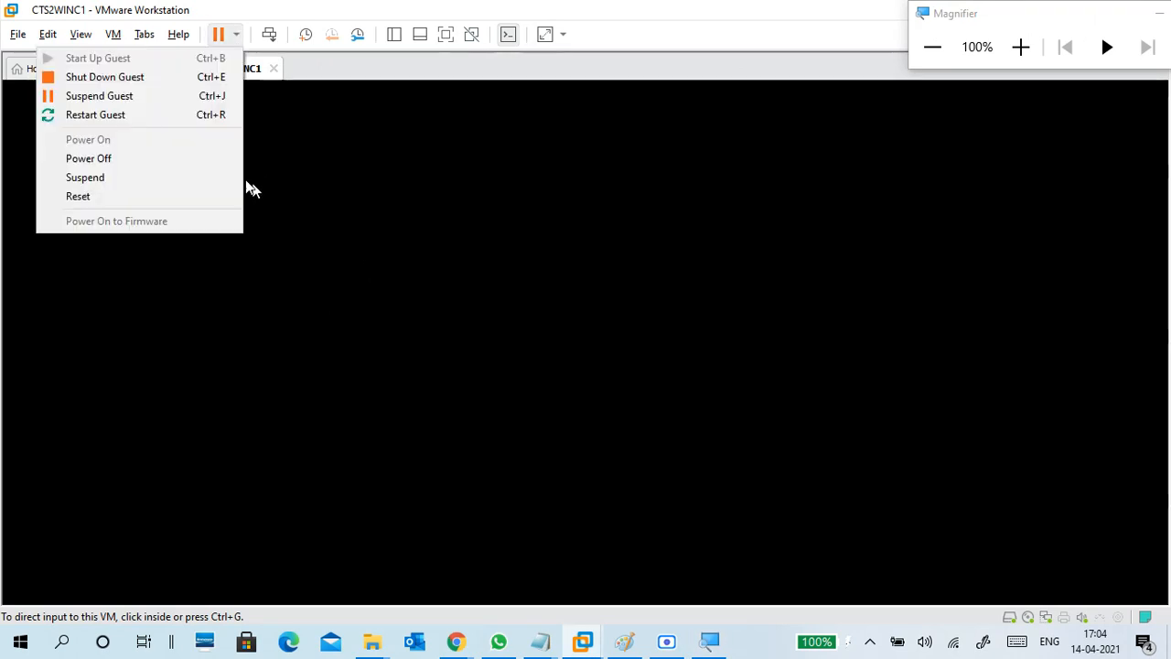
pyautogui.click(193, 117)
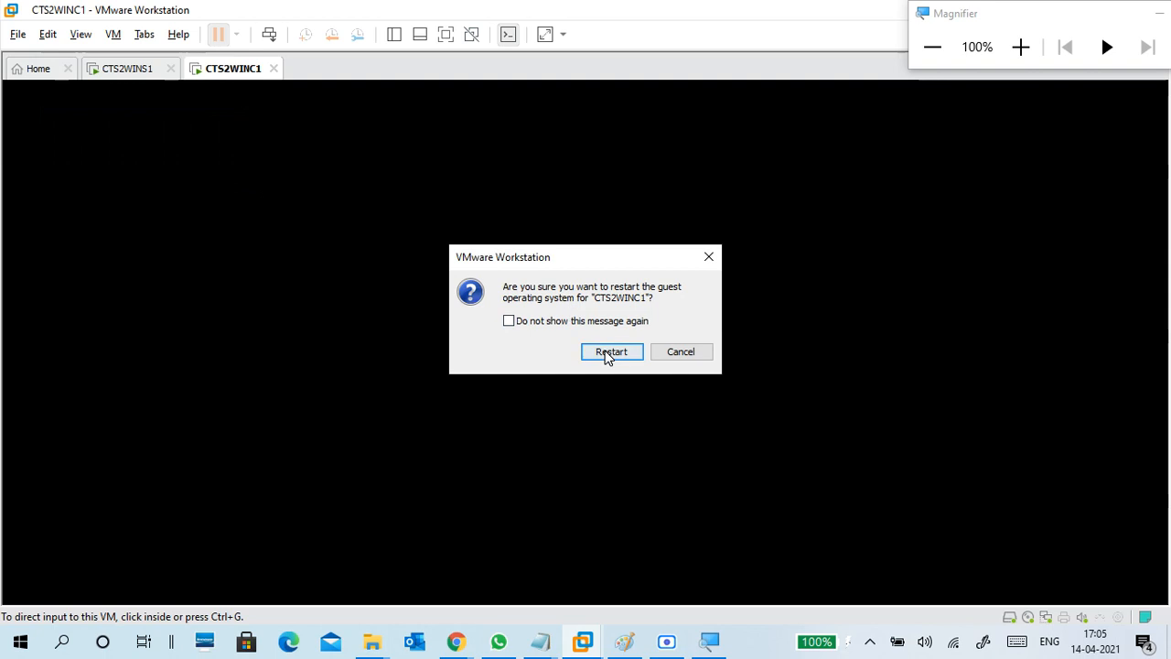
pyautogui.click(607, 355)
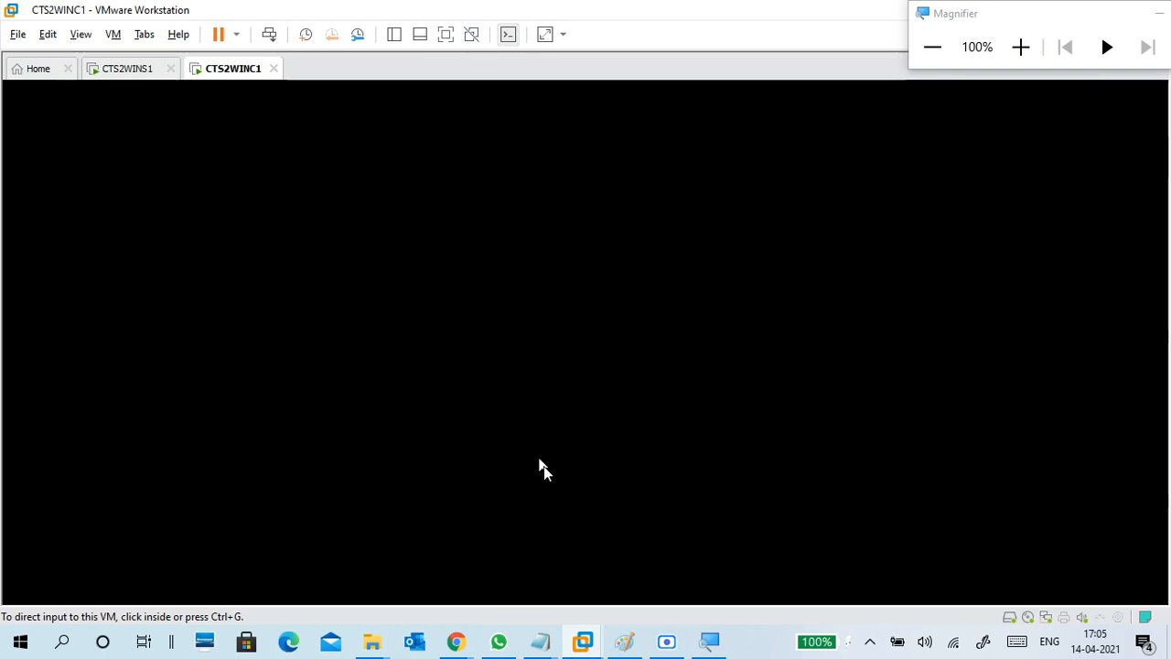
# Launch the host's Task Manager on its Performance view.
pyautogui.rightClick(748, 646)
pyautogui.click(774, 558)
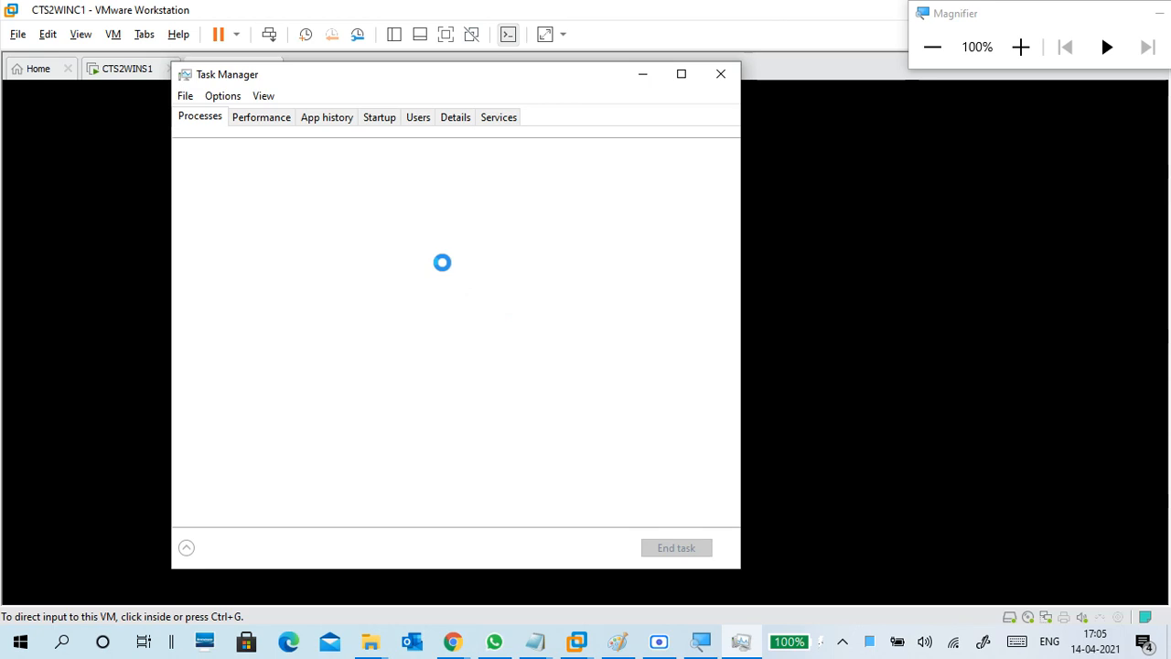
pyautogui.click(270, 123)
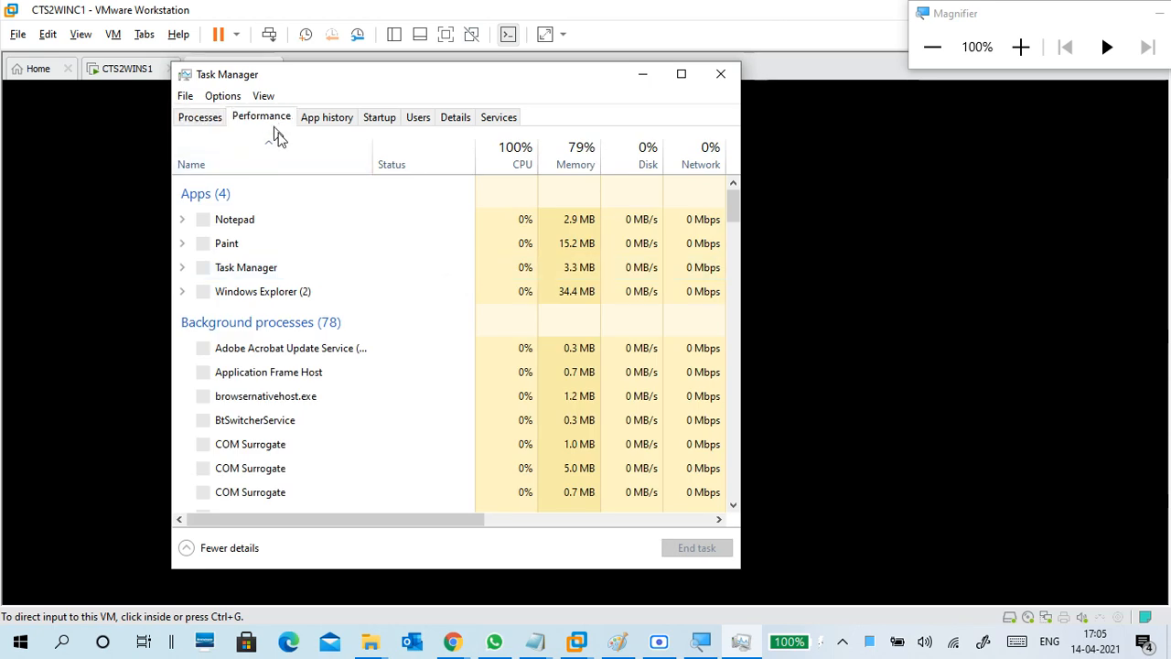
# Save the day15 14-04.txt notes and minimize Notepad.
pyautogui.moveTo(537, 642)
pyautogui.click(584, 576)
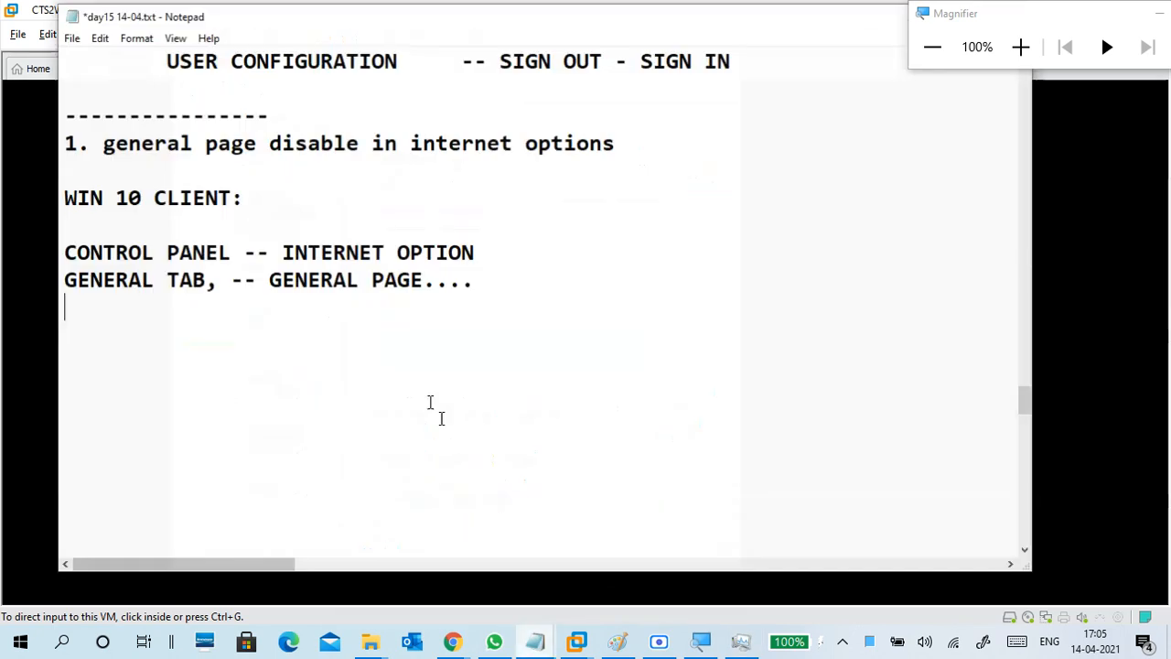
pyautogui.click(70, 35)
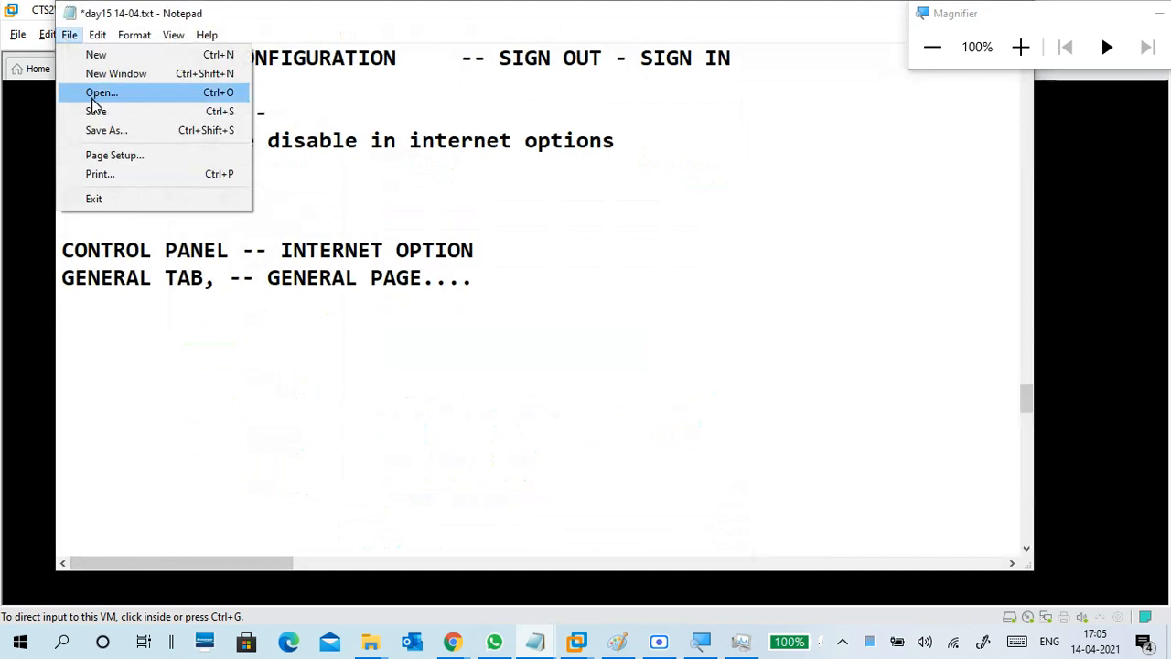
pyautogui.click(97, 111)
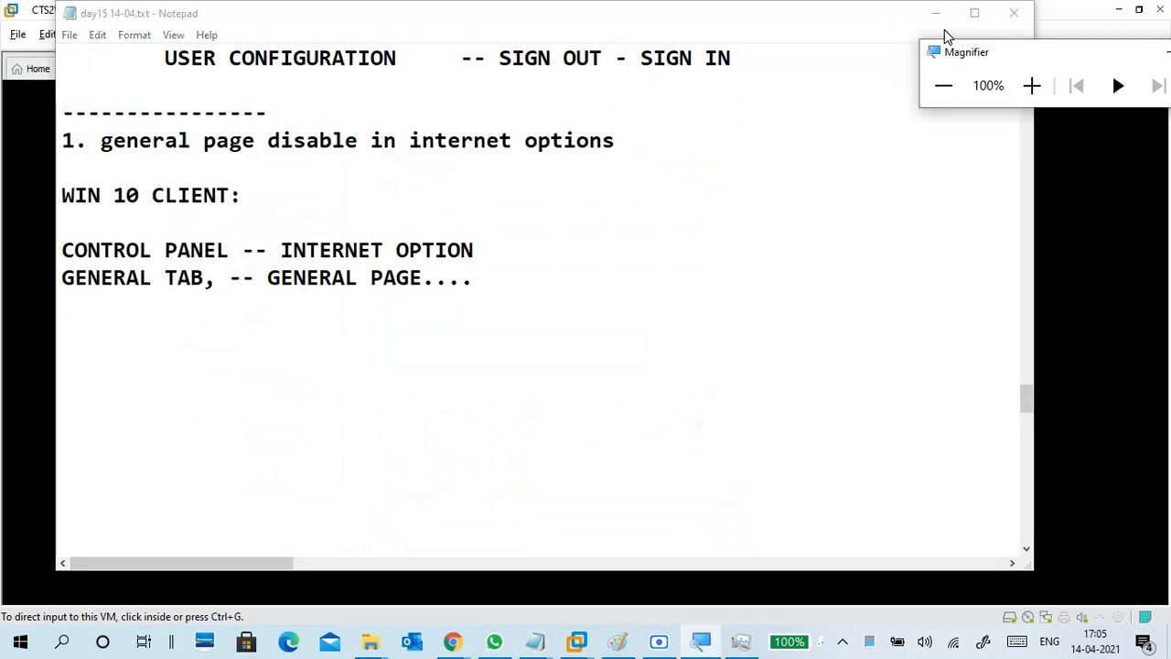
pyautogui.click(946, 13)
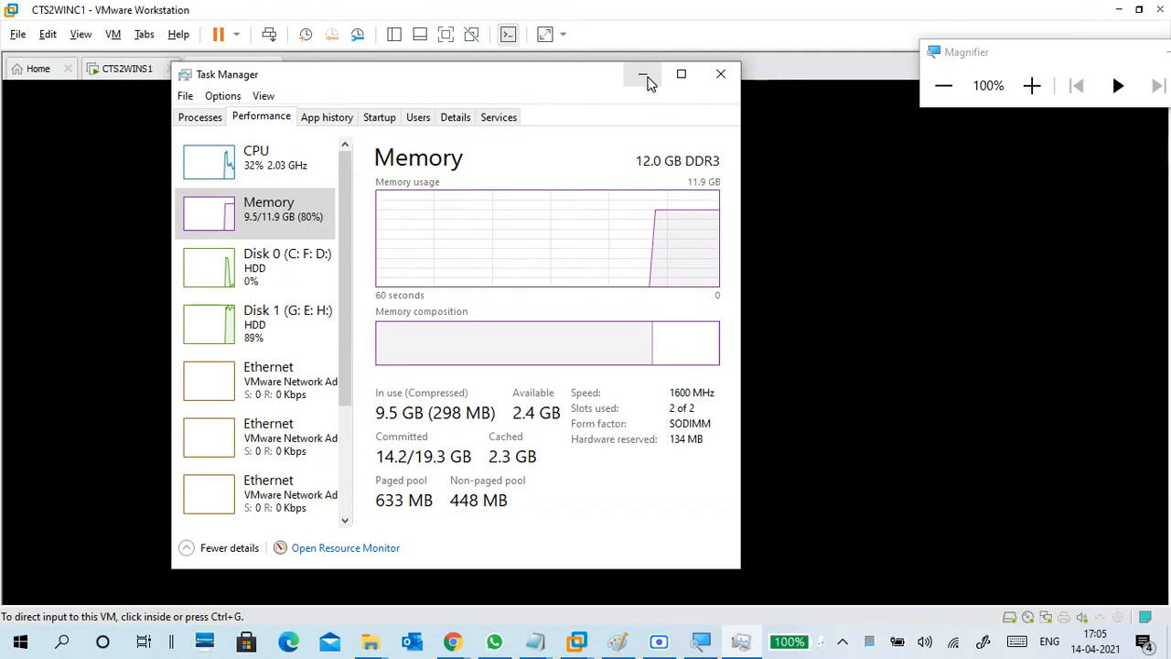
# Minimize Task Manager, close Chrome's YouTube Studio tab, and return to VMware's CTS2WINC1 console.
pyautogui.click(644, 79)
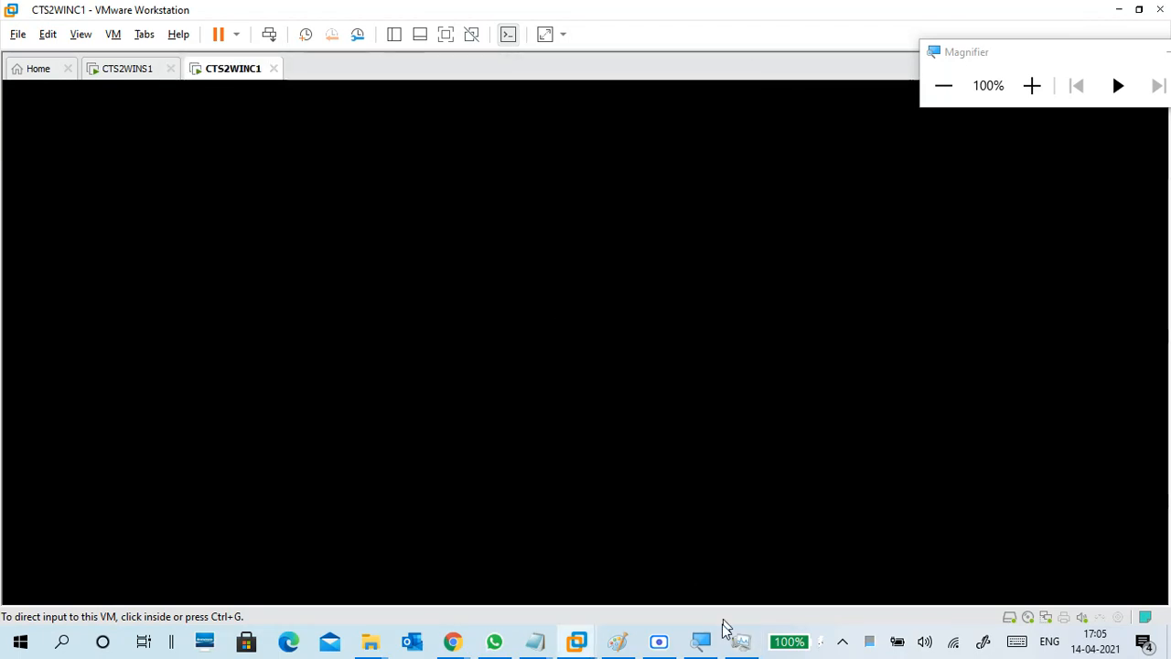
pyautogui.click(661, 643)
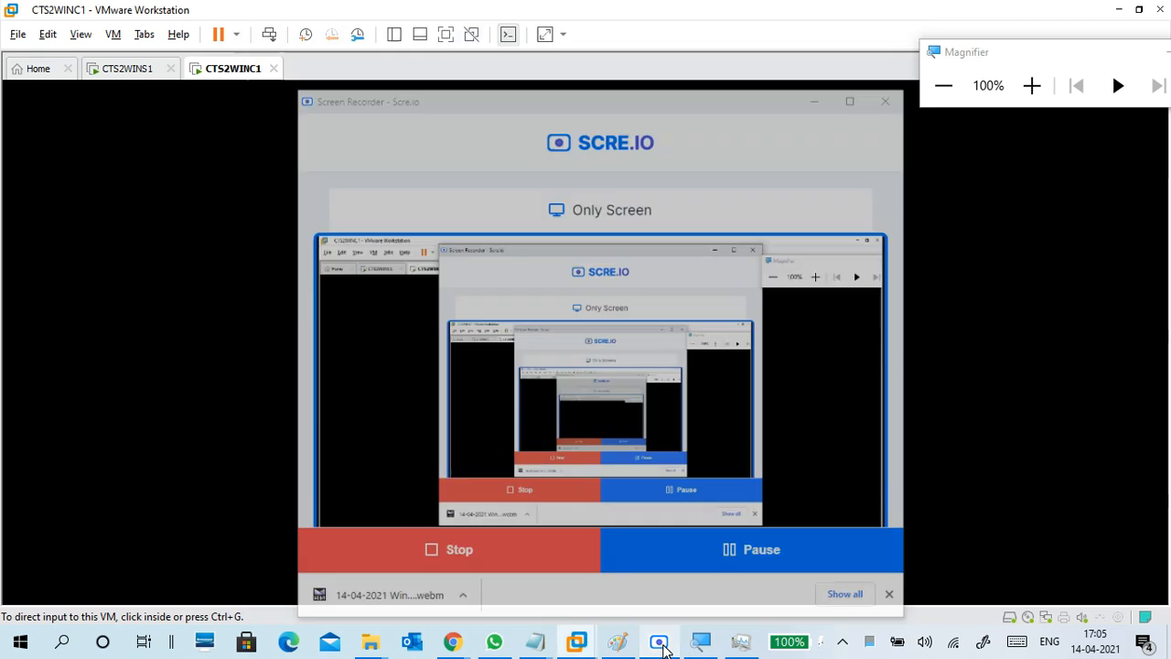
pyautogui.click(664, 646)
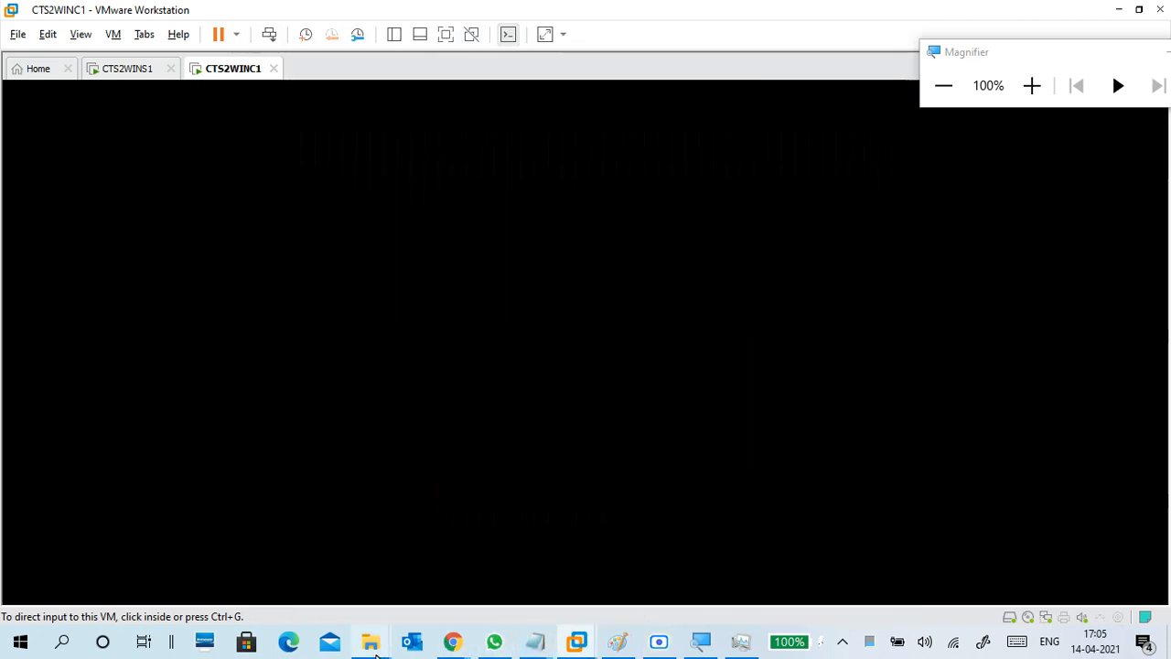
pyautogui.click(292, 522)
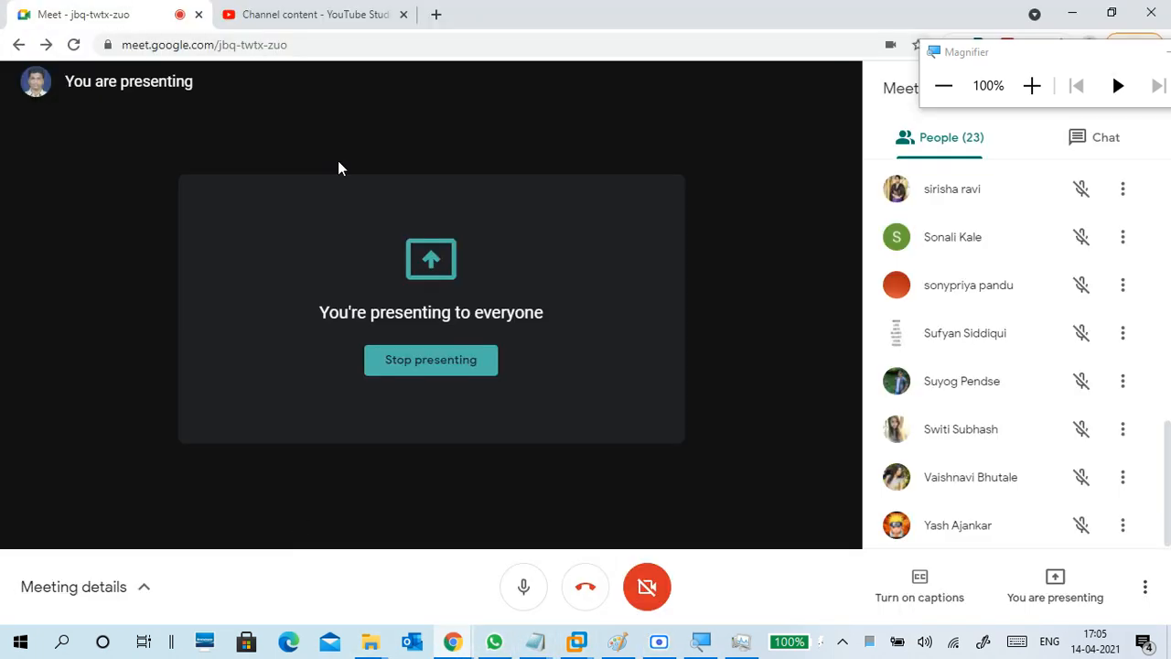
pyautogui.click(353, 13)
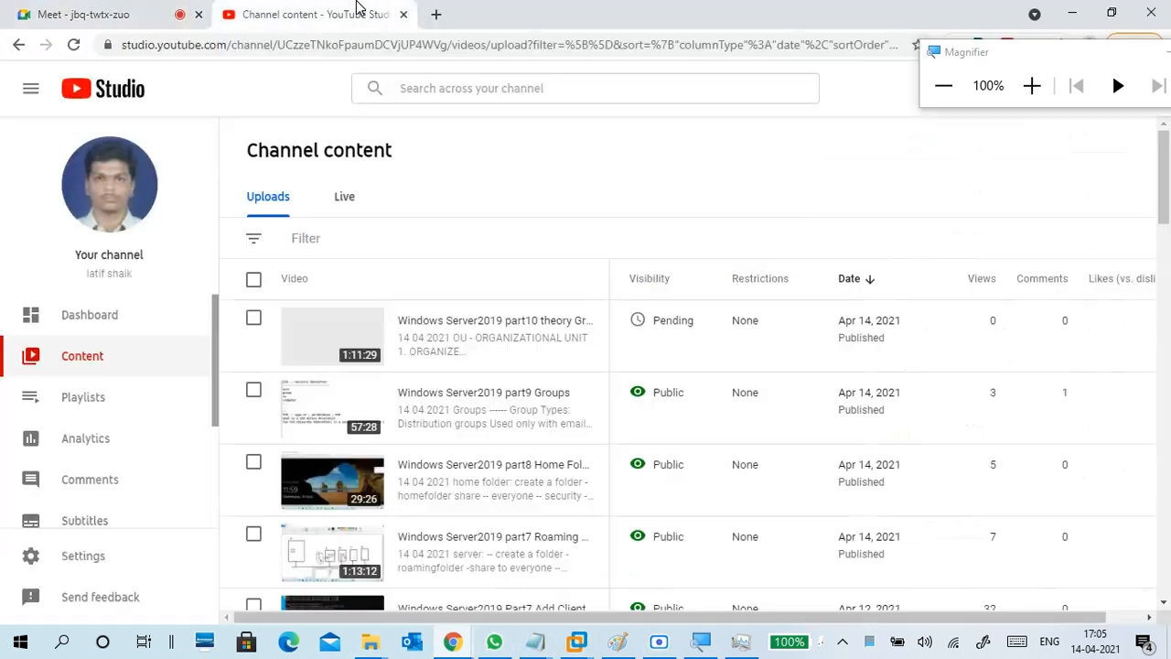
pyautogui.click(402, 13)
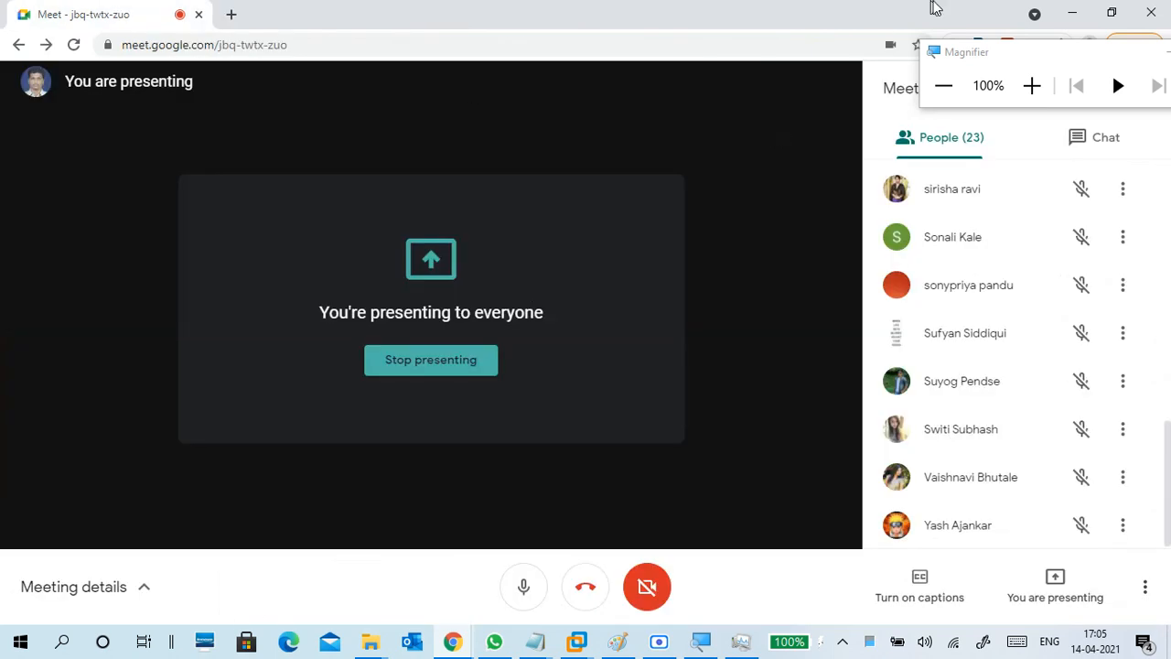
pyautogui.click(1073, 14)
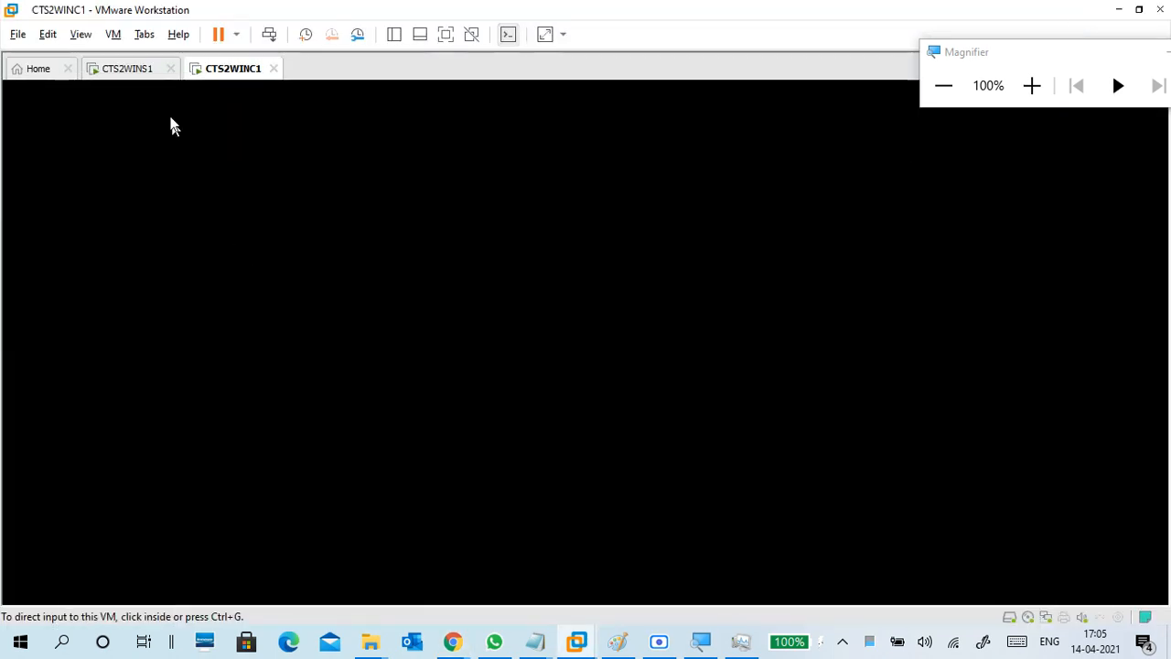
# Close the CTS2WINC1 client console tab, choosing Power Off for the client VM.
pyautogui.click(147, 72)
pyautogui.click(239, 74)
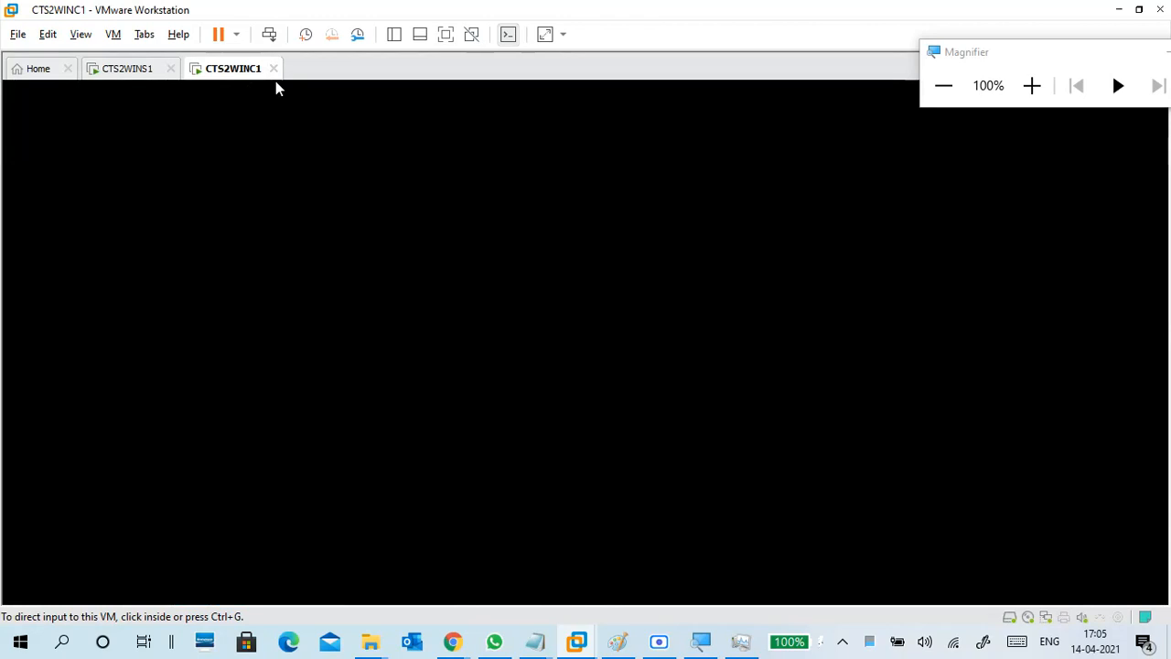
pyautogui.click(273, 68)
pyautogui.click(554, 355)
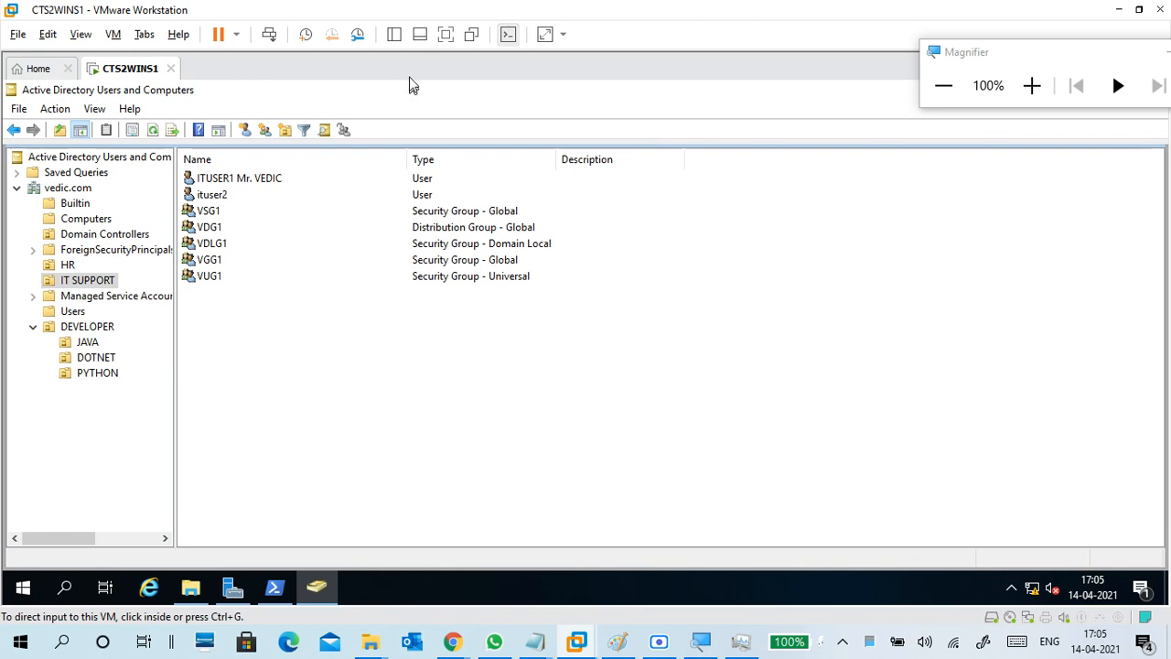
# Select CTS2WINC1 in the Library and power the virtual machine back on.
pyautogui.click(397, 36)
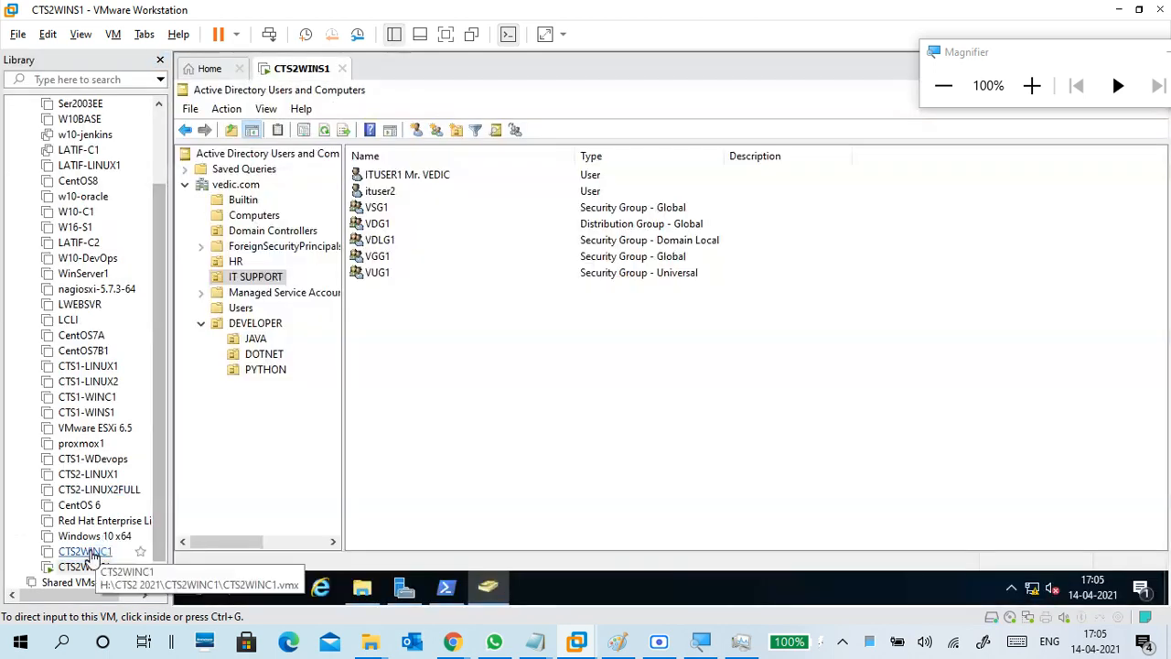
pyautogui.click(82, 551)
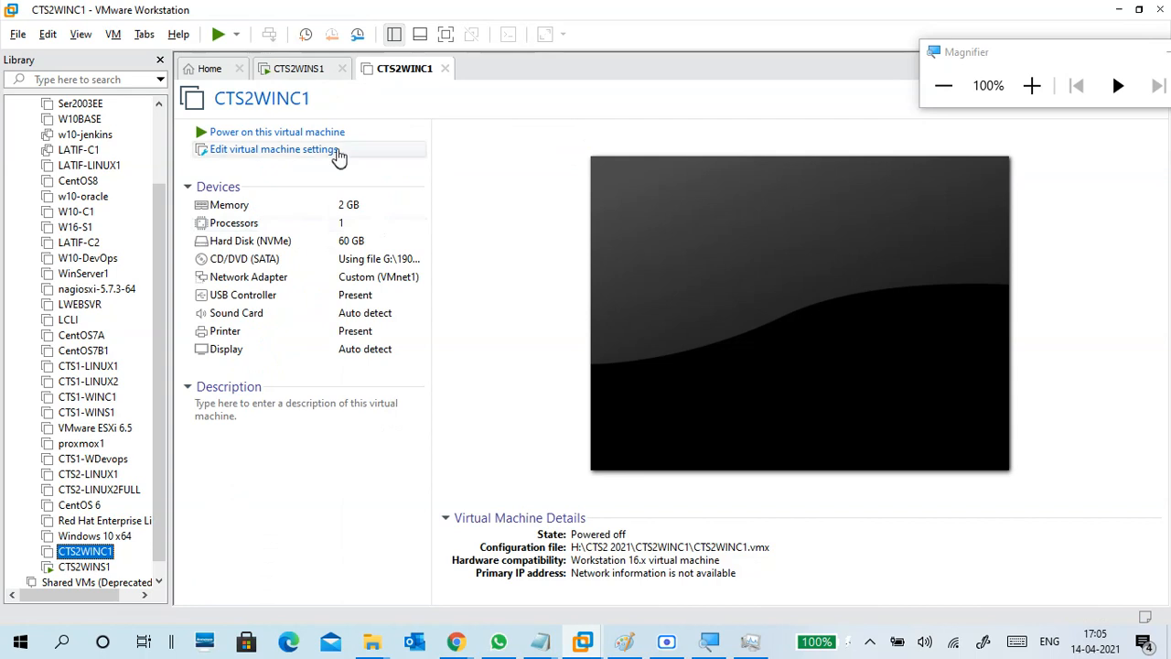
pyautogui.click(328, 132)
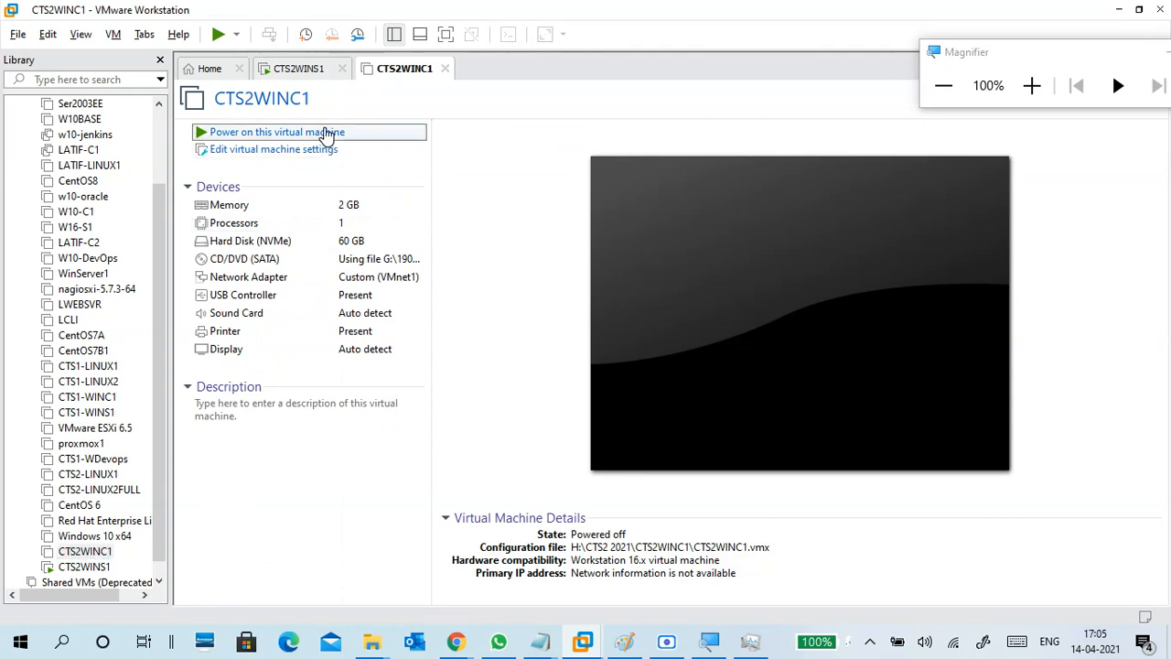
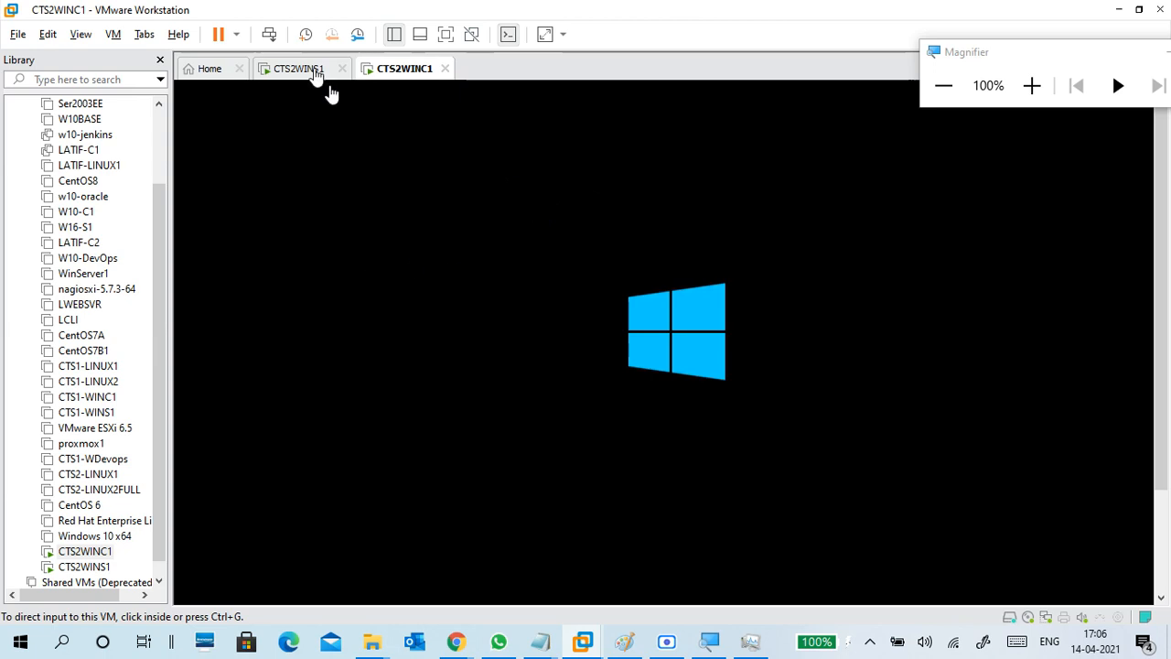
# Hide the VM Library and show the CTS2WINS1 server with Active Directory Users and Computers.
pyautogui.click(311, 70)
pyautogui.click(400, 70)
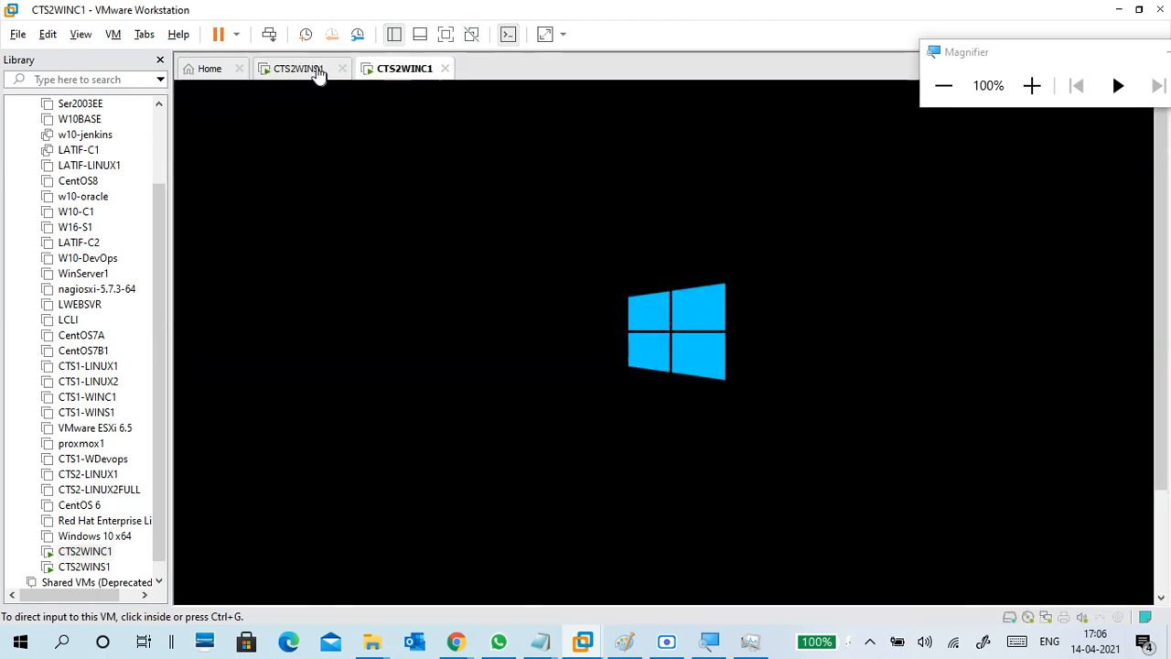
pyautogui.click(309, 71)
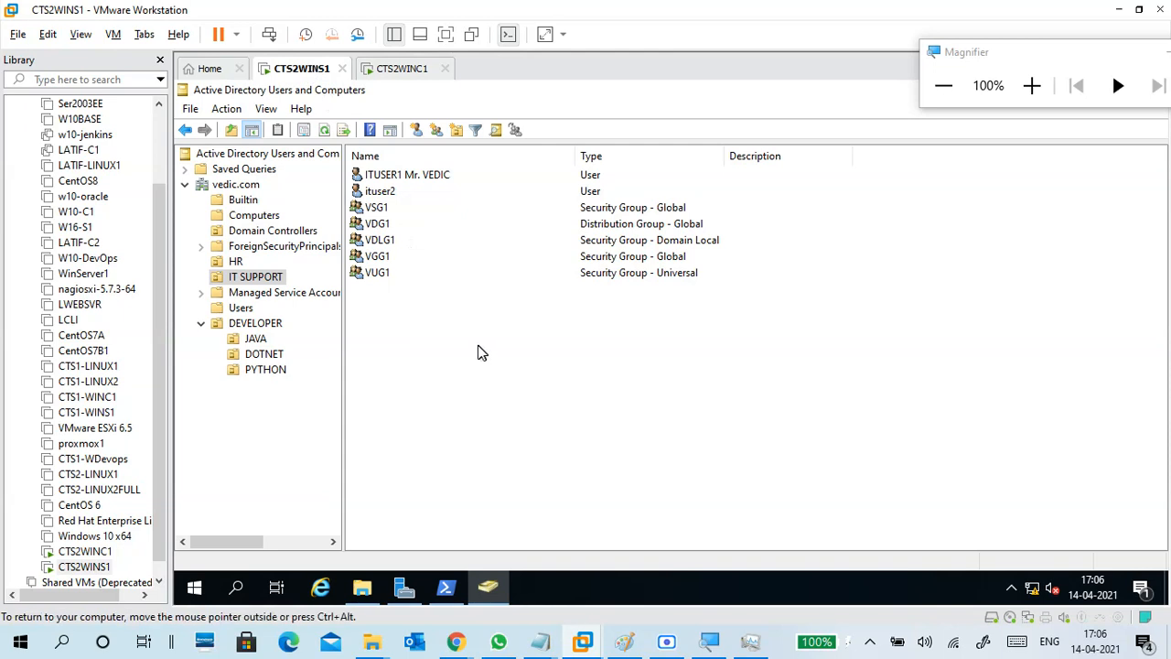
pyautogui.moveTo(982, 55); pyautogui.dragTo(897, 14)
pyautogui.click(160, 61)
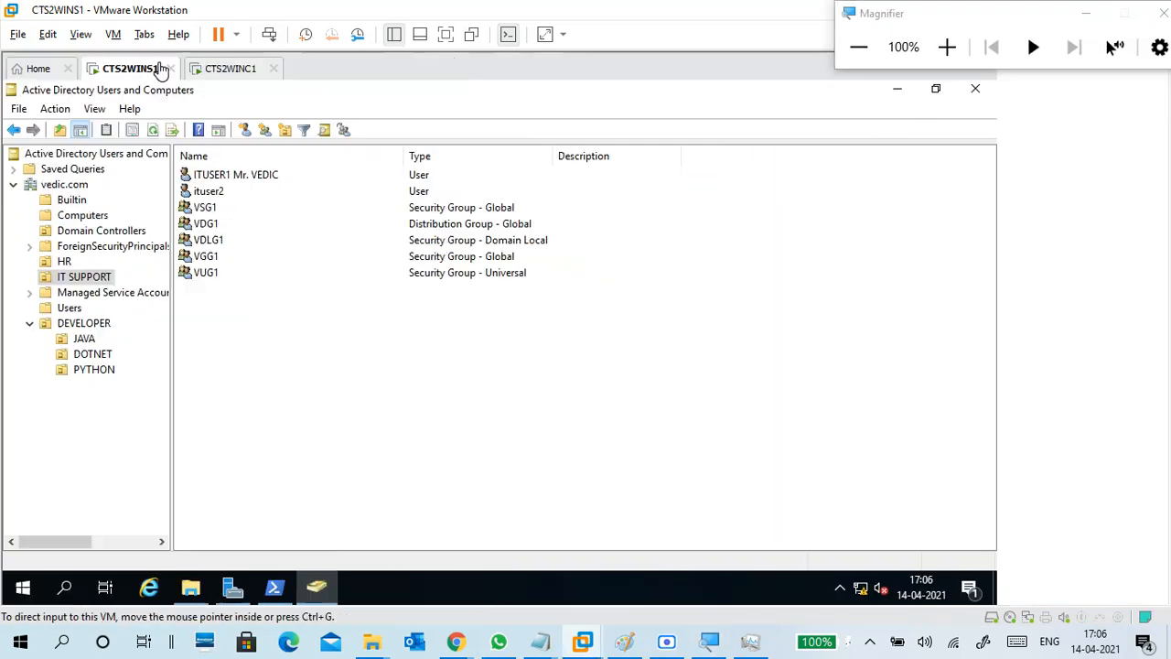
pyautogui.click(240, 73)
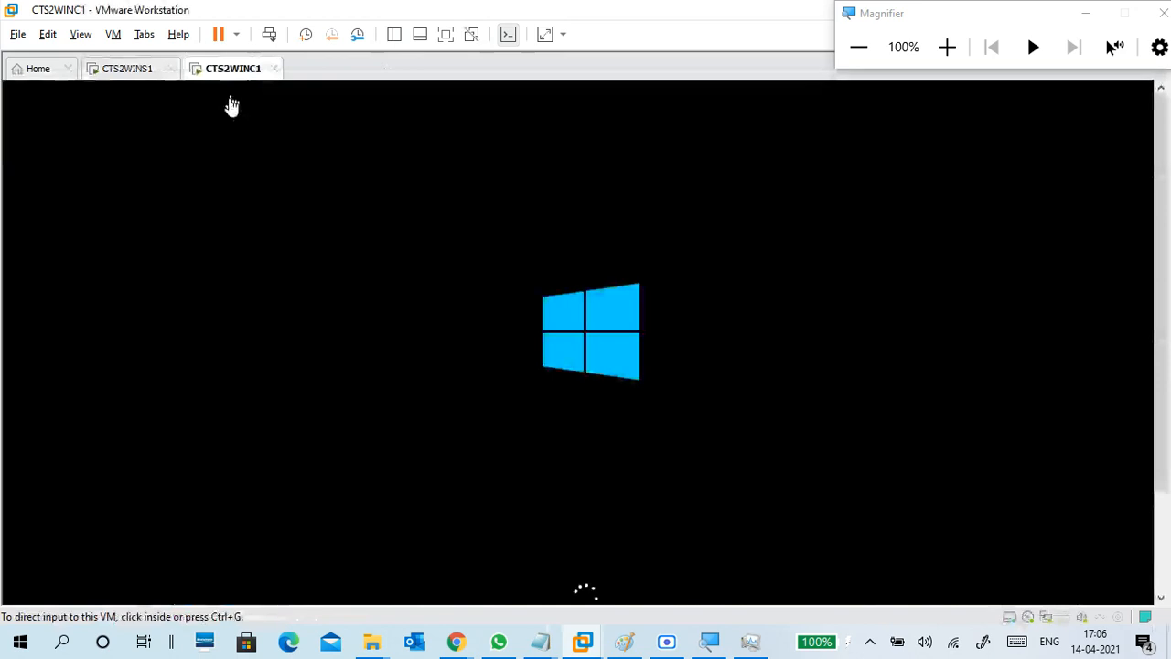
pyautogui.click(125, 73)
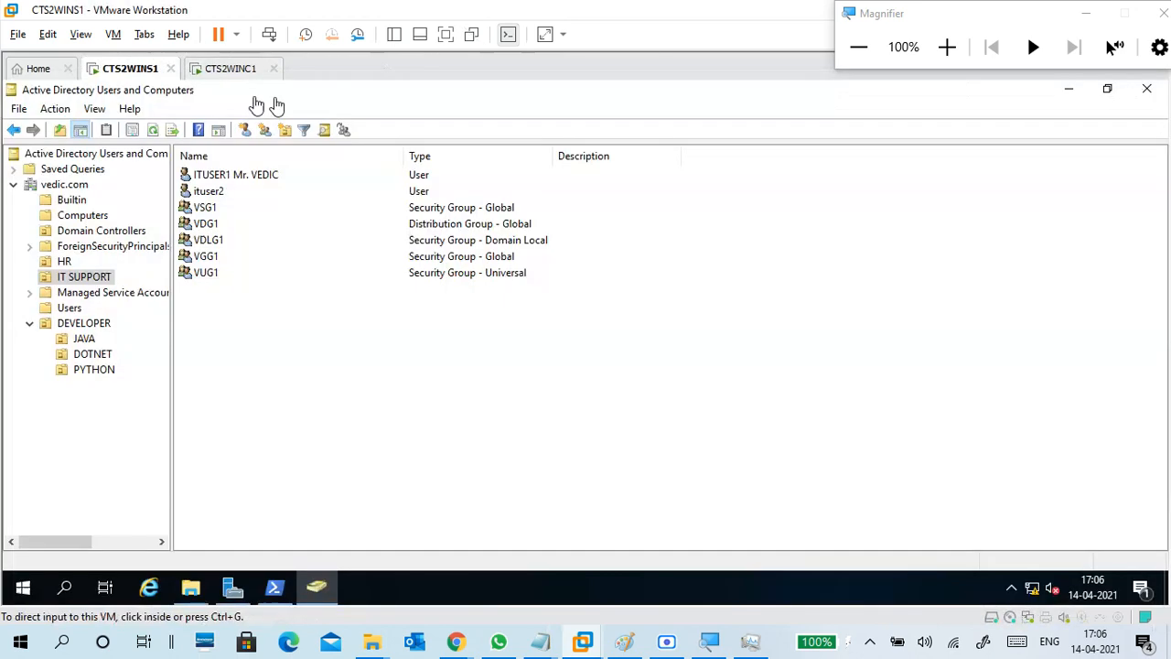
# Minimize Active Directory Users and Computers and run exit in the PowerShell console.
pyautogui.click(1069, 92)
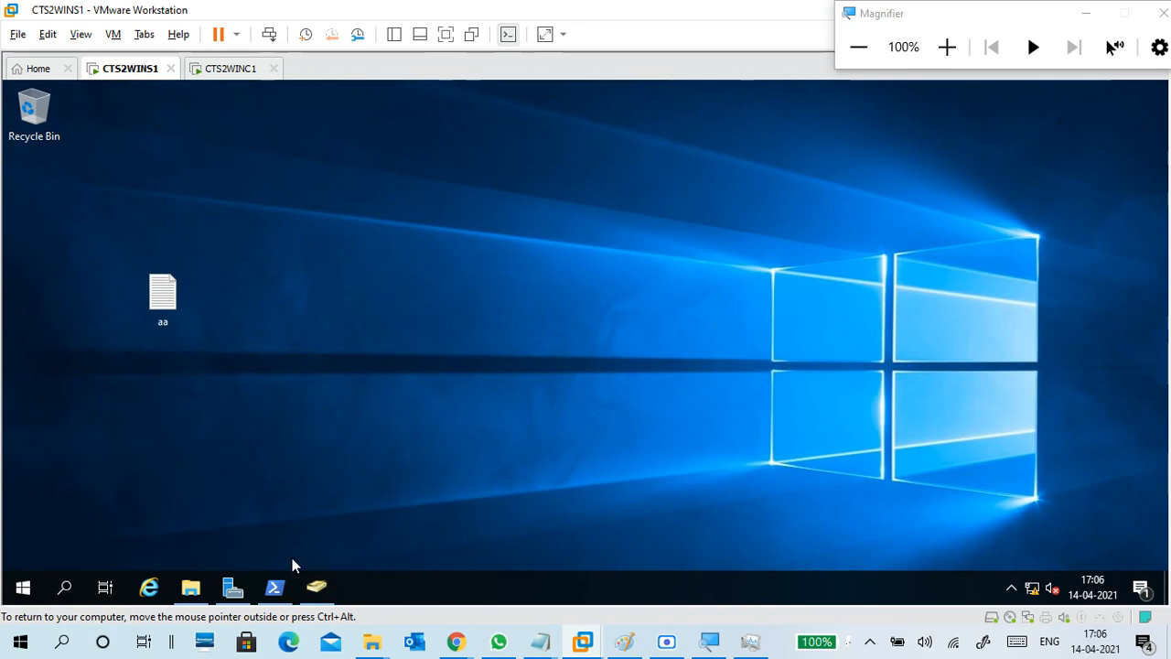
pyautogui.click(275, 586)
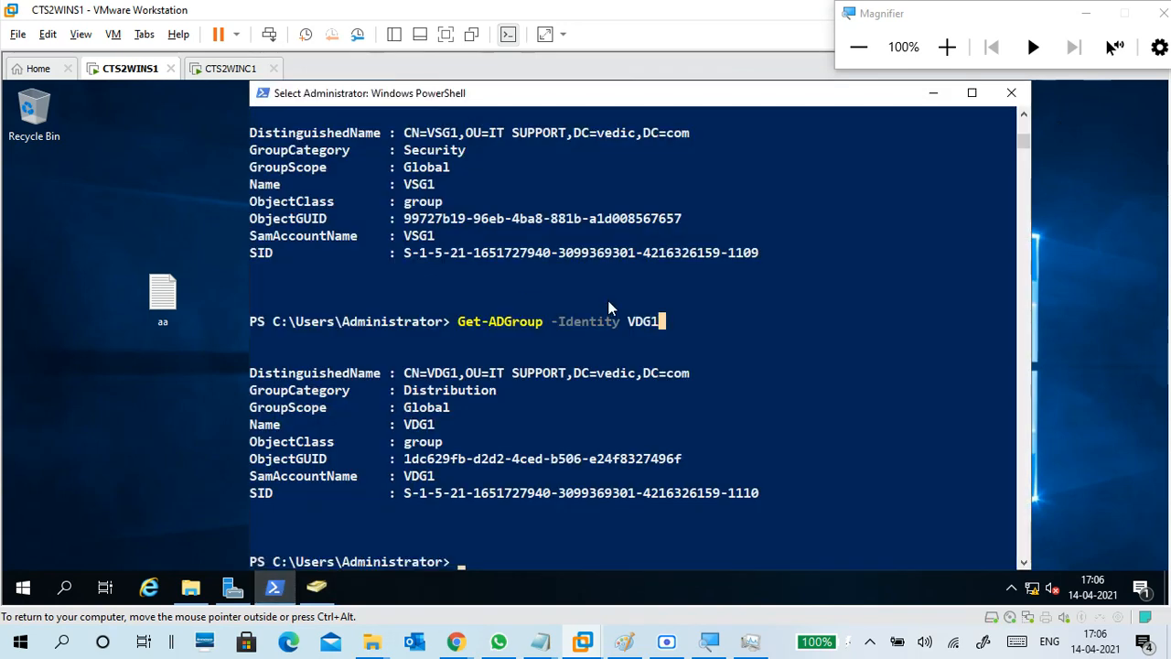
pyautogui.press('Escape')
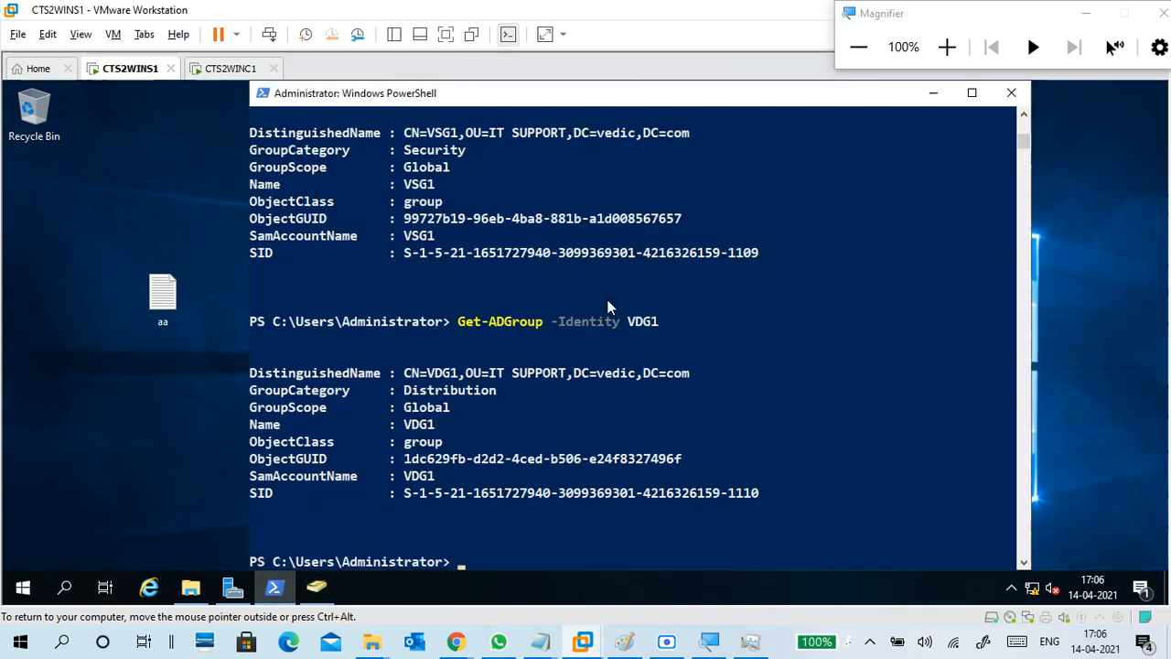
pyautogui.write('e')
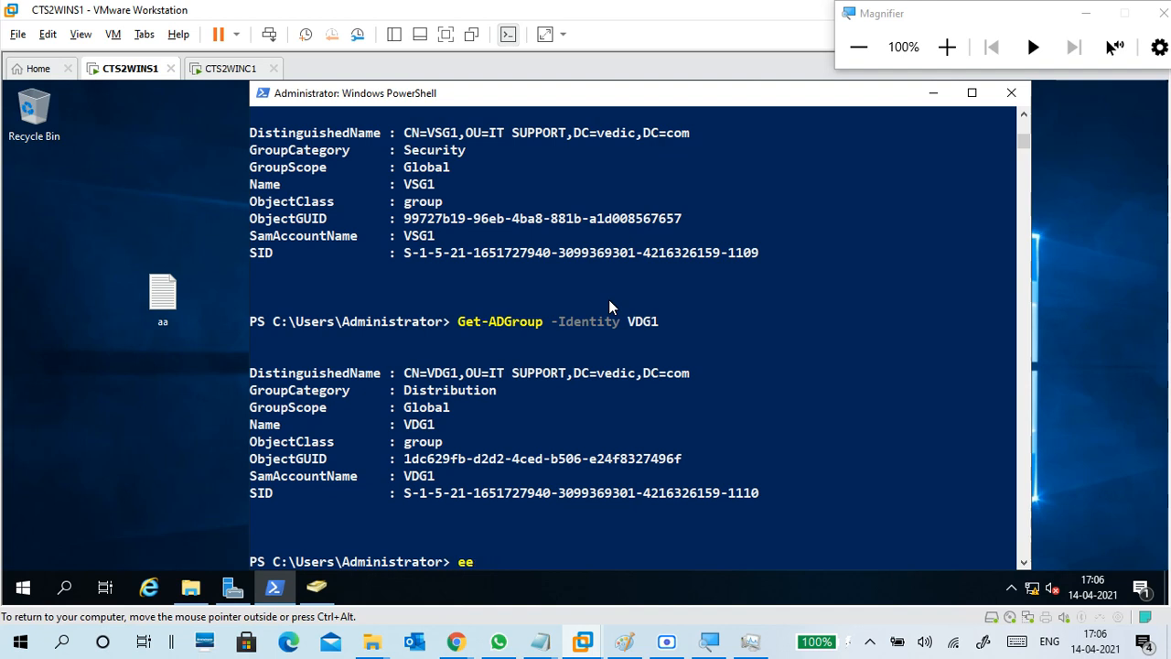
pyautogui.write('xit')
pyautogui.press('Return')
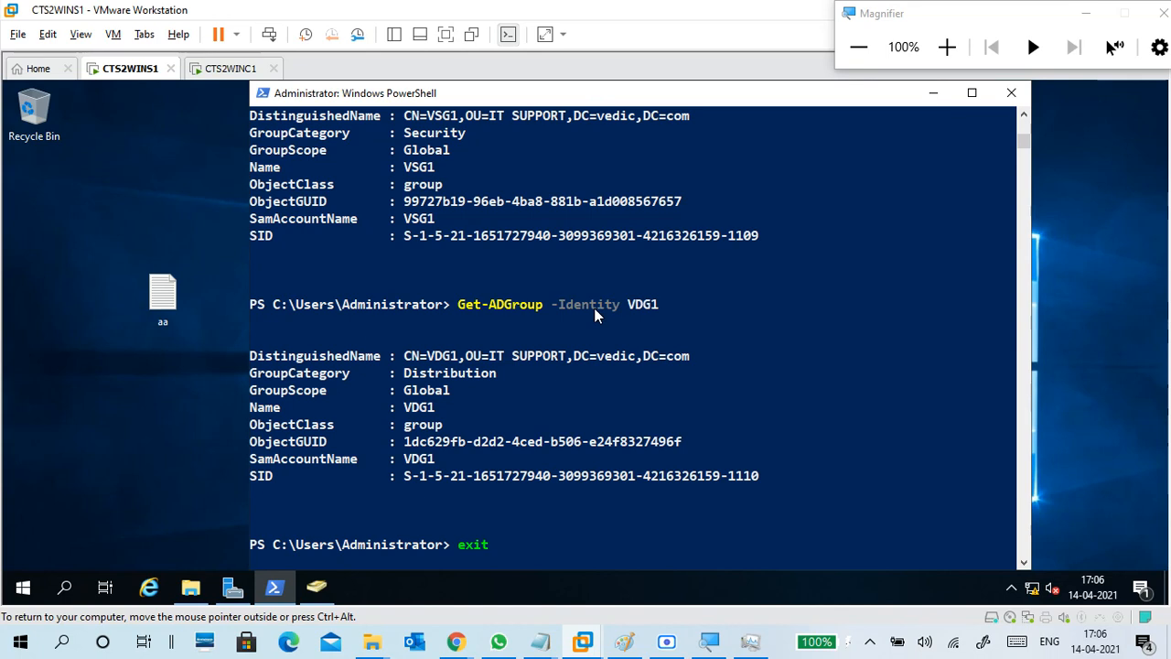
# Check the CTS2WINC1 client briefly, then return keyboard and mouse control to the CTS2WINS1 server.
pyautogui.hotkey('ctrl', 'alt')
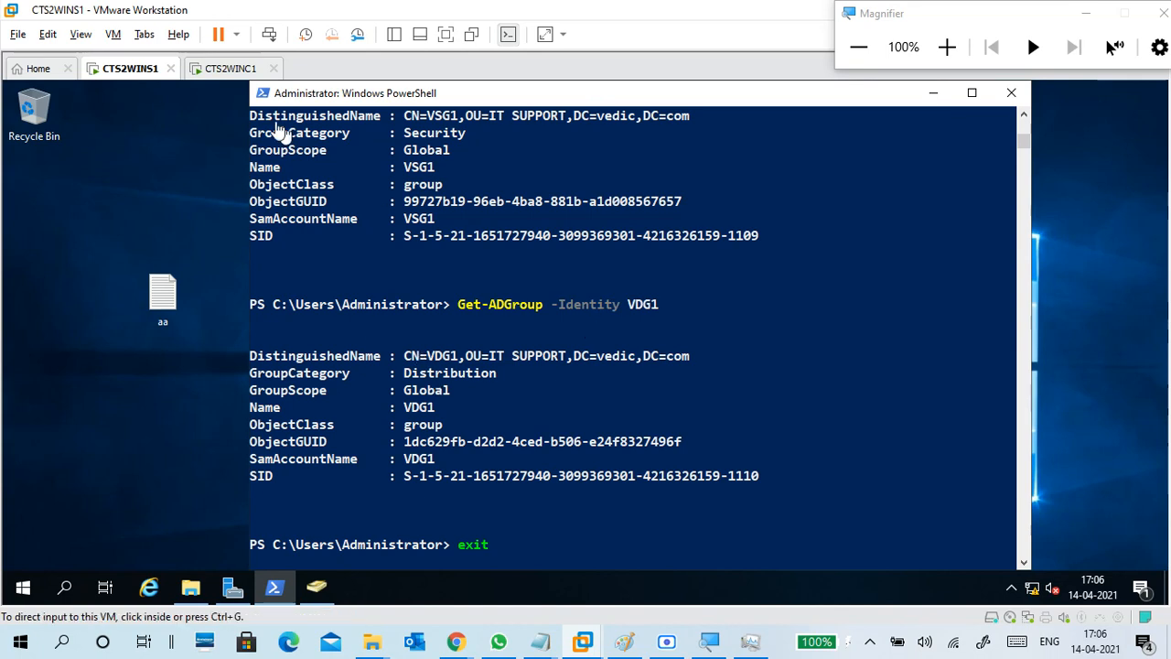
pyautogui.click(229, 72)
pyautogui.click(319, 257)
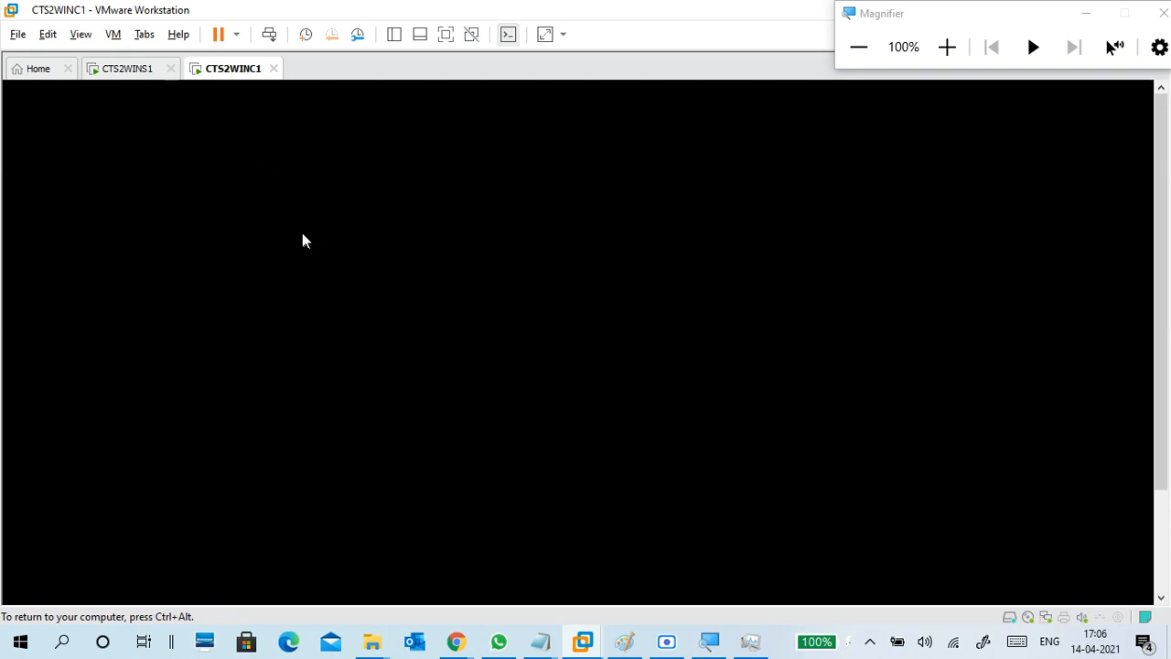
pyautogui.hotkey('ctrl', 'alt')
pyautogui.click(150, 71)
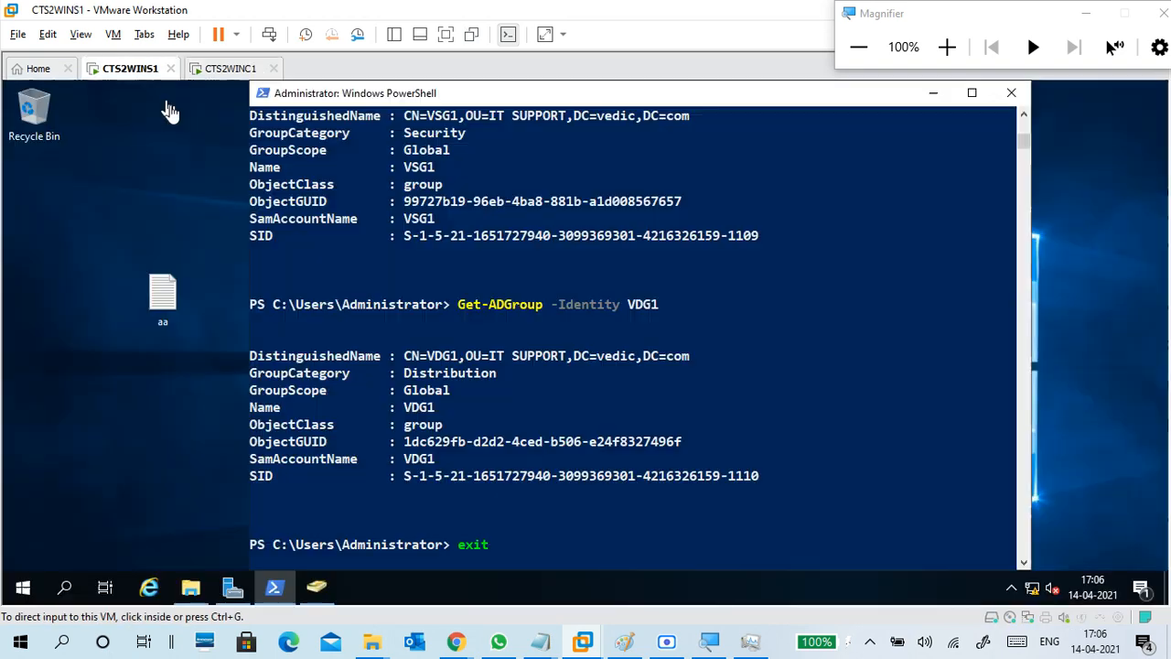
pyautogui.click(426, 389)
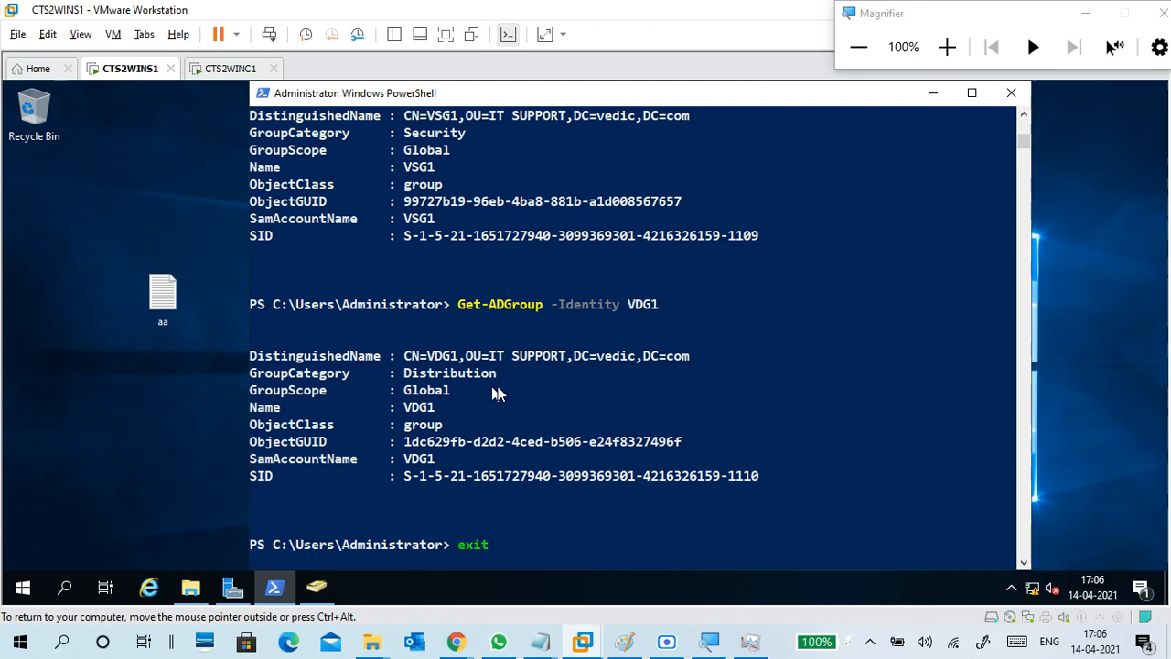
# Launch Group Policy Management from Server Manager's Tools menu on CTS2WINS1.
pyautogui.click(240, 586)
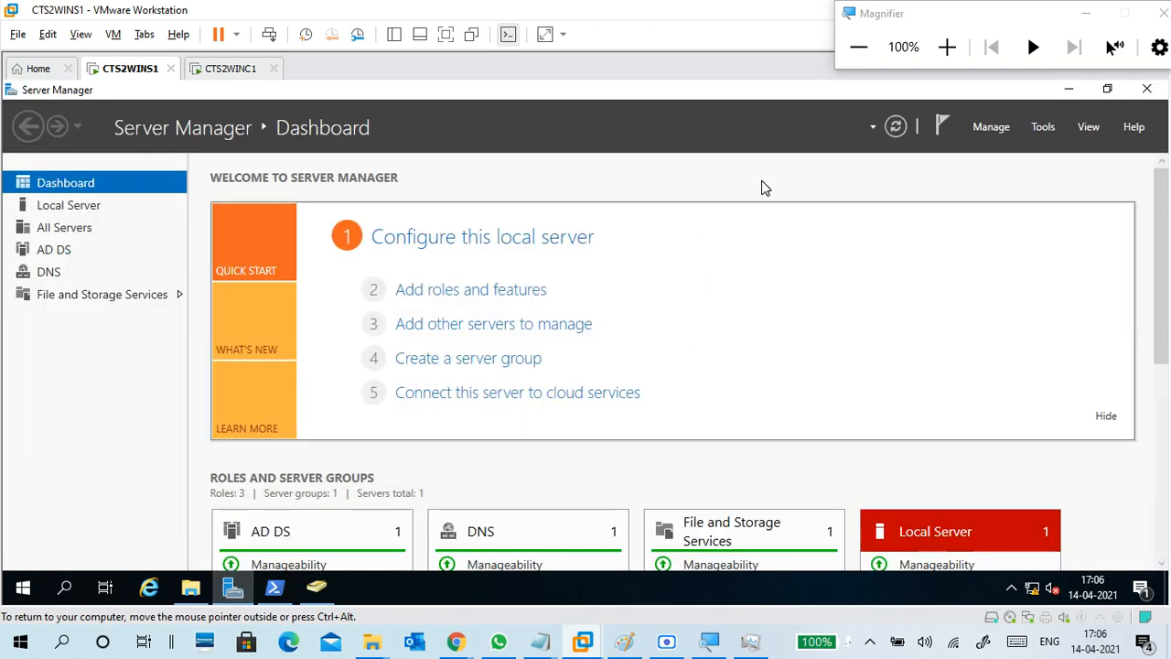
pyautogui.click(225, 68)
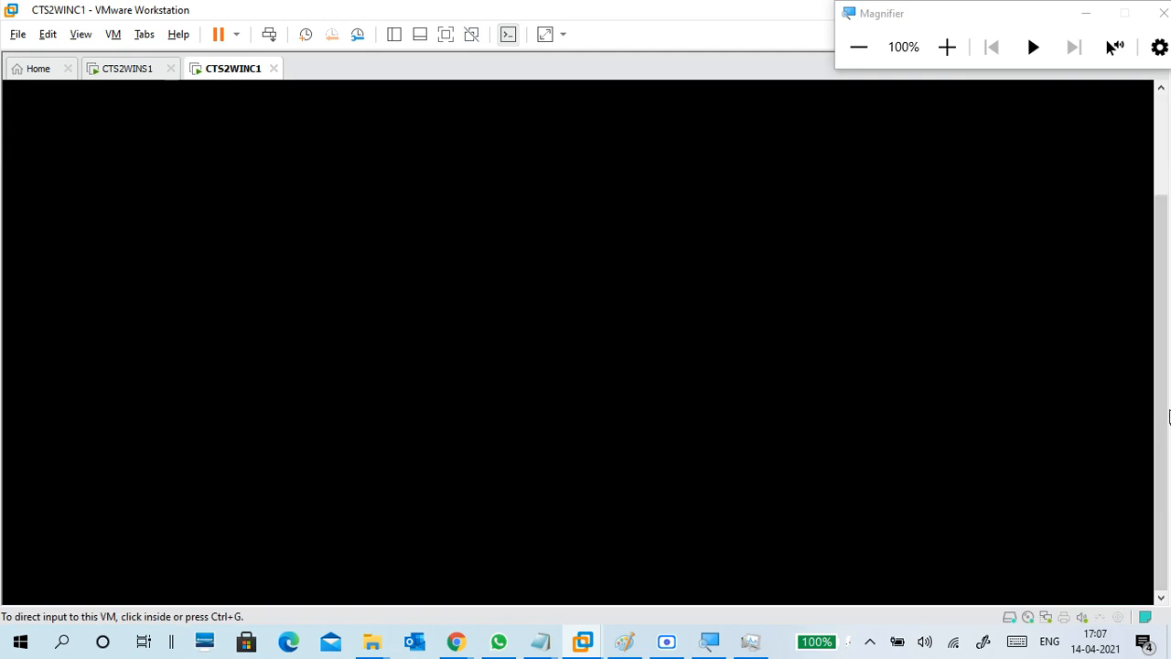
pyautogui.moveTo(1158, 393); pyautogui.dragTo(1139, 238)
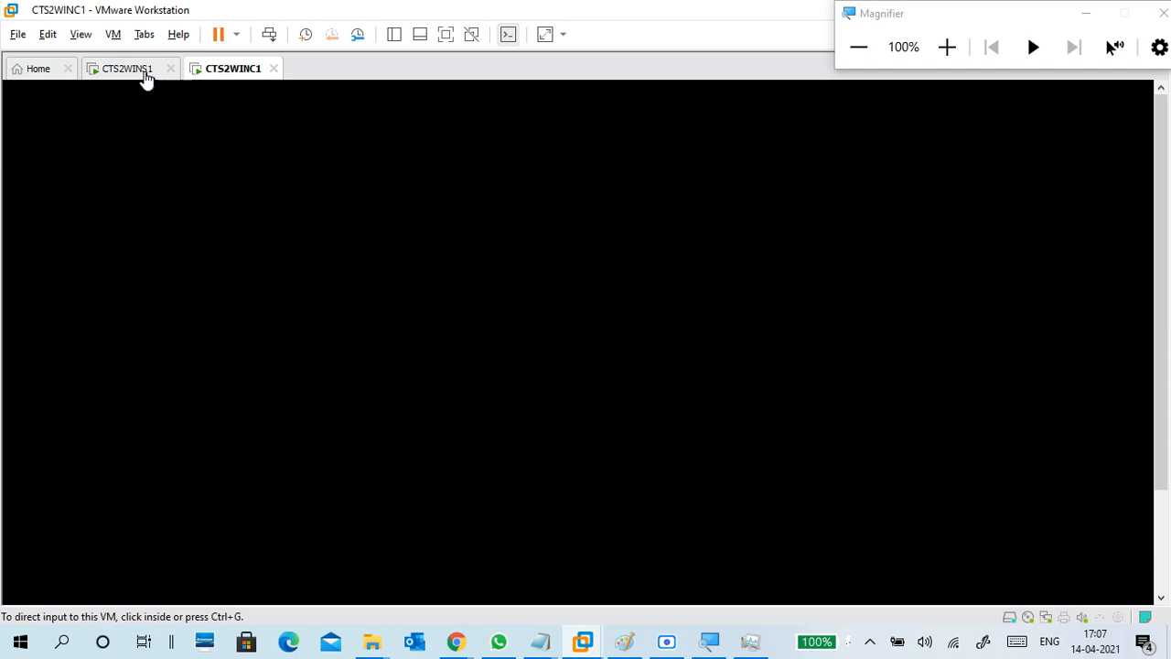
pyautogui.click(131, 69)
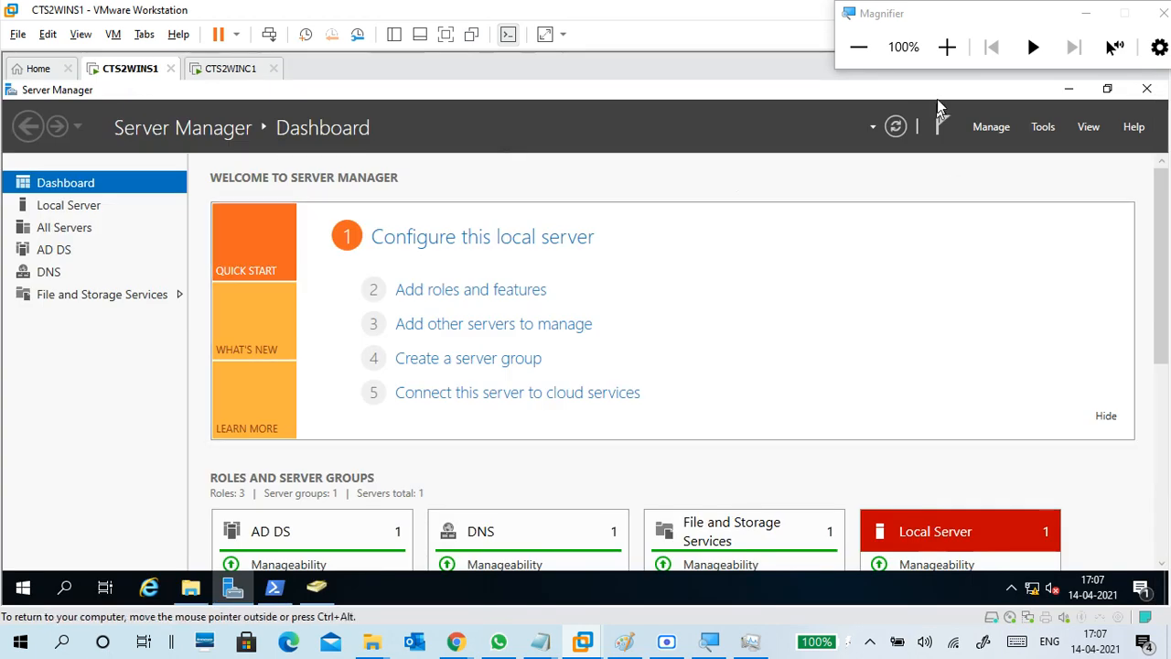
pyautogui.click(947, 47)
pyautogui.click(947, 47)
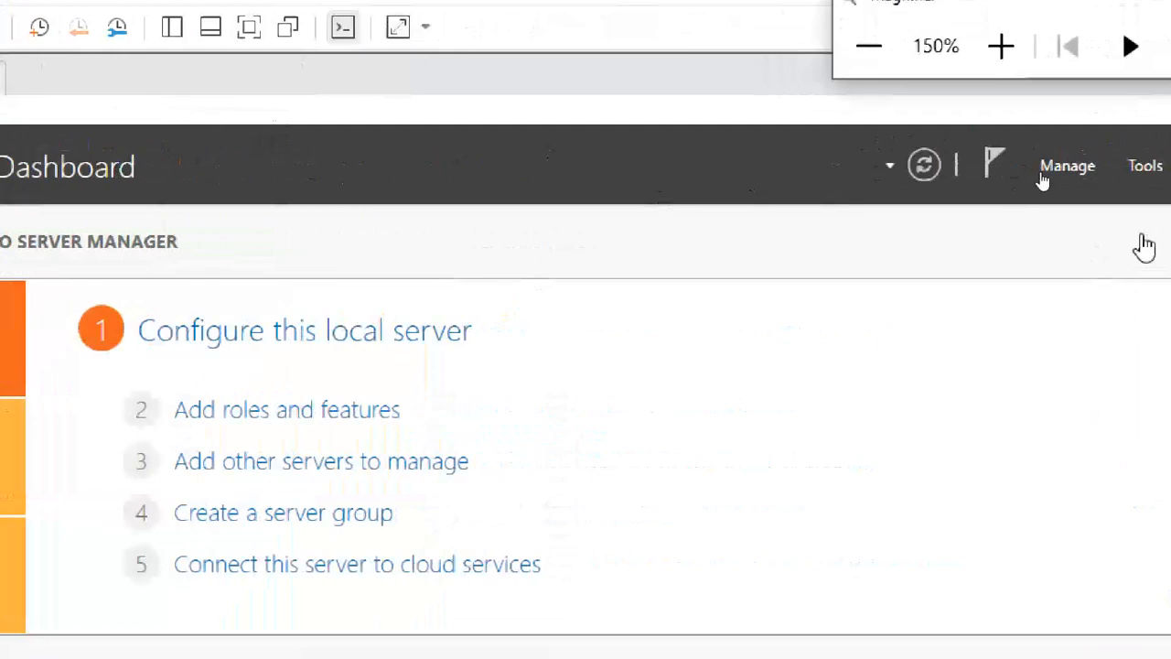
pyautogui.click(978, 167)
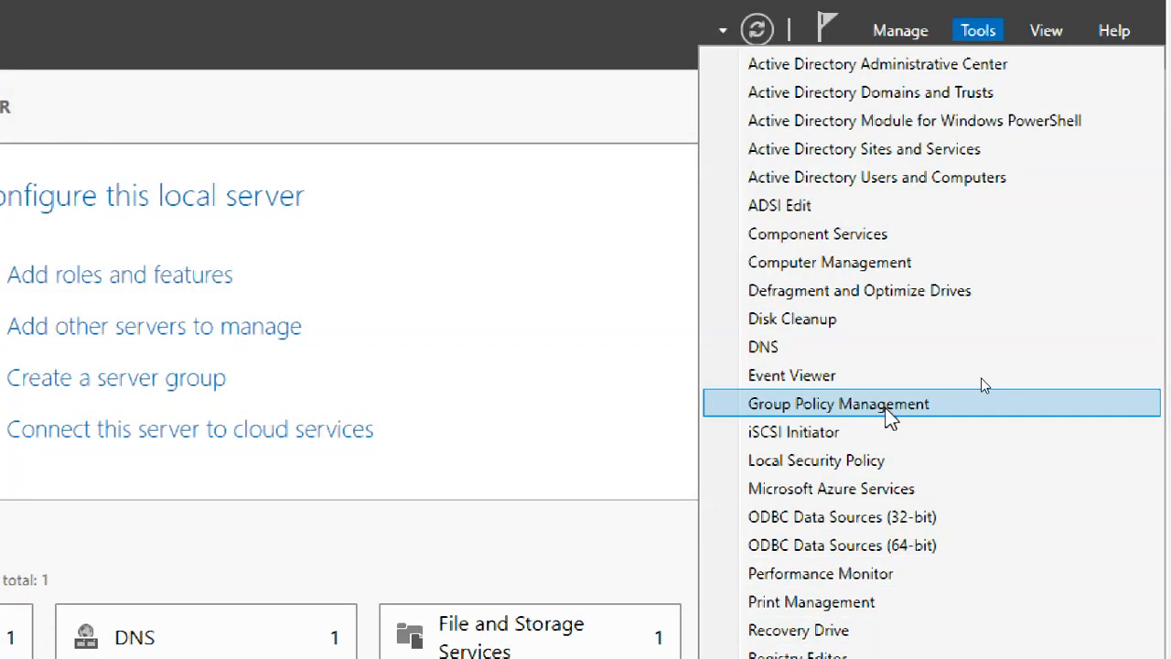
pyautogui.click(885, 407)
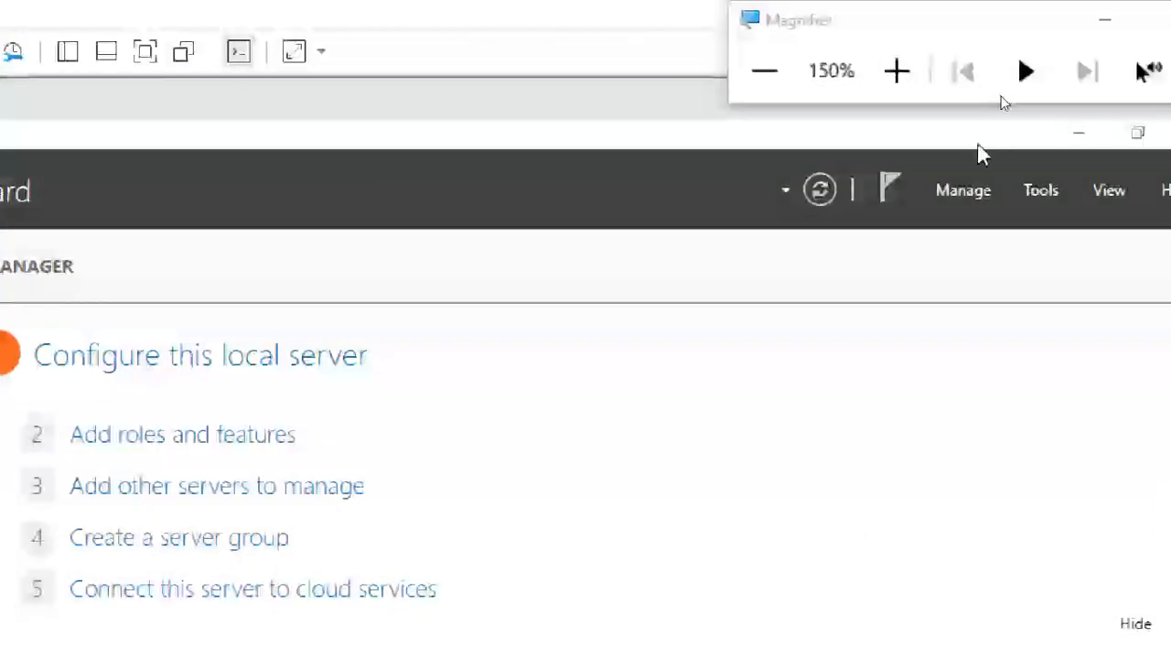
# Minimize Server Manager and maximize the Group Policy Management window.
pyautogui.click(1076, 135)
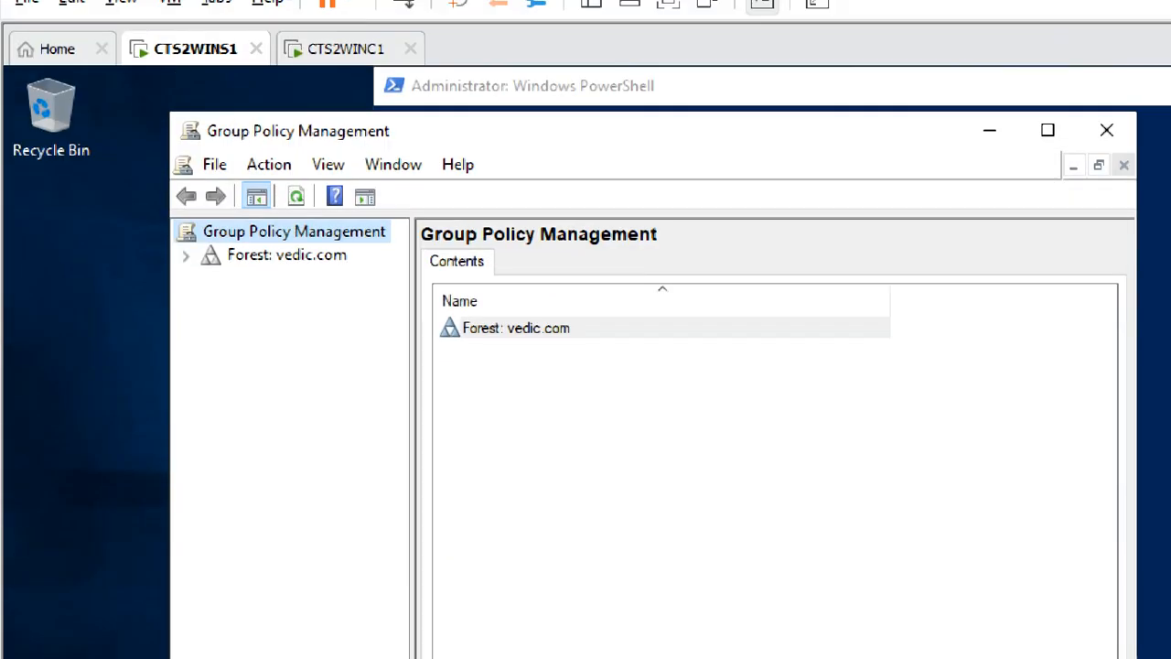
pyautogui.moveTo(351, 134); pyautogui.dragTo(342, 121)
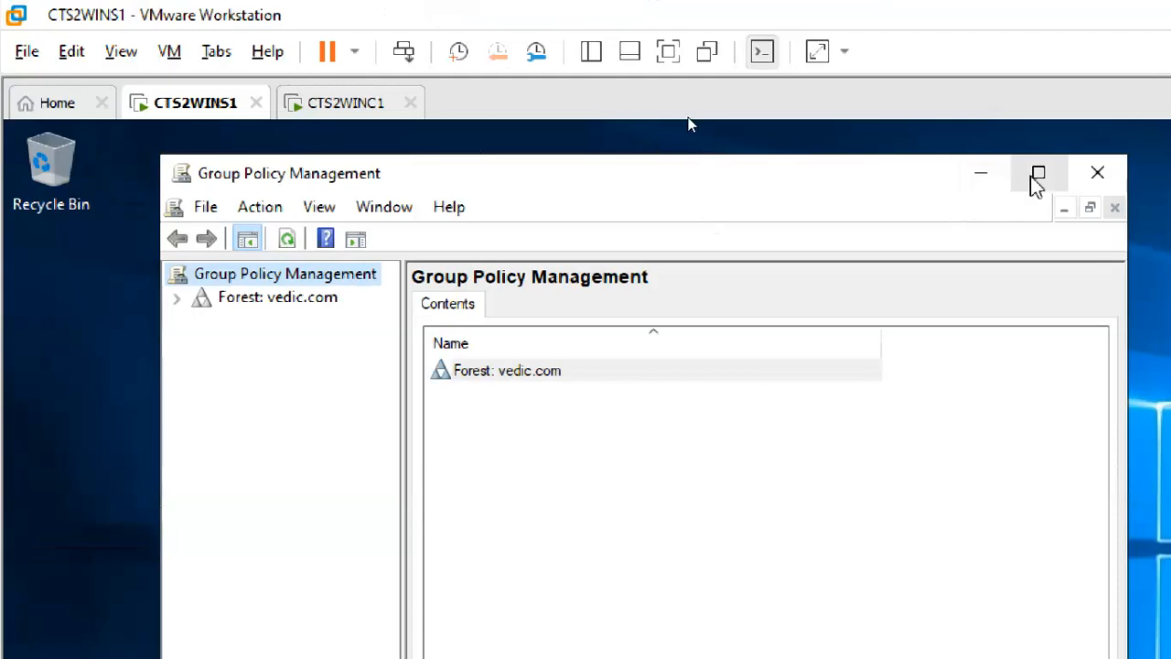
pyautogui.click(1037, 177)
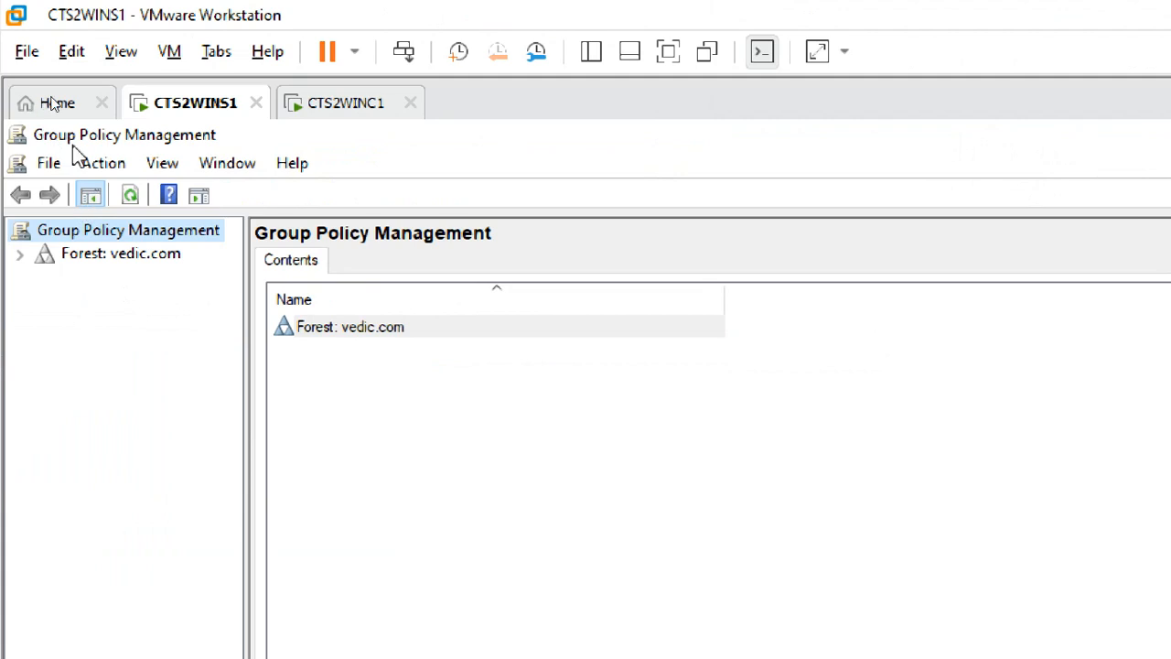
# Expand Forest: vedic.com > Domains > vedic.com and widen the tree pane.
pyautogui.click(128, 258)
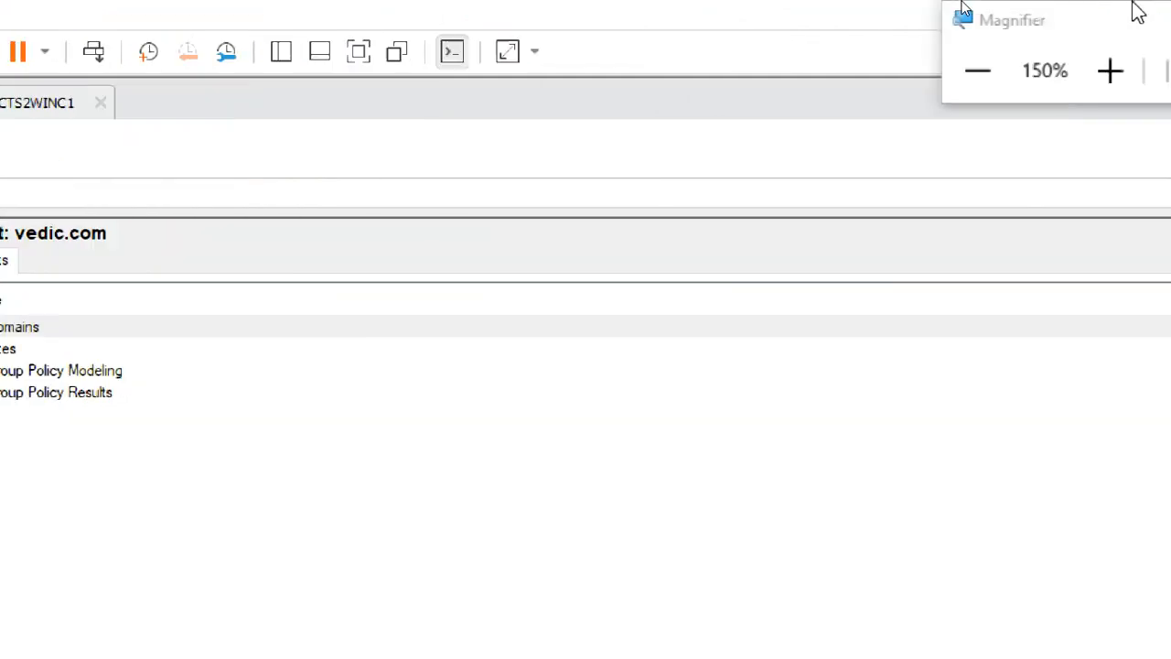
pyautogui.moveTo(1074, 13); pyautogui.dragTo(673, 126)
pyautogui.click(710, 194)
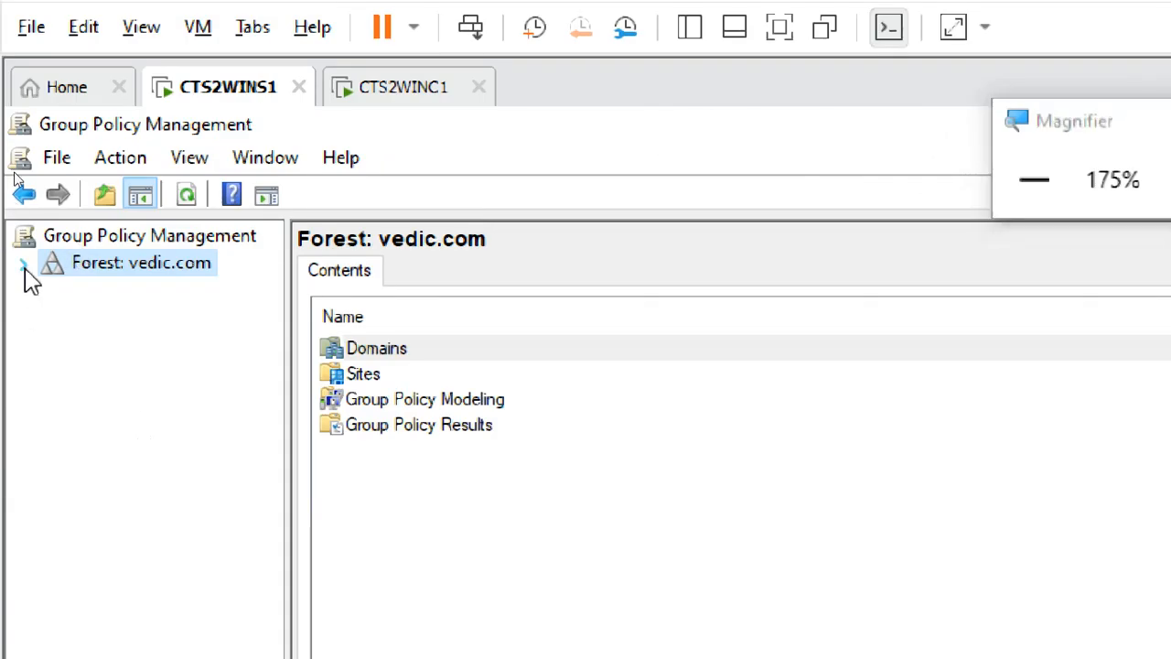
pyautogui.click(22, 264)
pyautogui.click(53, 291)
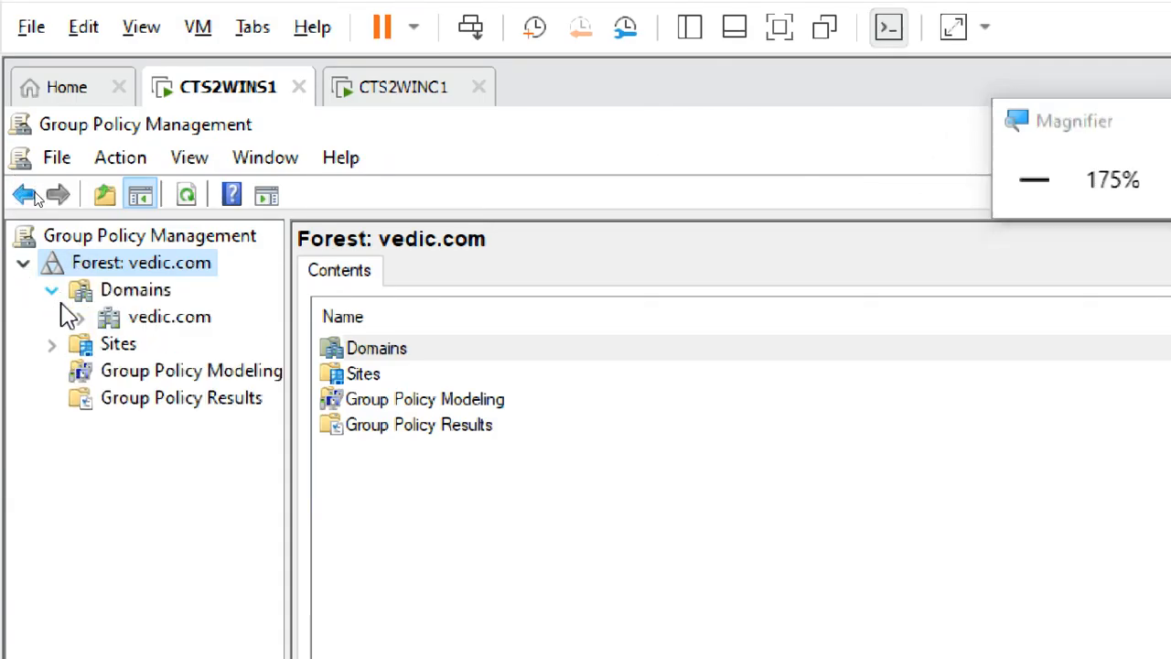
pyautogui.click(80, 317)
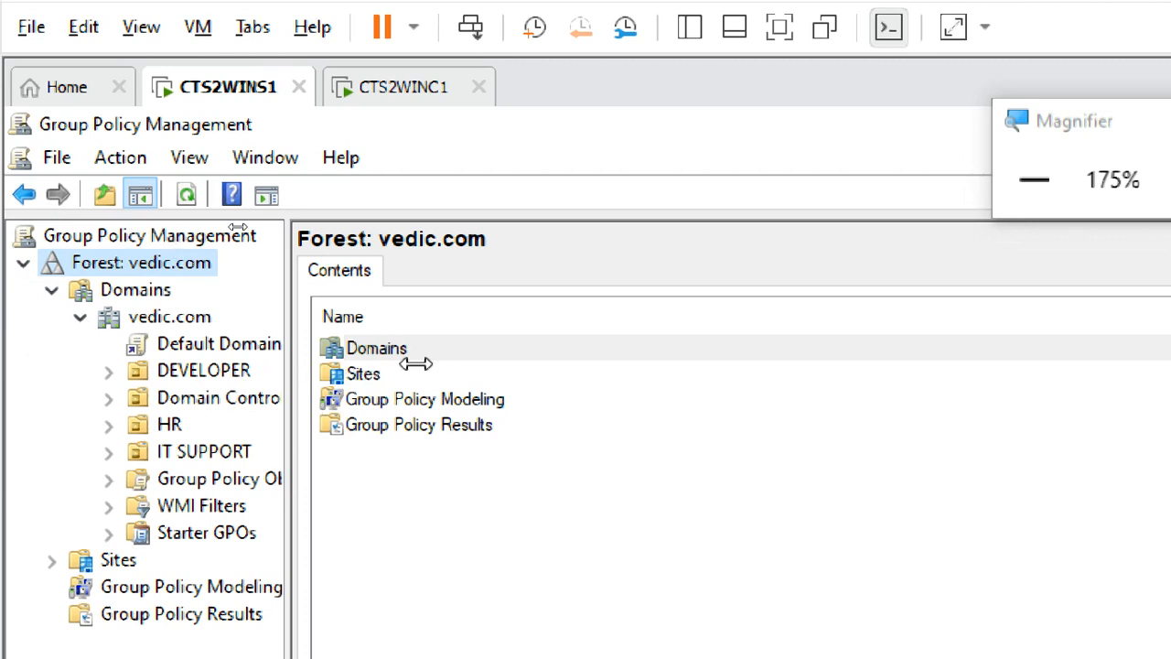
pyautogui.moveTo(416, 364); pyautogui.dragTo(421, 364)
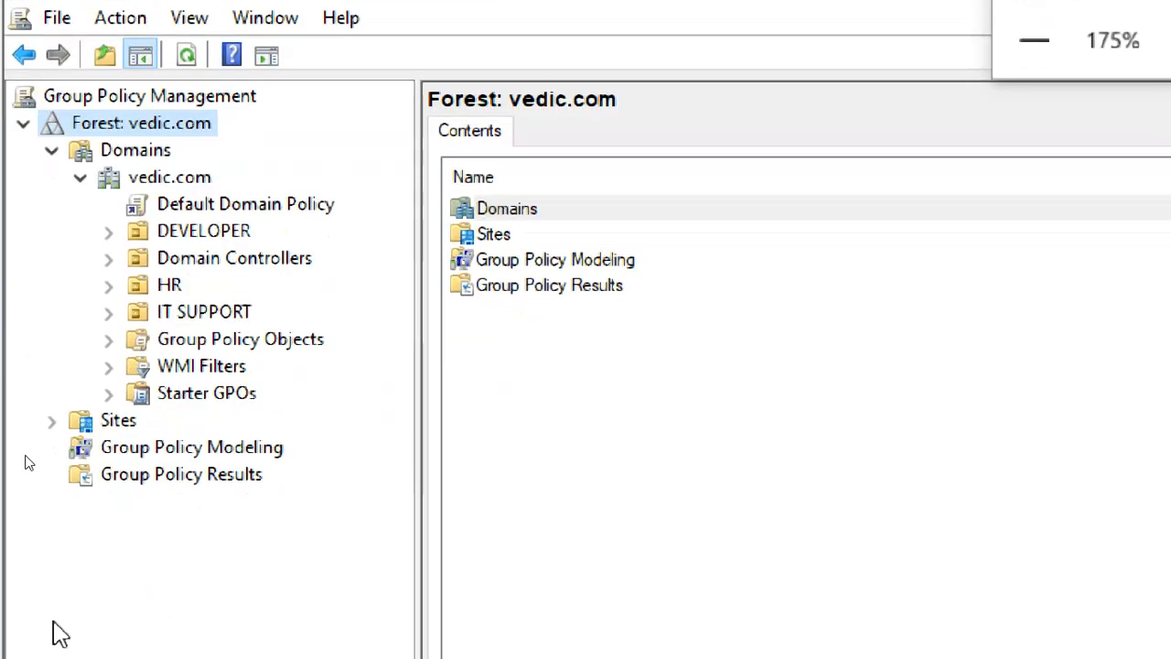
# Browse the OUs, then the WMI Filters, Starter GPOs, Sites, Modeling and Results nodes.
pyautogui.click(202, 236)
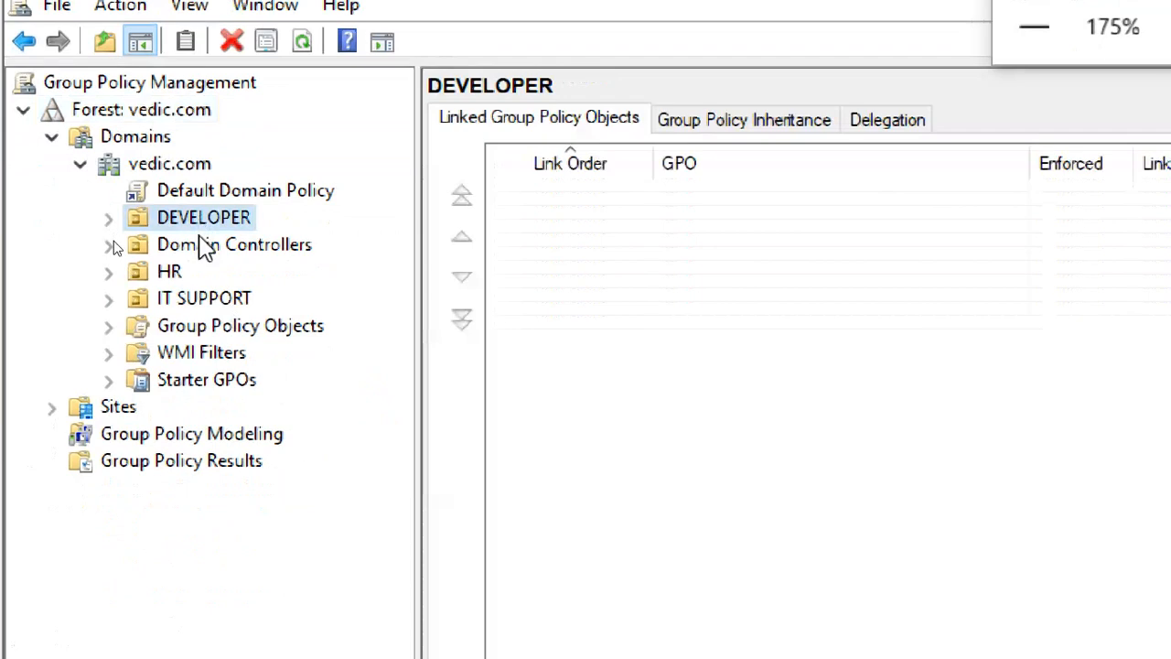
pyautogui.click(208, 247)
pyautogui.click(98, 272)
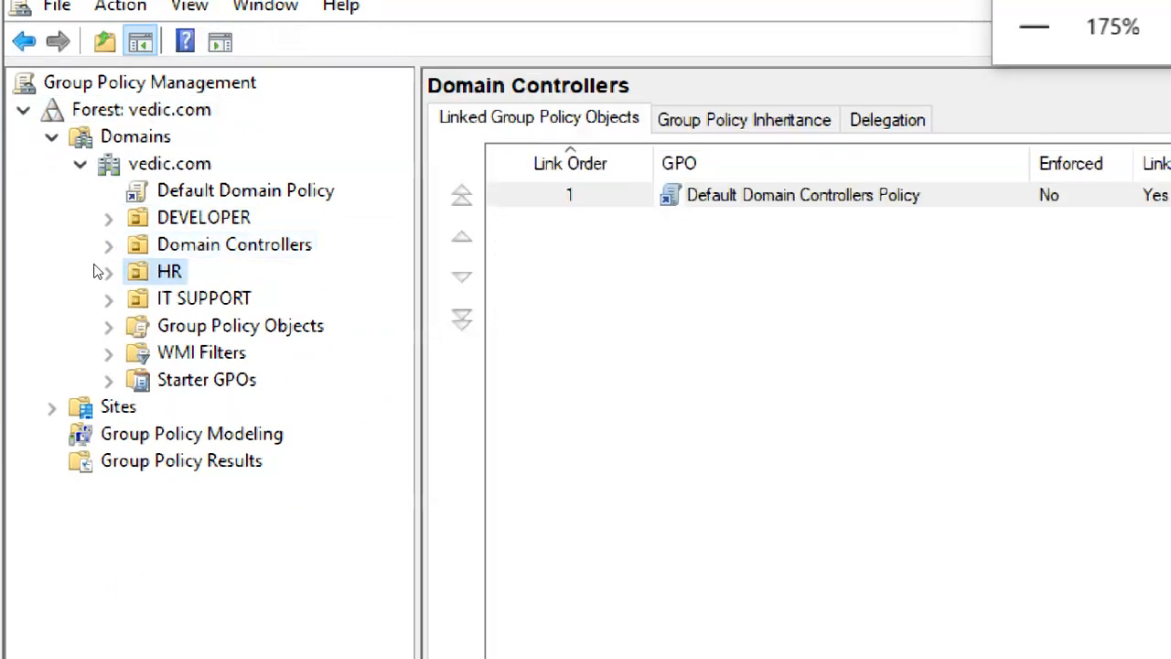
pyautogui.click(189, 310)
pyautogui.click(179, 328)
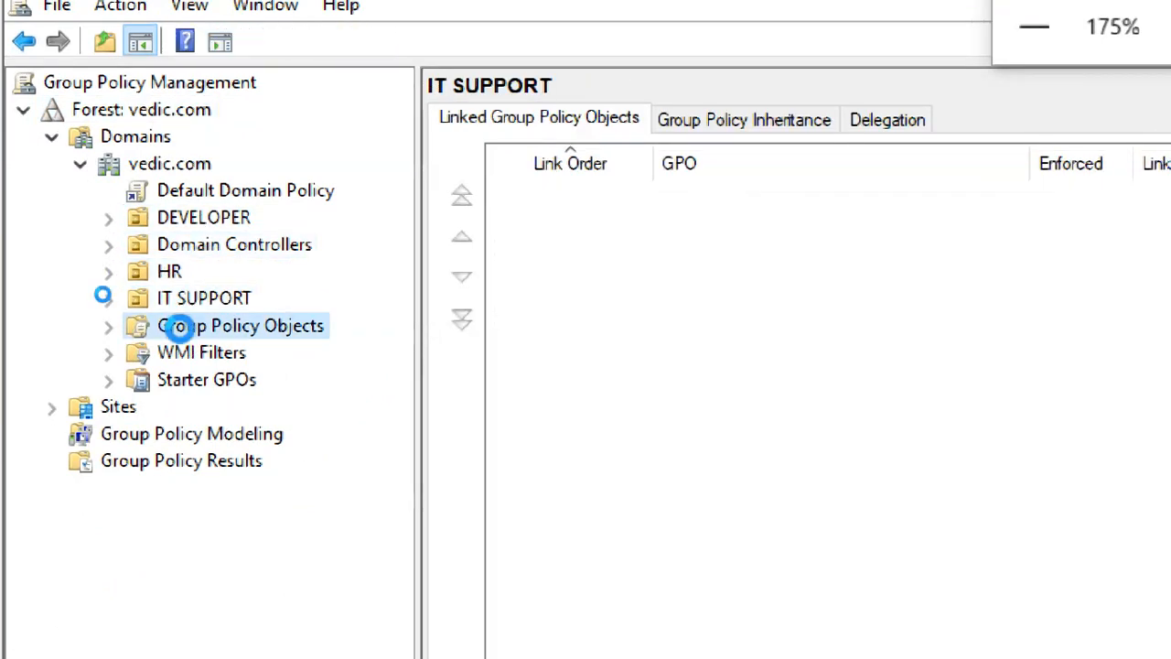
pyautogui.click(191, 354)
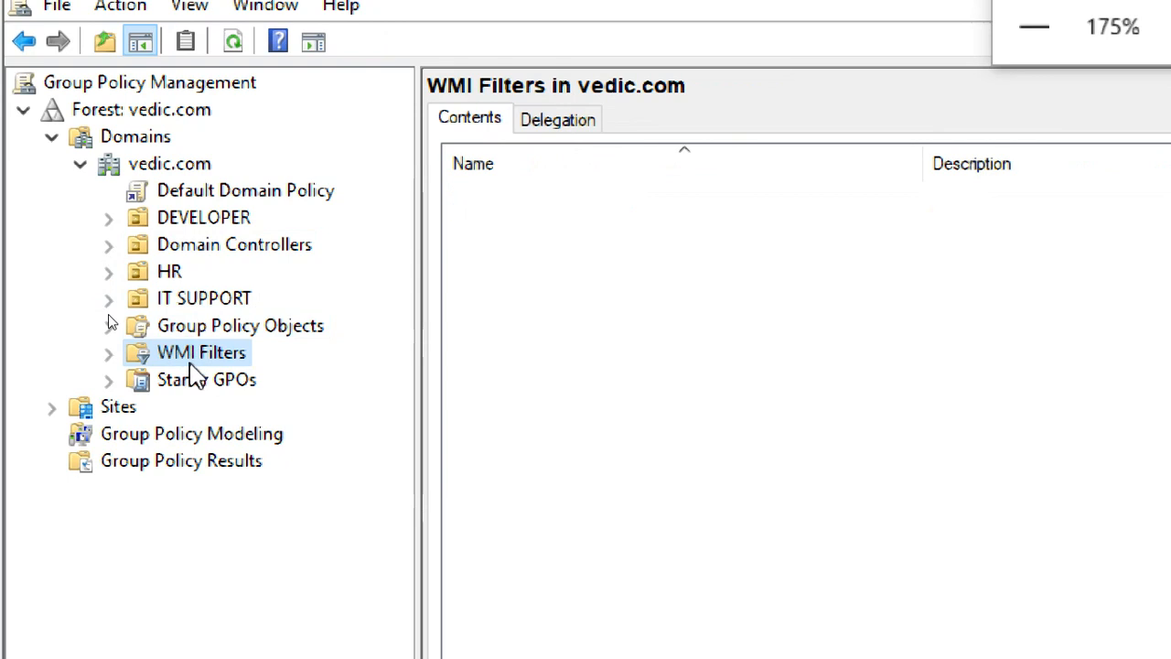
pyautogui.click(193, 385)
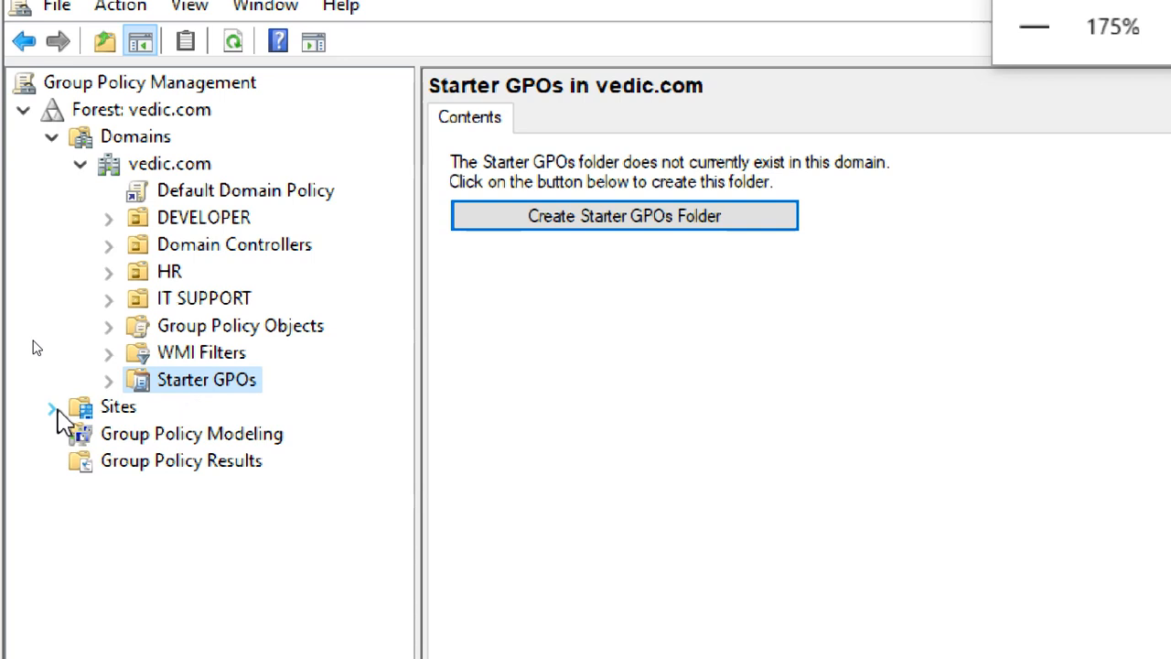
pyautogui.click(116, 412)
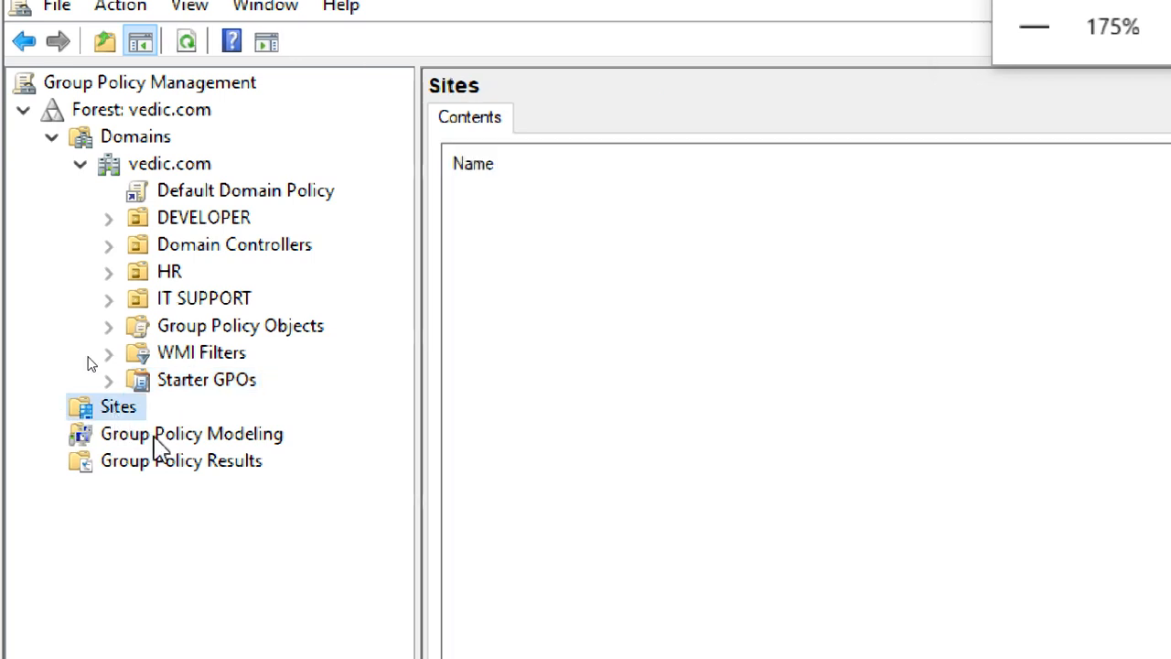
pyautogui.click(192, 437)
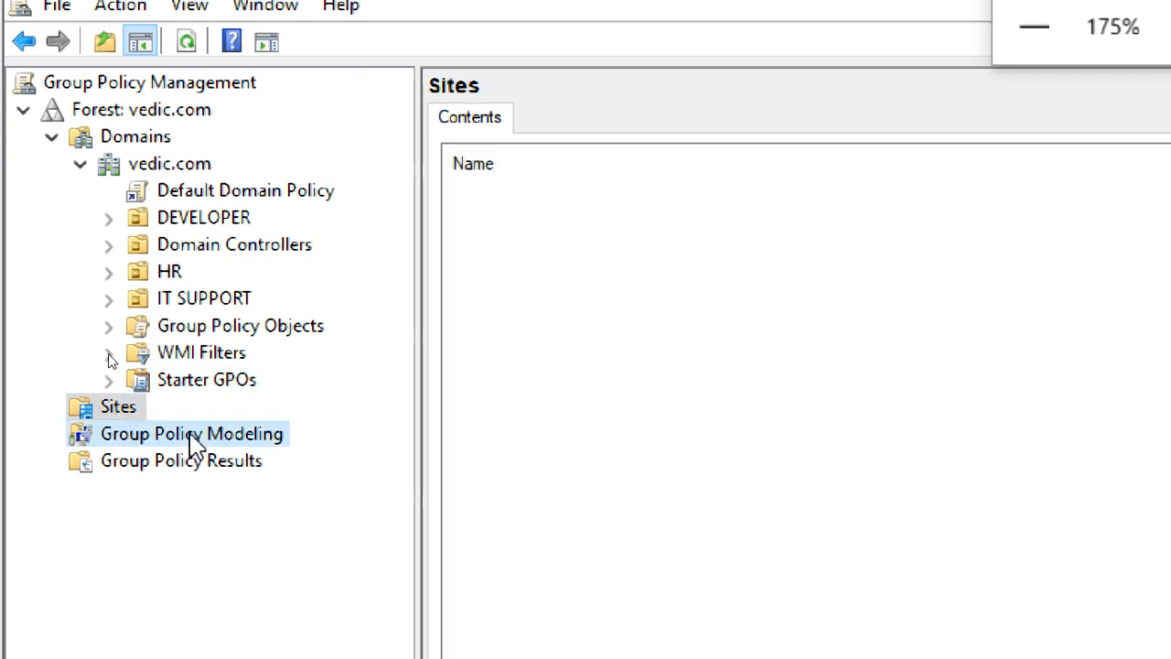
pyautogui.click(204, 467)
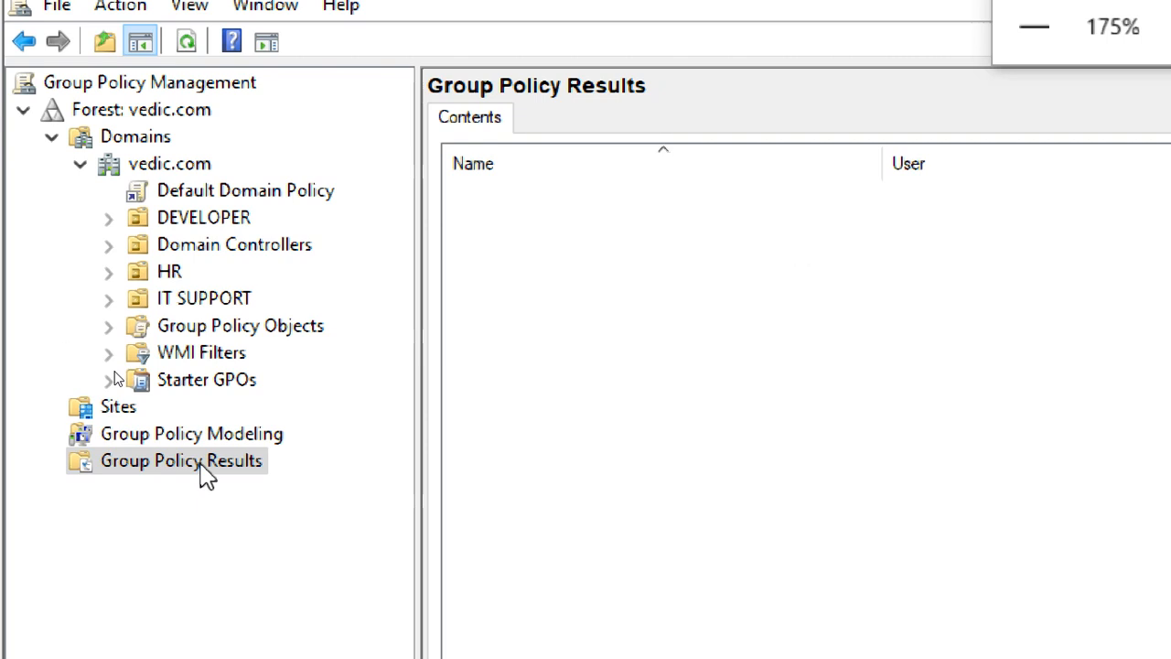
pyautogui.click(207, 381)
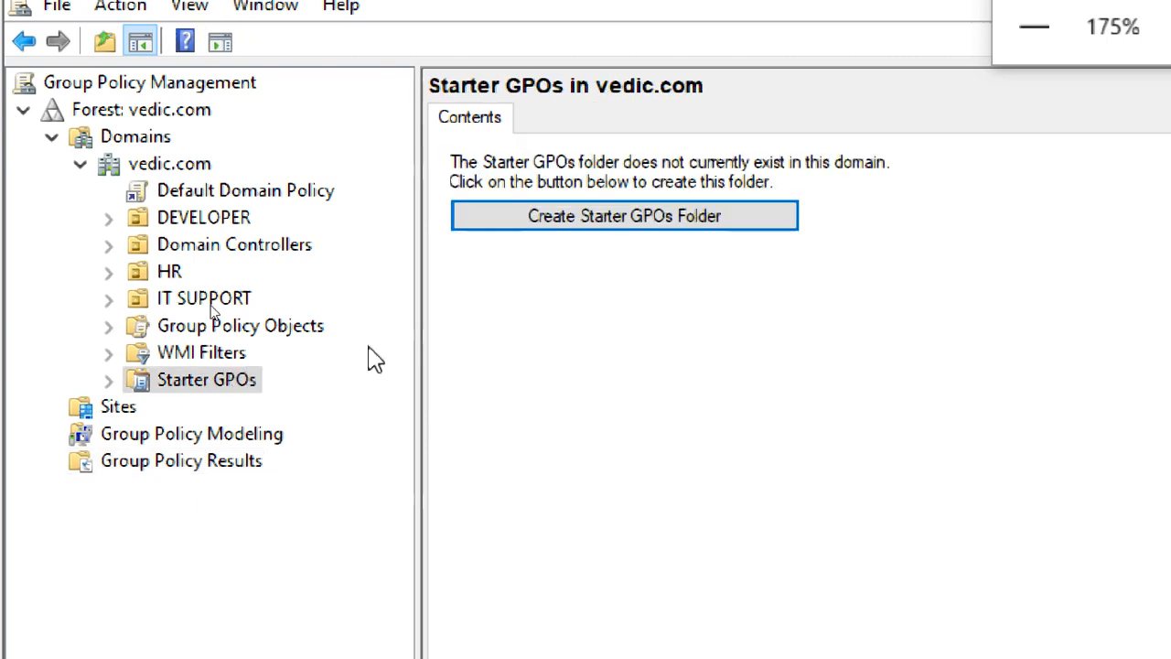
# List the domain's Group Policy Objects, then check GPOs linked to DEVELOPER, HR and IT SUPPORT.
pyautogui.click(282, 329)
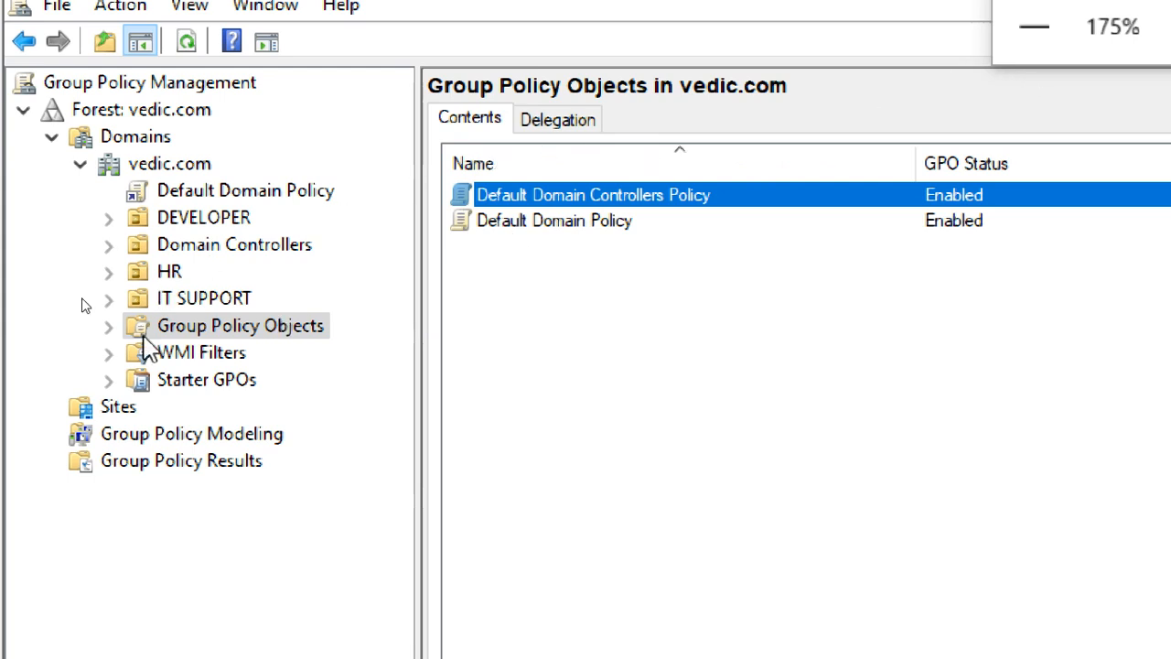
pyautogui.click(194, 334)
pyautogui.click(205, 221)
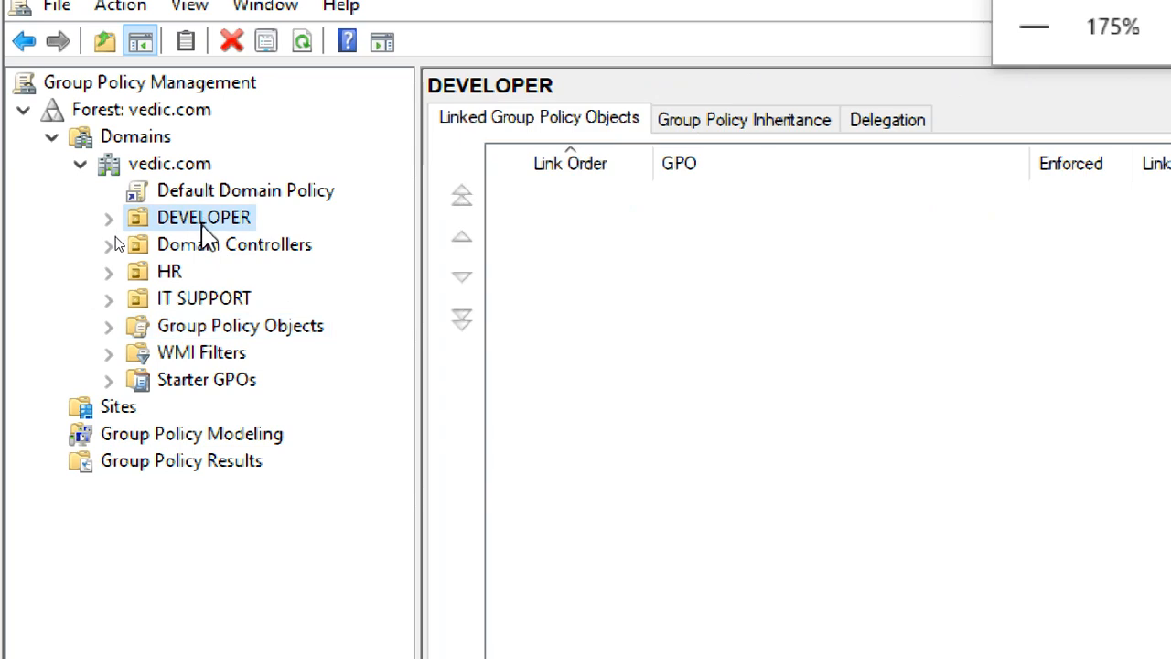
pyautogui.click(183, 270)
pyautogui.click(208, 304)
# In ADUC, view the HR, IT SUPPORT, DEVELOPER, JAVA, DOTNET and PYTHON OUs.
pyautogui.click(199, 247)
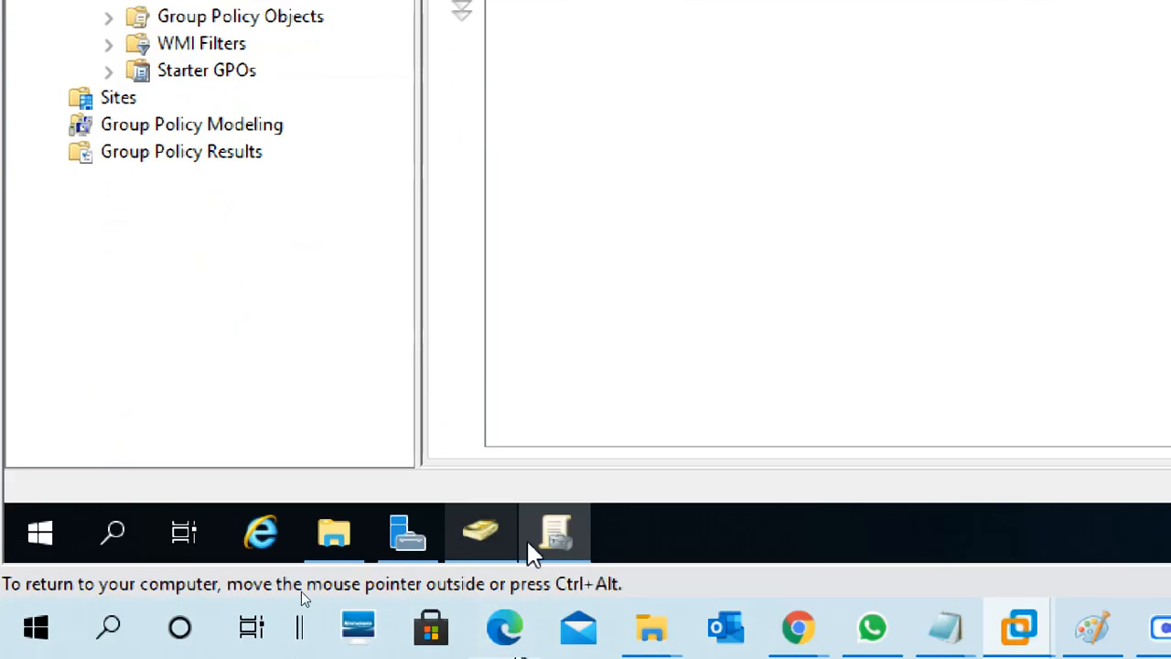
pyautogui.click(478, 534)
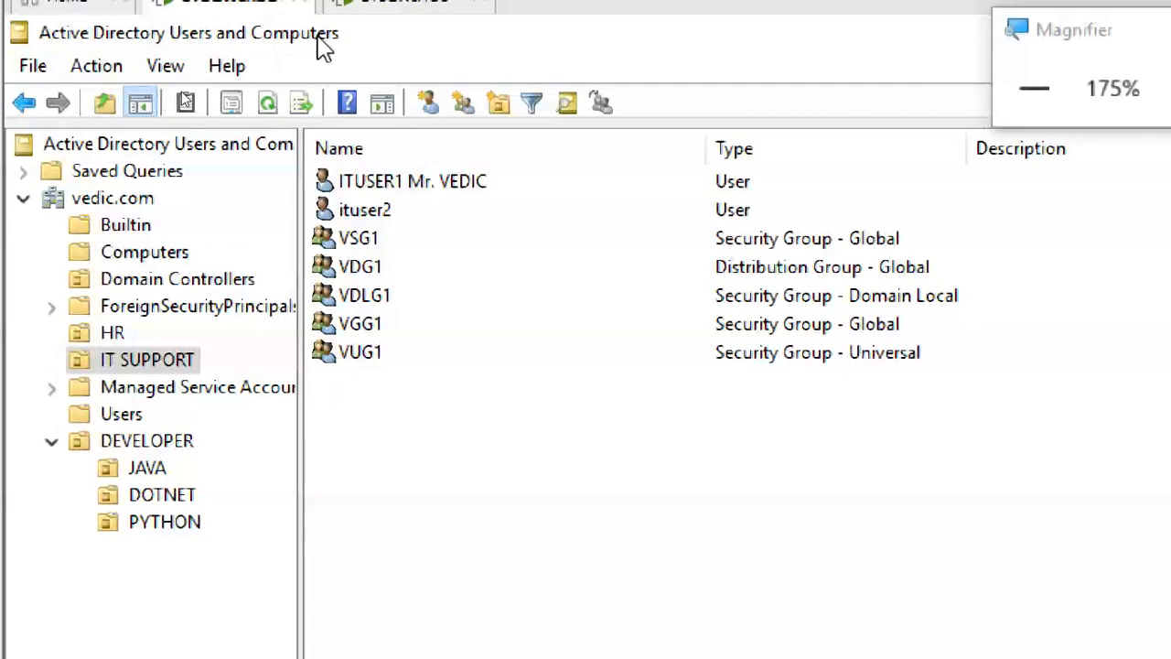
pyautogui.click(128, 199)
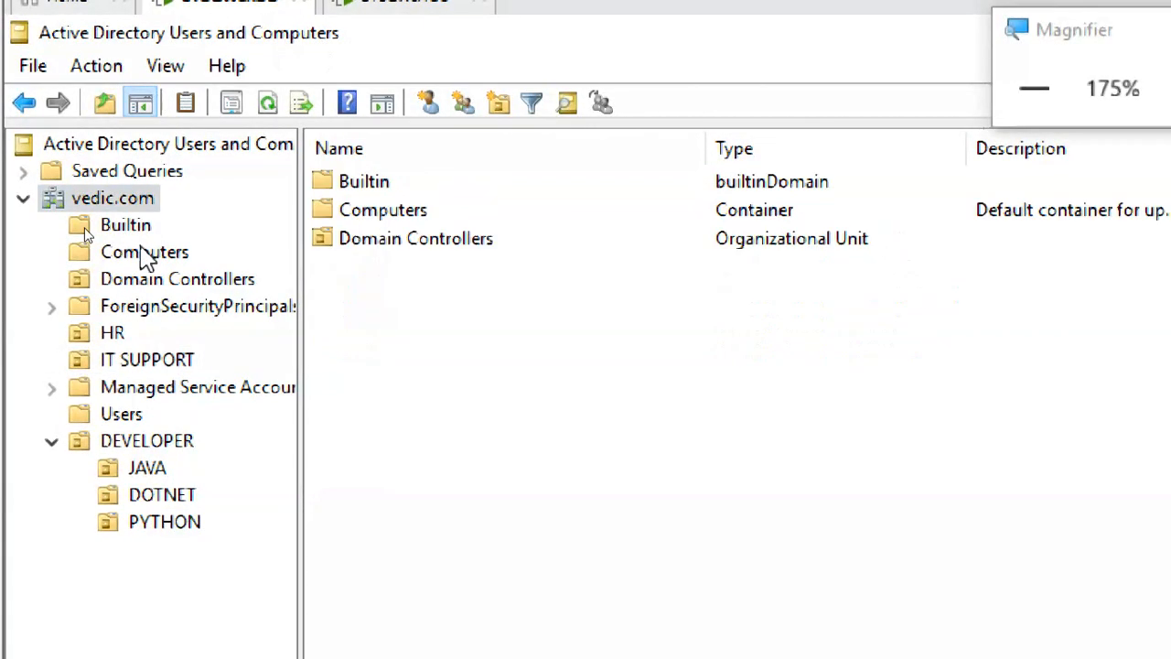
pyautogui.click(114, 334)
pyautogui.click(146, 362)
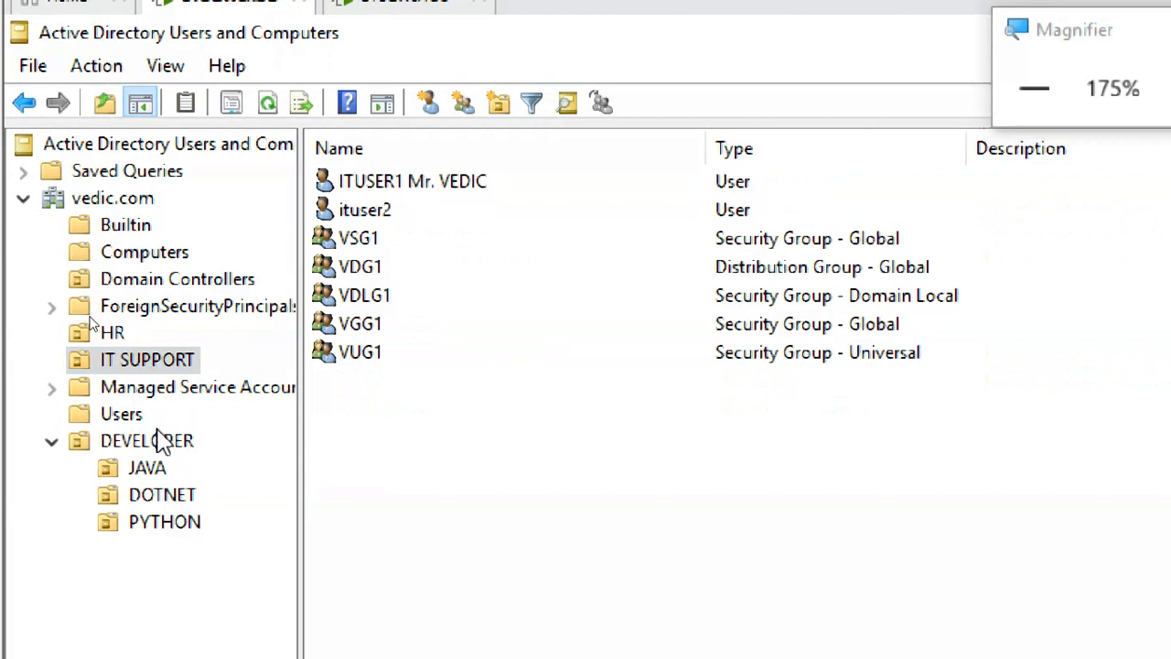
pyautogui.click(161, 447)
pyautogui.click(157, 471)
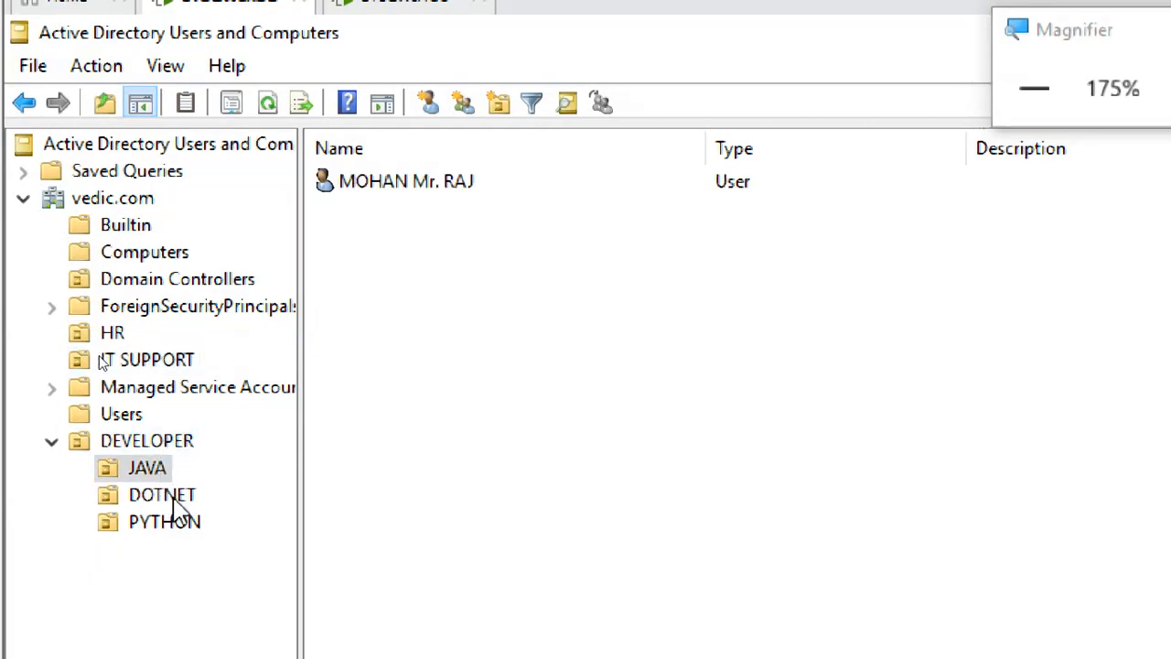
pyautogui.click(171, 499)
pyautogui.click(167, 529)
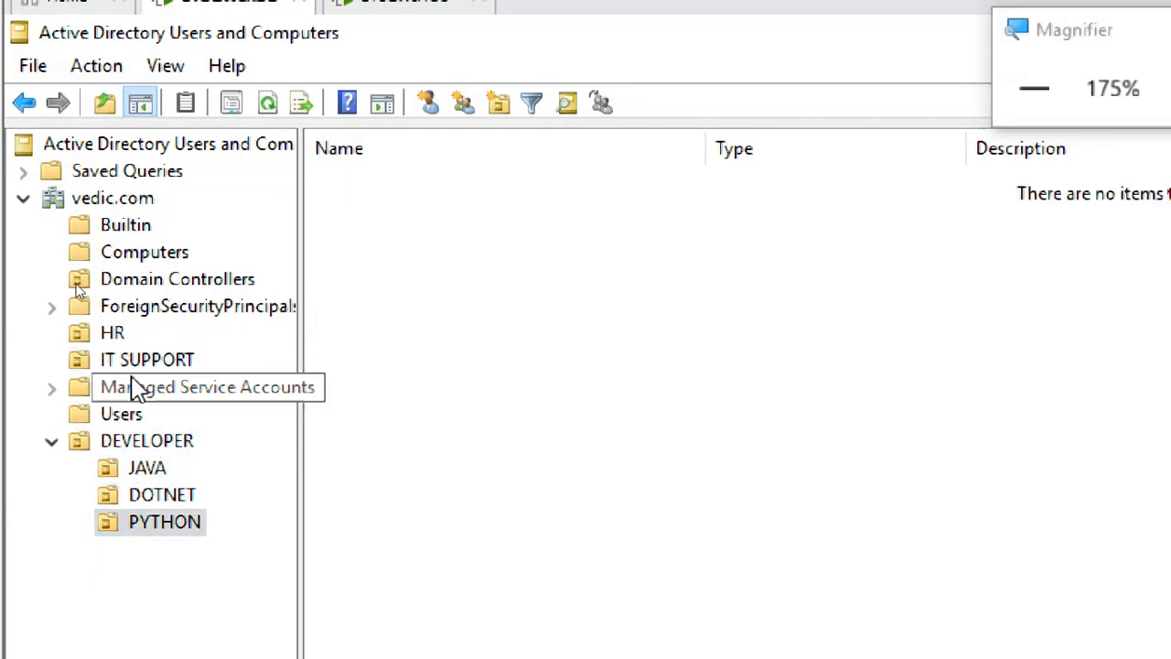
# View Domain Controllers, Builtin, Computers, Managed Service Accounts, ForeignSecurityPrincipals and Users containers.
pyautogui.click(174, 280)
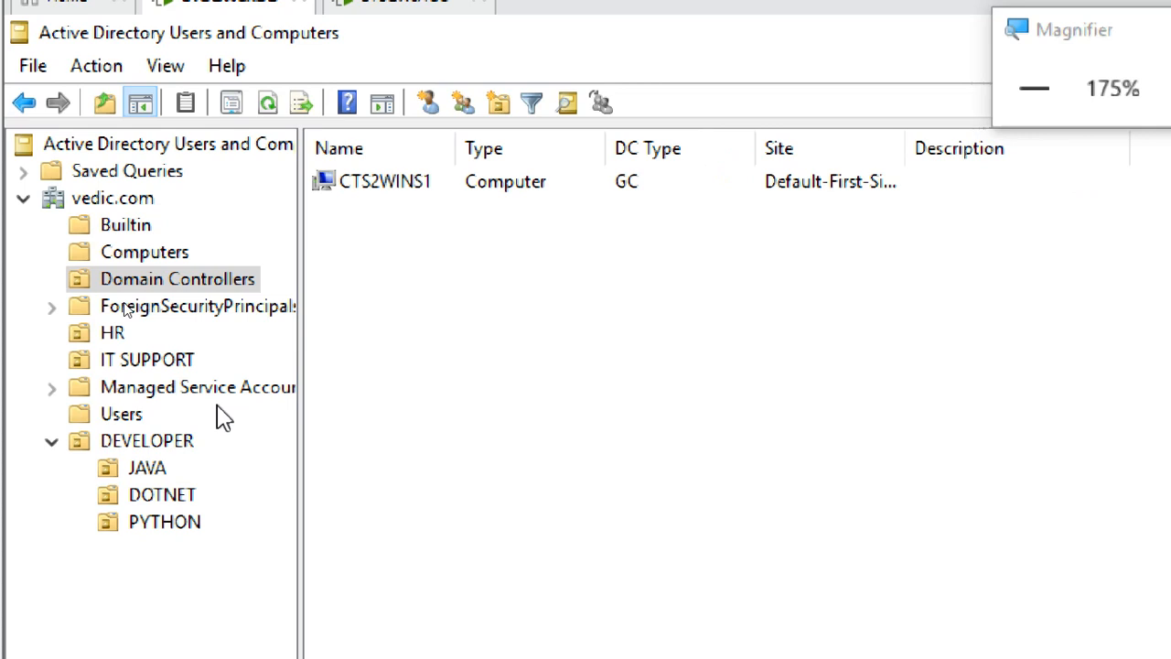
pyautogui.click(128, 227)
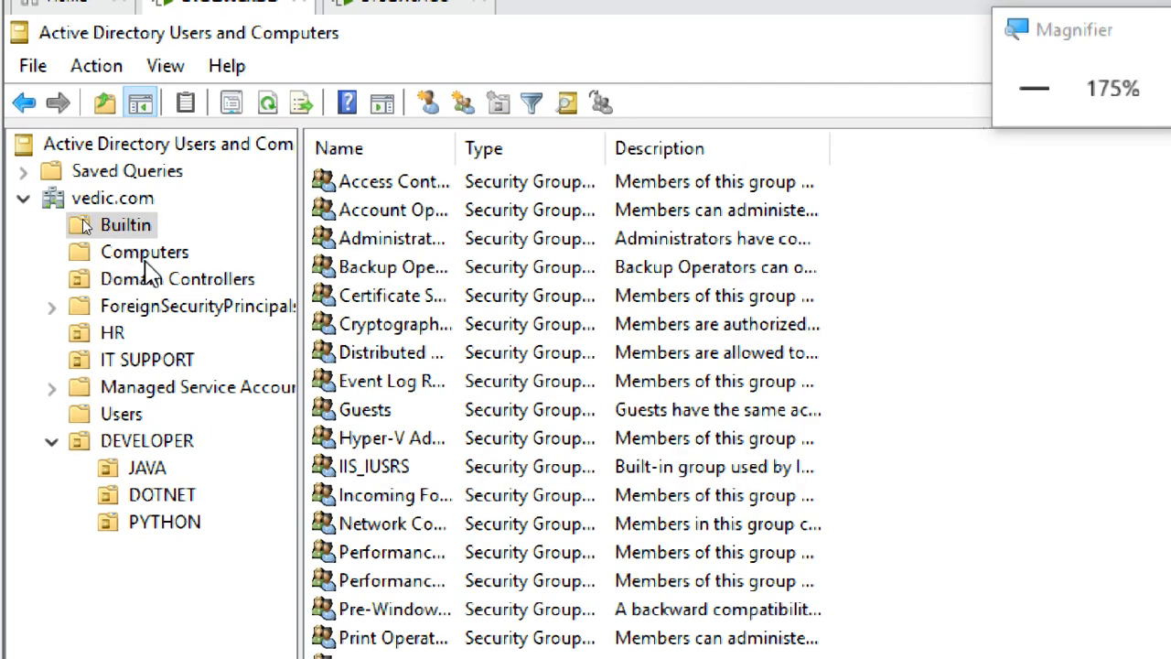
pyautogui.click(126, 249)
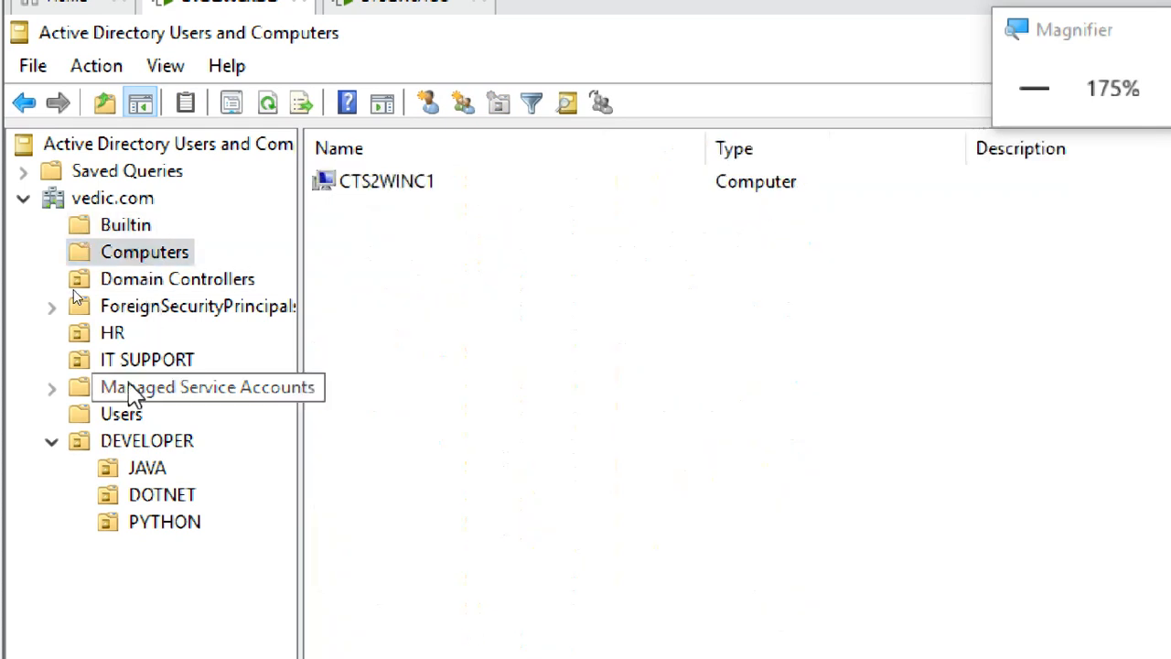
pyautogui.click(132, 389)
pyautogui.click(148, 307)
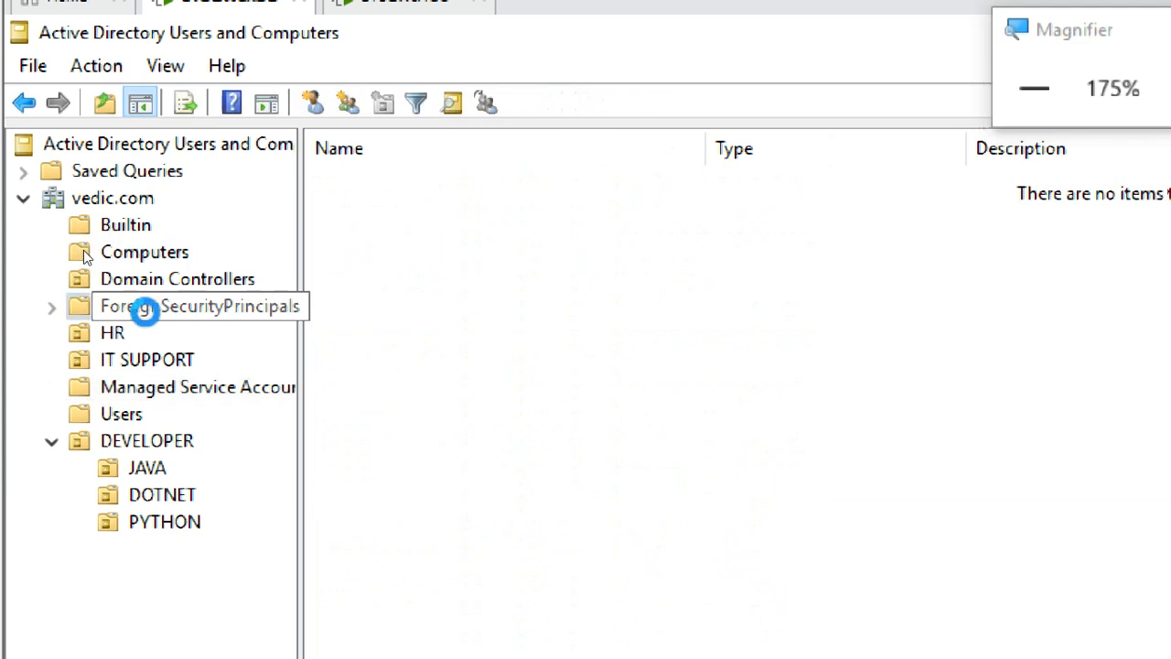
pyautogui.click(134, 419)
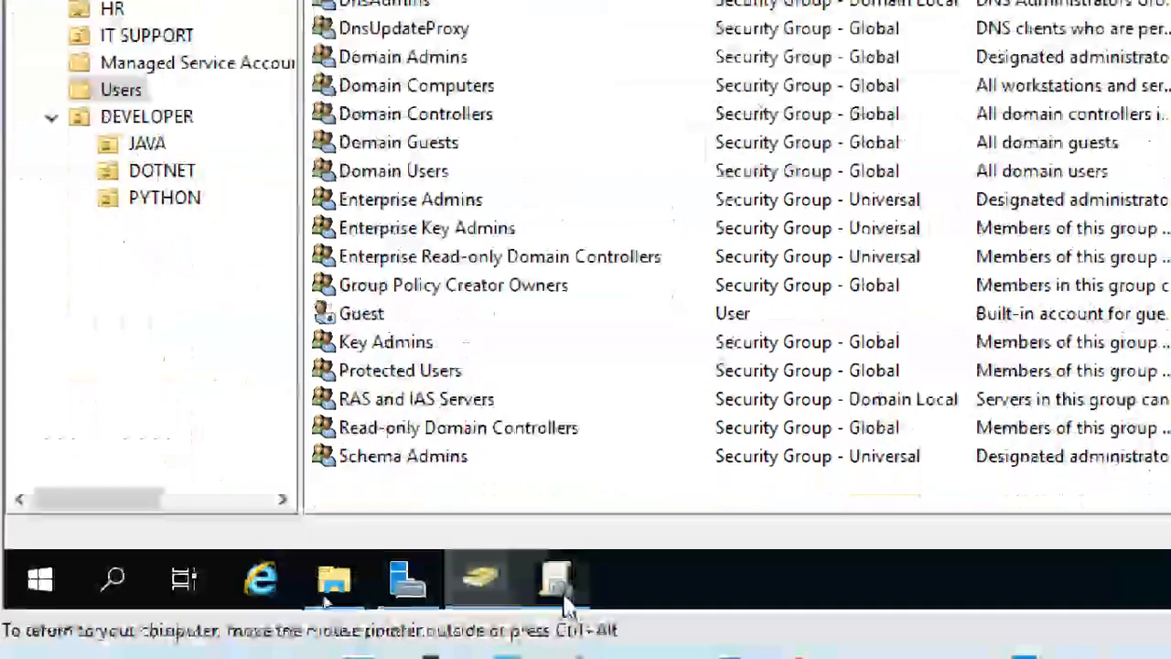
# Glance at Group Policy Management, then in ADUC collapse and re-expand the vedic.com tree.
pyautogui.click(560, 585)
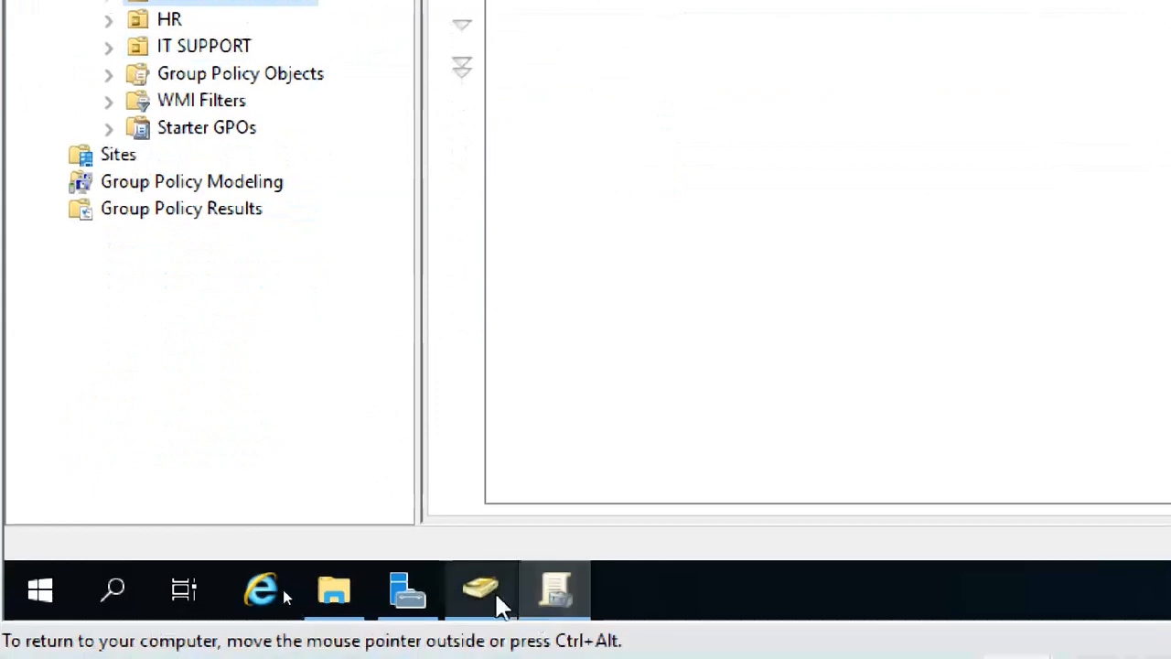
pyautogui.click(494, 590)
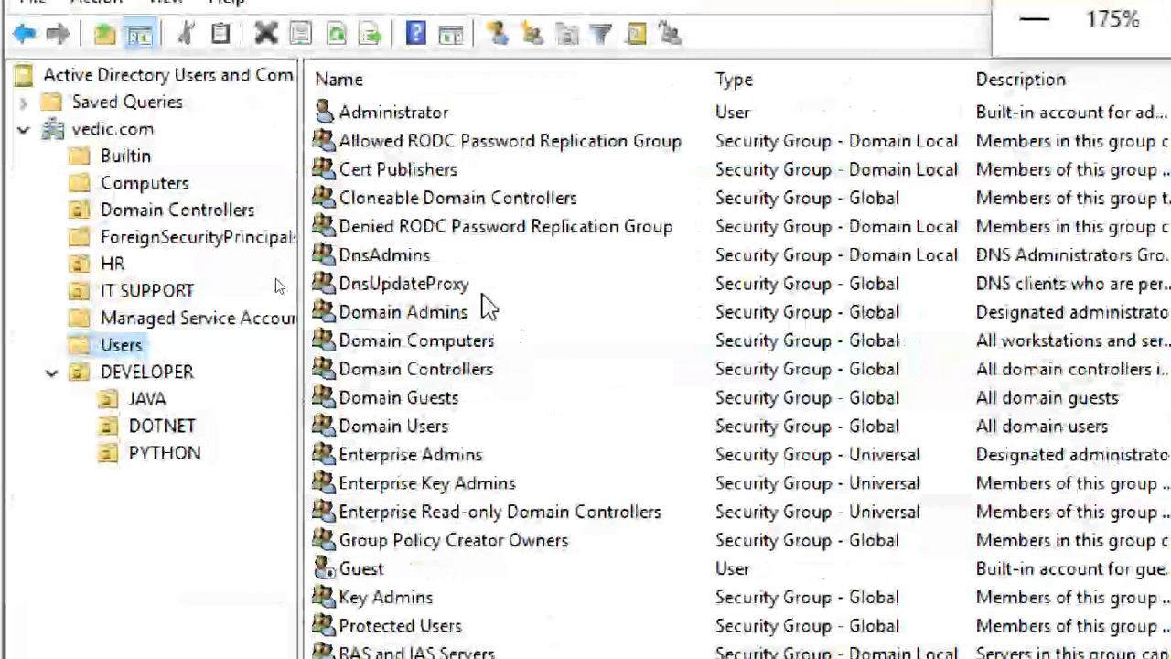
pyautogui.click(125, 157)
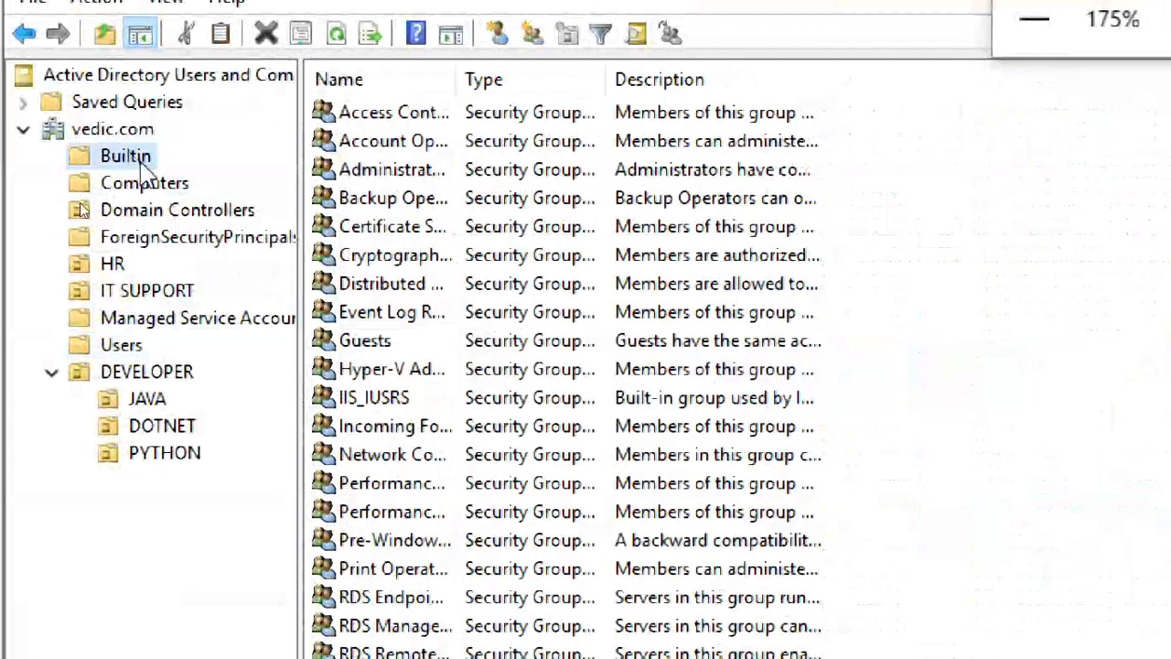
pyautogui.click(128, 130)
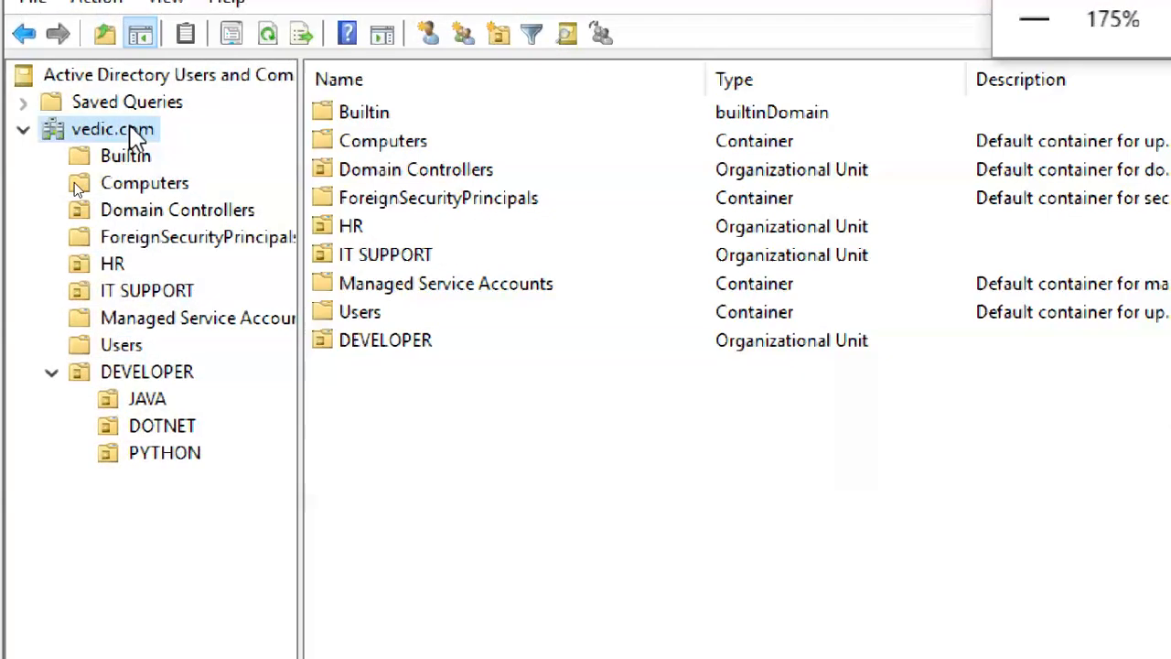
pyautogui.doubleClick(113, 131)
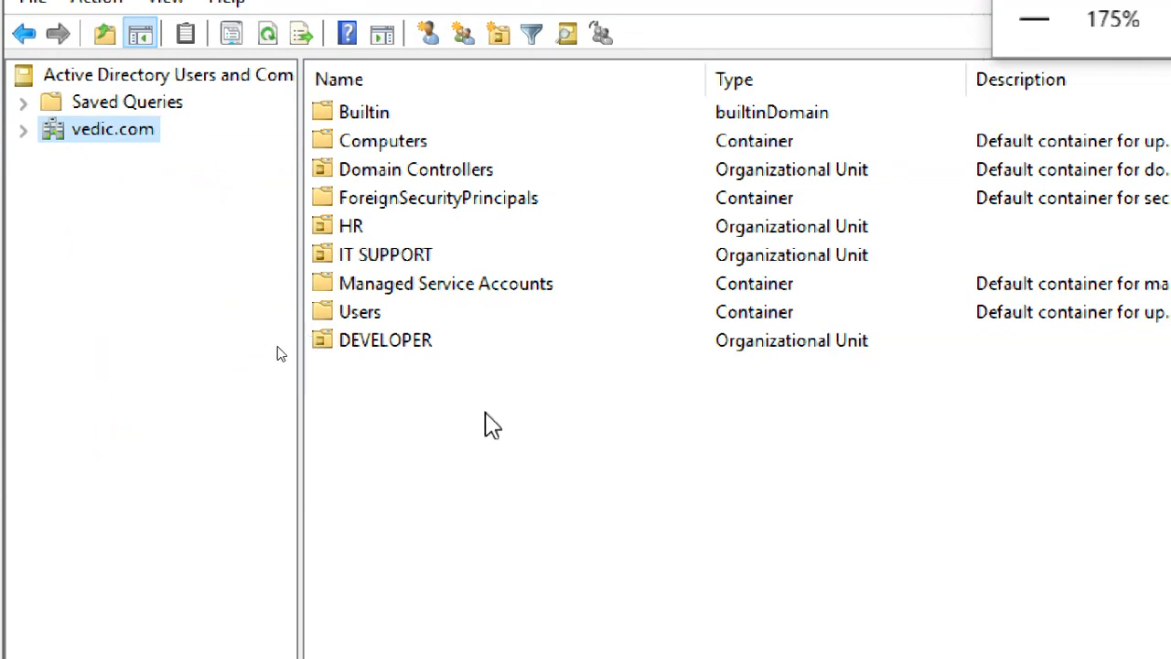
pyautogui.click(392, 395)
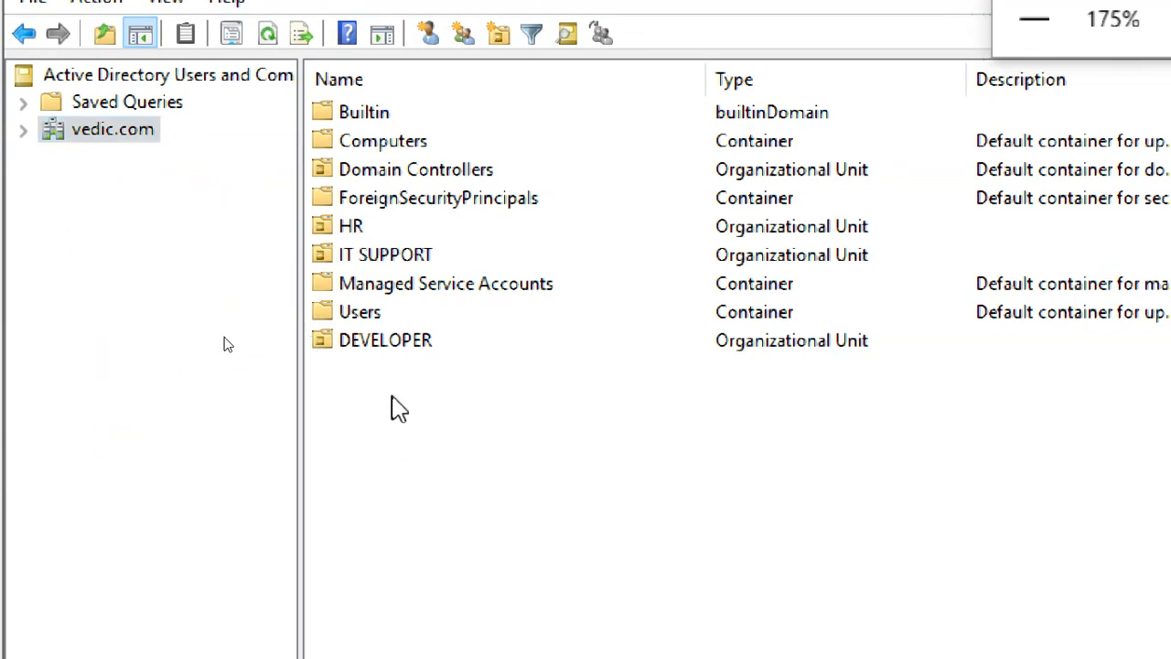
pyautogui.click(22, 131)
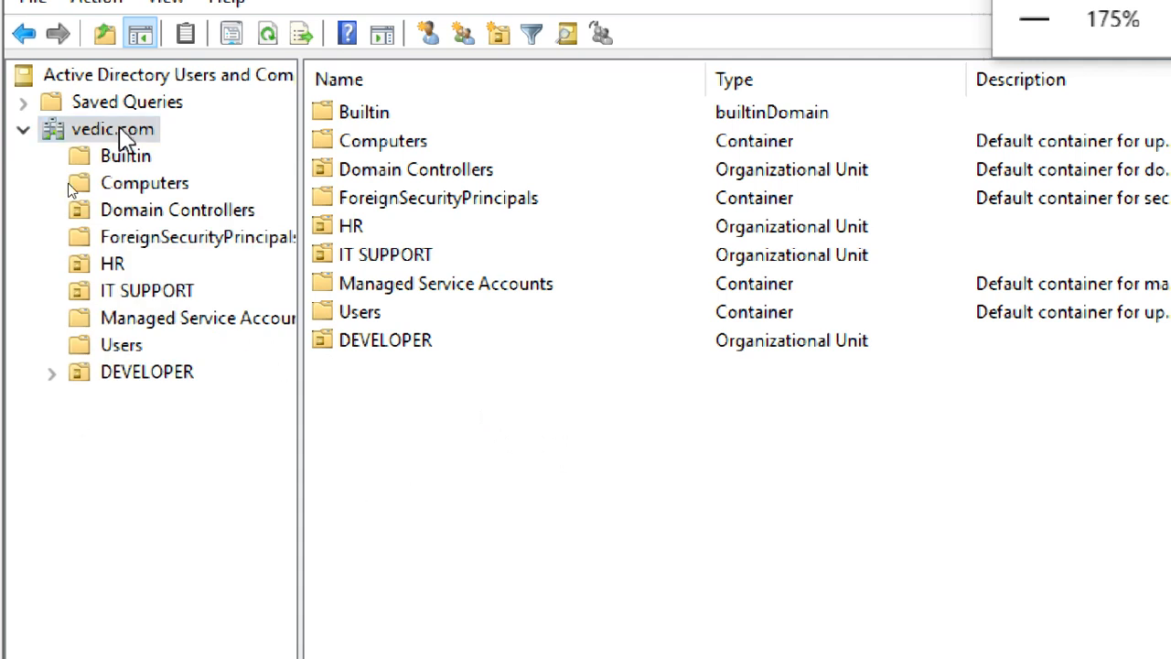
# Dismiss vedic.com's action menu, then view Computers, Domain Controllers, HR and IT SUPPORT.
pyautogui.rightClick(124, 136)
pyautogui.moveTo(348, 368)
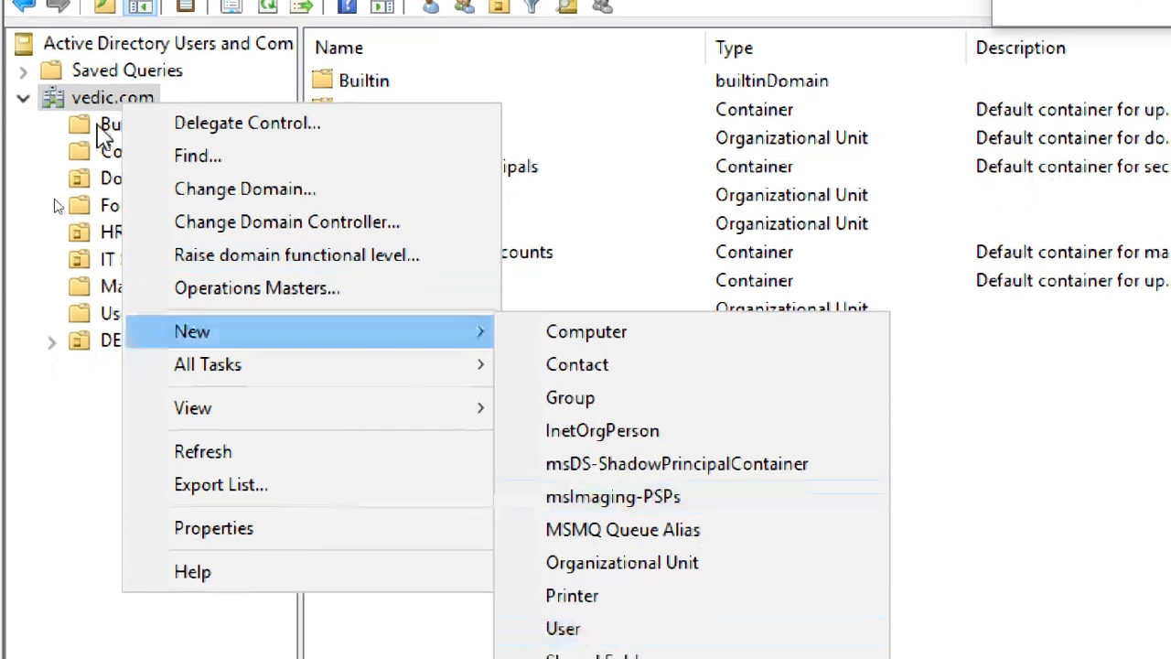
pyautogui.click(23, 114)
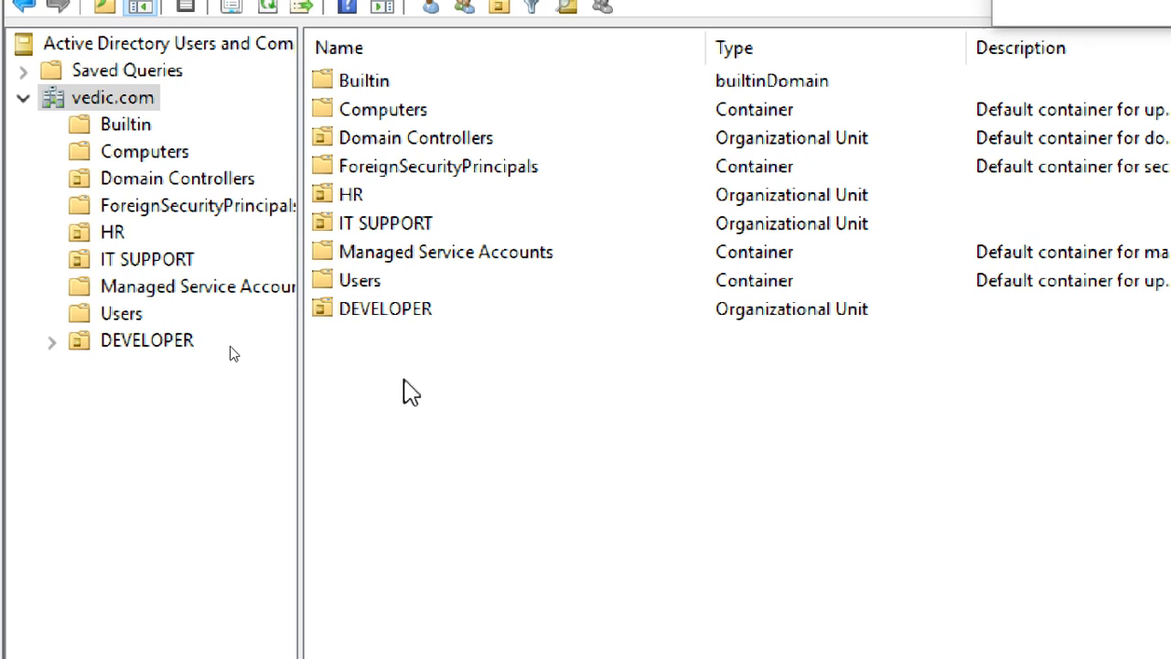
pyautogui.click(142, 154)
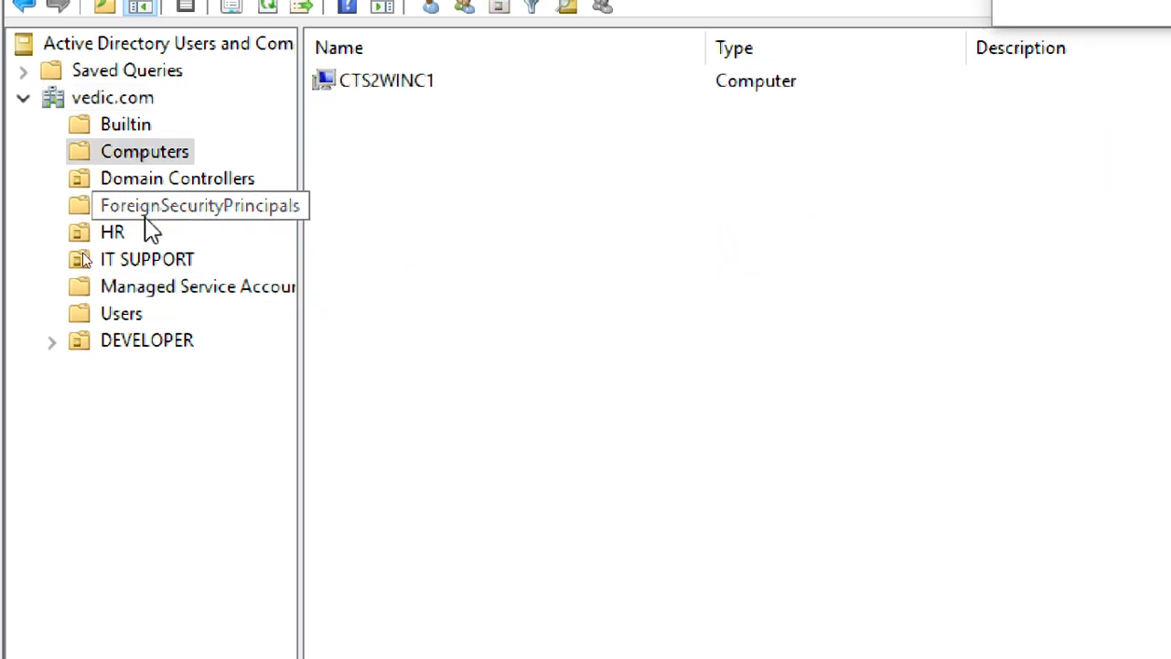
pyautogui.click(169, 179)
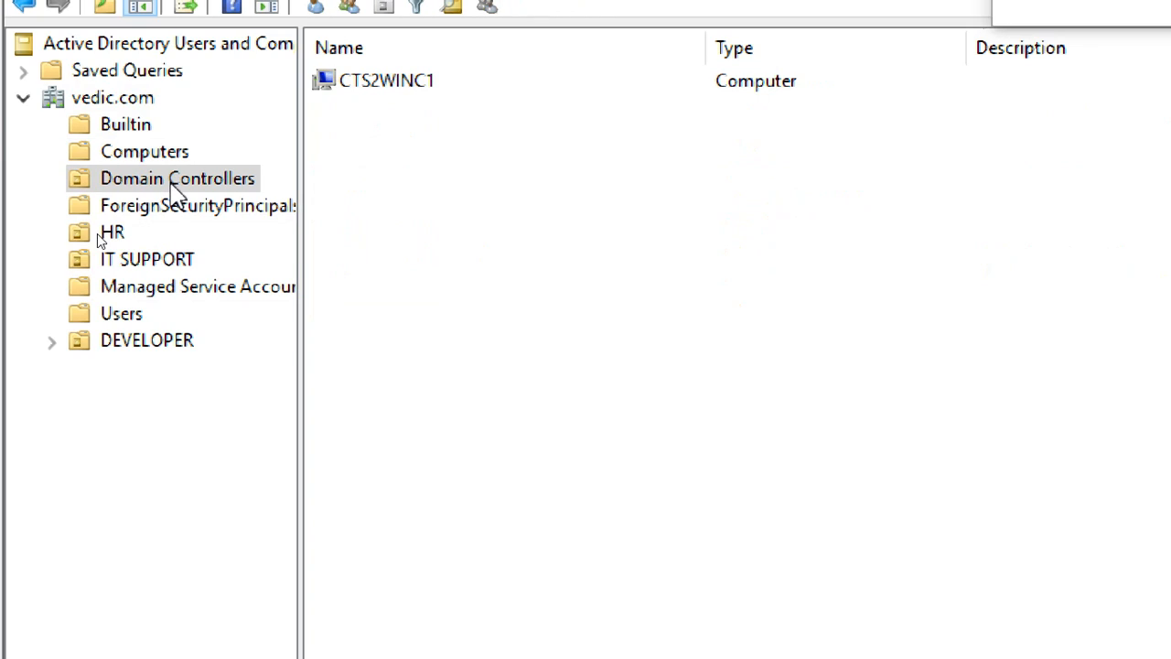
pyautogui.click(110, 234)
pyautogui.click(144, 261)
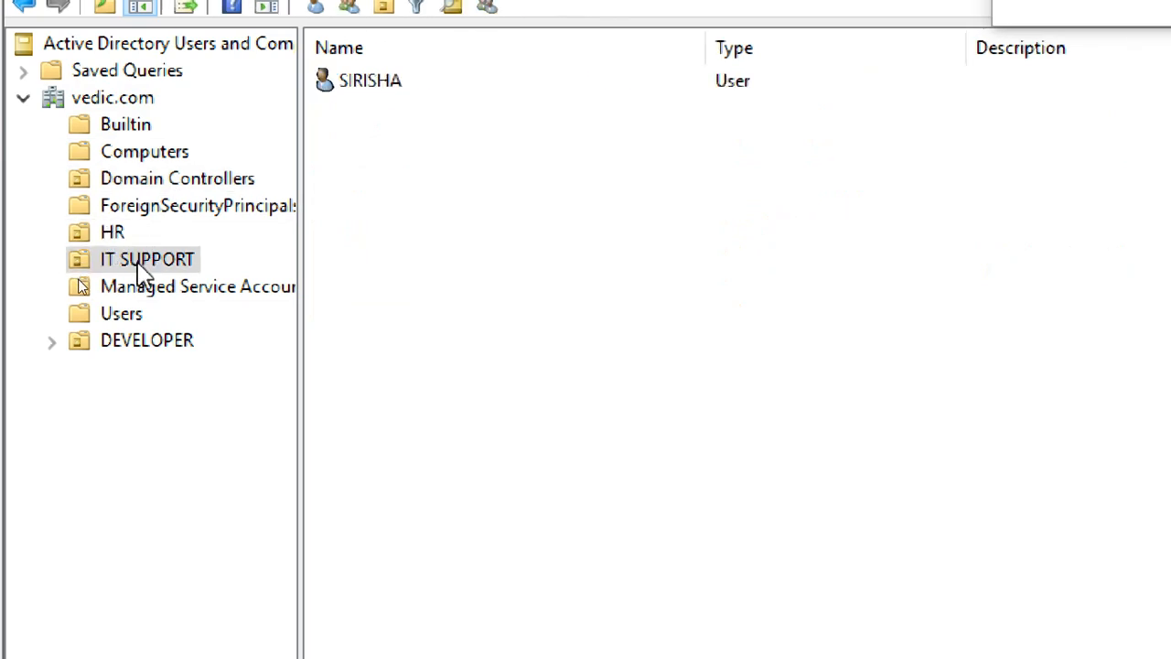
# Revisit HR, IT SUPPORT, DEVELOPER, Domain Controllers, Builtin, Computers and Users.
pyautogui.click(165, 353)
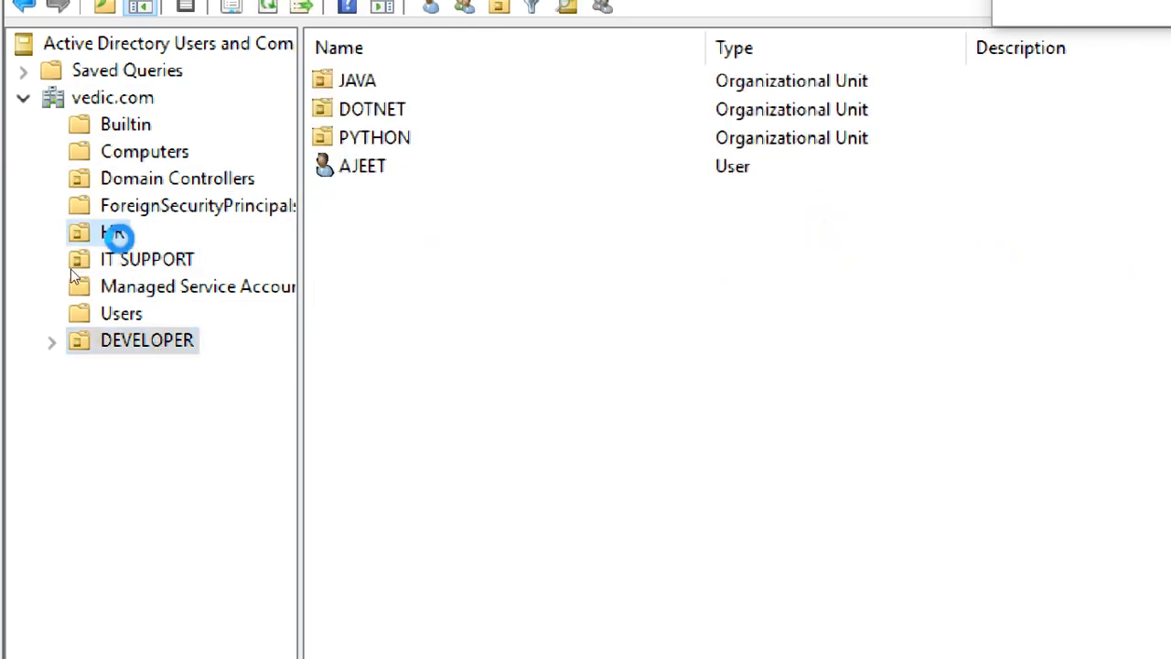
pyautogui.click(133, 260)
pyautogui.click(163, 349)
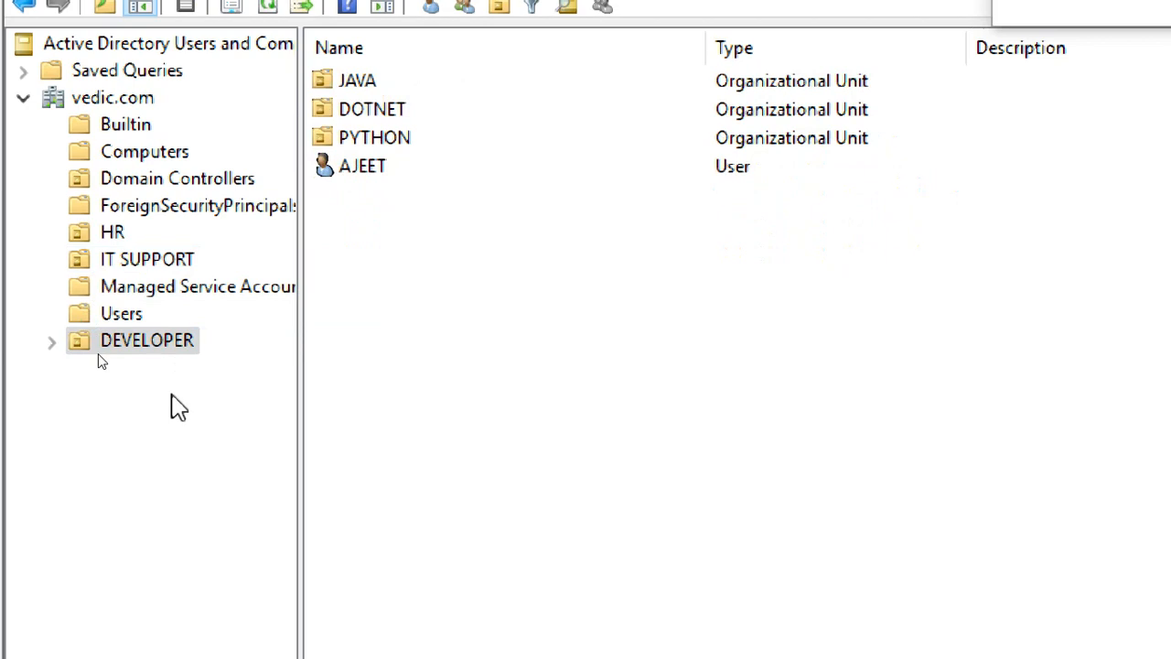
pyautogui.click(180, 181)
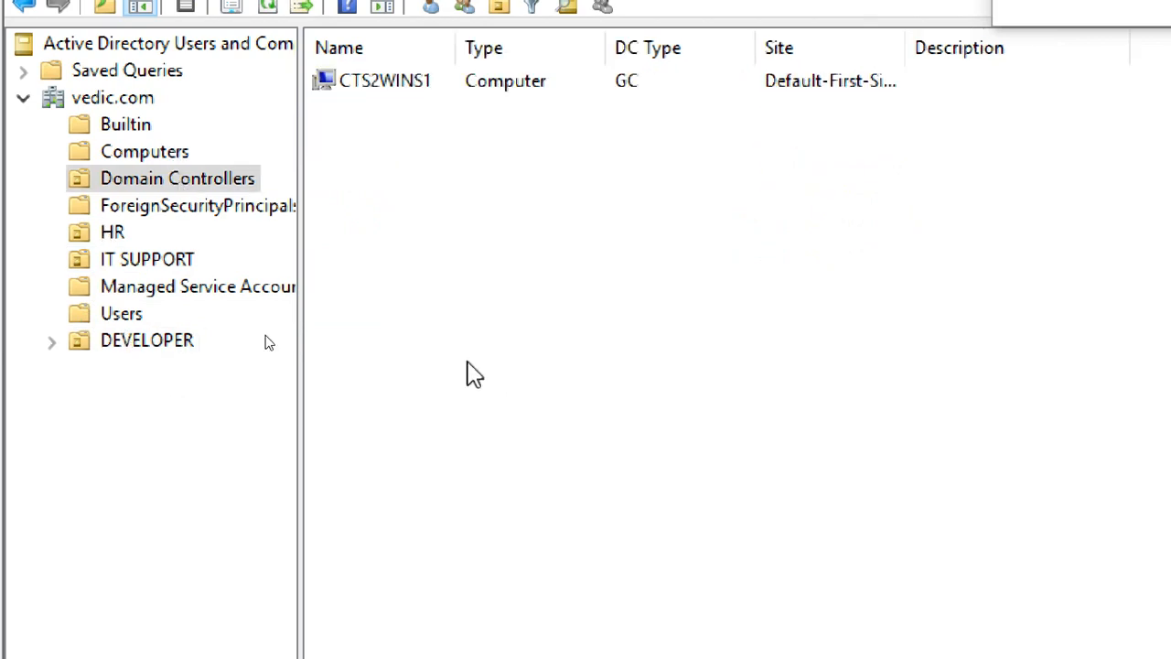
pyautogui.click(128, 133)
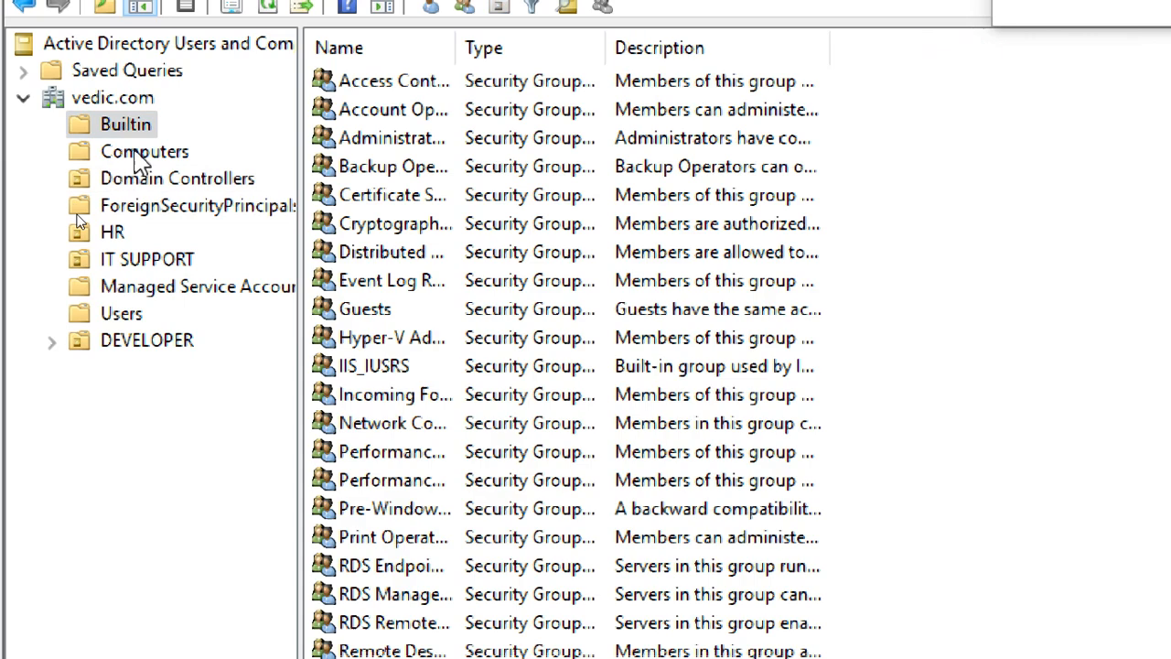
pyautogui.click(142, 155)
pyautogui.click(129, 316)
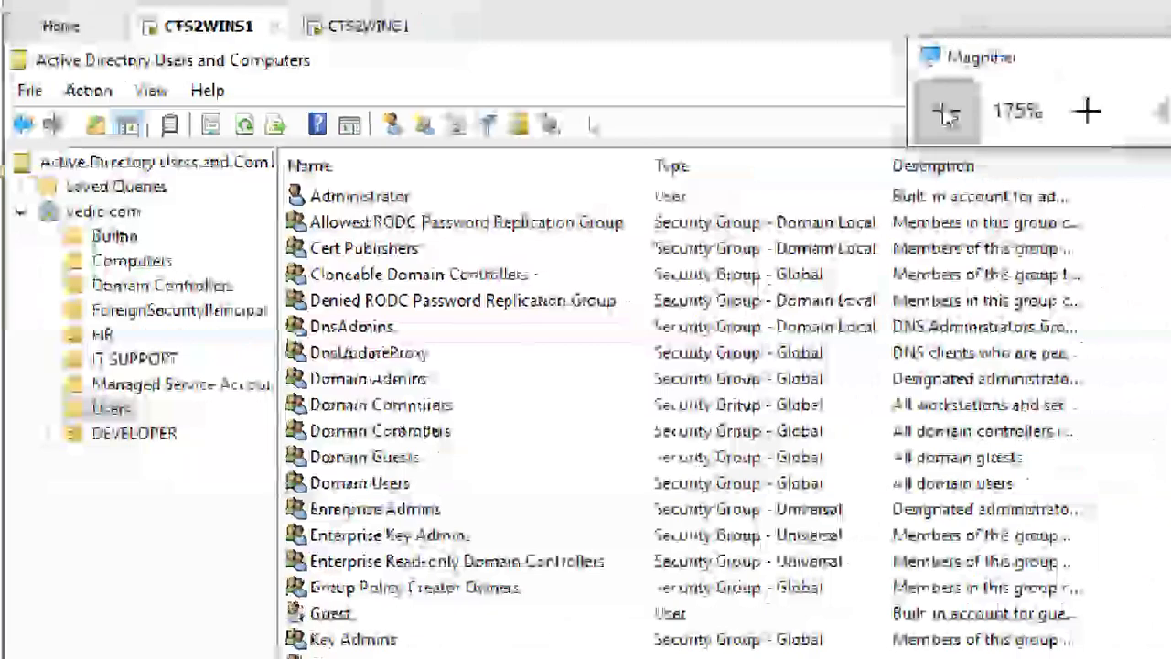
# Set Magnifier to 150%, minimize ADUC, and switch to the CTS2WINC1 client VM.
pyautogui.click(947, 113)
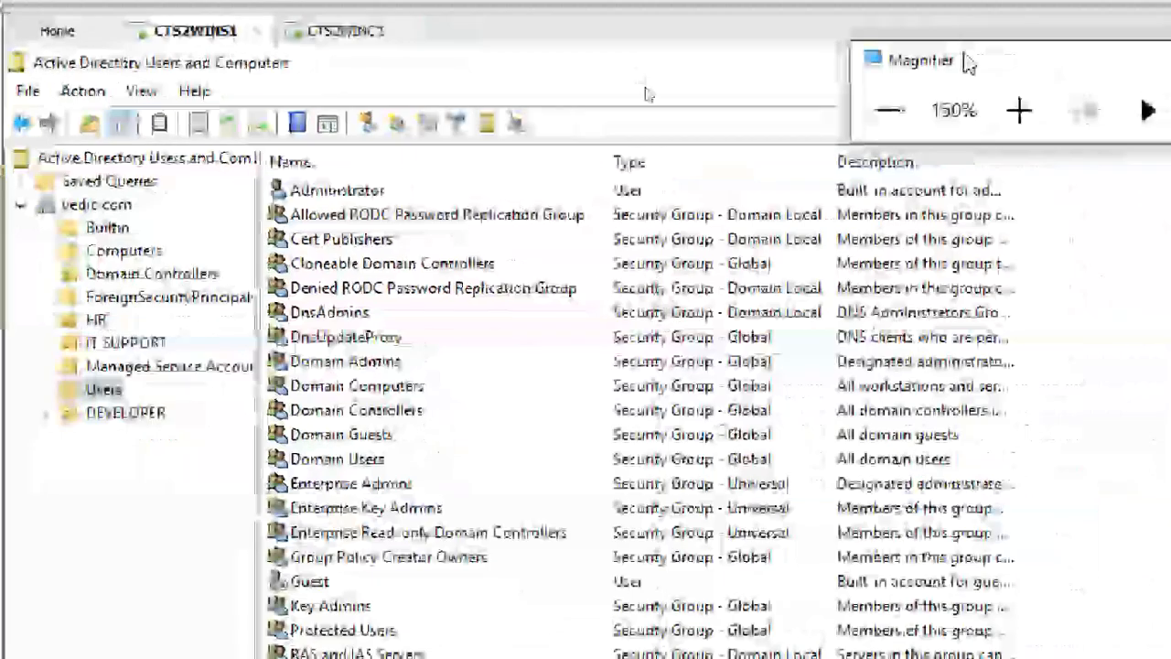
pyautogui.click(1053, 67)
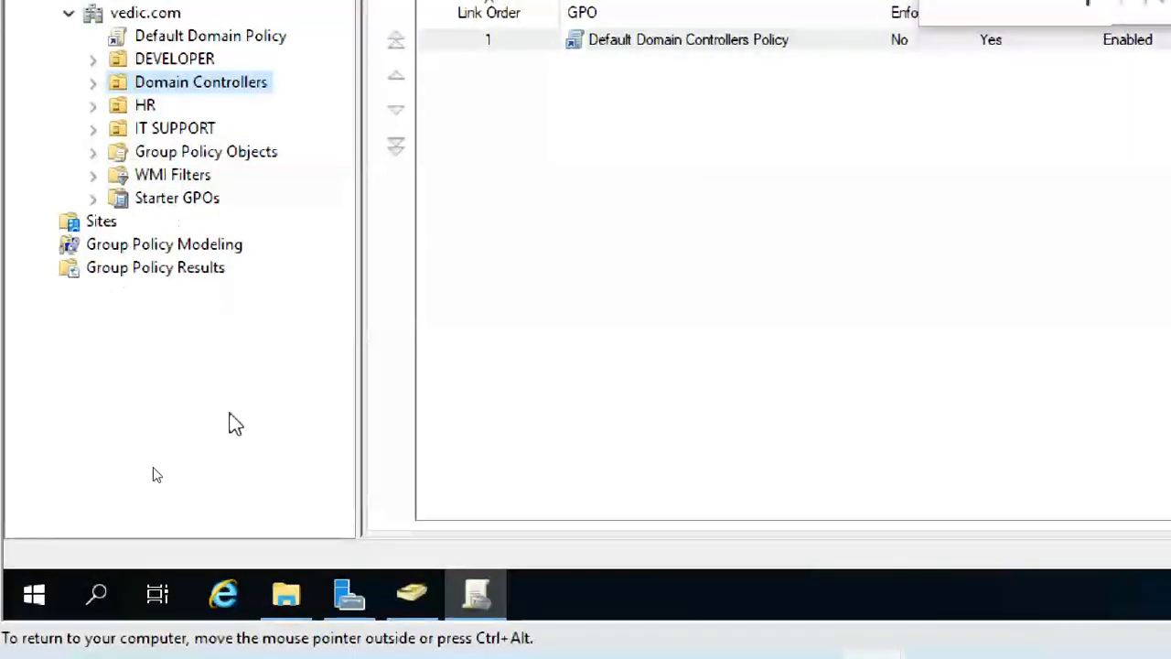
pyautogui.click(413, 594)
pyautogui.click(488, 595)
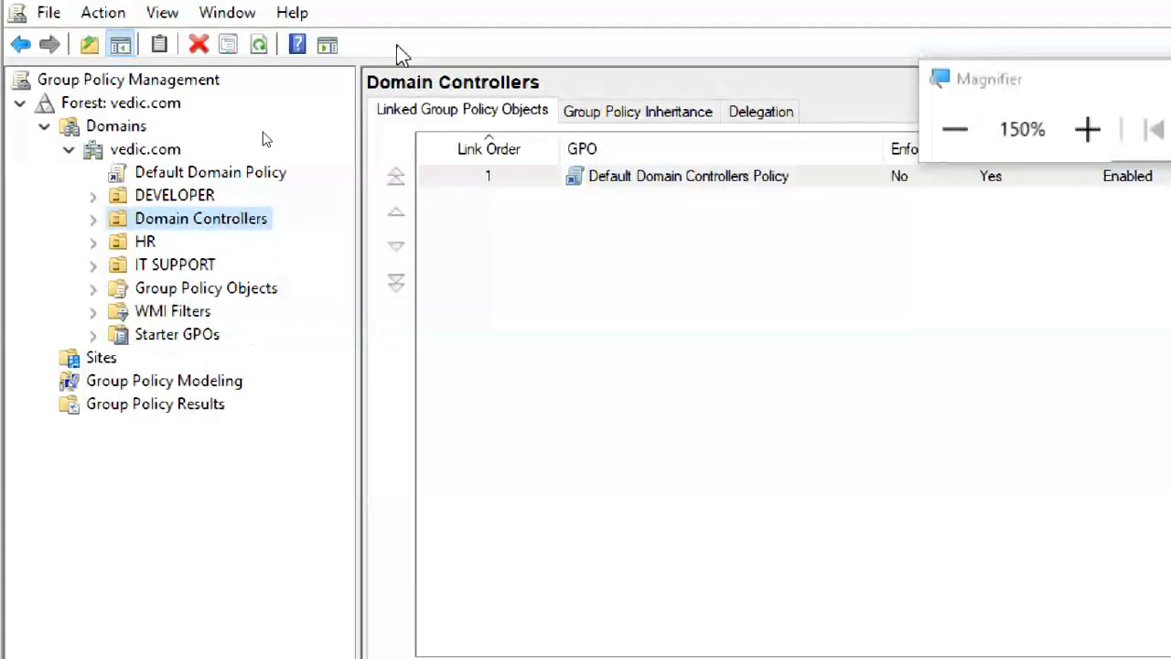
pyautogui.click(352, 102)
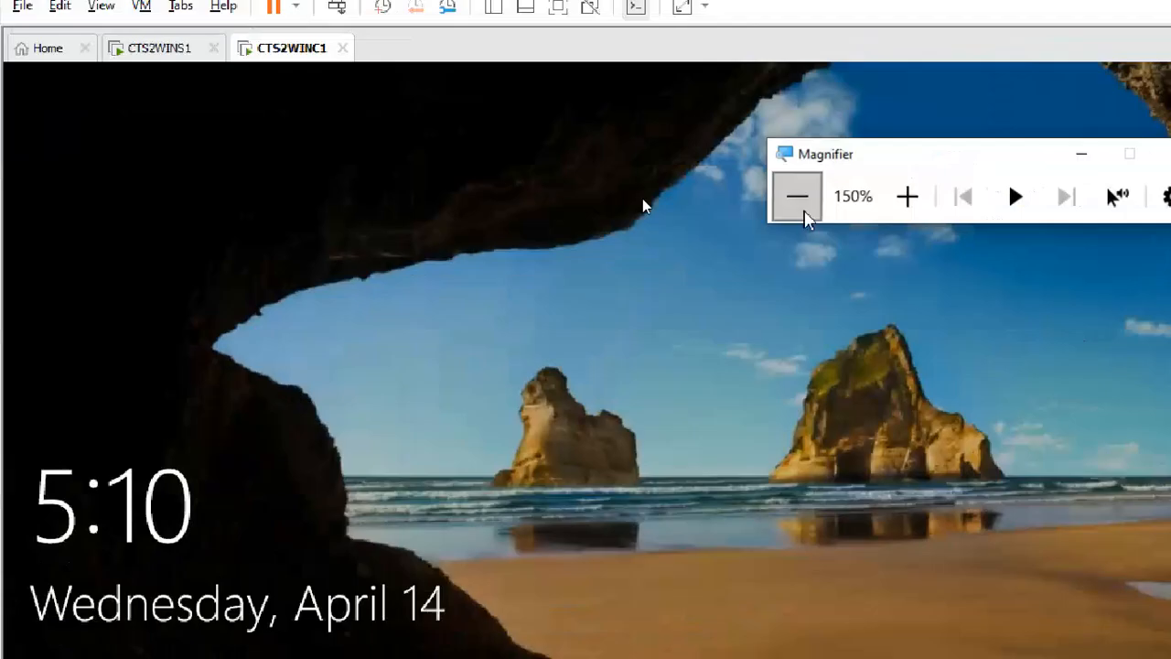
# Set Magnifier to 100% and sign in to CTS2WINC1 with the account password.
pyautogui.click(948, 203)
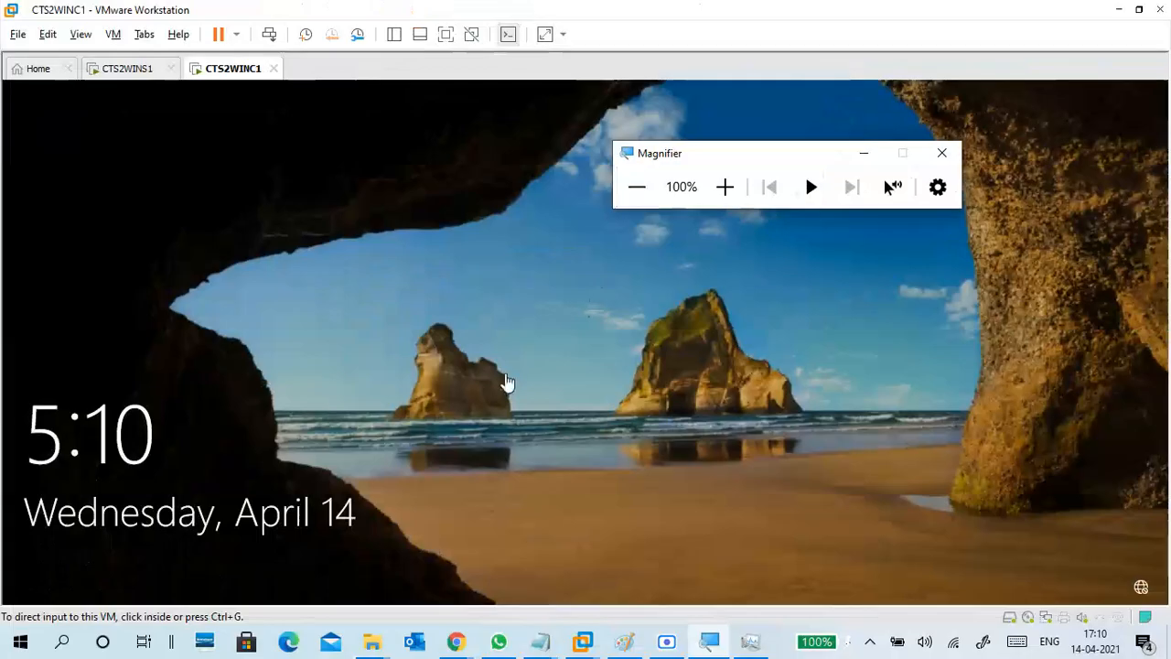
pyautogui.moveTo(438, 426); pyautogui.dragTo(421, 363)
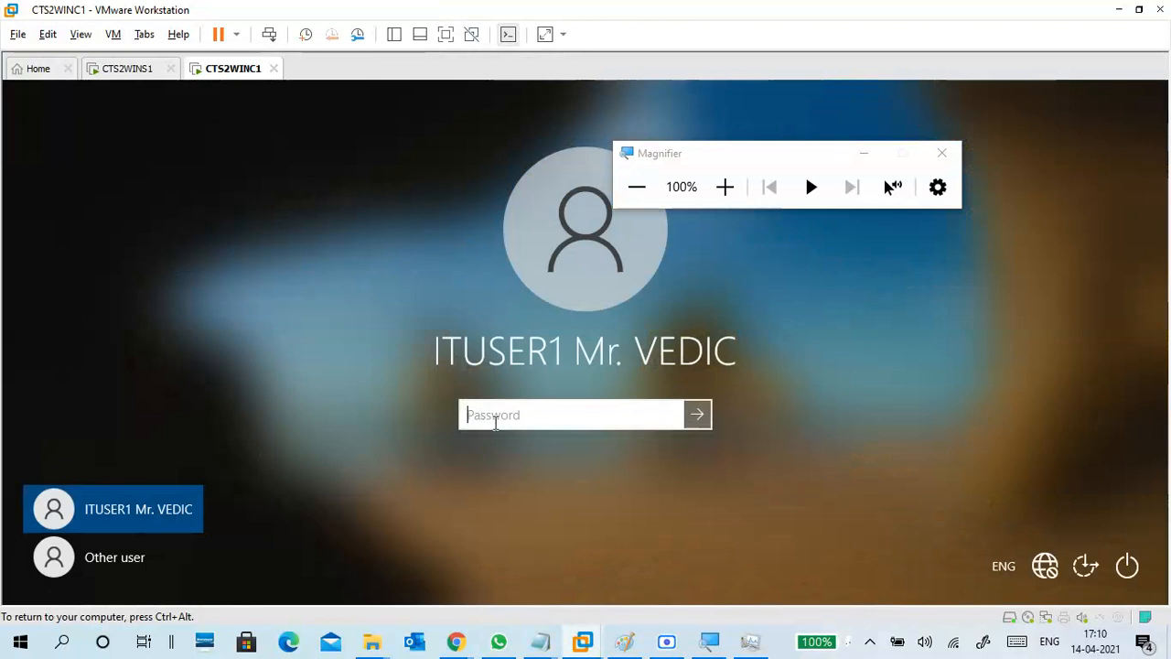
pyautogui.write('P')
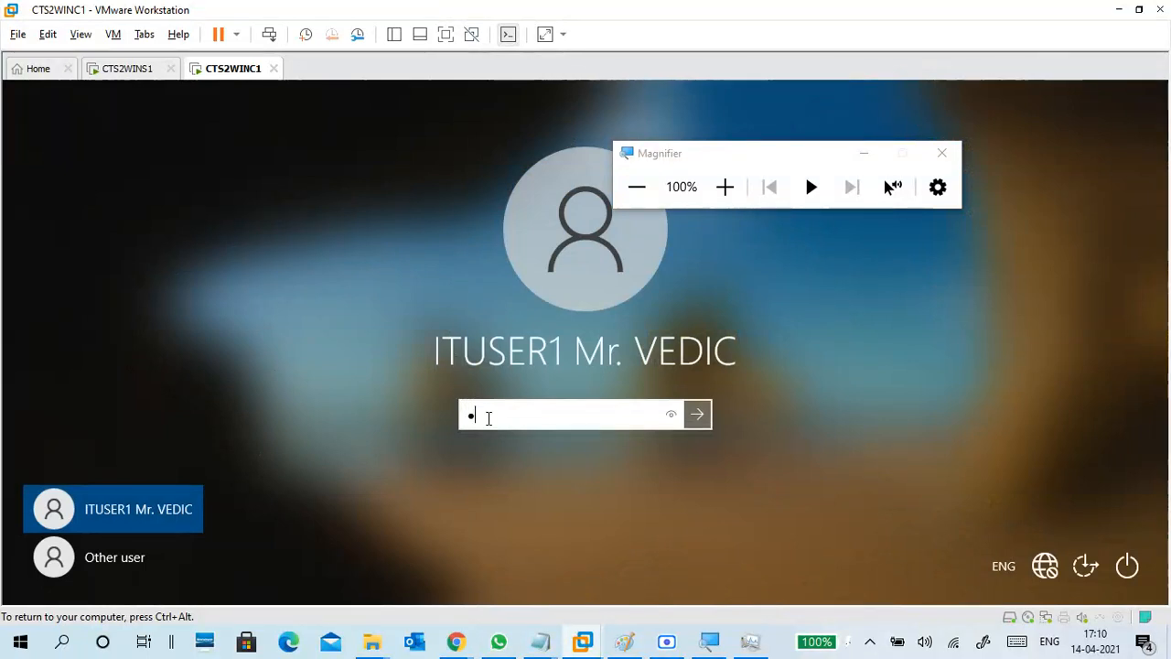
pyautogui.write('P')
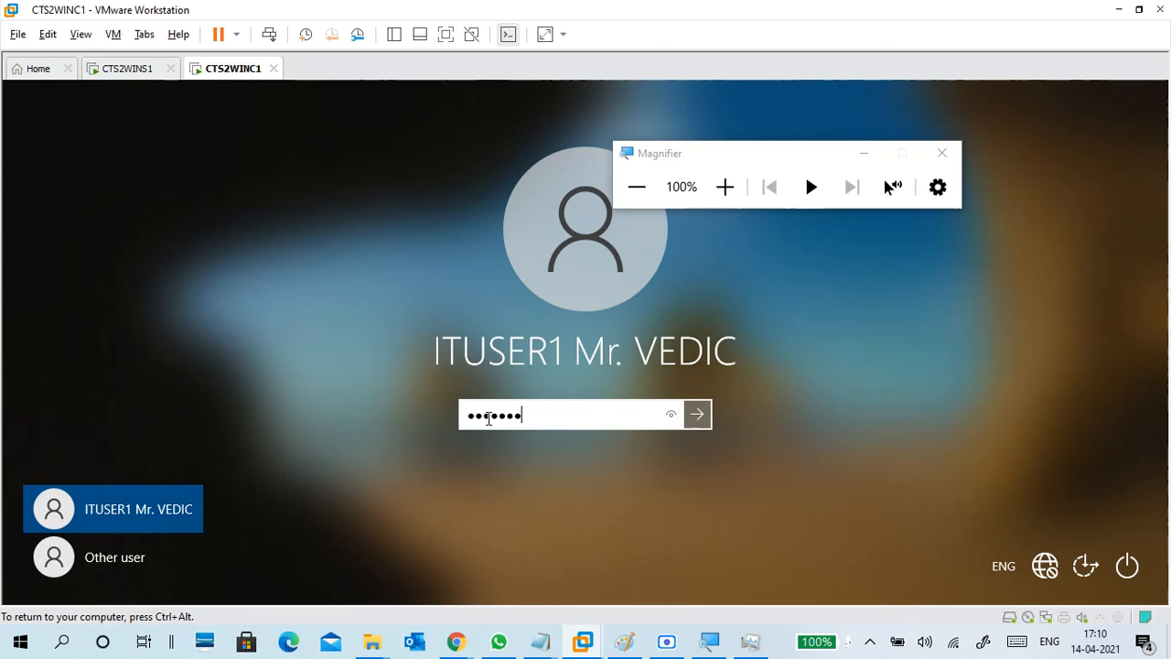
pyautogui.press('Return')
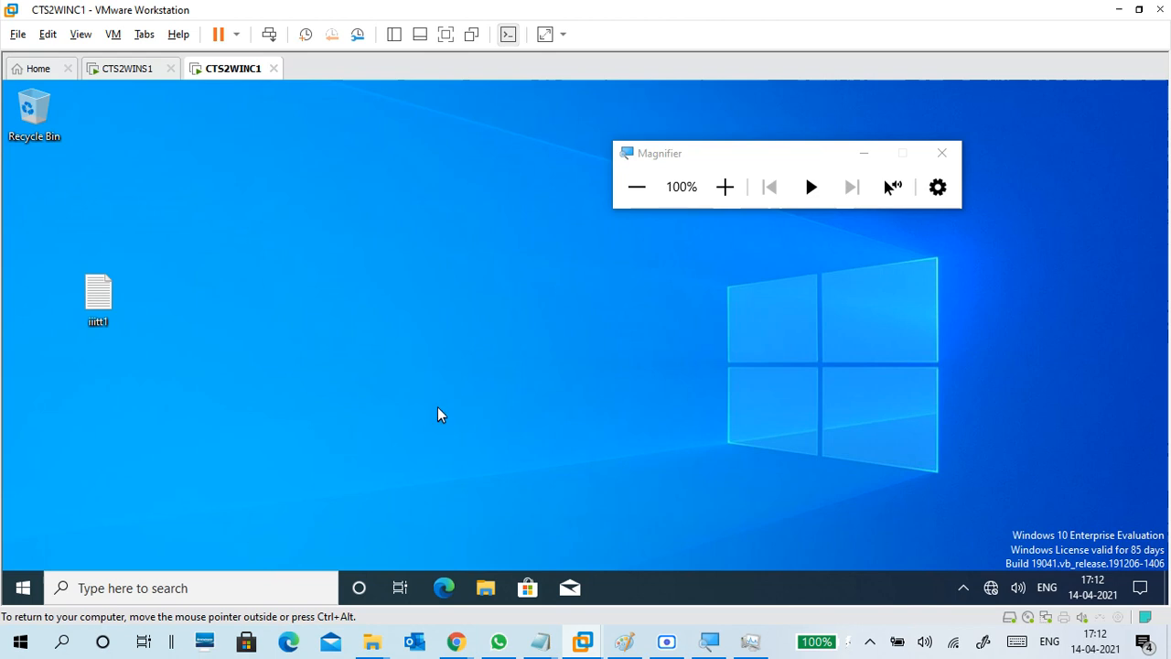
# Launch Control Panel by searching 'control' from the Start menu.
pyautogui.press('super')
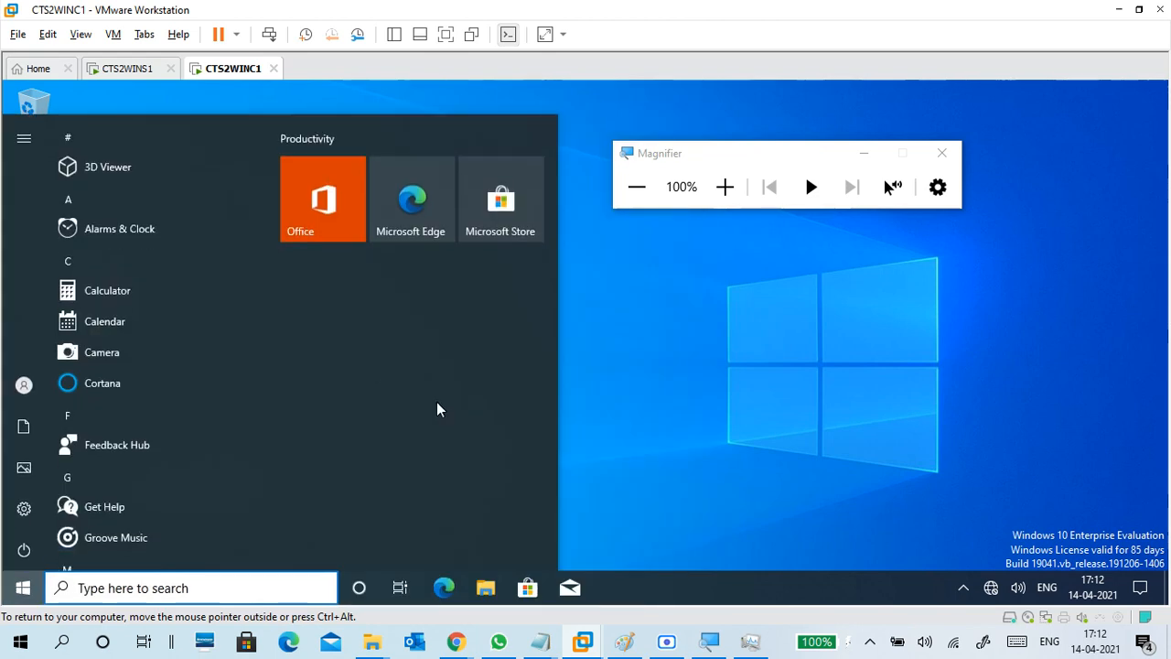
pyautogui.write('control')
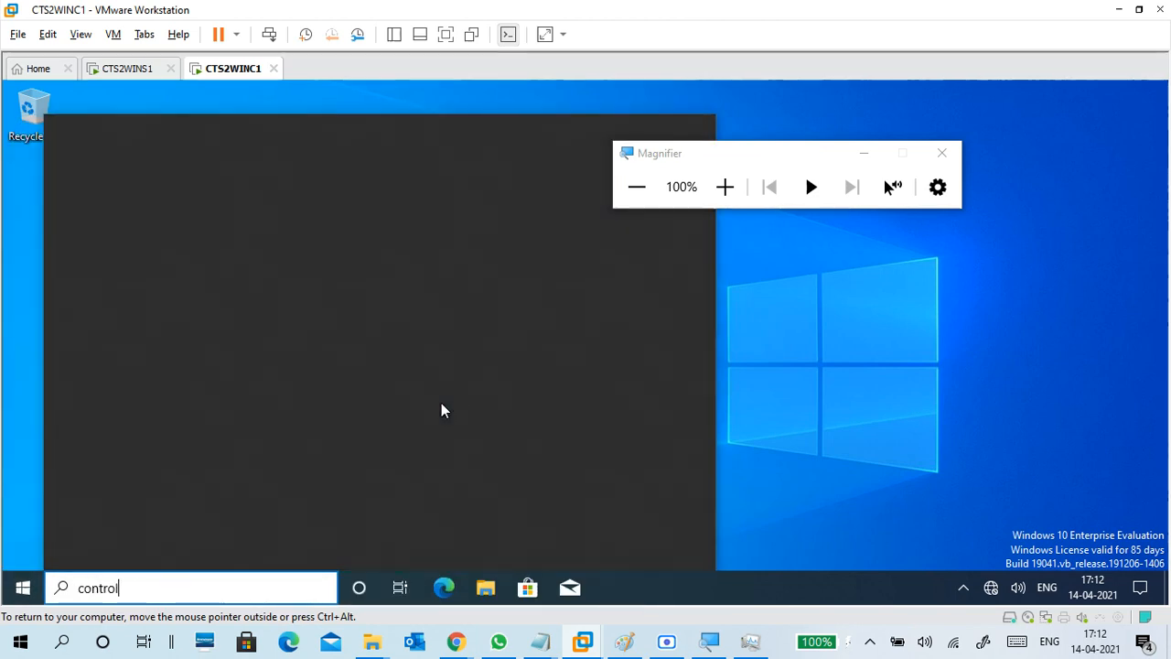
pyautogui.press('Return')
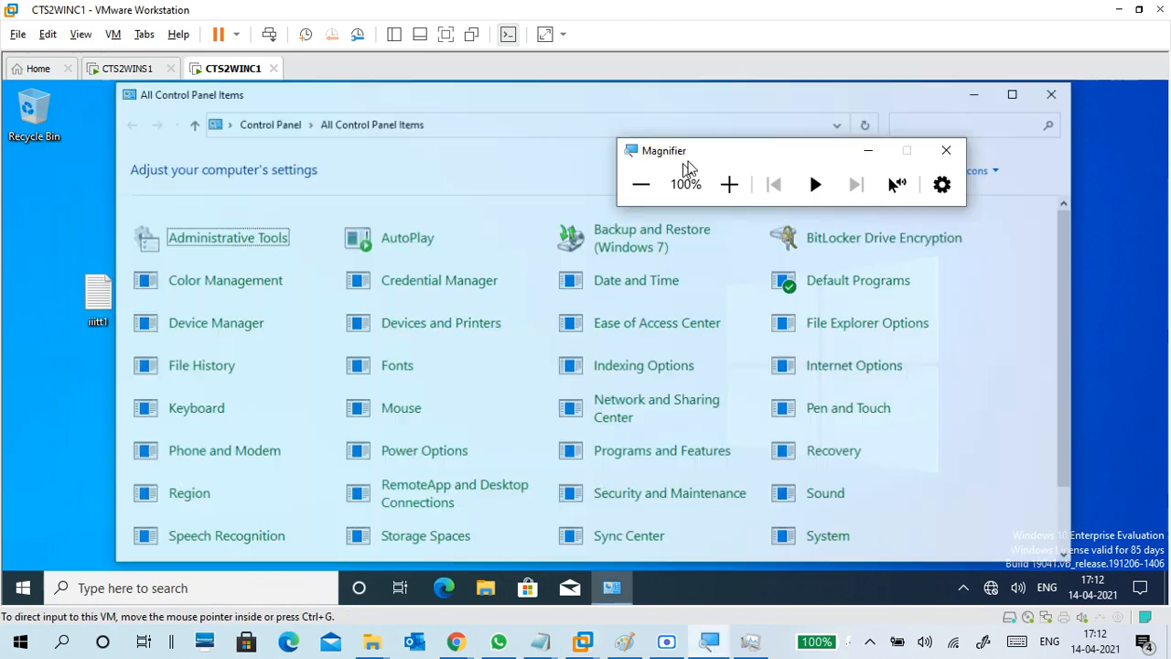
# Set Magnifier to 150%, view Control Panel by Category, and open Network and Internet.
pyautogui.moveTo(687, 159); pyautogui.dragTo(818, 37)
pyautogui.click(870, 47)
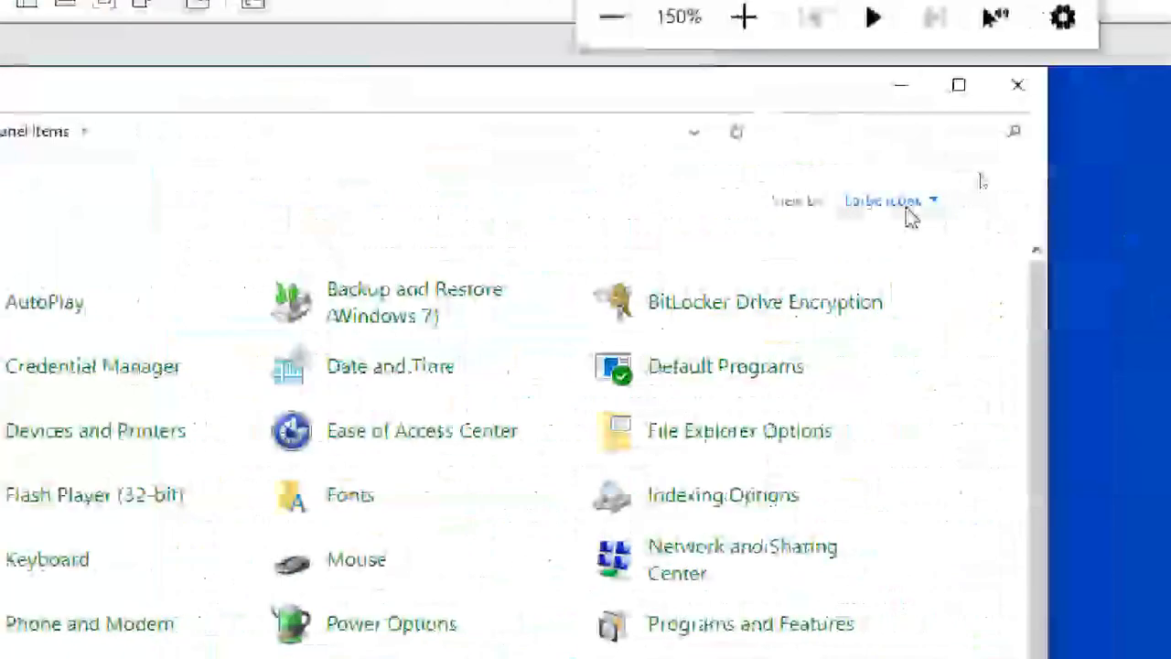
pyautogui.click(906, 209)
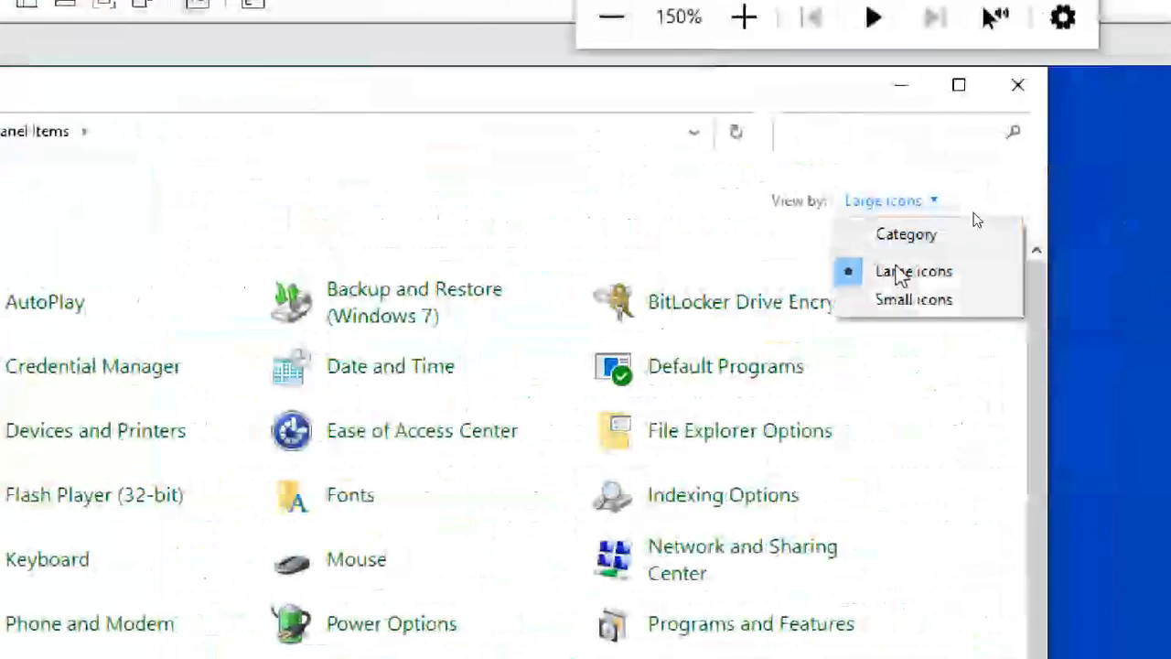
pyautogui.click(886, 240)
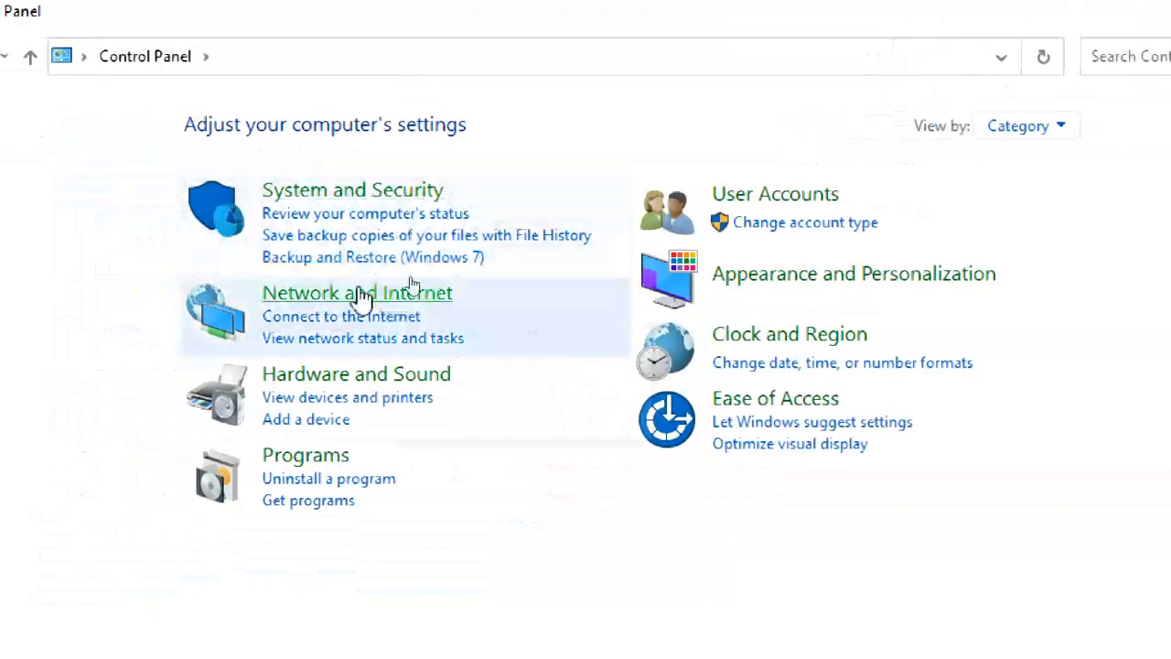
pyautogui.click(385, 295)
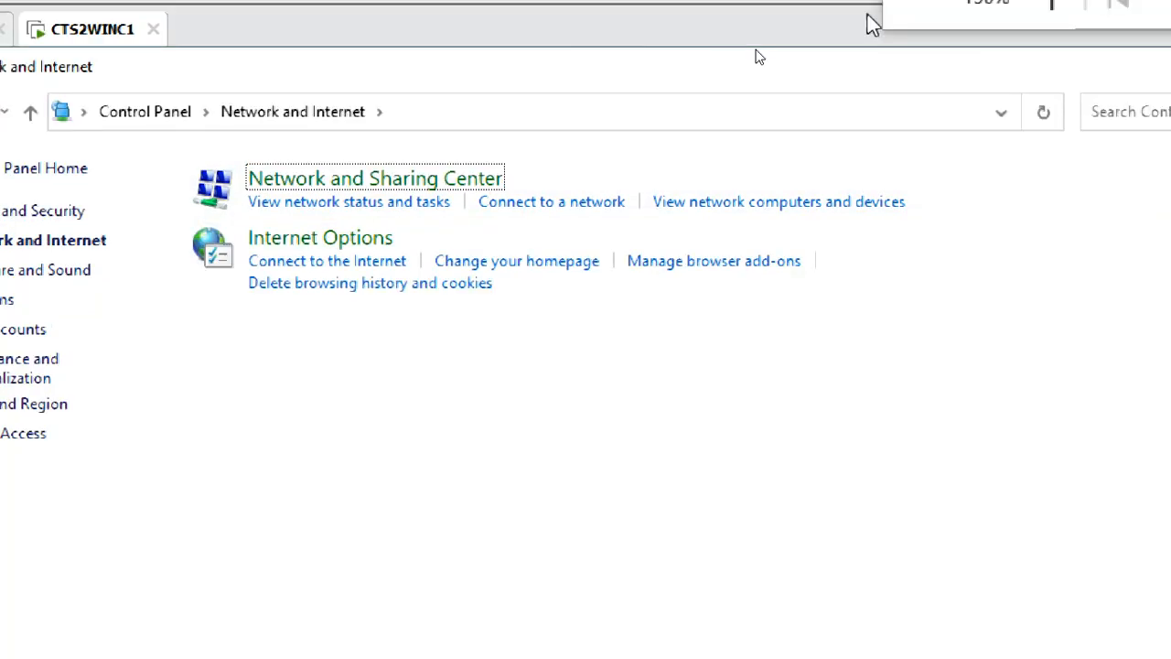
pyautogui.click(1068, 125)
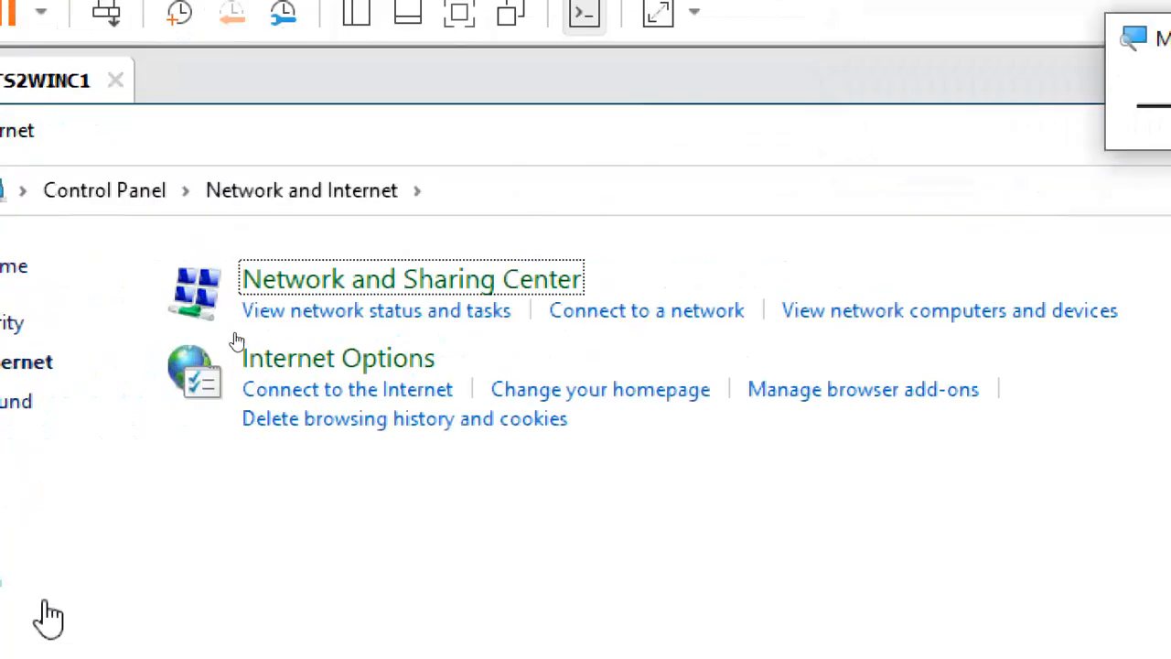
pyautogui.click(197, 120)
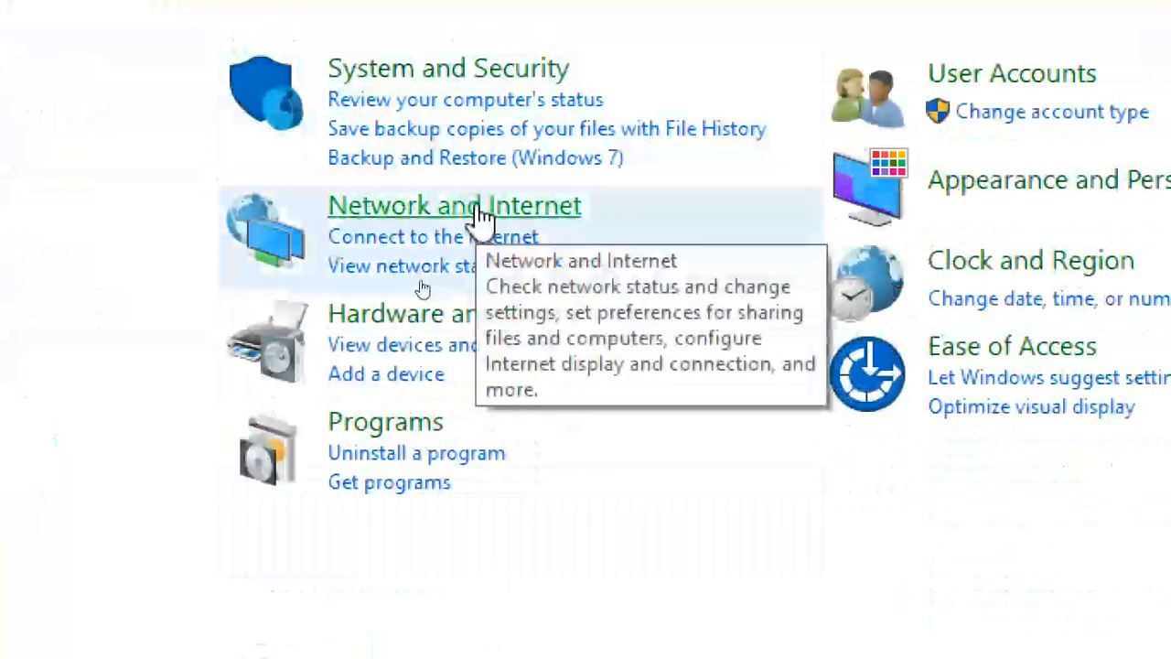
pyautogui.click(478, 215)
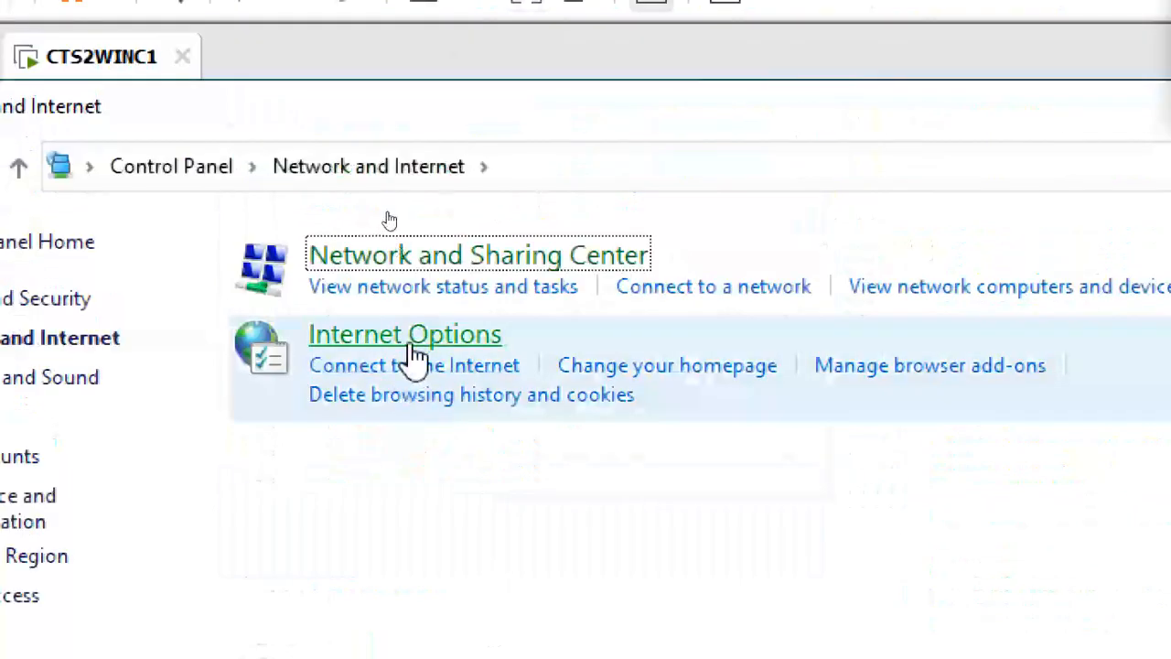
# Open Internet Options and look through the Security, Privacy, Content, Connections, Programs and Advanced tabs.
pyautogui.click(701, 377)
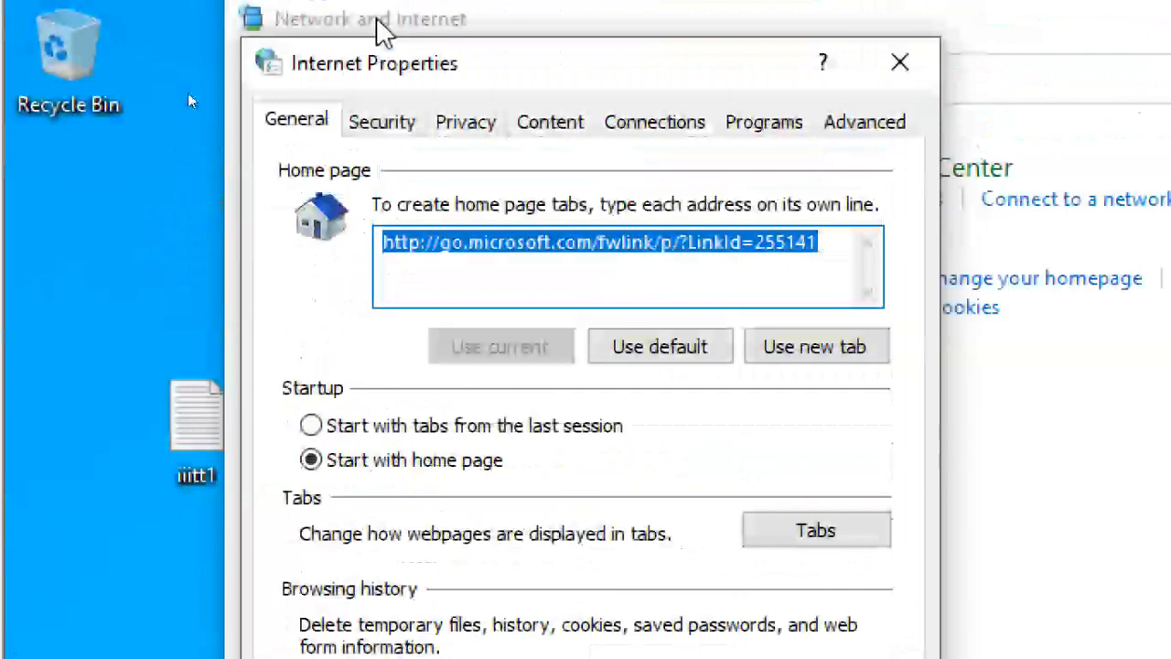
pyautogui.click(319, 125)
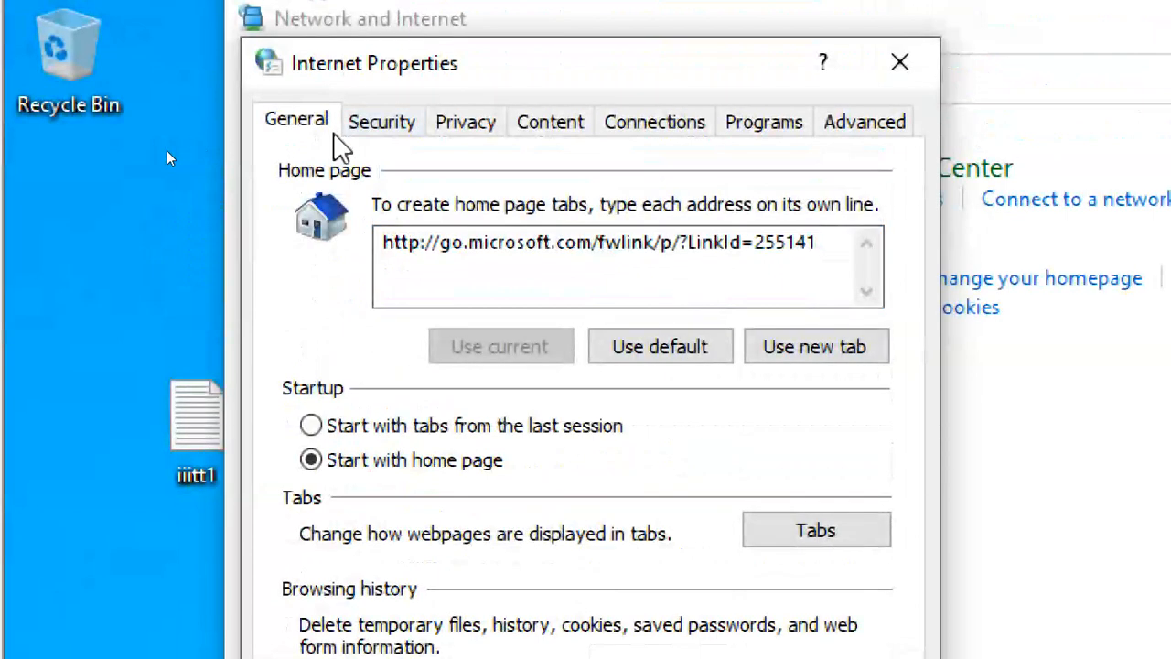
pyautogui.click(408, 133)
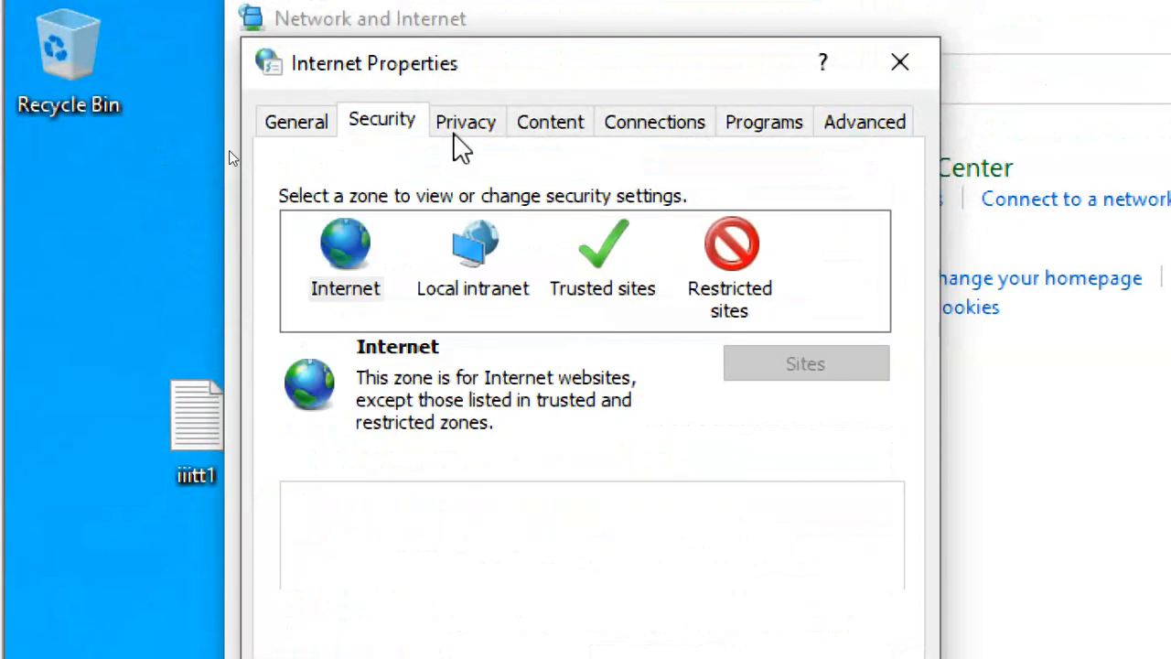
pyautogui.click(463, 131)
pyautogui.click(568, 137)
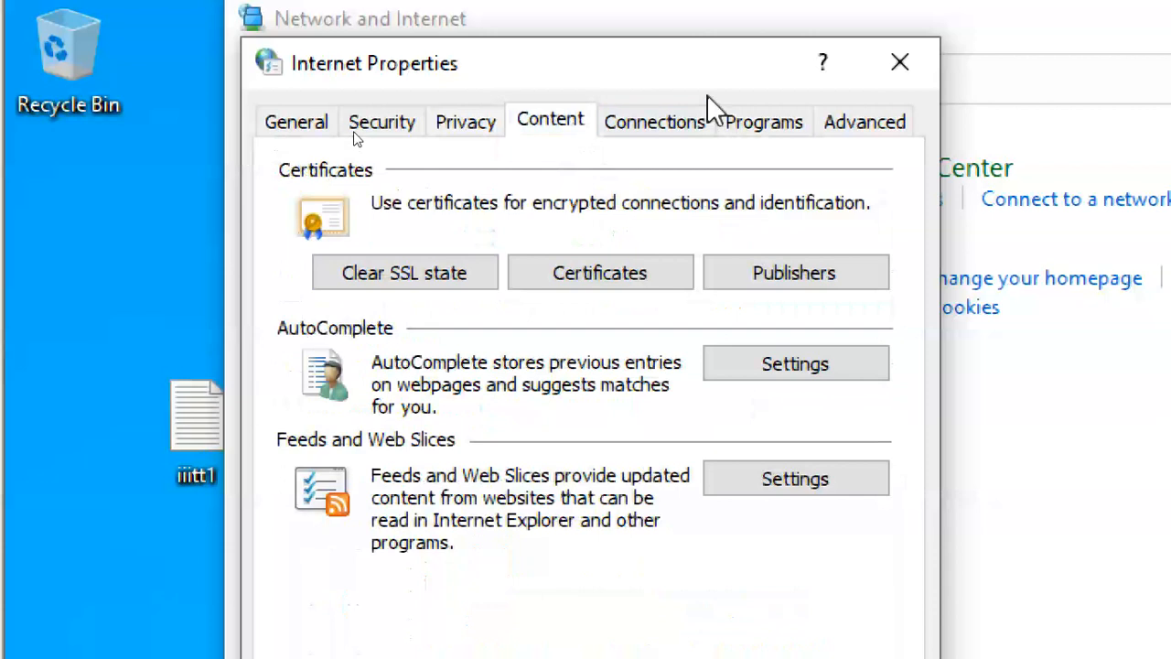
pyautogui.click(706, 128)
pyautogui.click(768, 138)
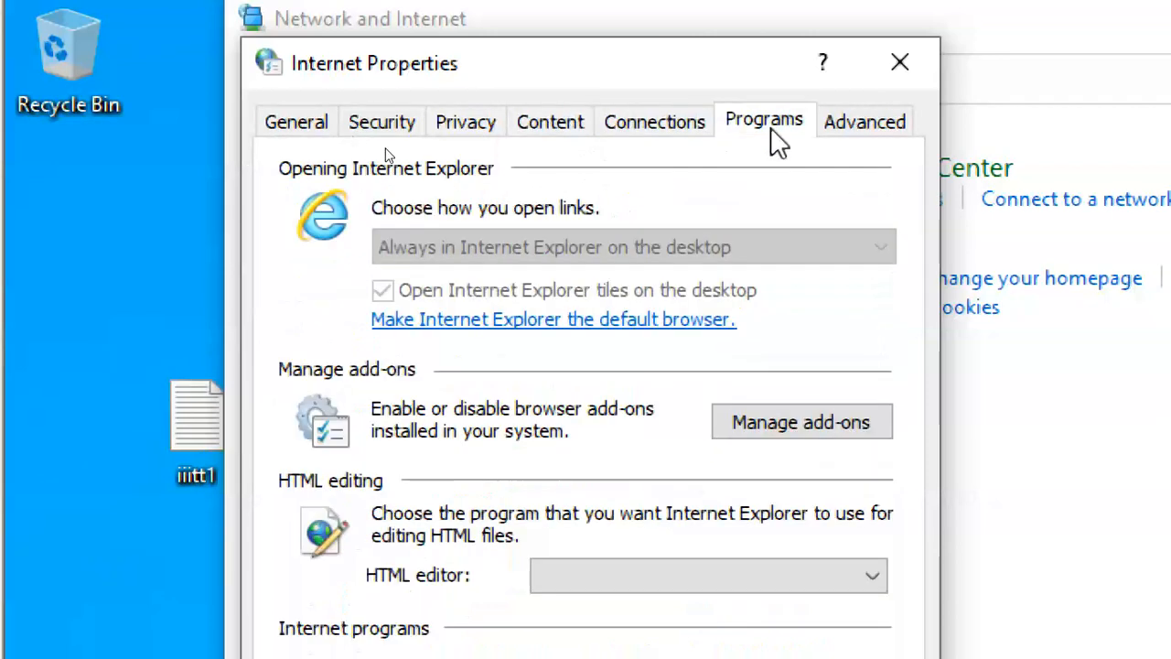
pyautogui.click(865, 128)
pyautogui.click(291, 123)
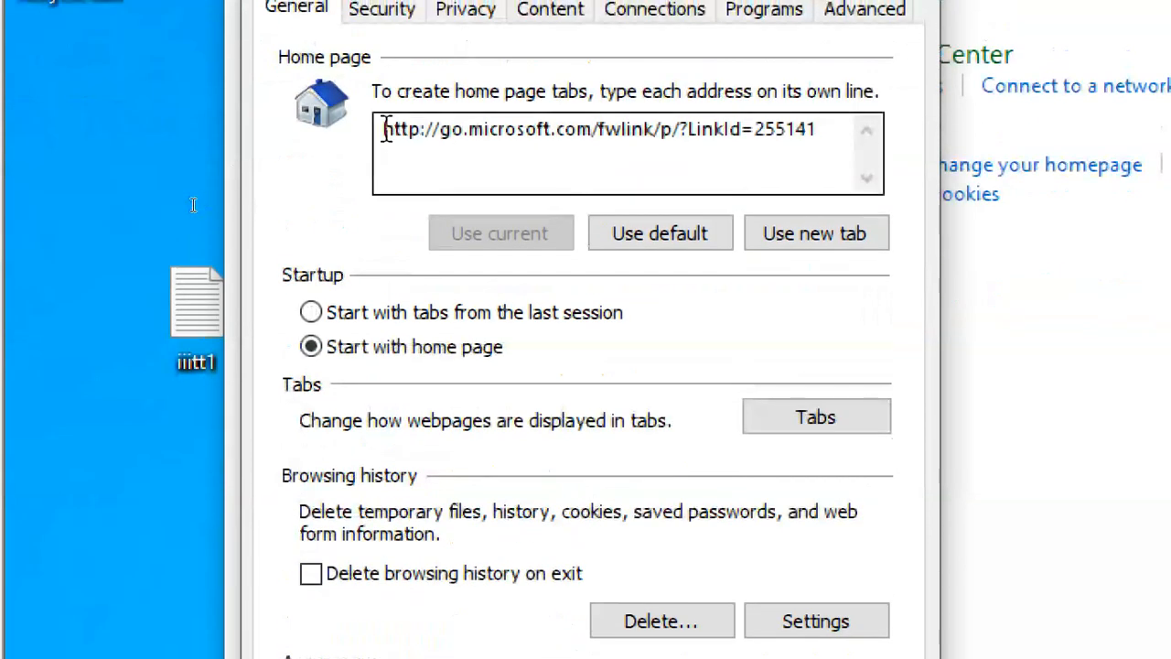
# Select the home page address, then close Internet Properties without changes.
pyautogui.moveTo(386, 129); pyautogui.dragTo(814, 144)
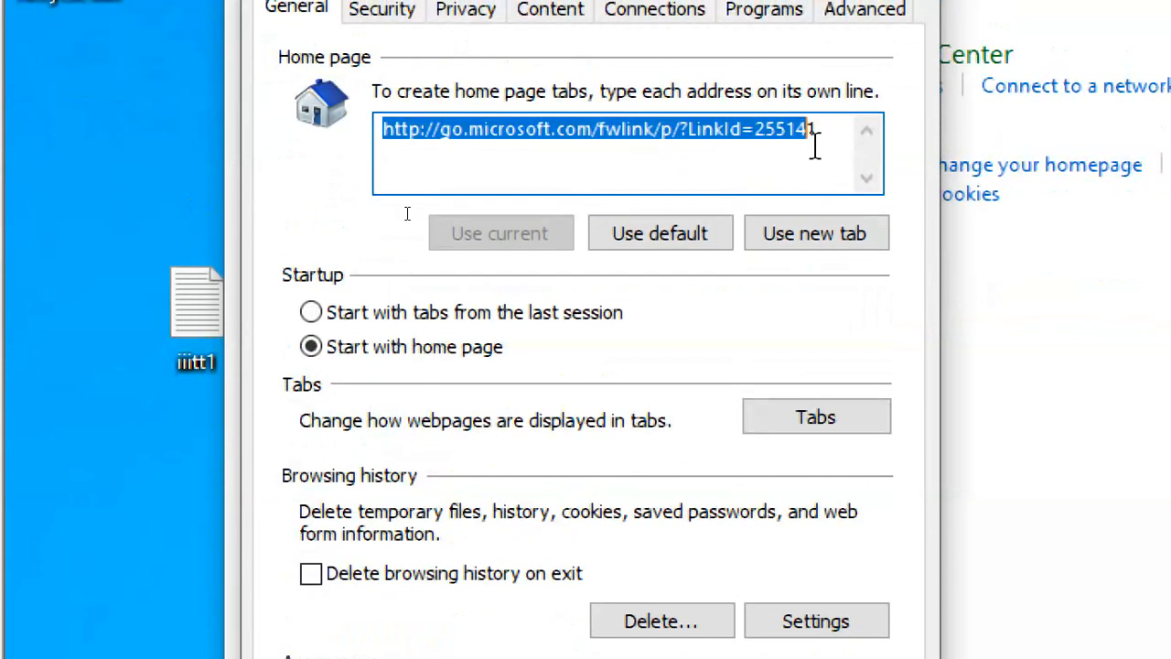
pyautogui.click(563, 167)
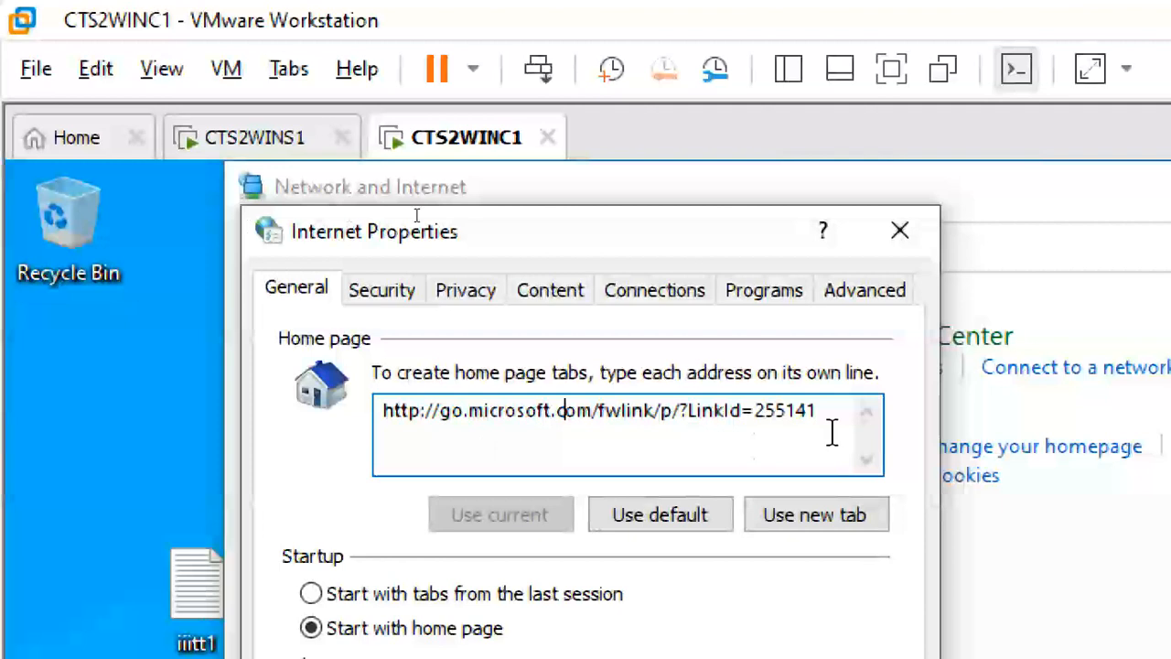
pyautogui.moveTo(832, 433); pyautogui.dragTo(320, 423)
pyautogui.click(547, 454)
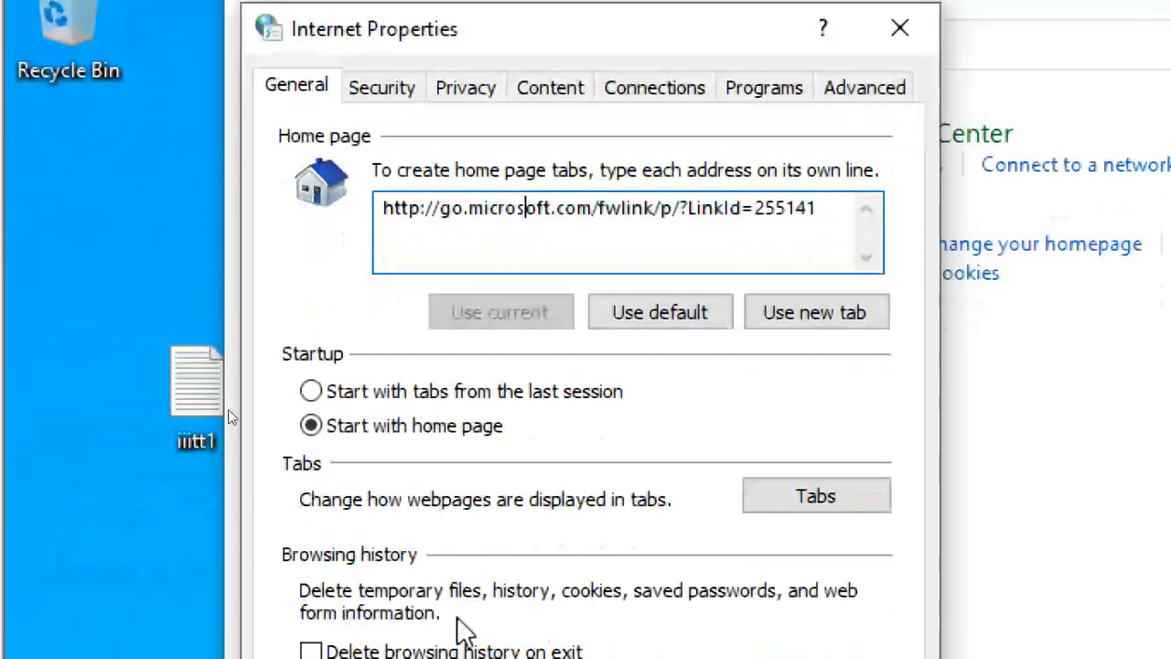
pyautogui.click(722, 643)
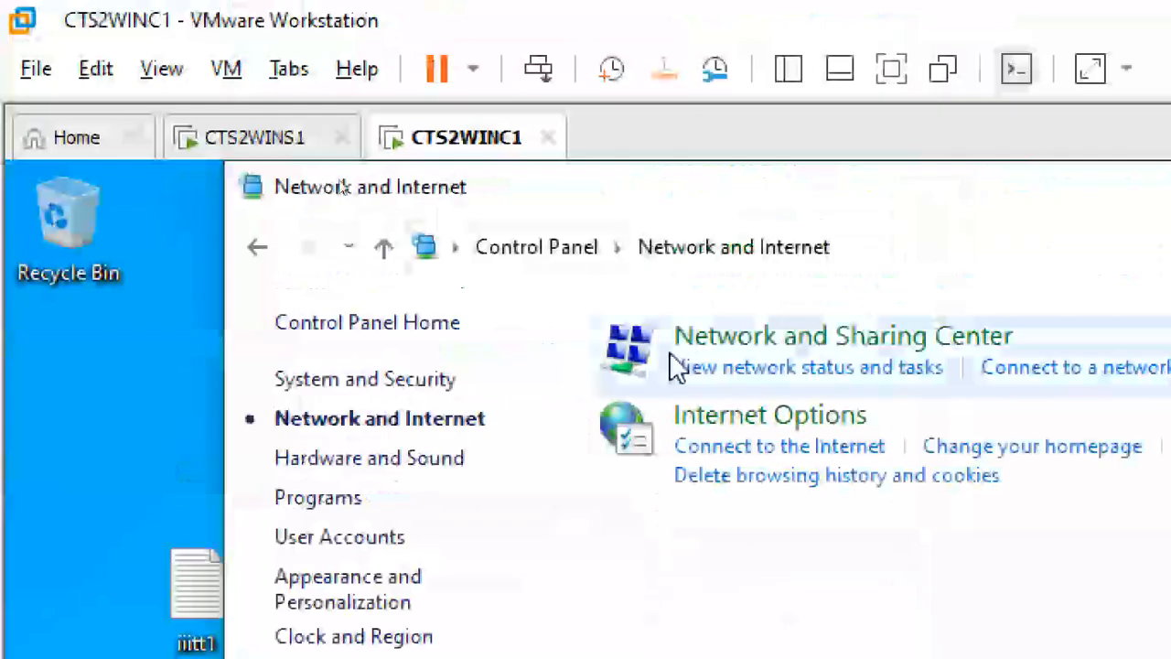
# Reopen Internet Options a few times, then close Internet Properties and the Control Panel window.
pyautogui.click(774, 439)
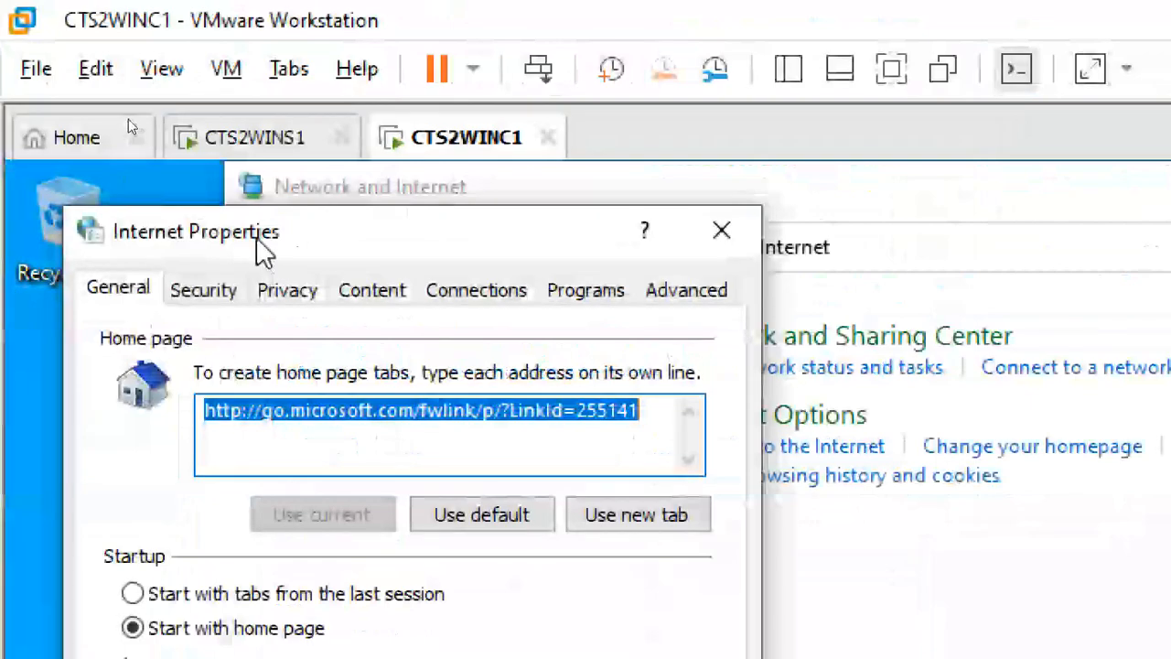
pyautogui.moveTo(256, 236); pyautogui.dragTo(475, 192)
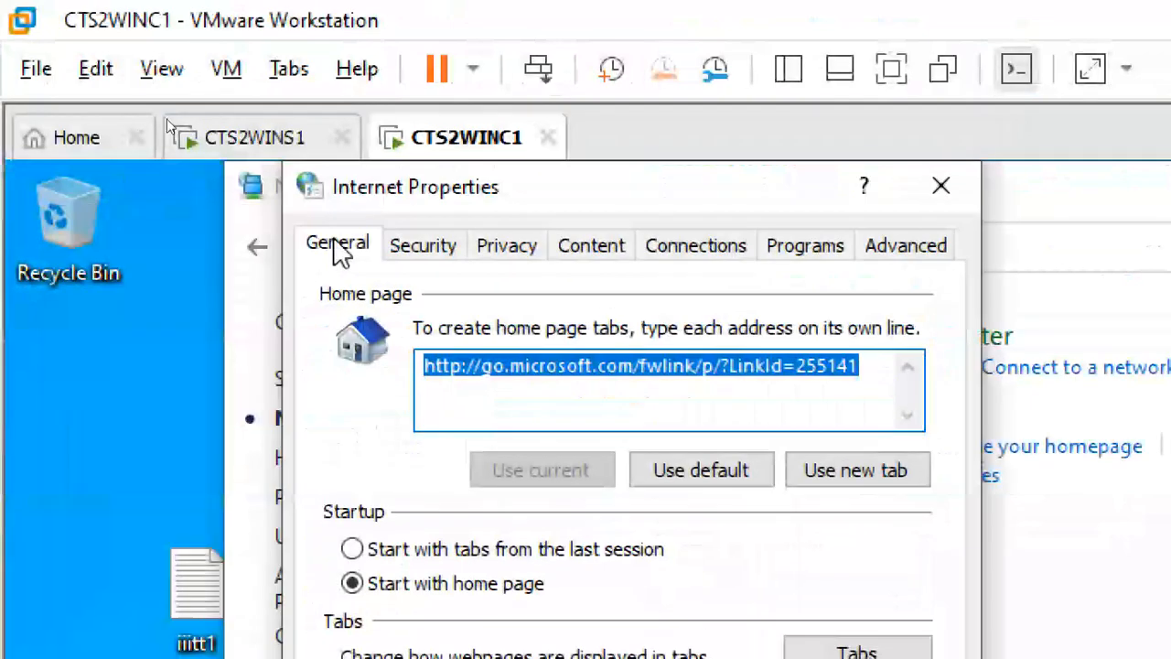
pyautogui.click(333, 242)
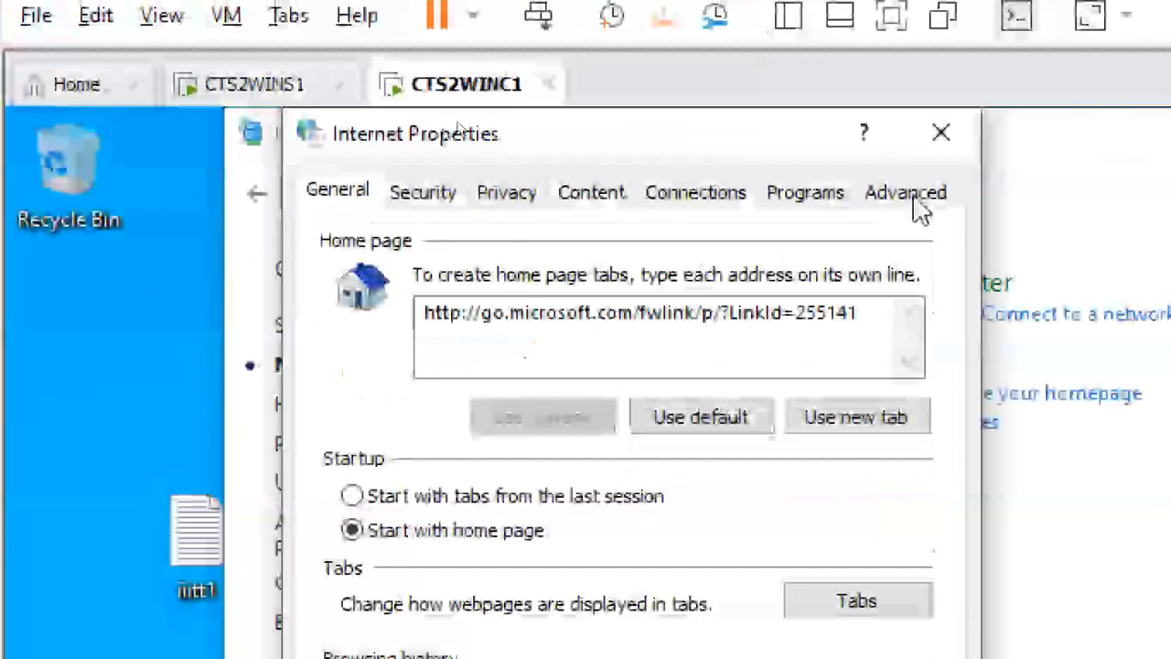
pyautogui.click(950, 125)
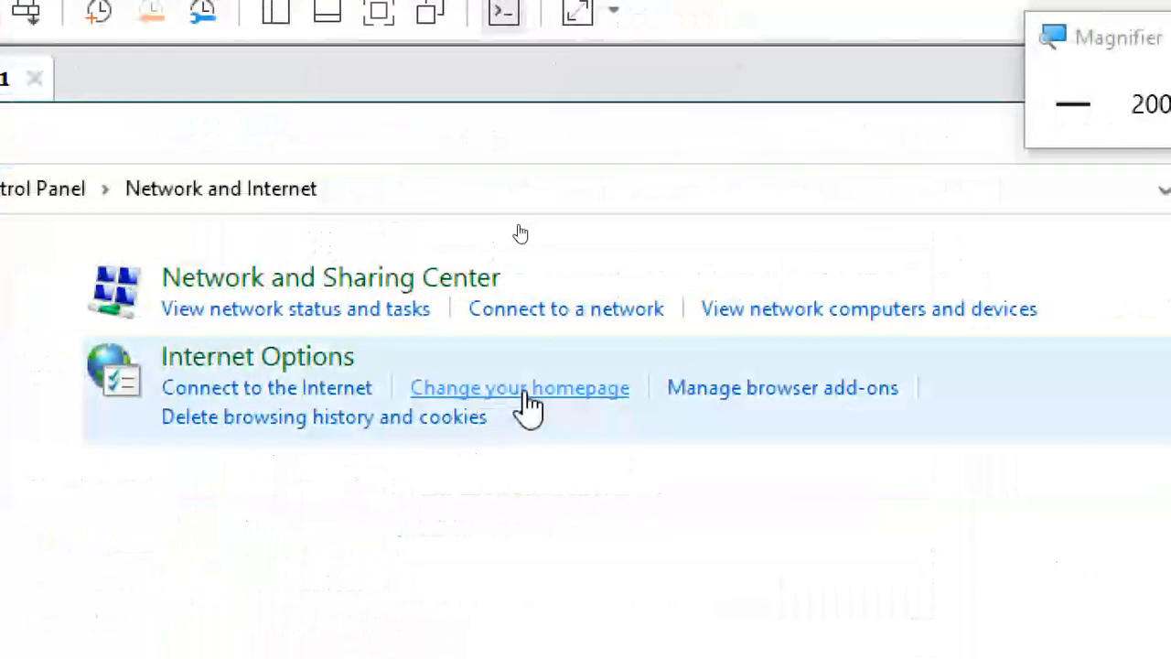
pyautogui.click(510, 392)
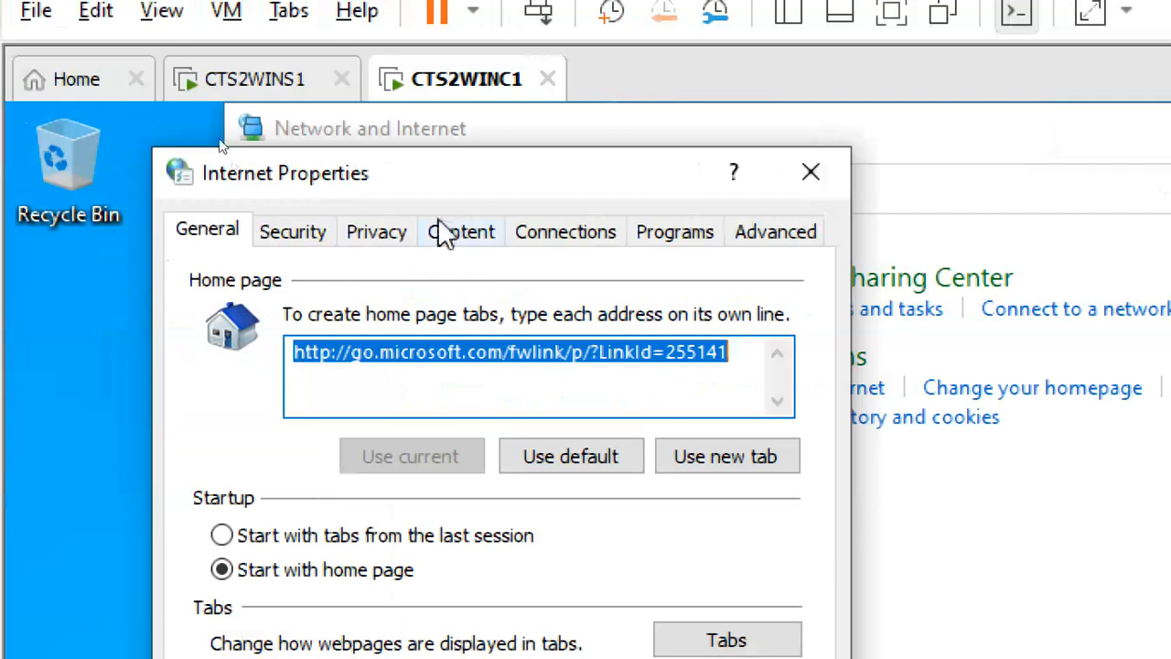
pyautogui.click(810, 172)
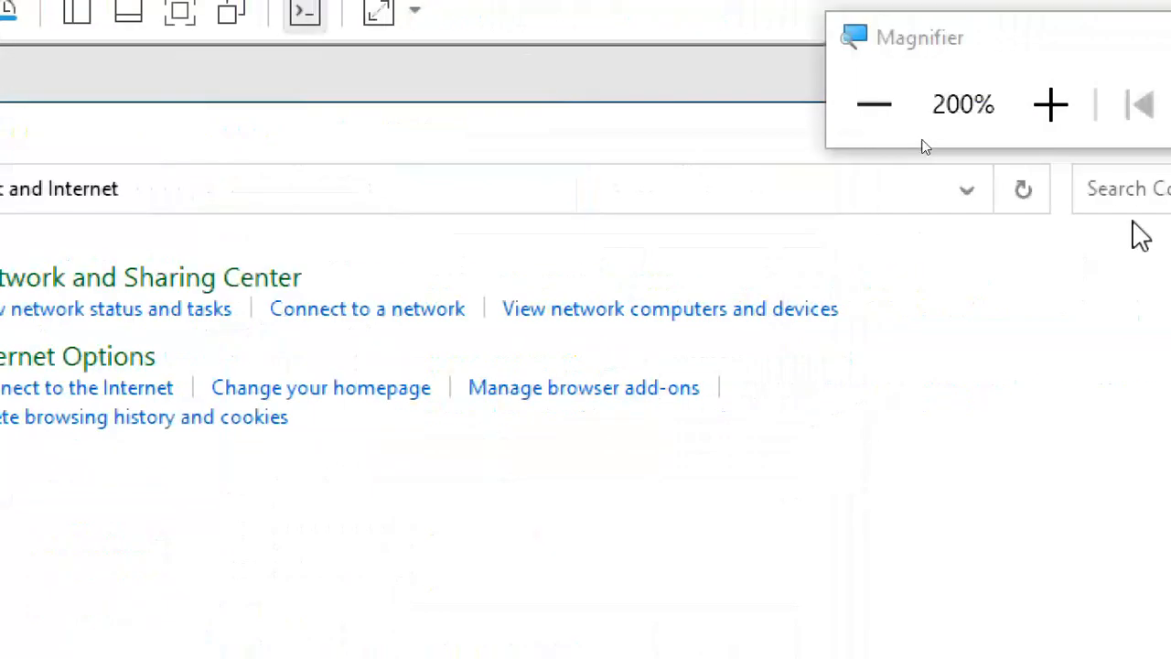
pyautogui.moveTo(764, 41); pyautogui.dragTo(829, 14)
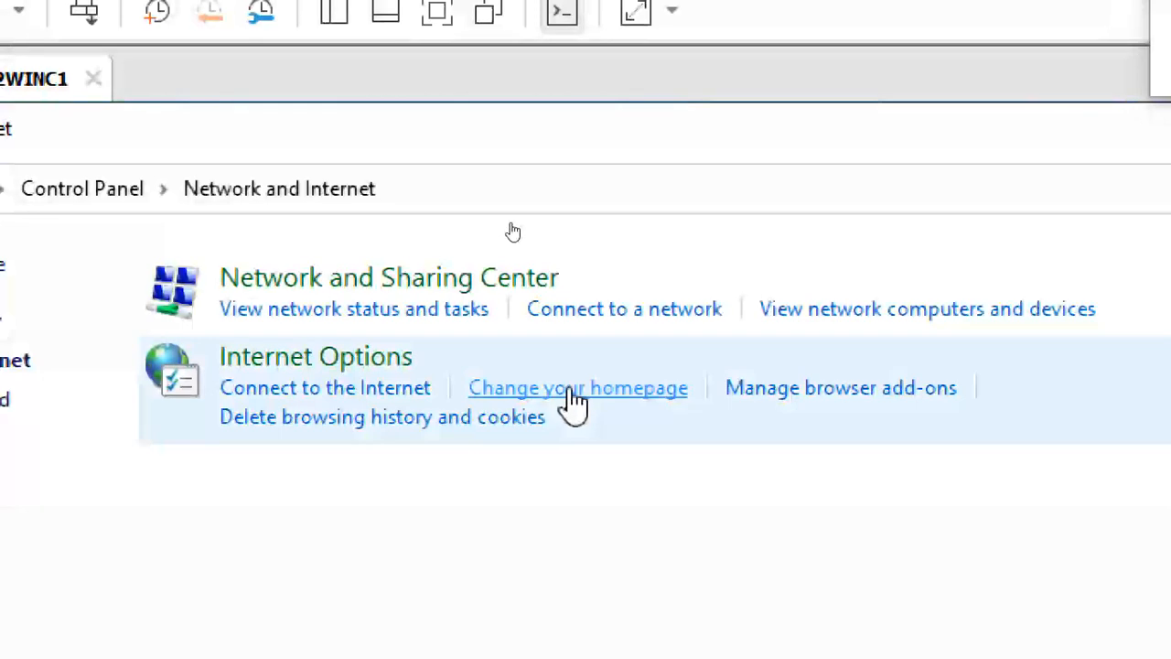
pyautogui.click(572, 402)
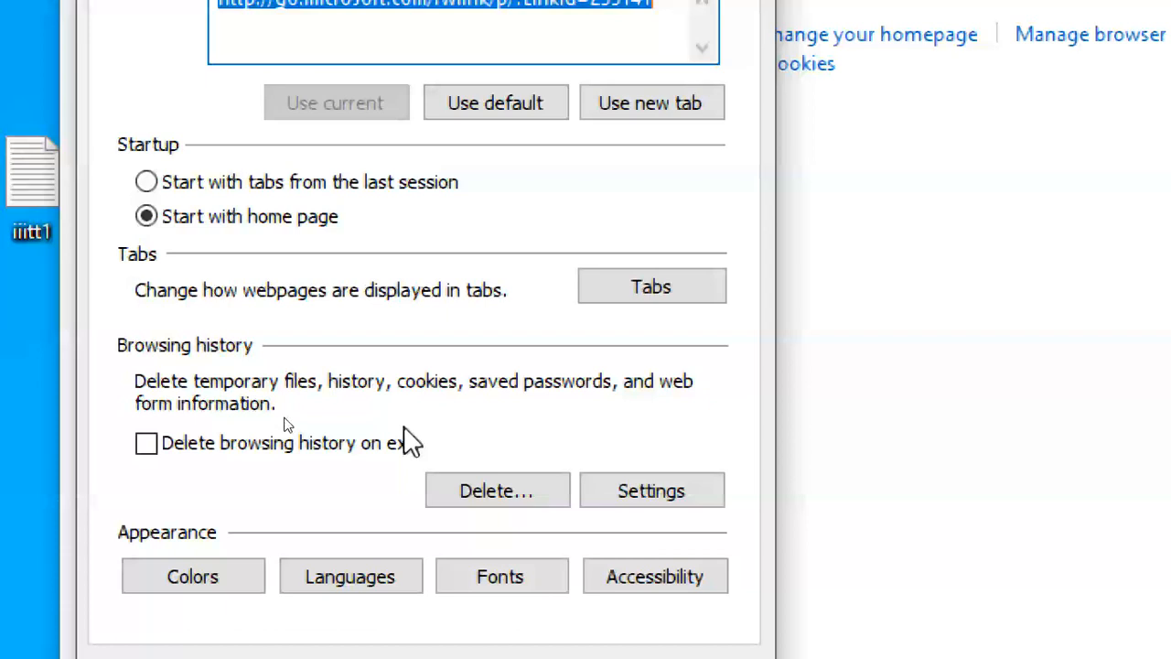
pyautogui.click(736, 35)
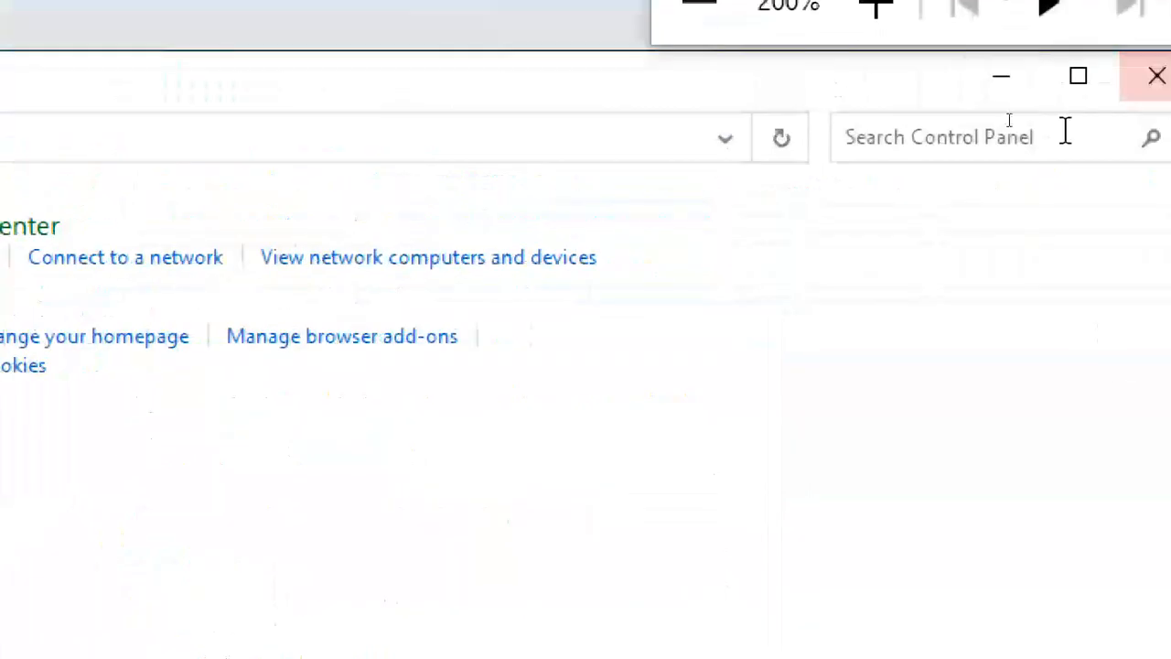
pyautogui.click(1155, 77)
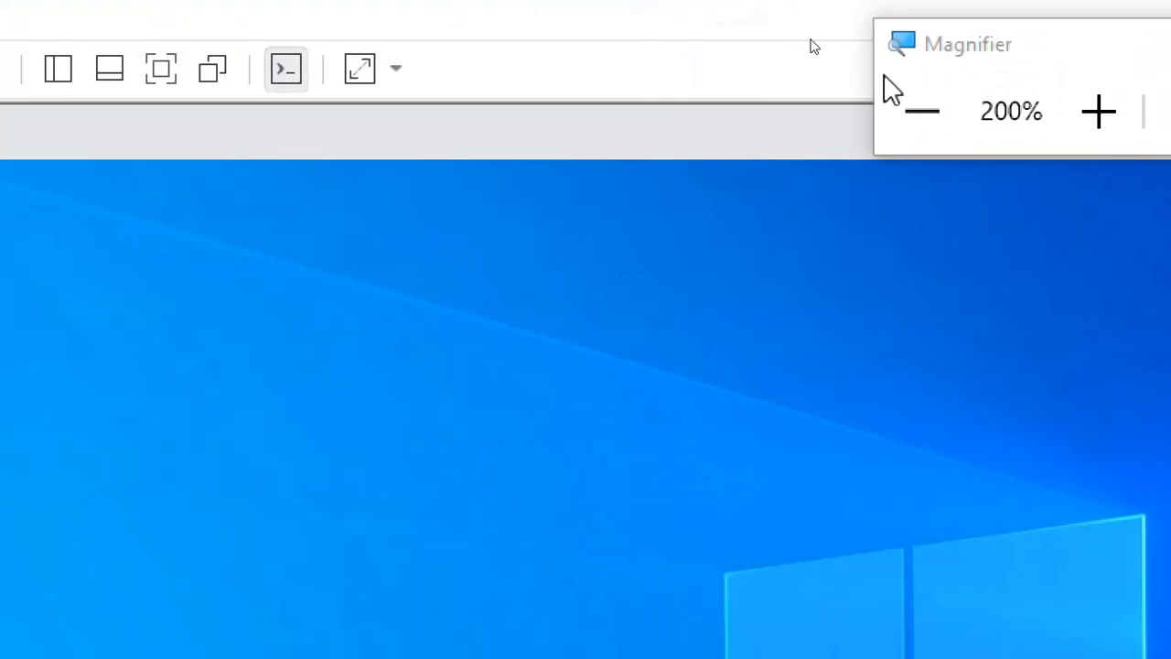
# Switch to the CTS2WINS1 server VM and expand vedic.com's Group Policy Objects container.
pyautogui.click(858, 111)
pyautogui.click(219, 120)
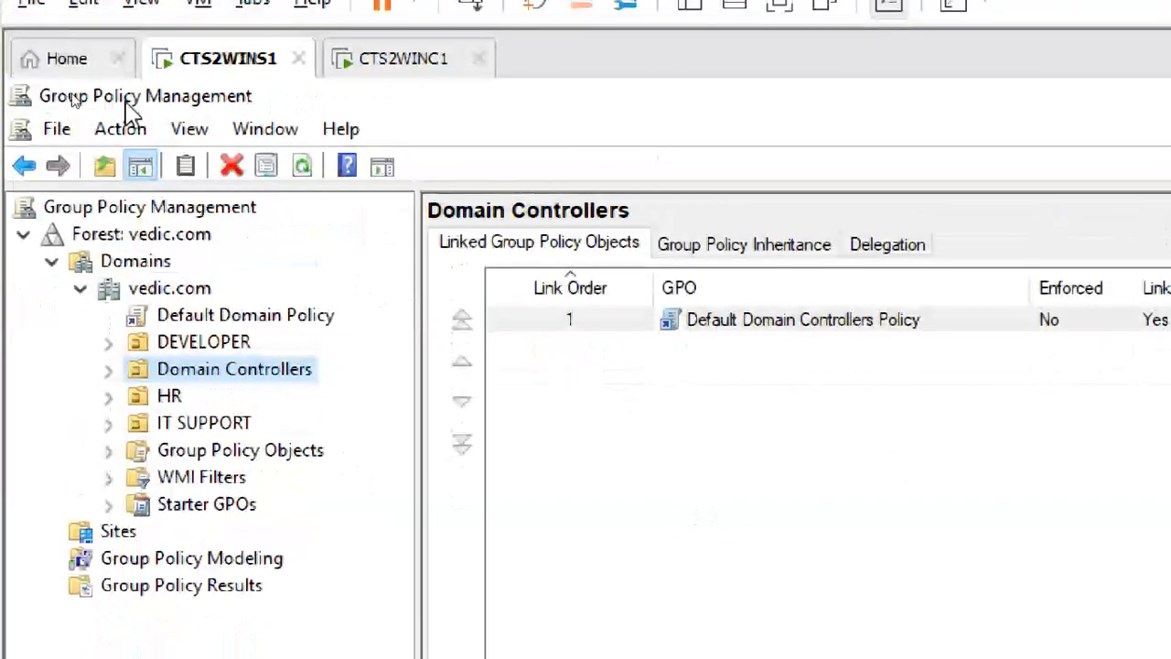
pyautogui.click(243, 452)
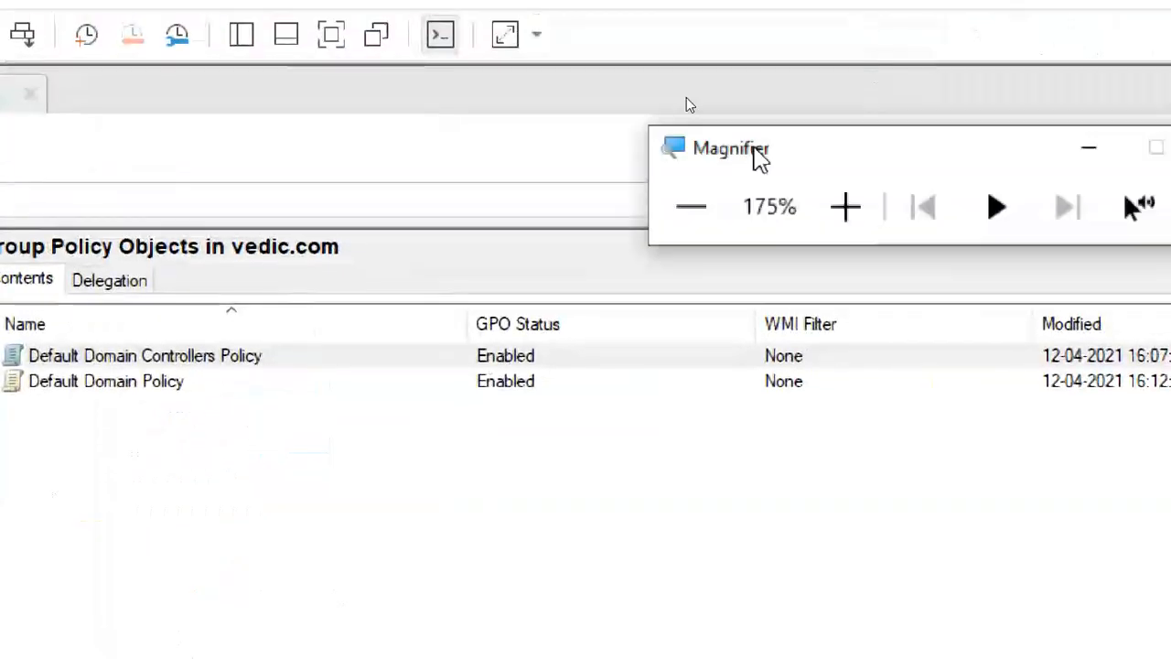
pyautogui.moveTo(755, 148); pyautogui.dragTo(682, 119)
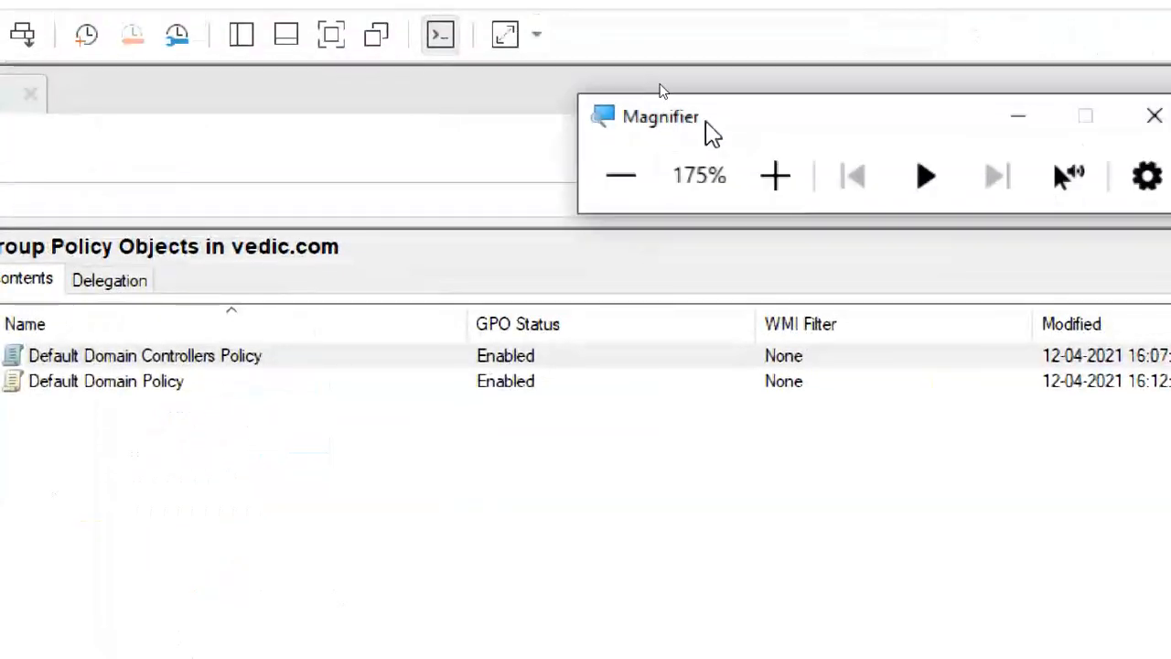
pyautogui.click(331, 36)
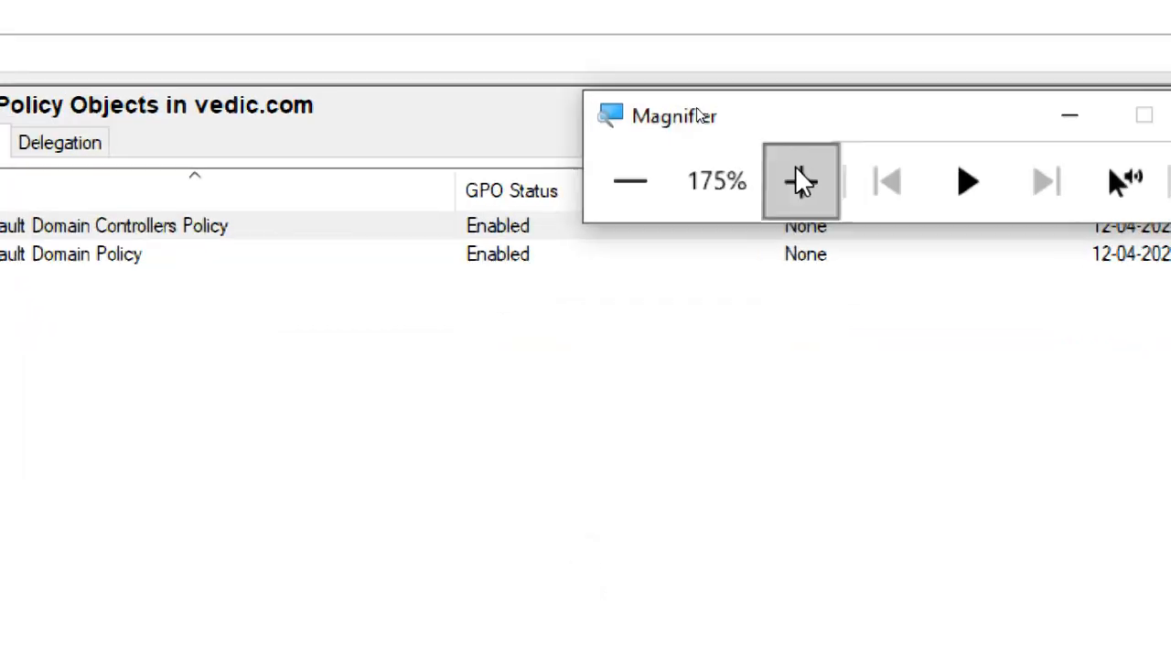
pyautogui.click(797, 175)
pyautogui.click(797, 175)
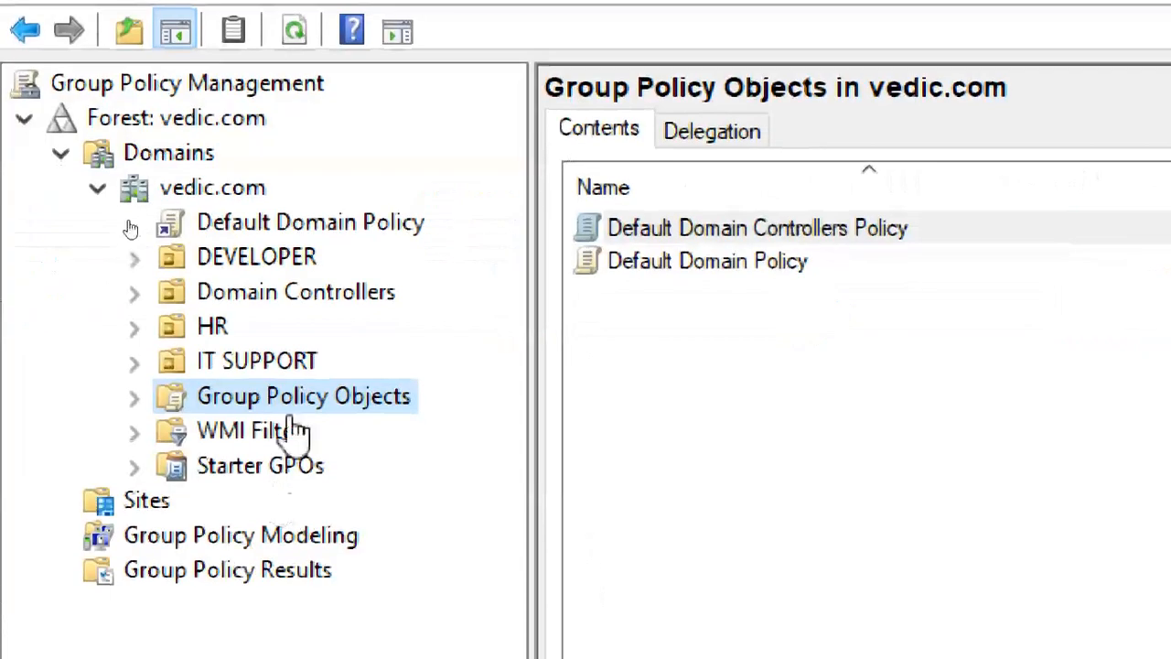
pyautogui.click(133, 399)
# Select both default GPOs, accept the SYSVOL permissions prompts, then reselect Group Policy Objects.
pyautogui.click(318, 440)
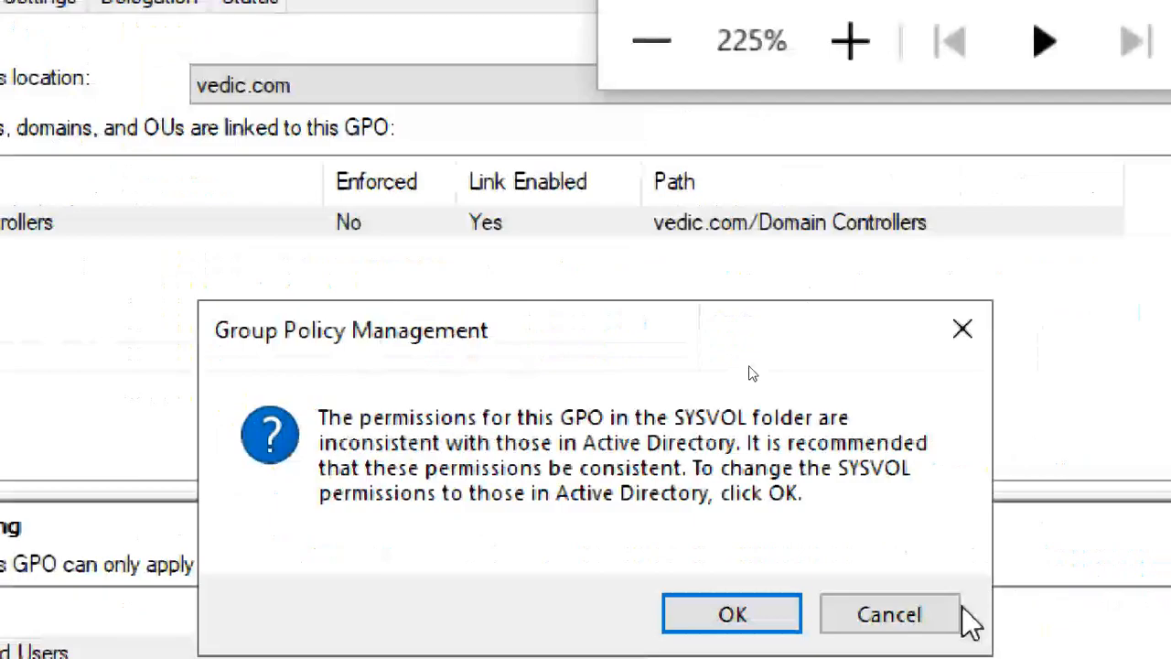
pyautogui.click(865, 617)
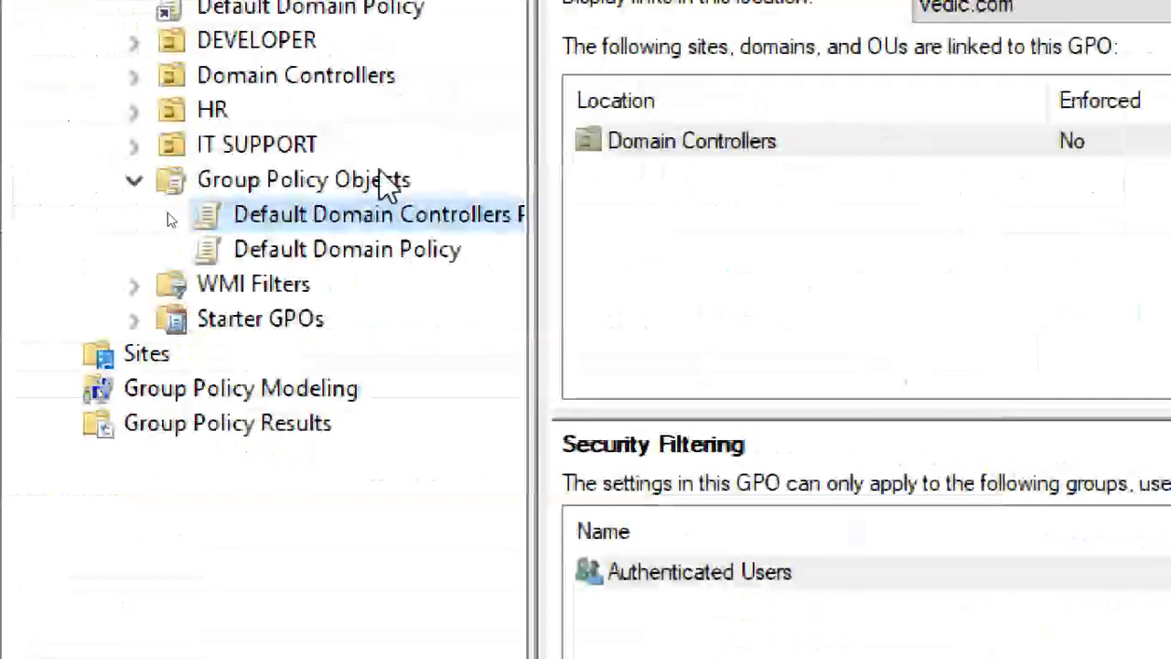
pyautogui.click(356, 249)
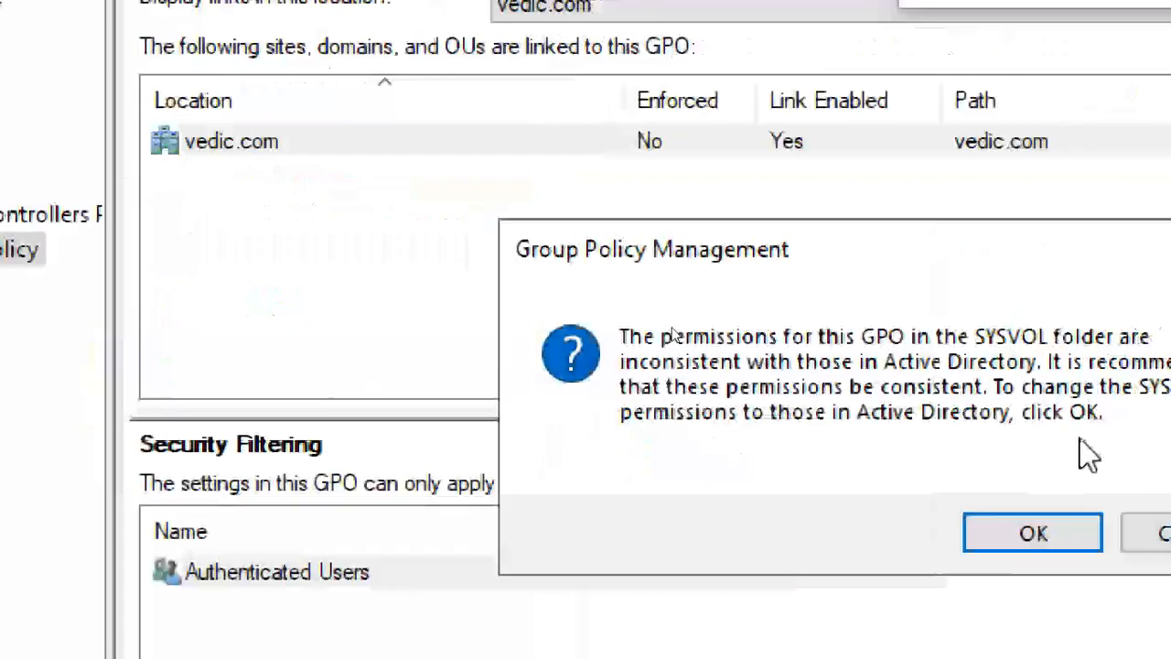
pyautogui.click(1020, 540)
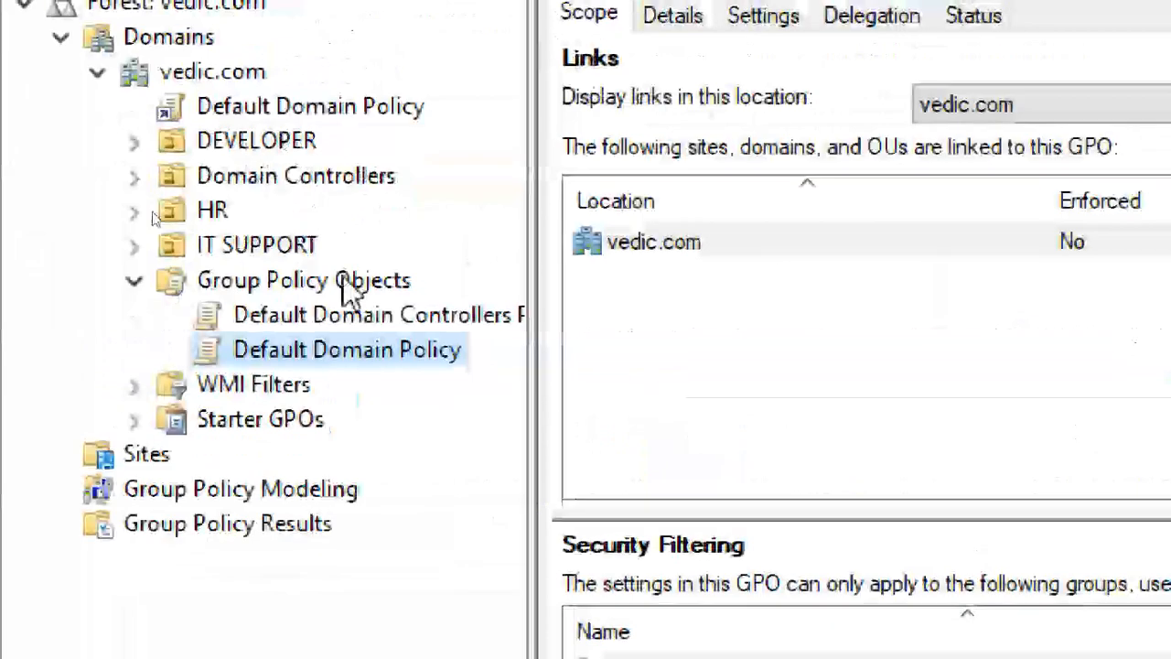
pyautogui.click(343, 282)
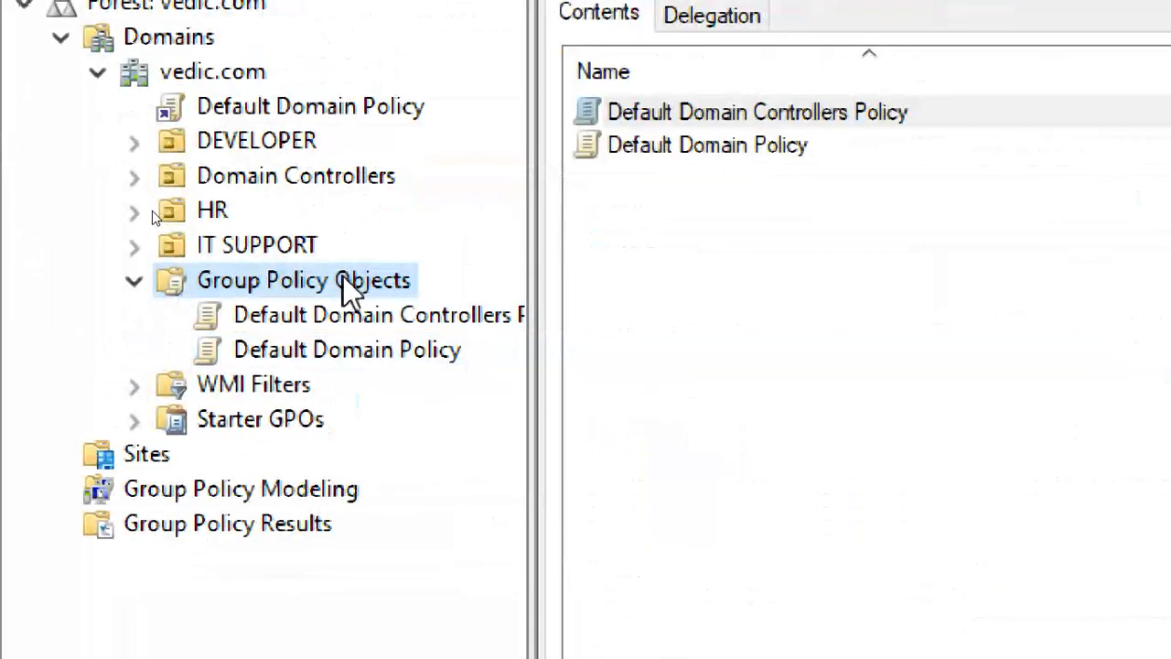
# Open the New GPO dialog from Group Policy Objects, after cancelling a first attempt.
pyautogui.rightClick(348, 291)
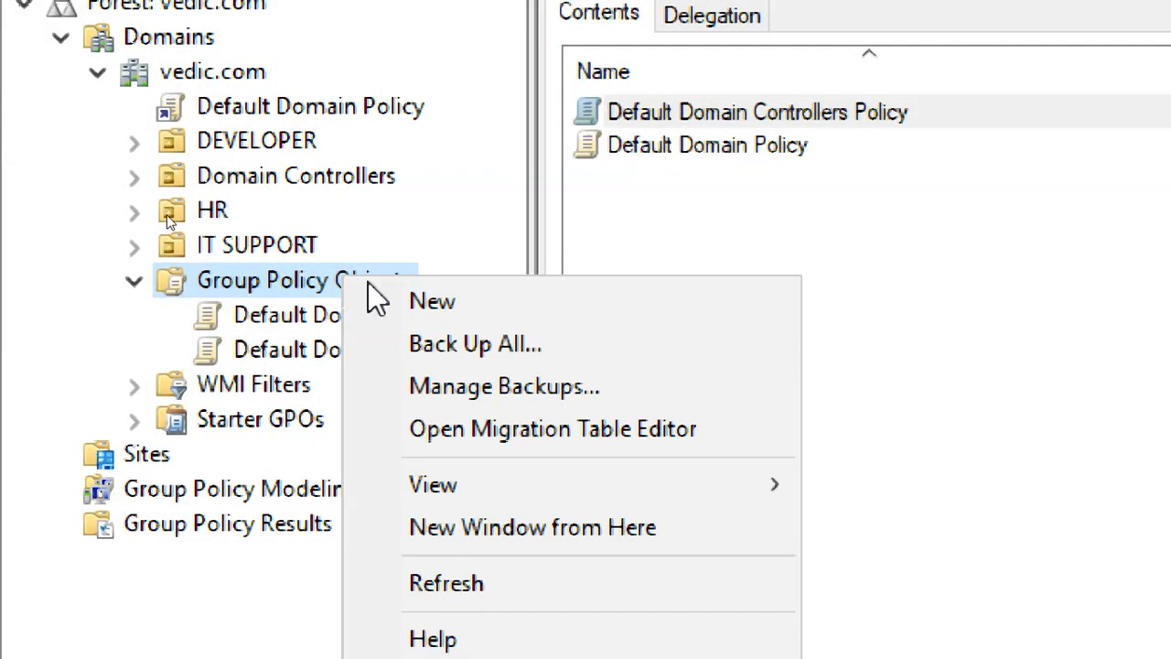
pyautogui.click(576, 294)
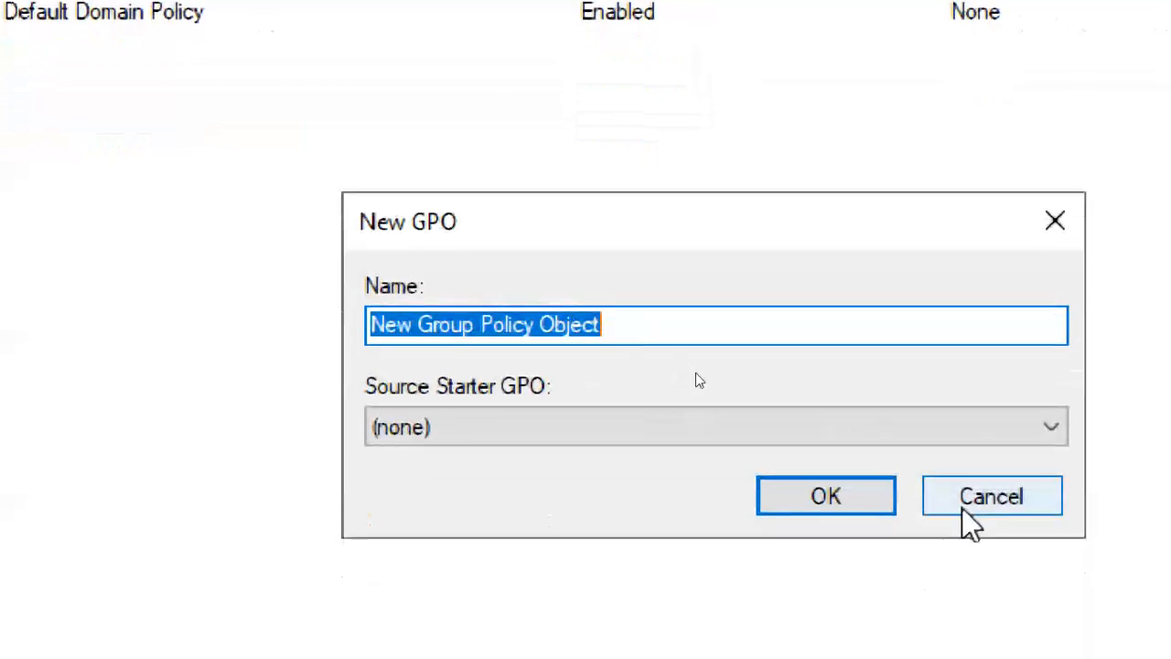
pyautogui.click(991, 496)
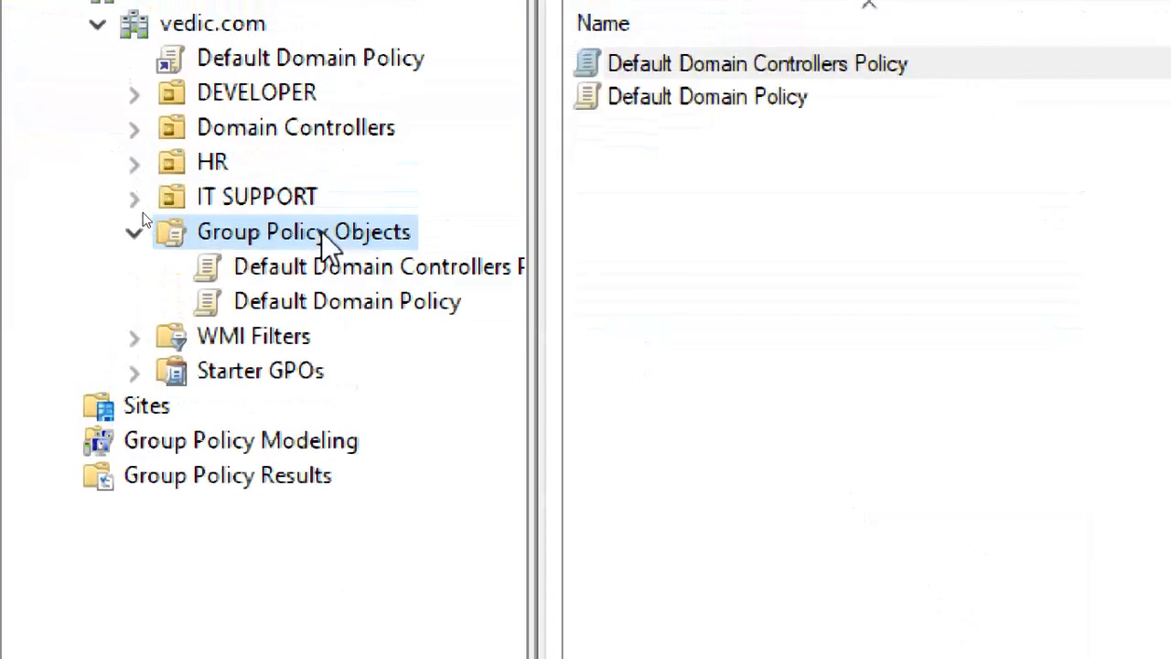
pyautogui.rightClick(321, 231)
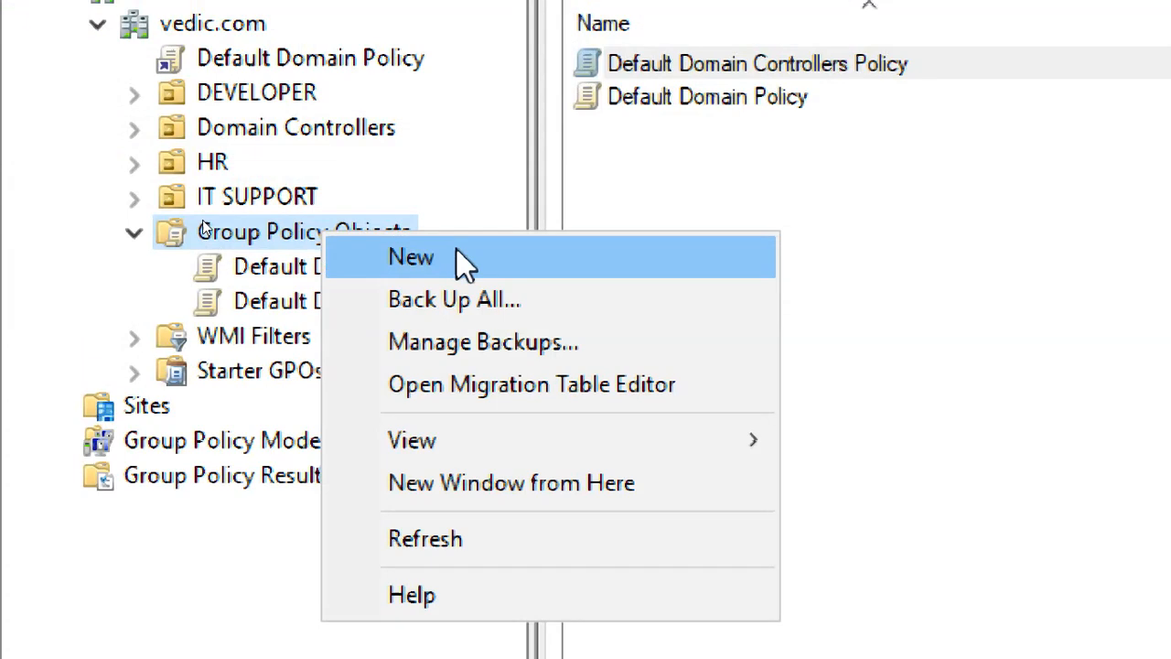
pyautogui.click(573, 256)
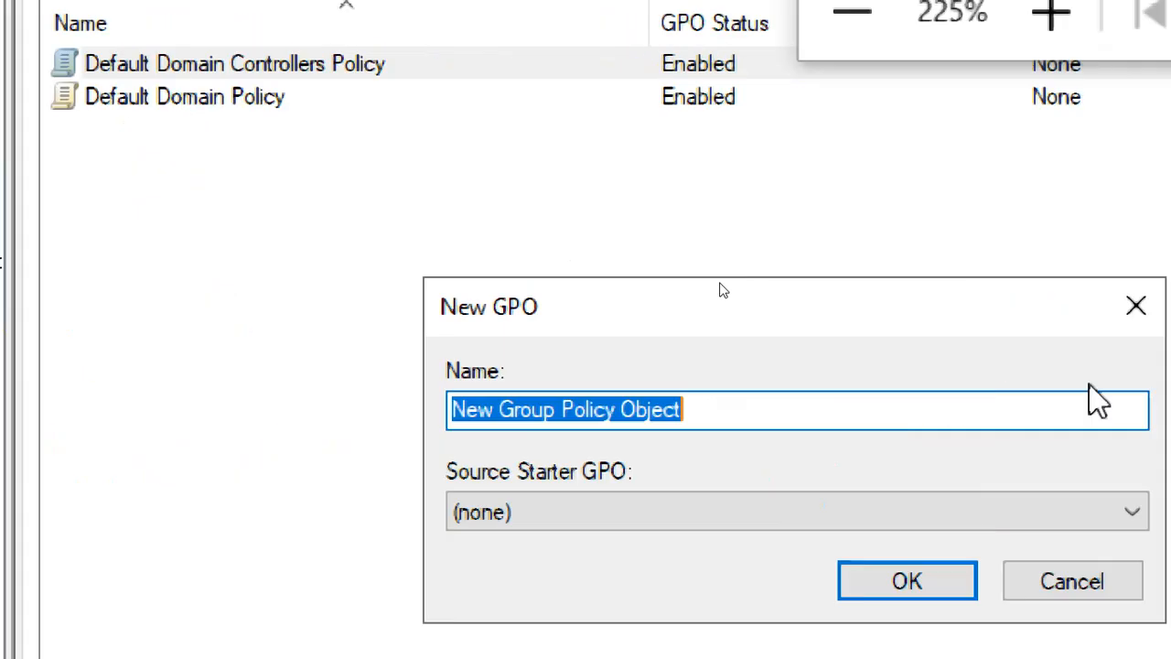
pyautogui.click(707, 410)
pyautogui.moveTo(684, 408); pyautogui.dragTo(383, 421)
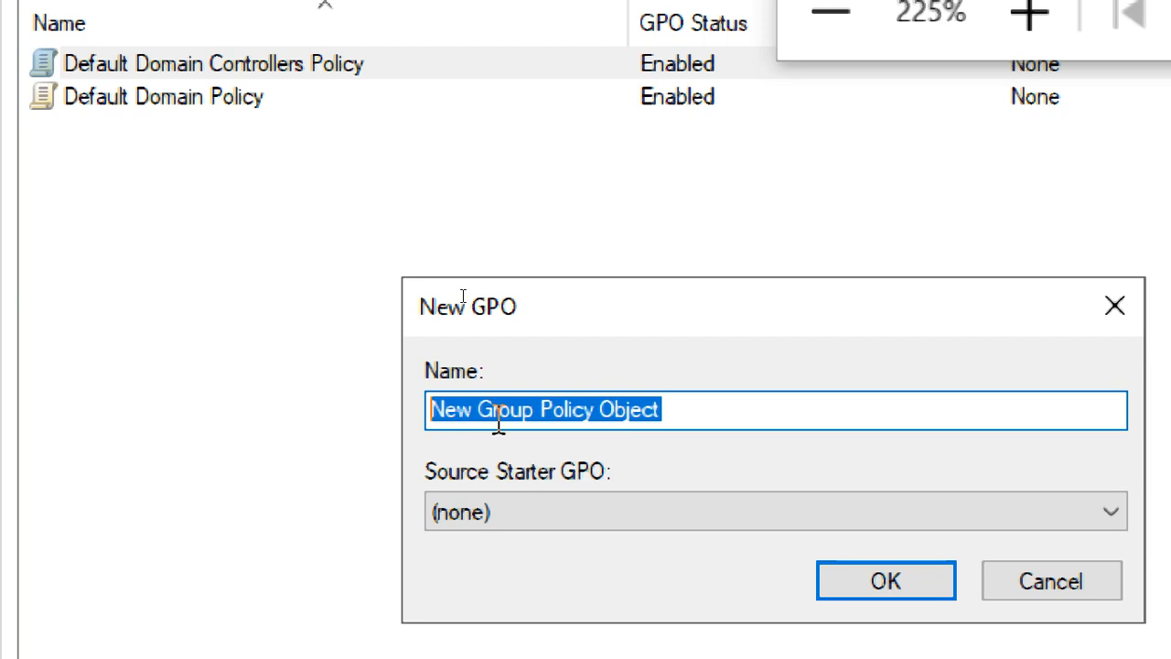
# Name the new GPO 'IE Restiction', keep Source Starter GPO as (none), and create it.
pyautogui.write('gpo1')
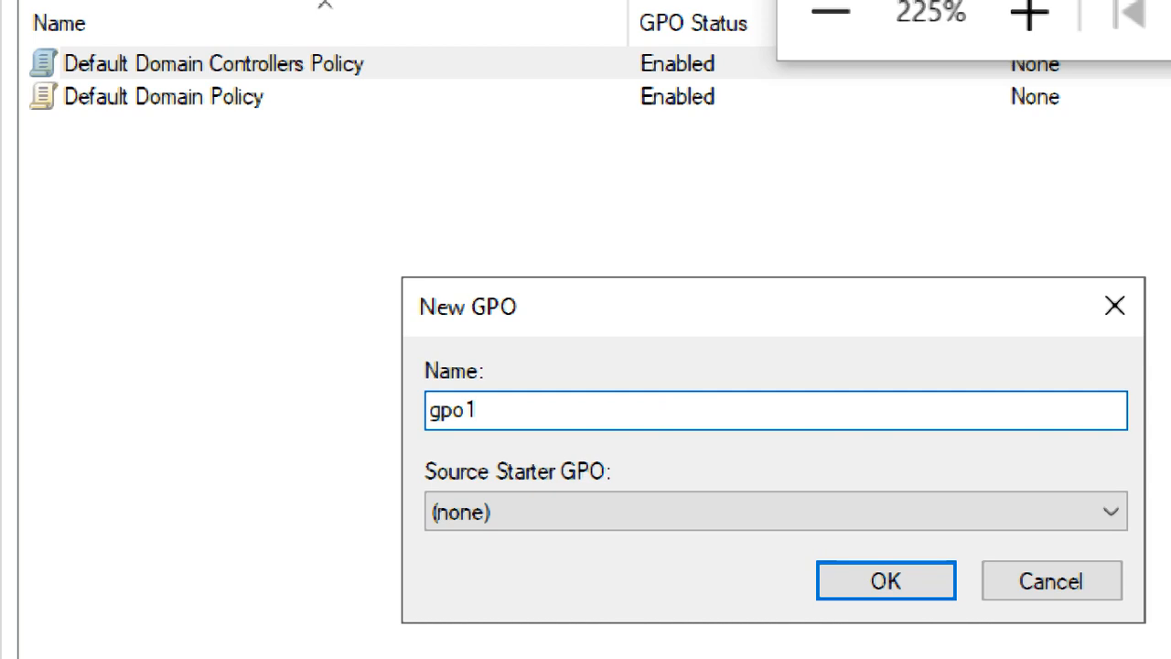
pyautogui.press('BackSpace')
pyautogui.press('BackSpace')
pyautogui.press('BackSpace')
pyautogui.press('BackSpace')
pyautogui.write('abc')
pyautogui.press('BackSpace')
pyautogui.press('BackSpace')
pyautogui.press('BackSpace')
pyautogui.press('BackSpace')
pyautogui.write('E Restic')
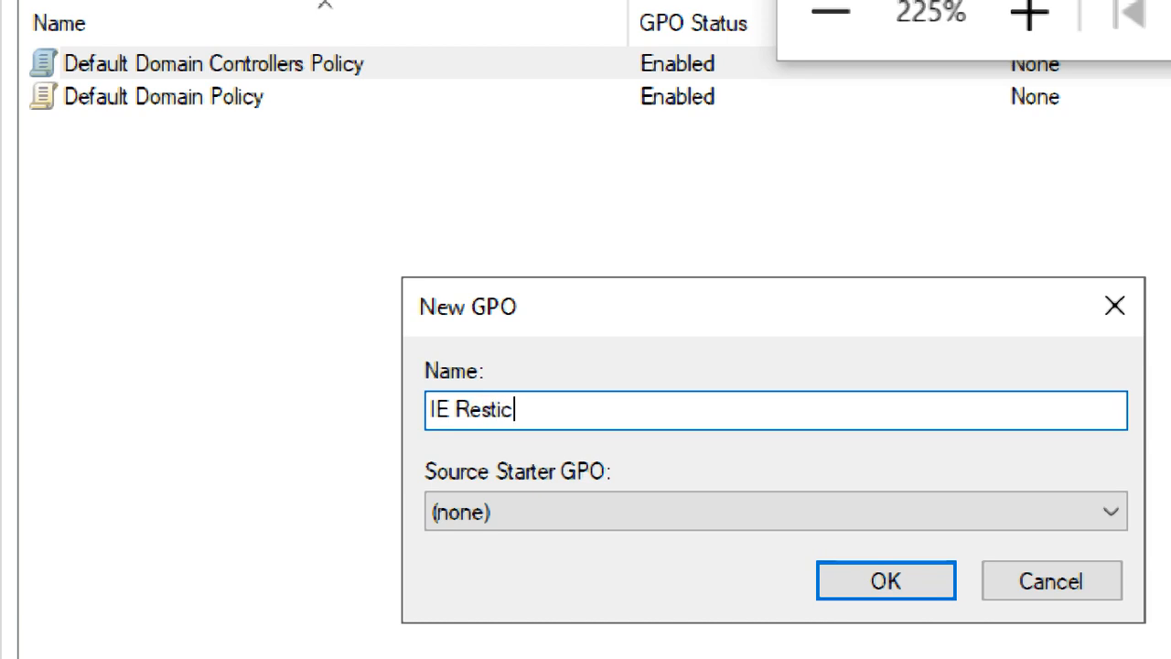
pyautogui.write('tion')
pyautogui.click(581, 422)
pyautogui.click(628, 527)
pyautogui.click(628, 527)
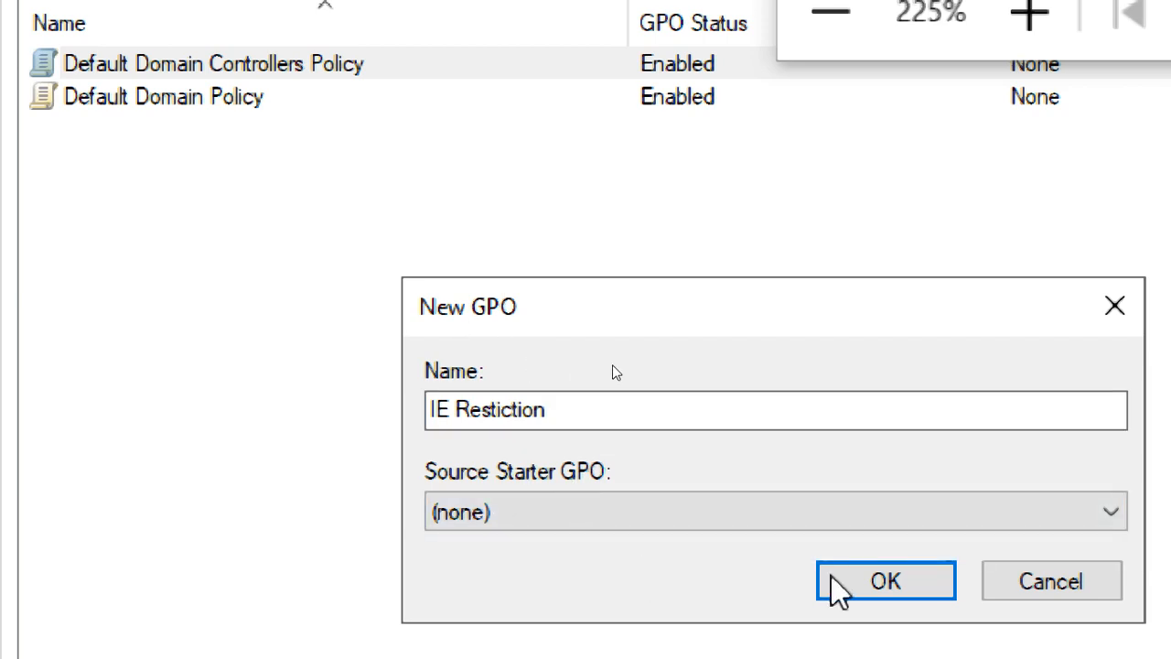
pyautogui.click(868, 578)
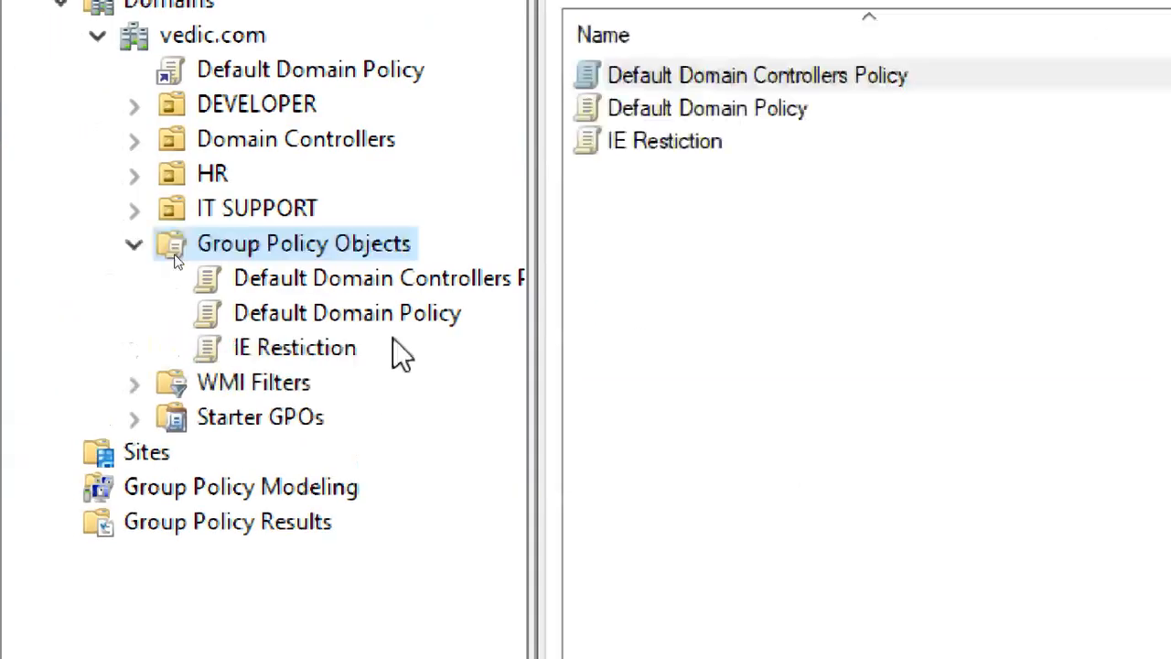
# Select the IE Restiction GPO and choose Edit to open it in Group Policy Management Editor.
pyautogui.click(348, 353)
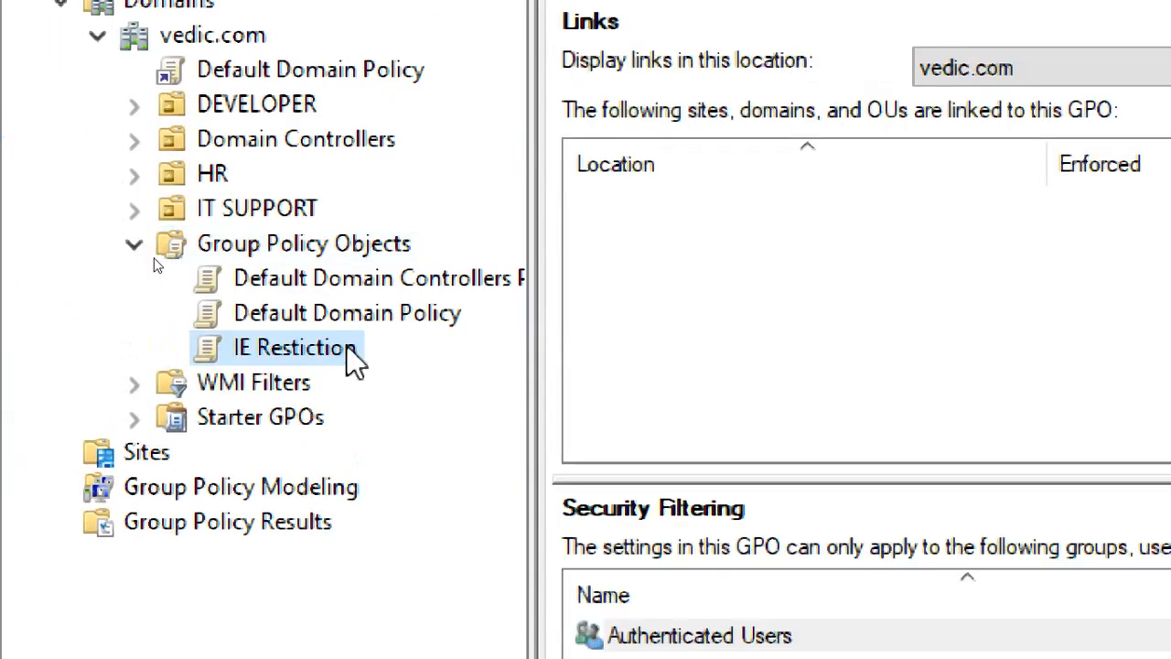
pyautogui.click(351, 242)
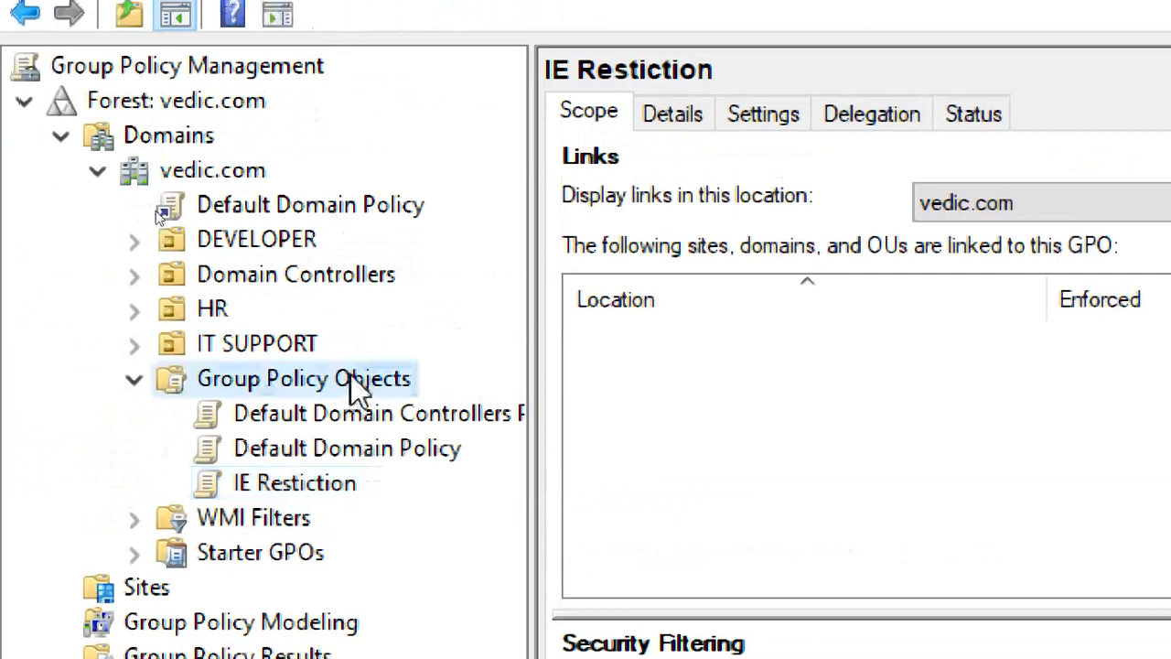
pyautogui.click(302, 483)
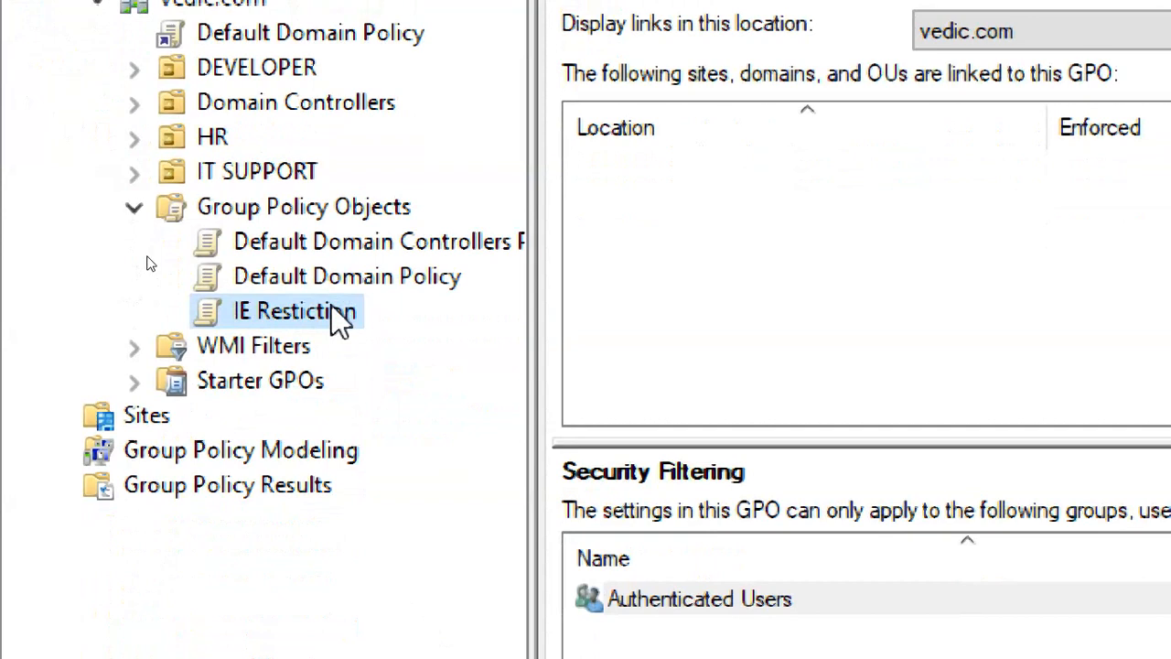
pyautogui.click(333, 305)
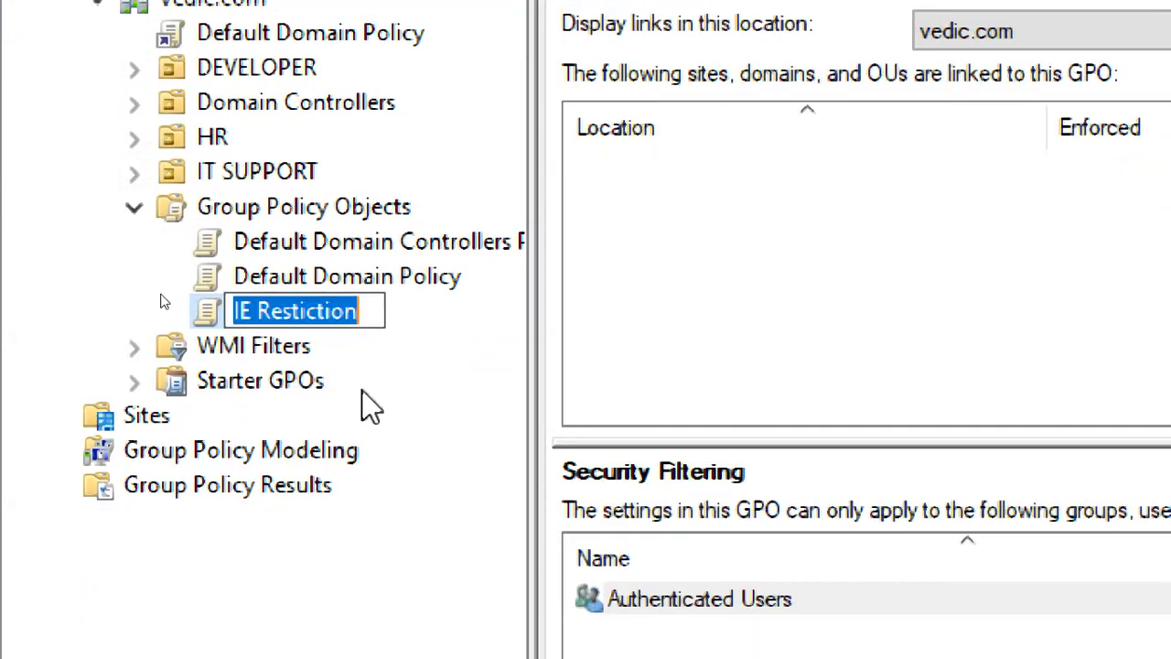
pyautogui.click(363, 390)
pyautogui.rightClick(333, 318)
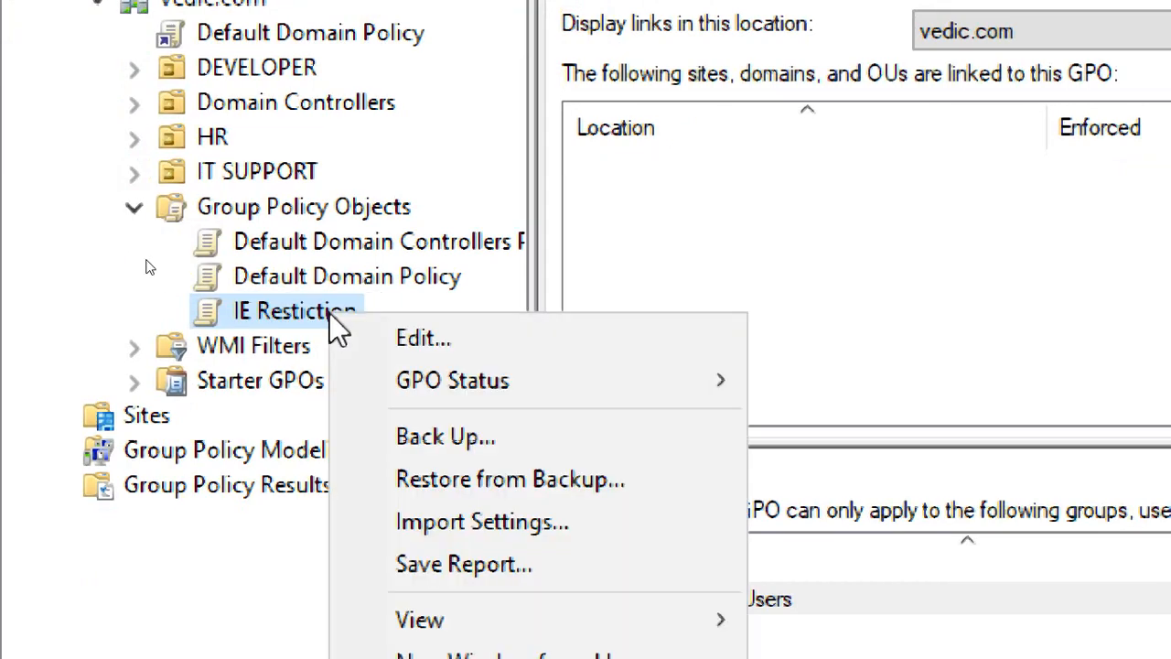
pyautogui.click(501, 344)
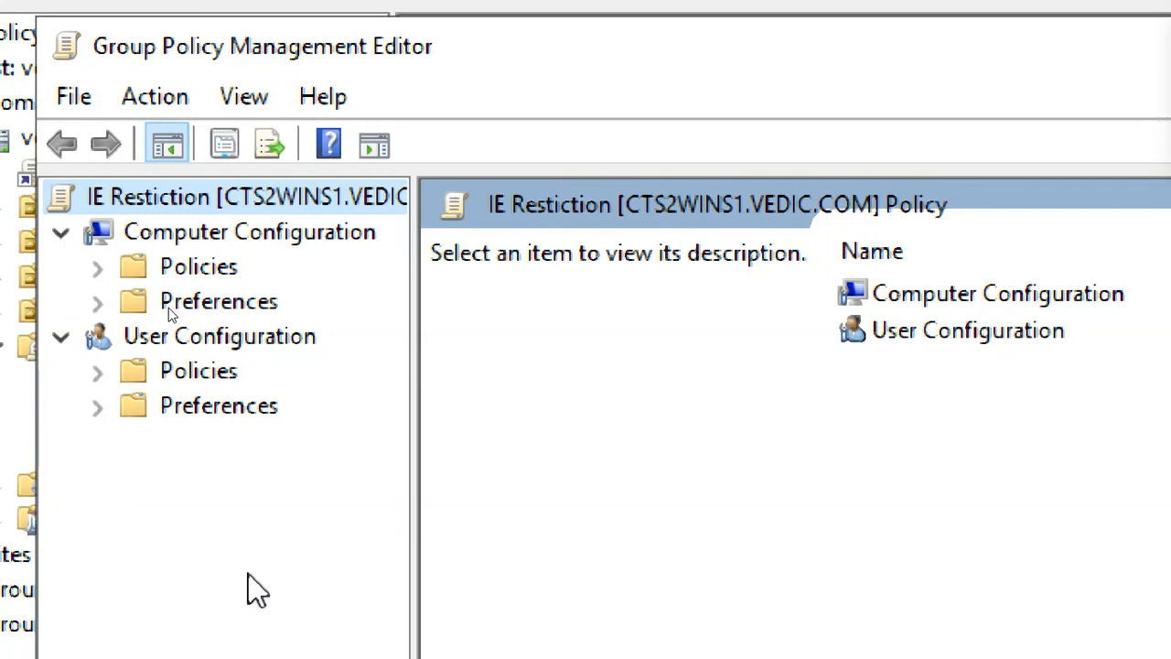
# Compare the Computer Configuration and User Configuration contents of IE Restiction.
pyautogui.click(201, 236)
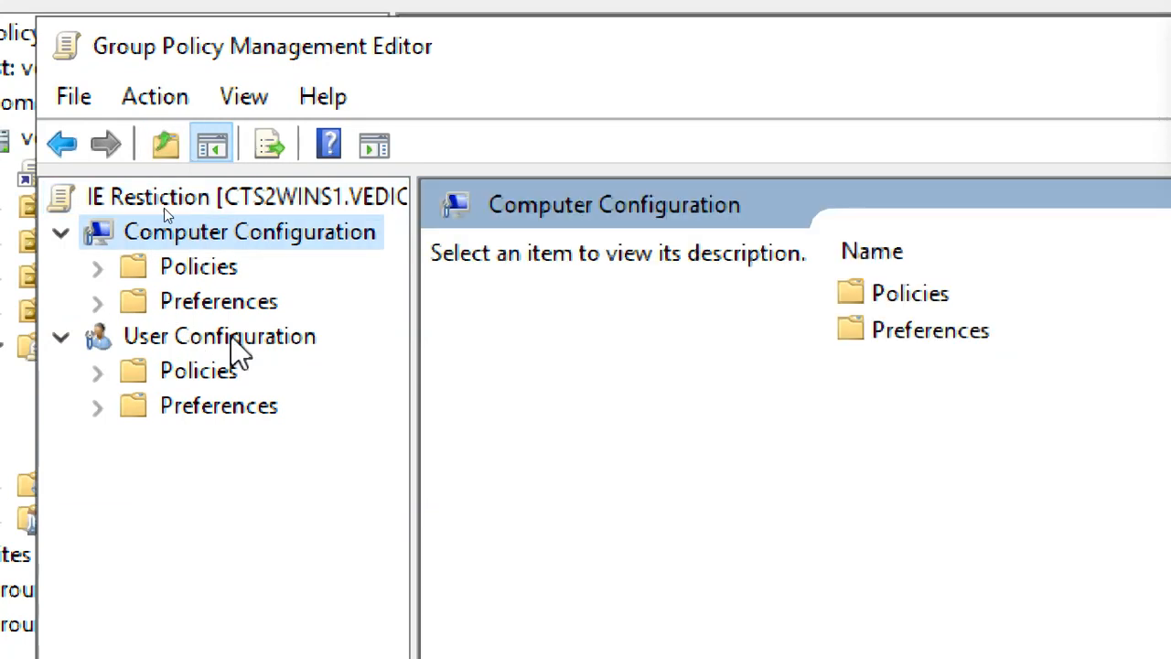
pyautogui.click(237, 345)
pyautogui.click(231, 240)
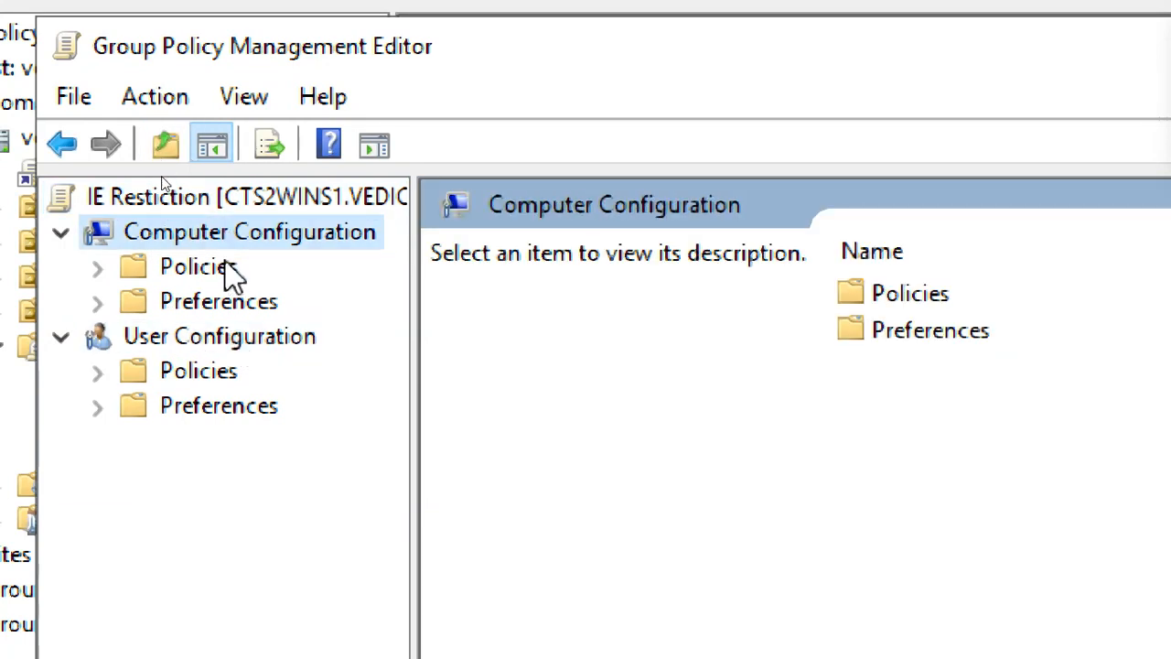
pyautogui.click(235, 344)
pyautogui.click(230, 240)
pyautogui.click(238, 346)
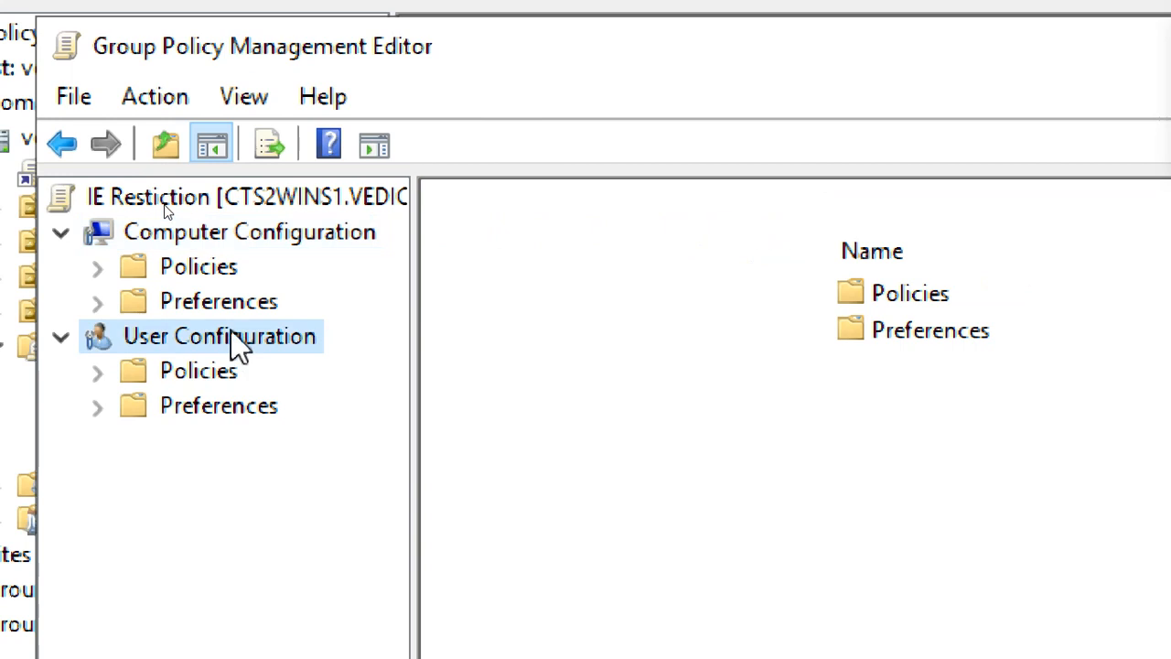
pyautogui.click(224, 240)
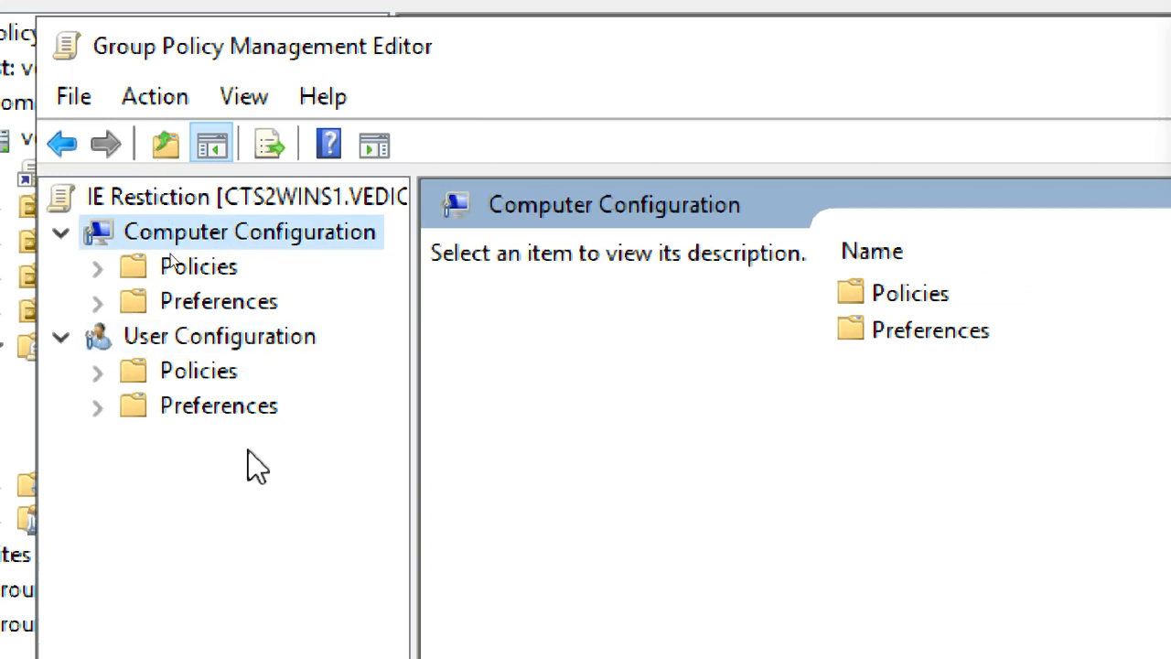
pyautogui.click(229, 345)
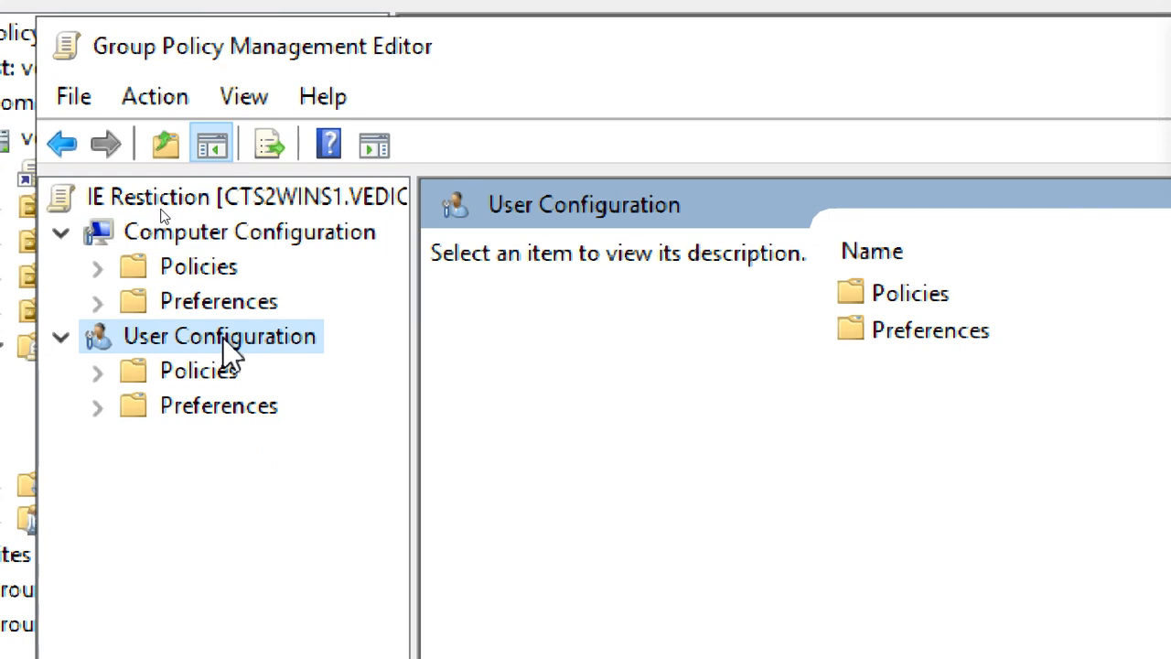
pyautogui.click(227, 239)
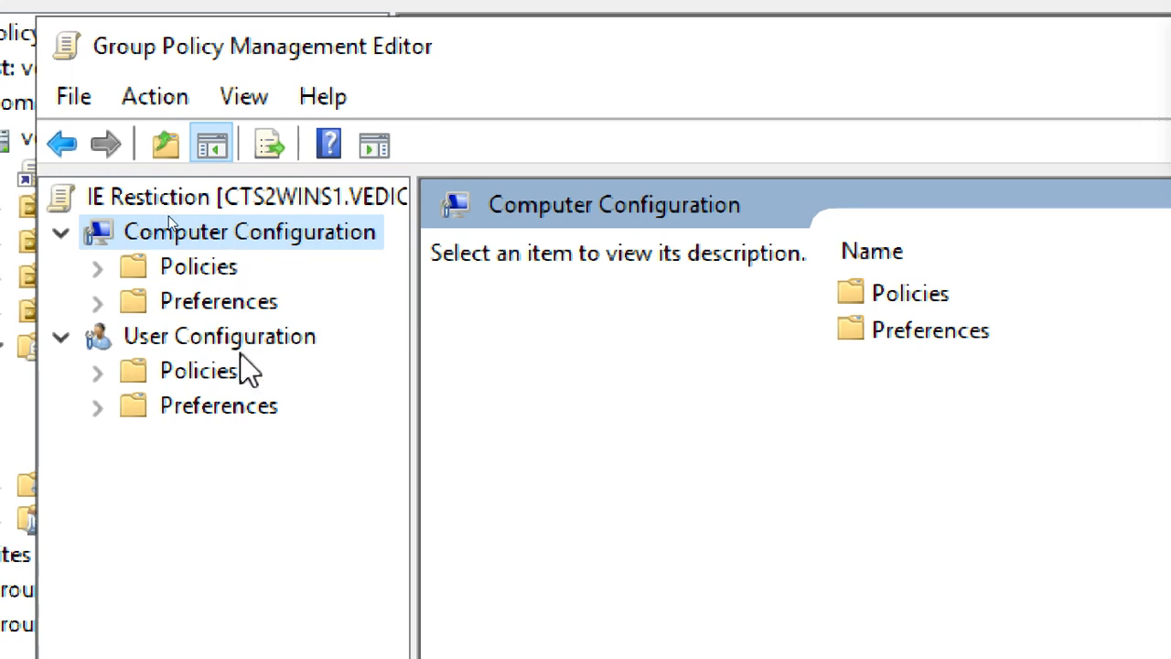
pyautogui.click(240, 346)
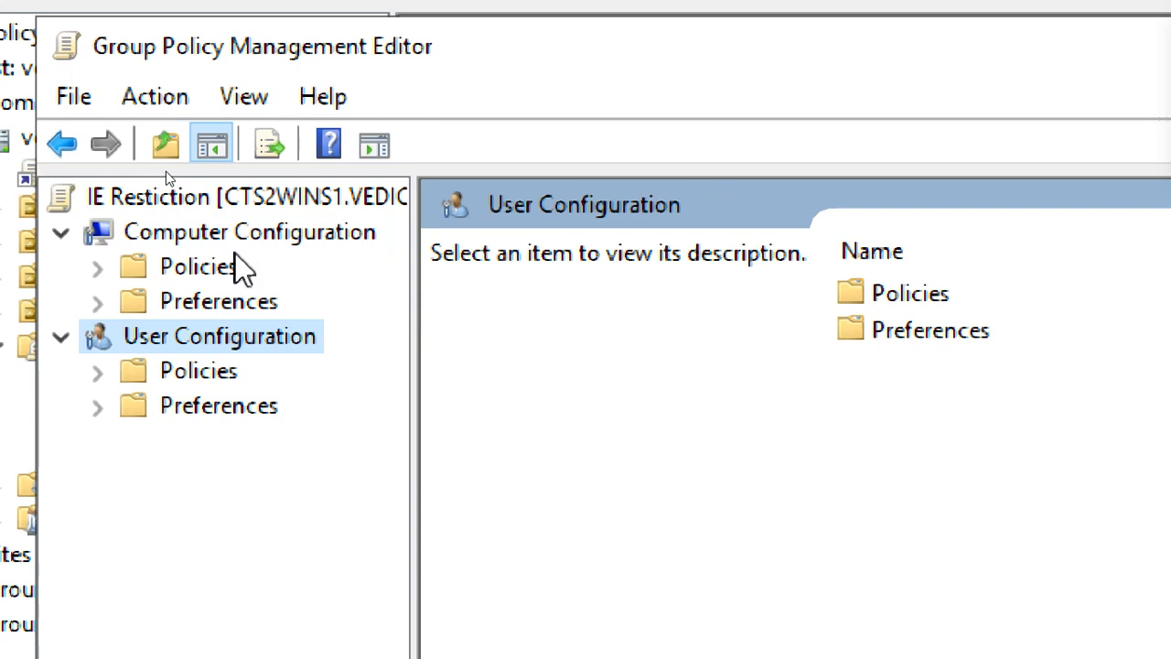
pyautogui.click(234, 232)
pyautogui.click(240, 349)
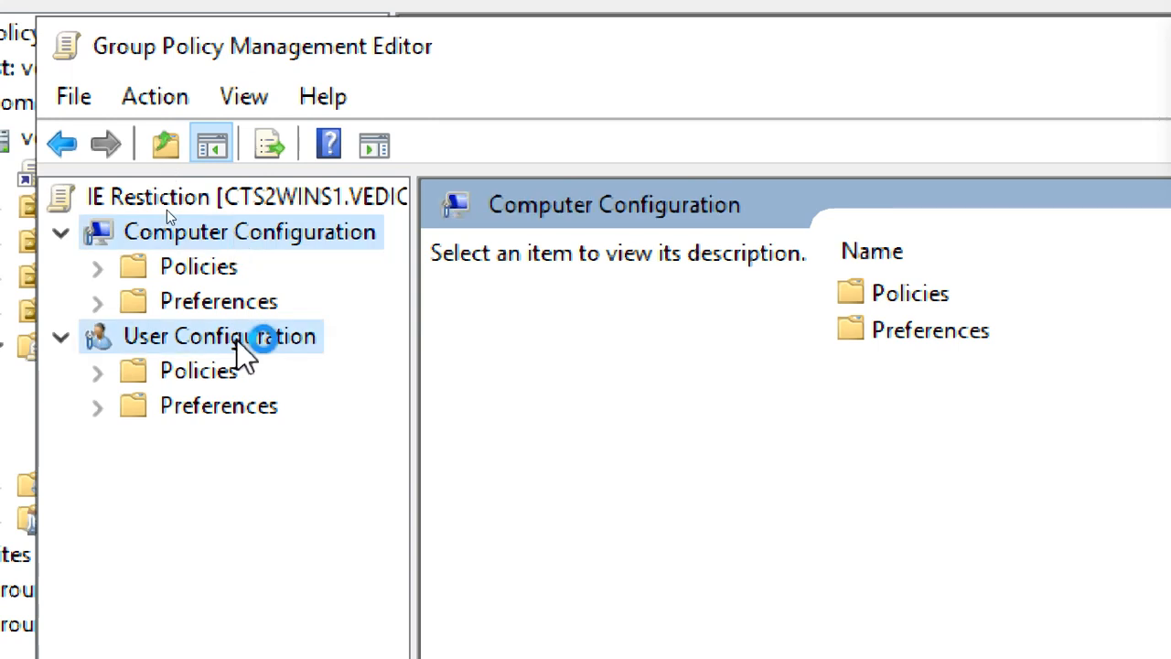
pyautogui.click(260, 238)
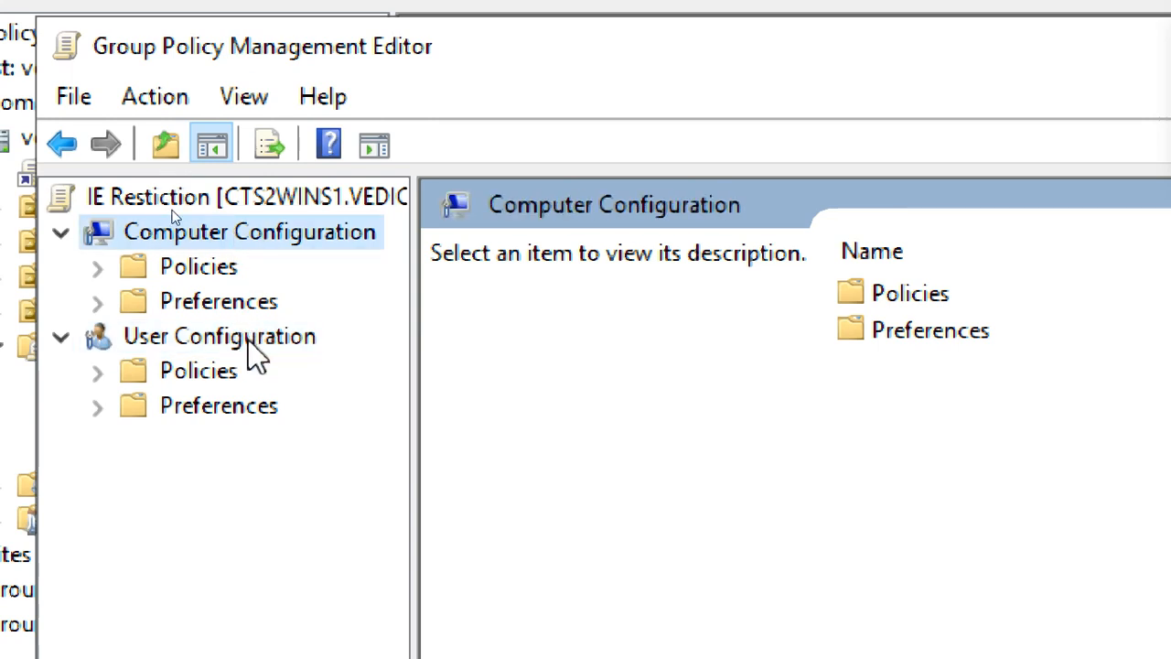
pyautogui.click(256, 343)
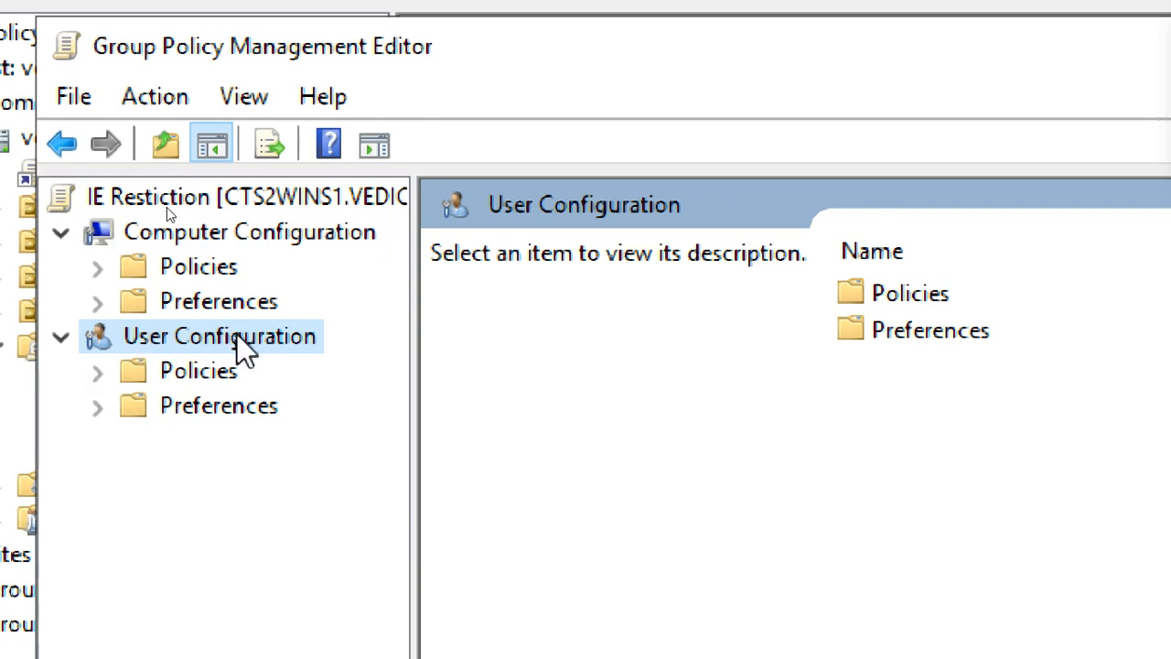
# Expand User Configuration > Policies and browse Software Settings, Software installation and Windows Settings.
pyautogui.click(100, 367)
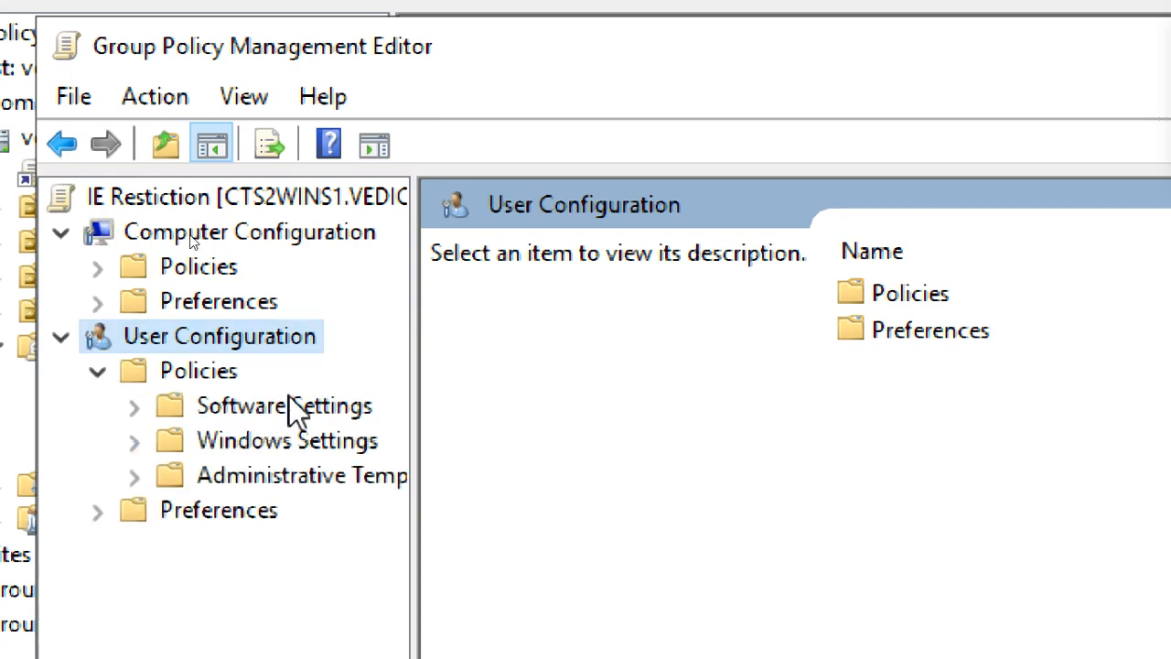
pyautogui.click(291, 409)
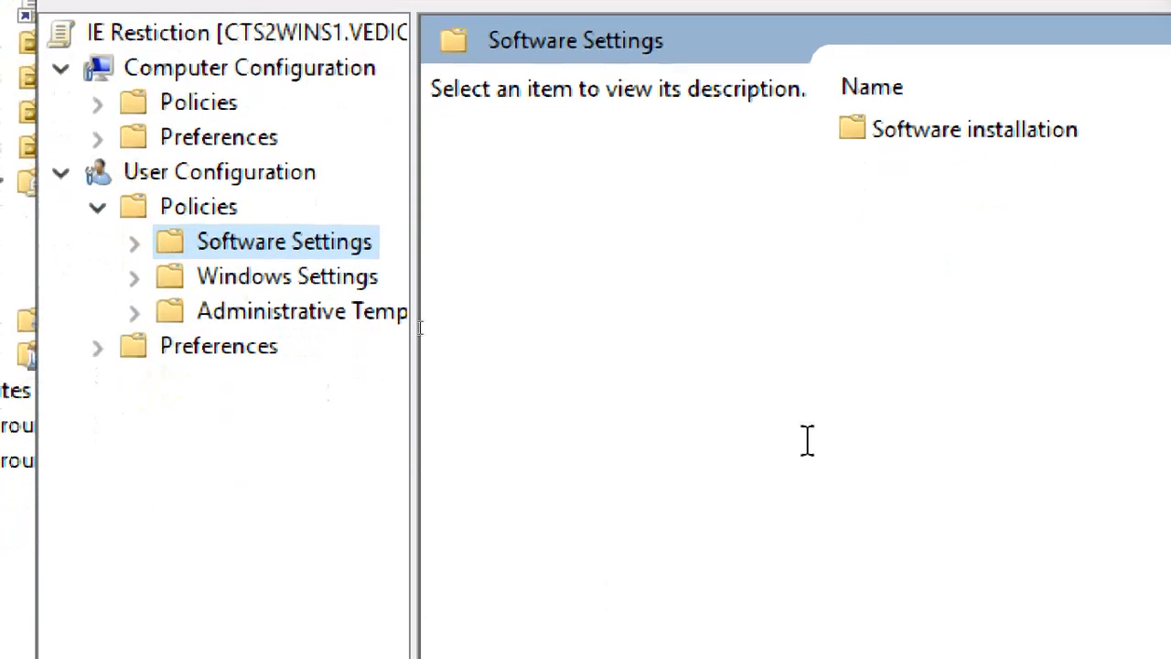
pyautogui.click(218, 181)
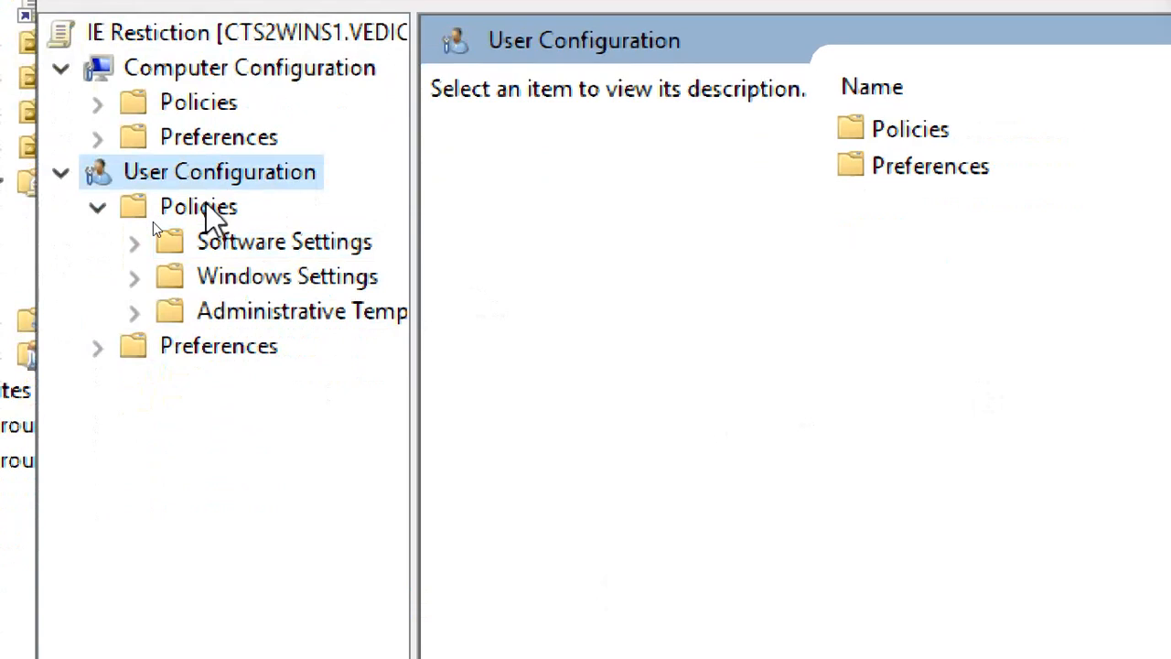
pyautogui.click(208, 212)
pyautogui.click(260, 249)
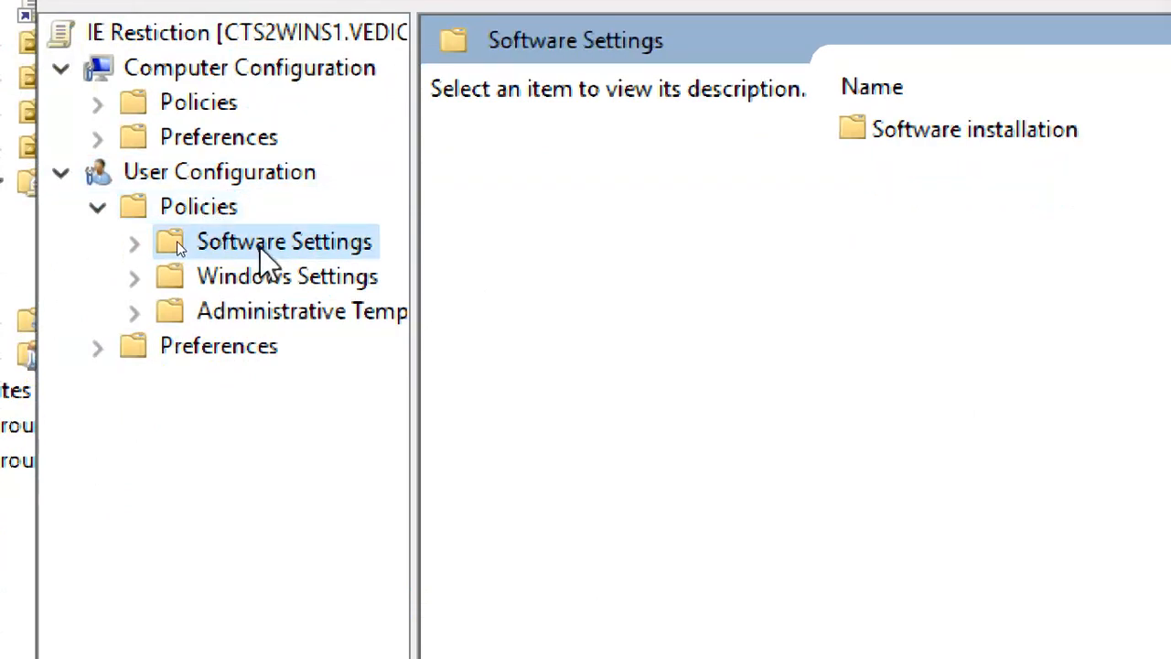
pyautogui.click(297, 277)
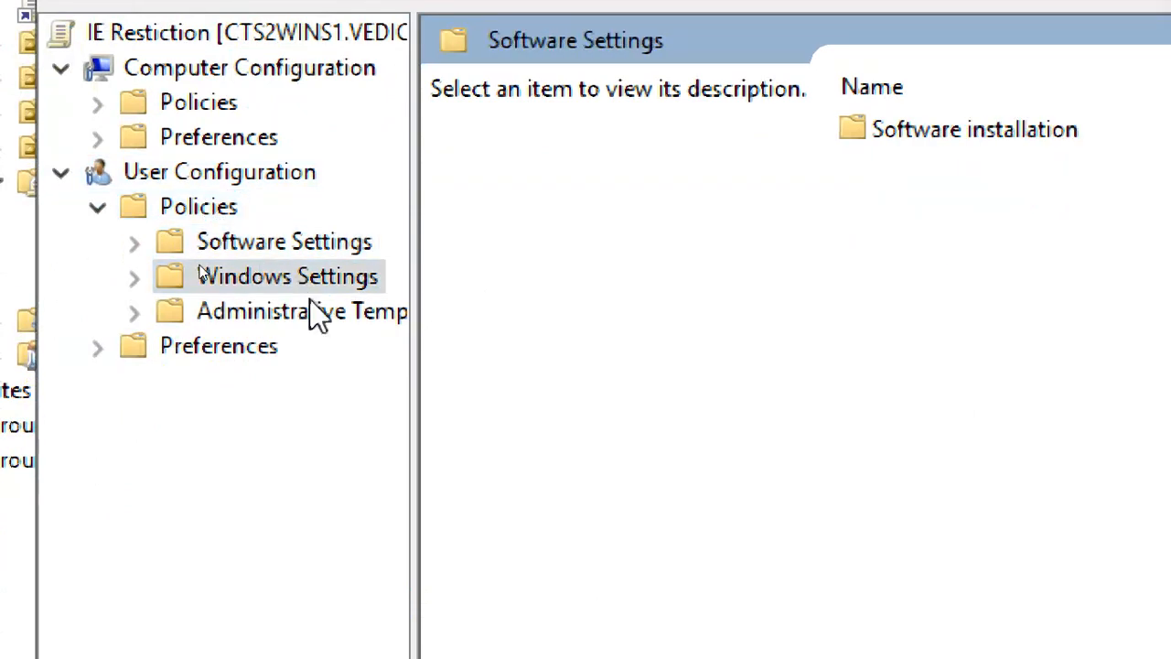
pyautogui.click(312, 321)
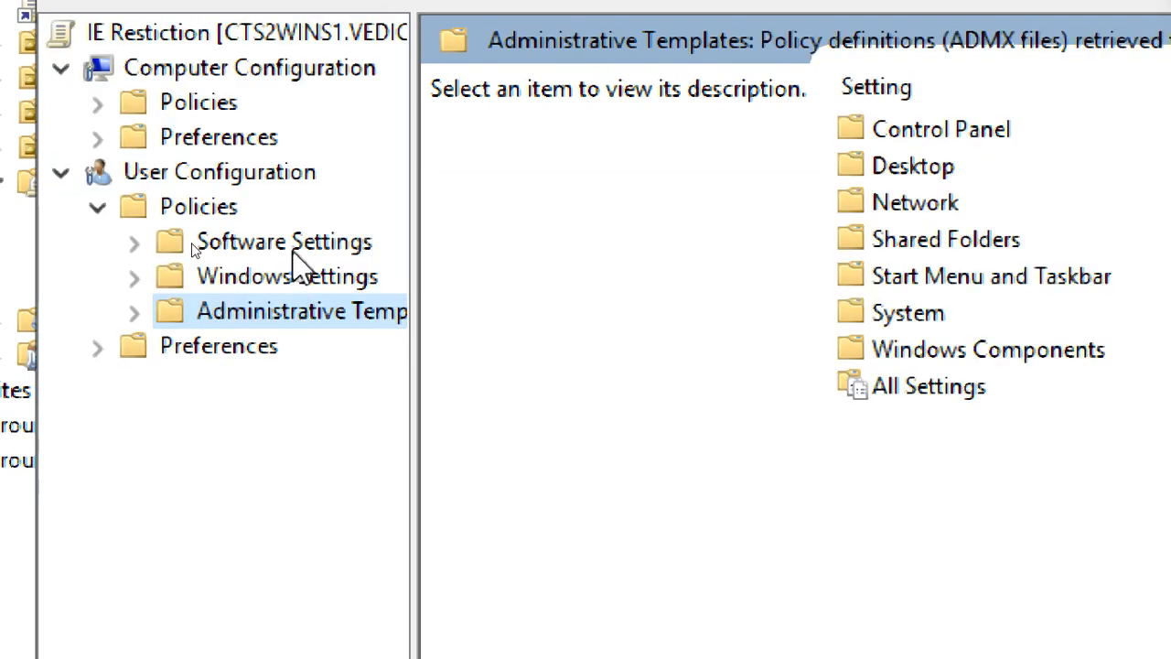
pyautogui.click(294, 252)
pyautogui.click(132, 243)
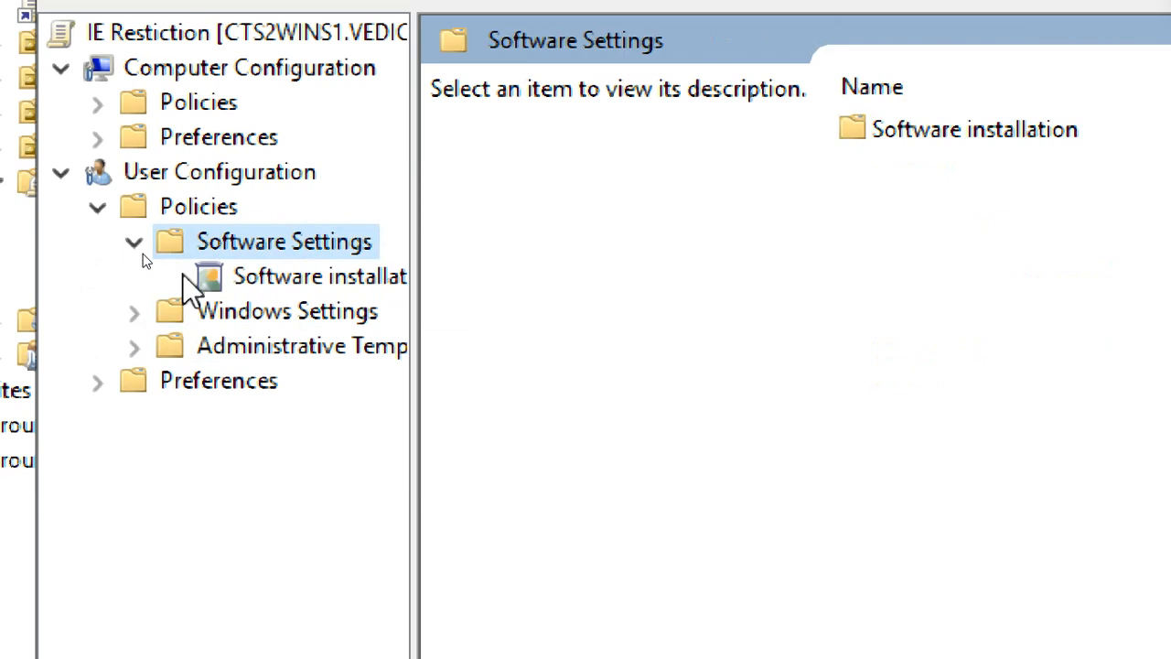
pyautogui.click(327, 274)
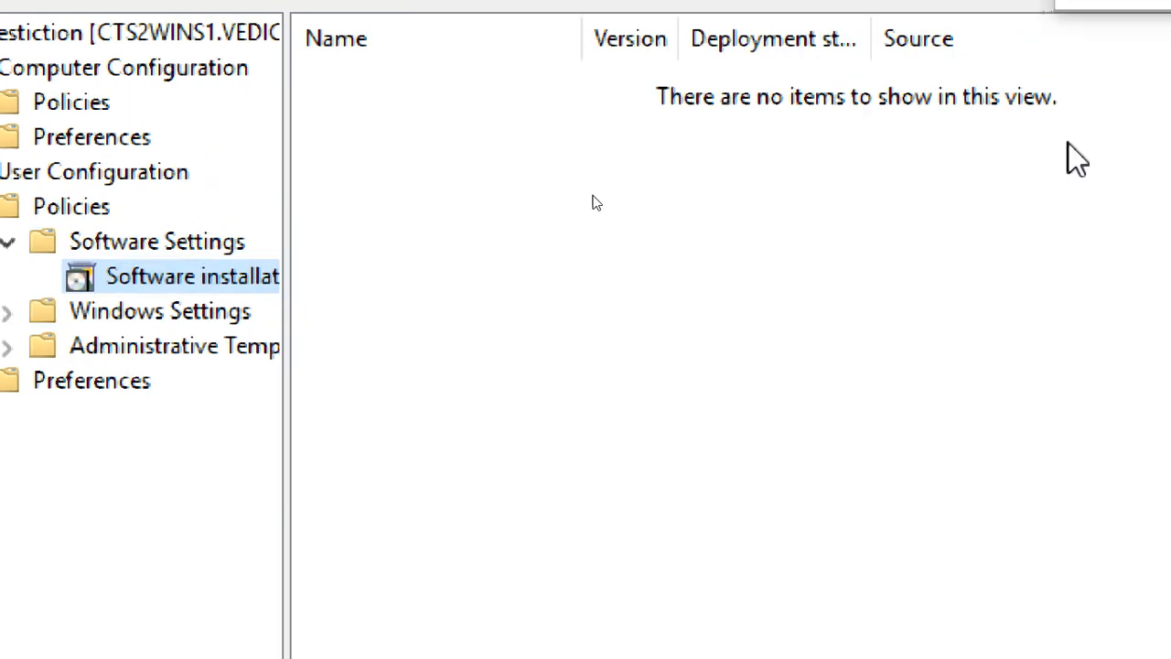
pyautogui.click(109, 312)
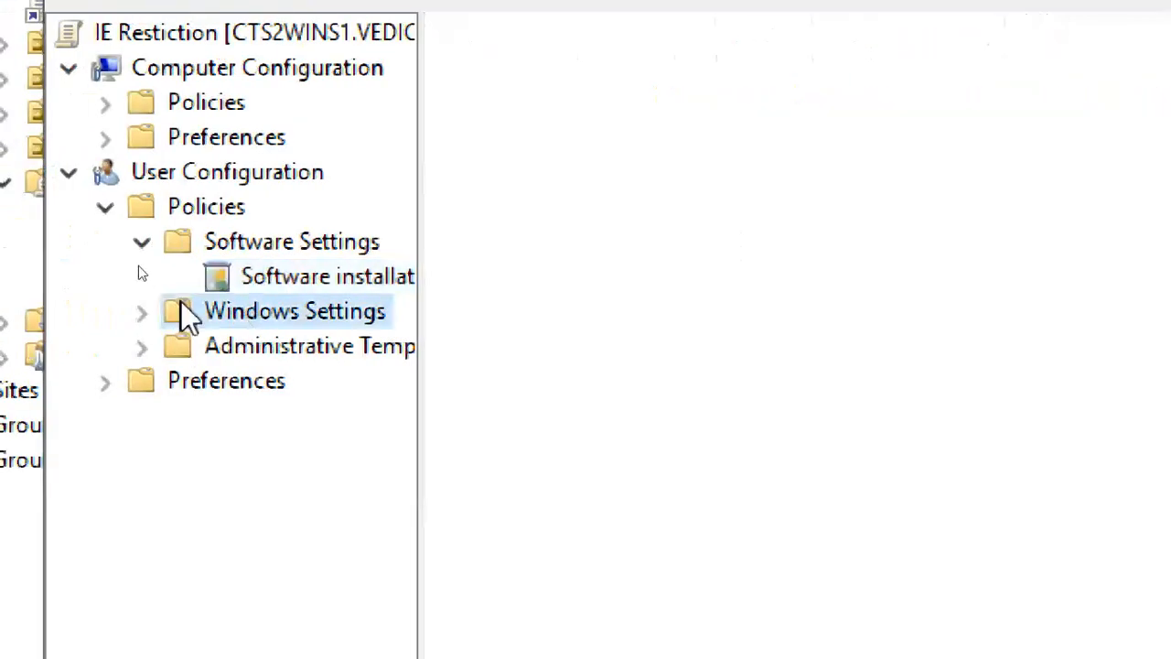
pyautogui.click(139, 313)
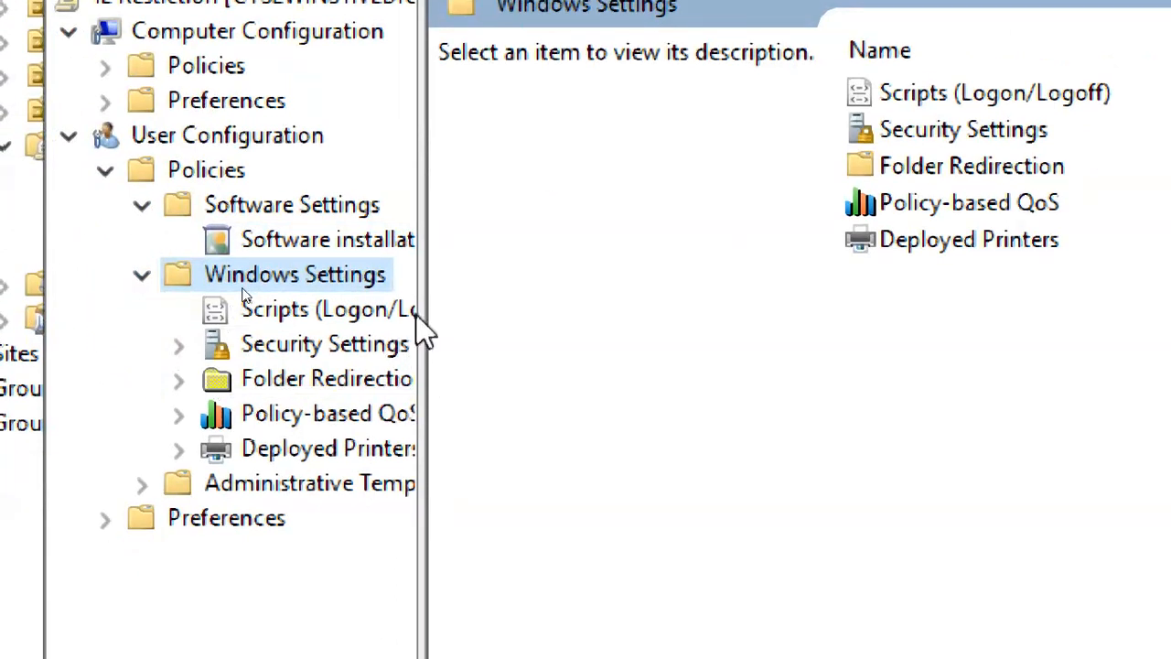
# Widen the tree, review Logon/Logoff scripts, collapse other folders and expand Administrative Templates.
pyautogui.moveTo(424, 322); pyautogui.dragTo(500, 309)
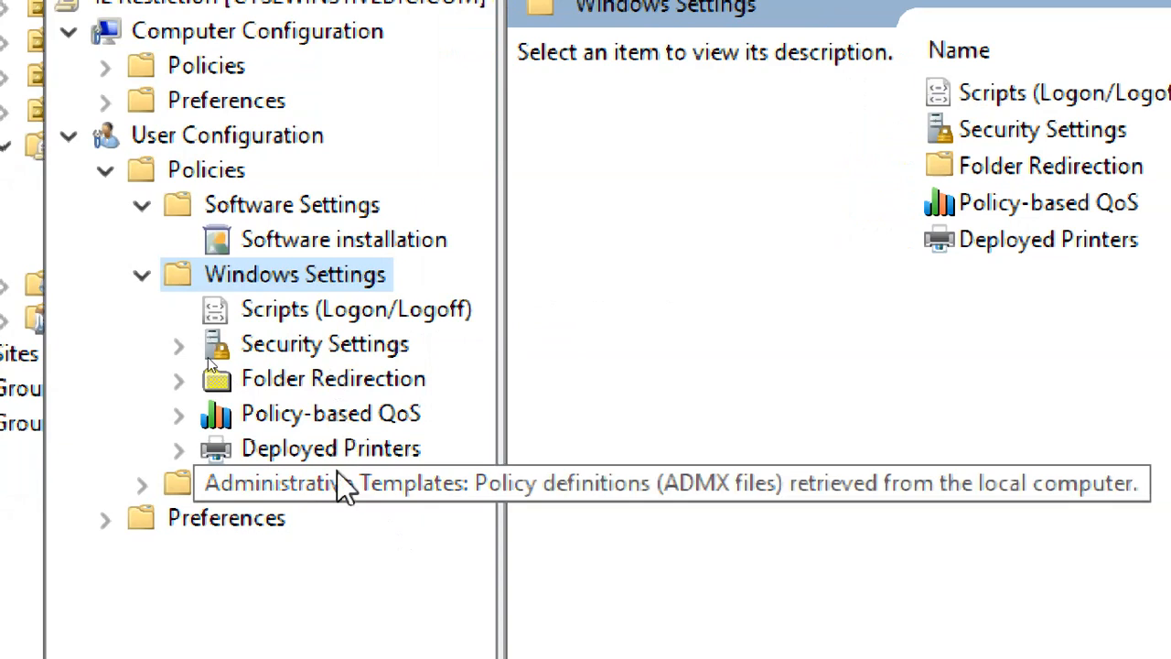
pyautogui.click(318, 319)
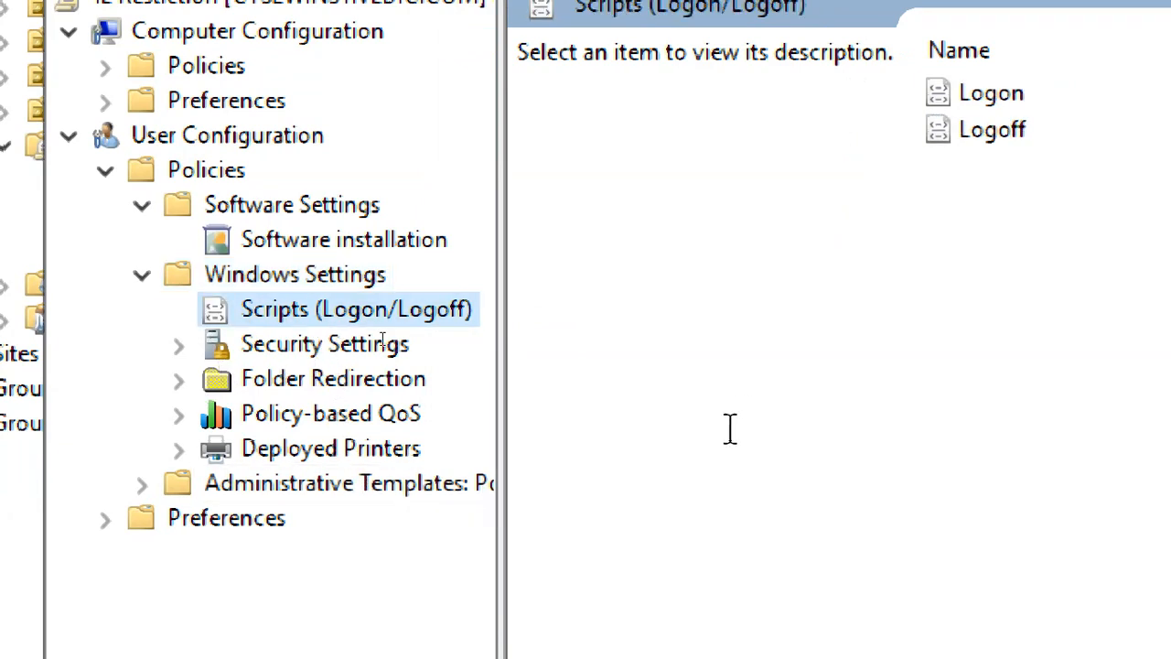
pyautogui.click(385, 487)
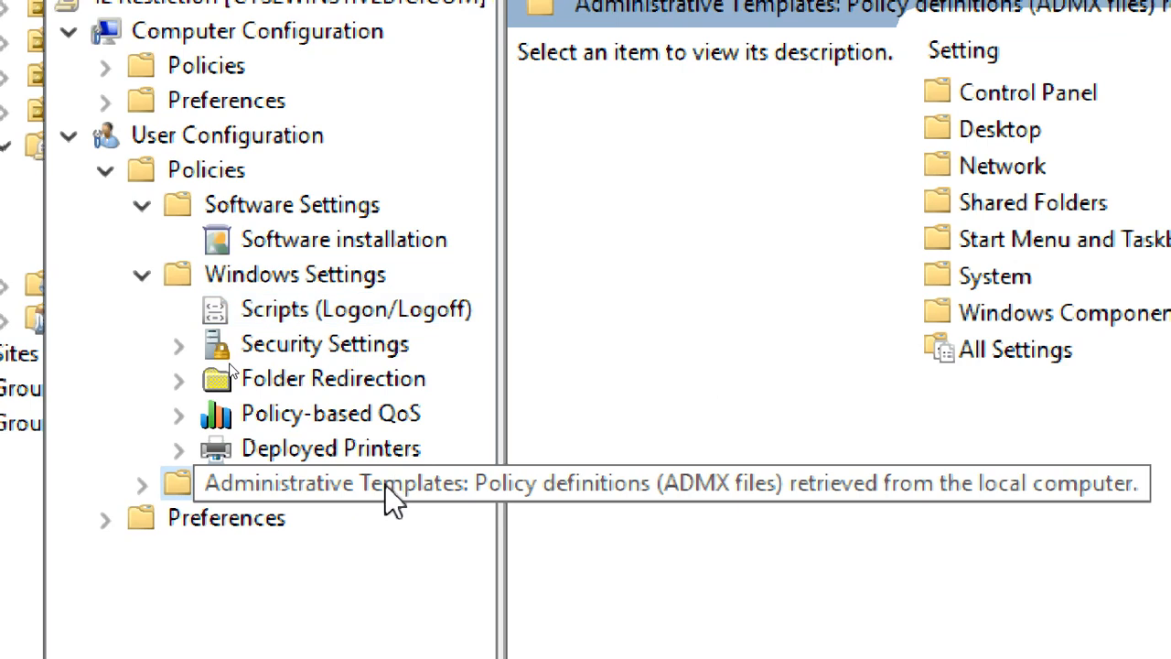
pyautogui.click(354, 284)
pyautogui.click(353, 312)
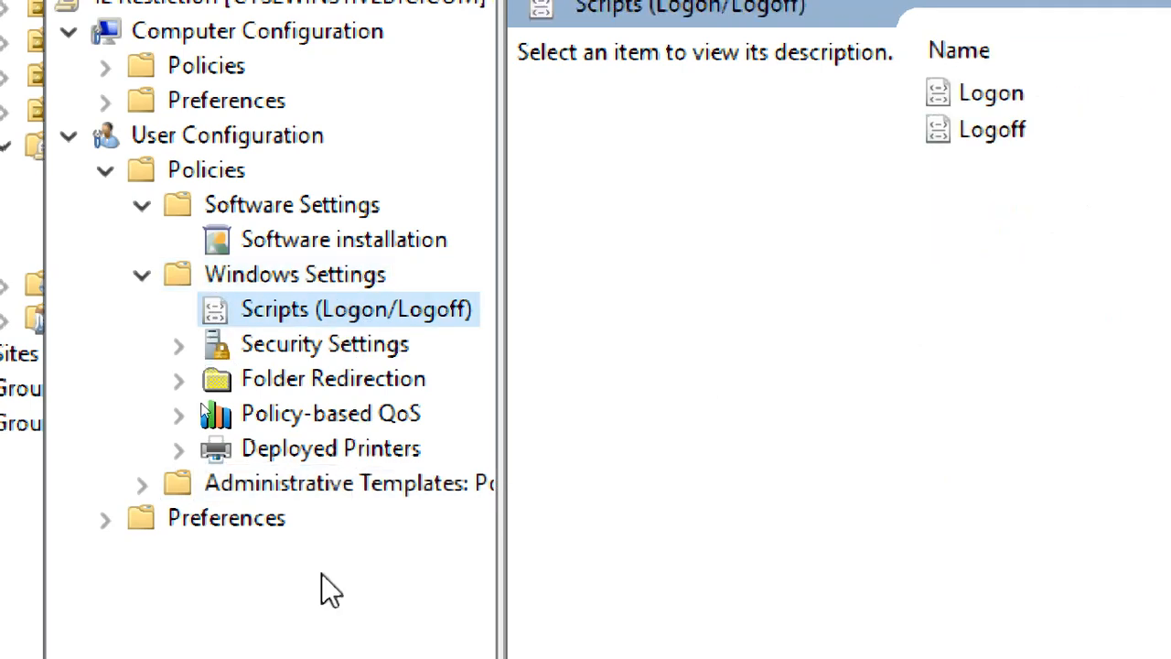
pyautogui.click(324, 489)
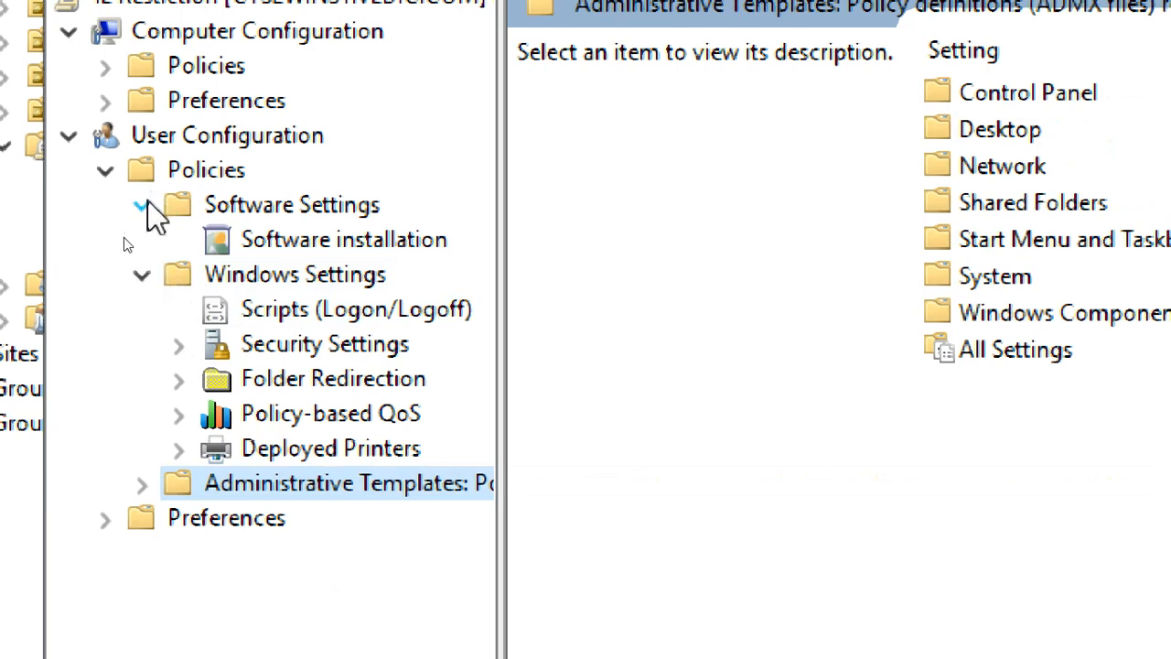
pyautogui.click(143, 205)
pyautogui.click(144, 240)
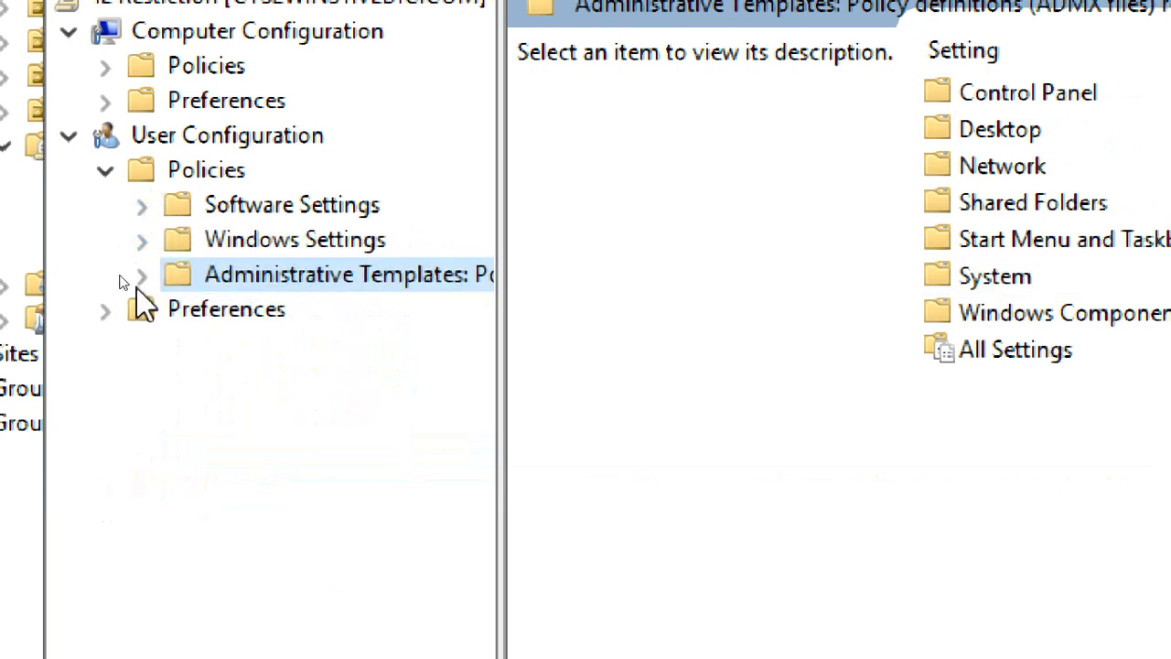
pyautogui.click(142, 275)
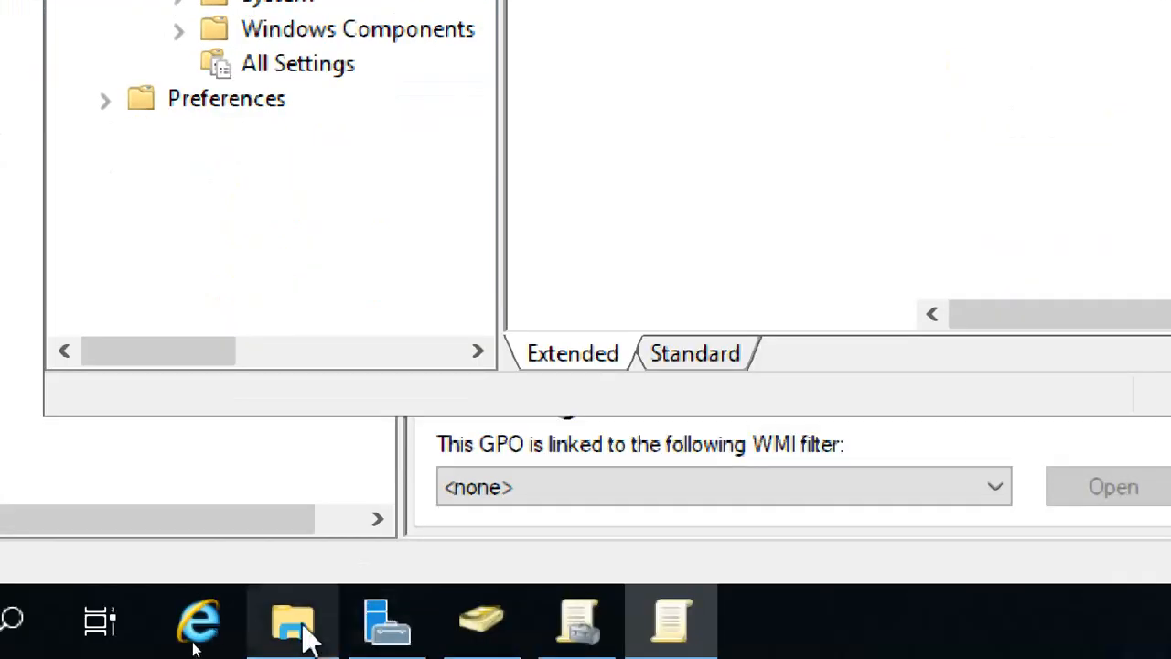
# Browse from This PC to Local Disk (C:) > Windows > System32 and jump to GroupPolicy.
pyautogui.click(306, 630)
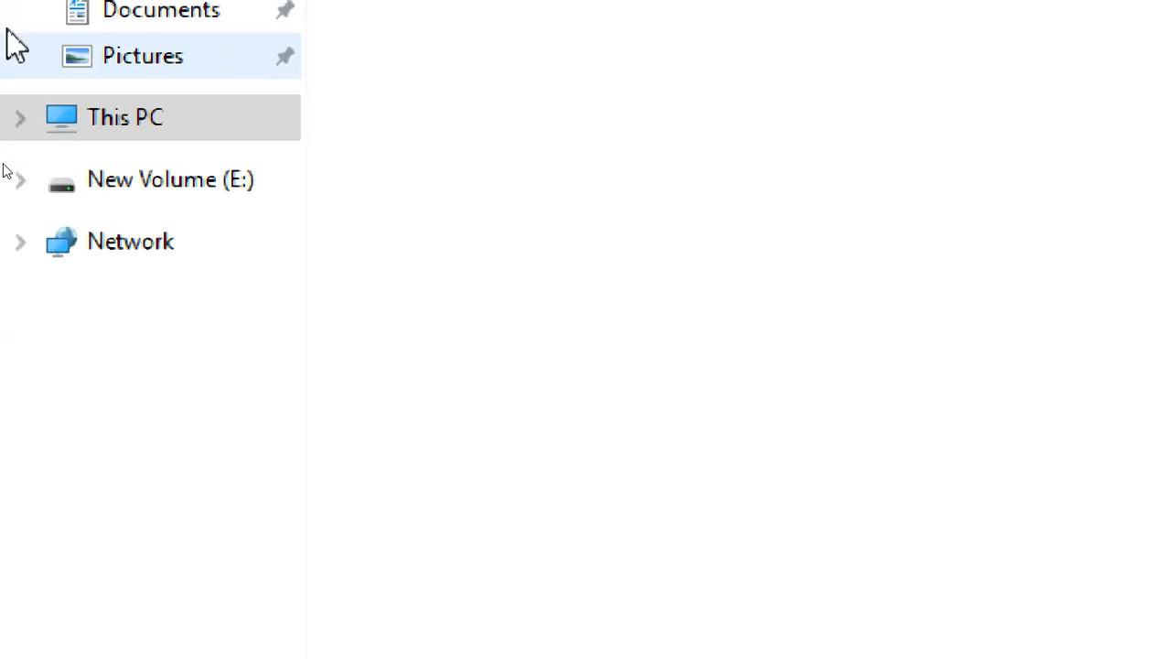
pyautogui.click(165, 203)
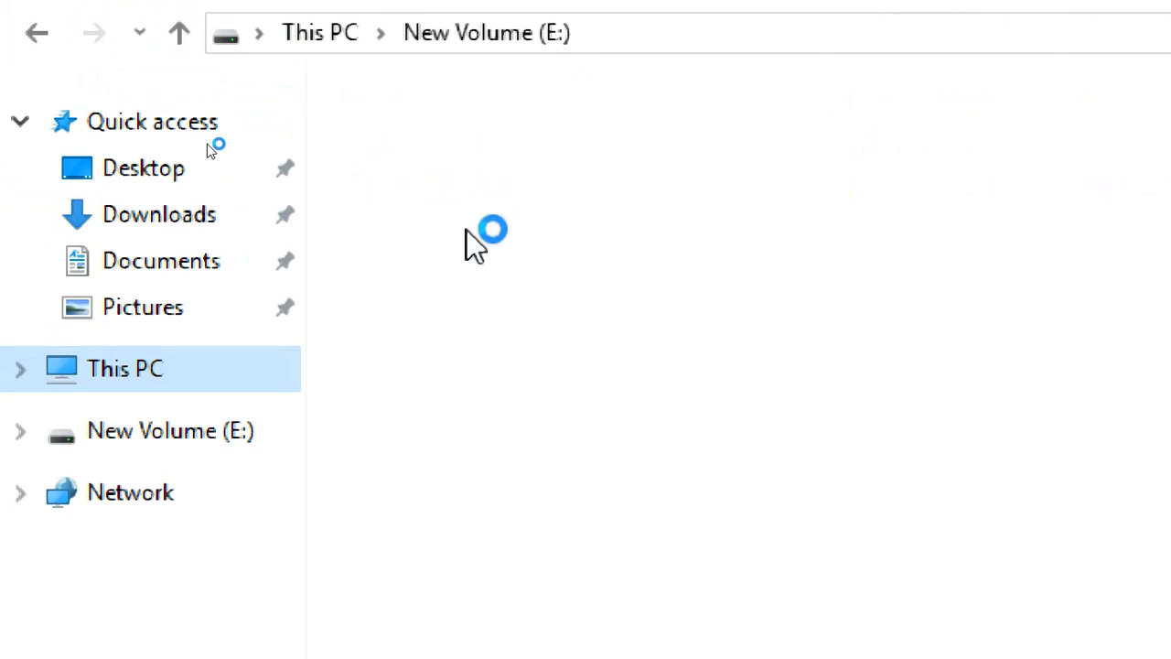
pyautogui.click(576, 445)
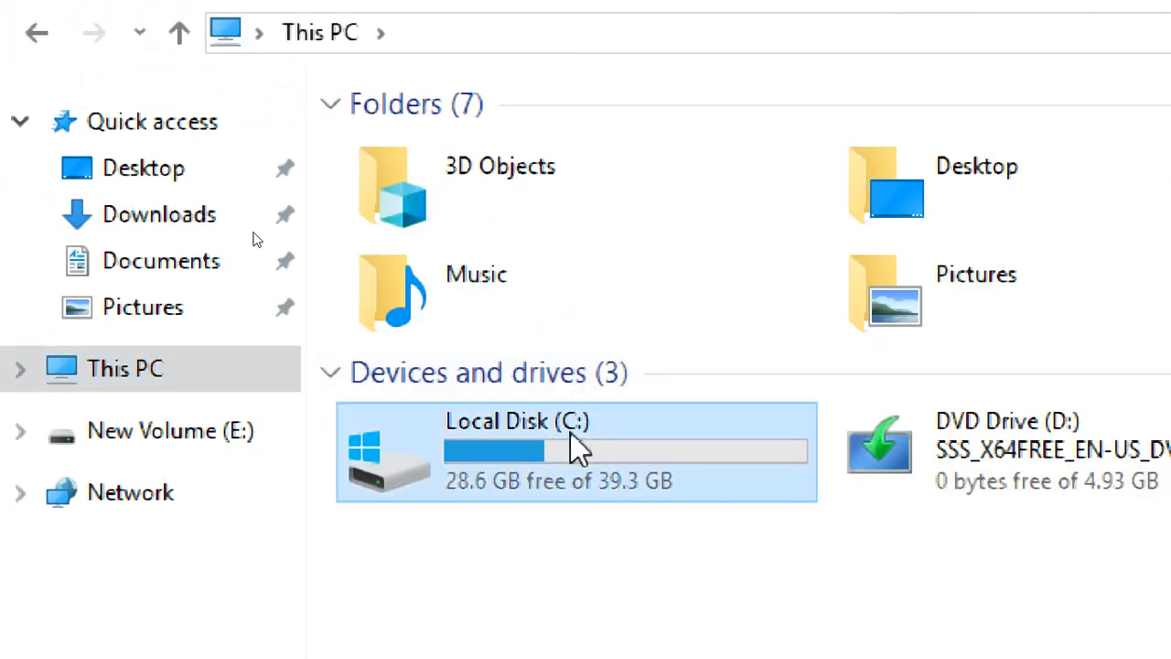
pyautogui.doubleClick(576, 445)
pyautogui.doubleClick(462, 311)
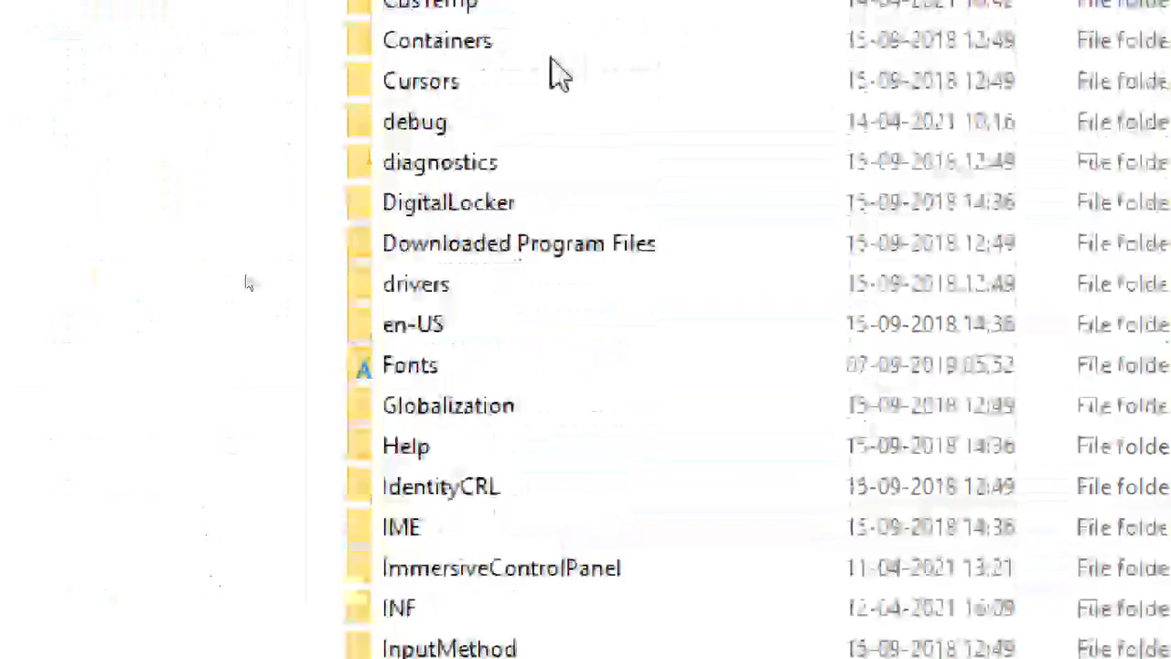
pyautogui.scroll(-6, 567, 540)
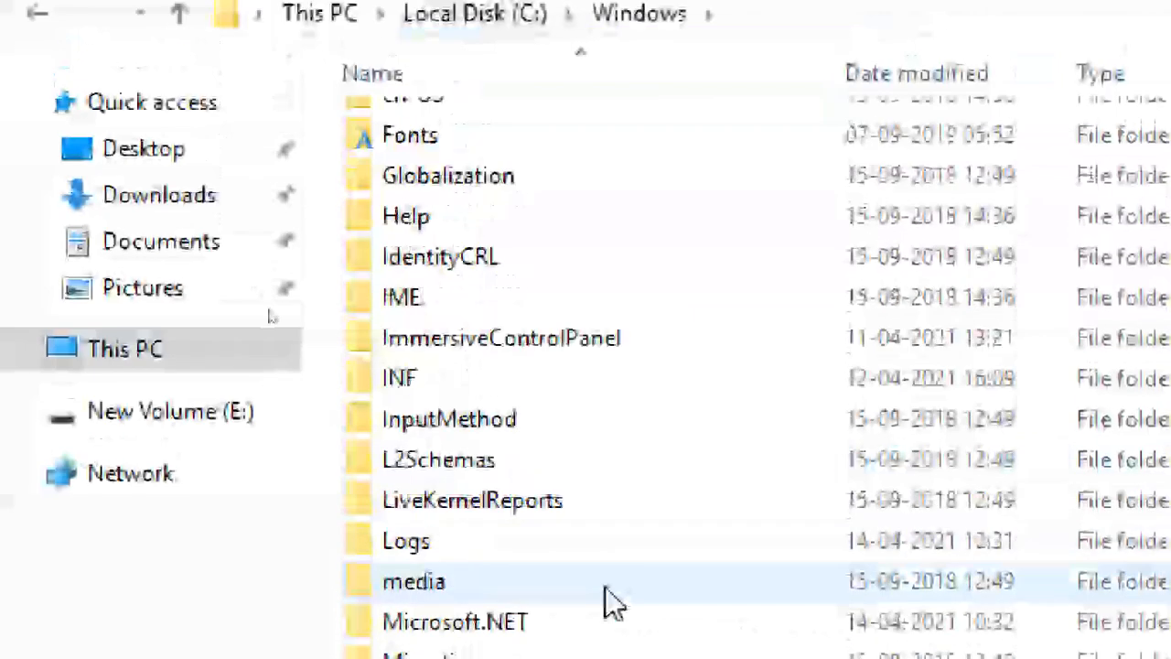
pyautogui.scroll(-10, 591, 595)
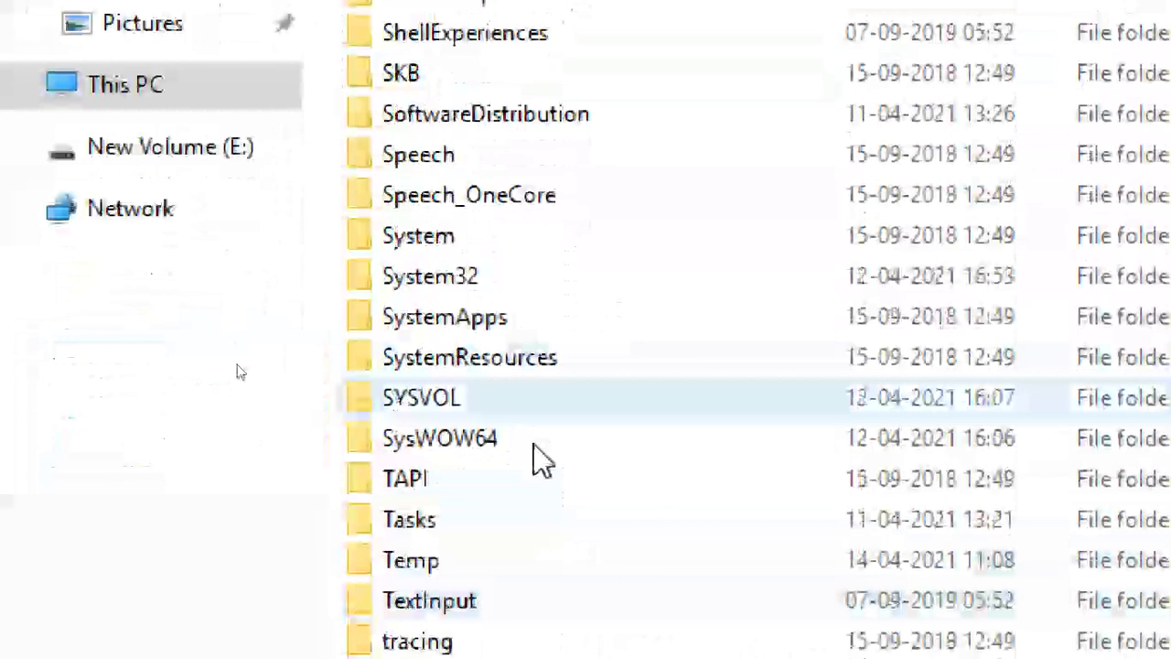
pyautogui.doubleClick(522, 276)
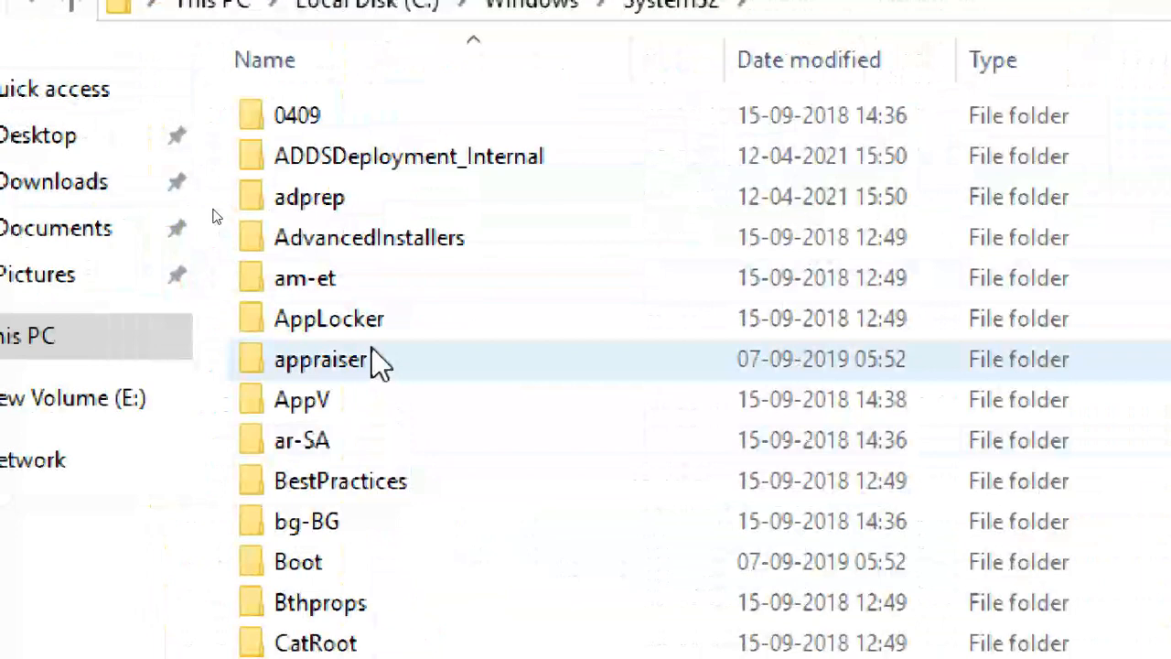
pyautogui.scroll(-2, 411, 437)
pyautogui.click(374, 336)
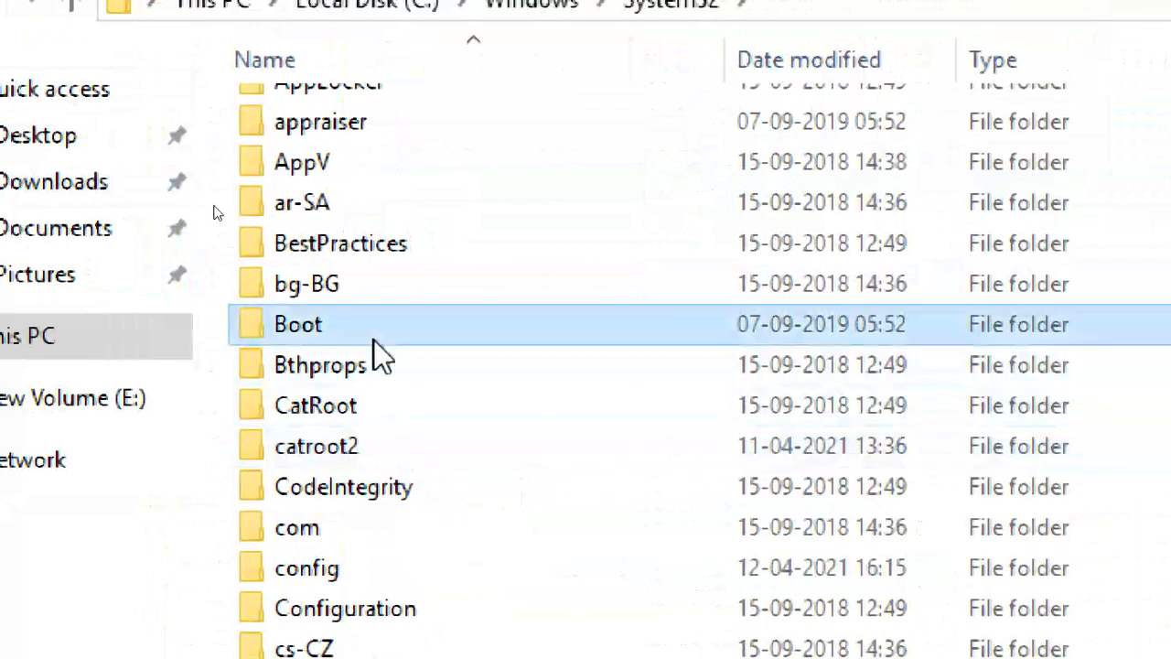
pyautogui.press('g')
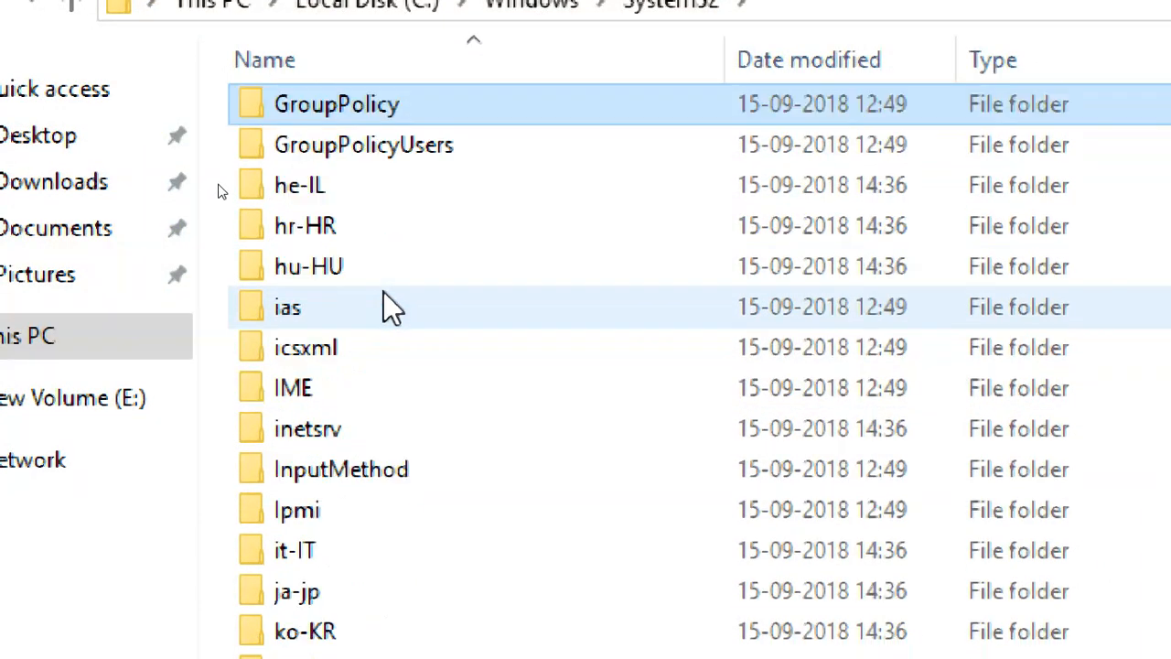
pyautogui.doubleClick(370, 105)
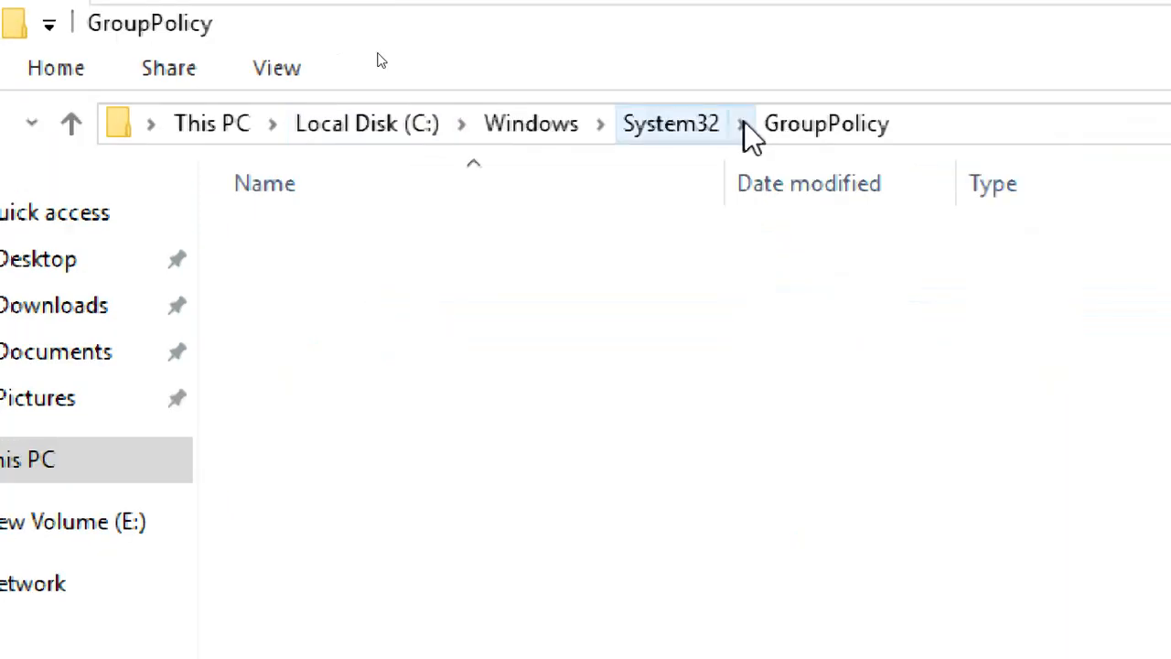
pyautogui.press('BackSpace')
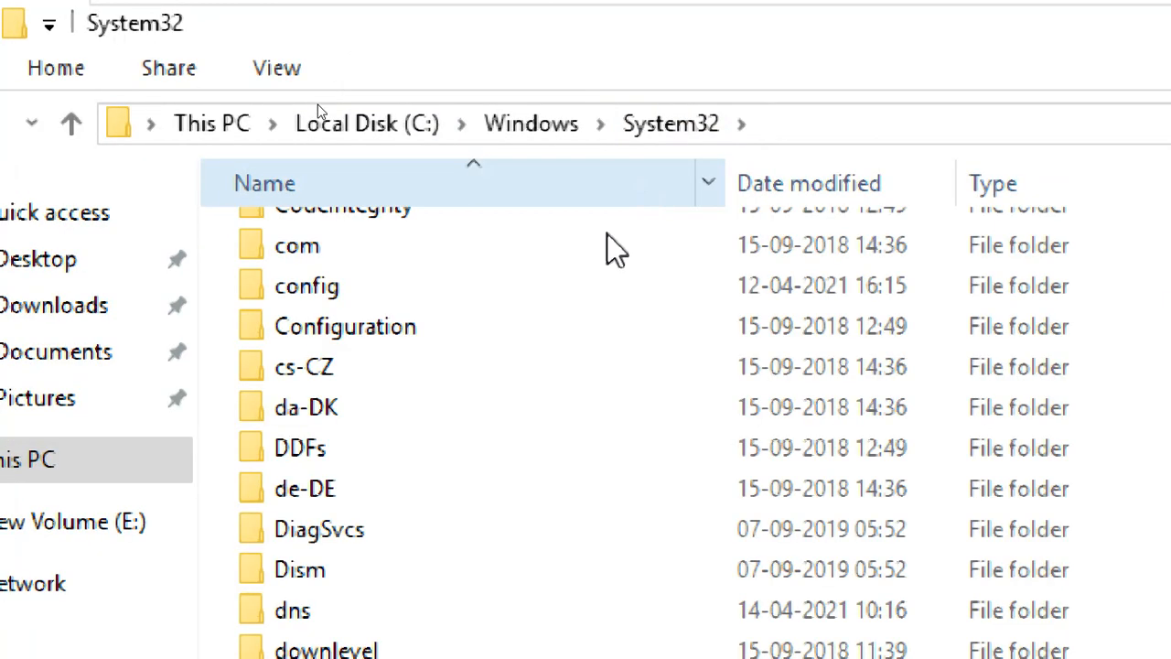
pyautogui.scroll(2, 453, 423)
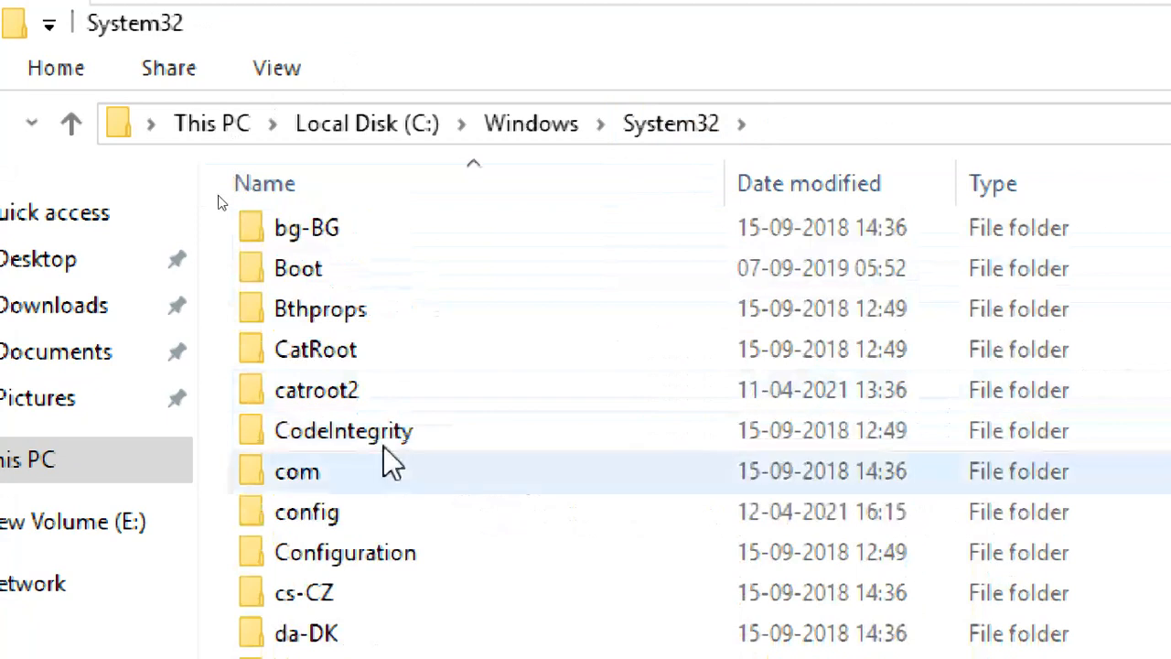
pyautogui.press('g')
pyautogui.scroll(2, 402, 329)
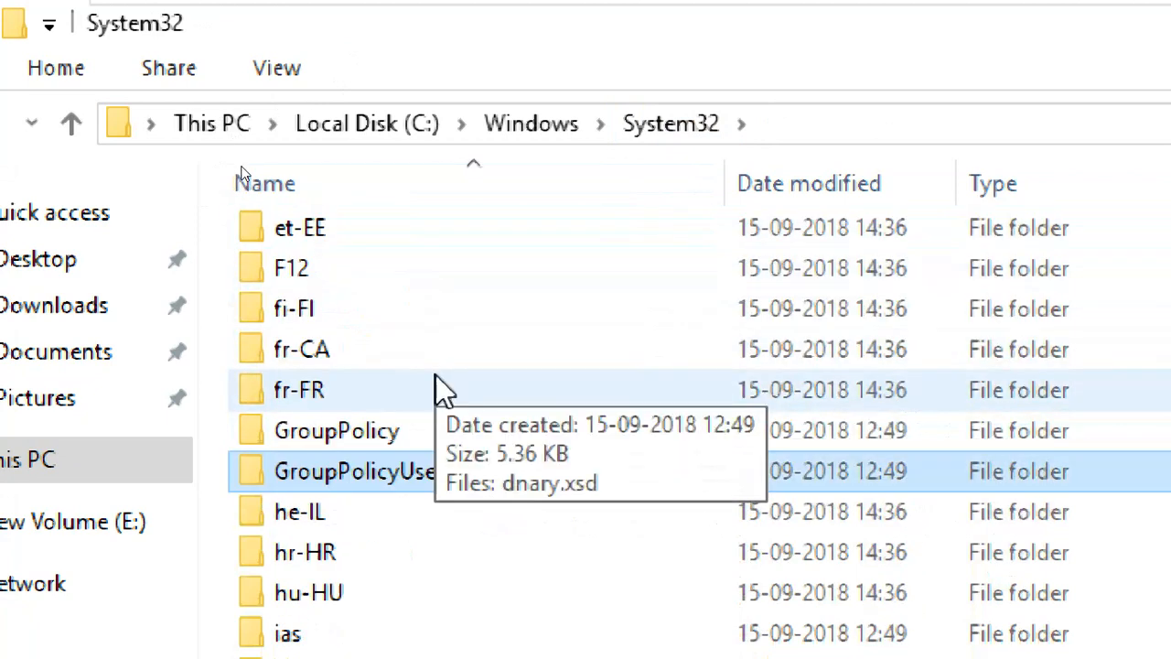
pyautogui.doubleClick(427, 436)
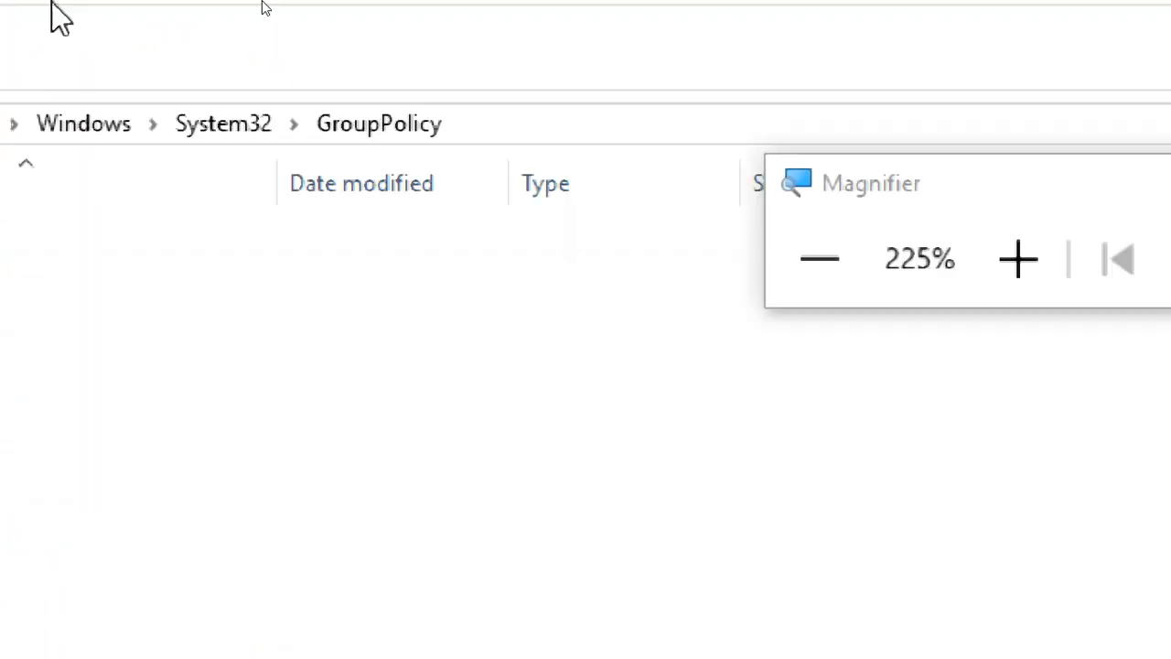
pyautogui.click(626, 125)
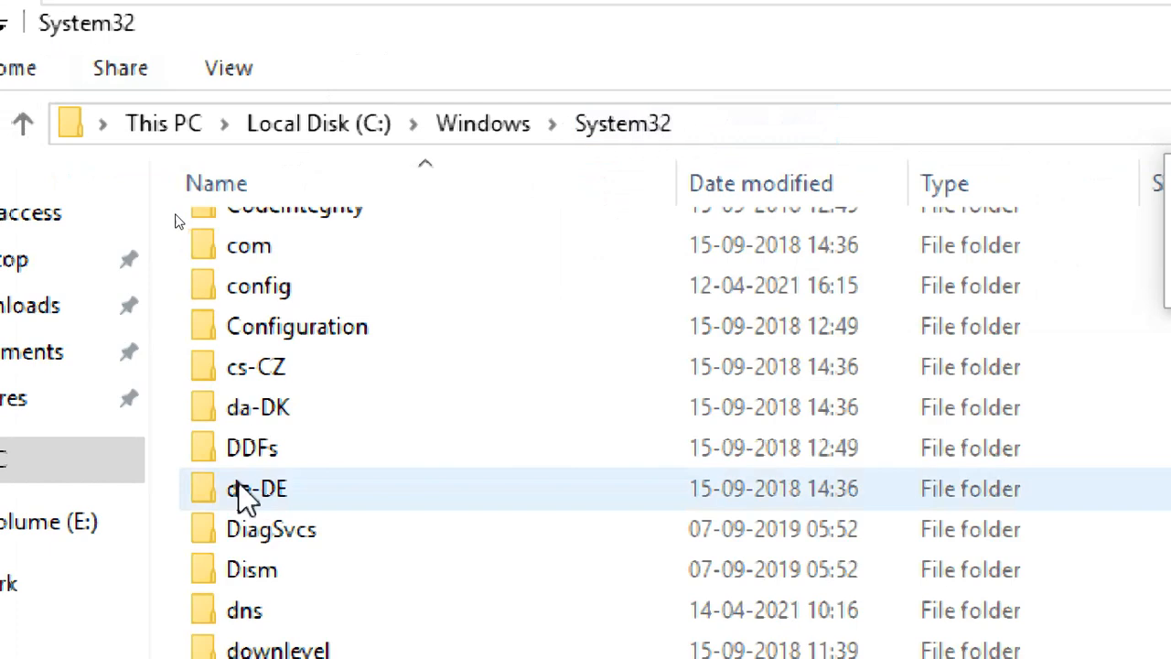
pyautogui.scroll(-2, 385, 448)
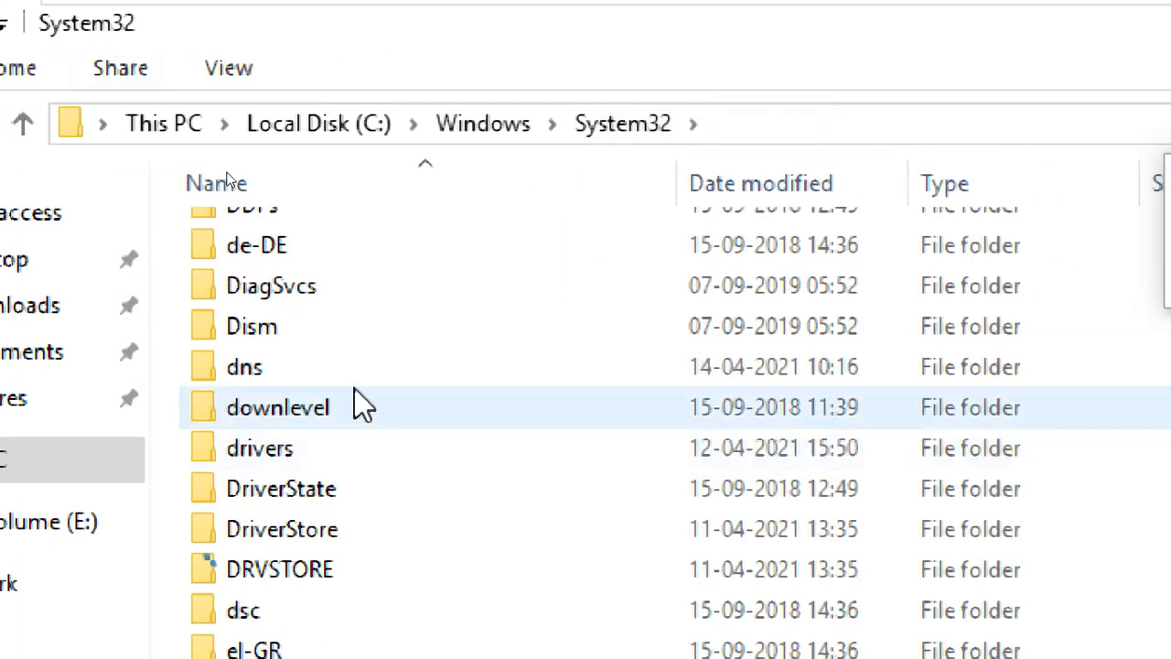
pyautogui.press('g')
pyautogui.scroll(20, 377, 408)
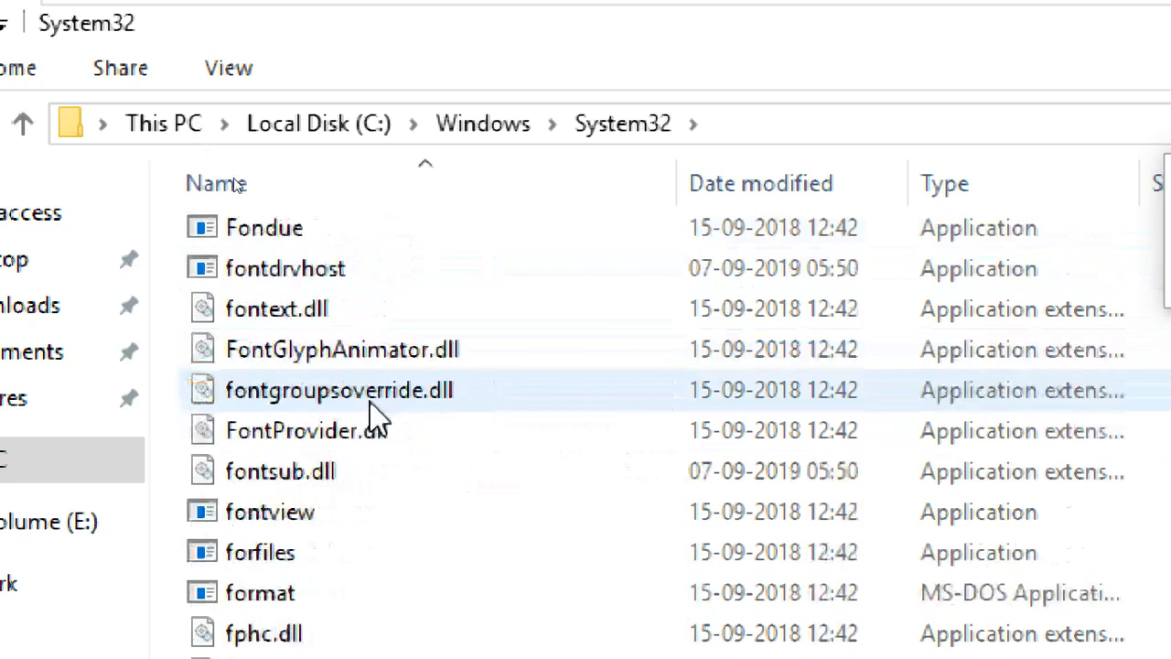
pyautogui.scroll(20, 366, 409)
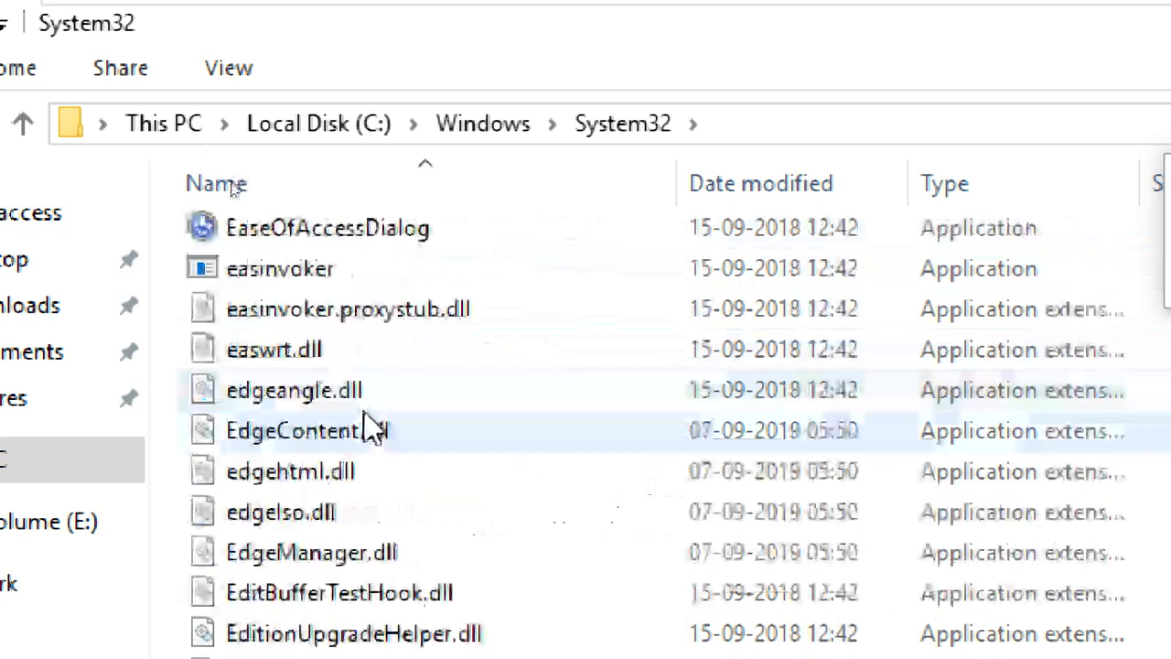
pyautogui.scroll(20, 370, 431)
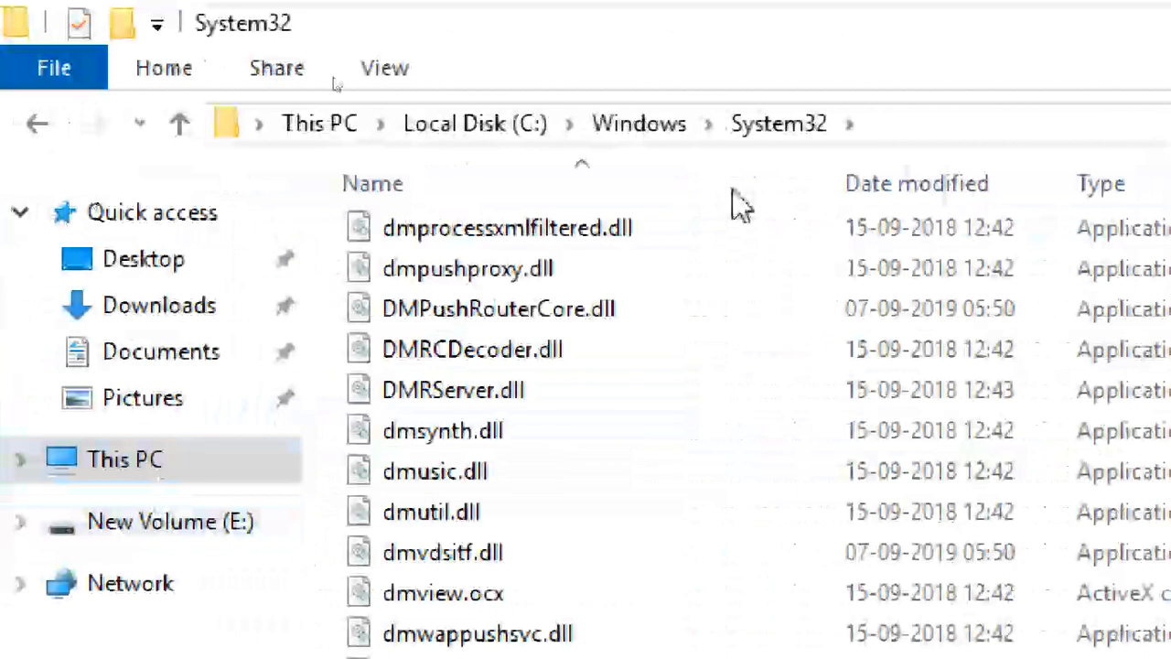
pyautogui.click(514, 125)
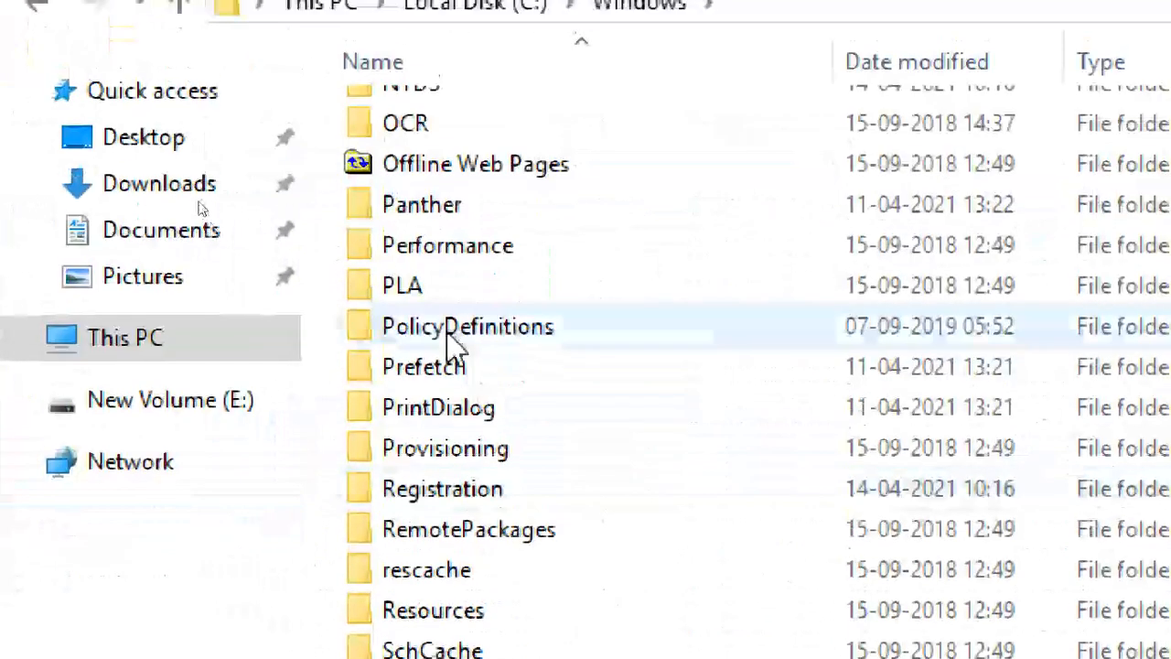
pyautogui.click(454, 449)
pyautogui.press('s')
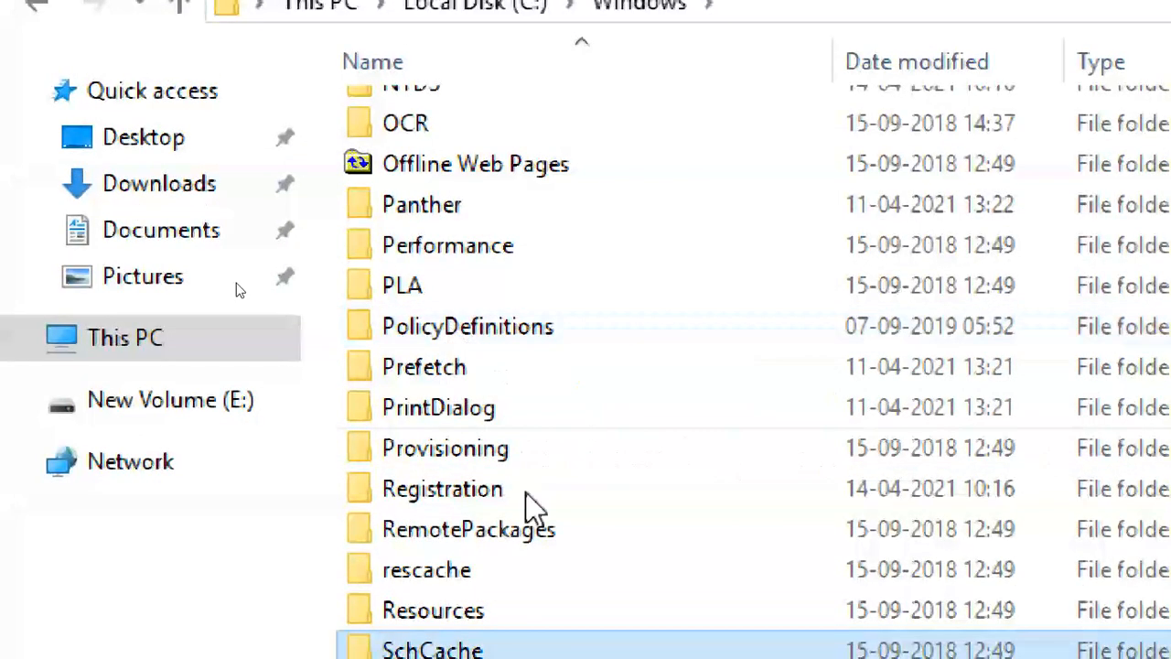
pyautogui.scroll(-4, 558, 388)
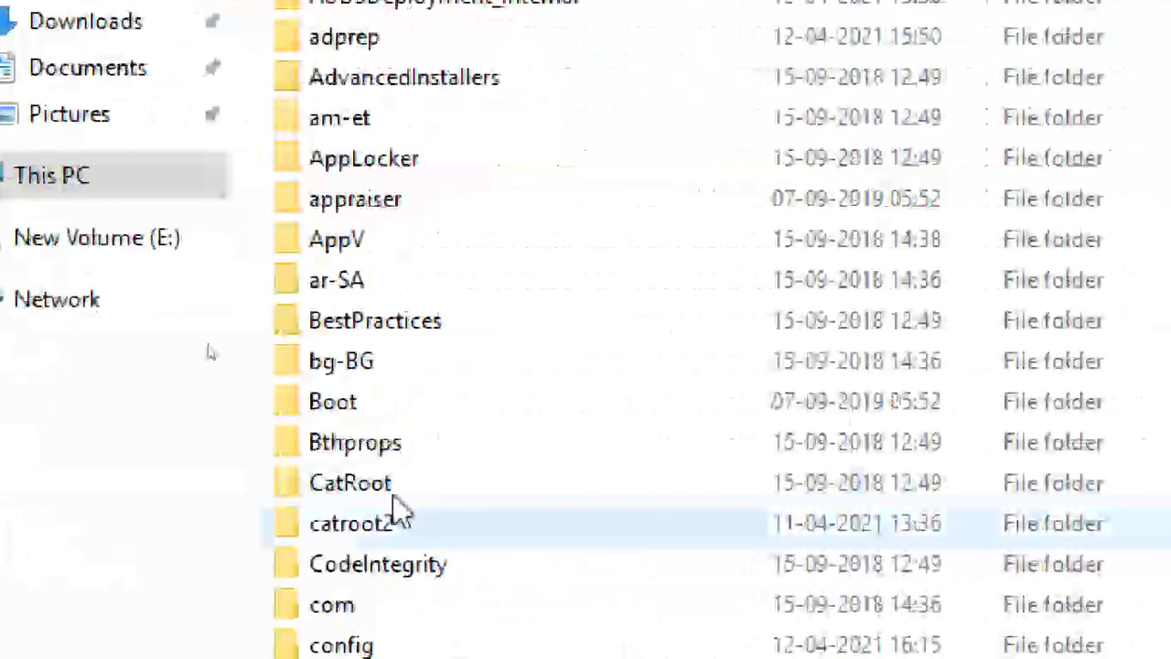
pyautogui.scroll(-5, 575, 444)
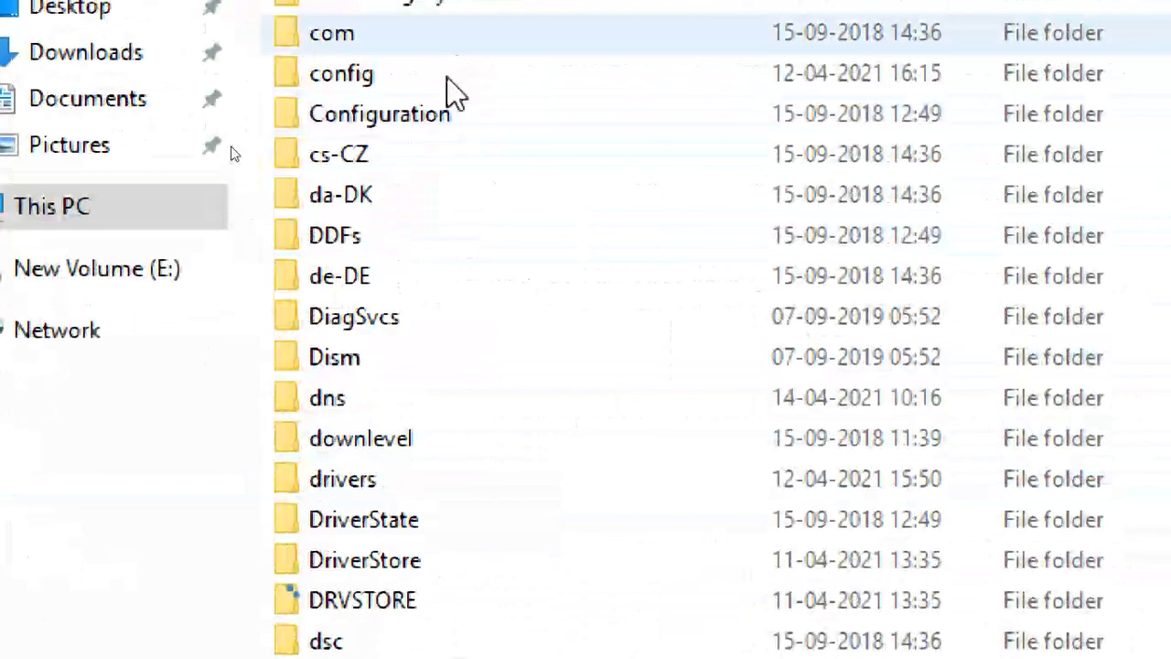
pyautogui.doubleClick(448, 44)
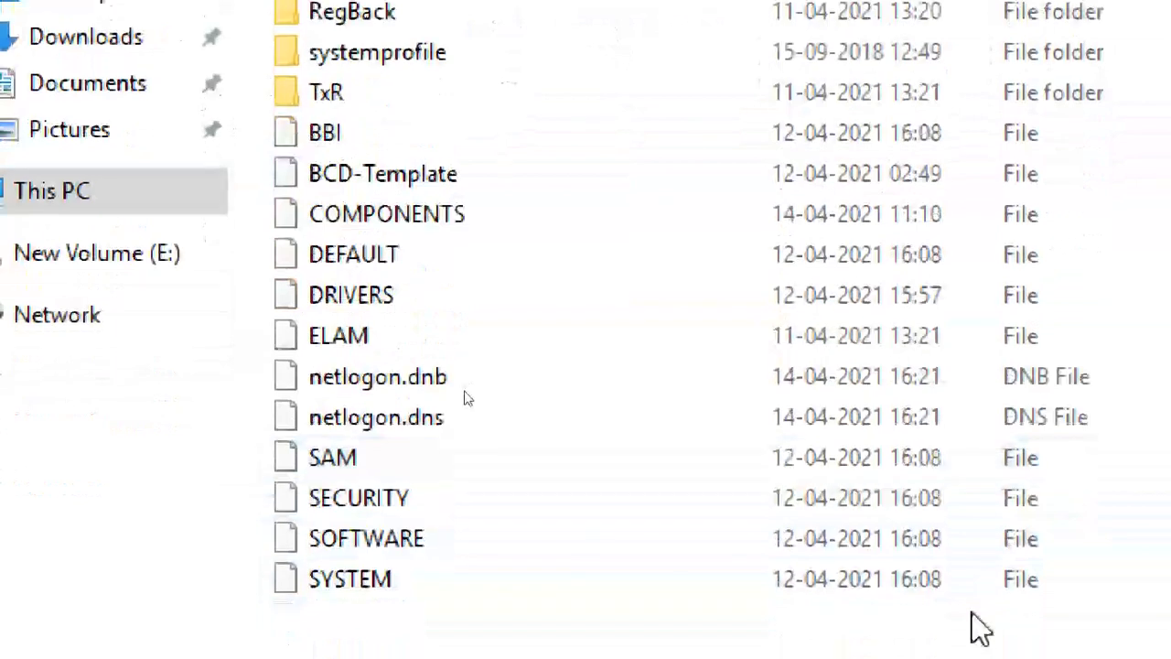
pyautogui.click(700, 123)
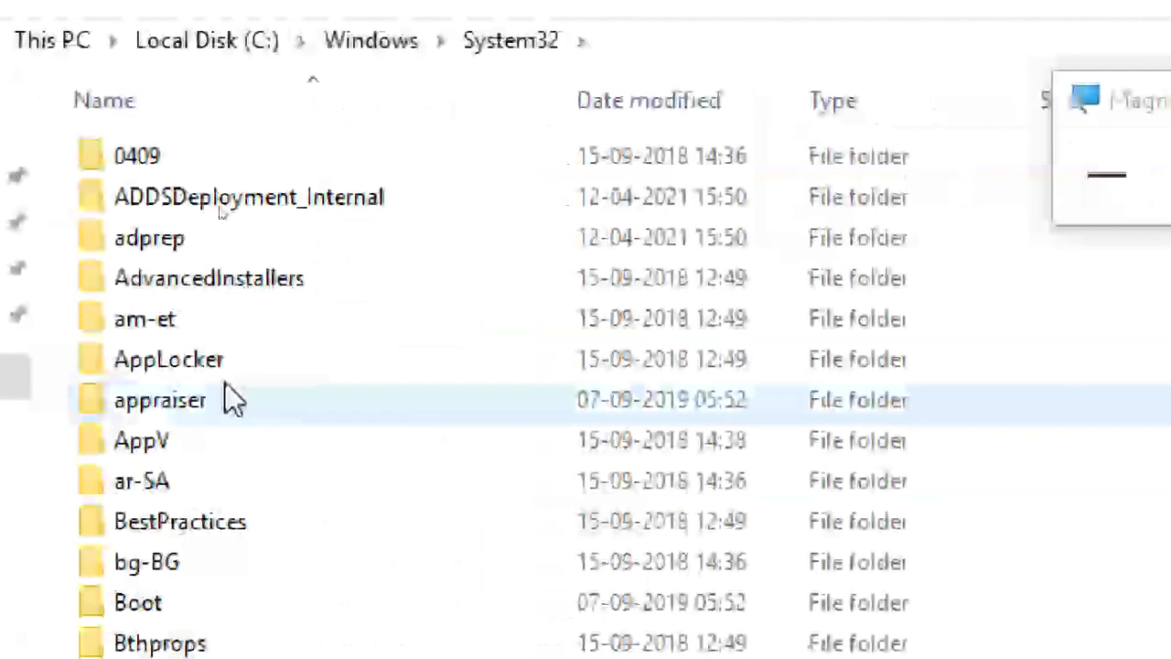
pyautogui.scroll(-4, 265, 538)
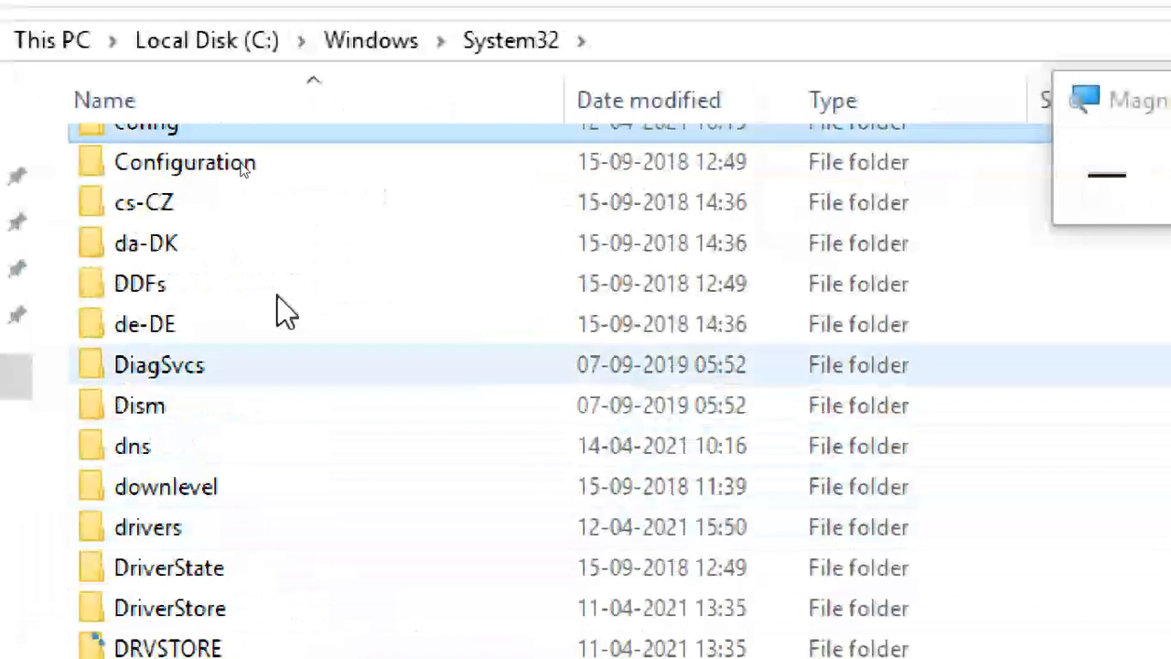
# Look inside the Configuration folder, return to System32, and select the Microsoft folder.
pyautogui.doubleClick(261, 178)
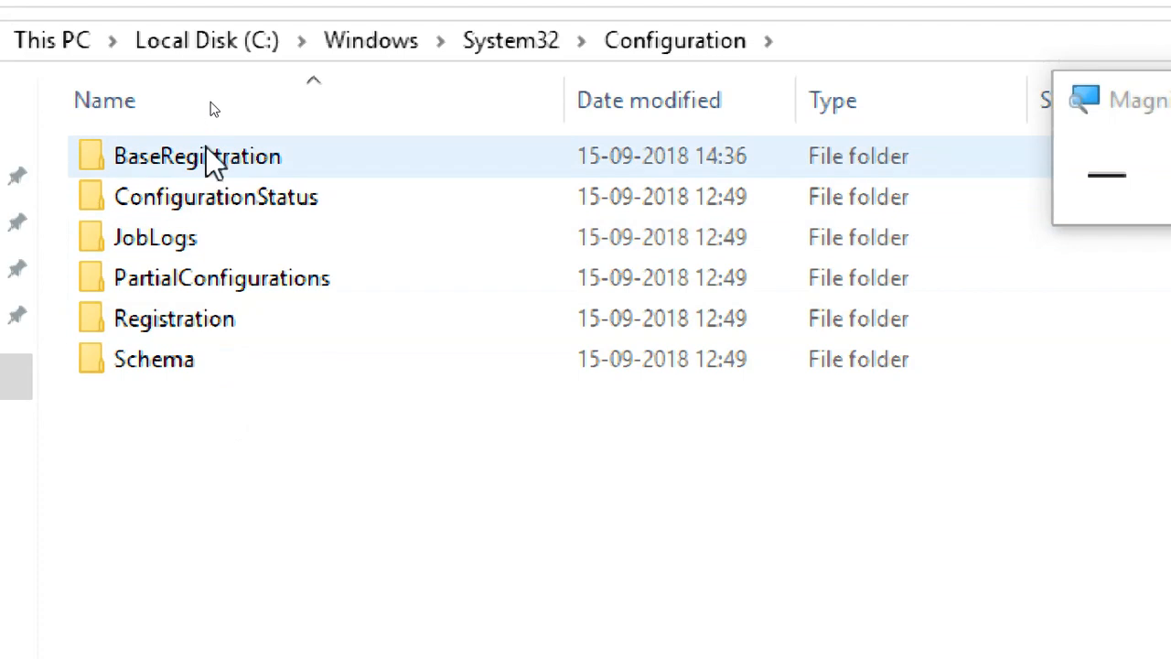
pyautogui.click(530, 44)
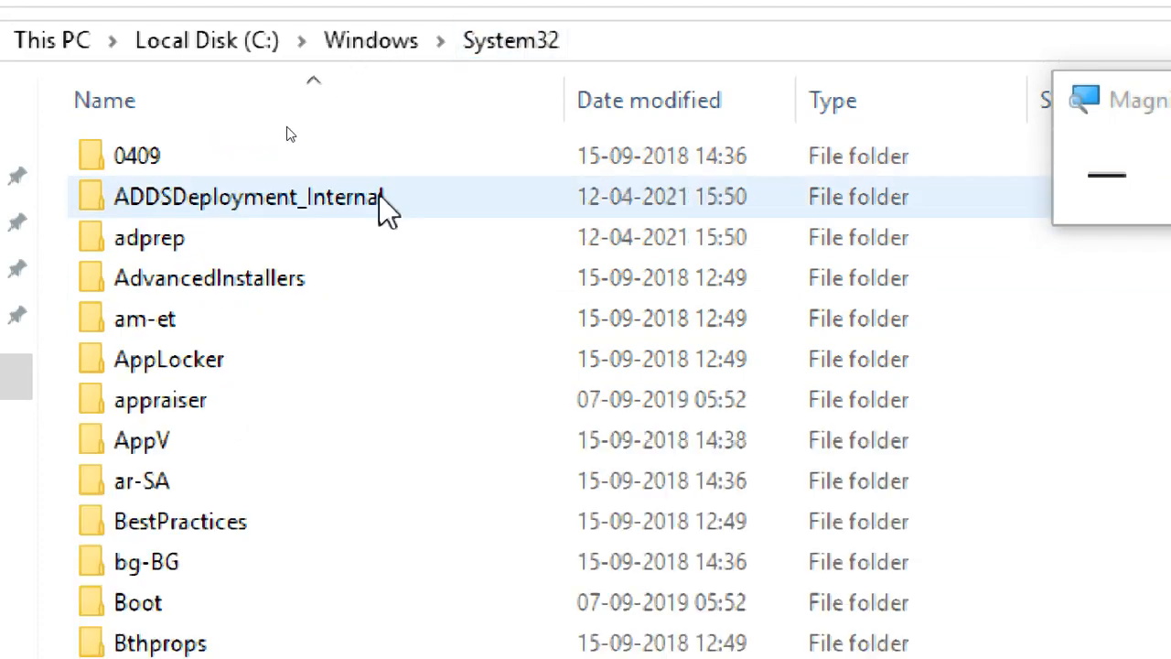
pyautogui.scroll(-8, 269, 510)
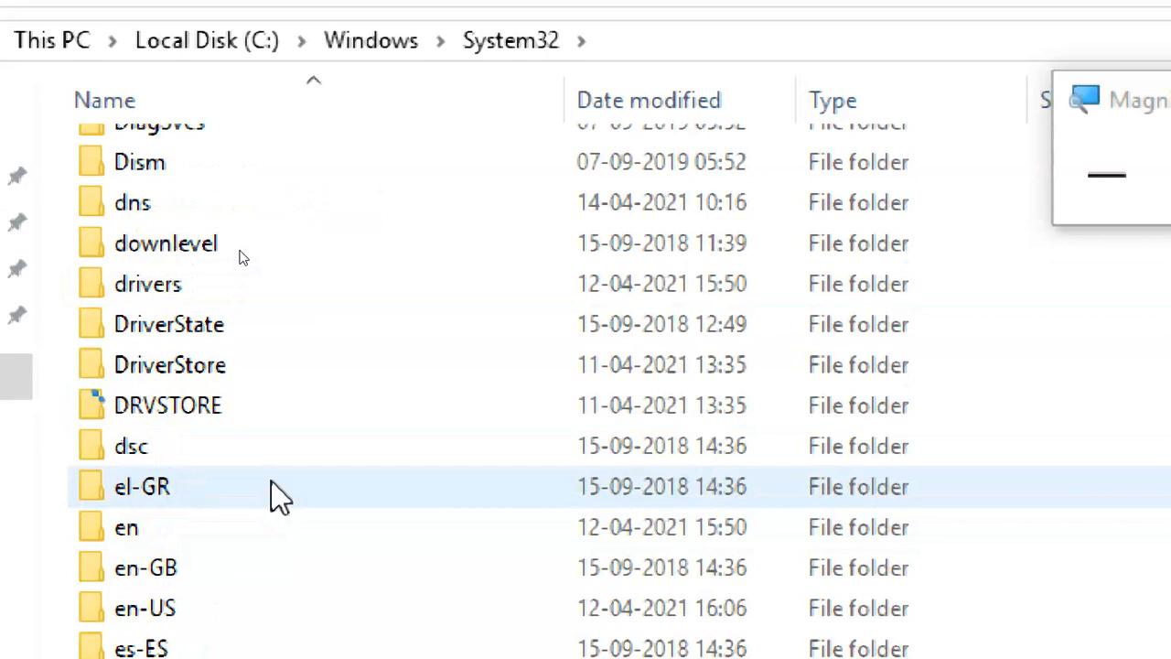
pyautogui.scroll(-9, 279, 494)
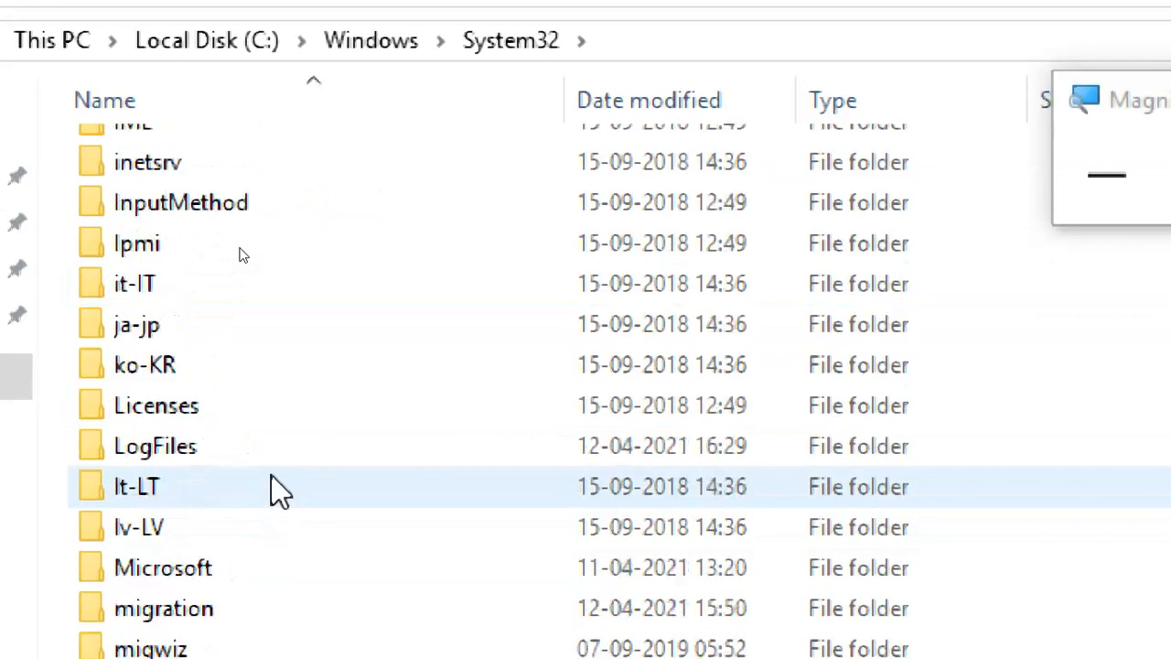
pyautogui.scroll(2, 279, 486)
pyautogui.scroll(4, 253, 397)
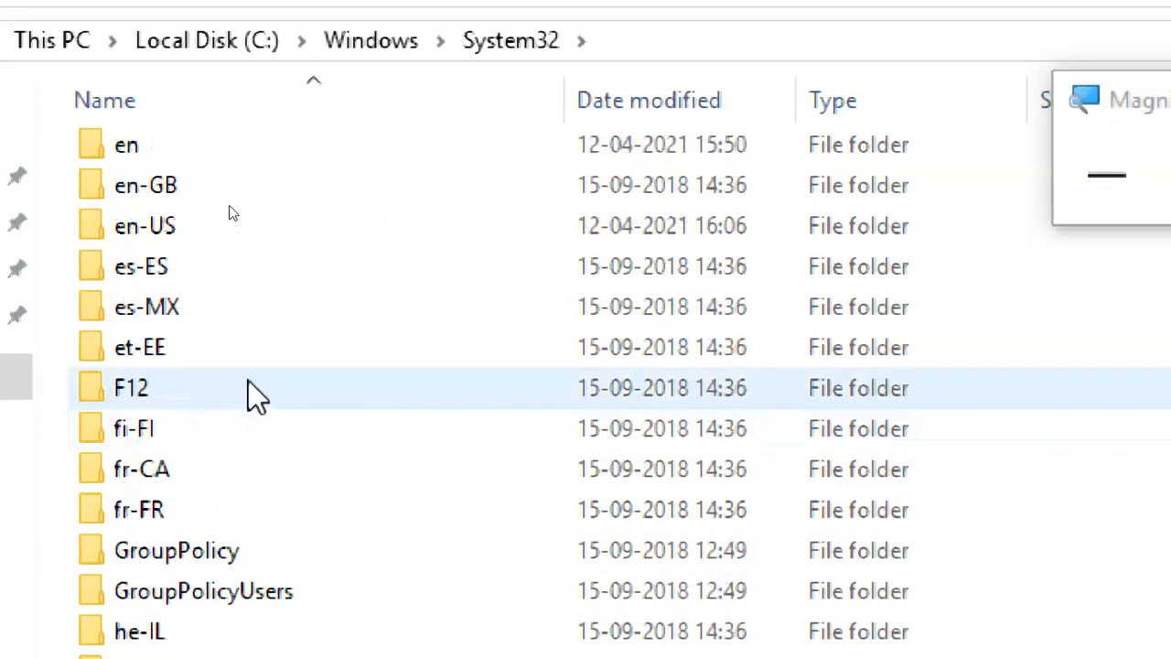
pyautogui.scroll(-6, 254, 398)
pyautogui.scroll(-3, 262, 496)
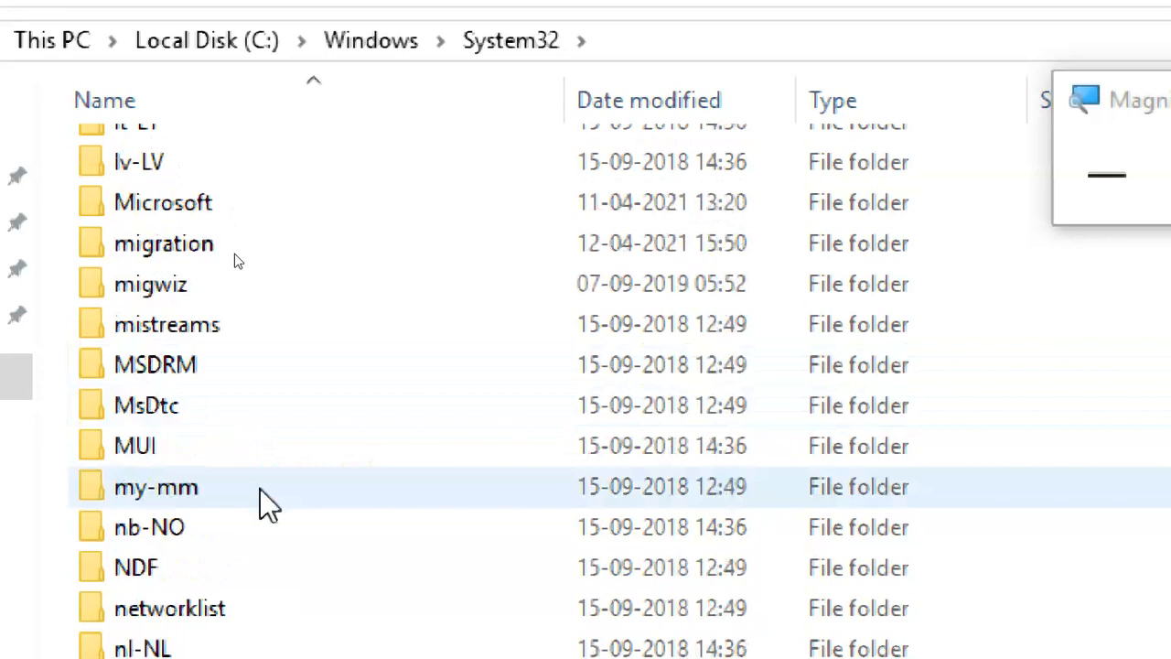
pyautogui.click(297, 215)
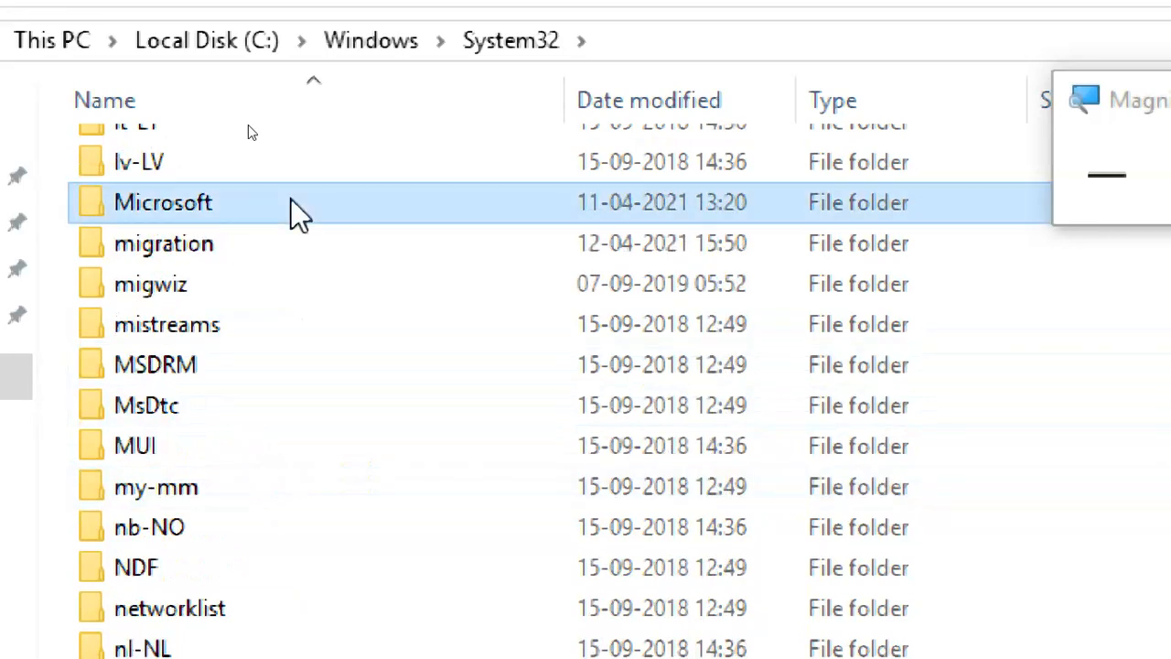
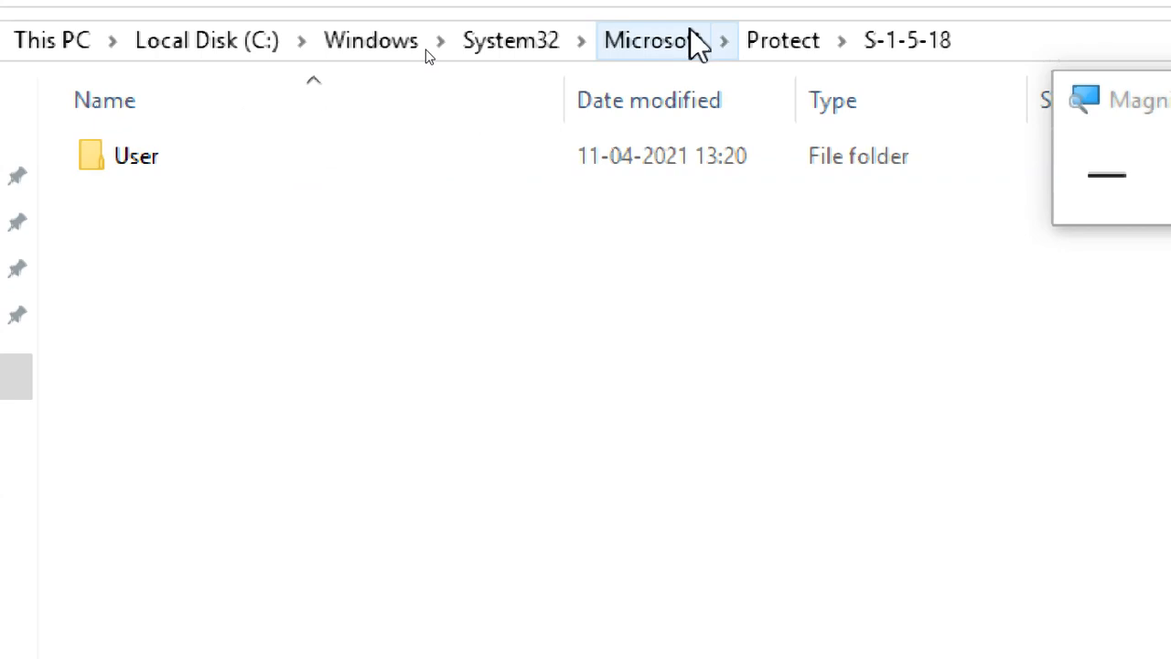
# Go back up through Microsoft to System32 and scroll through its folder list.
pyautogui.click(690, 30)
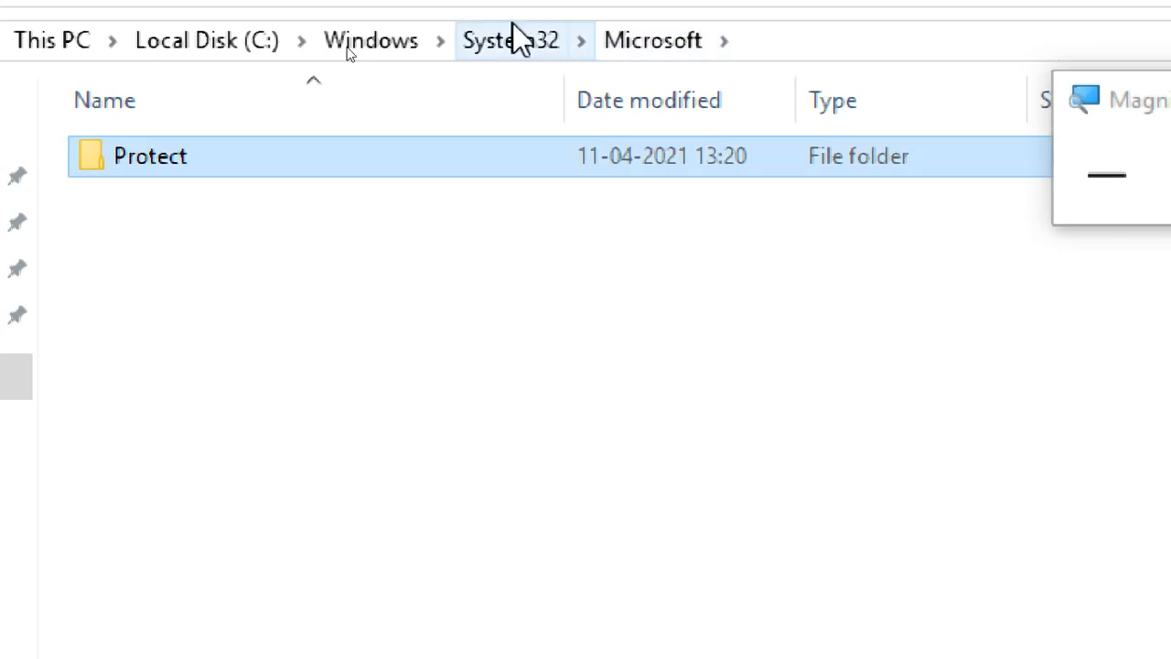
pyautogui.click(526, 45)
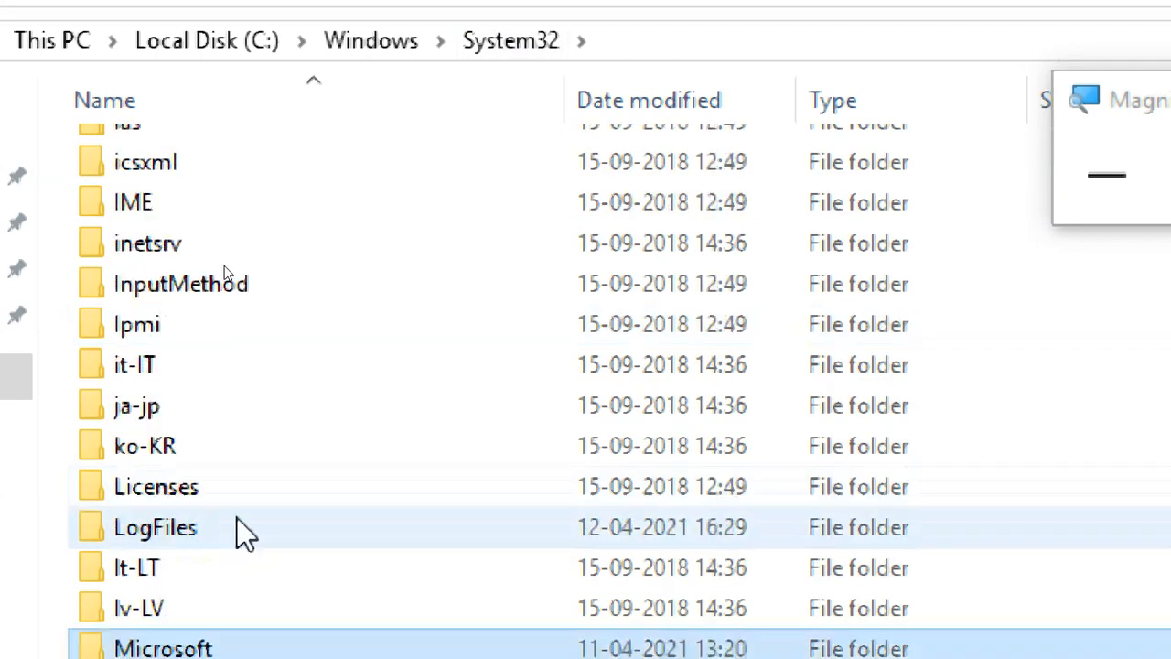
pyautogui.scroll(-5, 254, 524)
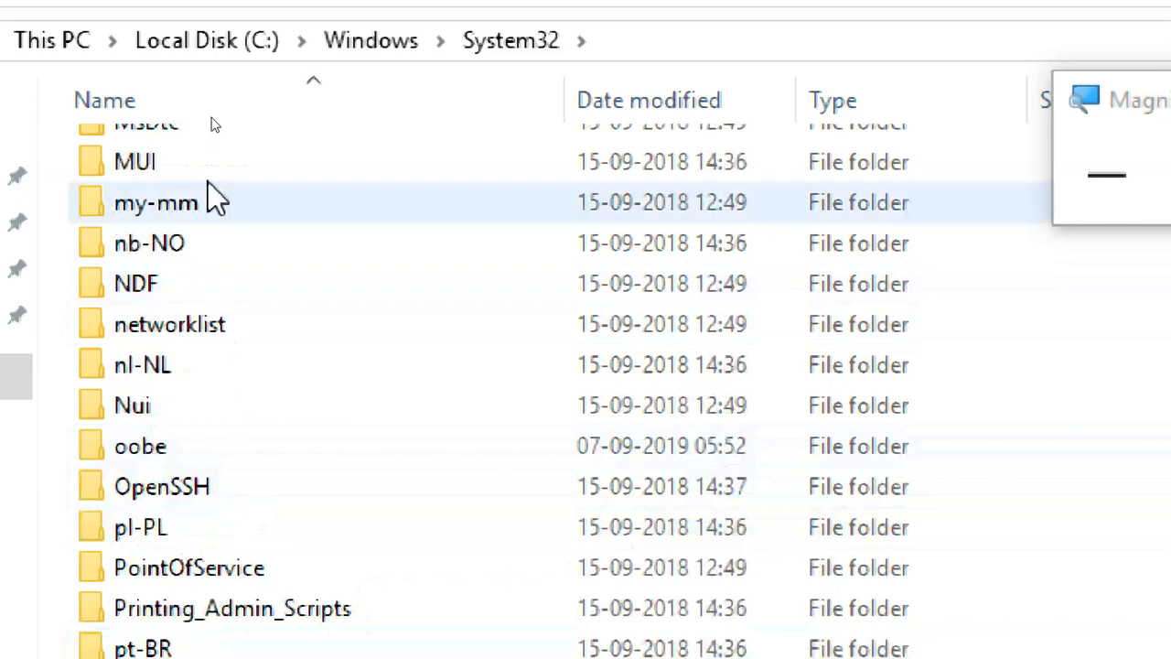
pyautogui.scroll(-5, 275, 495)
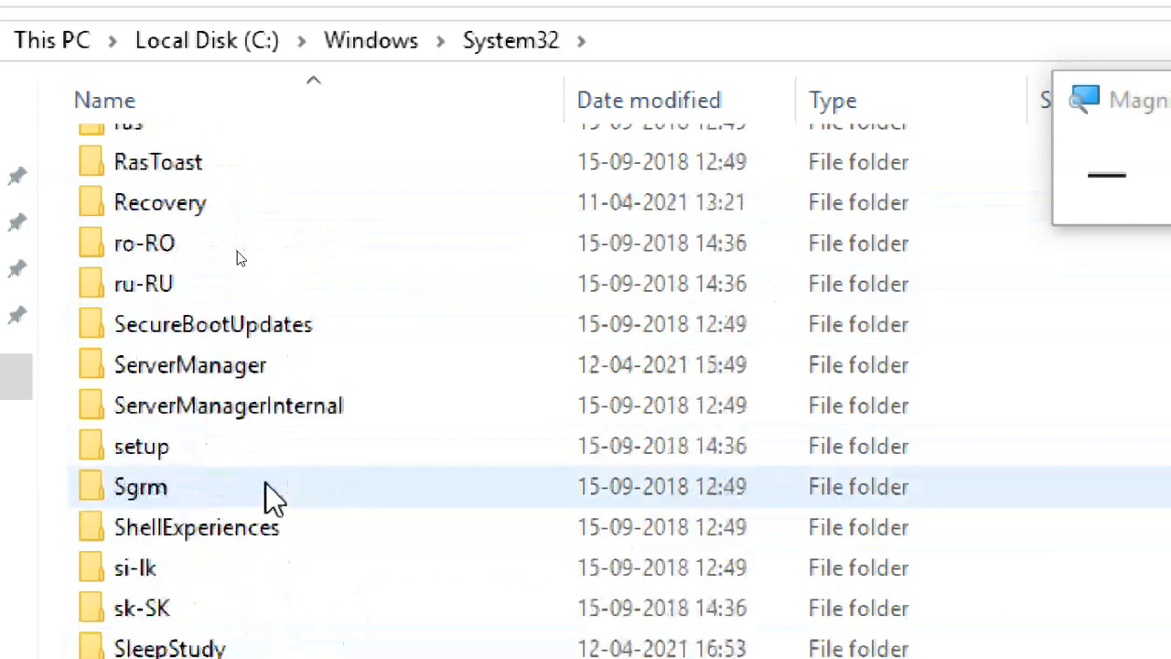
pyautogui.scroll(-7, 275, 499)
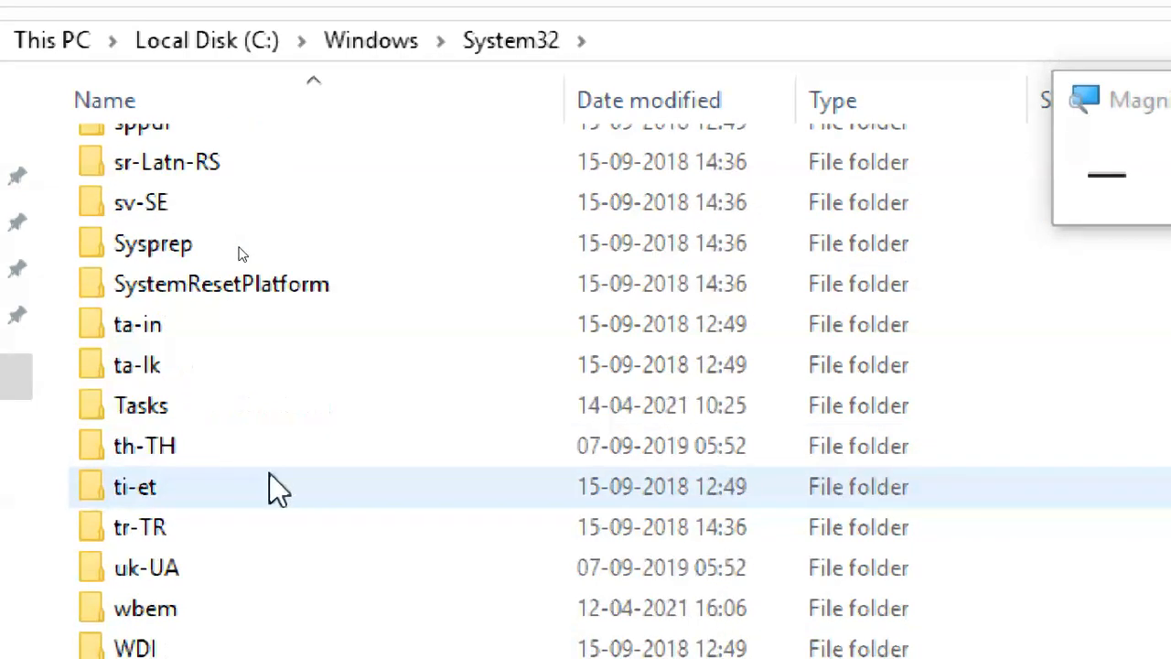
pyautogui.scroll(-6, 277, 490)
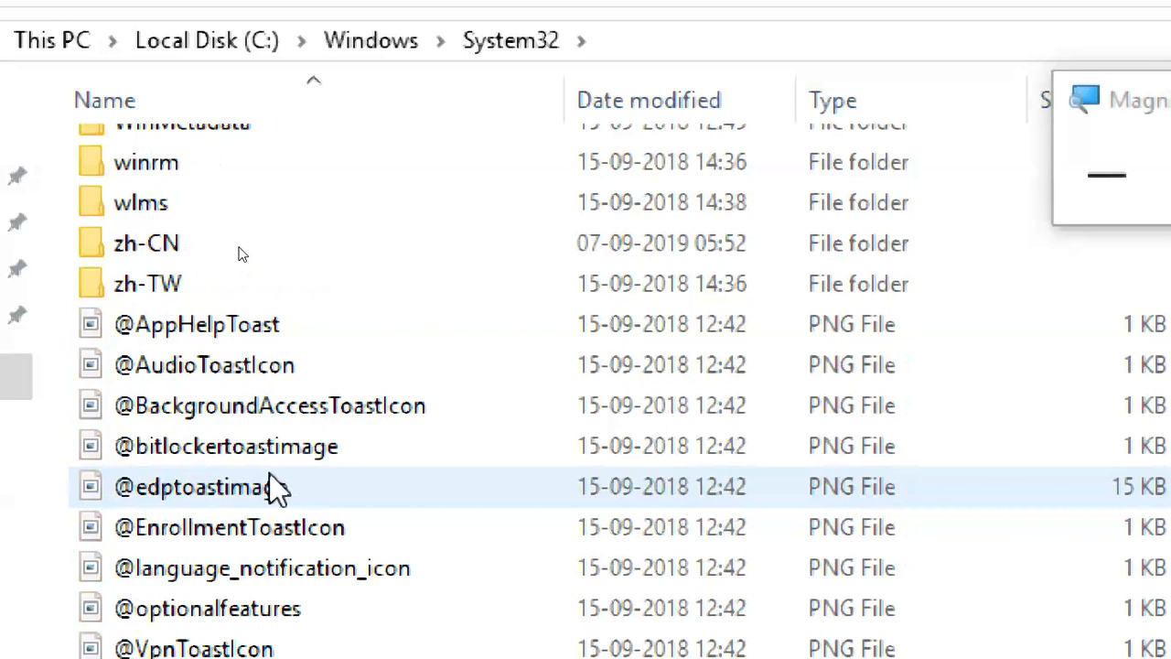
pyautogui.scroll(20, 277, 489)
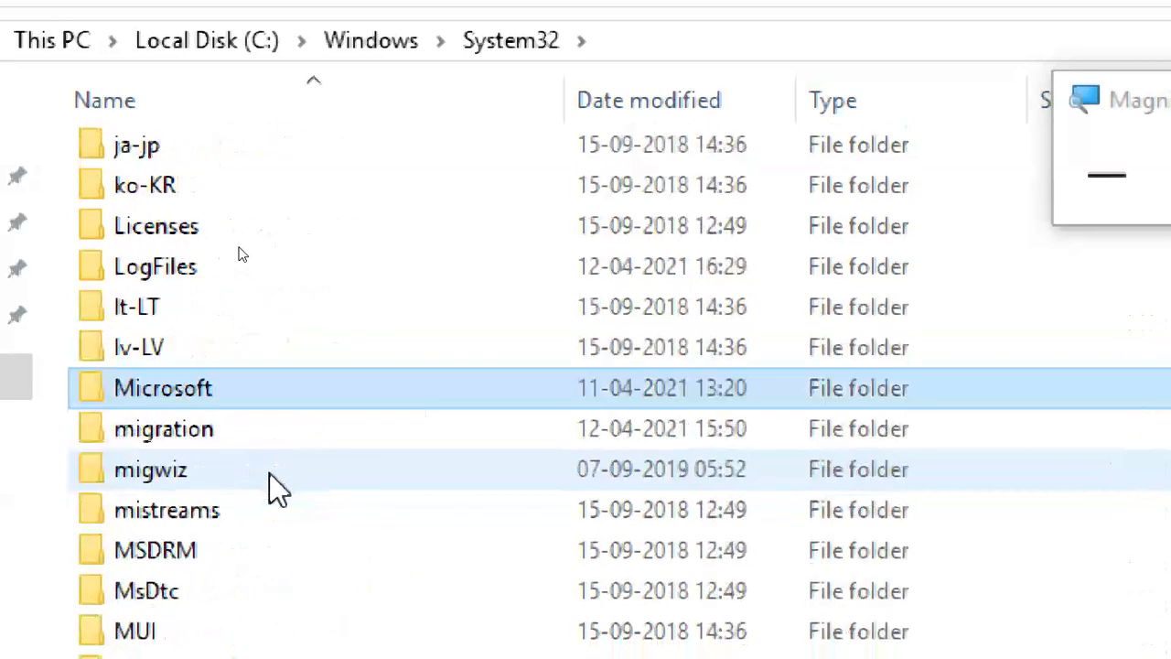
pyautogui.scroll(9, 277, 489)
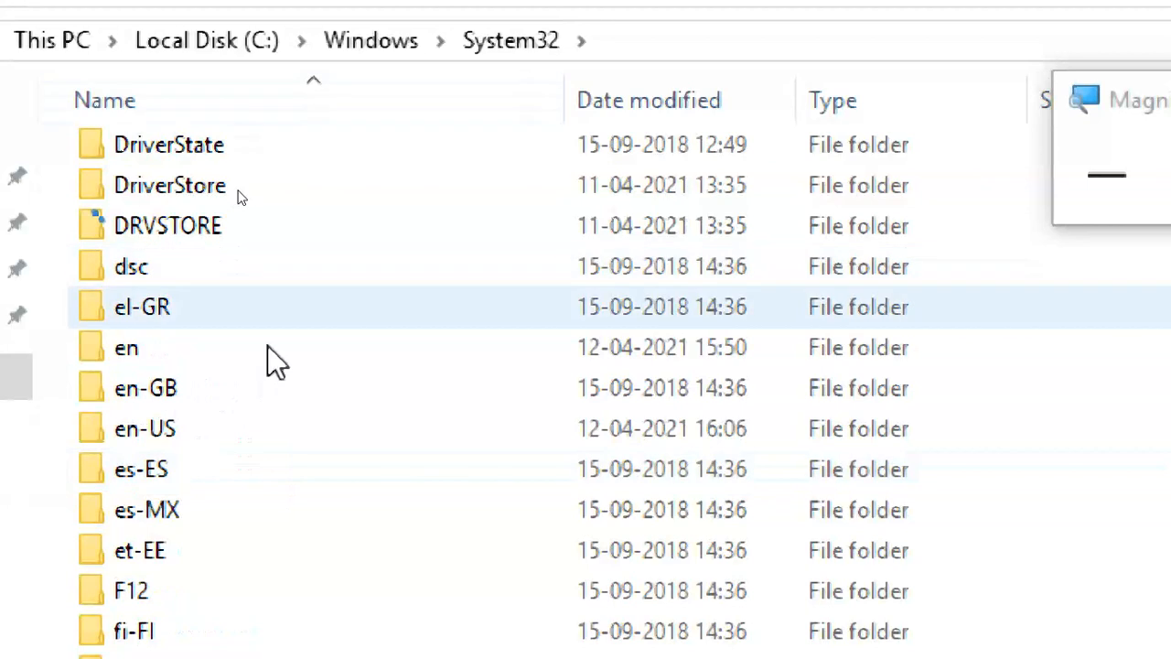
pyautogui.scroll(1, 267, 344)
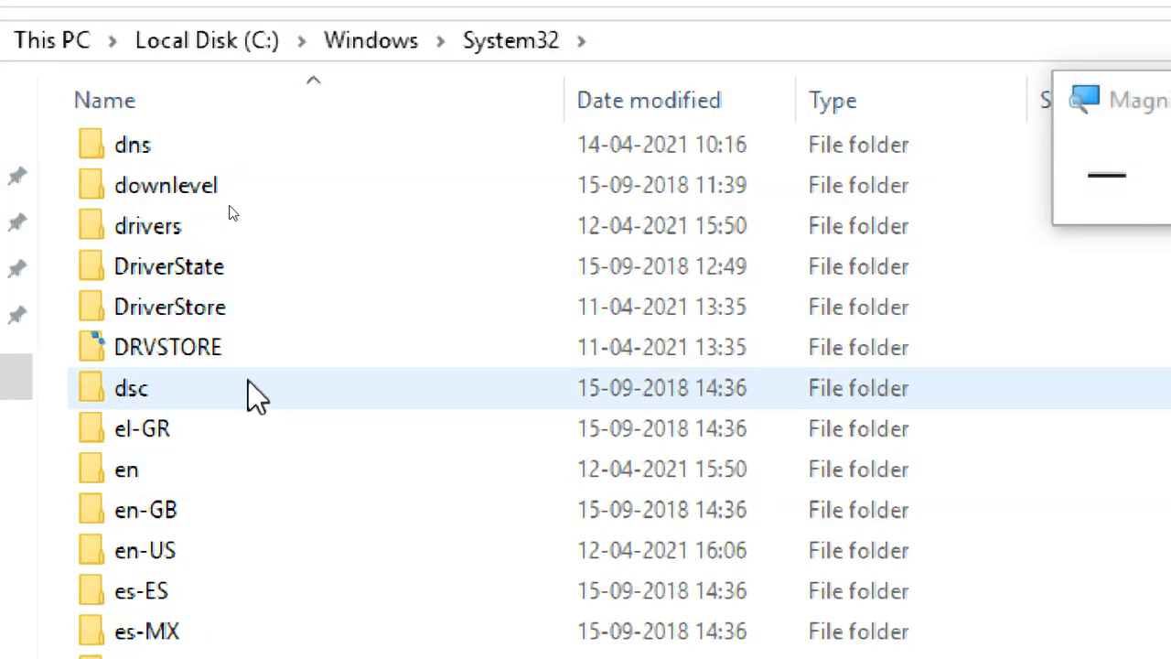
# Select the dsc, ADDSDeployment_Internal, AdvancedInstallers, AppLocker and appraiser folders in turn.
pyautogui.click(251, 383)
pyautogui.scroll(2, 254, 382)
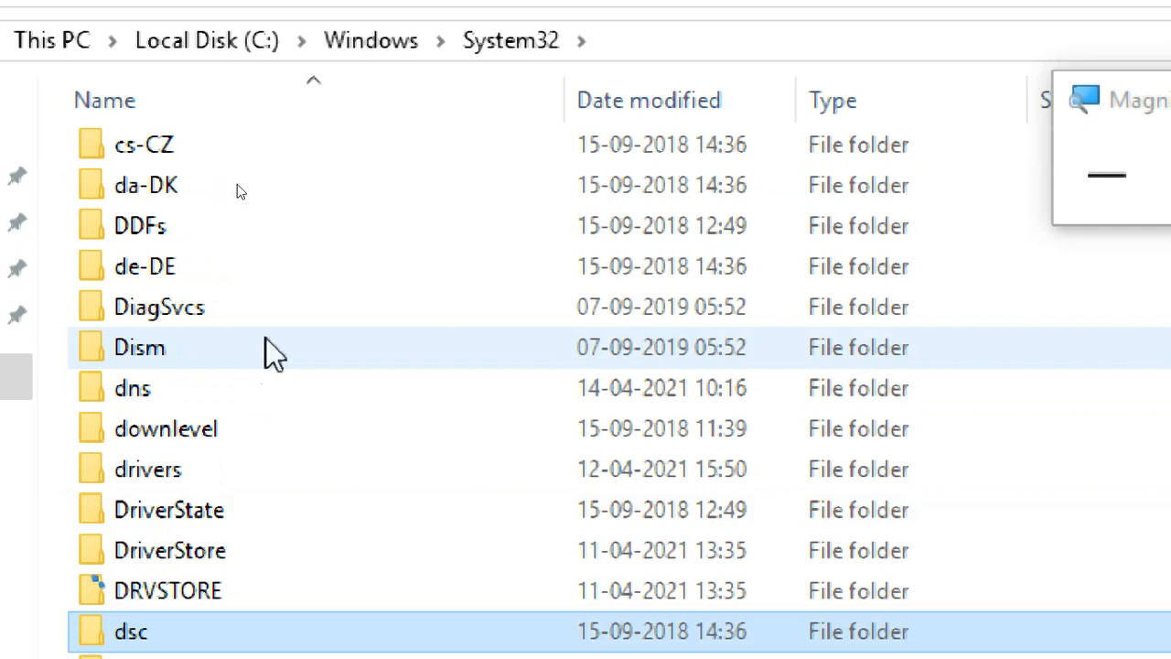
pyautogui.scroll(3, 264, 333)
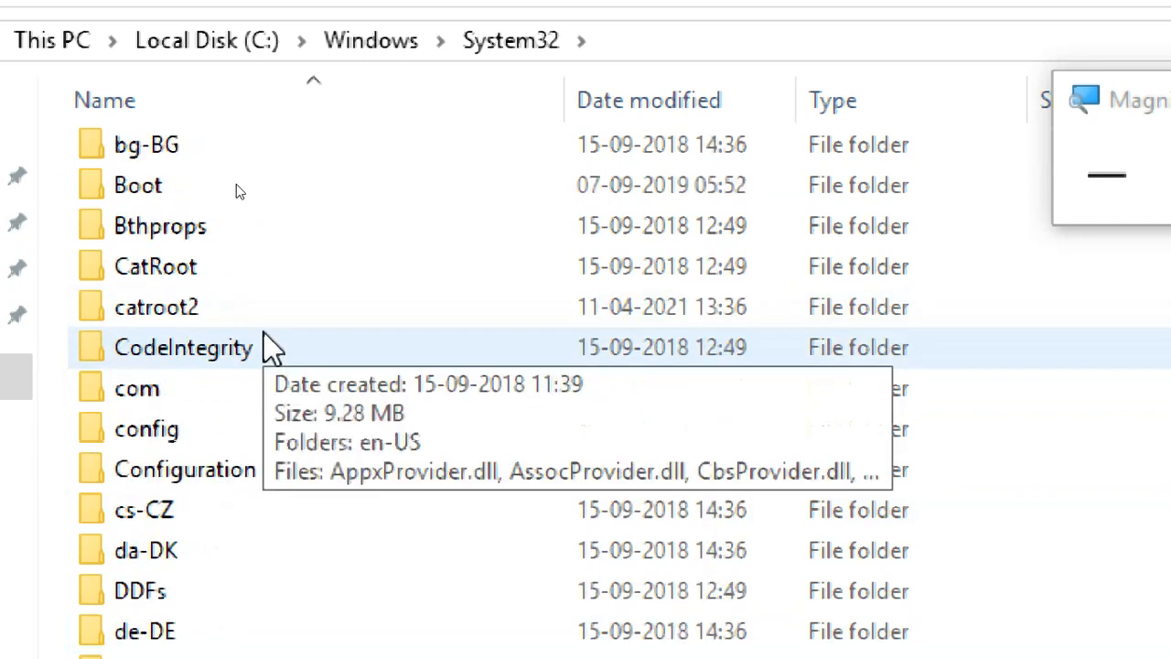
pyautogui.scroll(3, 264, 334)
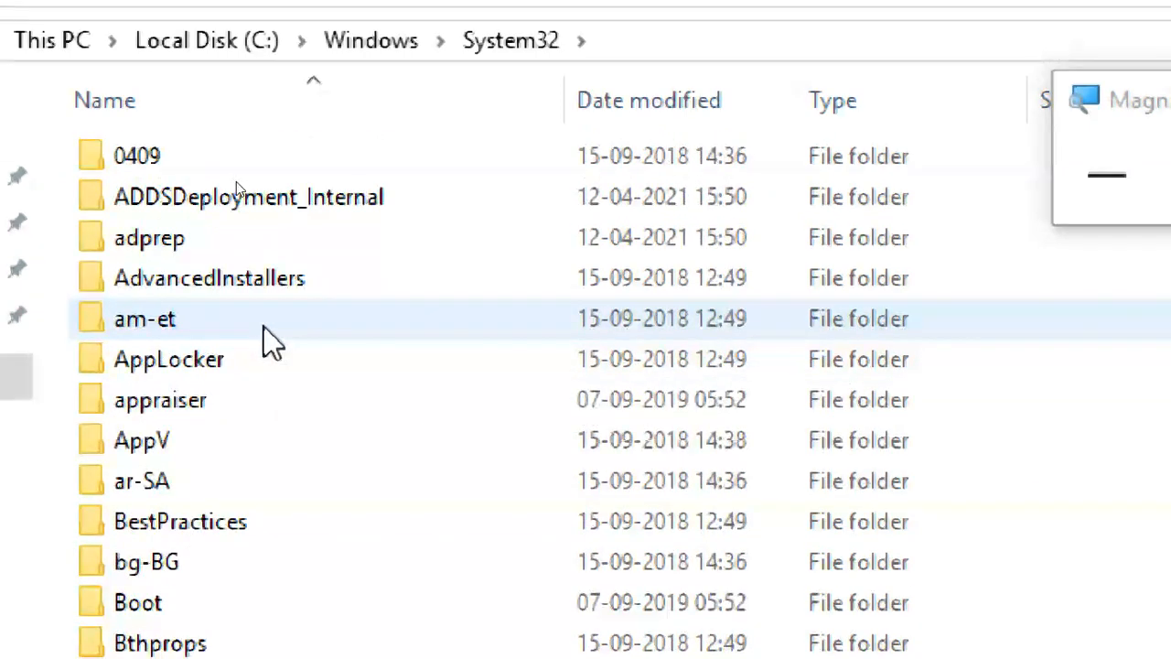
pyautogui.click(266, 215)
pyautogui.click(277, 282)
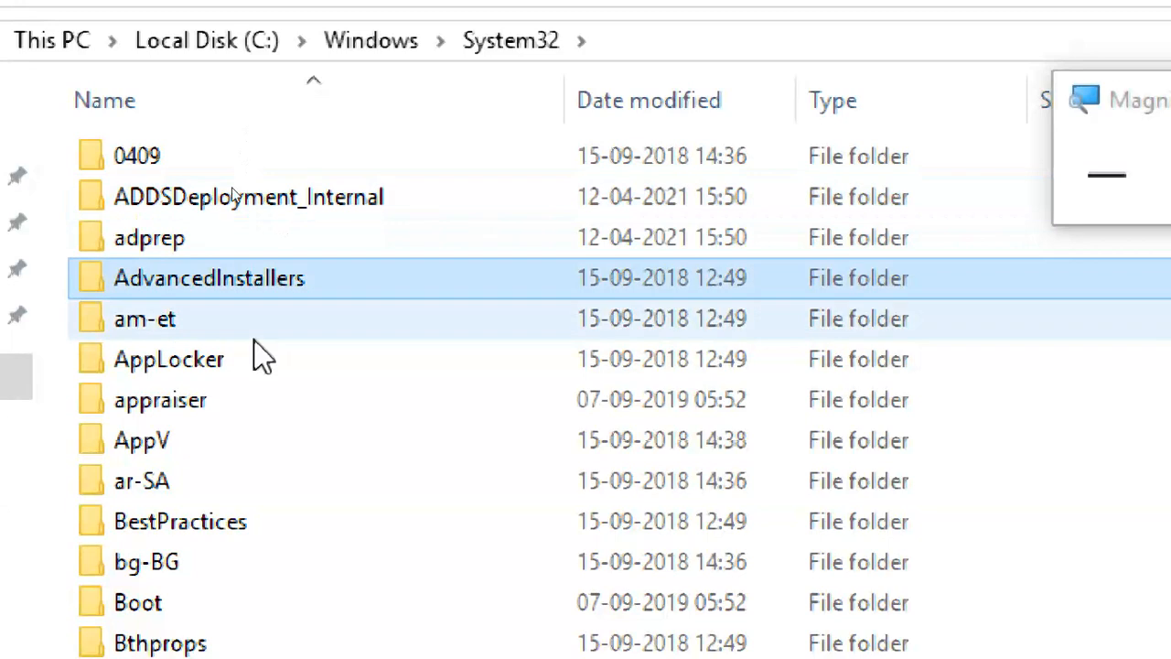
pyautogui.click(253, 364)
pyautogui.click(253, 413)
# Open the es-ES folder to view its MUI files, then return to System32.
pyautogui.scroll(-3, 238, 494)
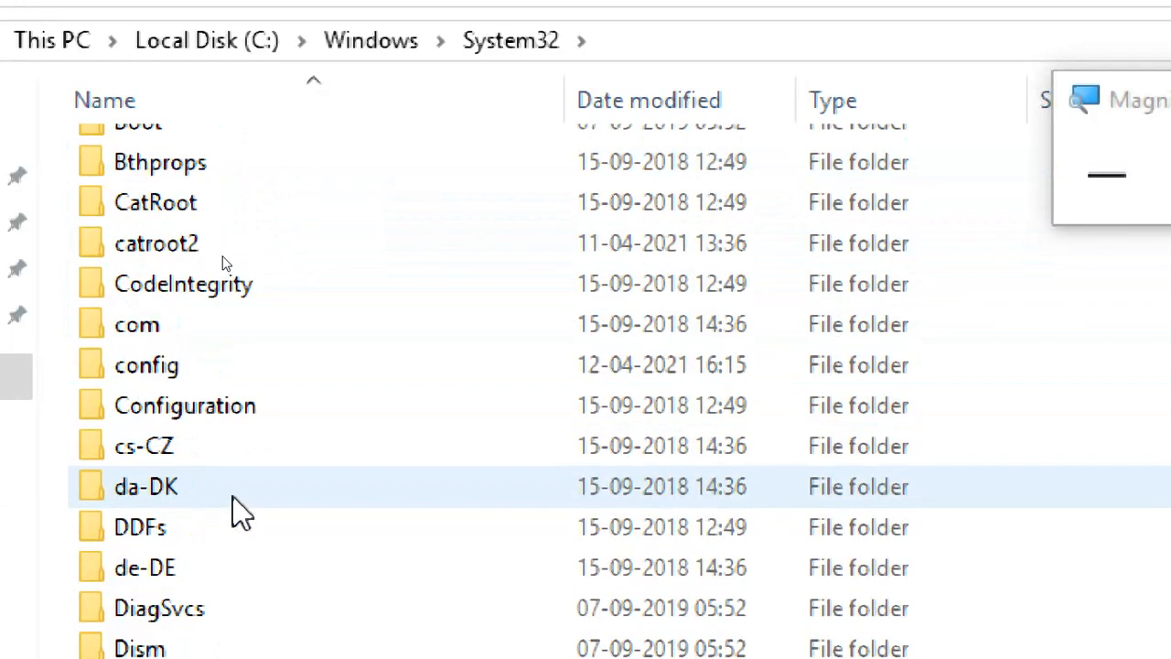
pyautogui.scroll(-7, 263, 439)
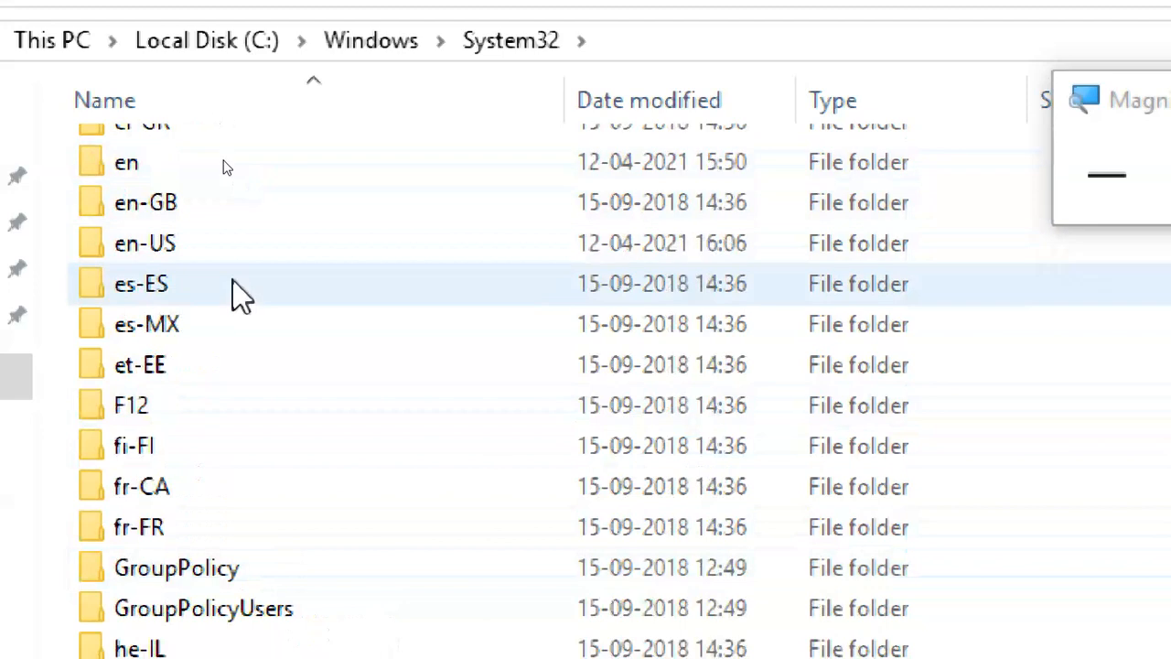
pyautogui.doubleClick(234, 279)
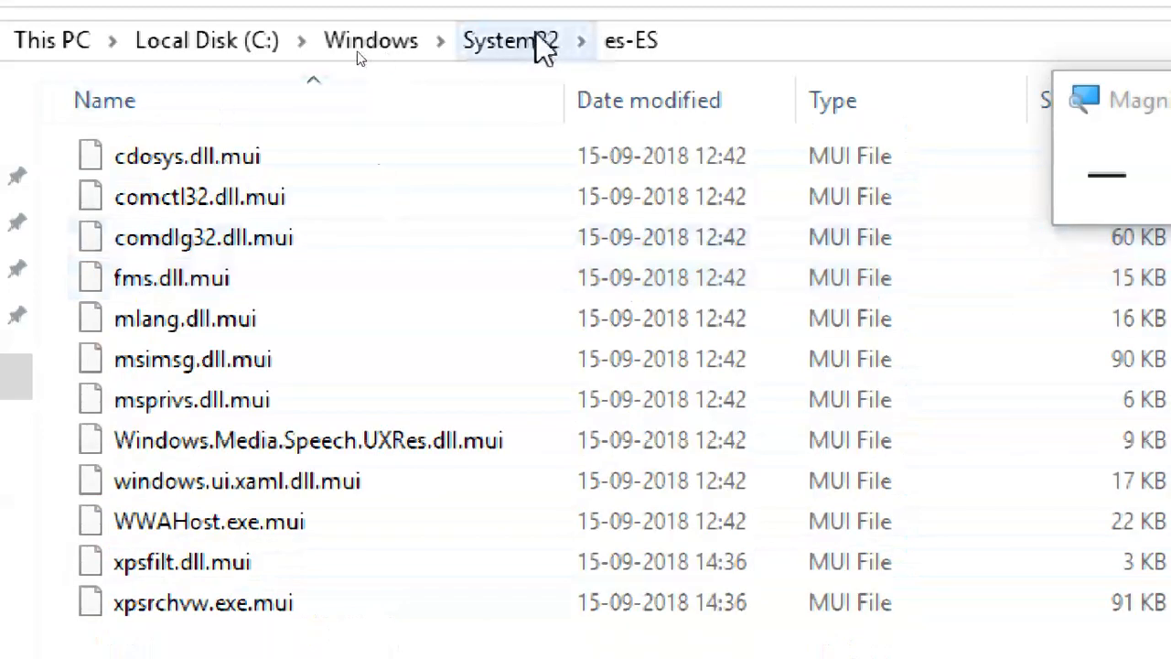
pyautogui.click(540, 45)
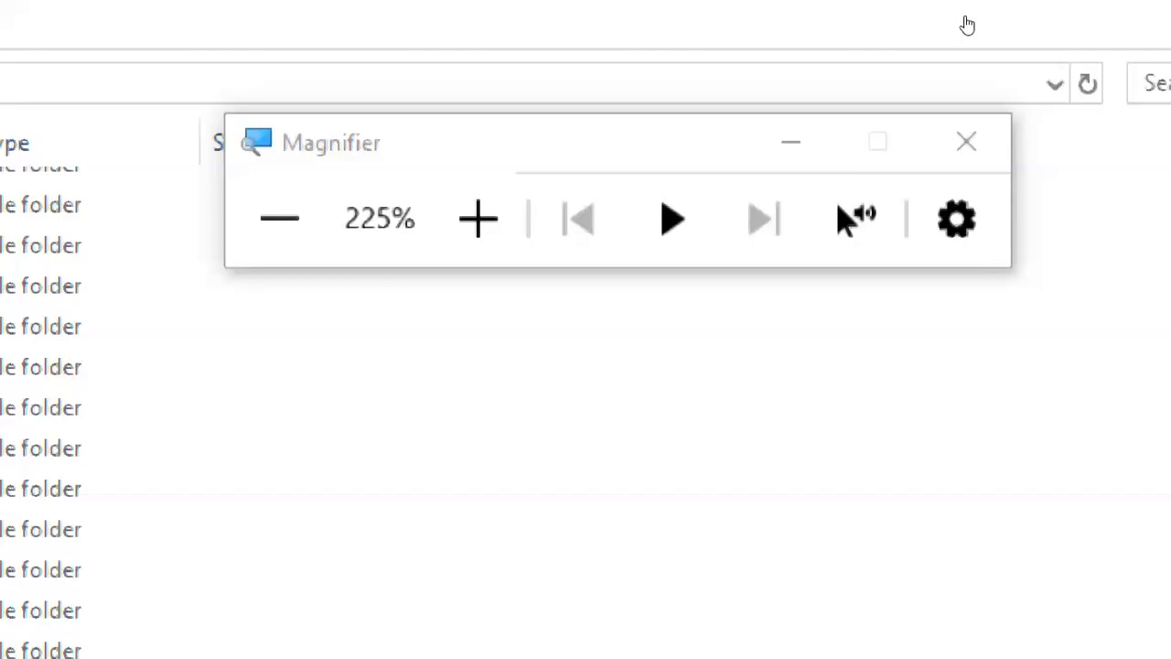
# Go up to the Windows folder and bring the File Explorer search window to front.
pyautogui.click(386, 275)
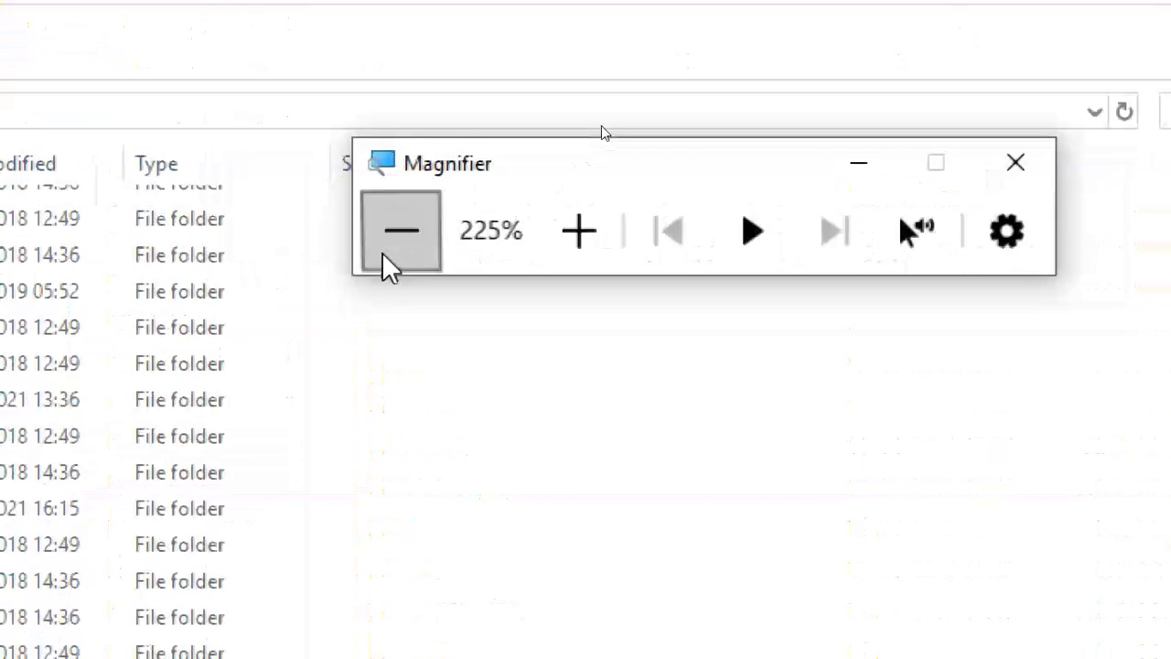
pyautogui.click(510, 142)
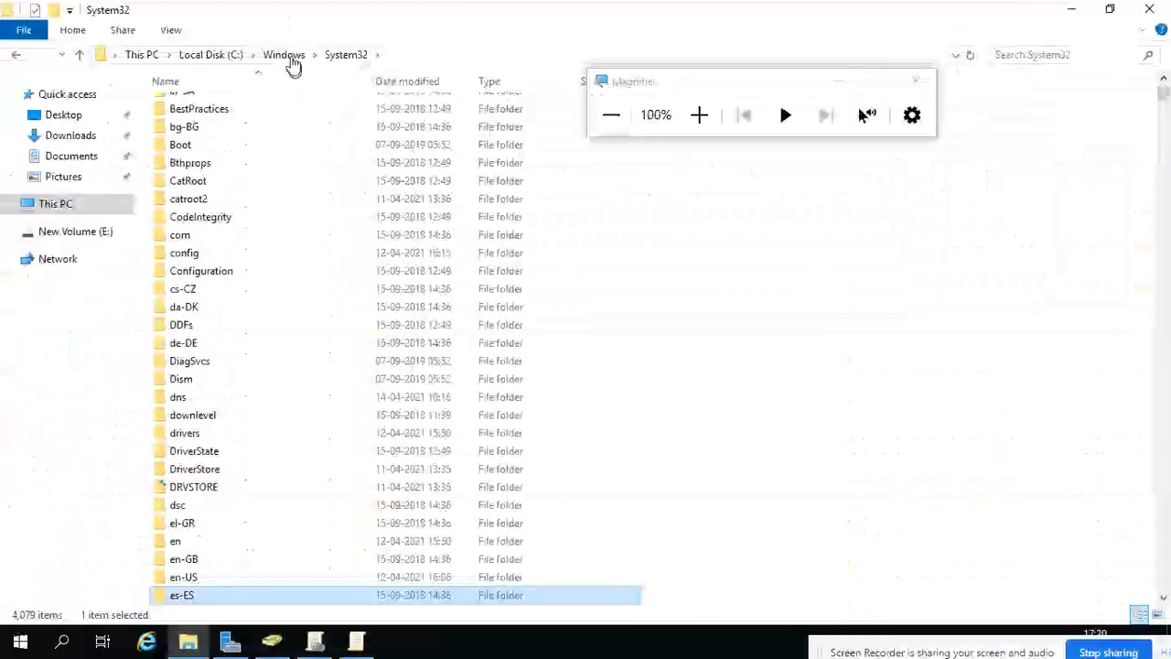
pyautogui.click(289, 57)
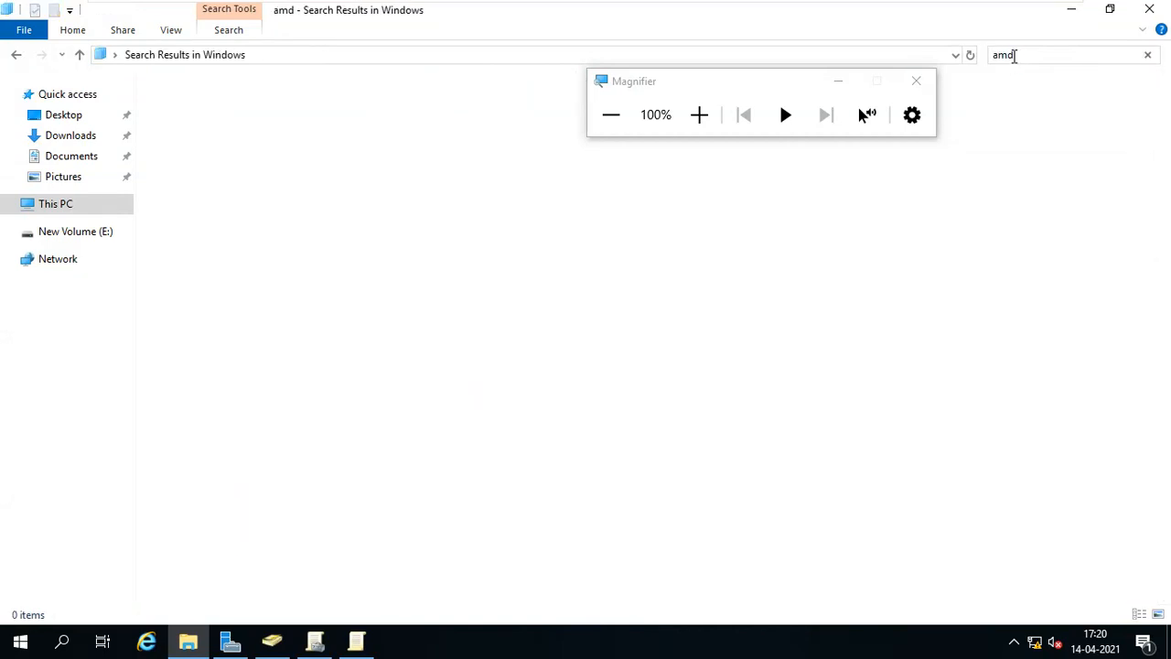
pyautogui.click(370, 645)
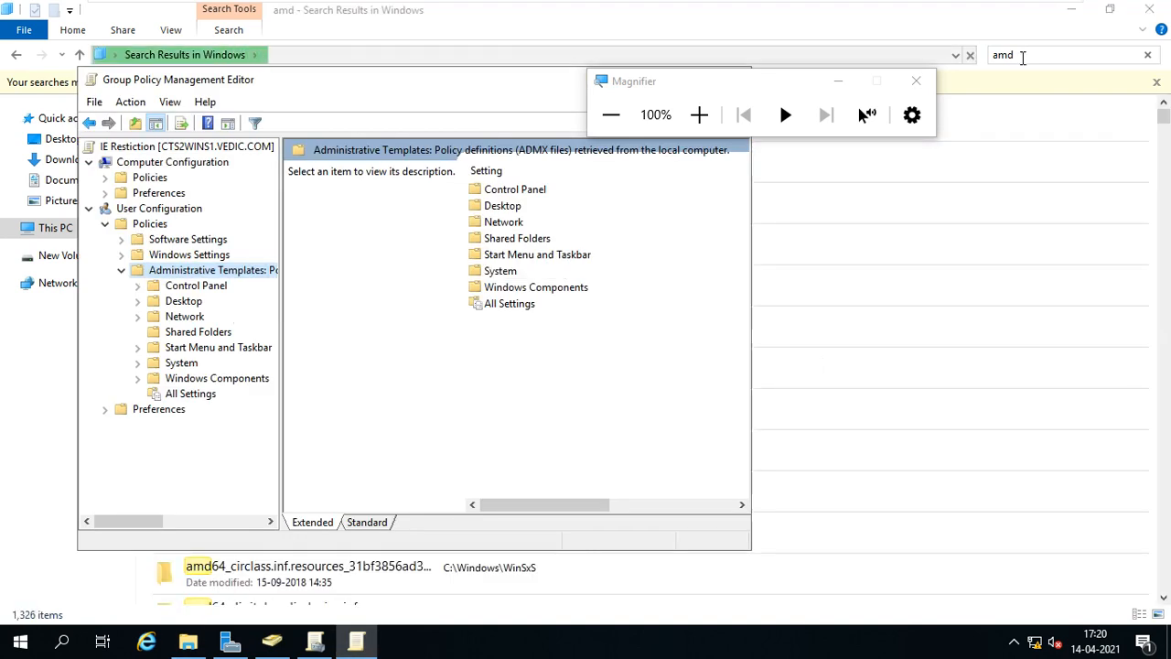
pyautogui.click(1023, 56)
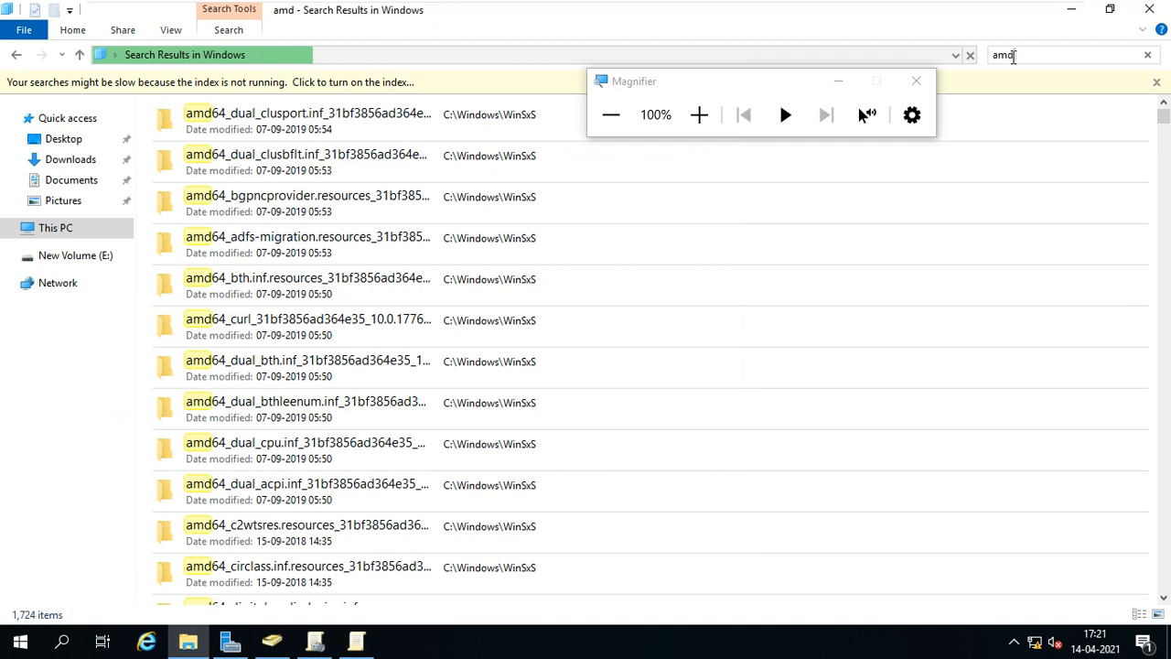
# Replace the search query so the Windows folder is searched for '.admx'.
pyautogui.press('BackSpace')
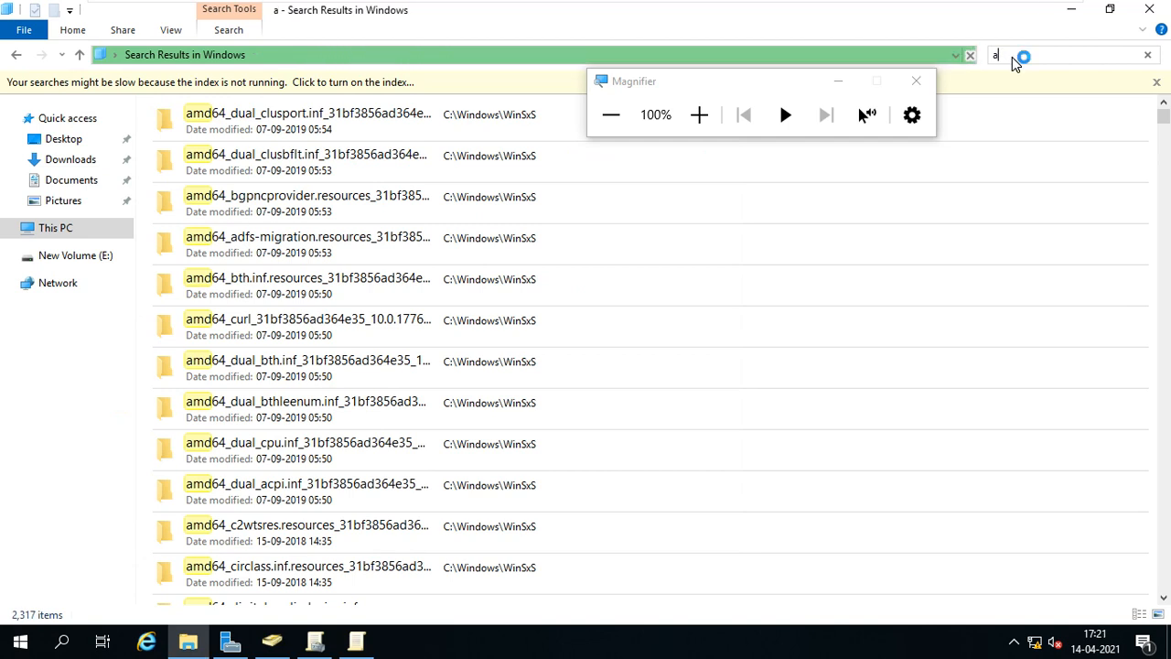
pyautogui.press('BackSpace')
pyautogui.write('a')
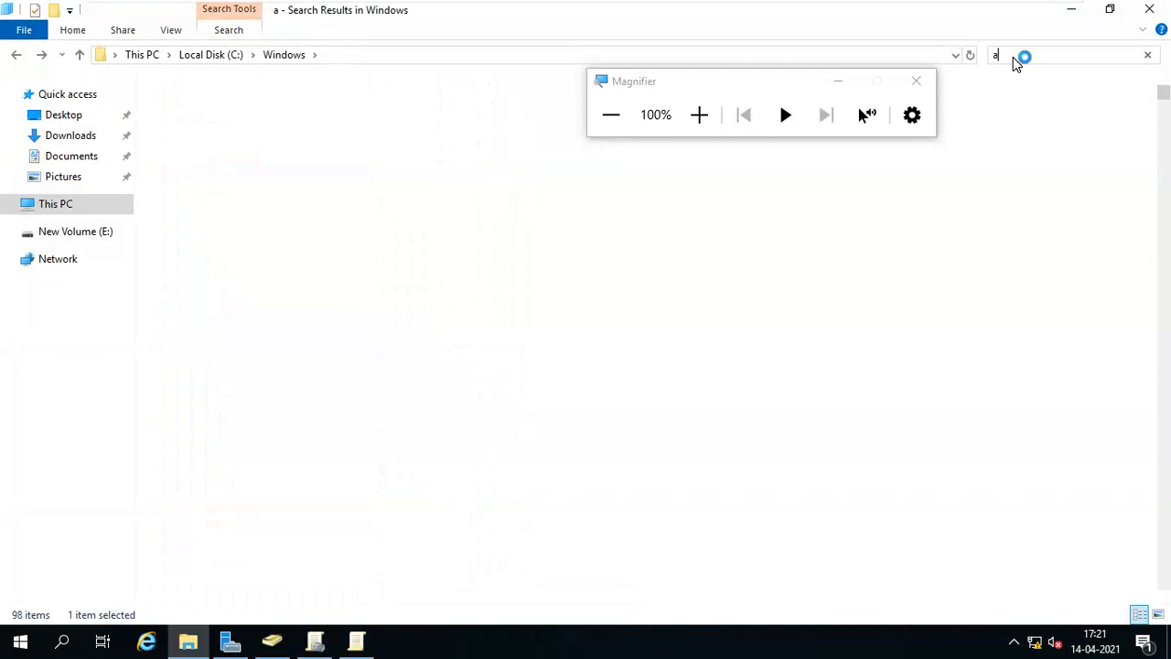
pyautogui.write('dm')
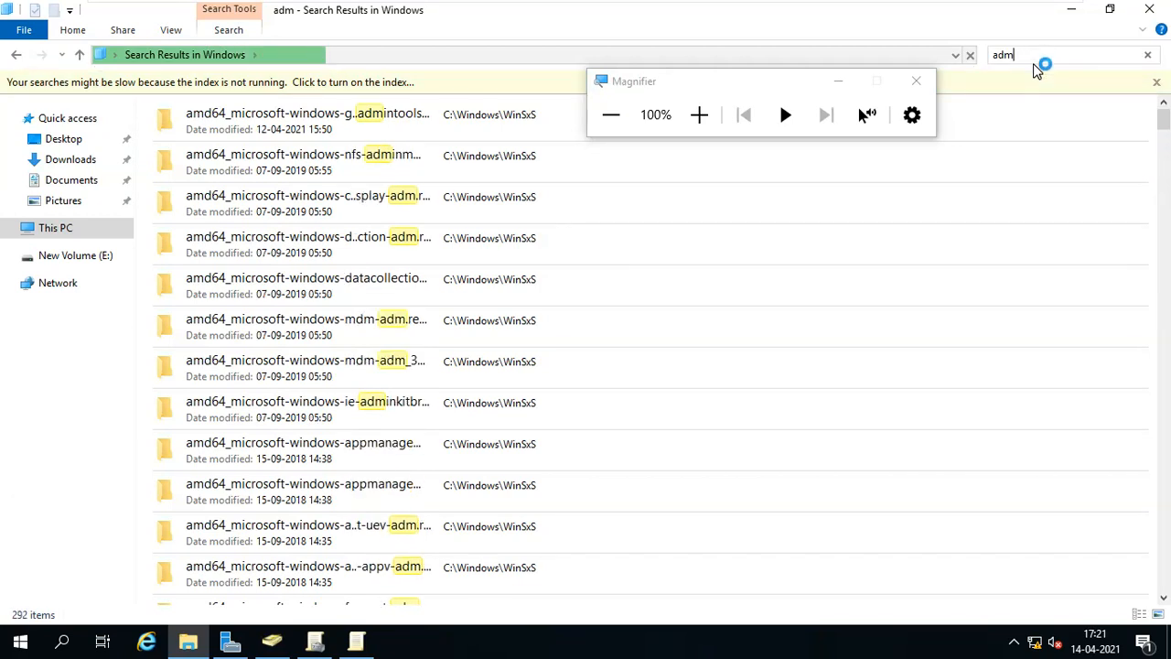
pyautogui.write('z')
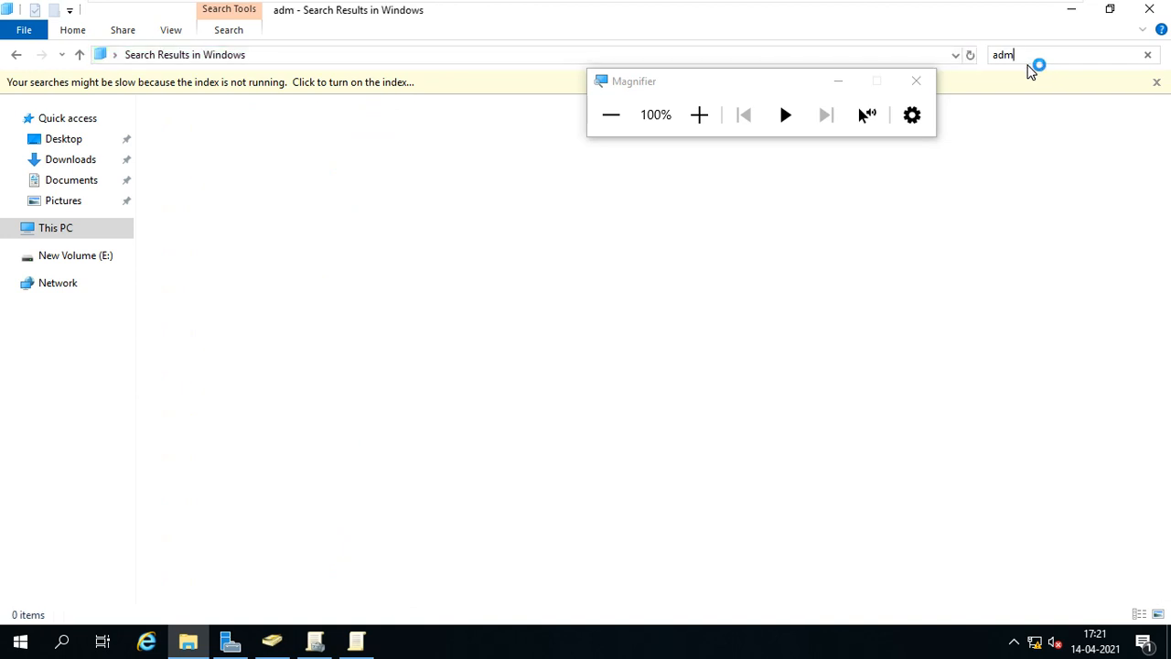
pyautogui.write('x')
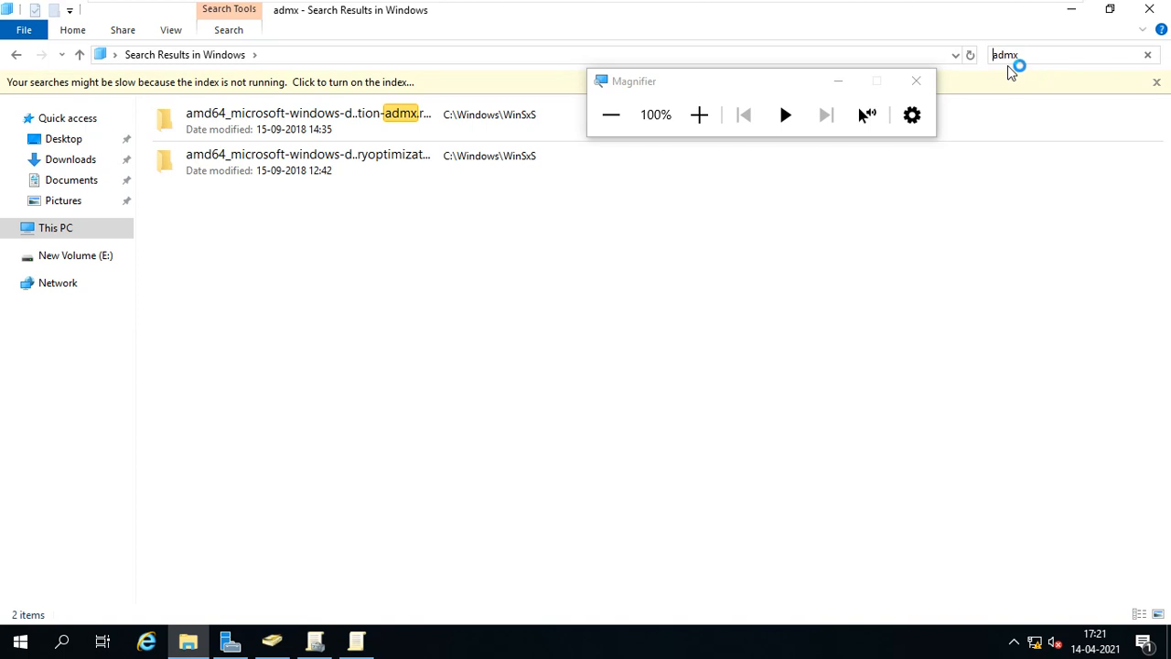
pyautogui.press('Home')
pyautogui.write('.')
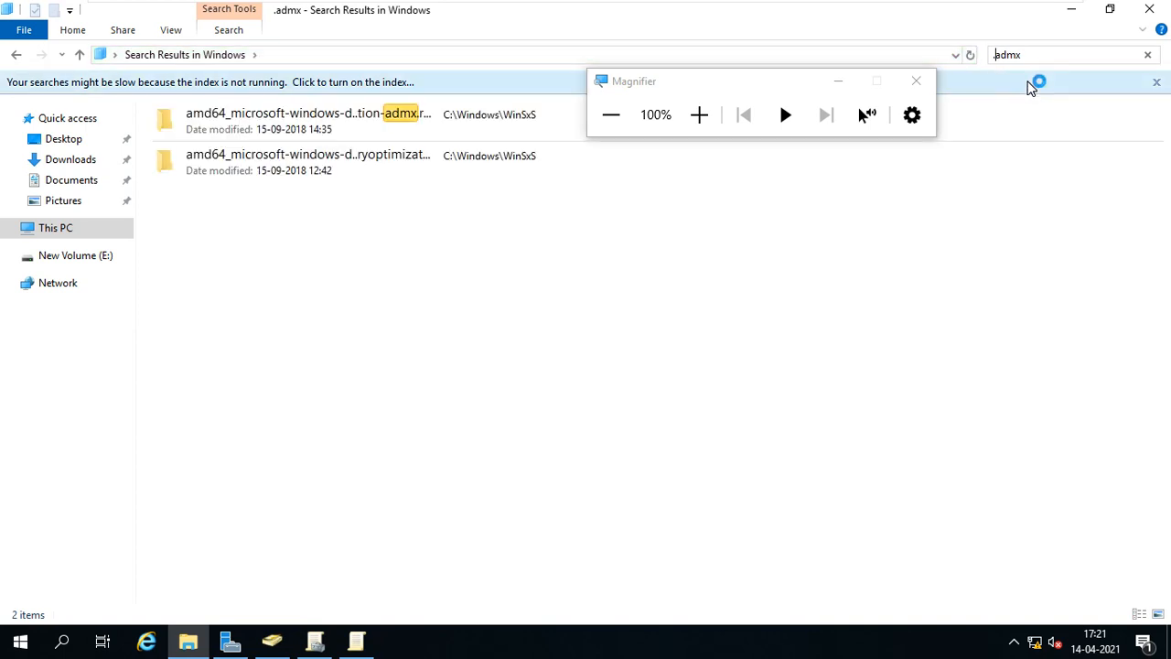
# Turn on search indexing from the info bar prompt, then move to This PC.
pyautogui.click(1031, 84)
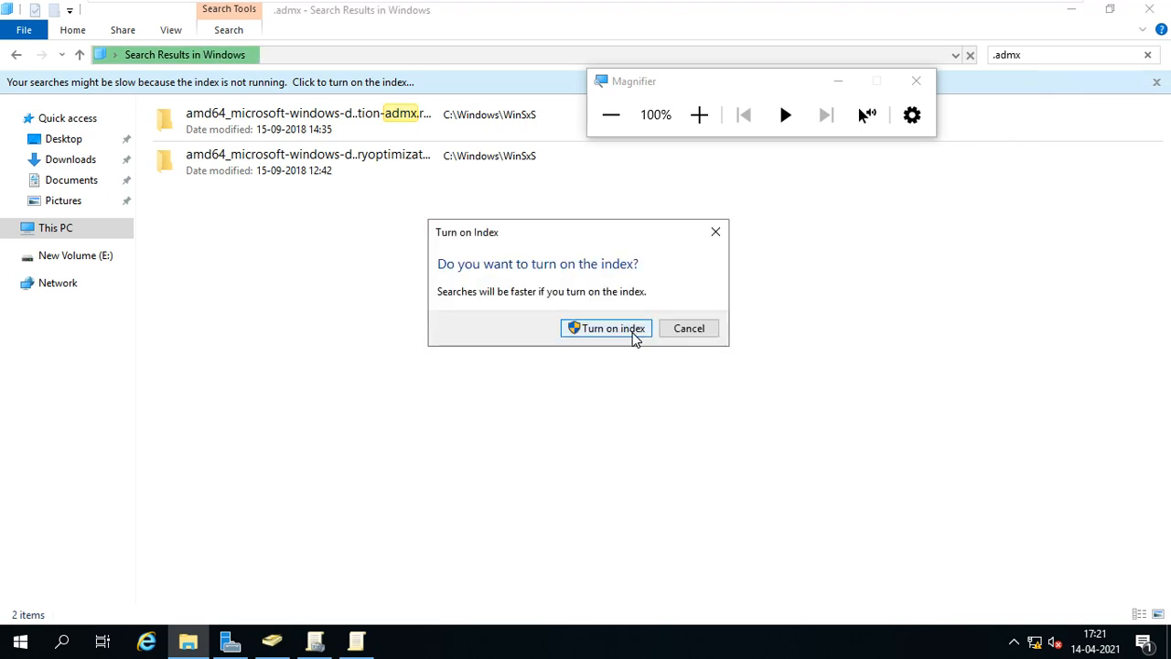
pyautogui.click(627, 335)
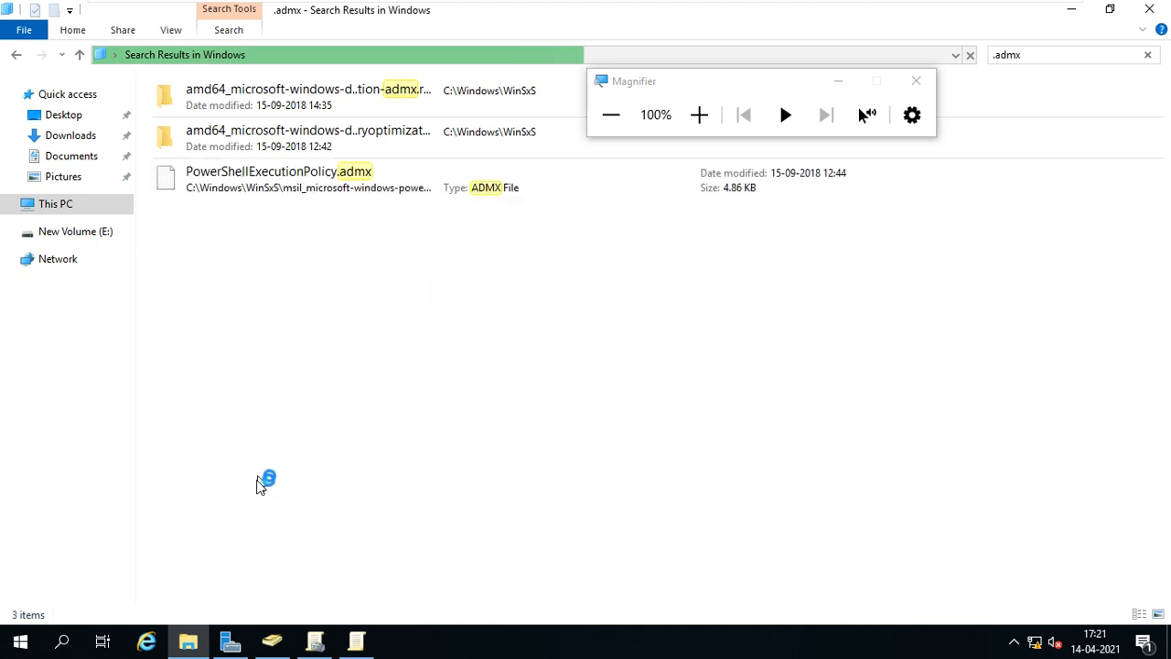
pyautogui.click(107, 234)
# Open C:\Windows\WinSxS from This PC.
pyautogui.click(63, 209)
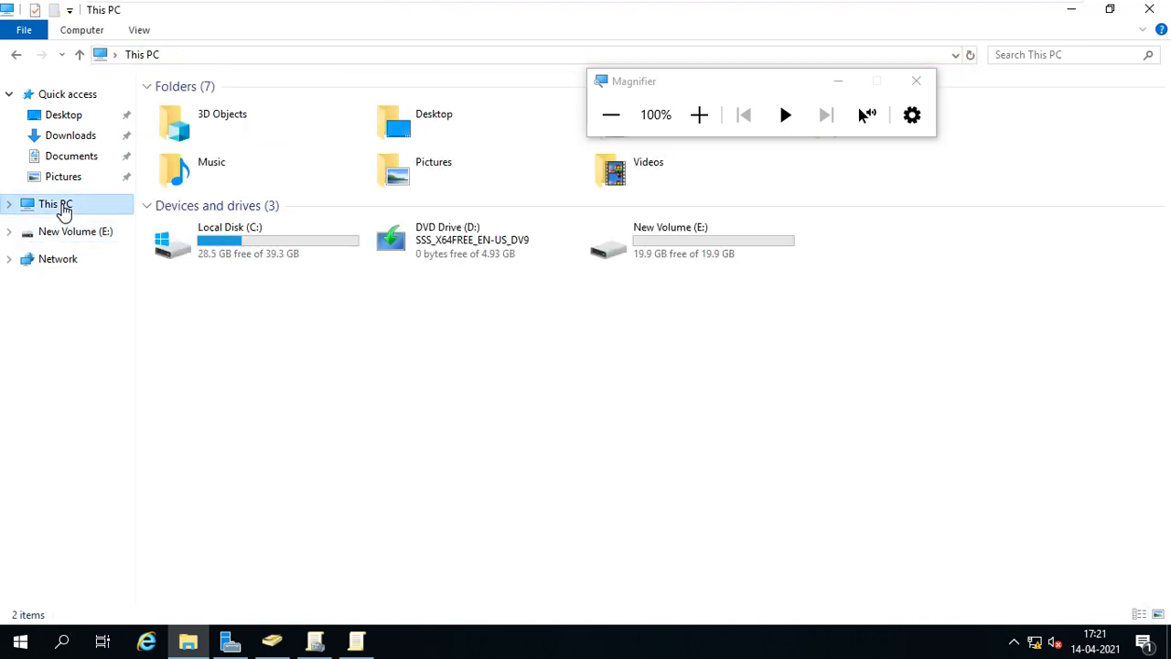
pyautogui.doubleClick(261, 243)
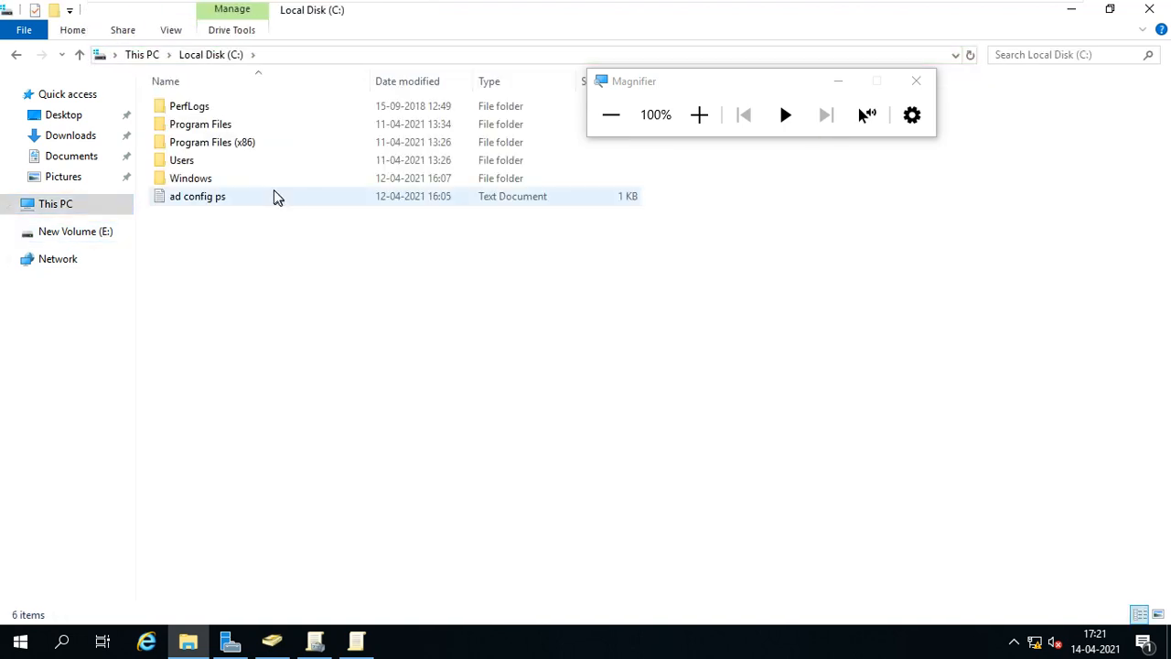
pyautogui.doubleClick(269, 180)
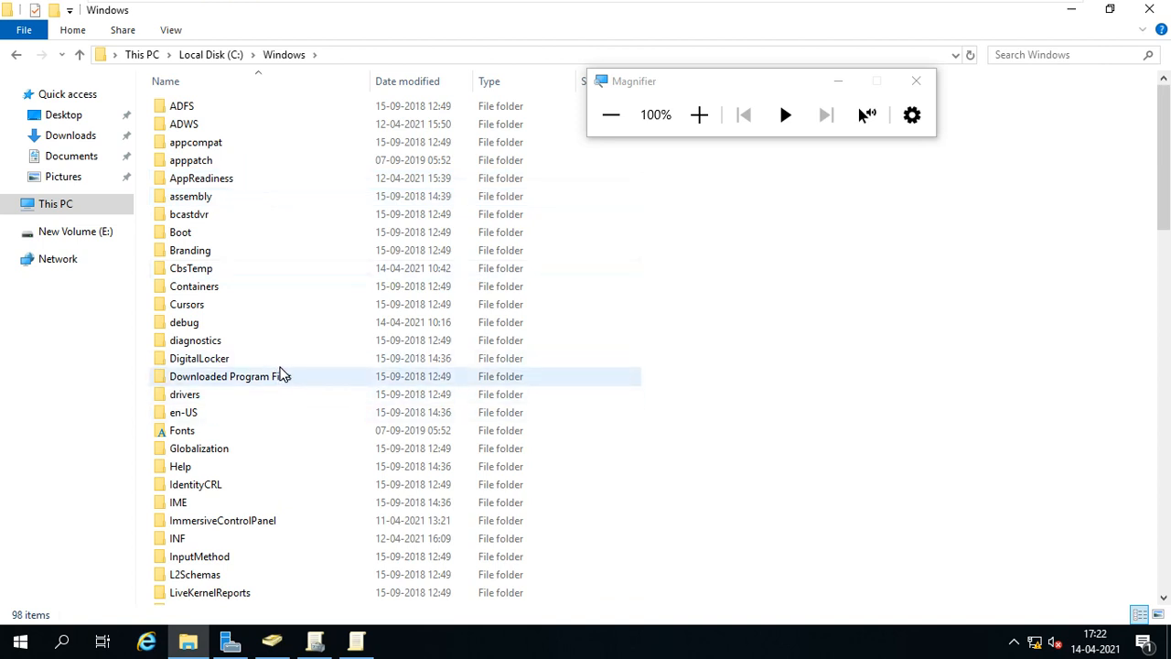
pyautogui.click(281, 367)
pyautogui.press('w')
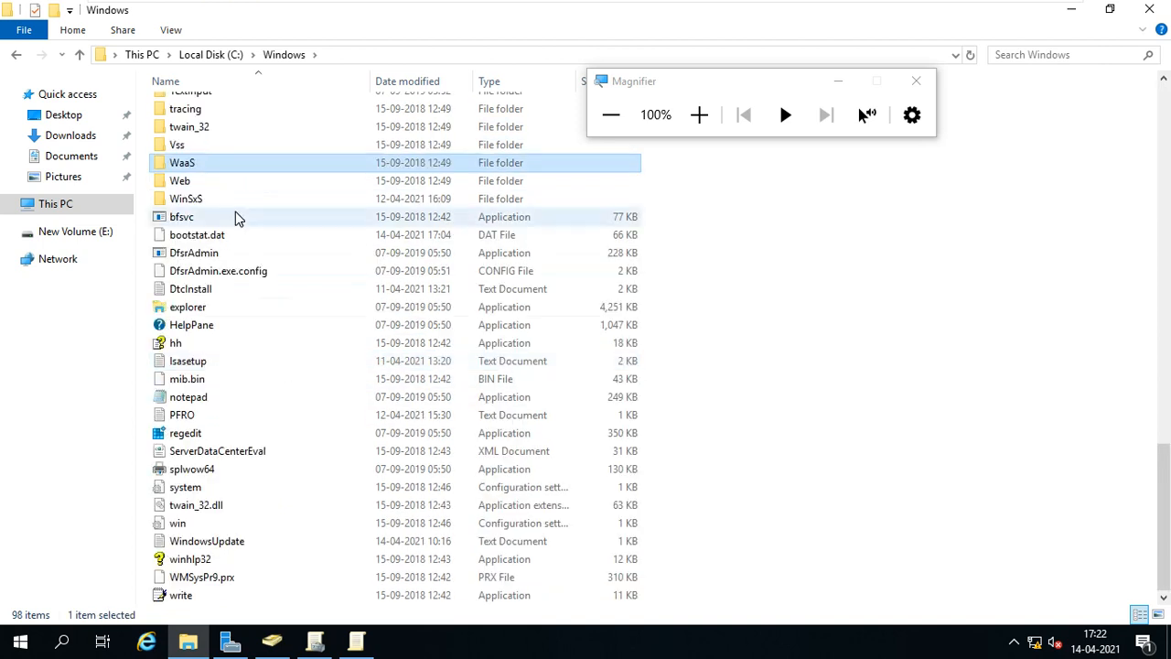
pyautogui.click(235, 205)
pyautogui.doubleClick(235, 205)
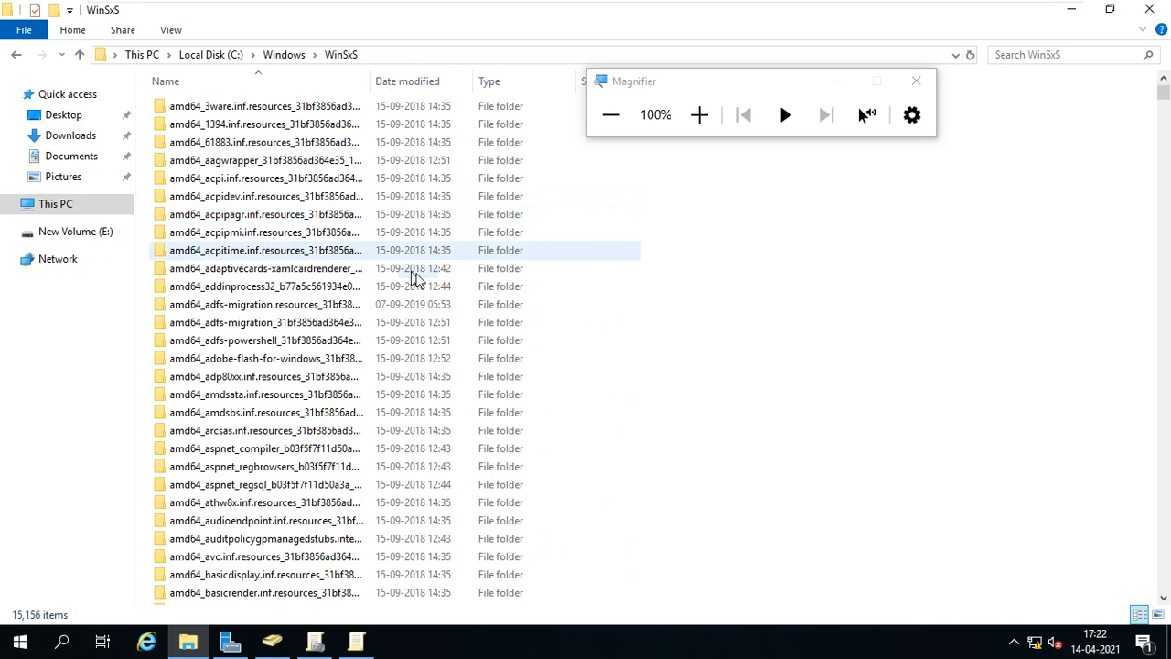
# Widen the Name column, scroll through the 15,156 WinSxS items, and return to Windows.
pyautogui.moveTo(369, 81); pyautogui.dragTo(717, 81)
pyautogui.scroll(-20, 521, 301)
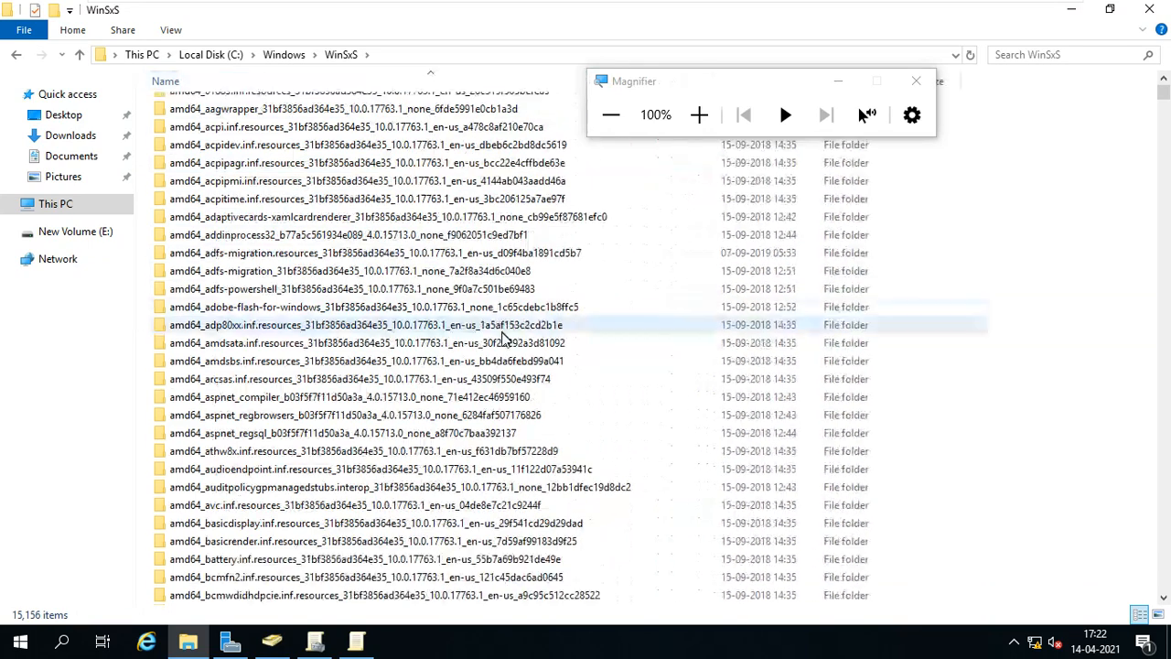
pyautogui.scroll(-15, 518, 426)
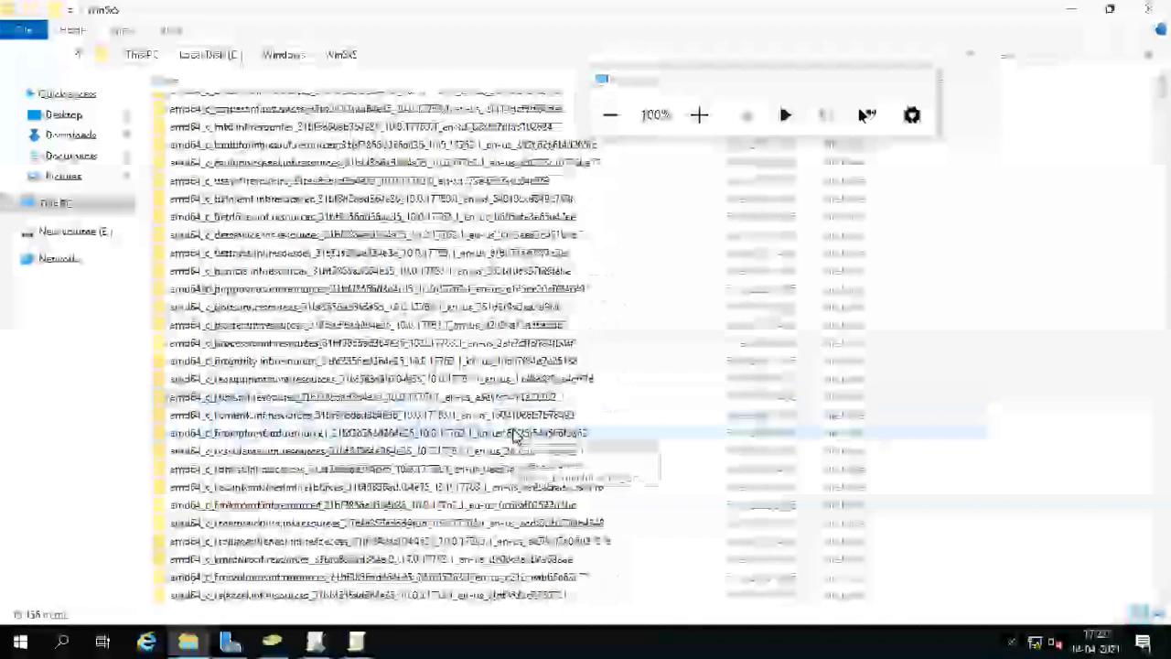
pyautogui.scroll(-20, 518, 439)
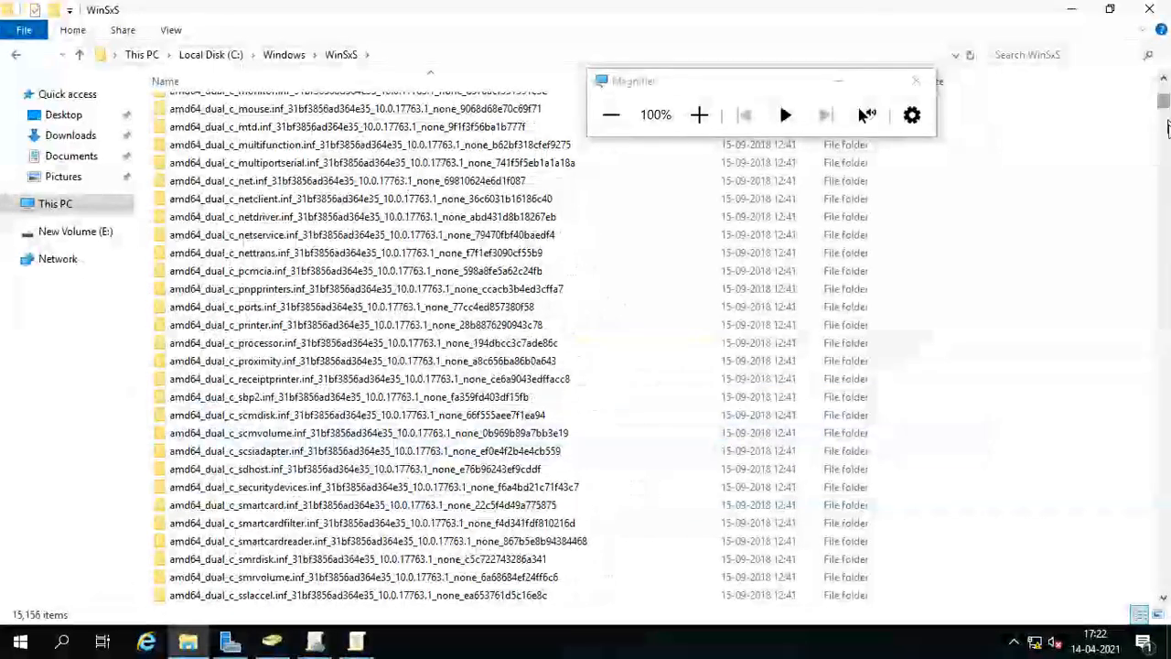
pyautogui.moveTo(1165, 106); pyautogui.dragTo(1168, 599)
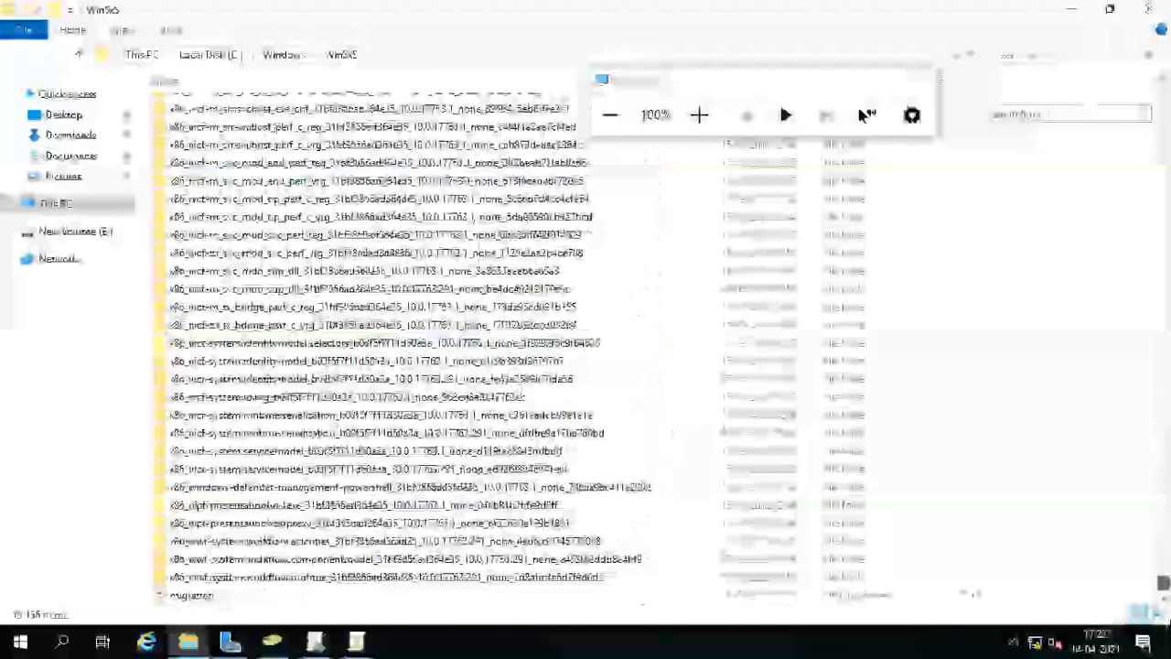
pyautogui.click(284, 55)
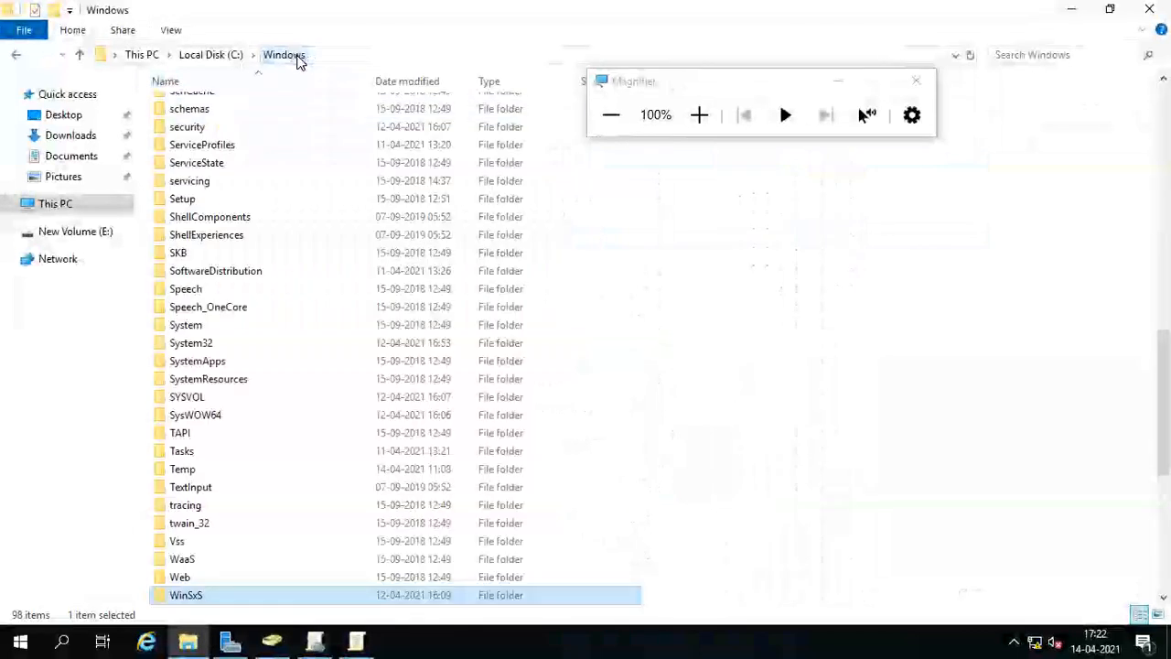
# Search Windows for '.admx', scroll the 223 ADMX results, then select Local Disk (C:) under This PC.
pyautogui.click(1016, 55)
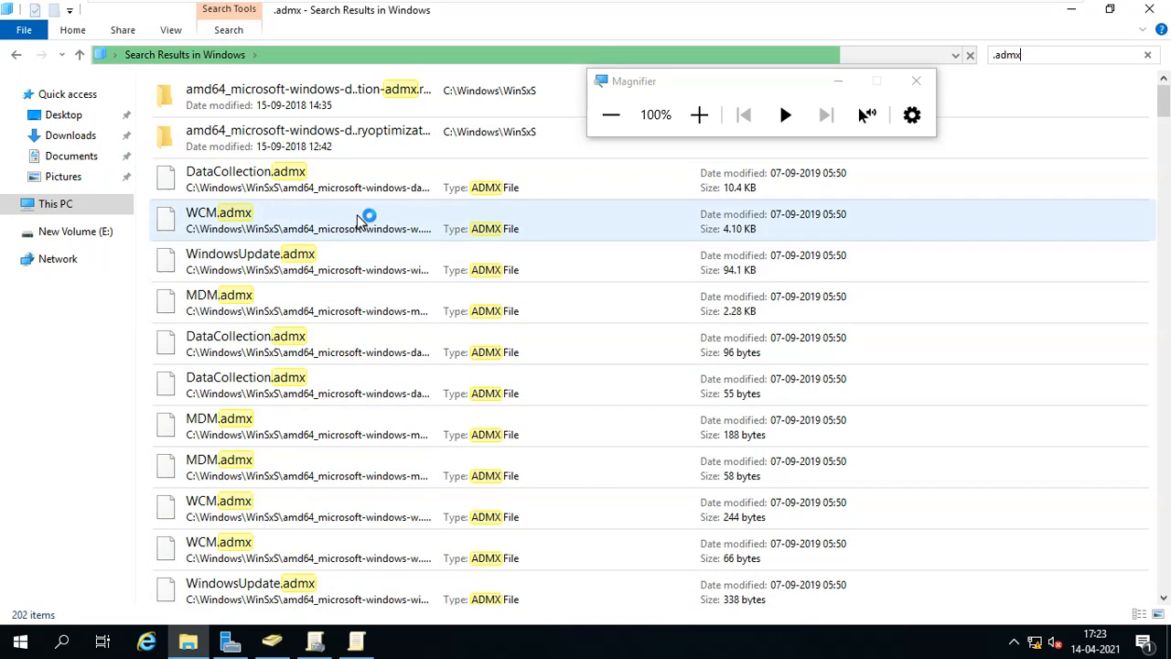
pyautogui.scroll(-5, 383, 428)
pyautogui.scroll(-20, 384, 437)
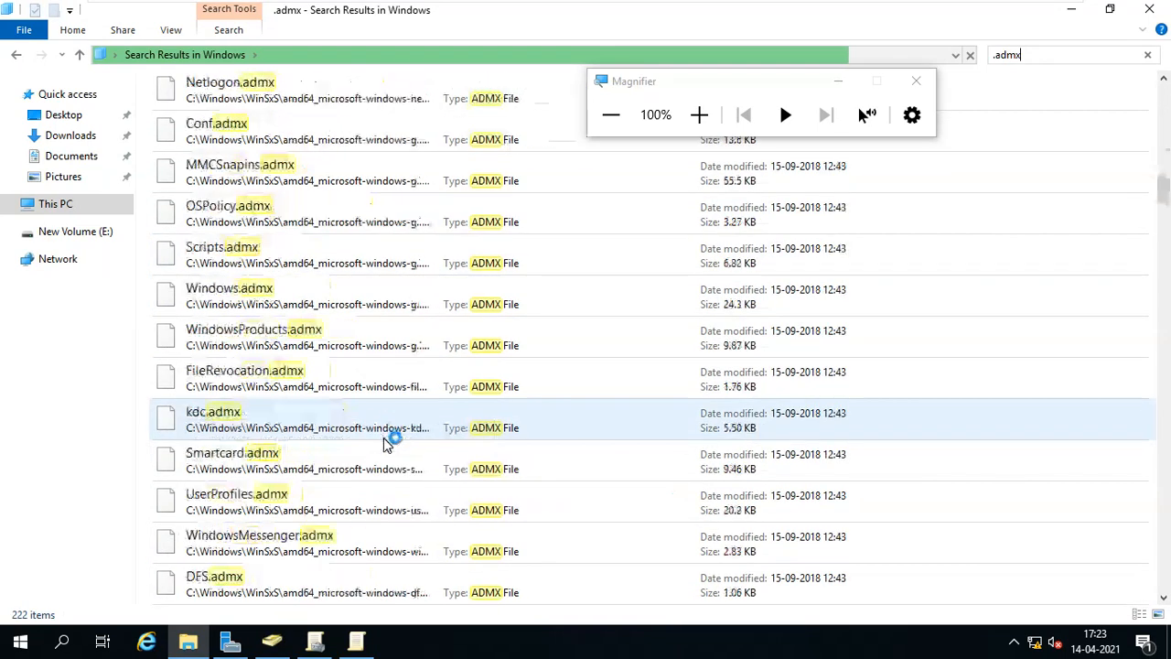
pyautogui.scroll(-15, 385, 439)
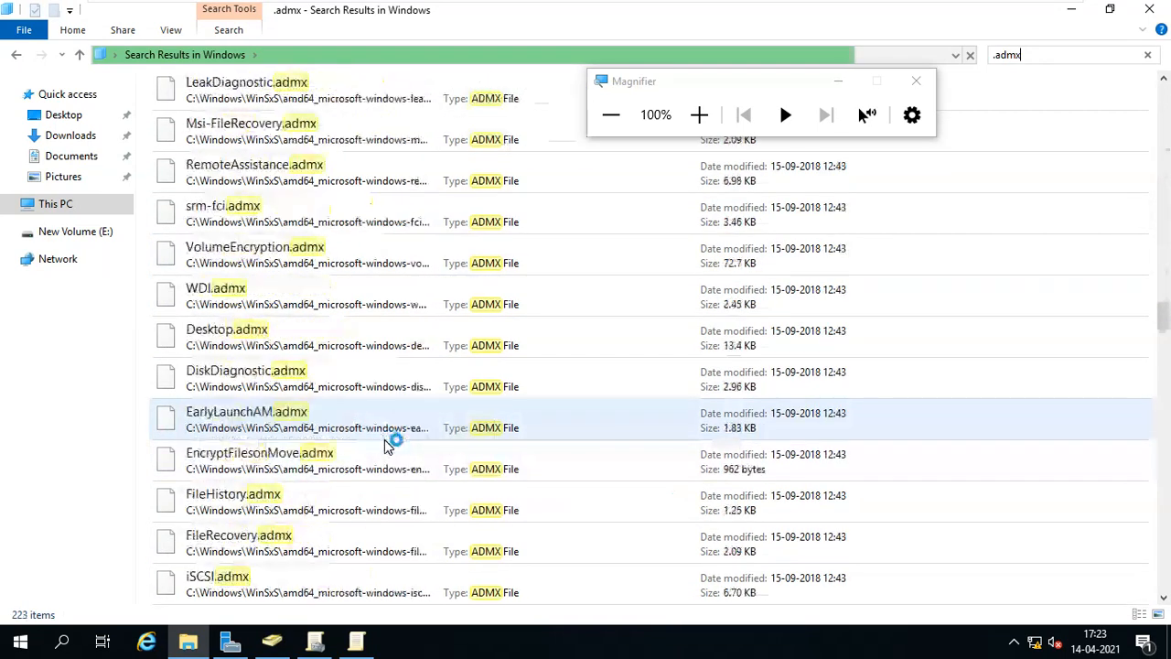
pyautogui.scroll(-12, 384, 441)
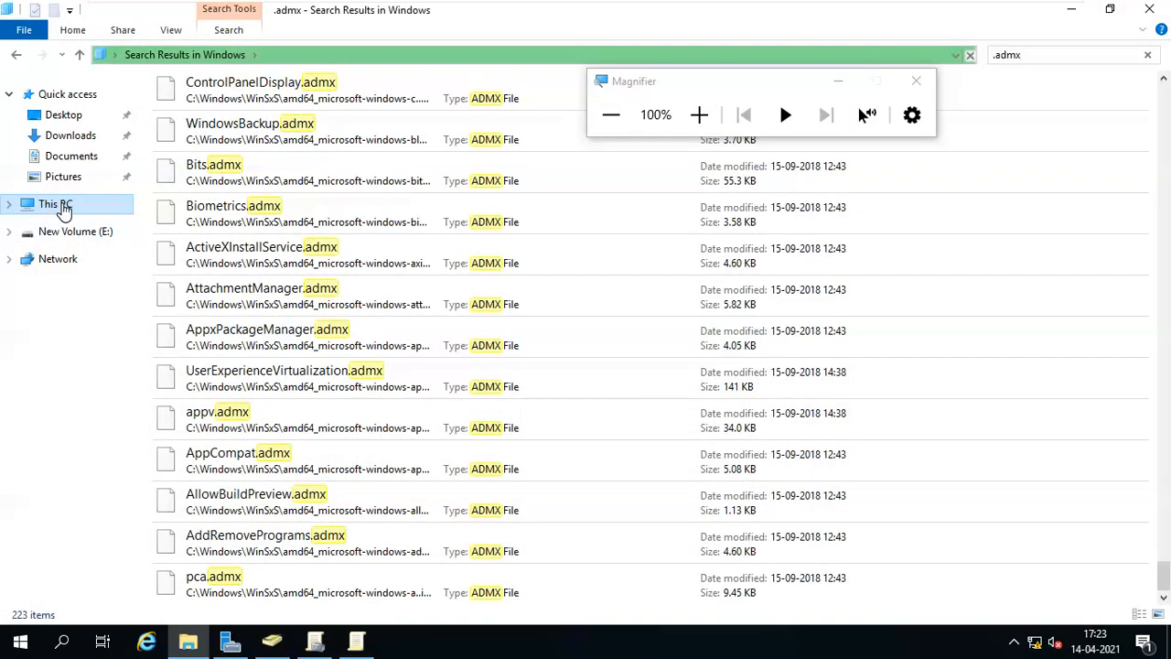
pyautogui.click(58, 208)
pyautogui.click(279, 255)
# Open C:\Windows\WinSxS, peek into the first amd64_1394 folder, and come back.
pyautogui.doubleClick(279, 254)
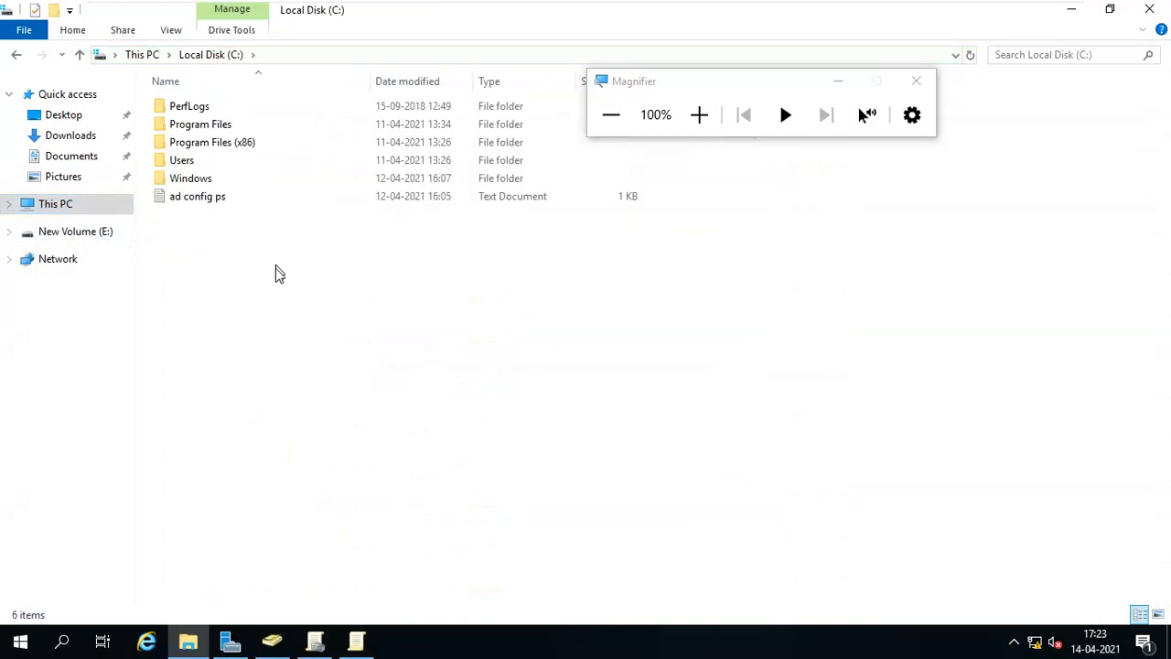
pyautogui.doubleClick(256, 183)
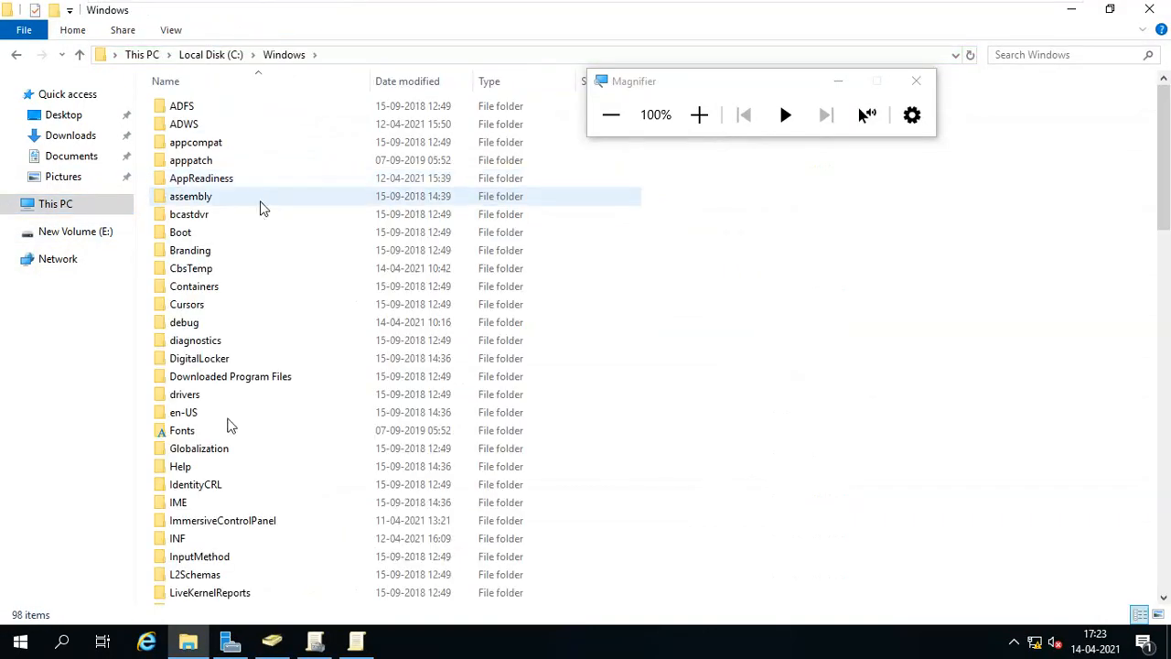
pyautogui.scroll(-5, 255, 499)
pyautogui.press('w')
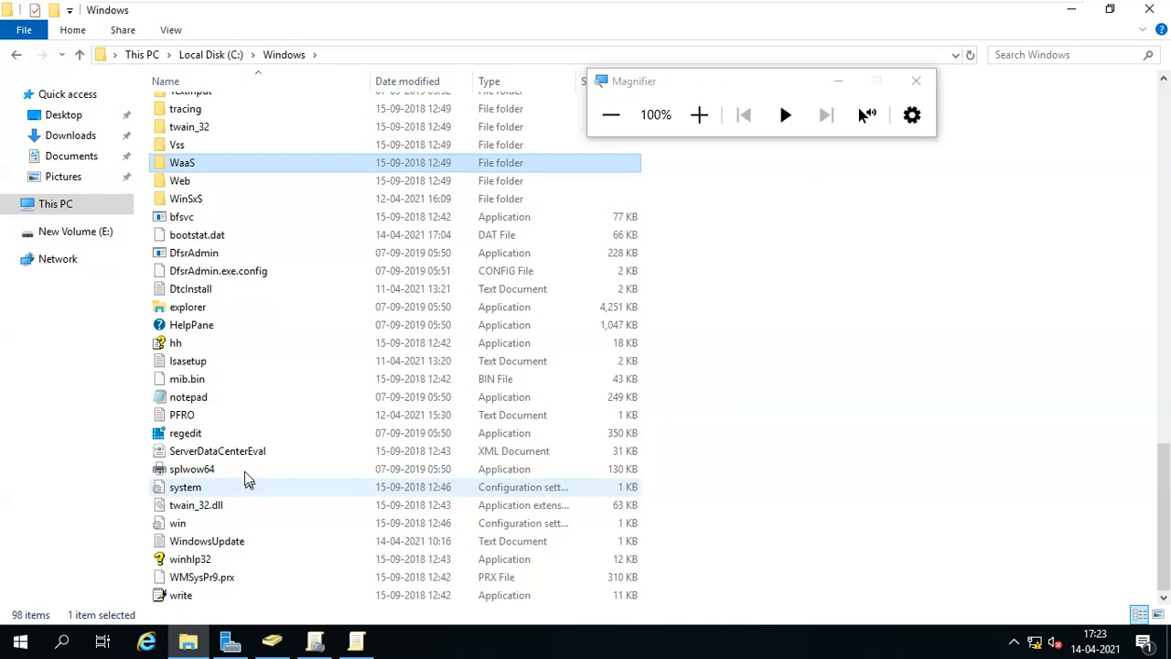
pyautogui.doubleClick(210, 203)
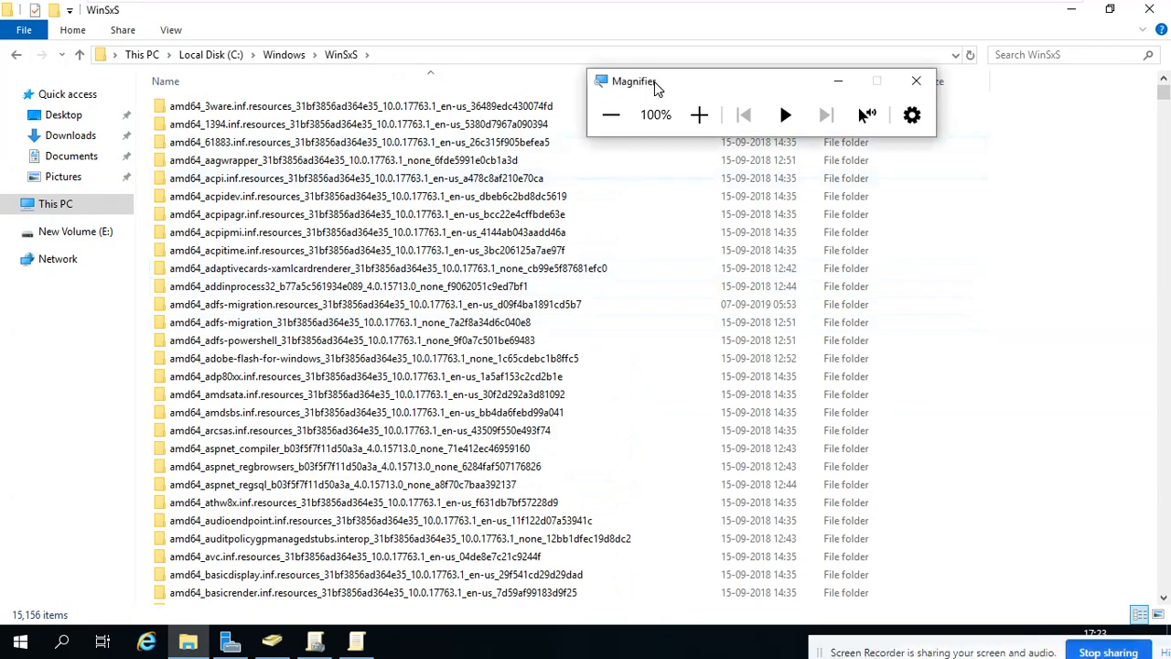
pyautogui.moveTo(656, 89); pyautogui.dragTo(663, 22)
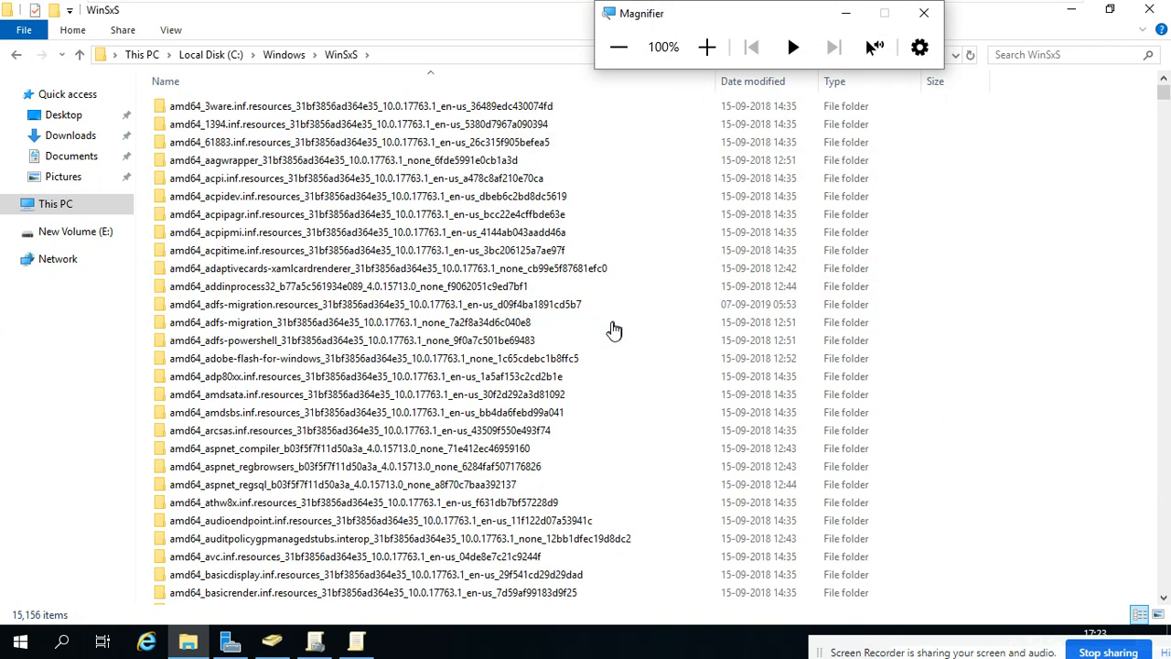
pyautogui.doubleClick(385, 131)
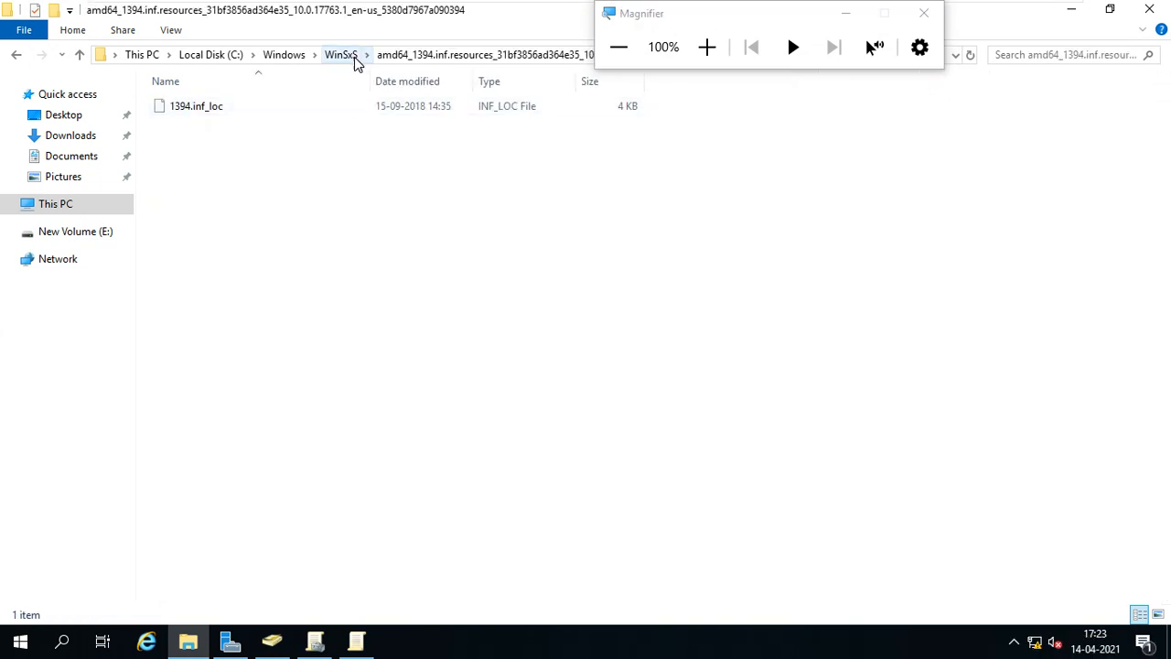
pyautogui.click(351, 60)
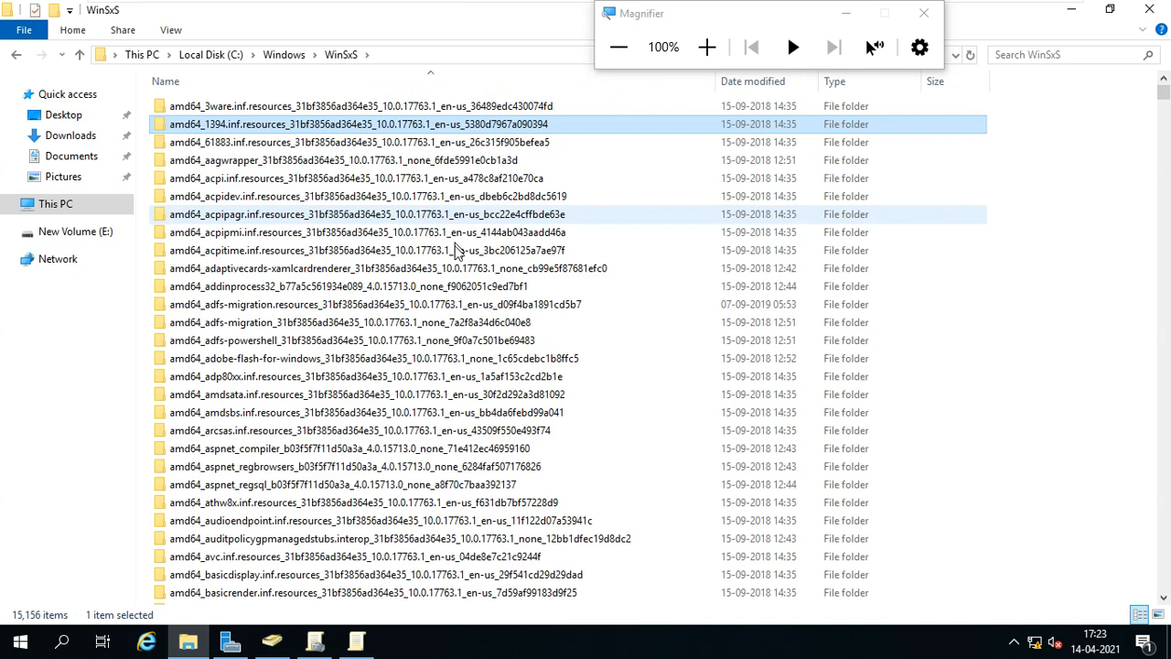
# Page down the WinSxS folder list to the amd64_w entries.
pyautogui.scroll(-7, 449, 340)
pyautogui.scroll(-20, 450, 346)
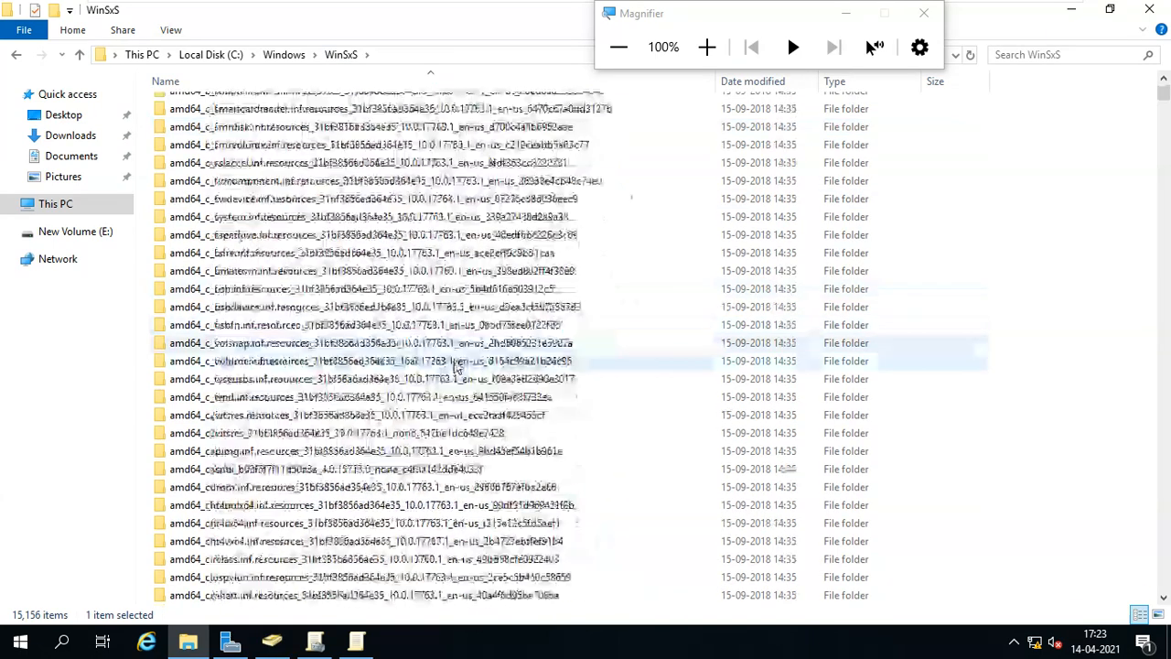
pyautogui.scroll(20, 458, 343)
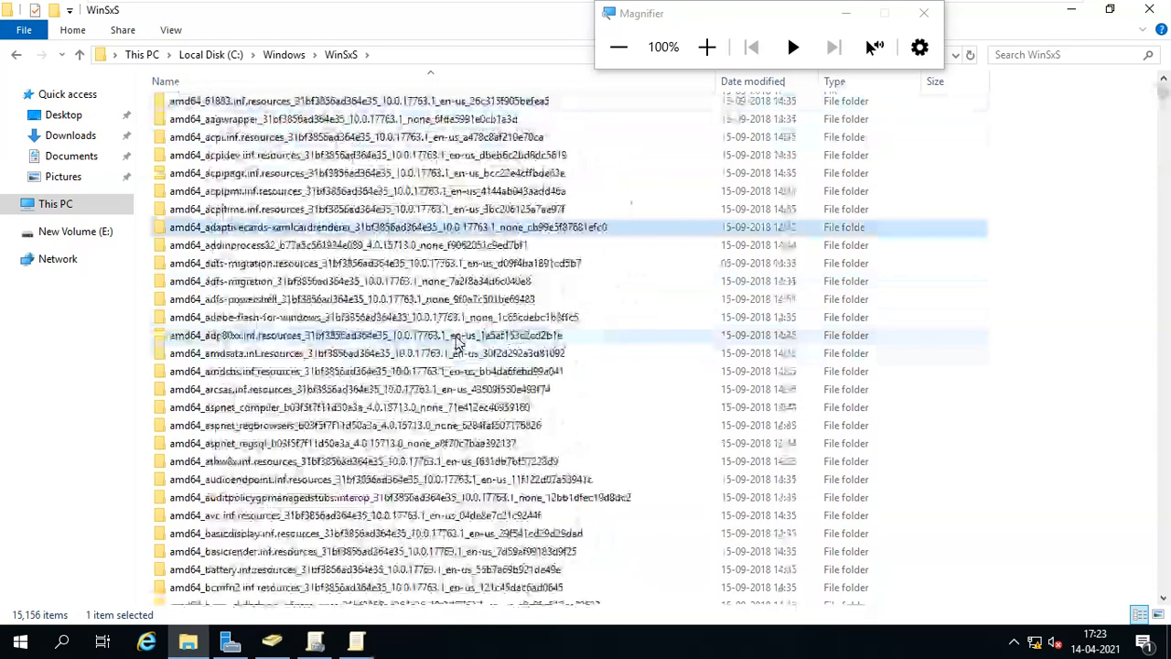
pyautogui.press('Down')
pyautogui.press('Down')
pyautogui.press('Down')
pyautogui.press('Down')
pyautogui.press('Down')
pyautogui.press('Down')
pyautogui.press('Down')
pyautogui.press('Down')
pyautogui.press('Down')
pyautogui.press('Down')
pyautogui.press('Down')
pyautogui.press('Down')
pyautogui.press('Down')
pyautogui.press('Down')
pyautogui.press('Down')
pyautogui.press('Down')
pyautogui.press('Down')
pyautogui.press('Down')
pyautogui.press('Down')
pyautogui.press('Down')
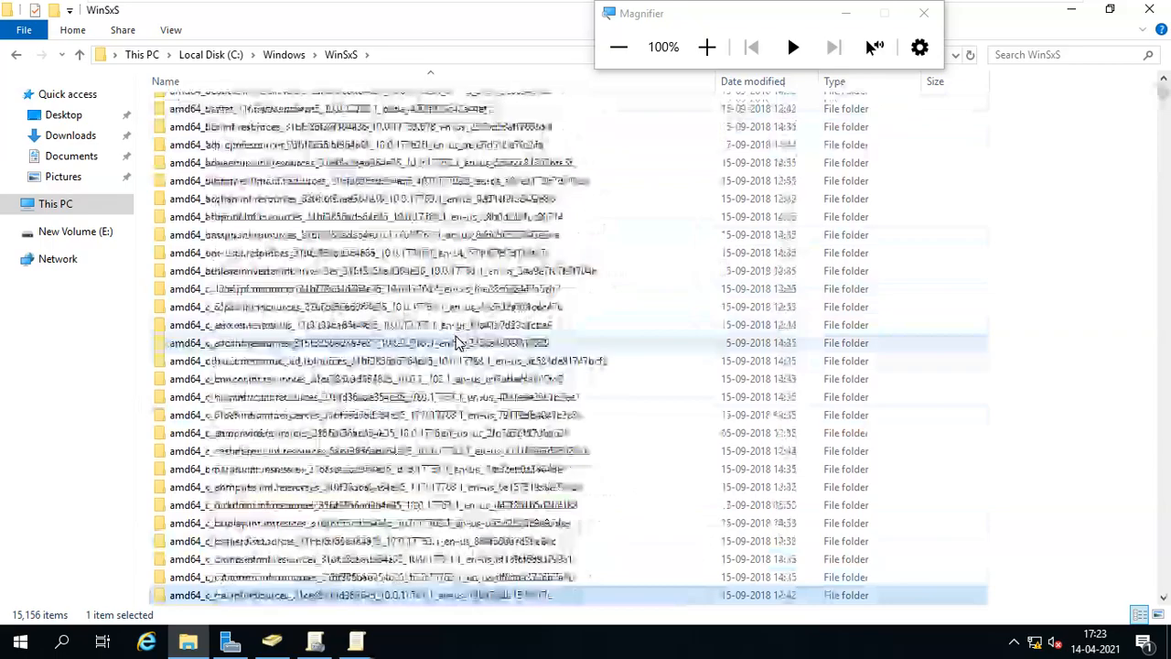
pyautogui.press('Down')
pyautogui.press('Down')
pyautogui.press('Down')
pyautogui.press('Down')
pyautogui.press('Down')
pyautogui.press('Down')
pyautogui.press('Down')
pyautogui.press('Down')
pyautogui.press('Down')
pyautogui.press('Down')
pyautogui.press('Down')
pyautogui.press('Down')
pyautogui.press('Down')
pyautogui.press('Down')
pyautogui.press('Down')
pyautogui.press('Down')
pyautogui.press('Down')
pyautogui.press('Down')
pyautogui.press('Down')
pyautogui.press('Down')
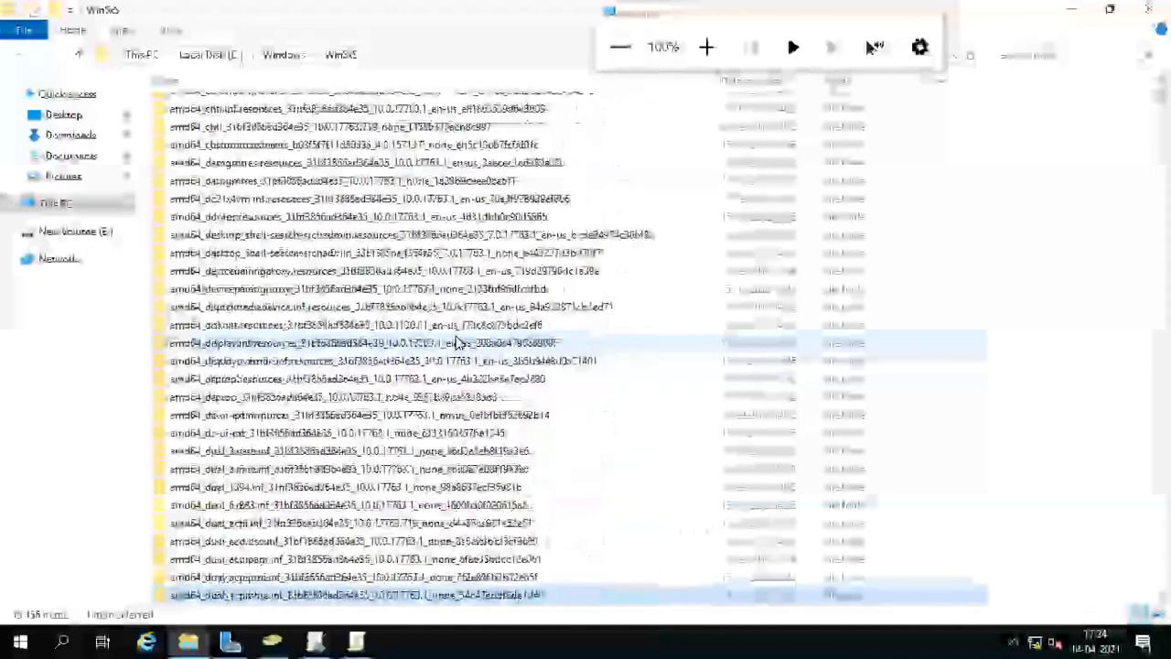
pyautogui.press('Down')
pyautogui.press('Down')
pyautogui.press('Down')
pyautogui.press('Down')
pyautogui.press('Down')
pyautogui.press('Down')
pyautogui.press('Down')
pyautogui.press('Down')
pyautogui.press('Down')
pyautogui.press('Down')
pyautogui.press('Down')
pyautogui.press('Down')
pyautogui.press('Down')
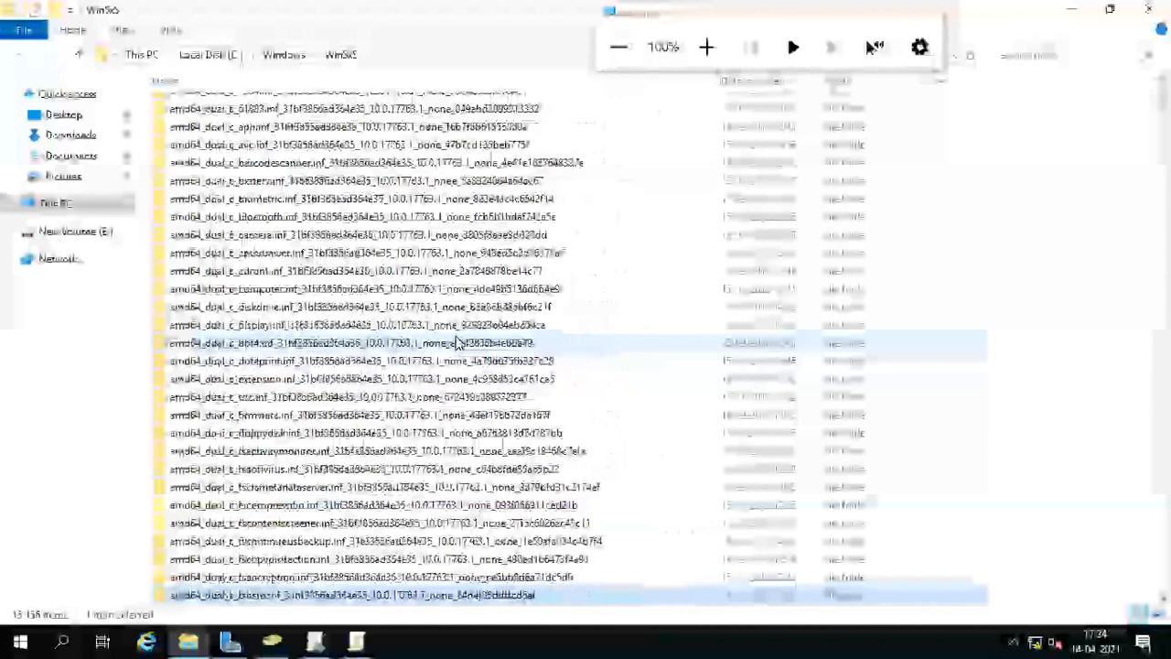
pyautogui.press('Down')
pyautogui.press('Down')
pyautogui.press('Down')
pyautogui.press('Down')
pyautogui.press('Down')
pyautogui.press('Down')
pyautogui.press('Down')
pyautogui.press('Down')
pyautogui.press('Down')
pyautogui.press('Down')
pyautogui.press('Down')
pyautogui.press('Down')
pyautogui.press('Down')
pyautogui.press('Down')
pyautogui.press('Down')
pyautogui.press('Down')
pyautogui.press('Down')
pyautogui.press('Down')
pyautogui.press('Down')
pyautogui.press('Down')
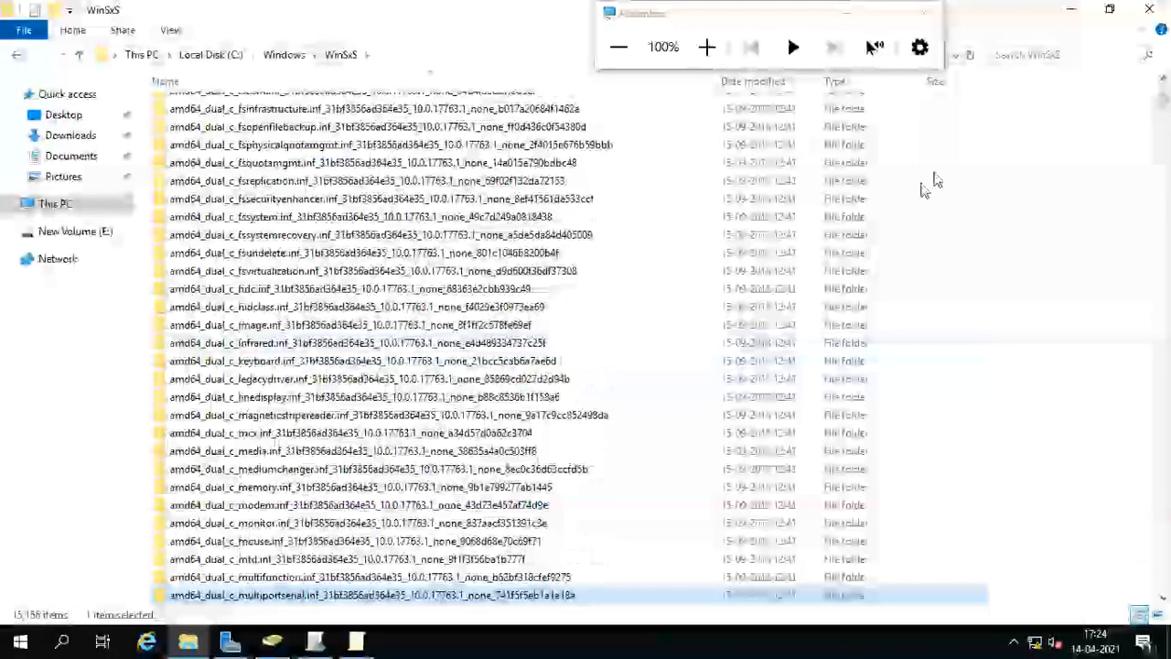
pyautogui.moveTo(1164, 119); pyautogui.dragTo(1164, 419)
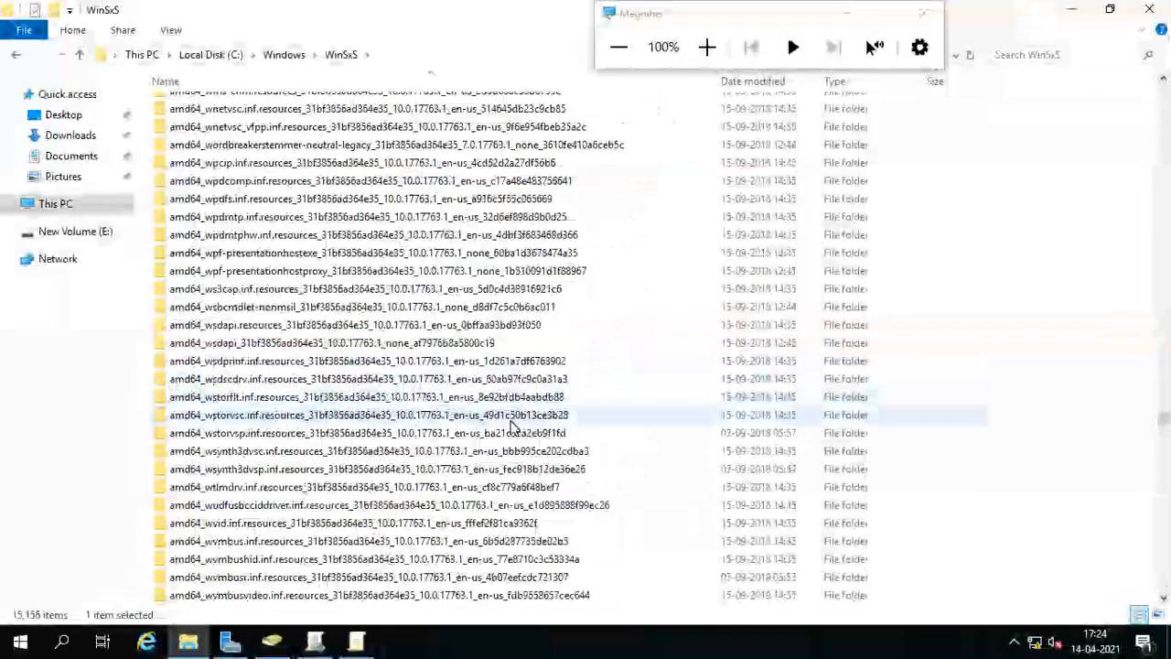
# Open the WinSxS Manifests folder, then return to WinSxS.
pyautogui.scroll(-10, 513, 426)
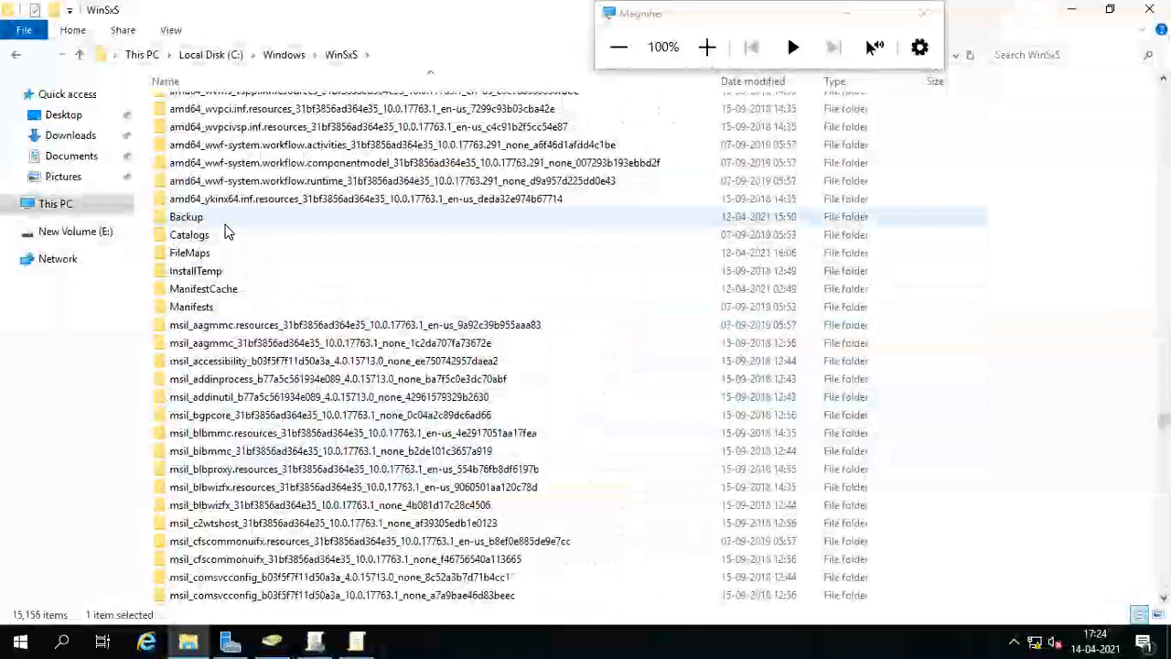
pyautogui.click(216, 307)
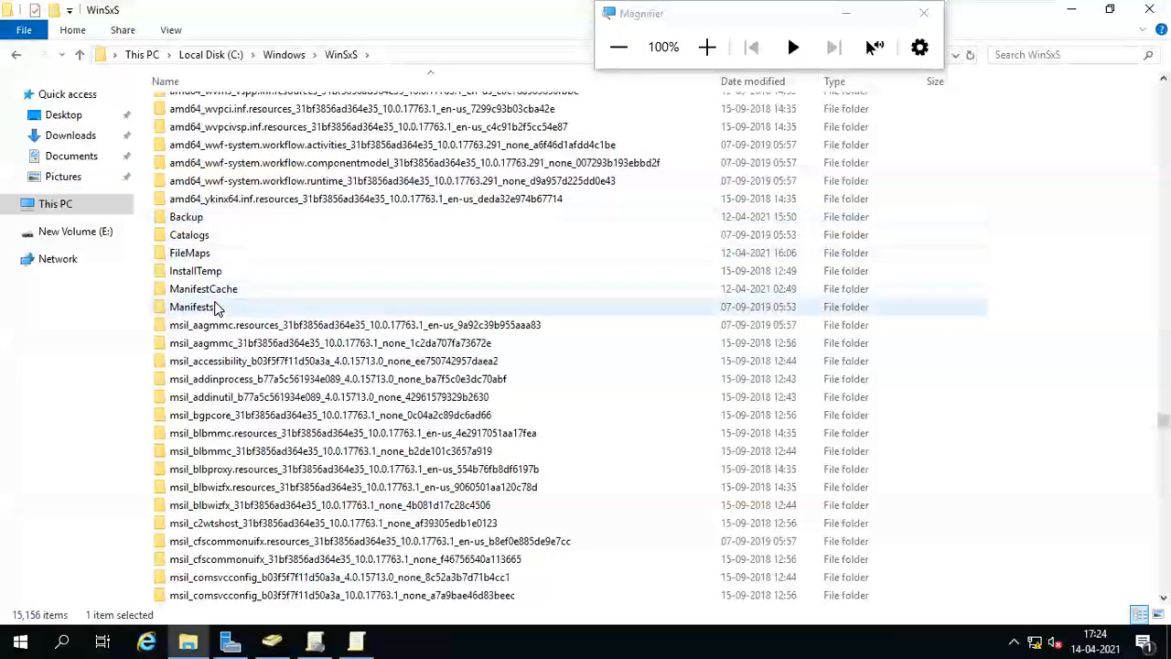
pyautogui.click(216, 235)
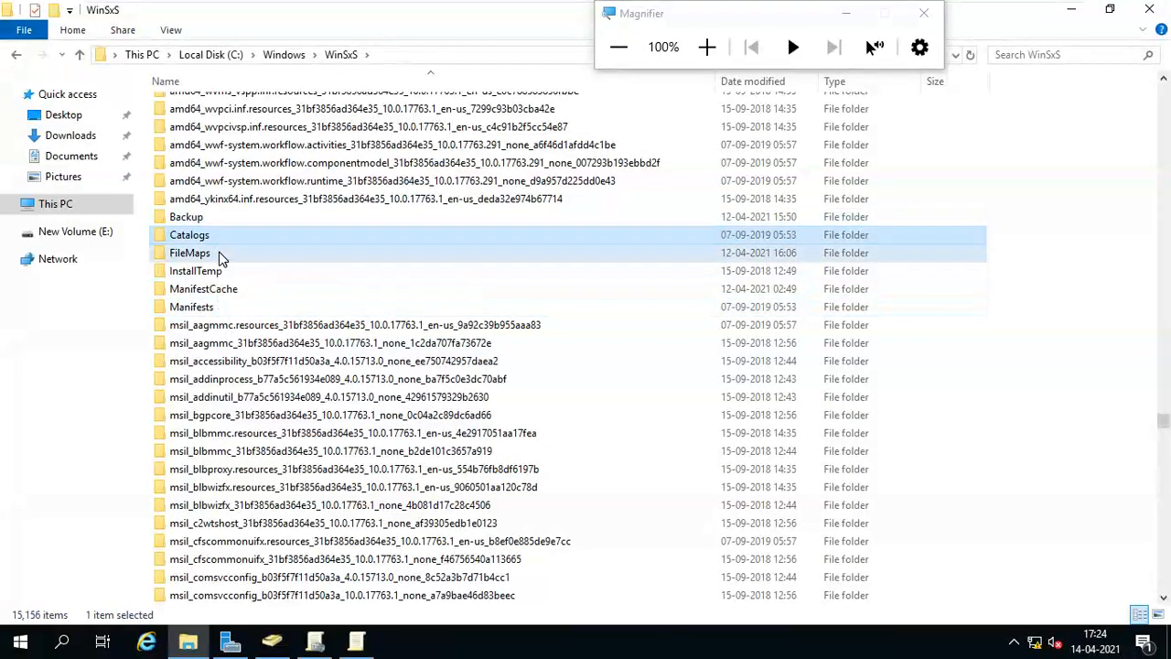
pyautogui.click(220, 255)
pyautogui.click(228, 271)
pyautogui.click(235, 307)
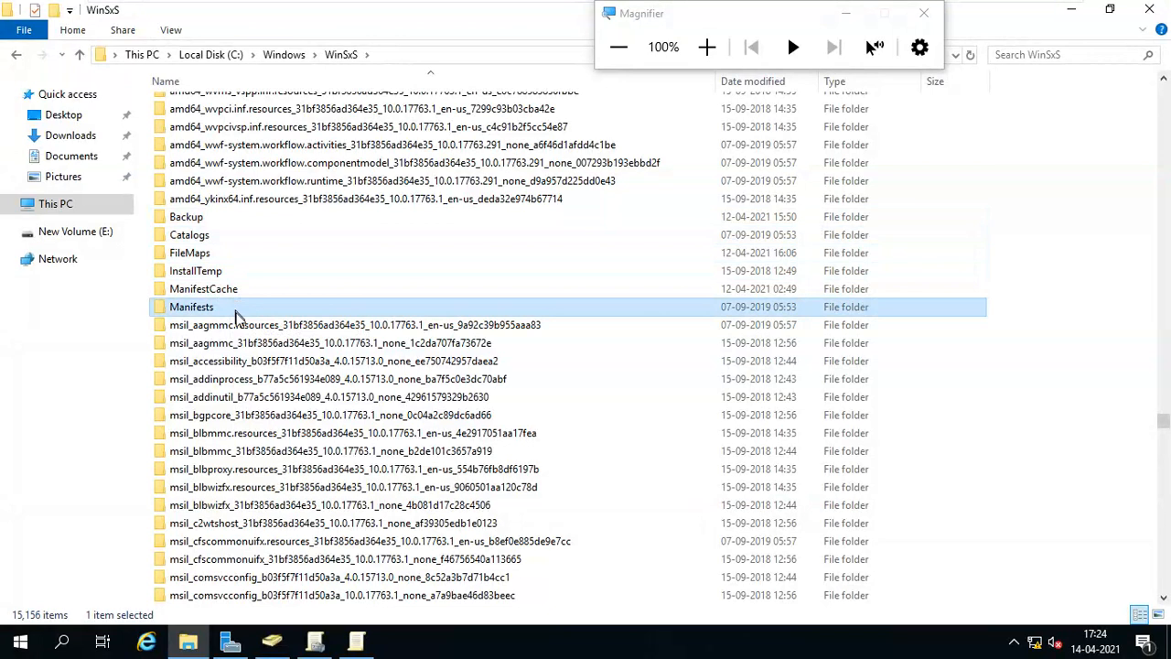
pyautogui.doubleClick(235, 310)
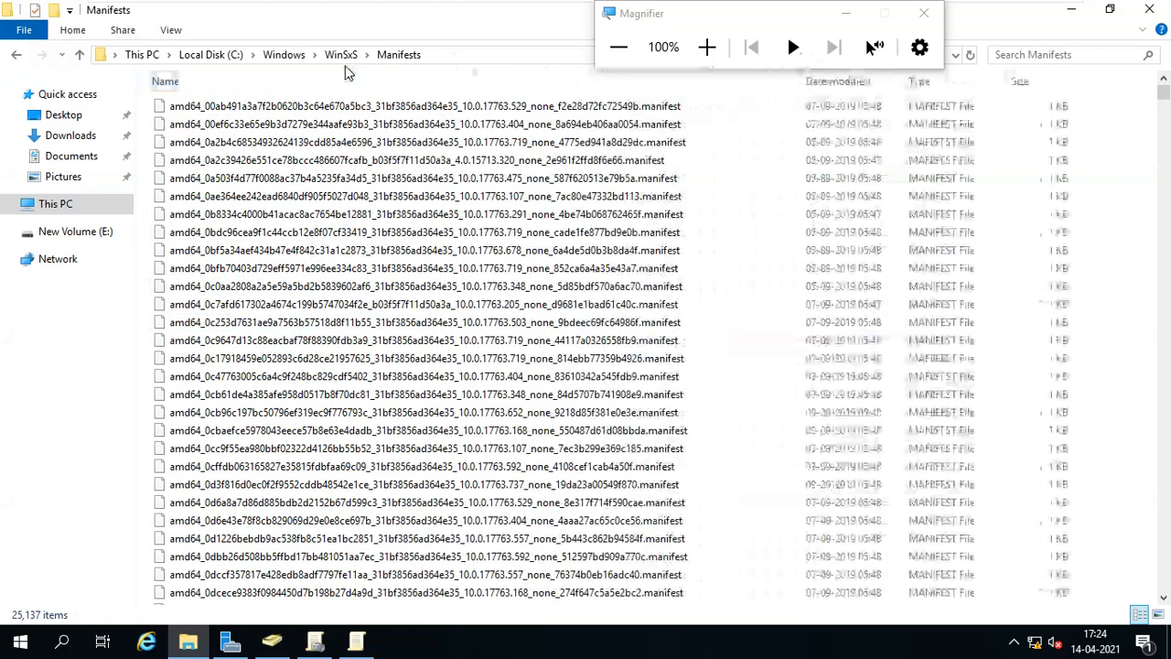
pyautogui.click(342, 54)
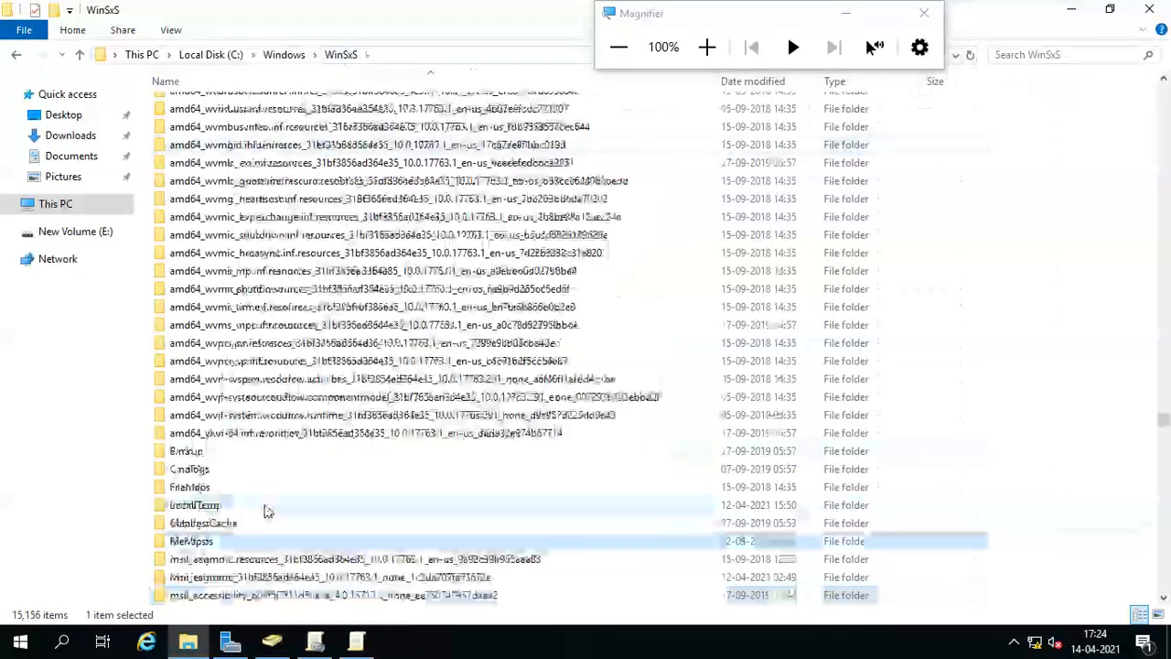
# Open the aagmmc resources and background transfer management component folders.
pyautogui.scroll(-3, 266, 511)
pyautogui.doubleClick(274, 394)
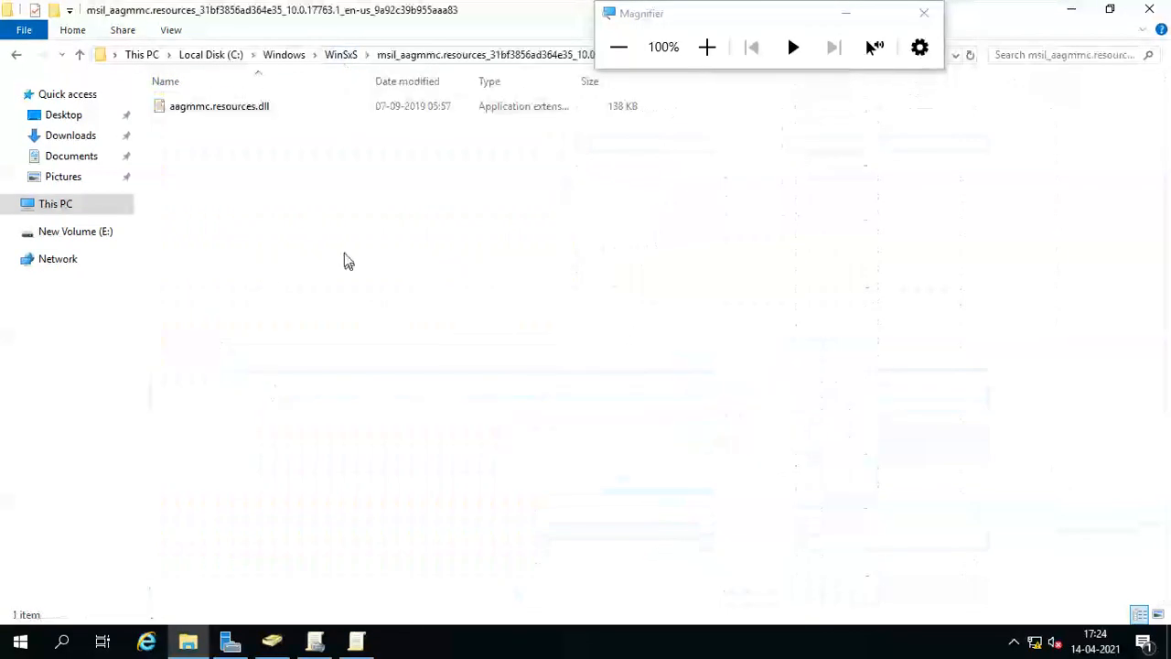
pyautogui.click(343, 55)
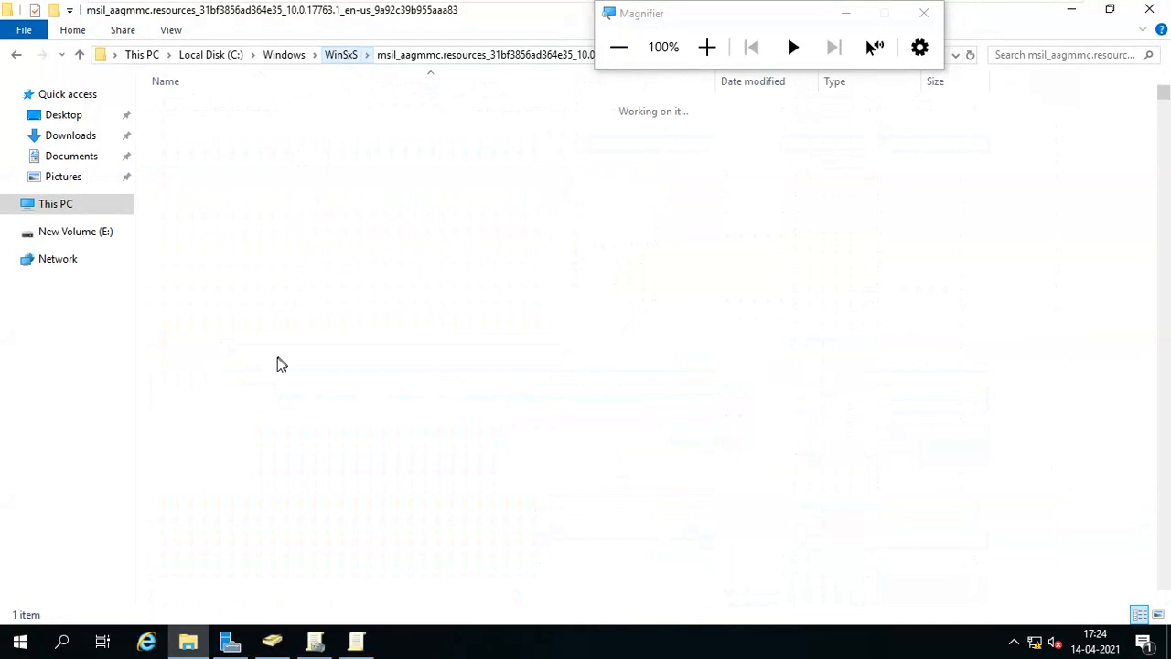
pyautogui.scroll(-3, 249, 439)
pyautogui.scroll(-15, 249, 460)
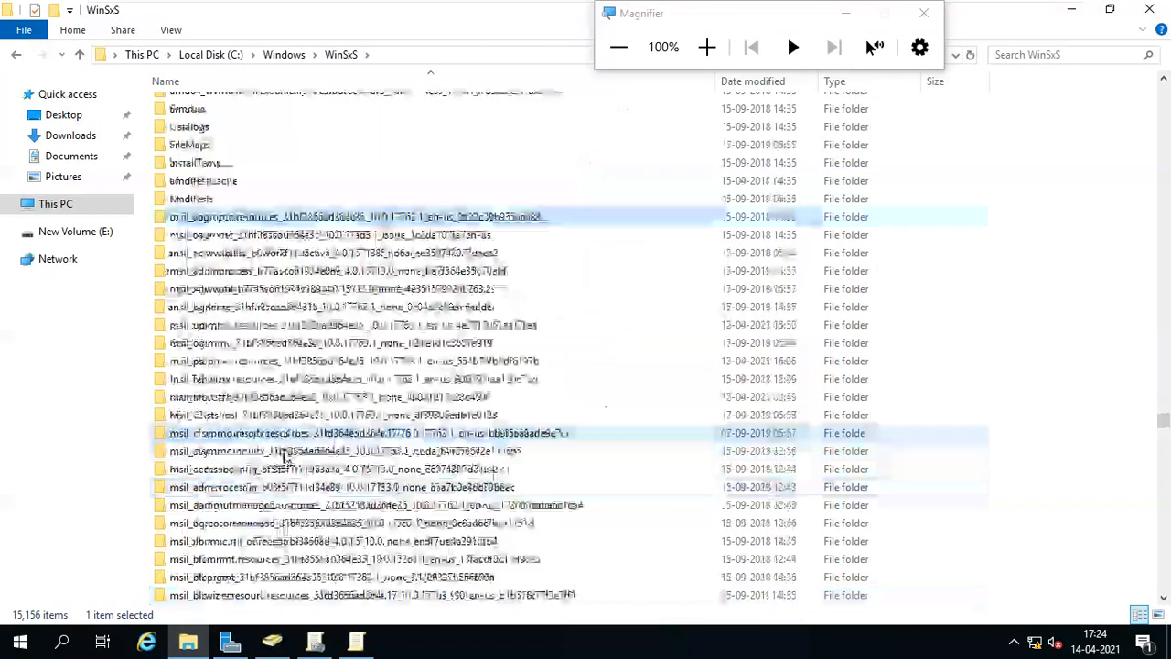
pyautogui.scroll(-10, 298, 450)
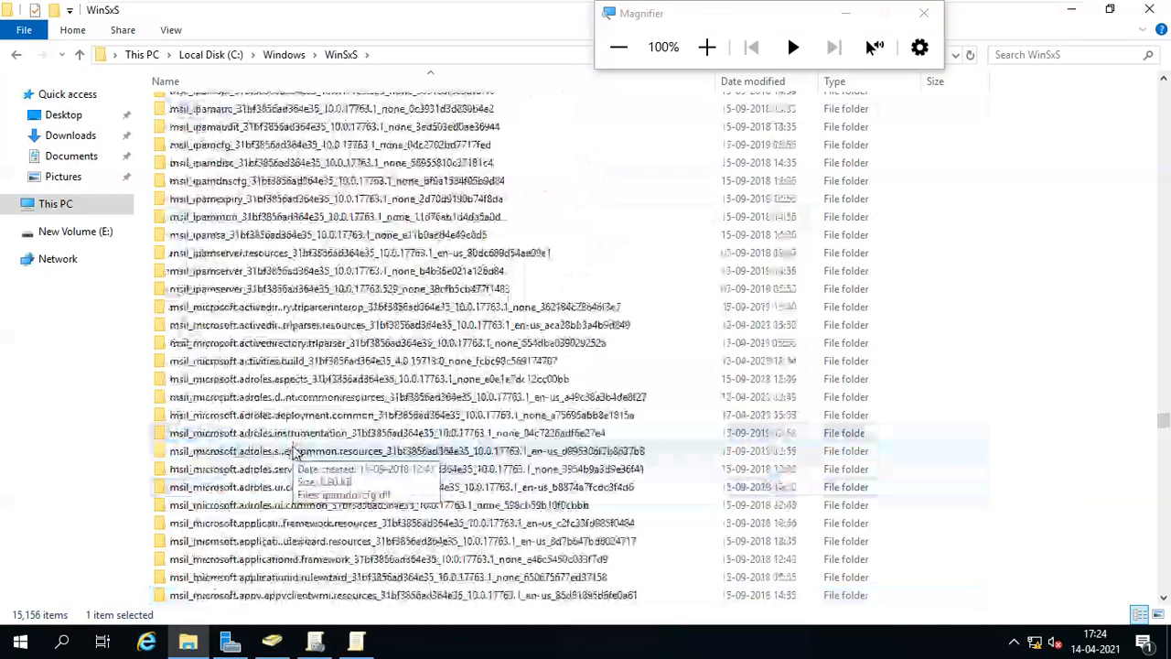
pyautogui.doubleClick(318, 328)
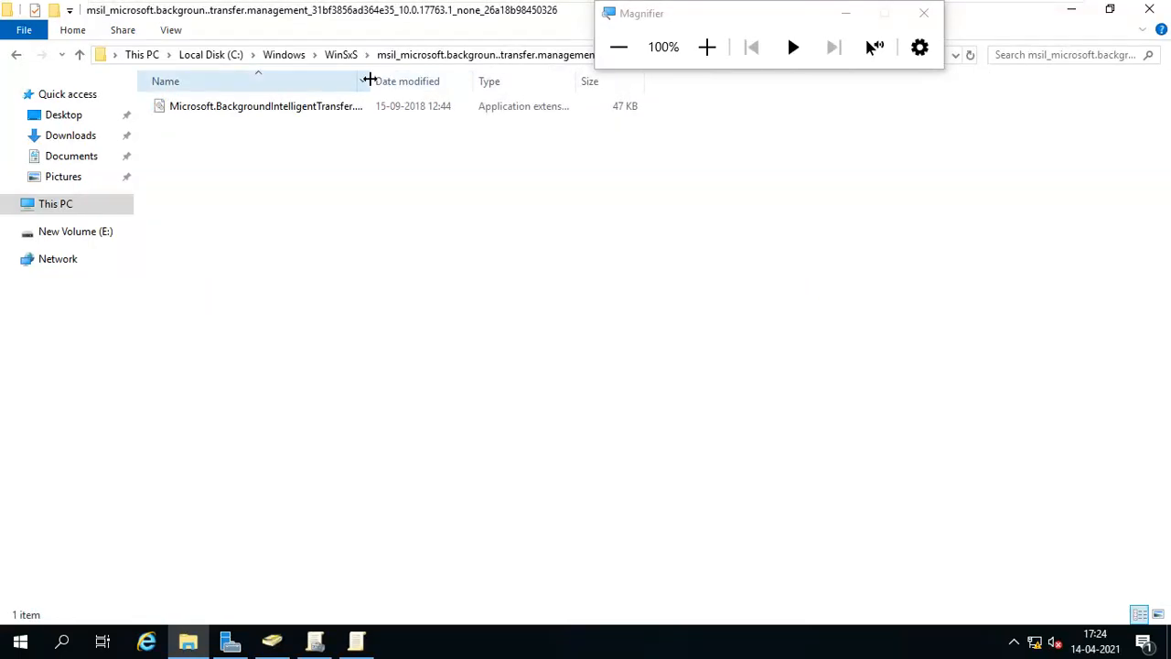
# Widen the Name column, open the PowerShell utility activities folder, then go to This PC.
pyautogui.moveTo(370, 81); pyautogui.dragTo(594, 82)
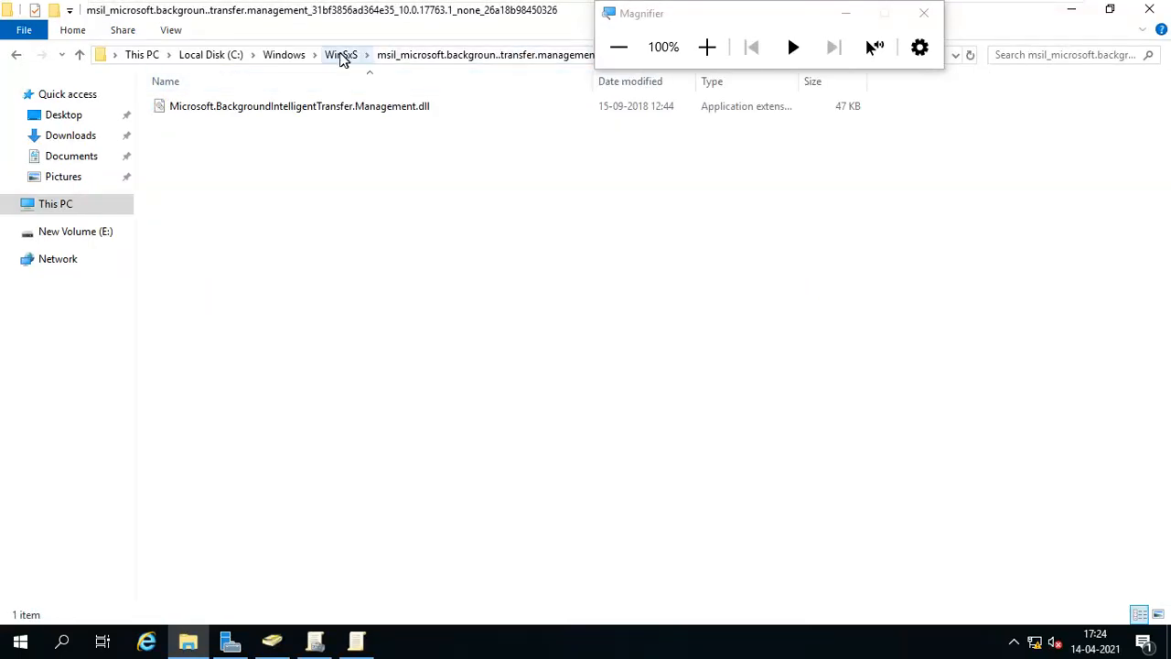
pyautogui.scroll(-20, 337, 396)
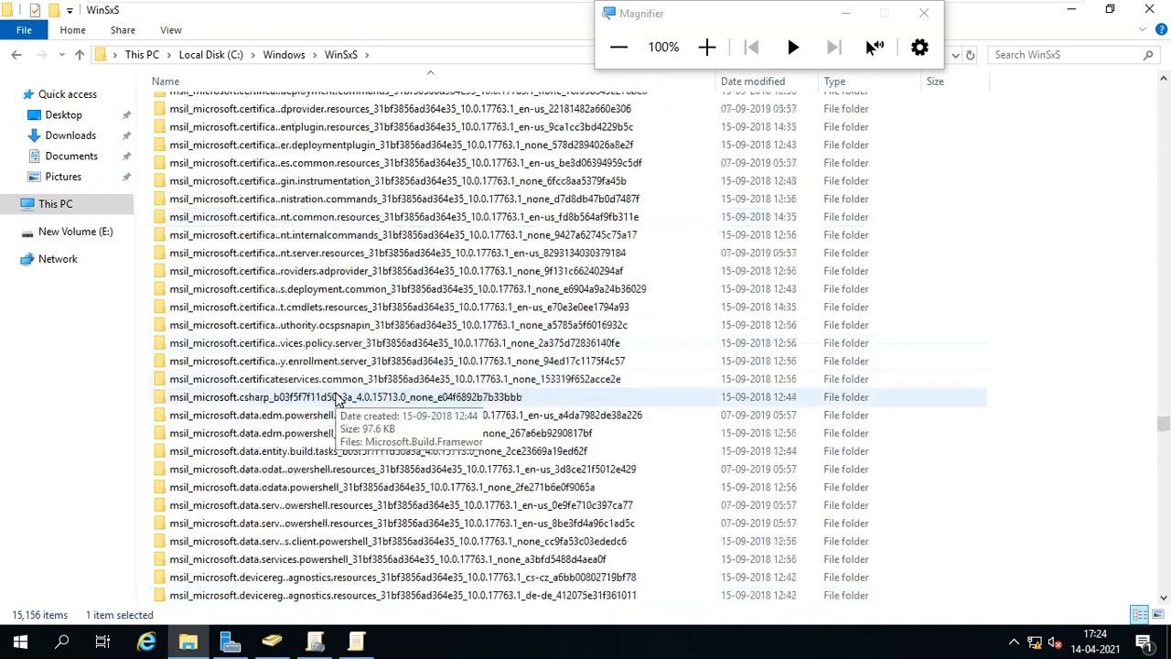
pyautogui.scroll(-20, 337, 400)
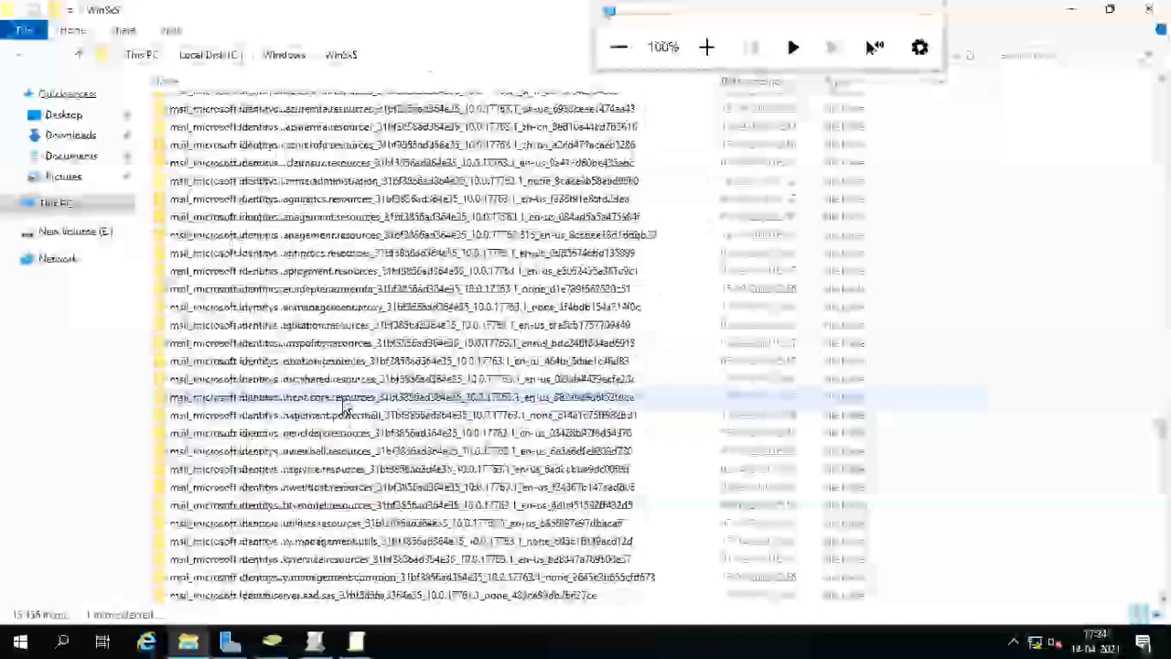
pyautogui.scroll(-20, 346, 404)
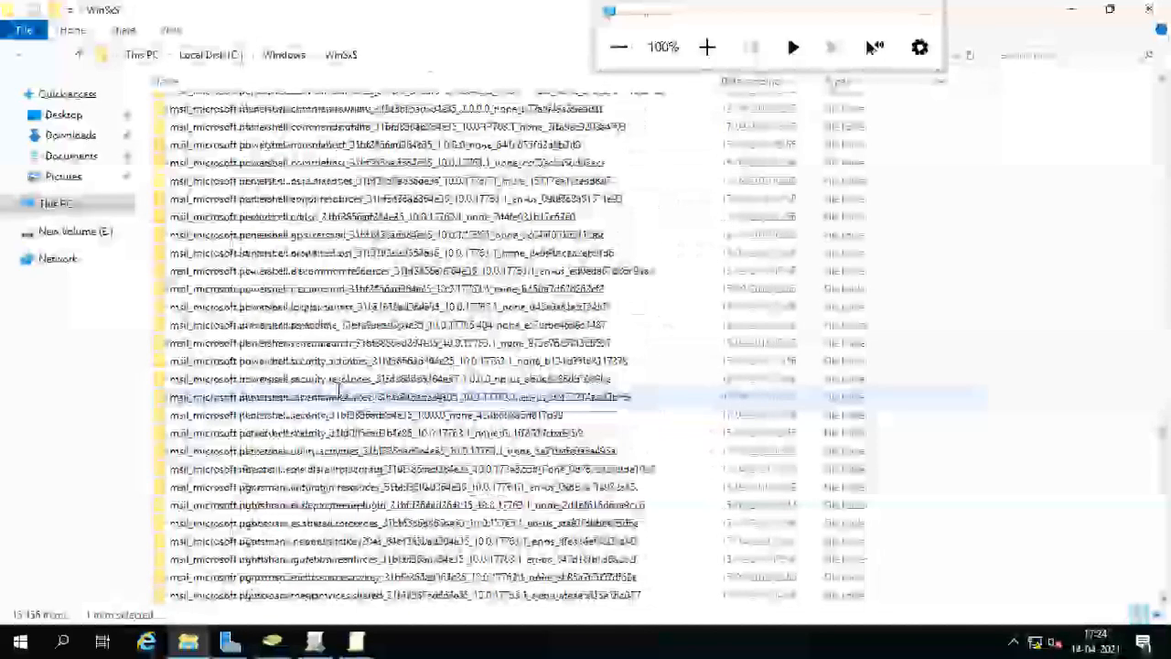
pyautogui.doubleClick(281, 232)
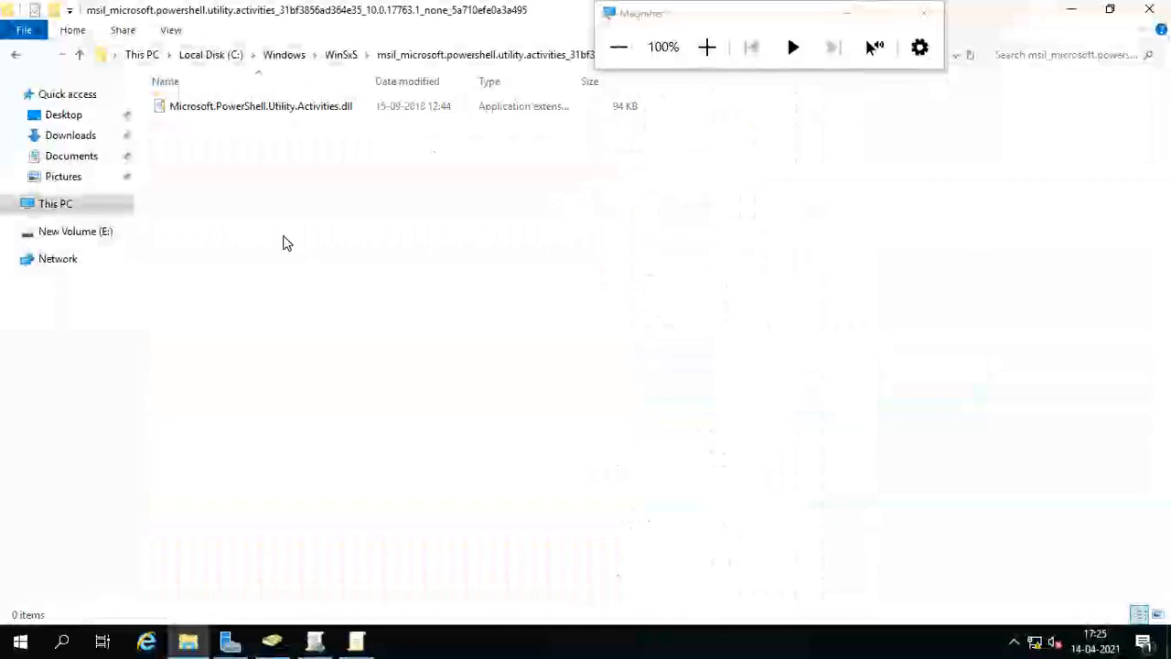
pyautogui.click(56, 204)
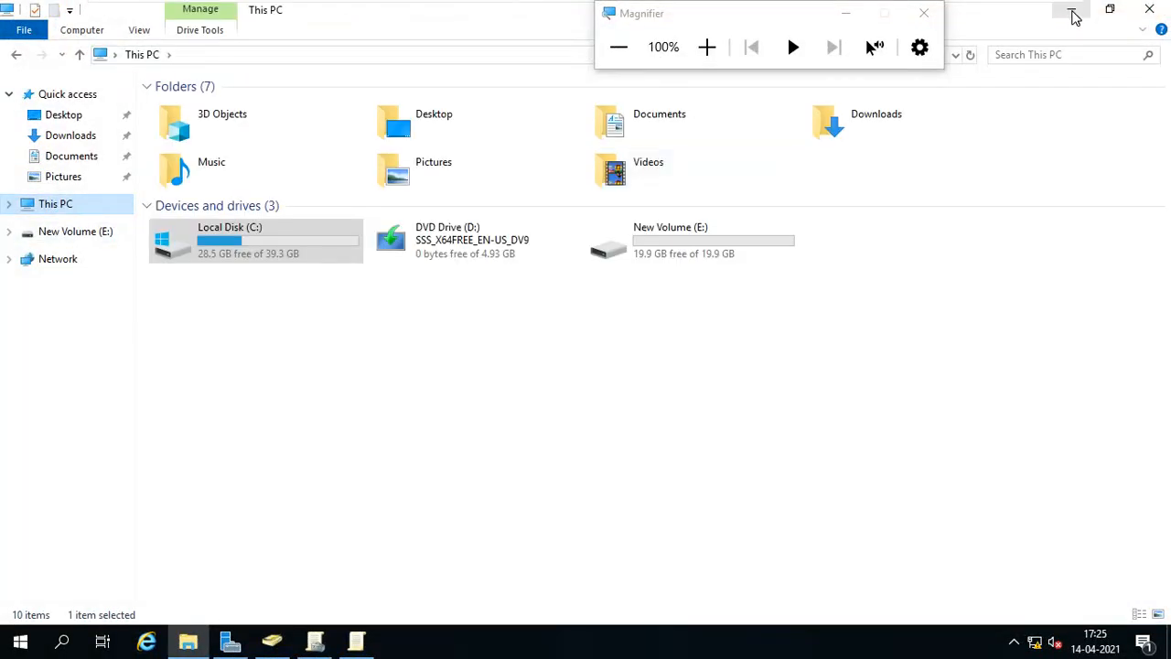
# Minimize File Explorer, maximize the IE Restiction policy editor, and zoom magnification to 175%.
pyautogui.click(1073, 11)
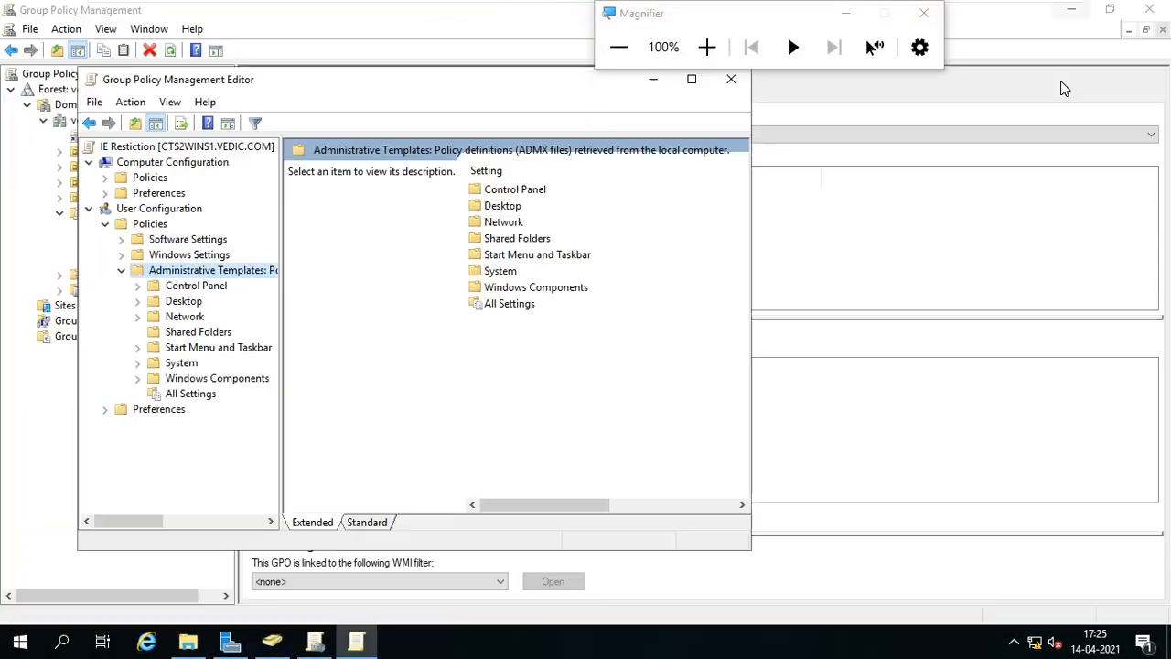
pyautogui.click(692, 83)
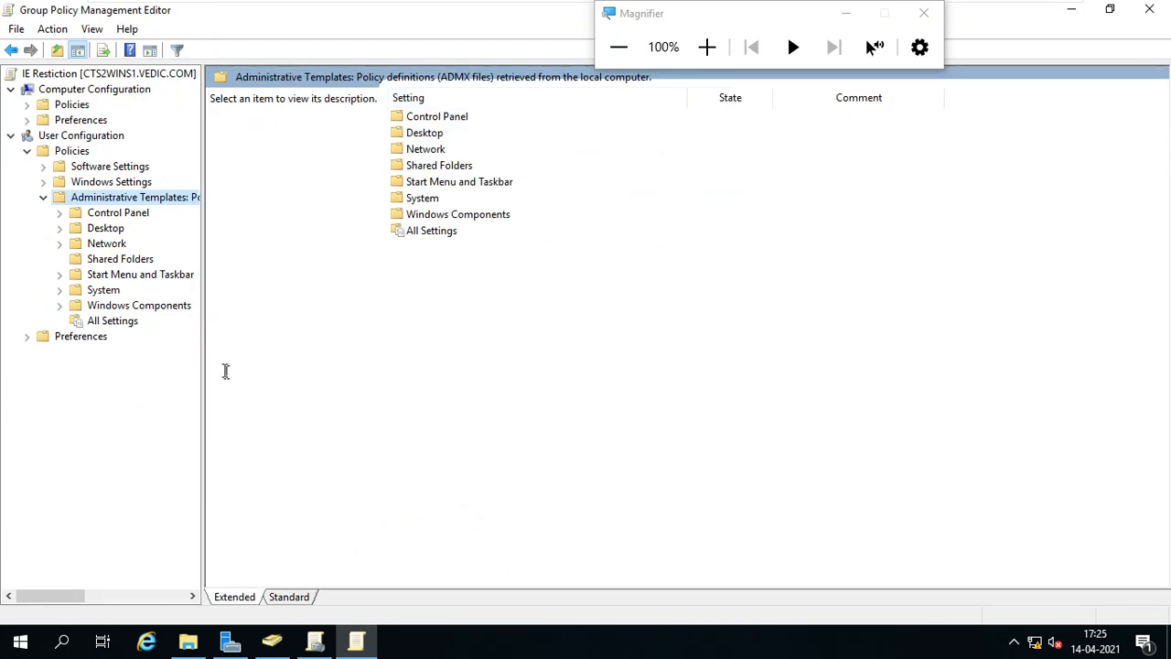
pyautogui.click(707, 47)
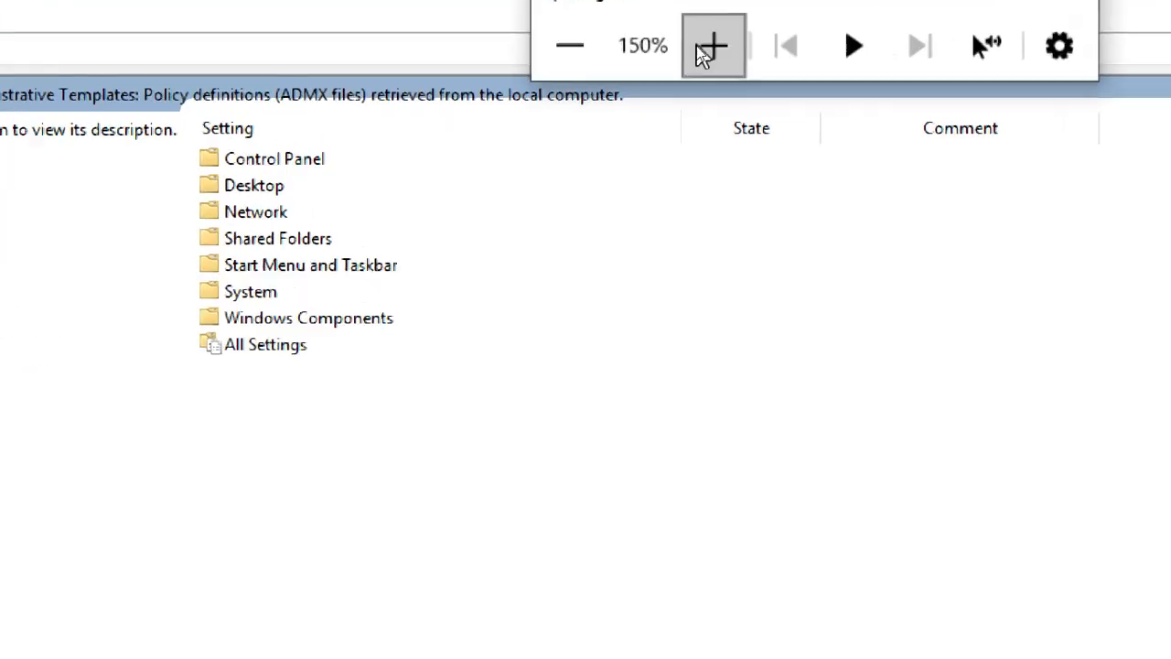
pyautogui.click(707, 48)
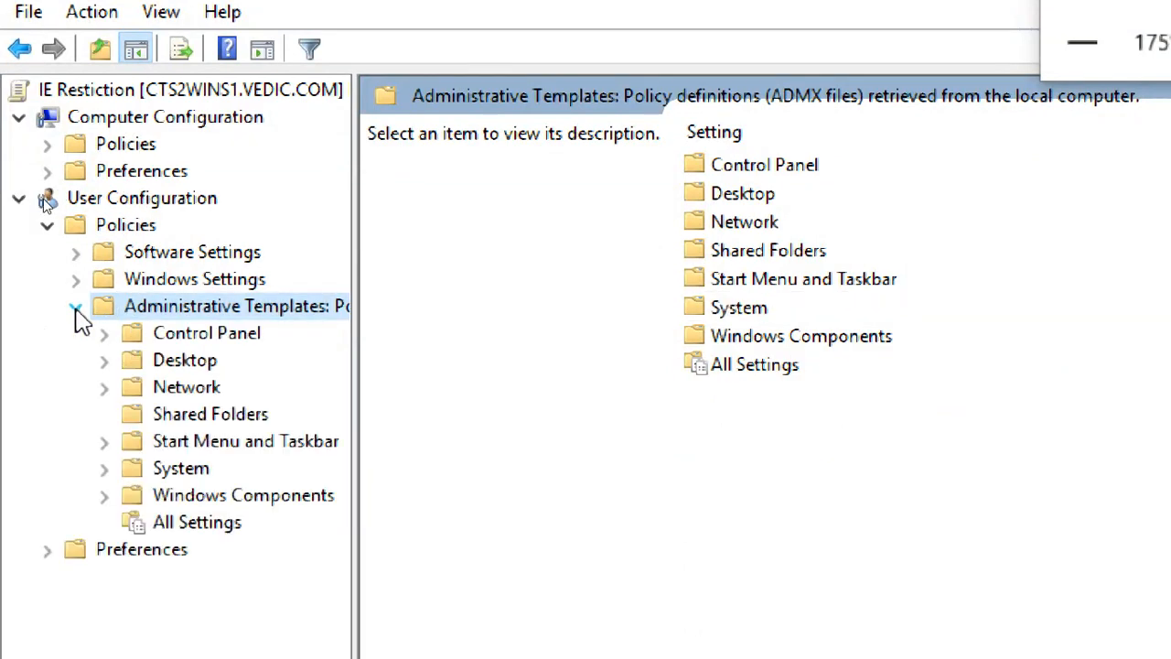
# Select All Settings and turn on the Administrative Templates filter.
pyautogui.click(215, 529)
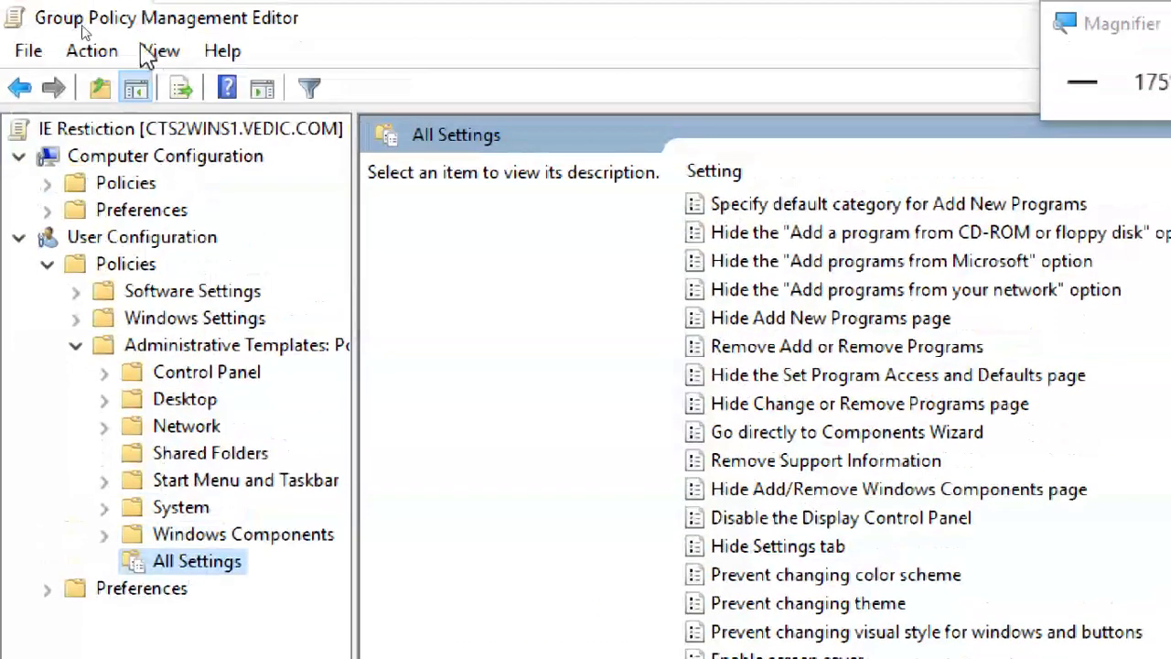
pyautogui.click(96, 53)
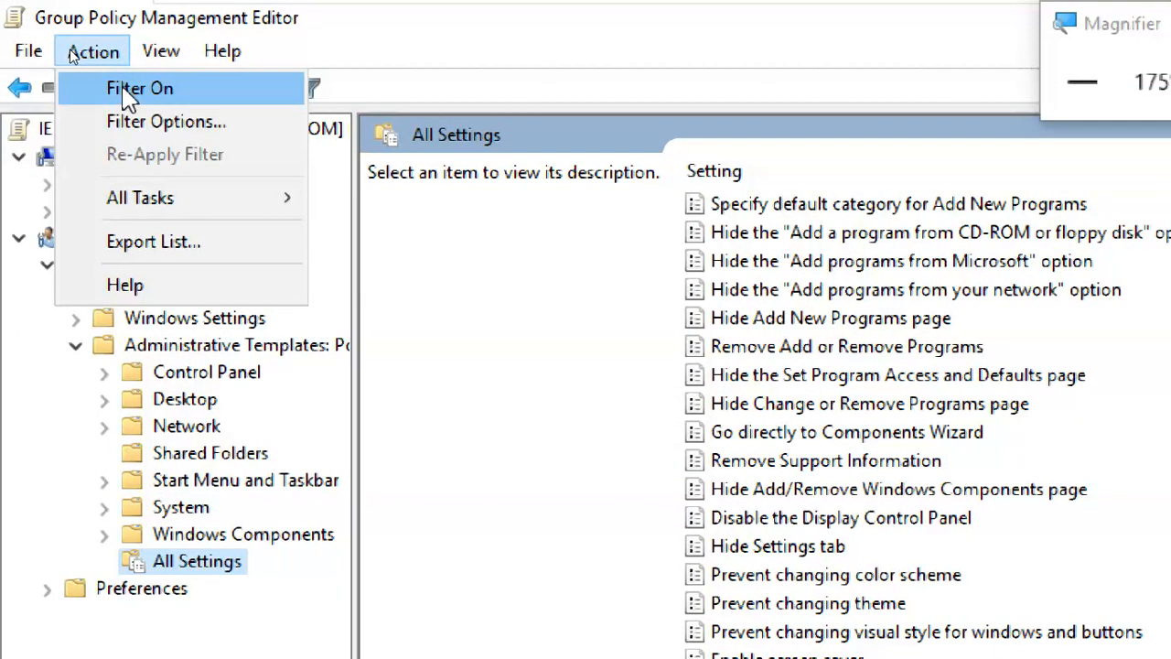
pyautogui.click(126, 92)
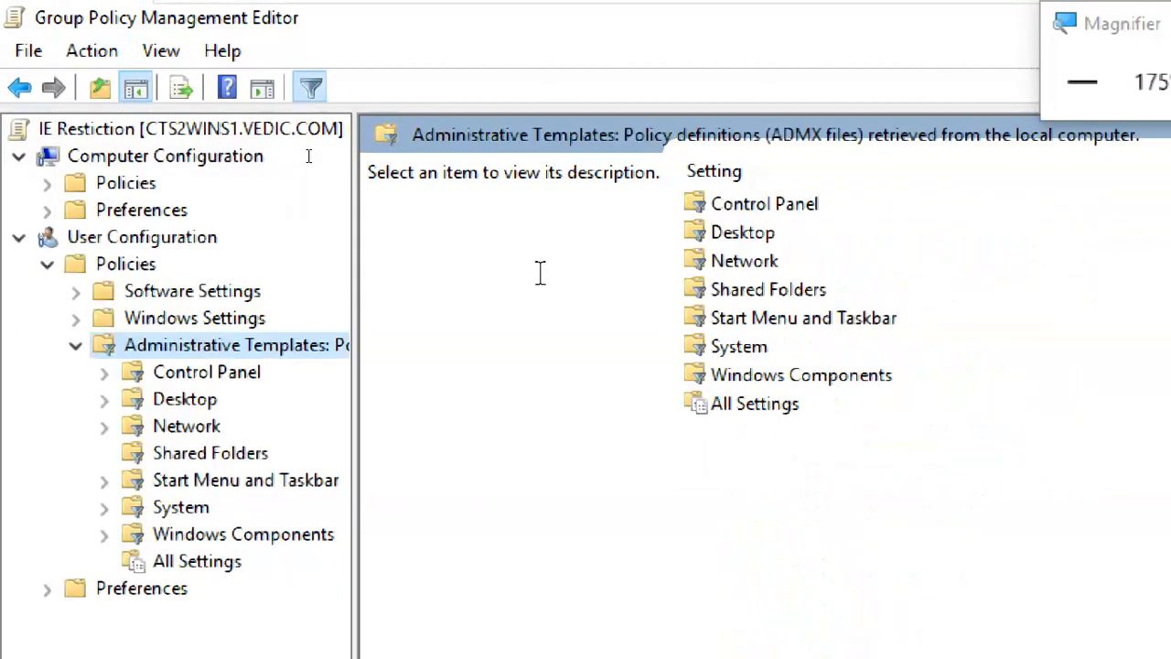
# In Filter Options, enable keyword filters for 'general page' with Exact match and apply.
pyautogui.click(88, 52)
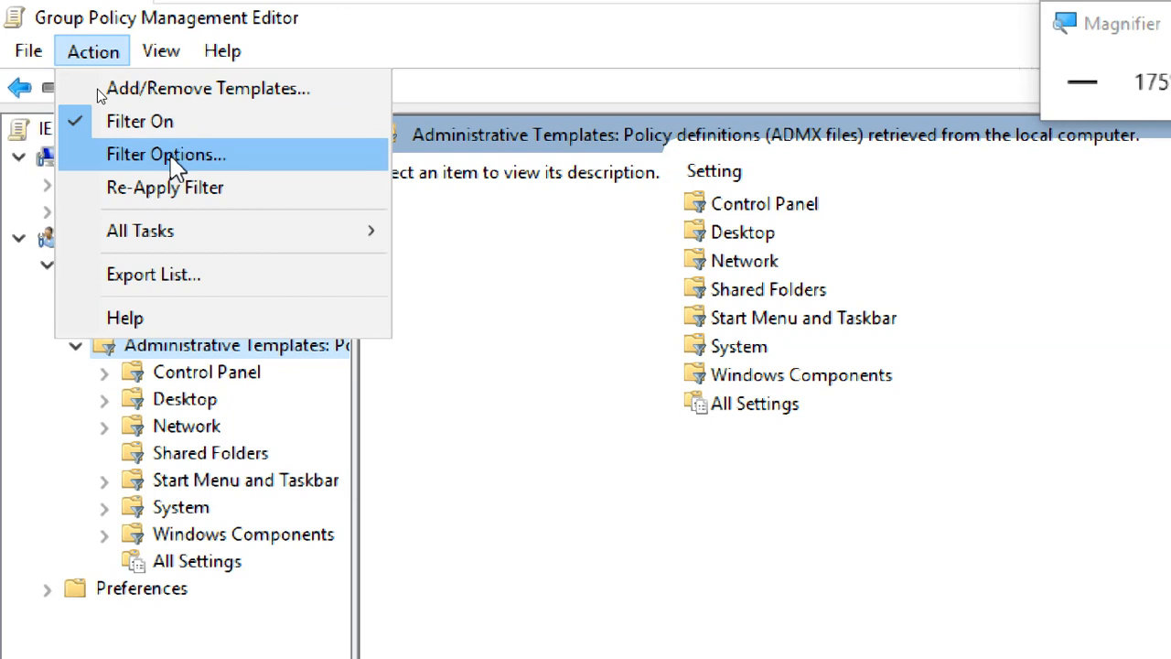
pyautogui.click(169, 155)
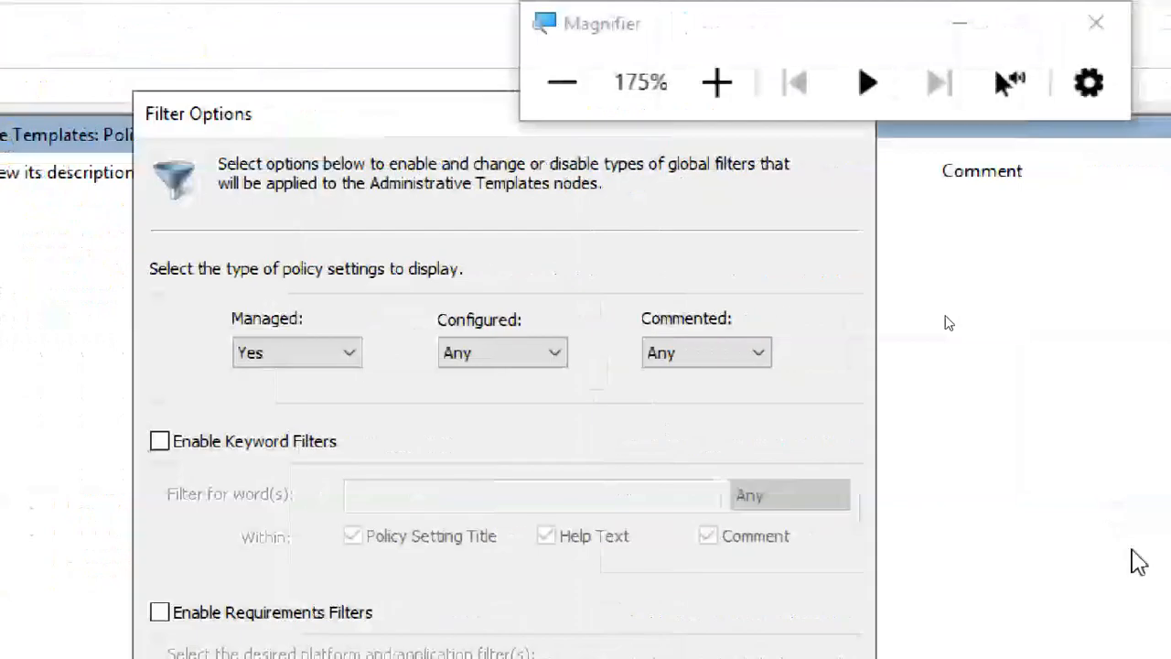
pyautogui.click(244, 445)
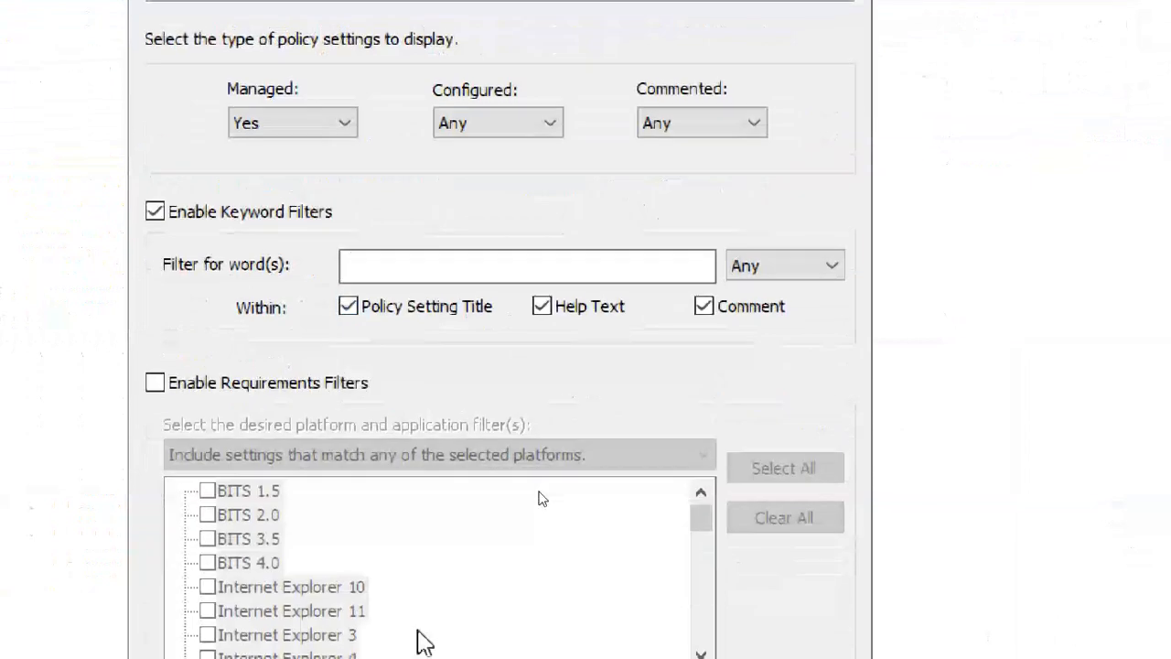
pyautogui.click(302, 211)
pyautogui.click(302, 211)
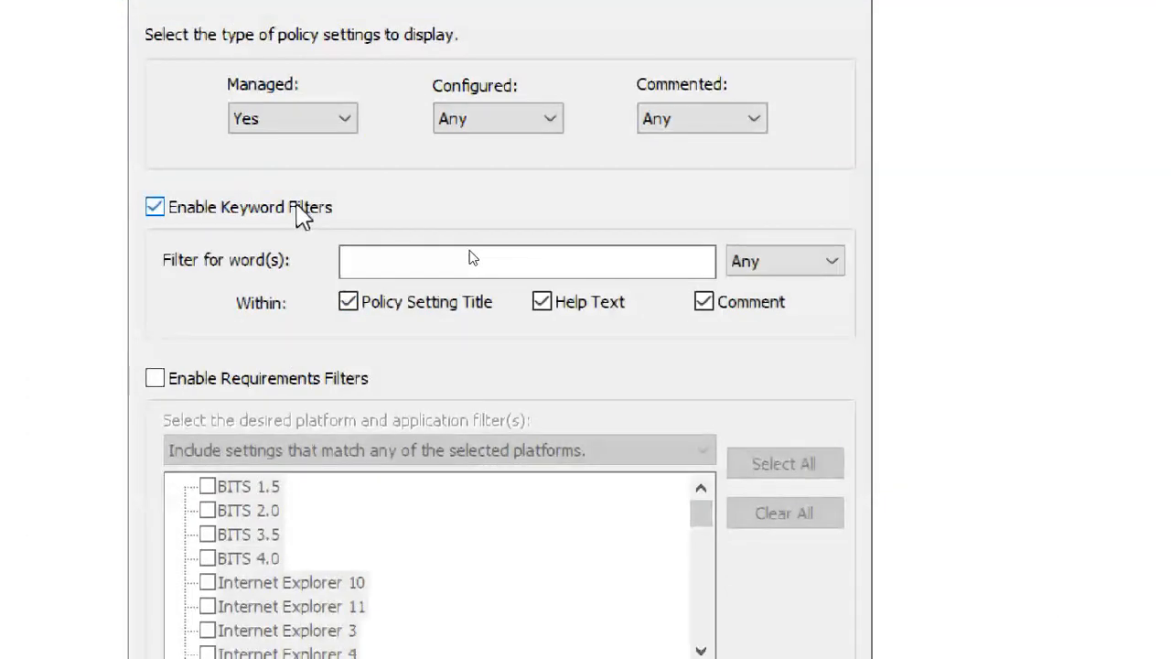
pyautogui.click(388, 262)
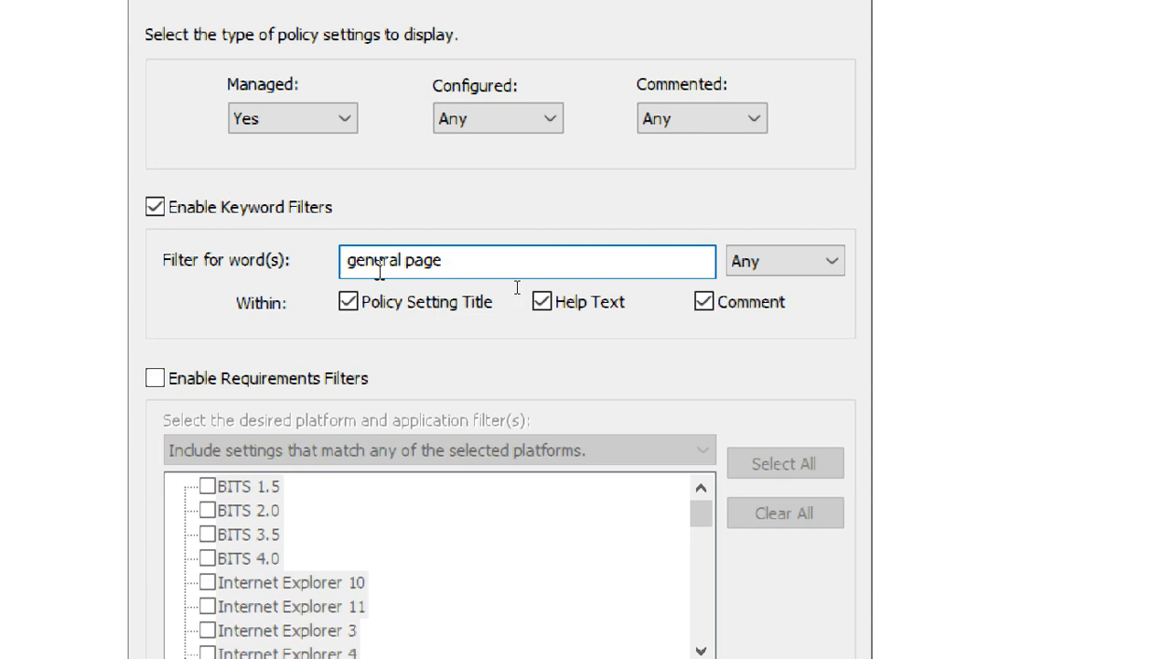
pyautogui.click(810, 265)
pyautogui.click(802, 332)
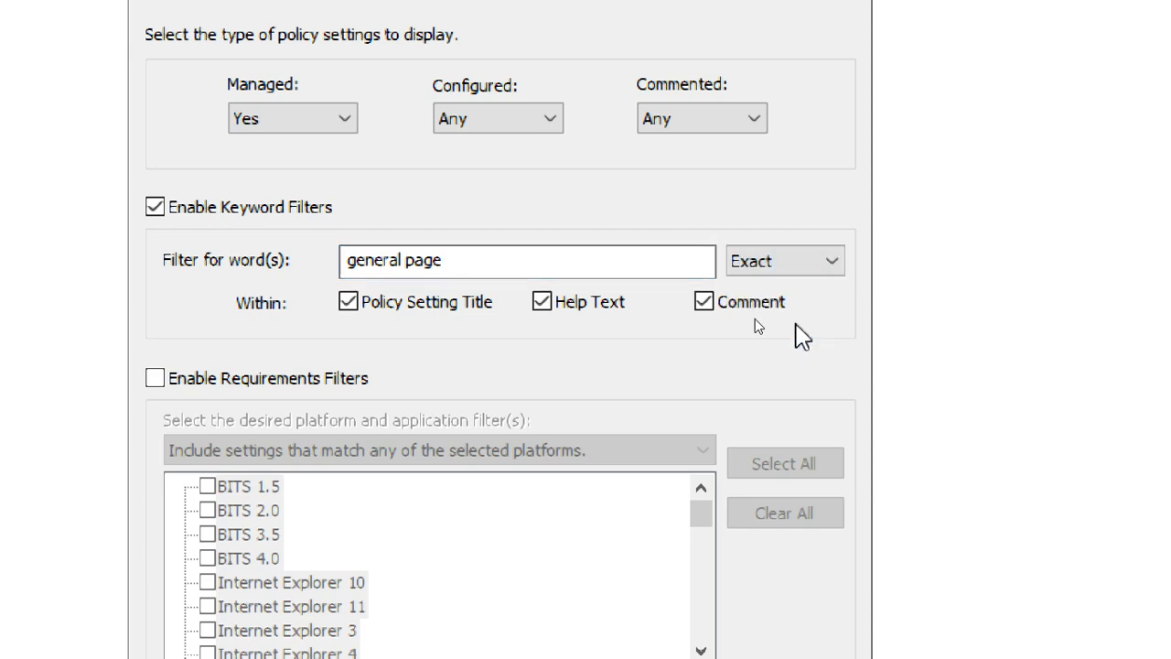
pyautogui.click(465, 271)
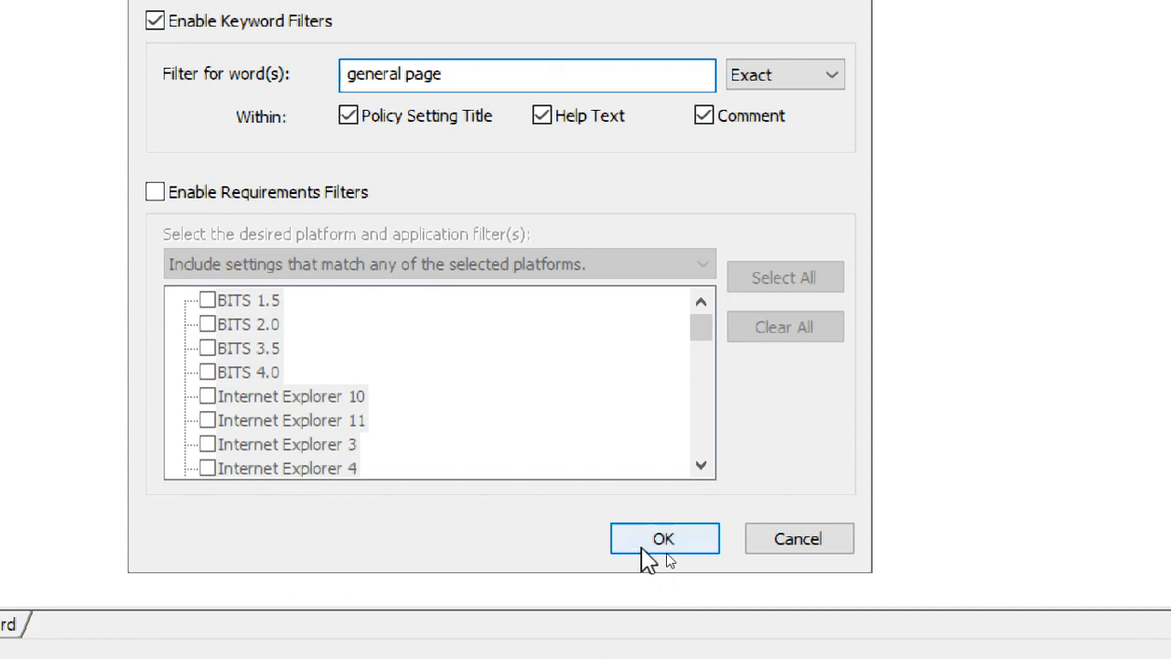
pyautogui.click(646, 549)
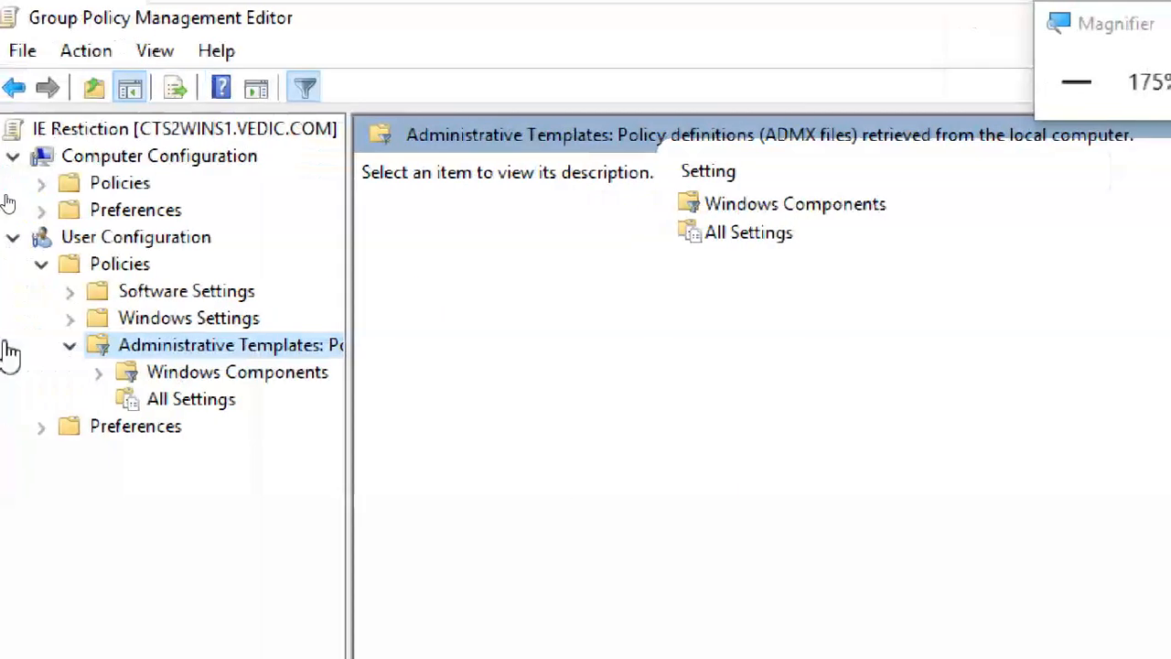
pyautogui.click(218, 410)
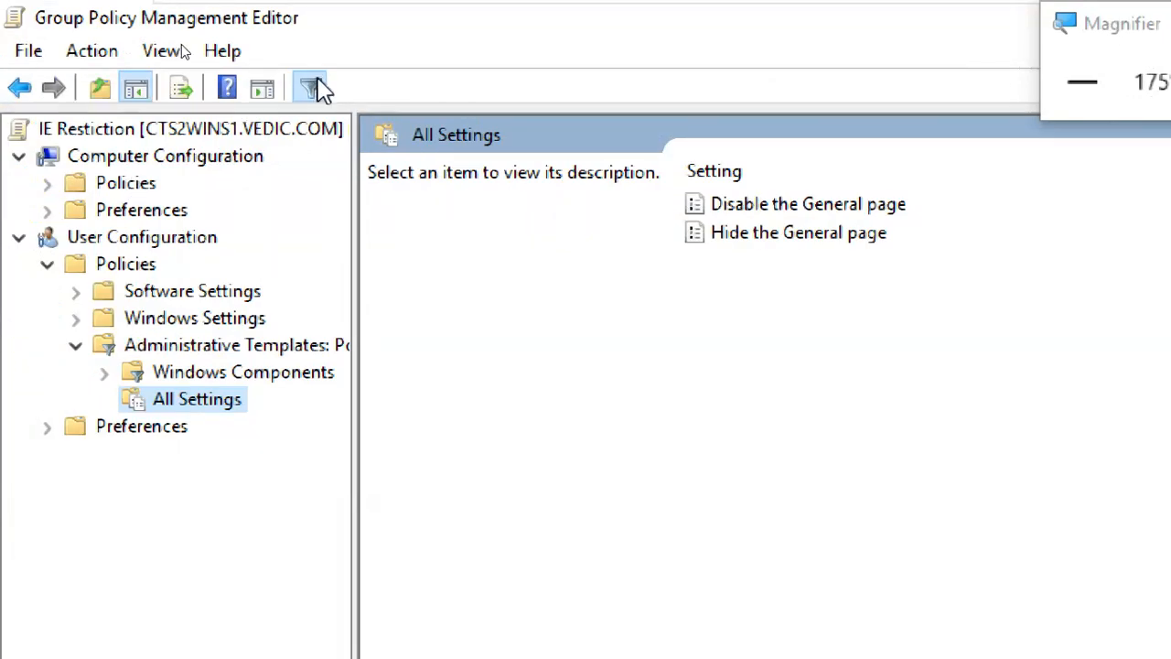
pyautogui.click(312, 88)
pyautogui.click(138, 562)
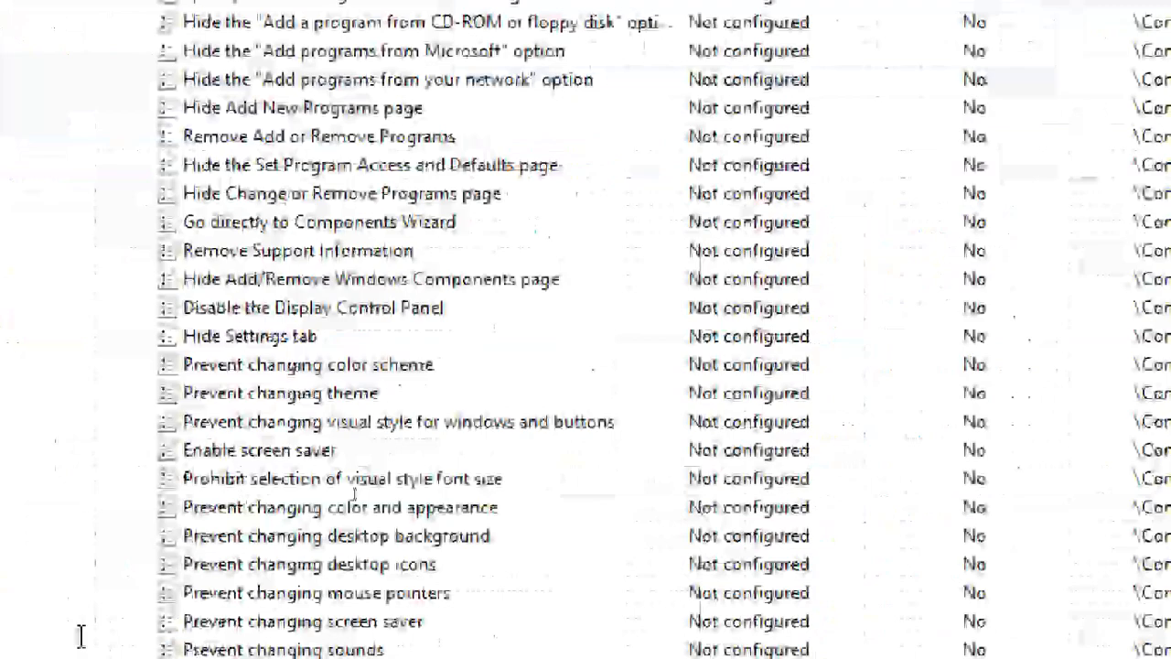
pyautogui.scroll(-10, 306, 426)
pyautogui.scroll(-20, 311, 425)
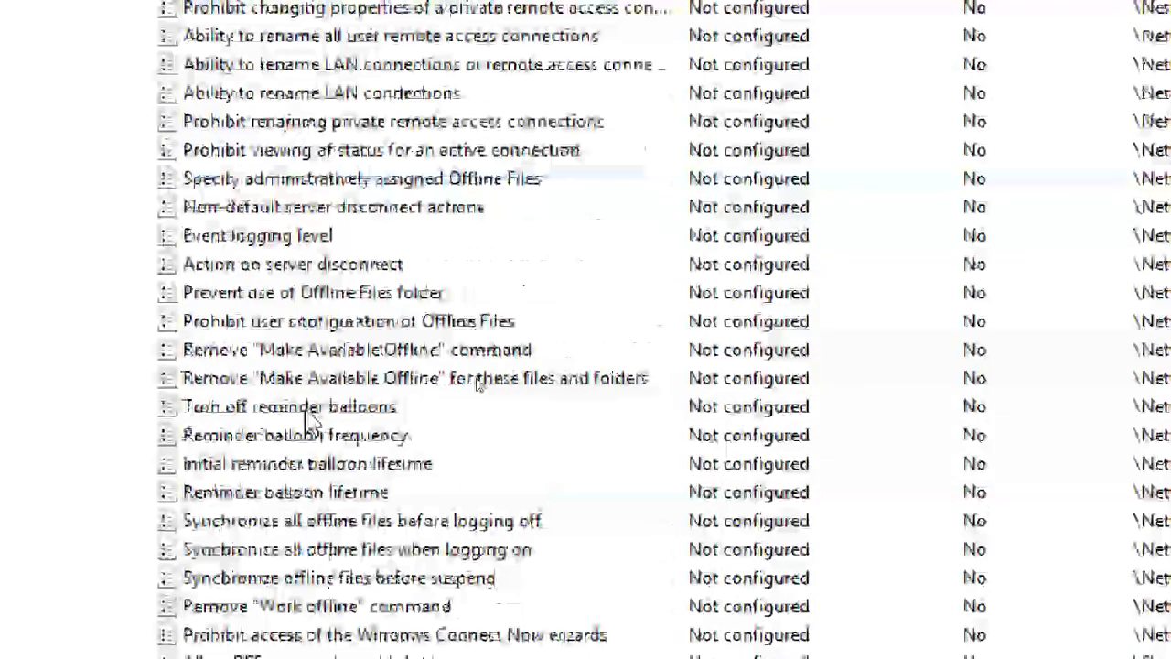
pyautogui.scroll(-6, 314, 414)
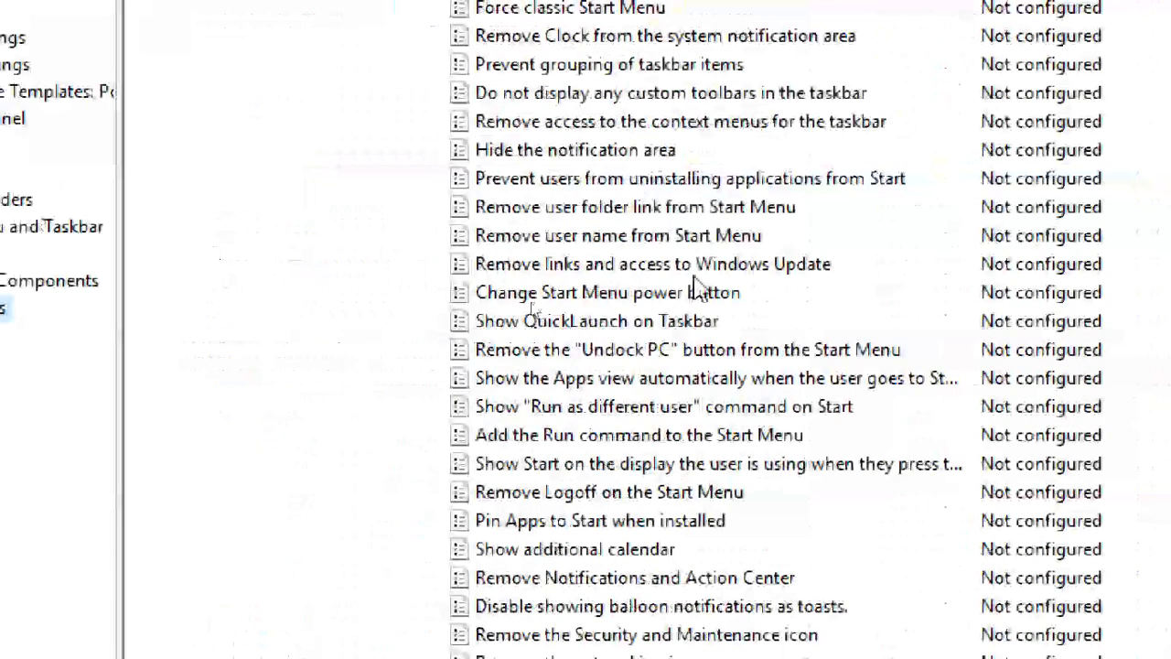
pyautogui.click(638, 183)
pyautogui.click(636, 208)
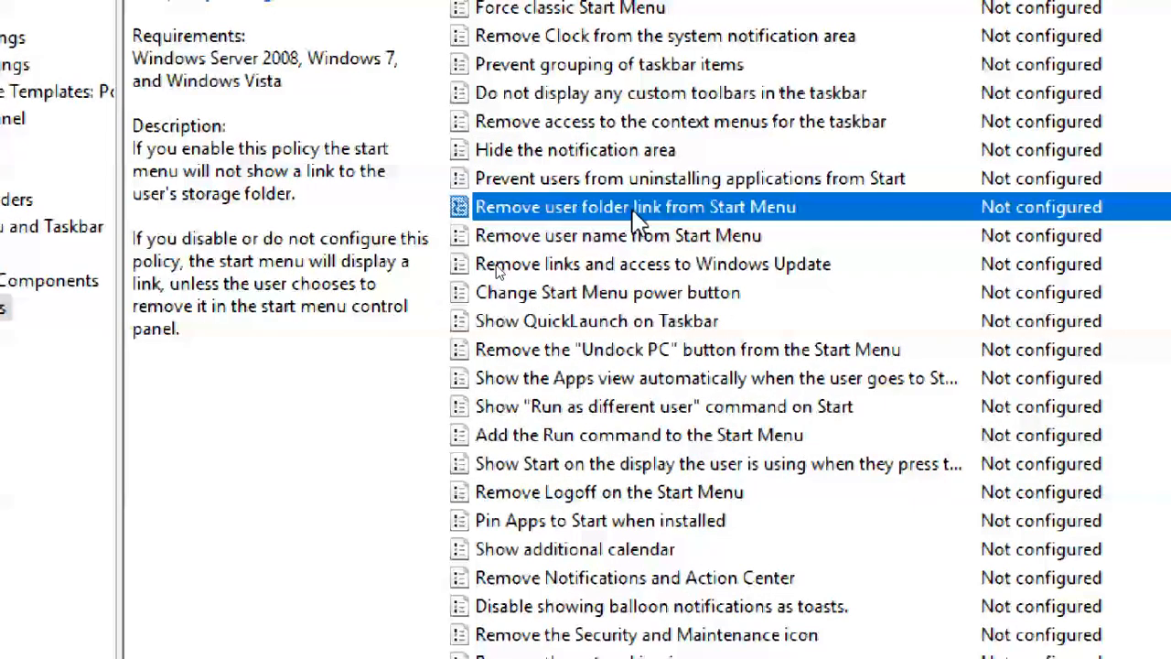
pyautogui.click(630, 236)
pyautogui.click(622, 265)
pyautogui.click(617, 378)
pyautogui.click(611, 465)
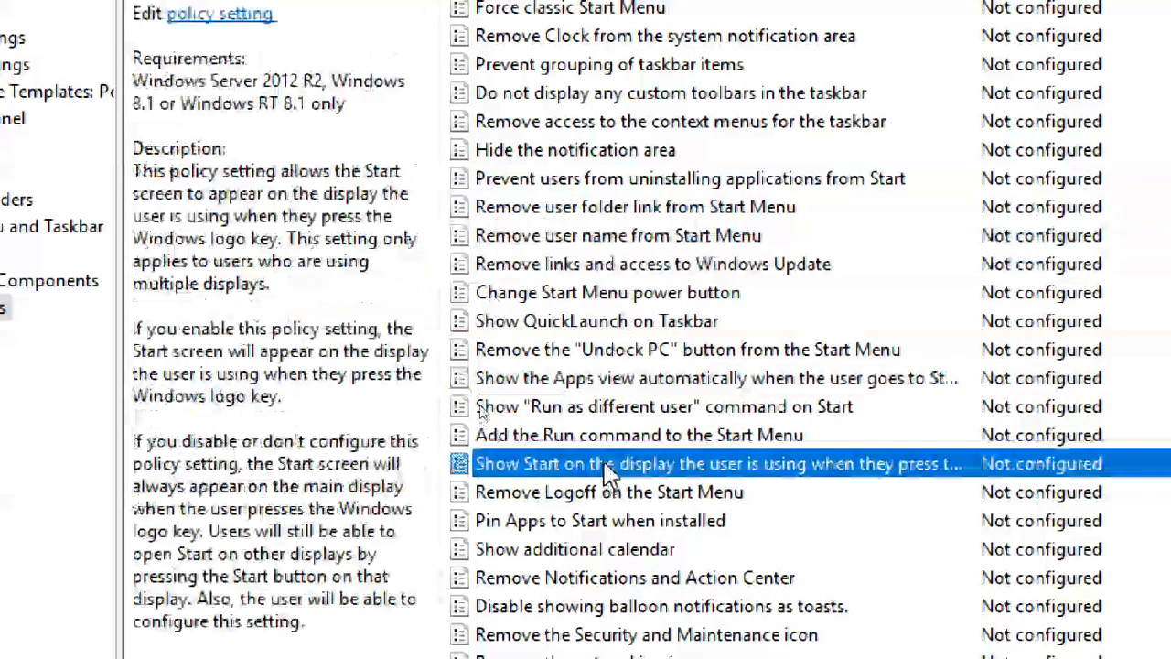
pyautogui.scroll(-7, 607, 421)
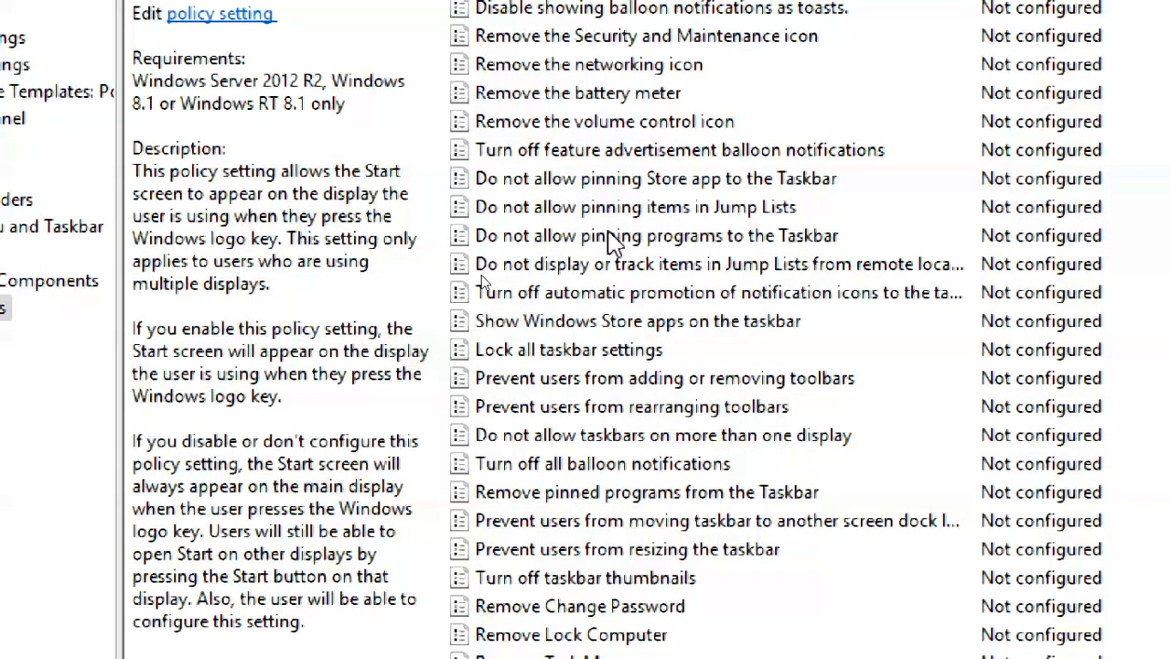
pyautogui.click(615, 94)
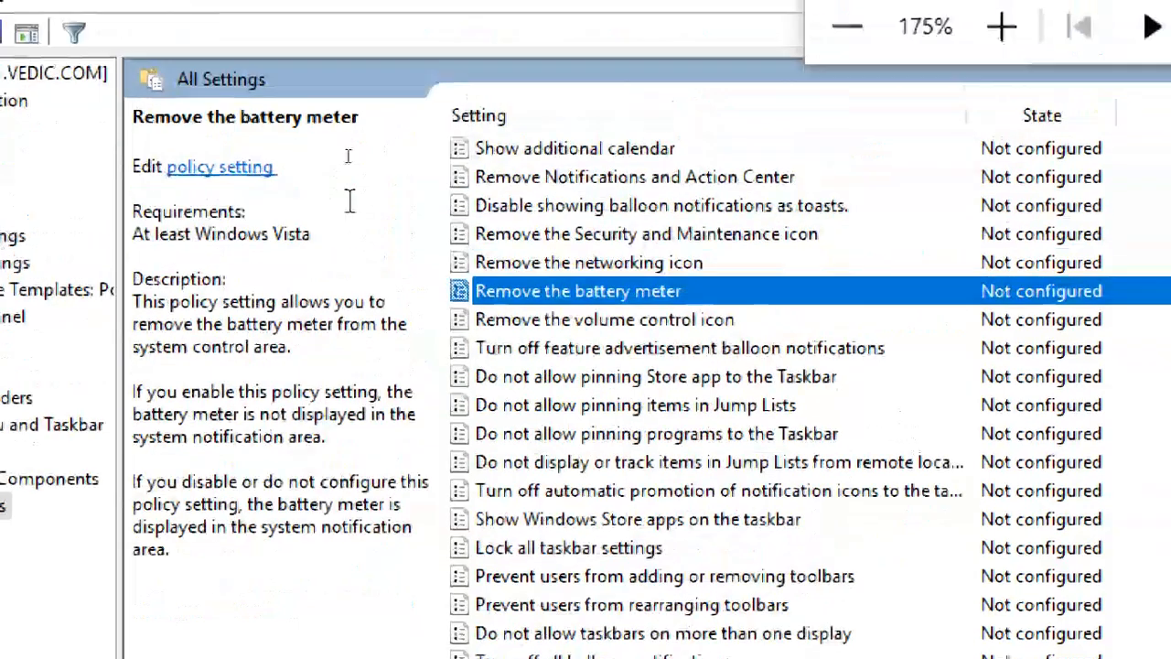
pyautogui.click(533, 265)
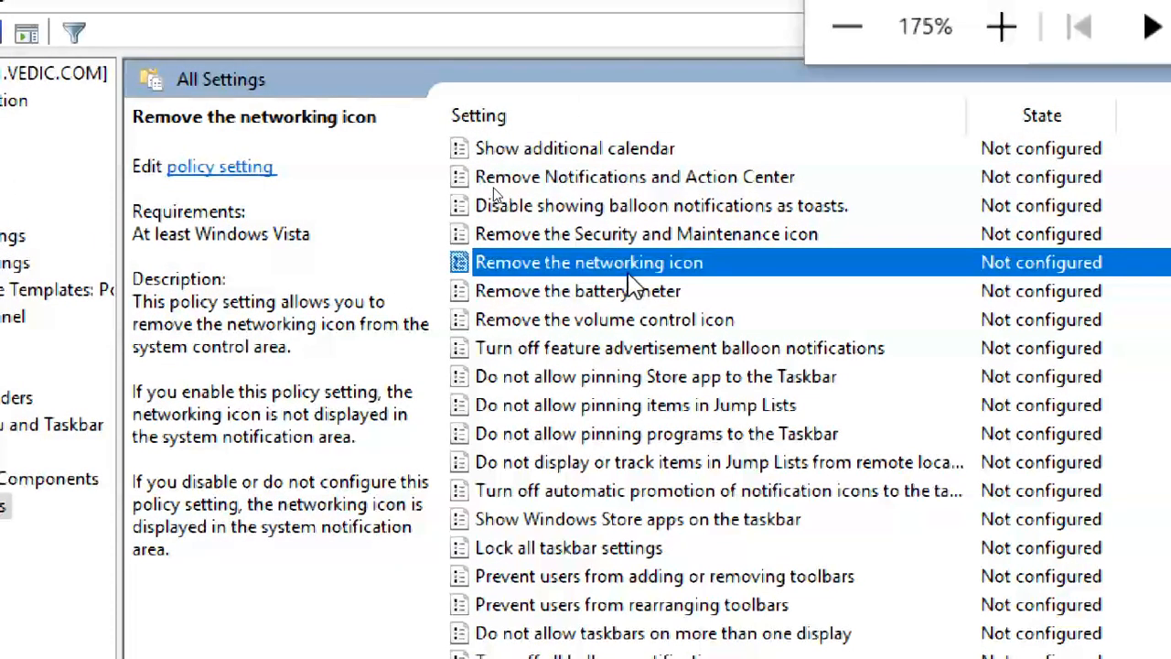
pyautogui.click(564, 377)
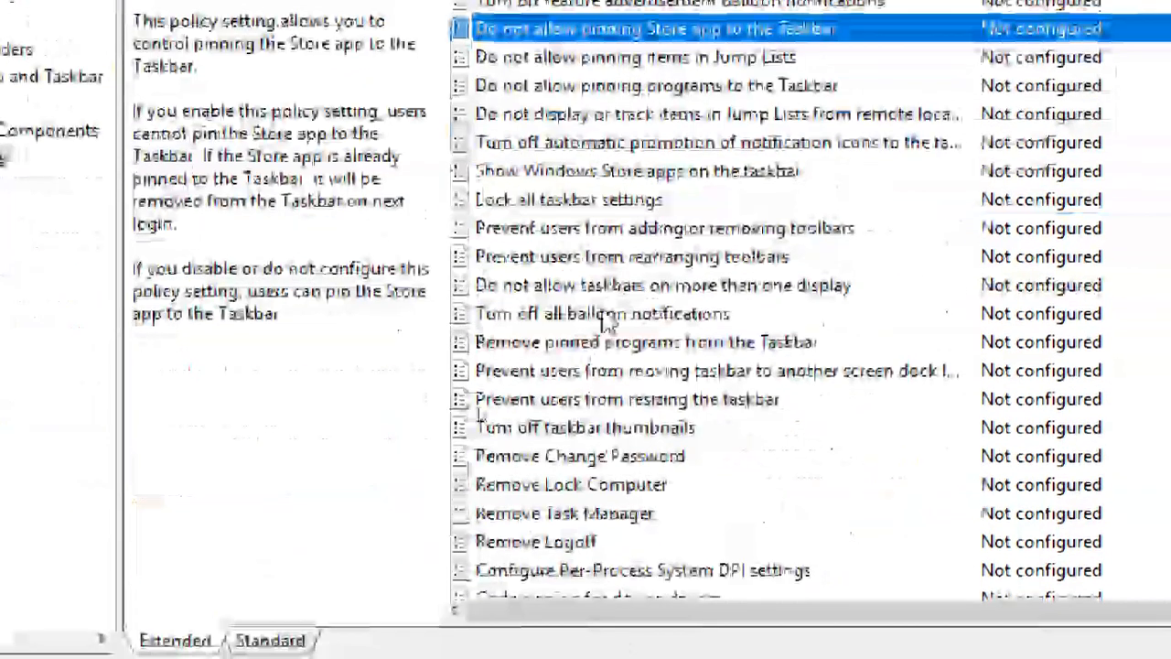
pyautogui.click(517, 516)
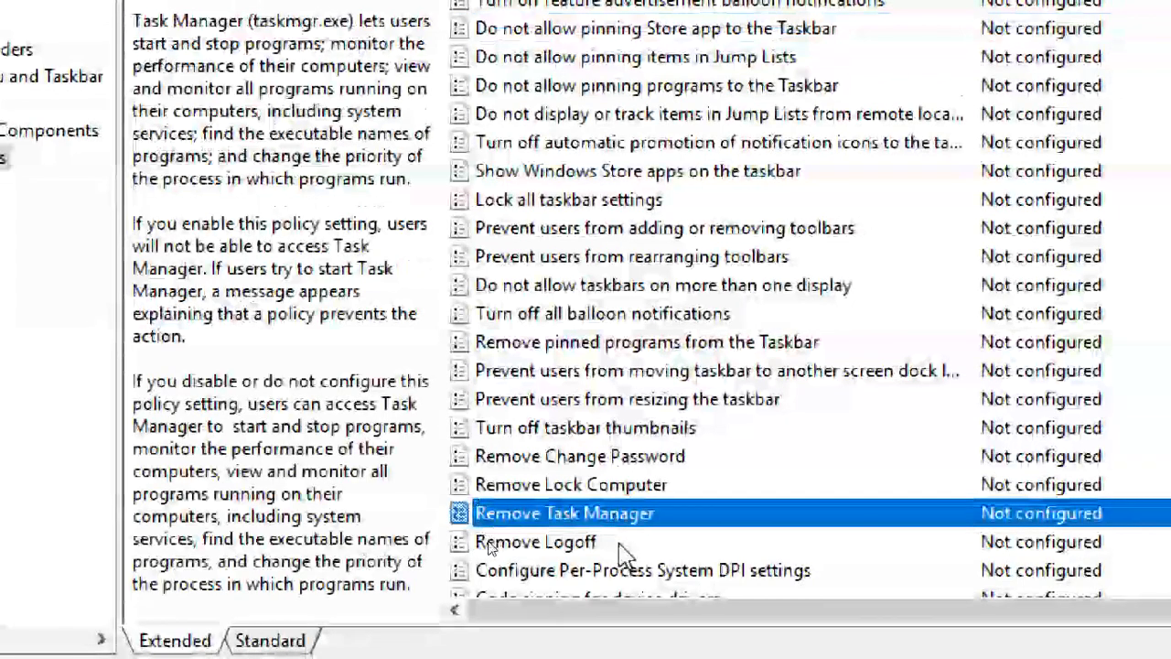
pyautogui.click(619, 542)
pyautogui.click(606, 458)
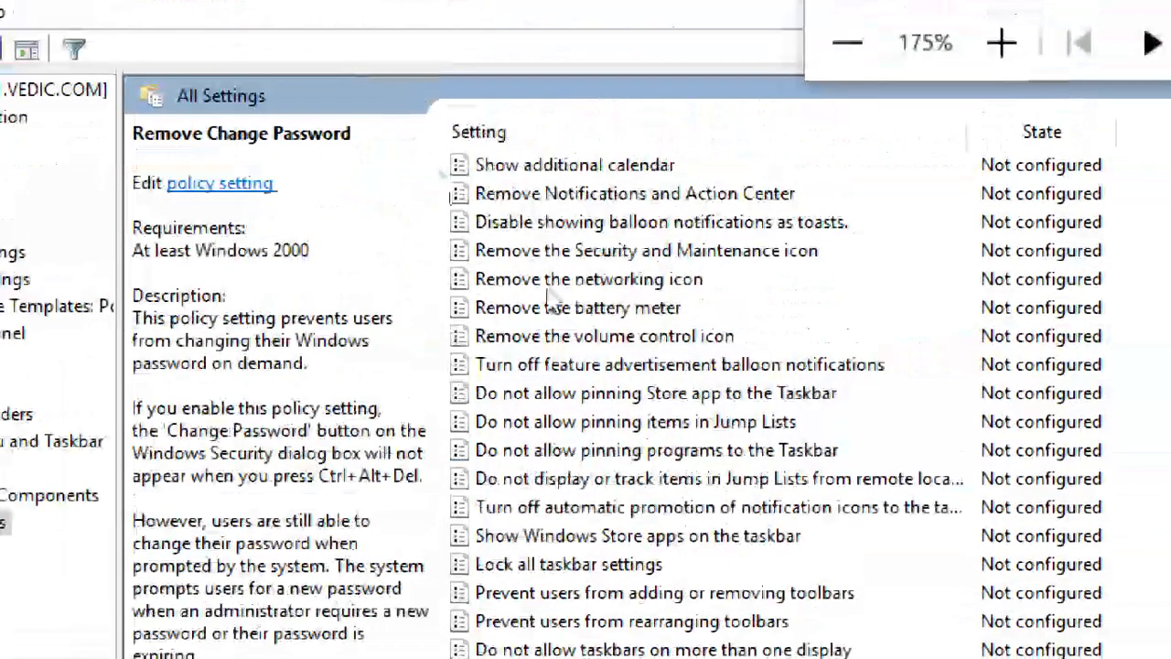
pyautogui.scroll(-15, 551, 297)
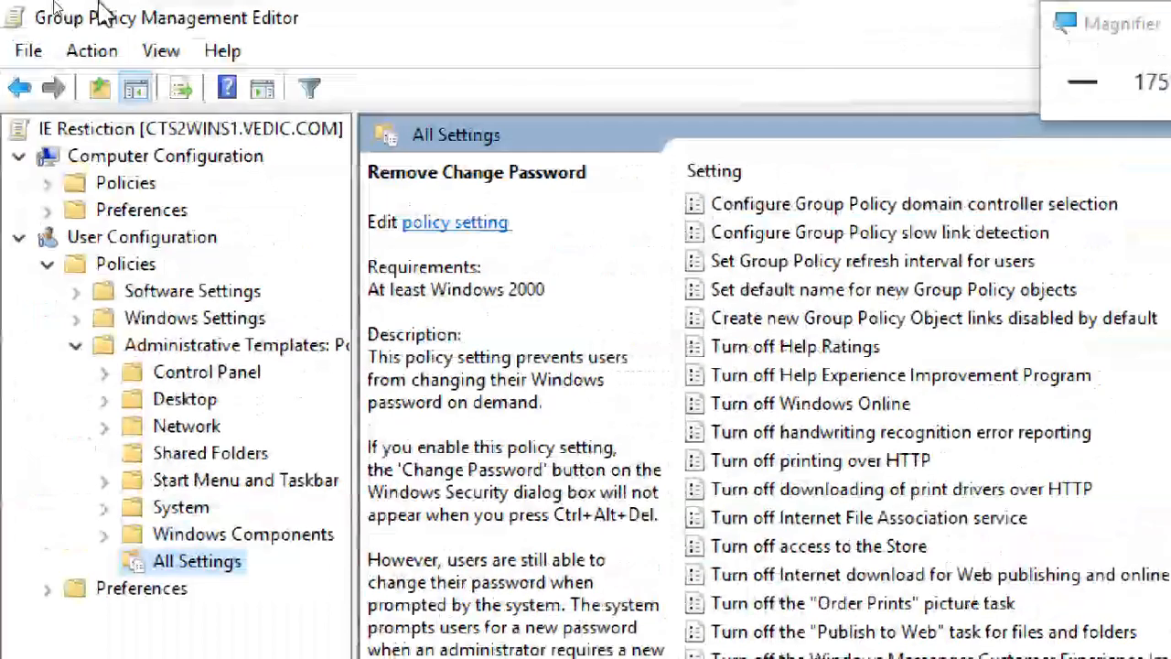
# Turn the filter on and apply the 'general page' keyword filter from Filter Options.
pyautogui.click(92, 51)
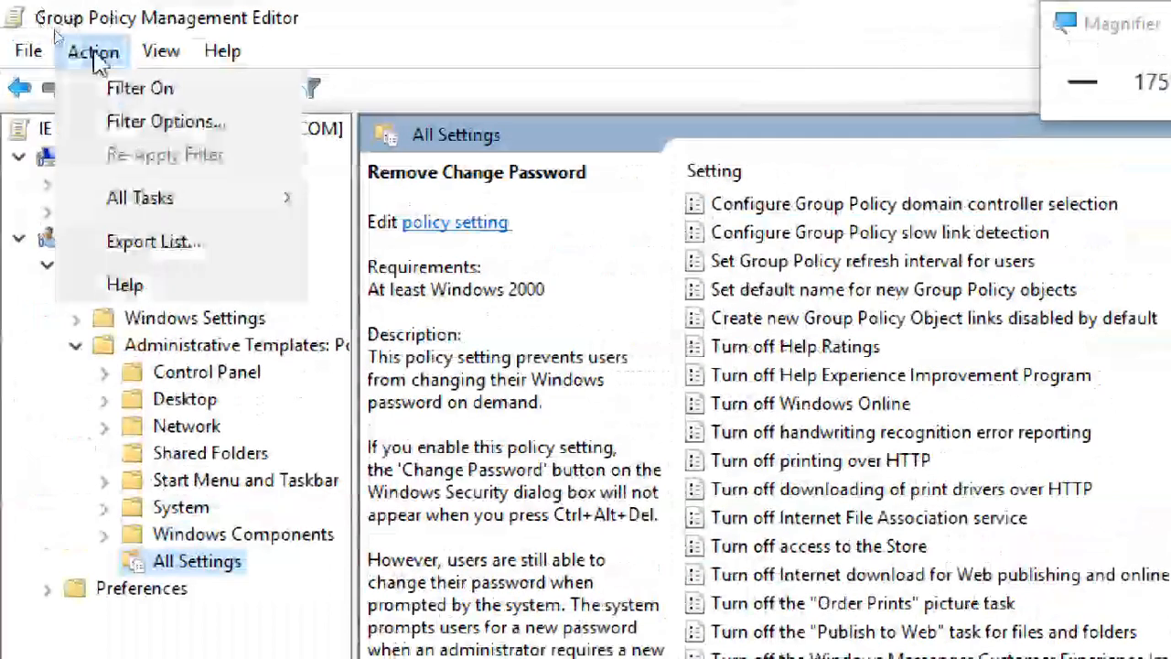
pyautogui.click(132, 88)
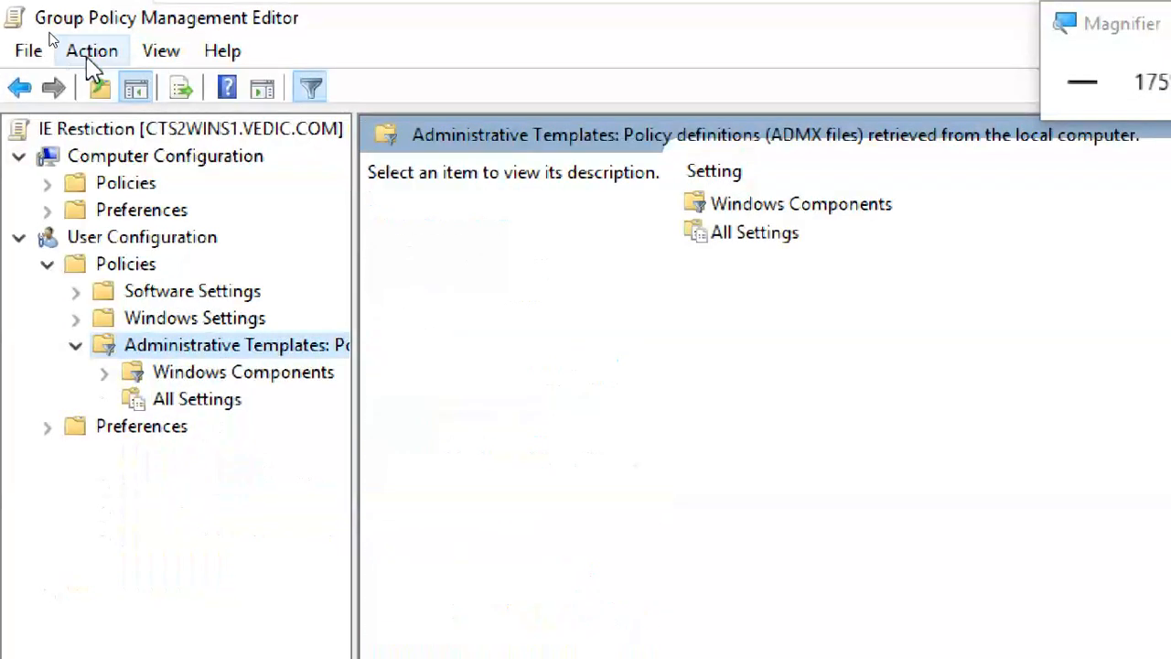
pyautogui.click(92, 51)
pyautogui.click(137, 152)
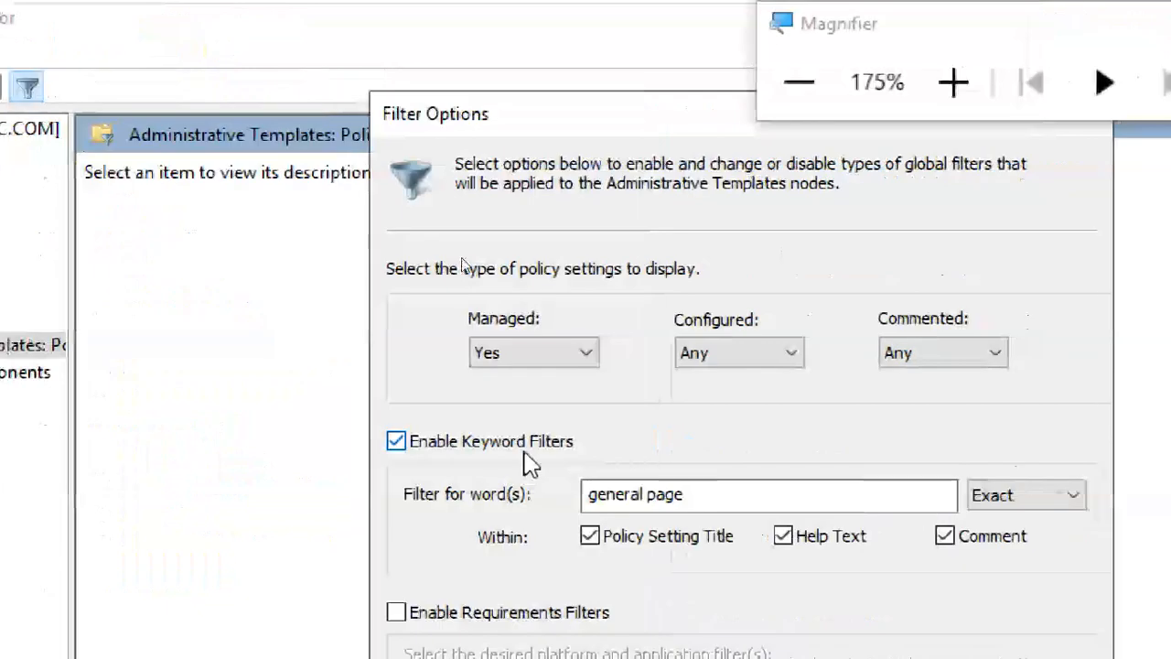
pyautogui.click(989, 497)
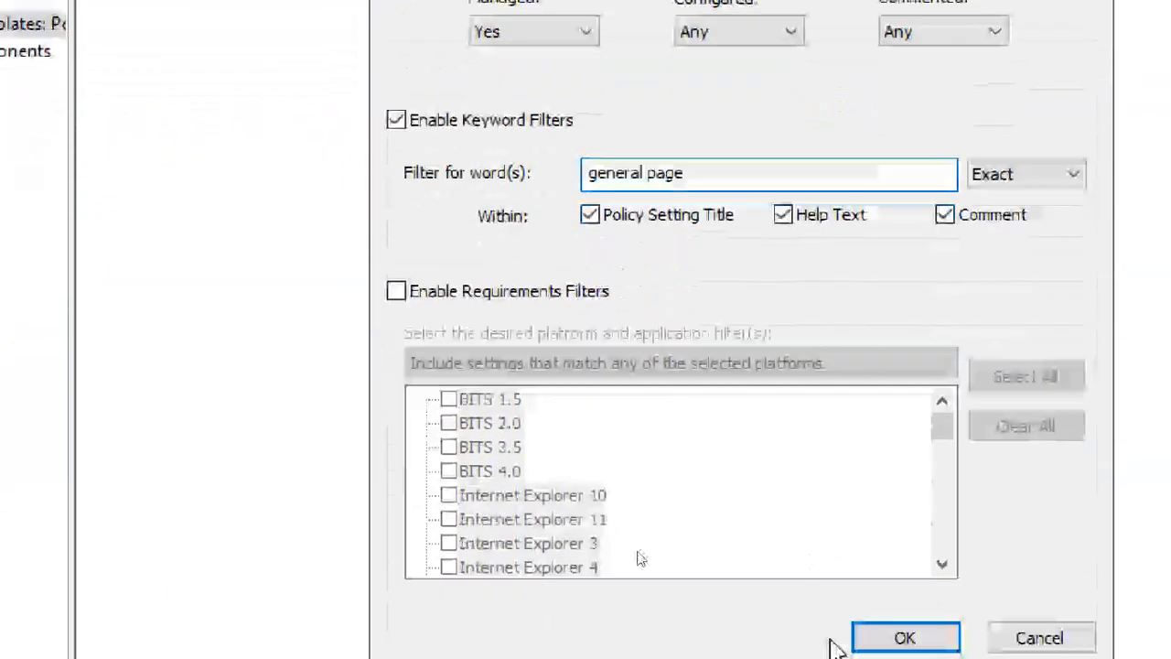
pyautogui.click(901, 639)
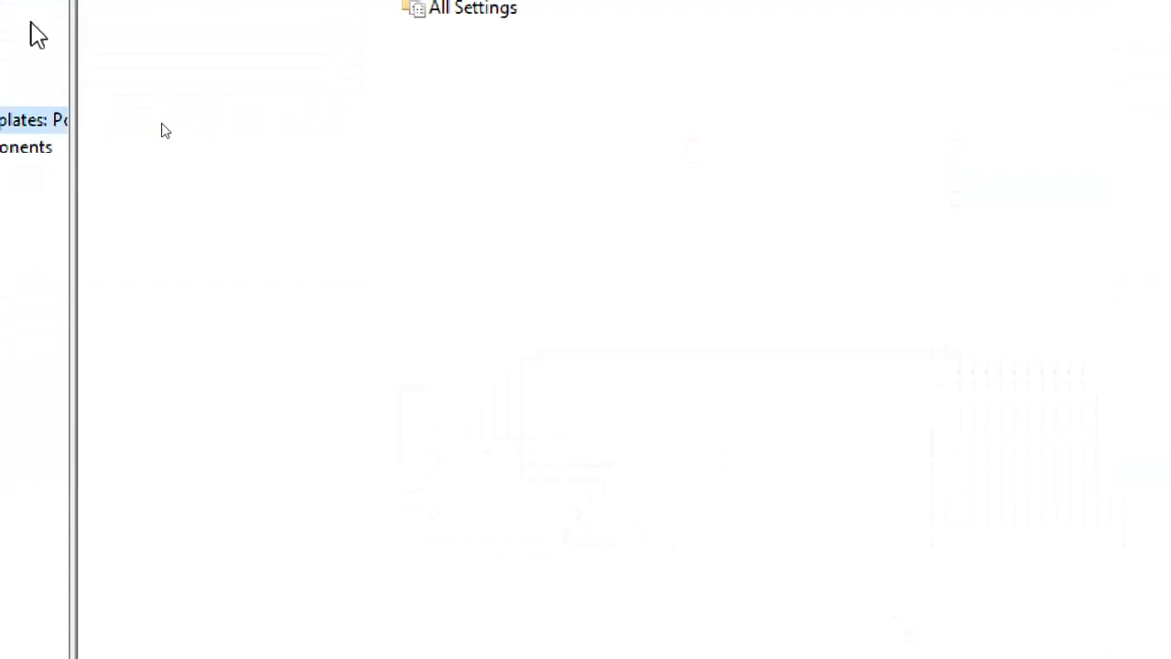
# Open All Settings and review the Disable the General page and Hide the General page policies.
pyautogui.click(178, 373)
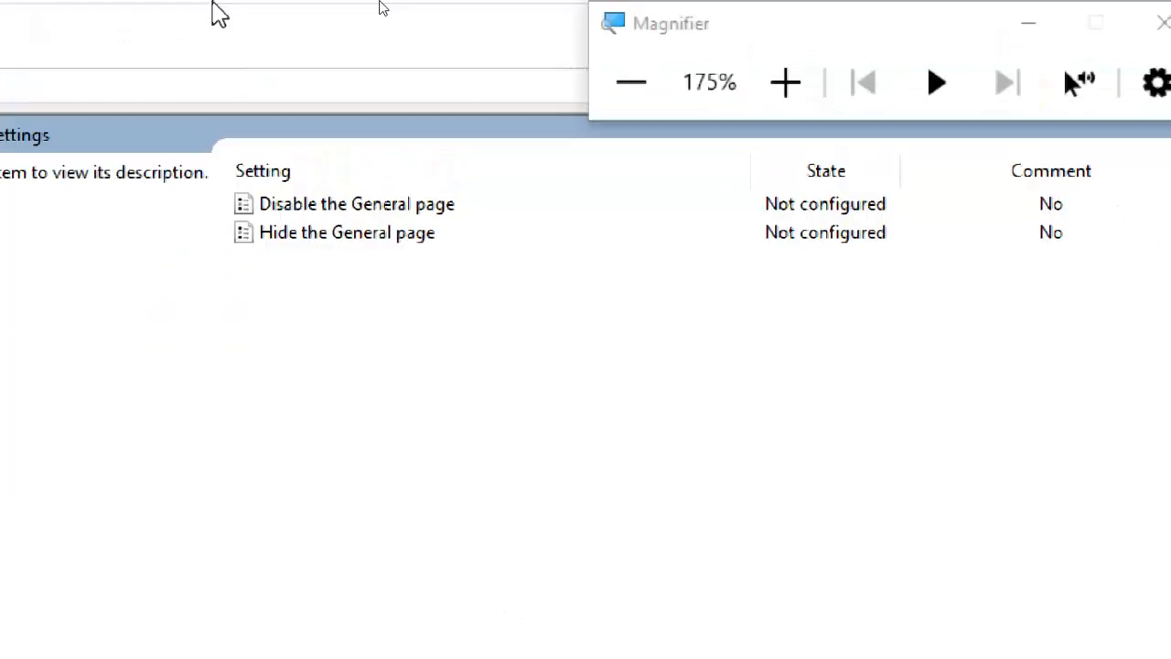
pyautogui.click(334, 205)
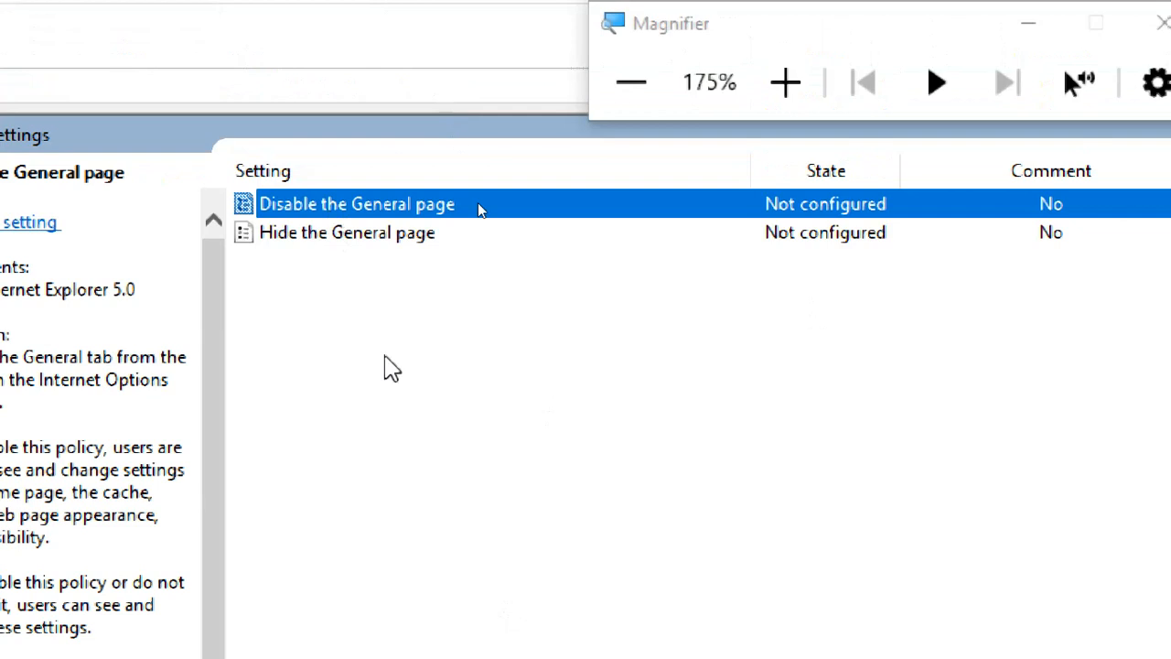
pyautogui.click(323, 239)
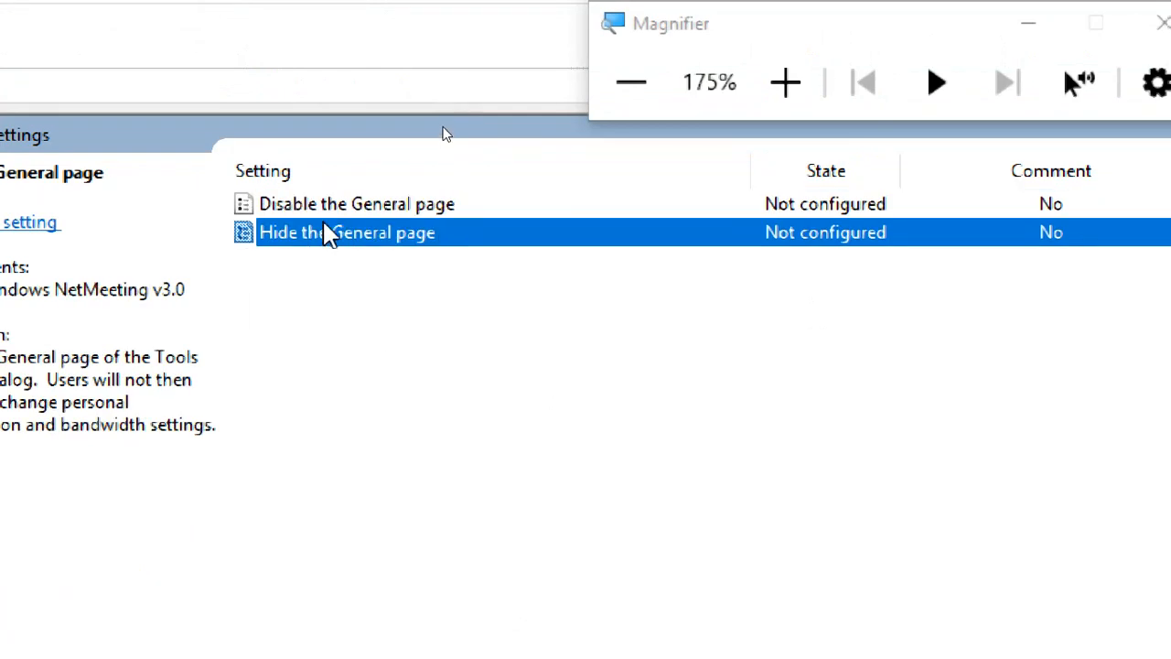
pyautogui.click(322, 216)
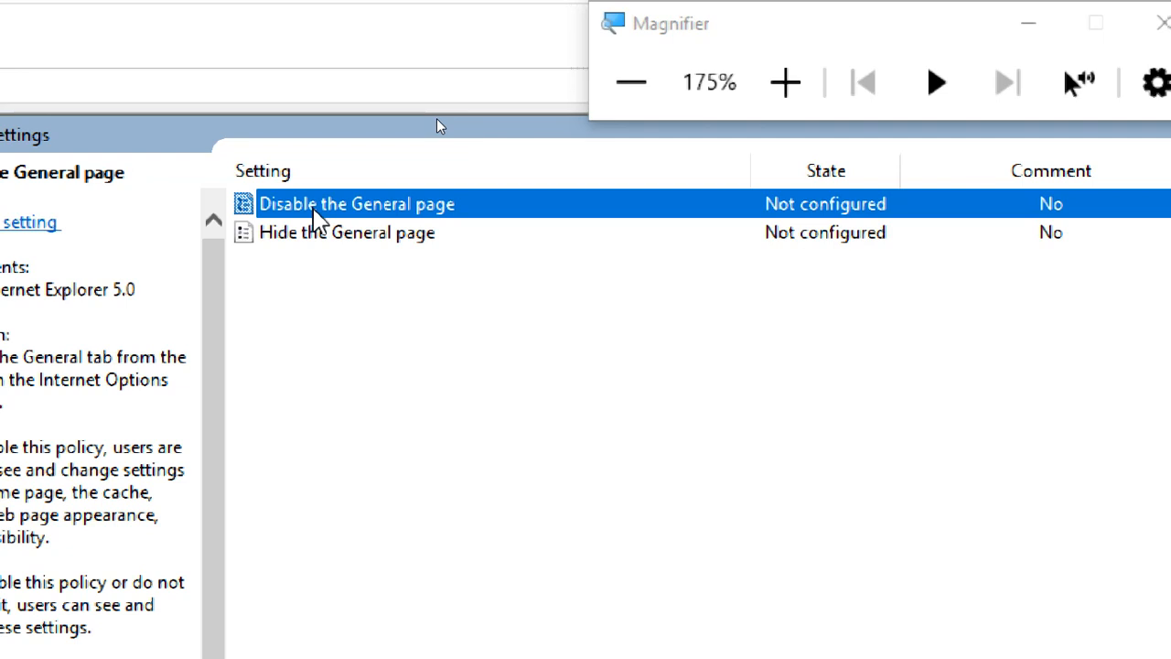
# Set the Disable the General page policy to Enabled after reviewing its help text.
pyautogui.doubleClick(355, 217)
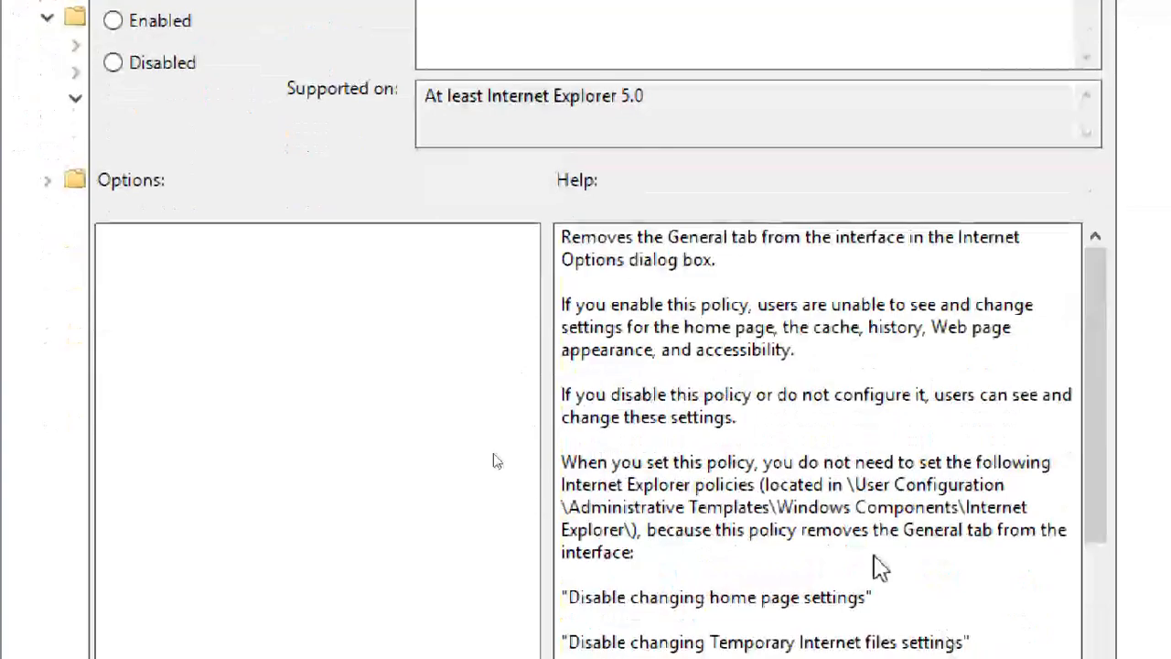
pyautogui.moveTo(563, 239); pyautogui.dragTo(847, 622)
pyautogui.scroll(-2, 794, 270)
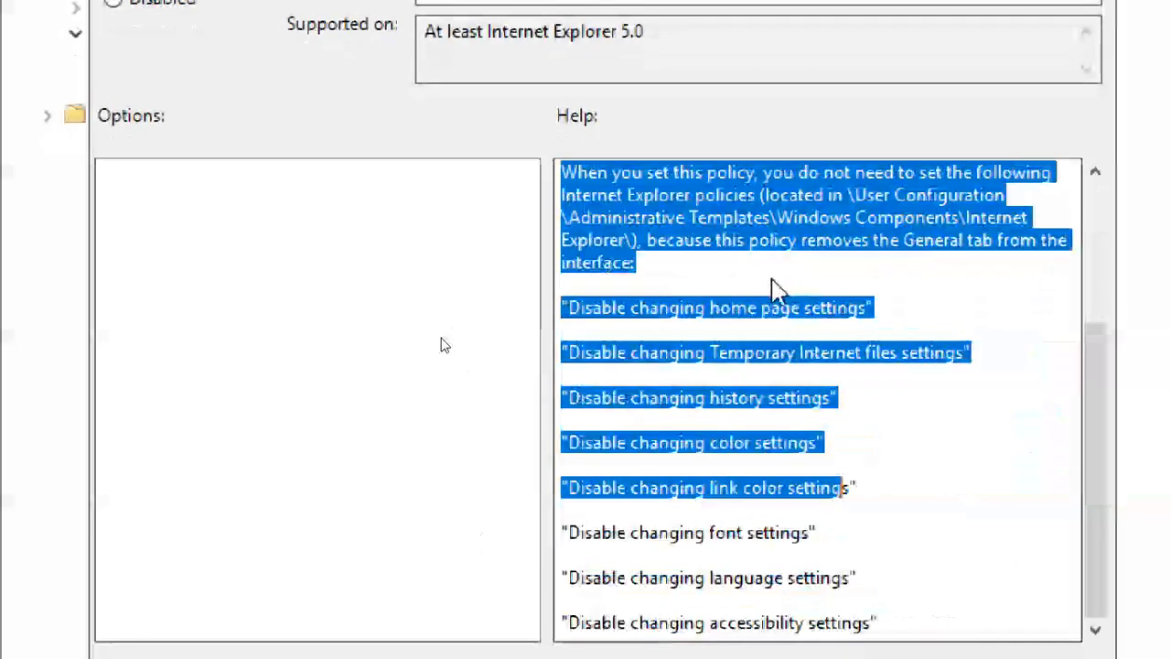
pyautogui.click(762, 274)
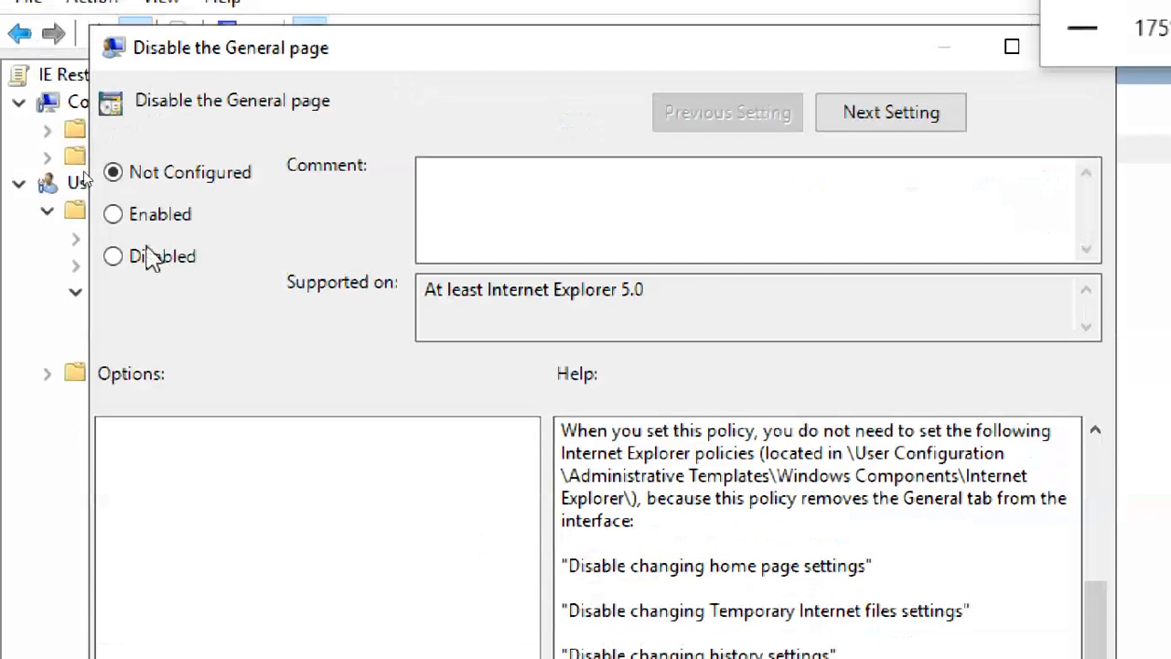
pyautogui.click(155, 220)
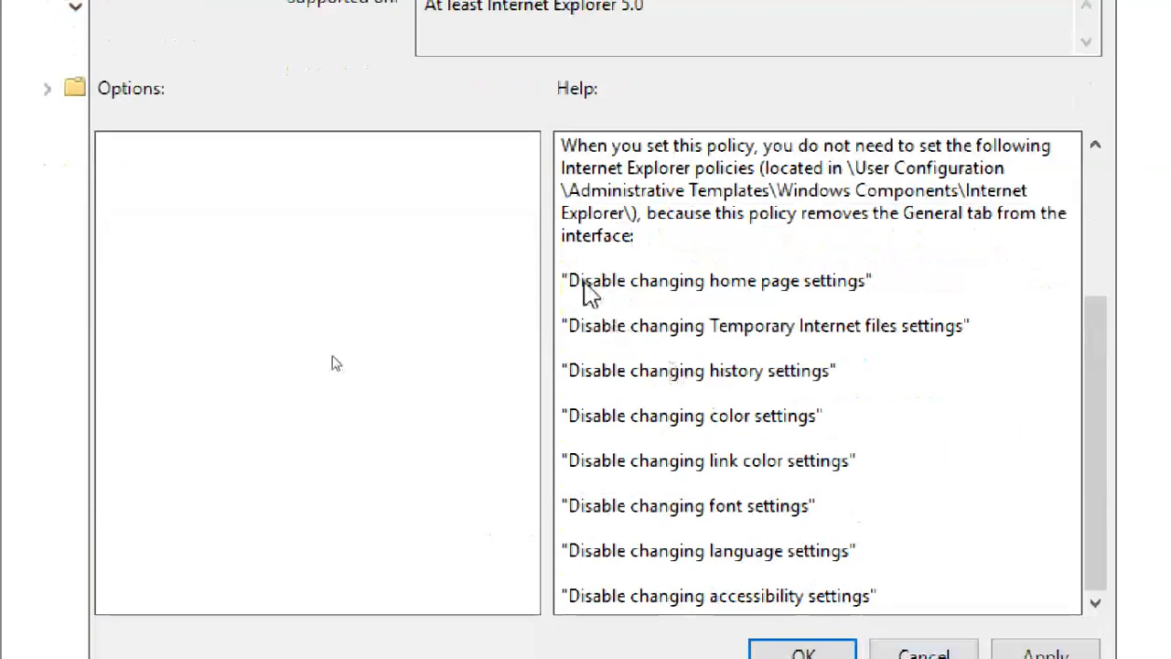
# Point out the affected settings (home page, temporary files, history, colors, fonts, languages, accessibility) and apply the policy.
pyautogui.moveTo(580, 284); pyautogui.dragTo(881, 291)
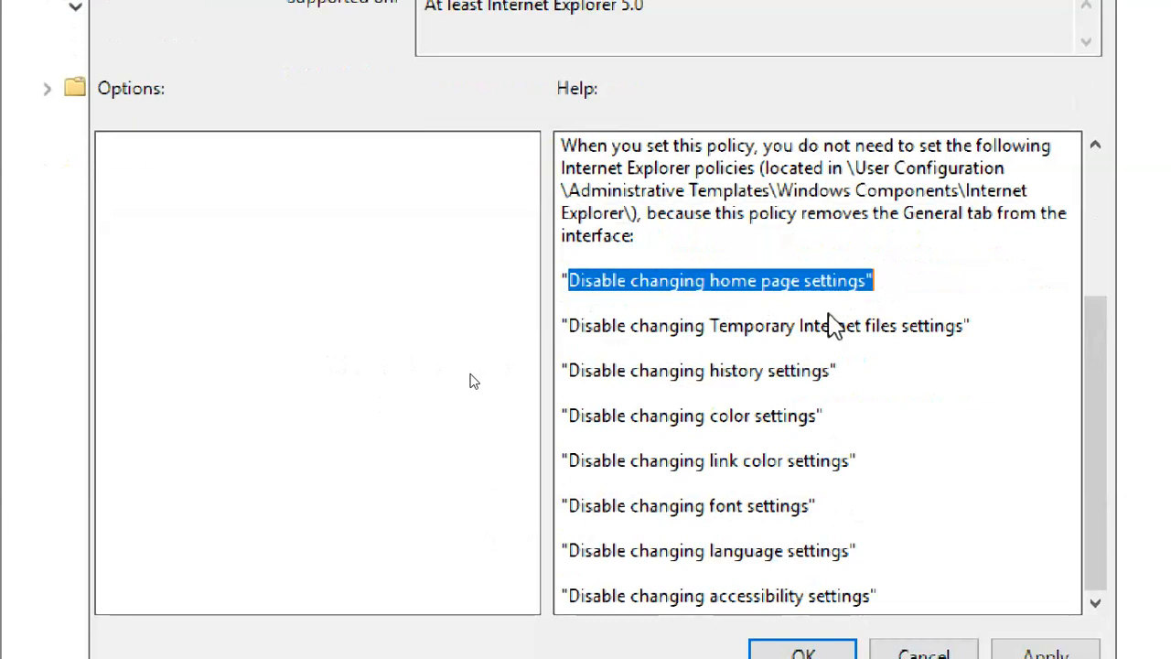
pyautogui.moveTo(580, 328); pyautogui.dragTo(968, 329)
pyautogui.moveTo(583, 372); pyautogui.dragTo(837, 370)
pyautogui.moveTo(592, 417); pyautogui.dragTo(823, 417)
pyautogui.moveTo(627, 463); pyautogui.dragTo(847, 467)
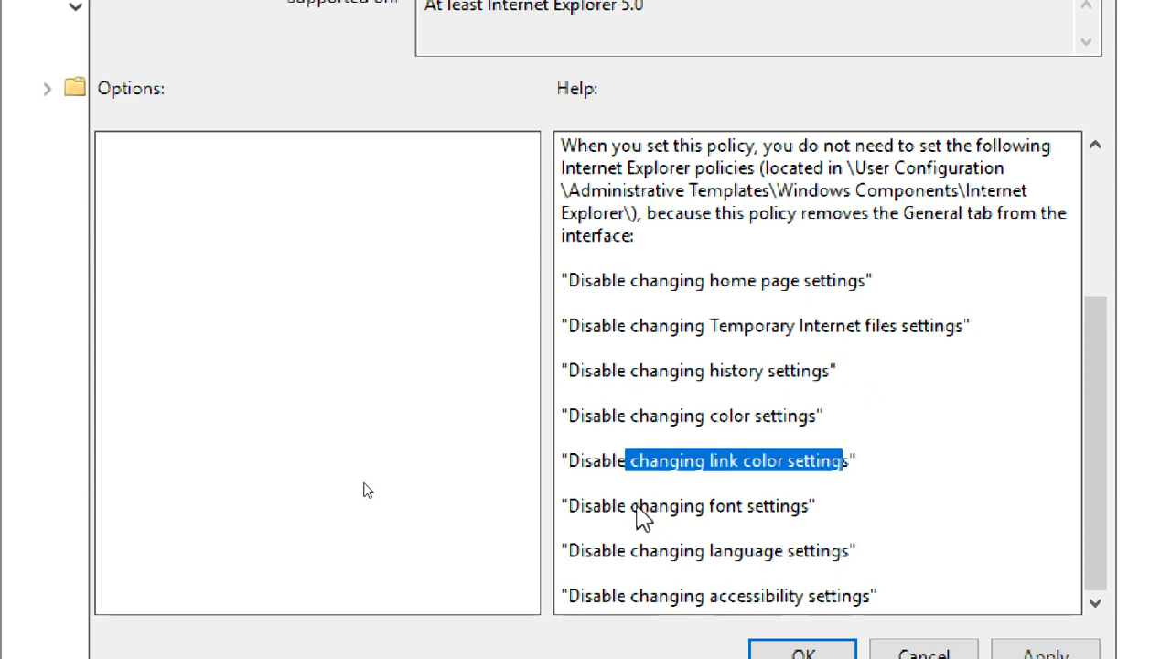
pyautogui.moveTo(625, 506); pyautogui.dragTo(794, 525)
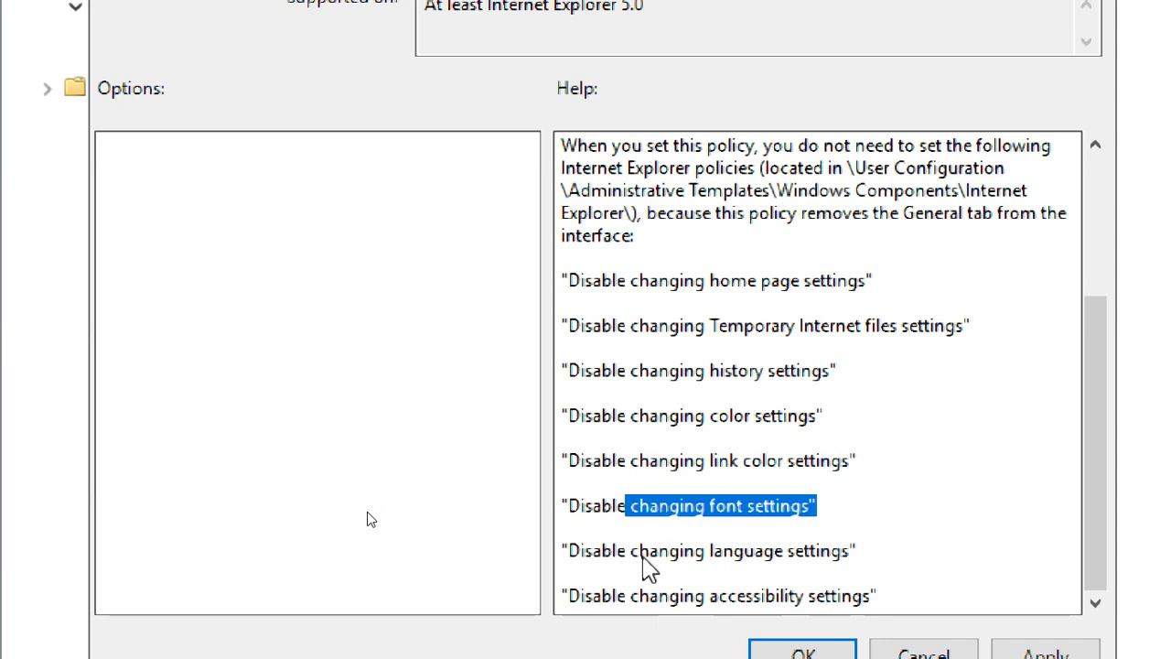
pyautogui.moveTo(625, 550); pyautogui.dragTo(875, 554)
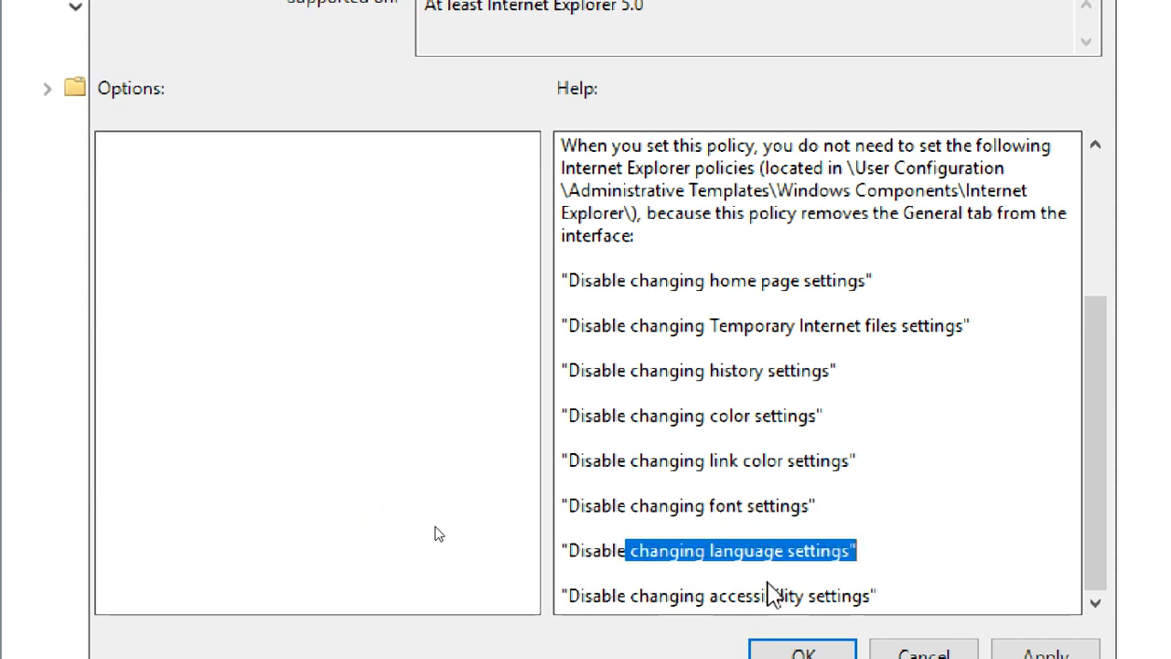
pyautogui.moveTo(629, 596); pyautogui.dragTo(900, 593)
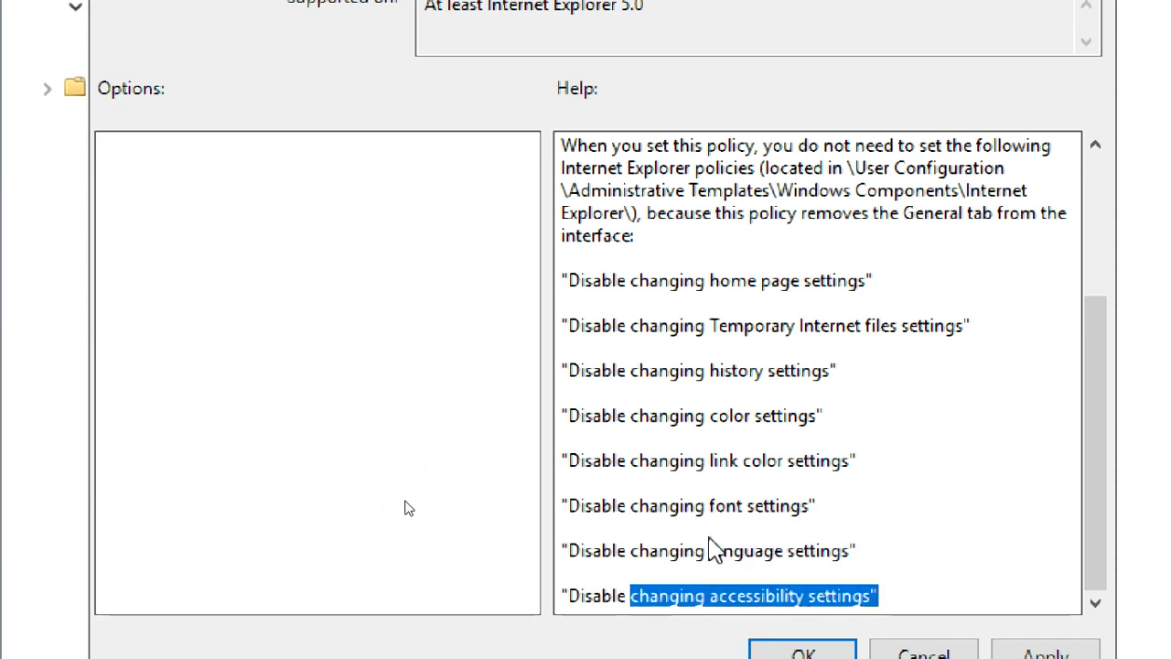
pyautogui.scroll(4, 1058, 228)
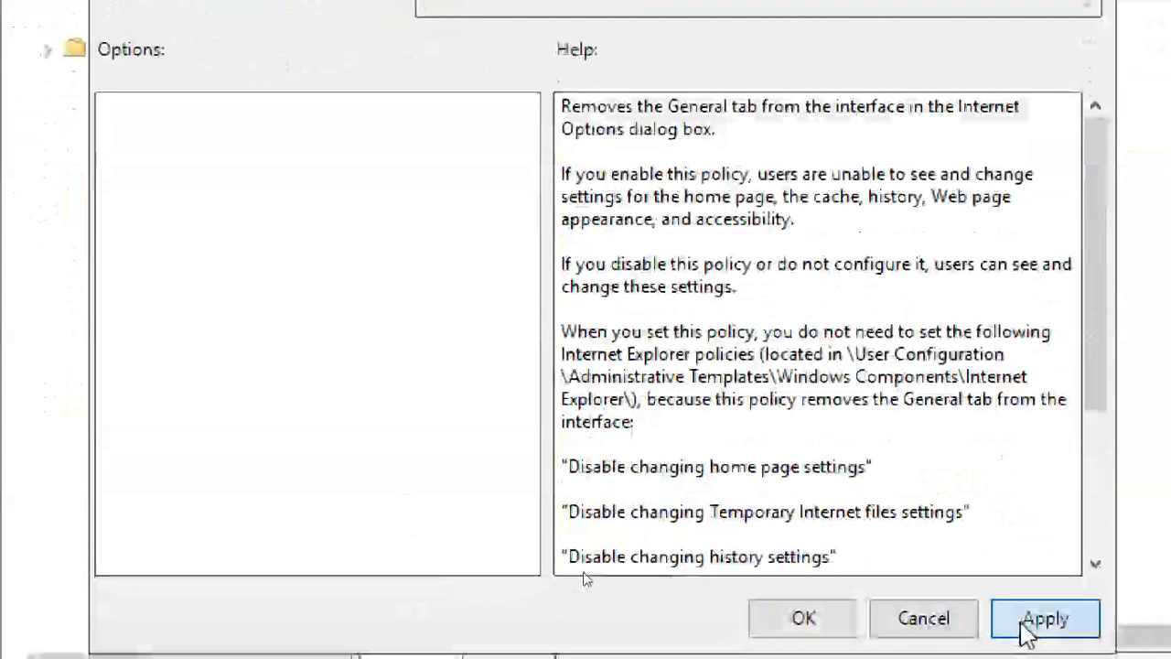
pyautogui.click(1025, 629)
pyautogui.click(758, 620)
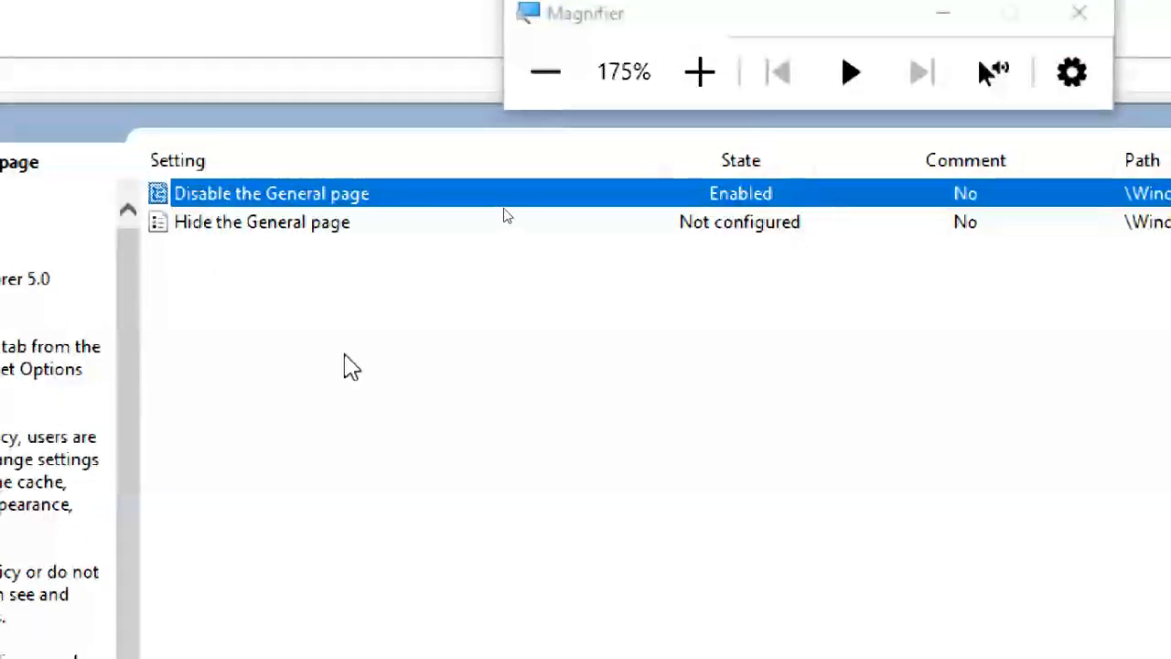
pyautogui.click(358, 359)
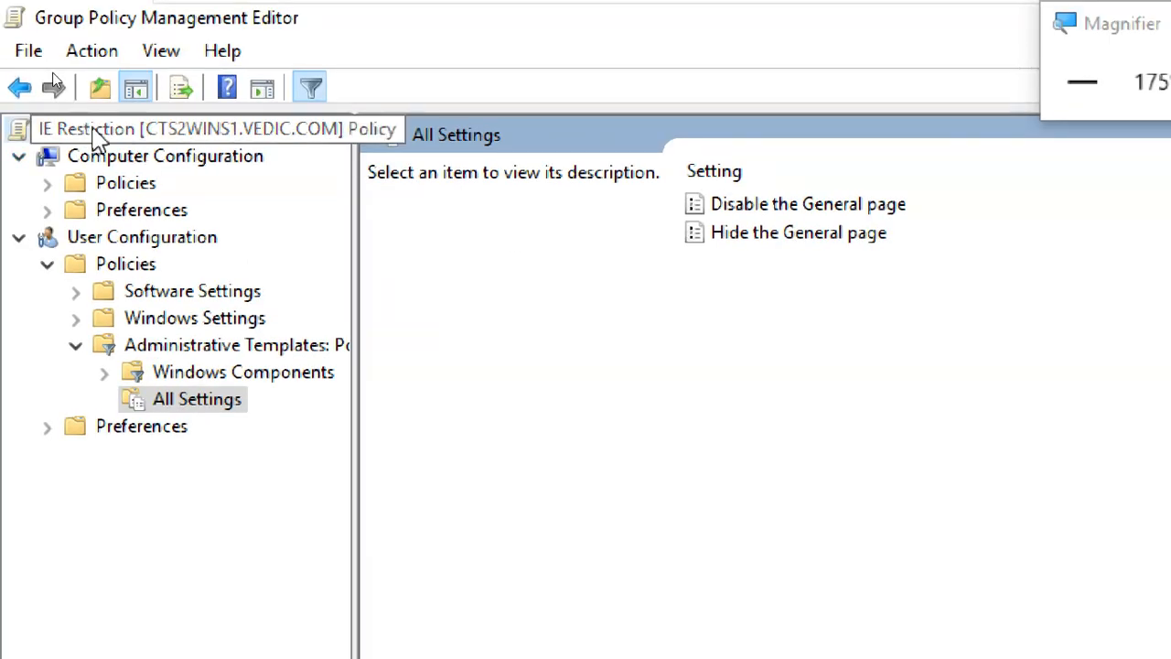
pyautogui.click(99, 133)
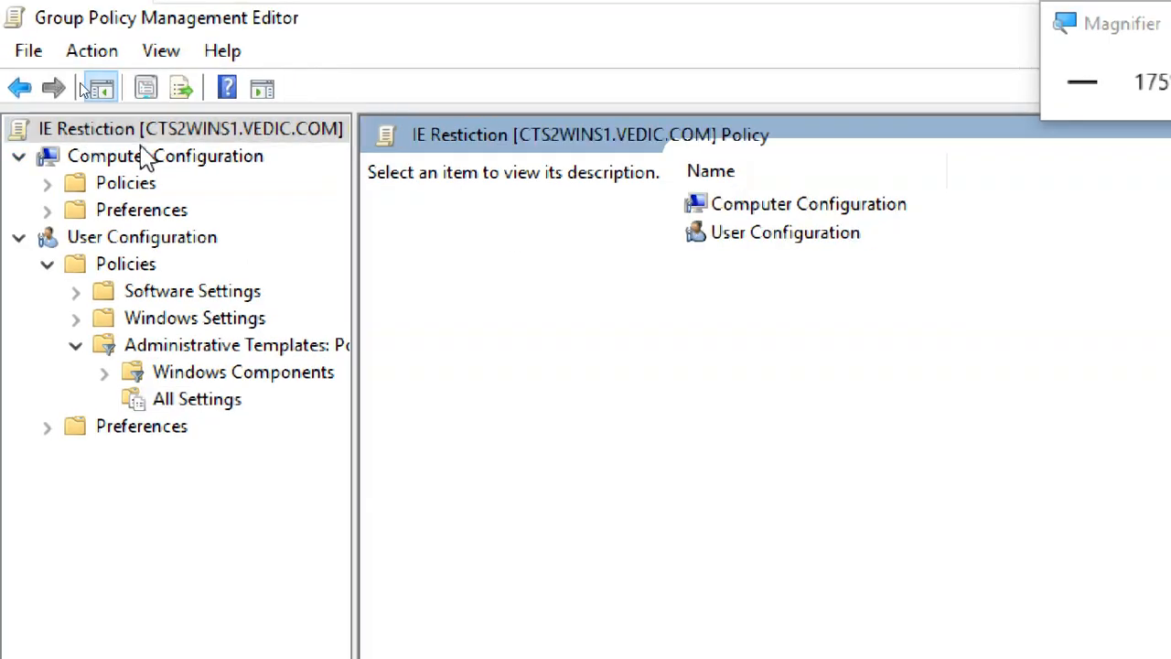
pyautogui.click(212, 402)
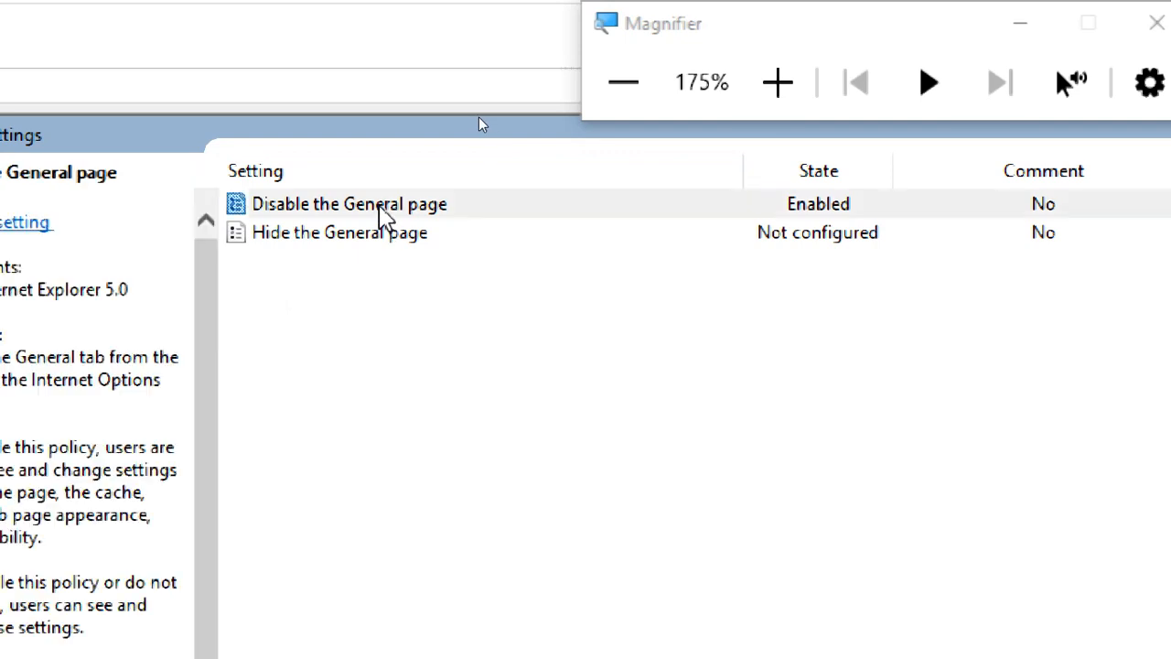
# Apply Disabled to Disable the General page, then apply Not Configured and close it.
pyautogui.doubleClick(382, 206)
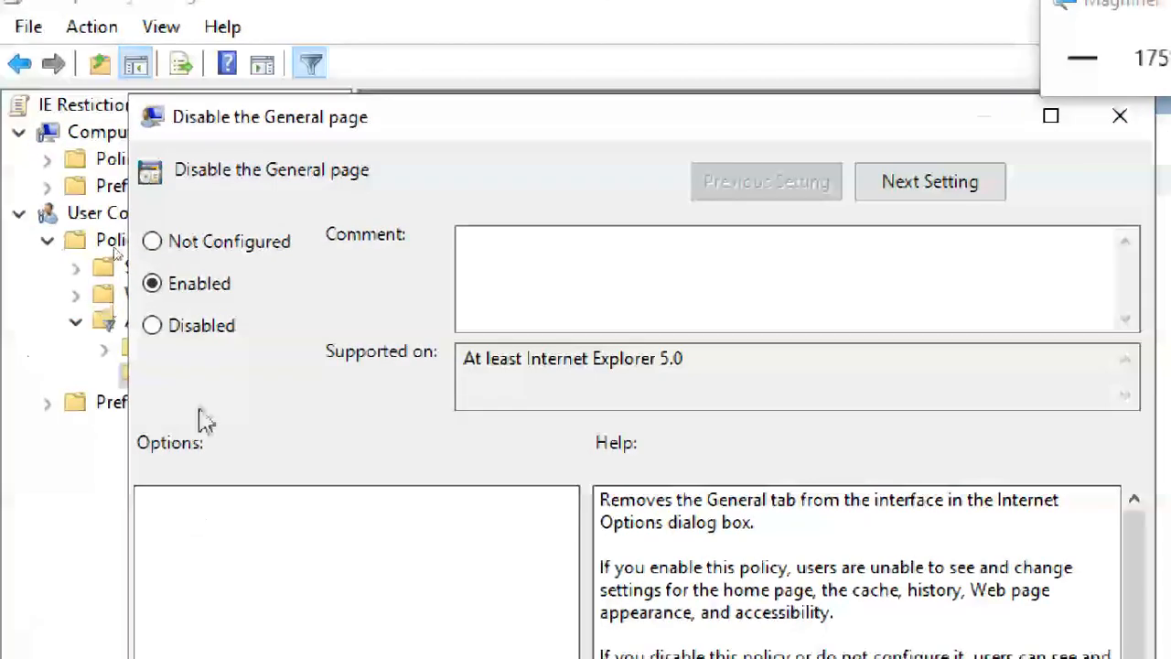
pyautogui.click(213, 339)
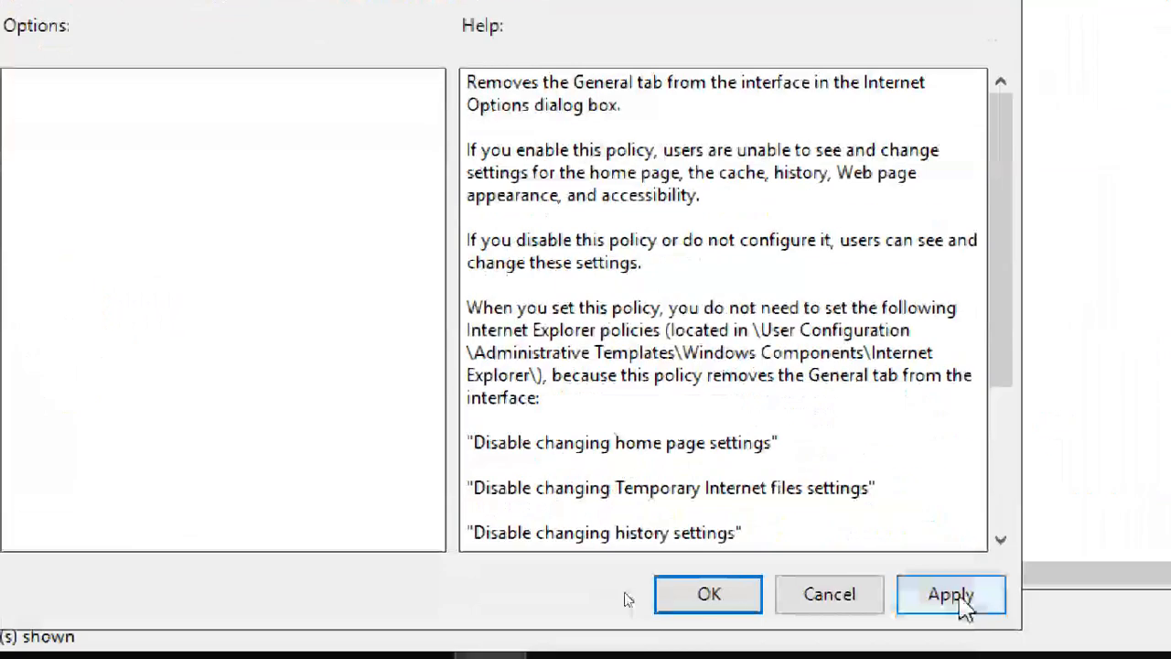
pyautogui.click(952, 595)
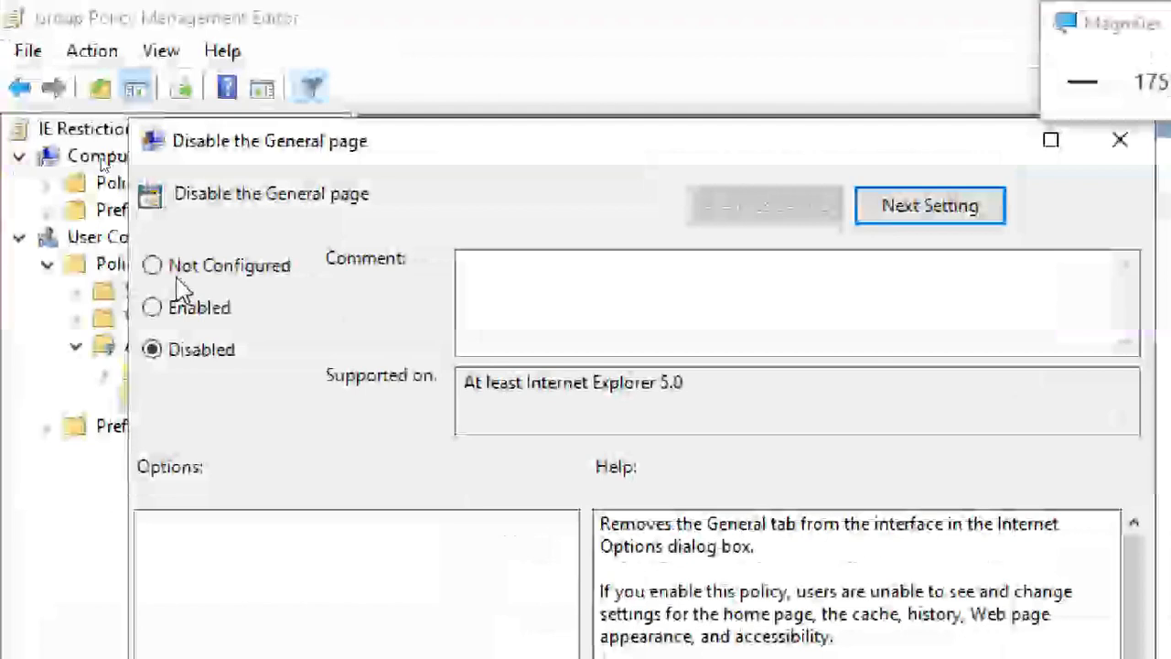
pyautogui.click(179, 269)
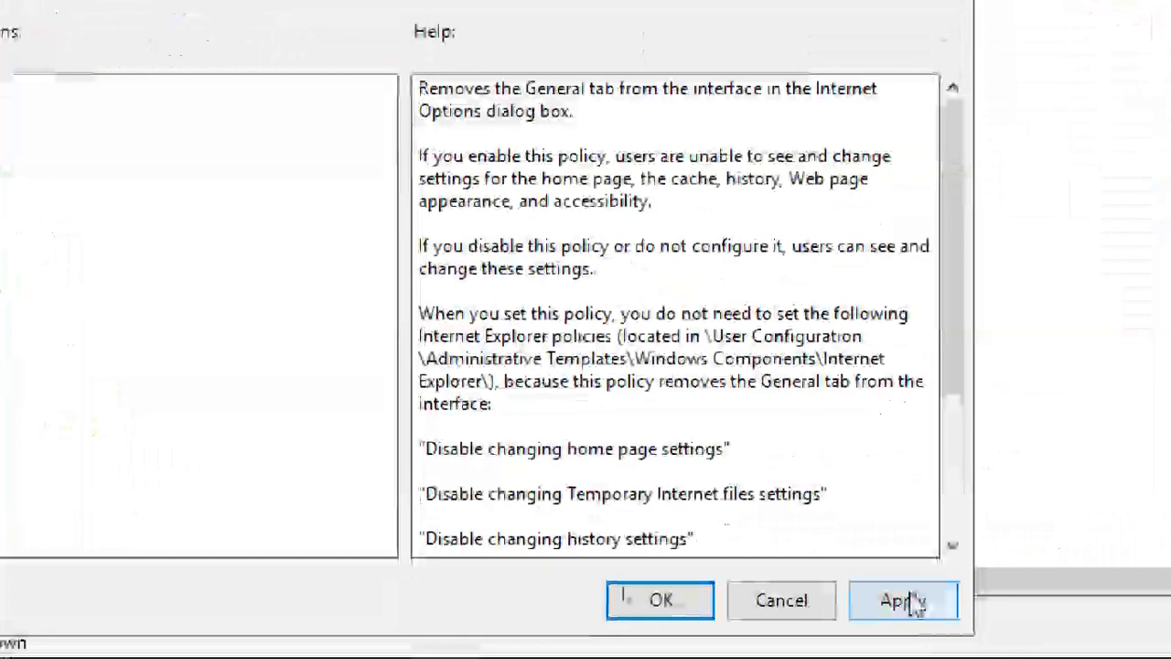
pyautogui.click(892, 604)
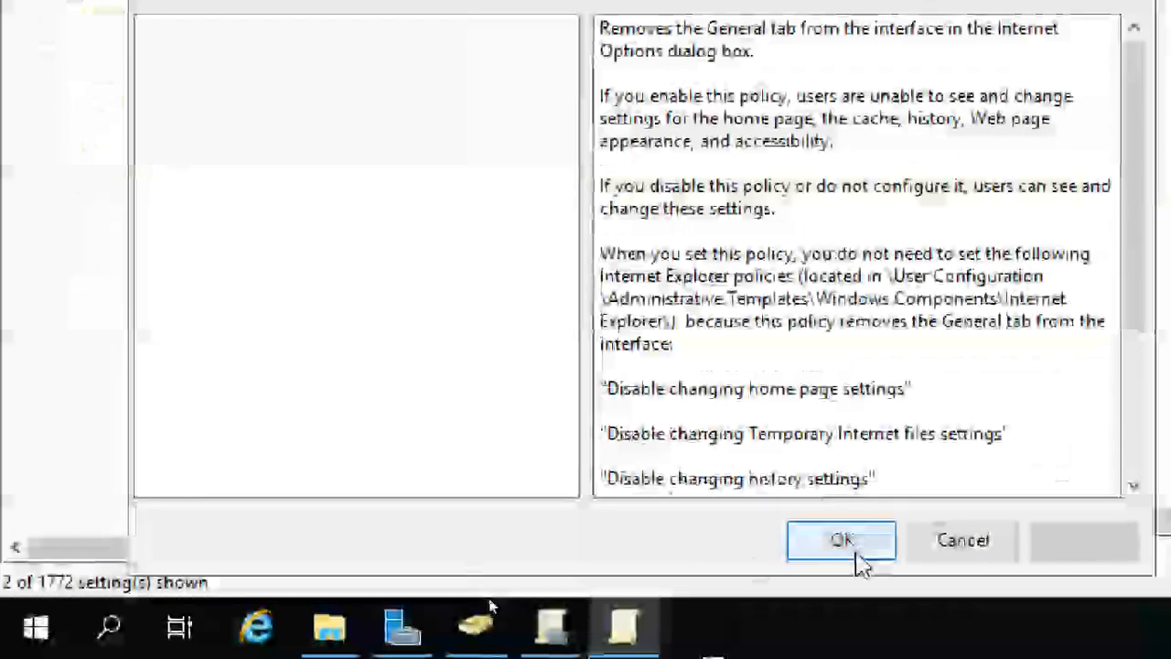
pyautogui.click(855, 553)
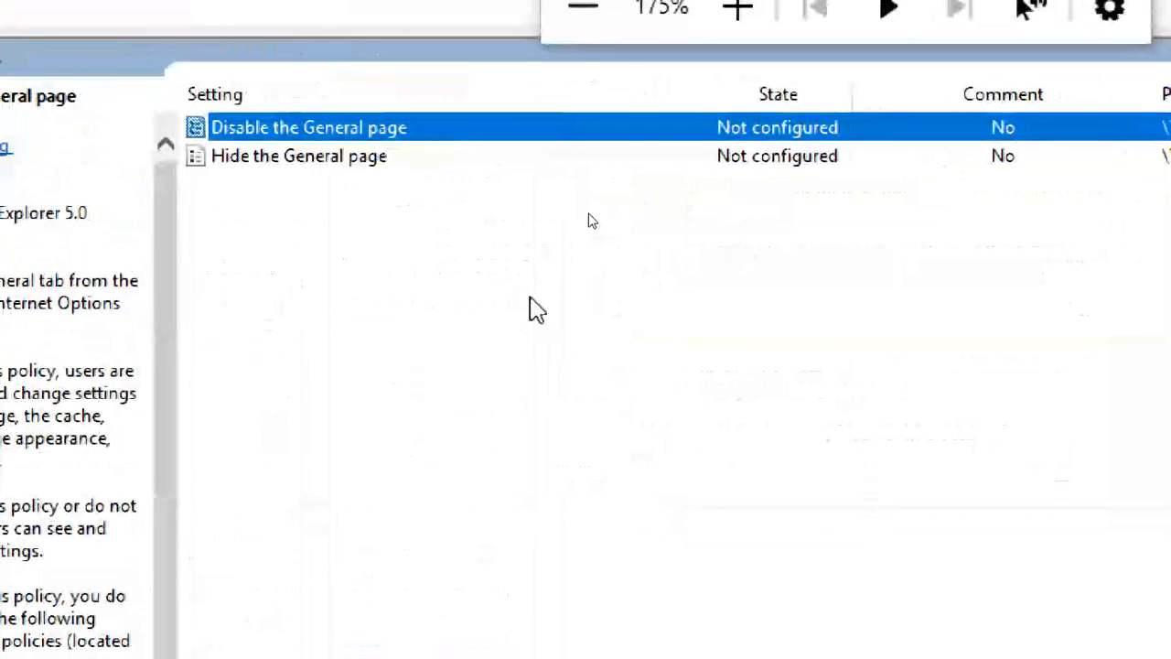
pyautogui.click(423, 239)
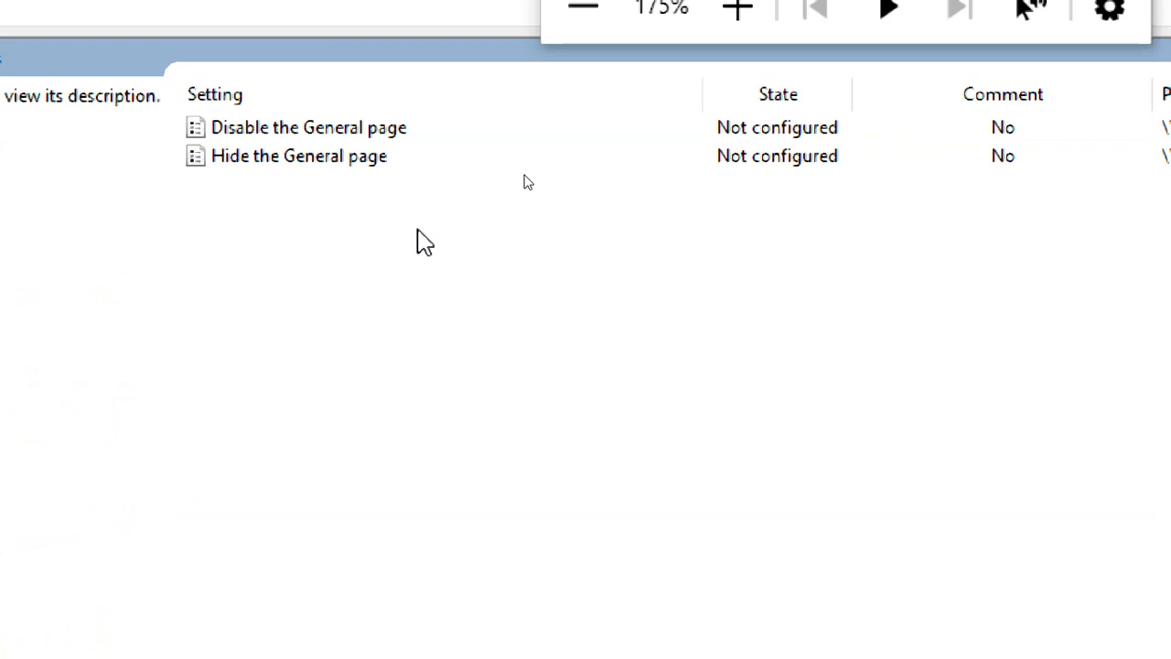
pyautogui.click(480, 126)
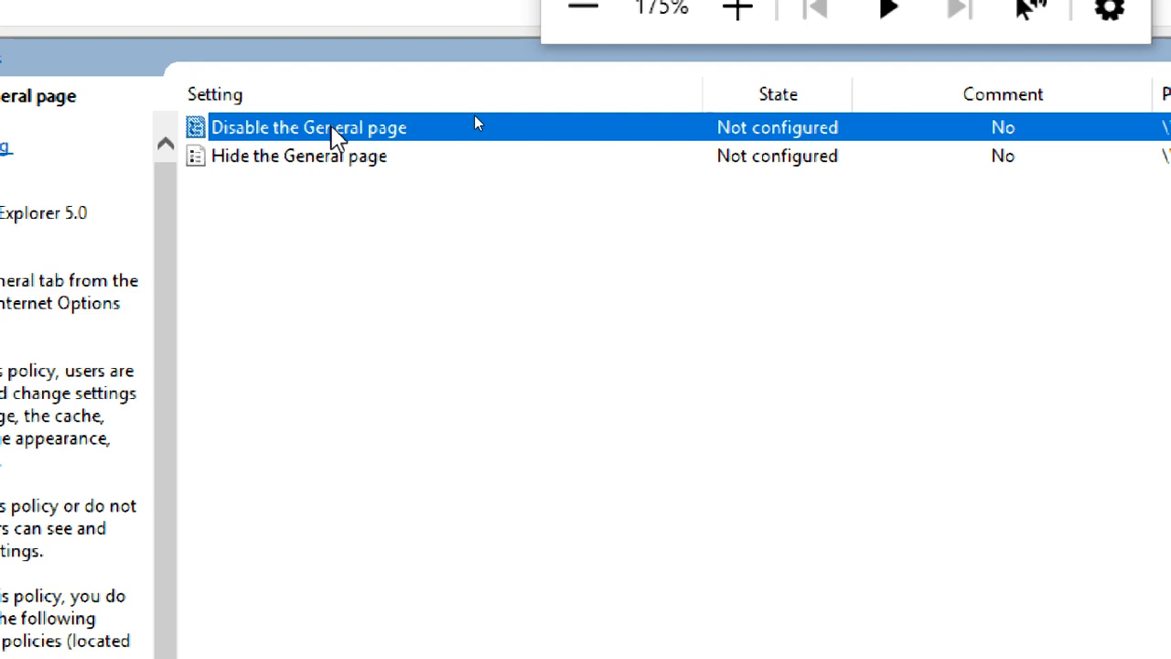
# Try Enabled and Disabled on Disable the General page, then close it without saving.
pyautogui.doubleClick(333, 128)
pyautogui.click(247, 277)
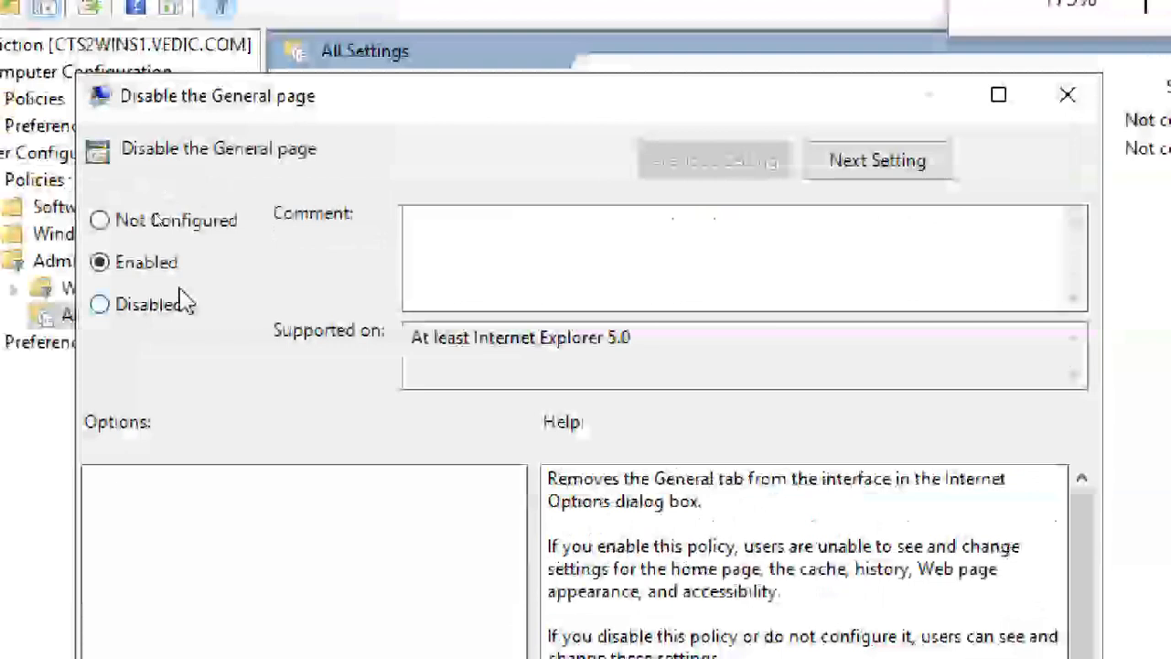
pyautogui.click(174, 311)
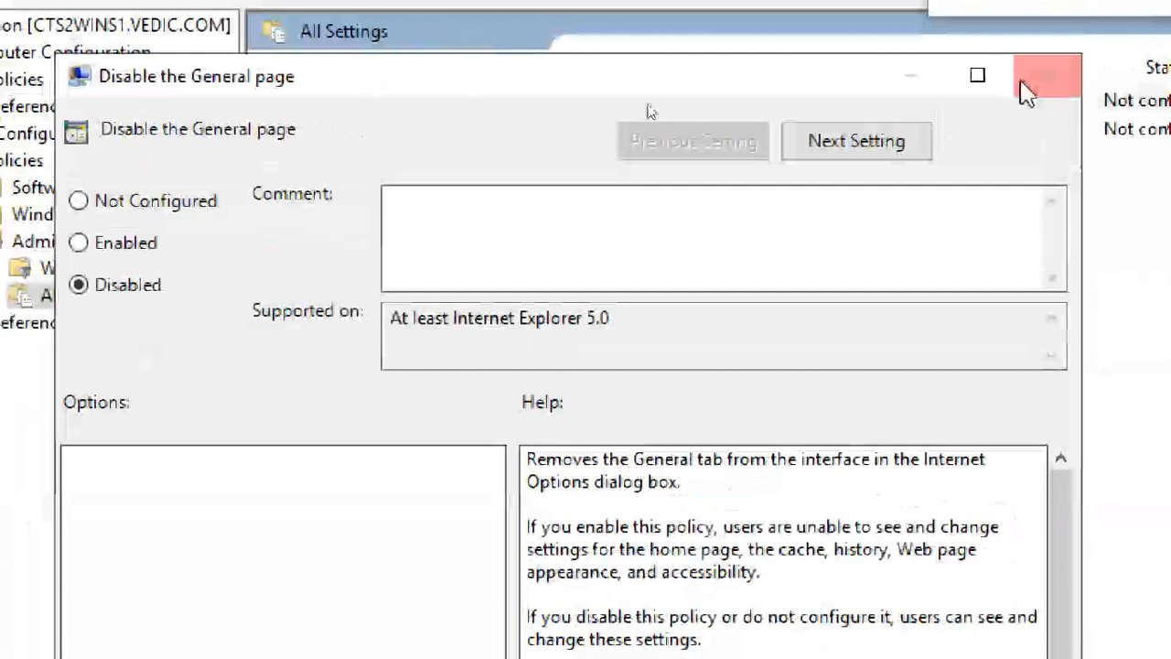
pyautogui.click(1019, 91)
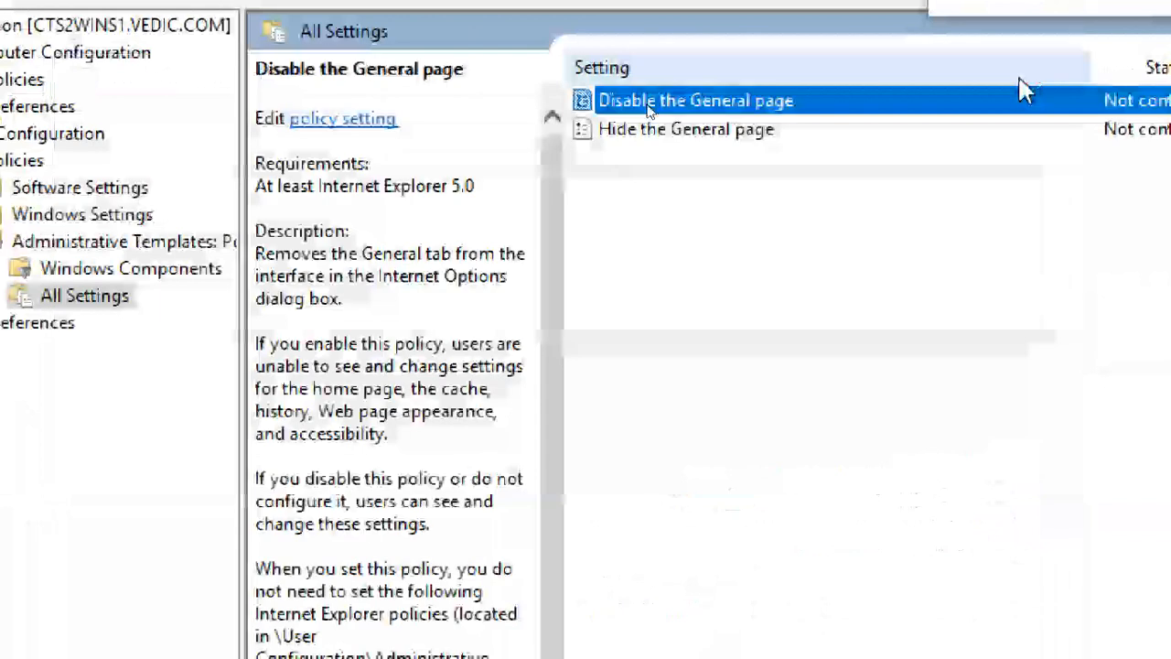
pyautogui.click(662, 231)
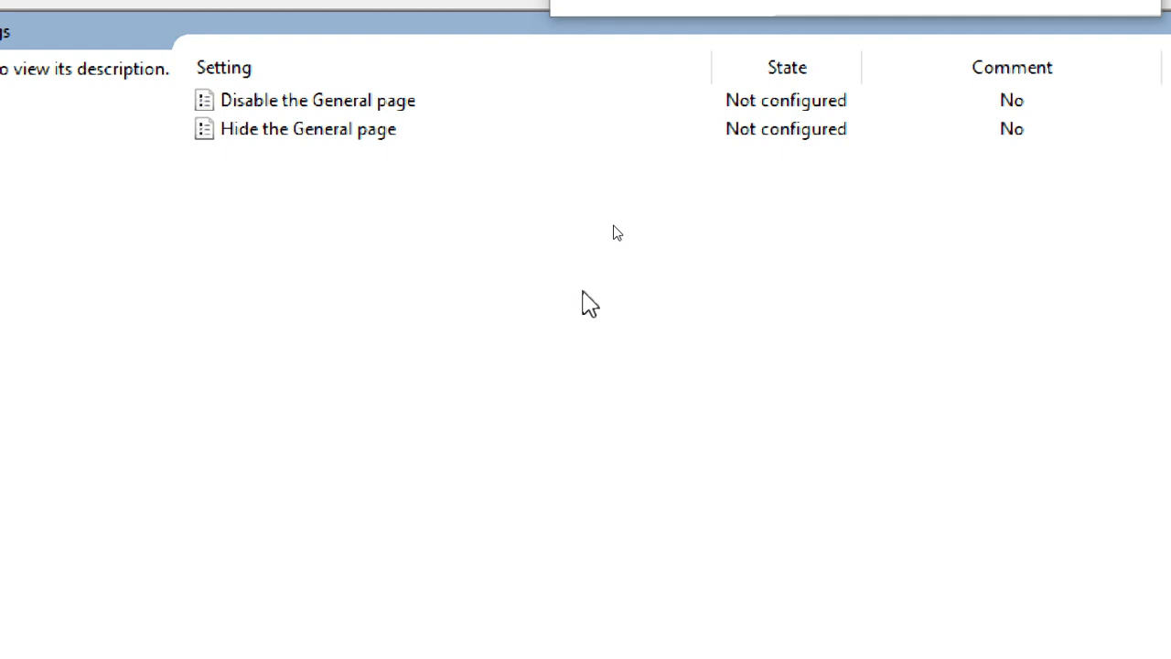
# Reopen Disable the General page and apply it as Enabled.
pyautogui.doubleClick(411, 108)
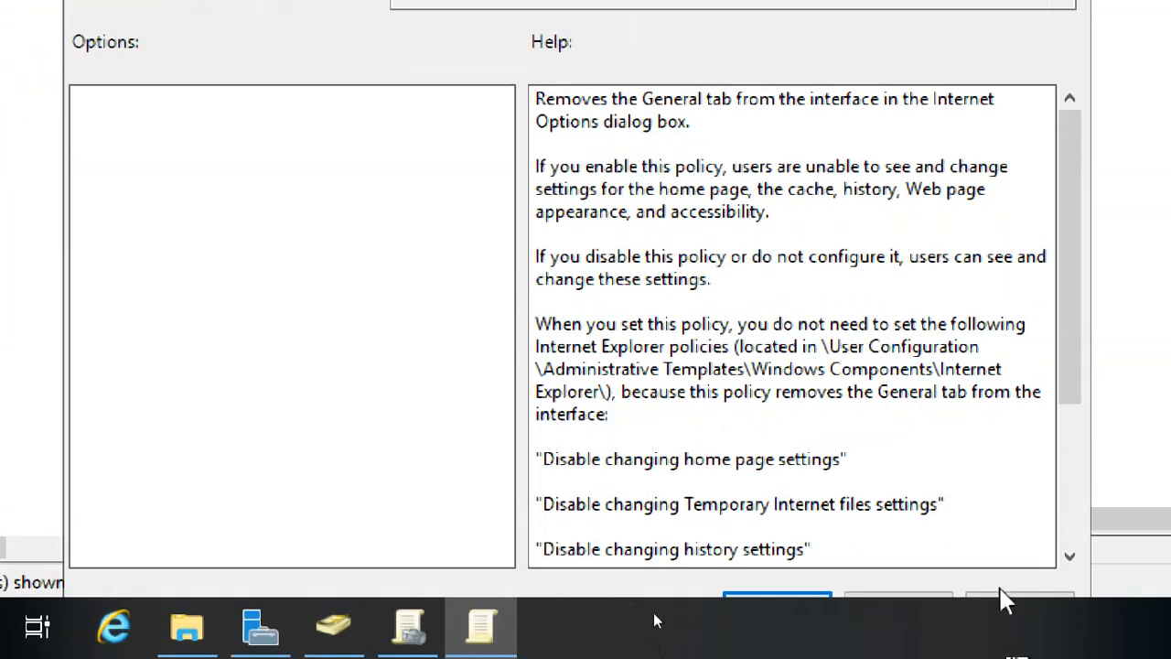
pyautogui.moveTo(1071, 275); pyautogui.dragTo(1109, 488)
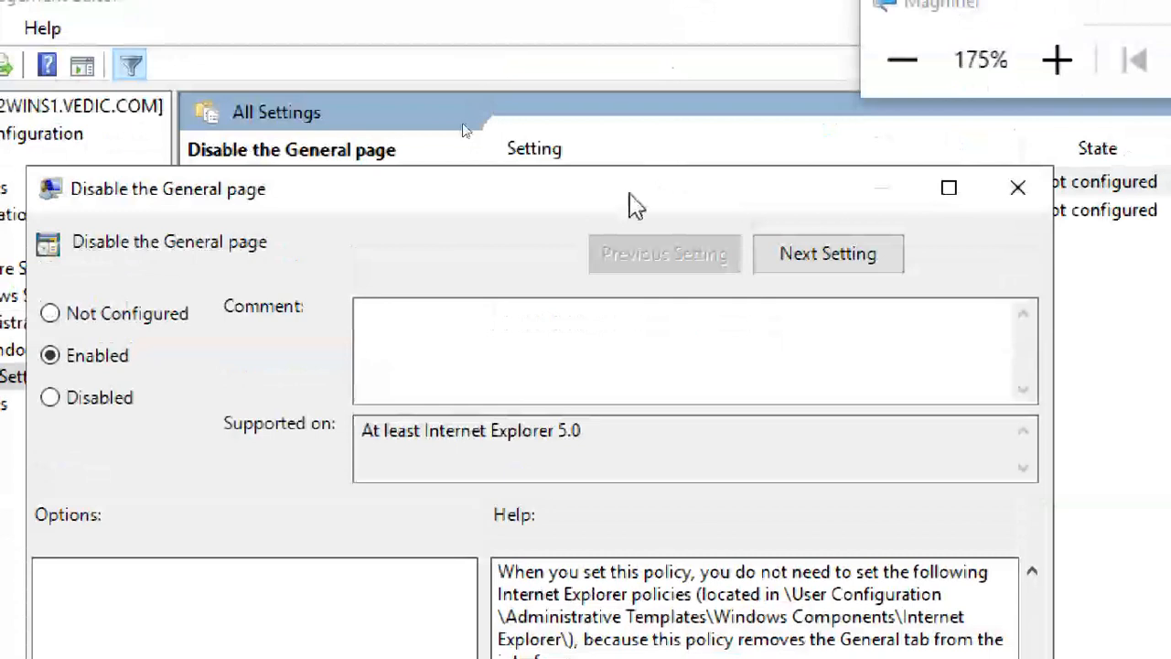
pyautogui.moveTo(614, 204); pyautogui.dragTo(623, 75)
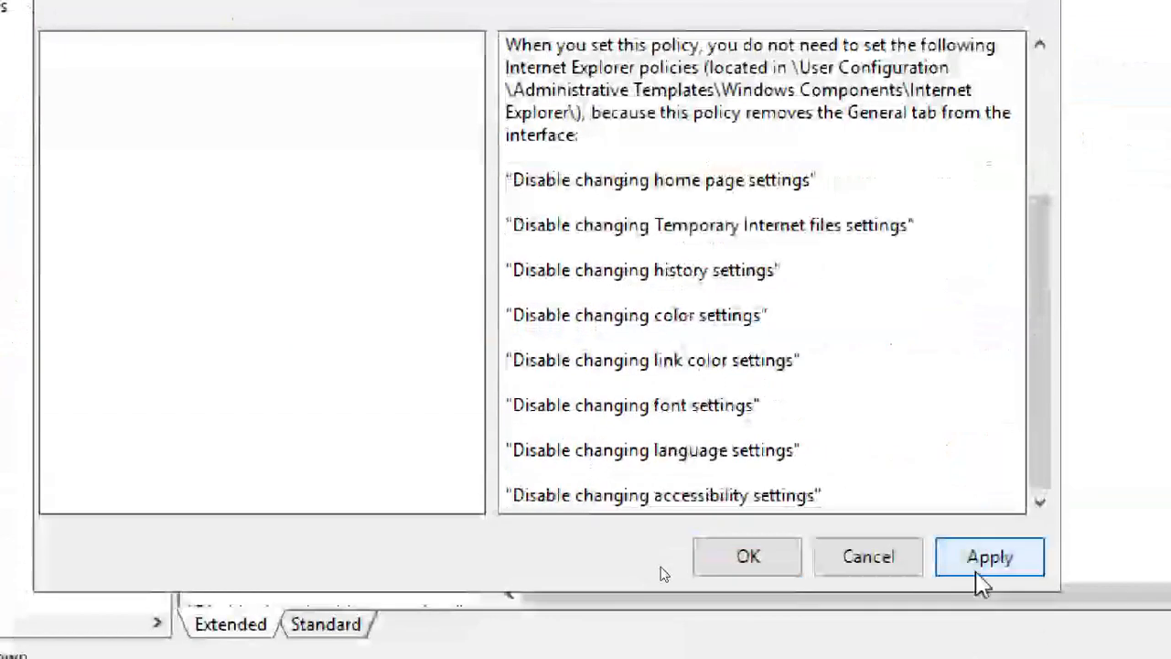
pyautogui.click(956, 560)
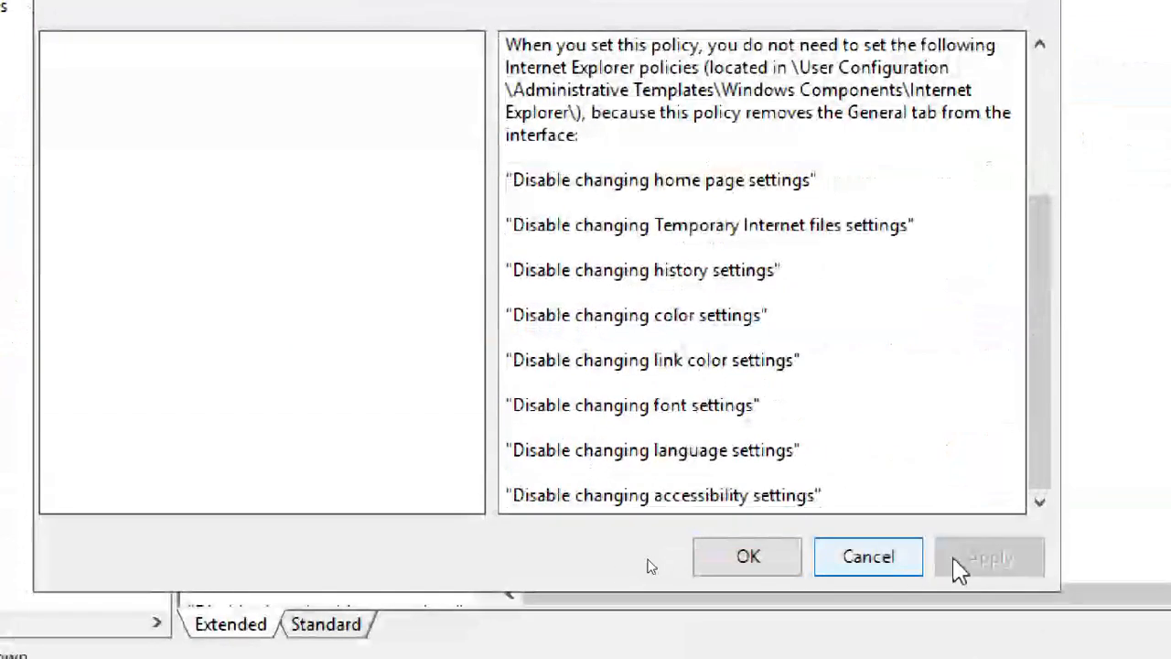
pyautogui.click(737, 562)
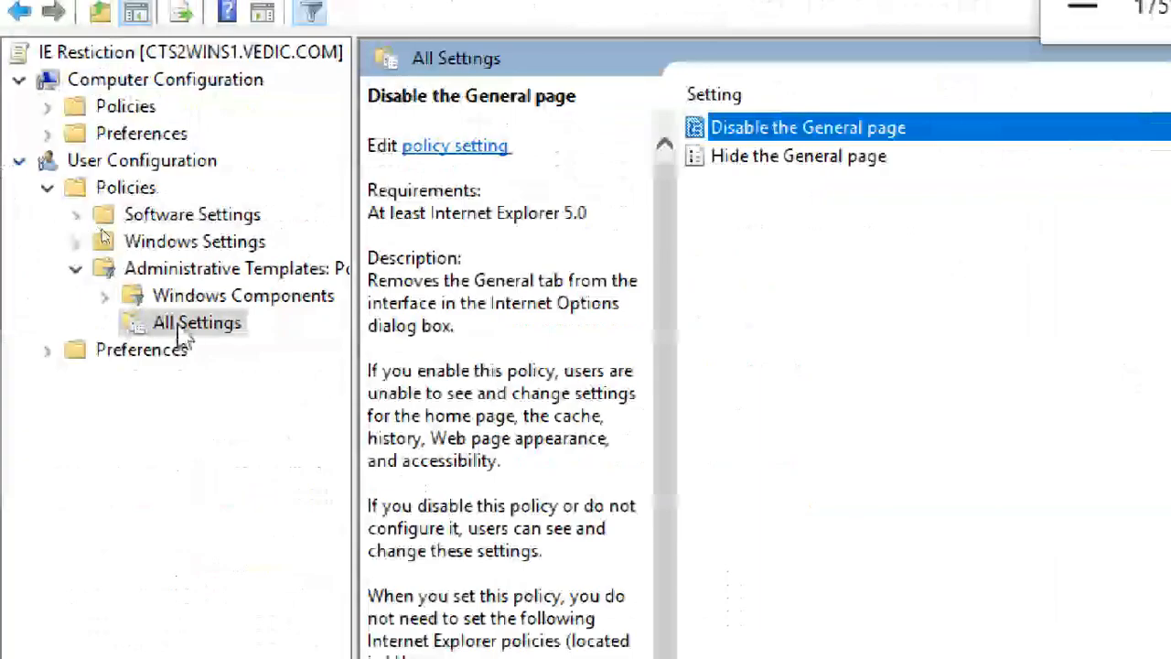
pyautogui.click(101, 160)
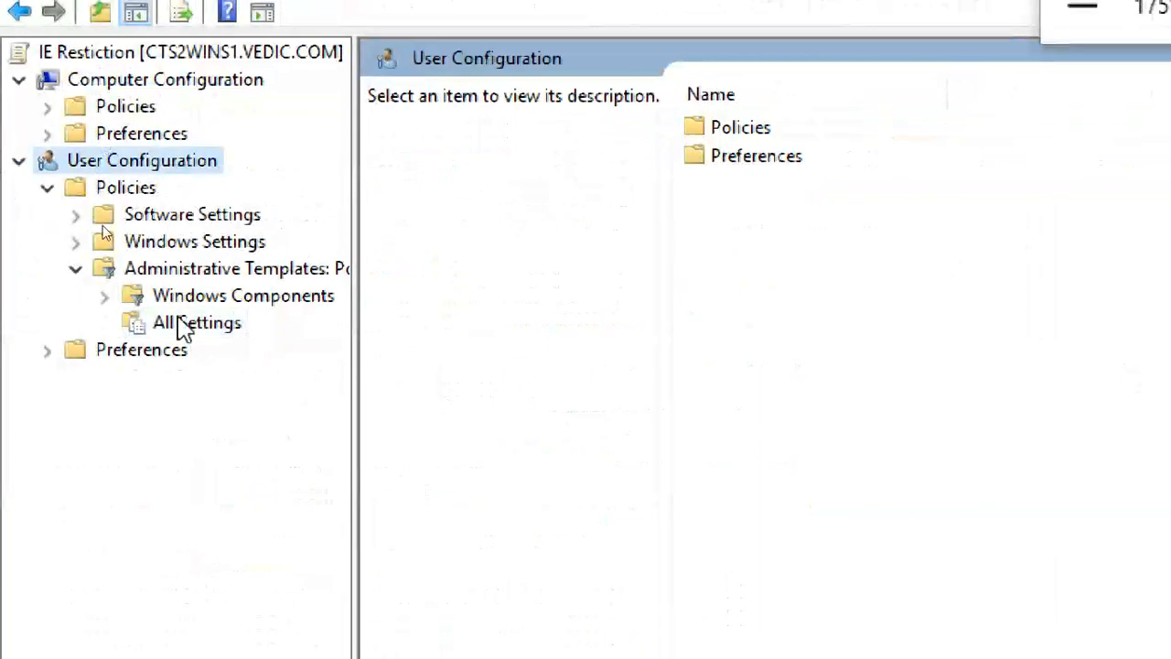
pyautogui.click(194, 269)
pyautogui.click(209, 331)
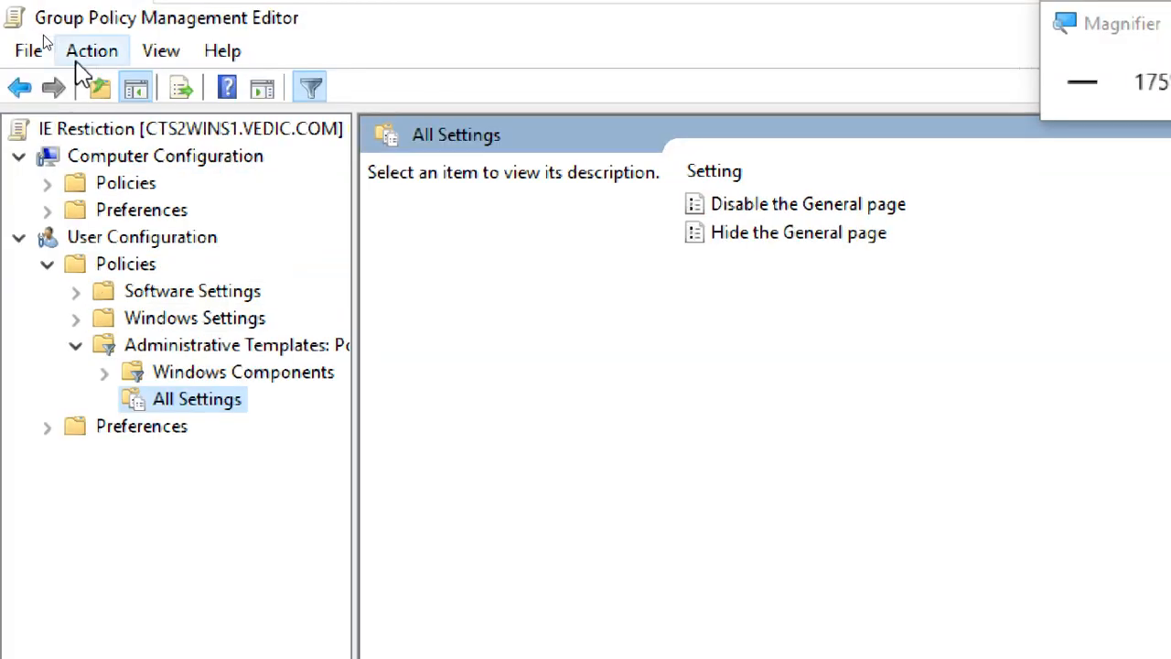
pyautogui.click(91, 51)
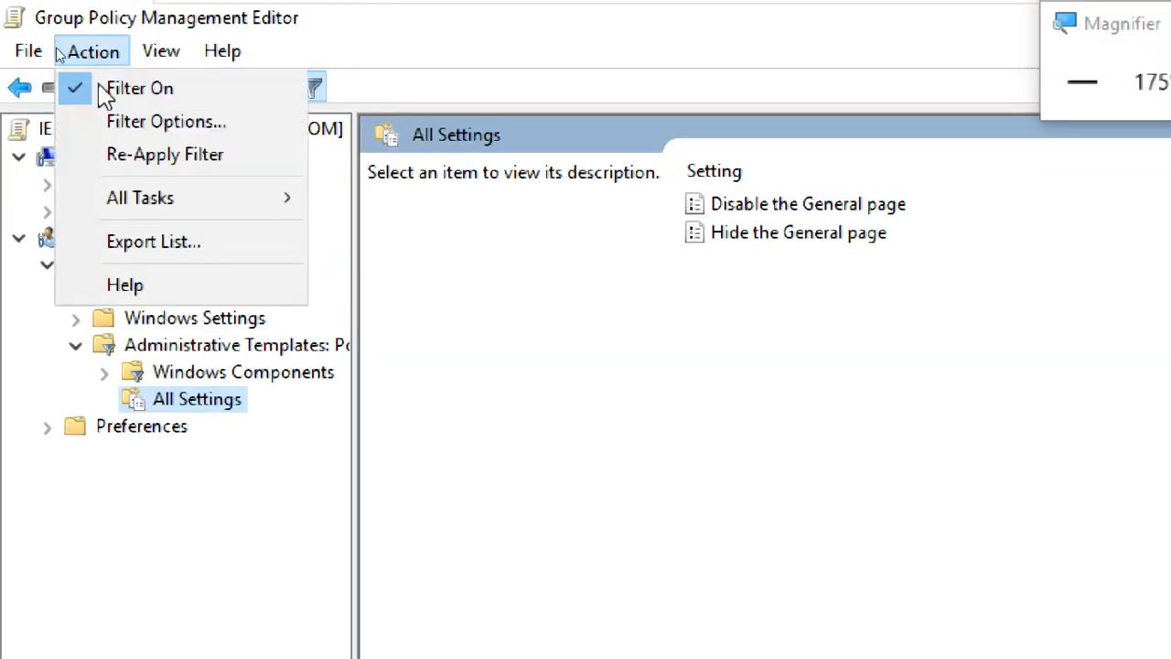
pyautogui.click(165, 122)
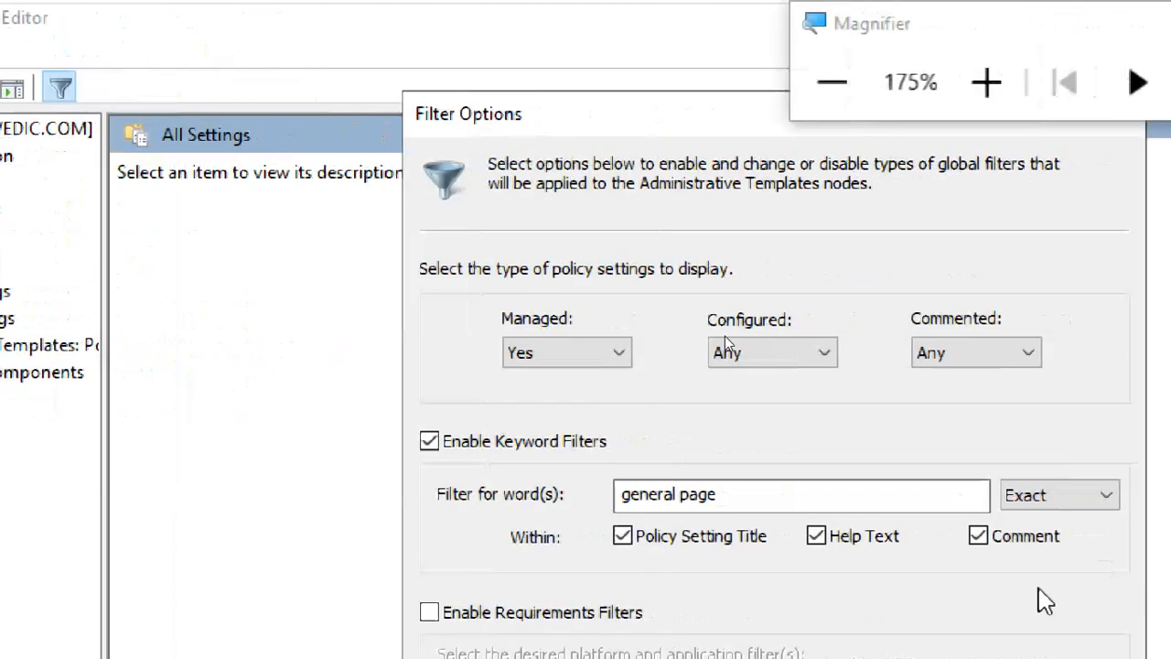
pyautogui.click(554, 453)
pyautogui.click(589, 458)
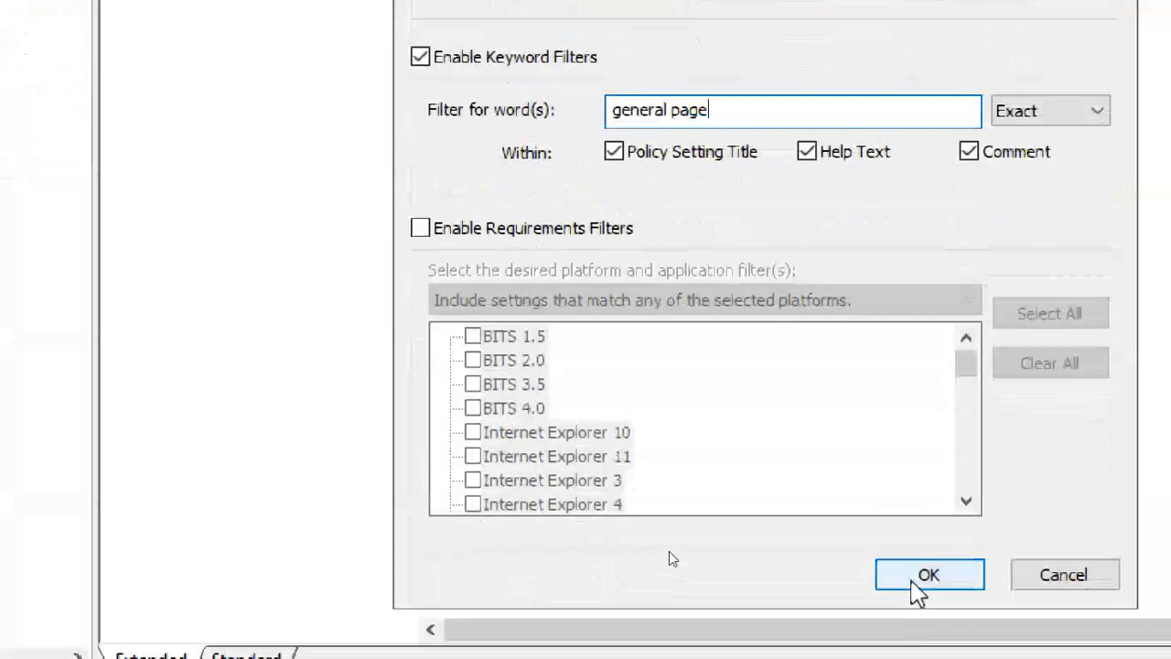
pyautogui.click(918, 587)
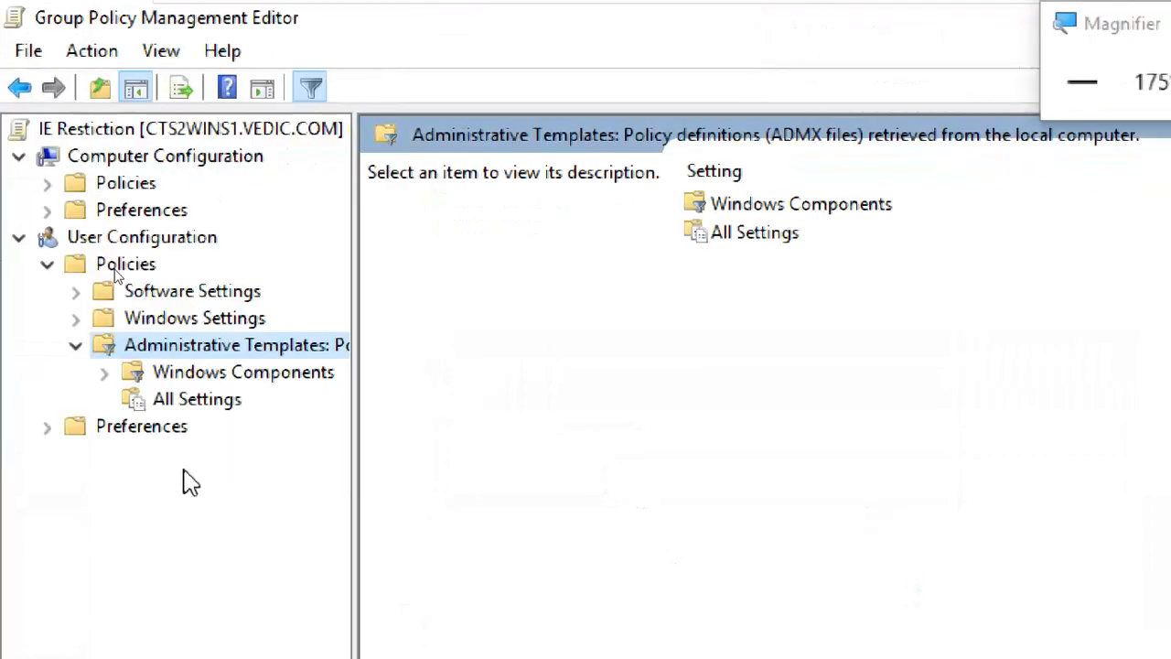
pyautogui.click(209, 406)
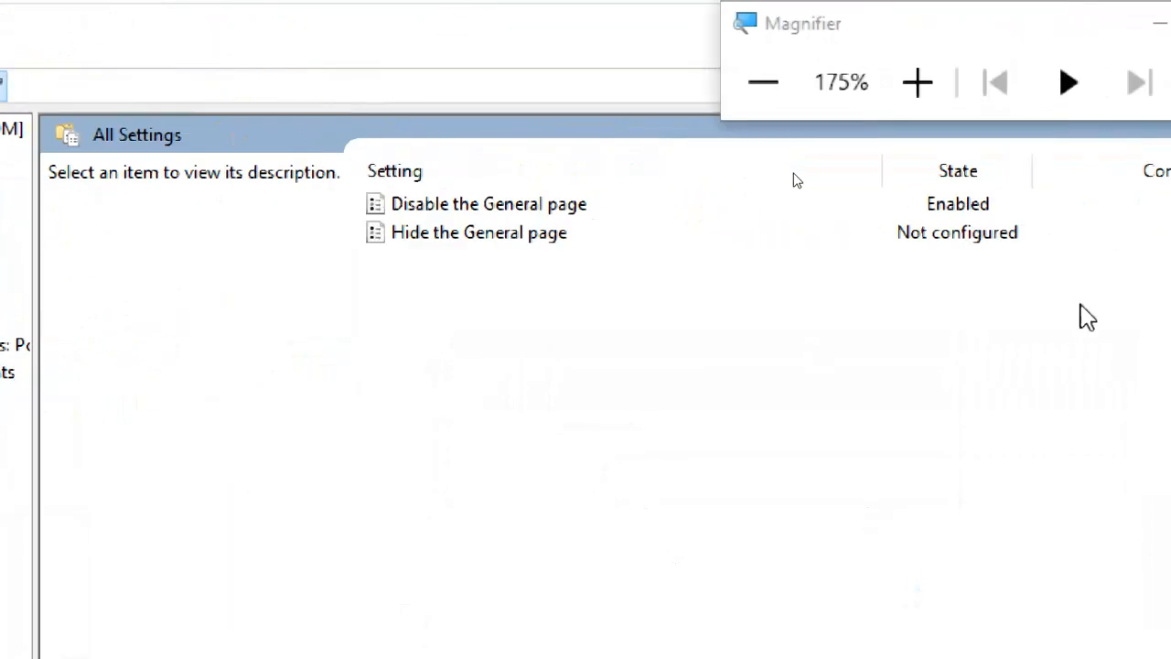
pyautogui.click(824, 206)
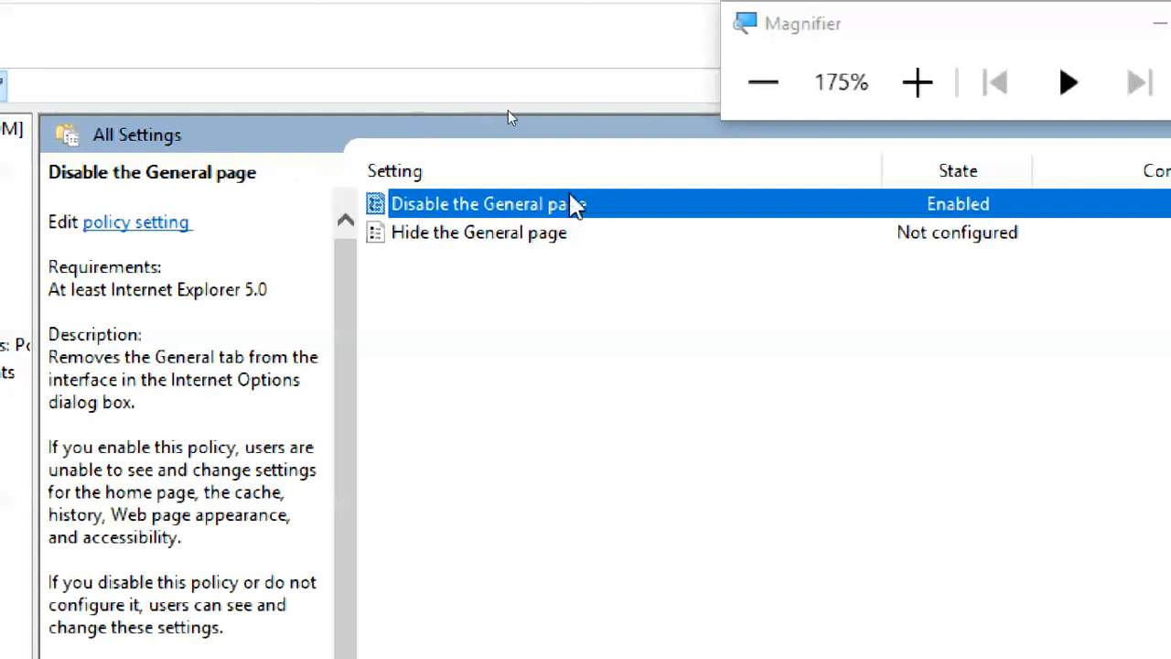
pyautogui.doubleClick(591, 208)
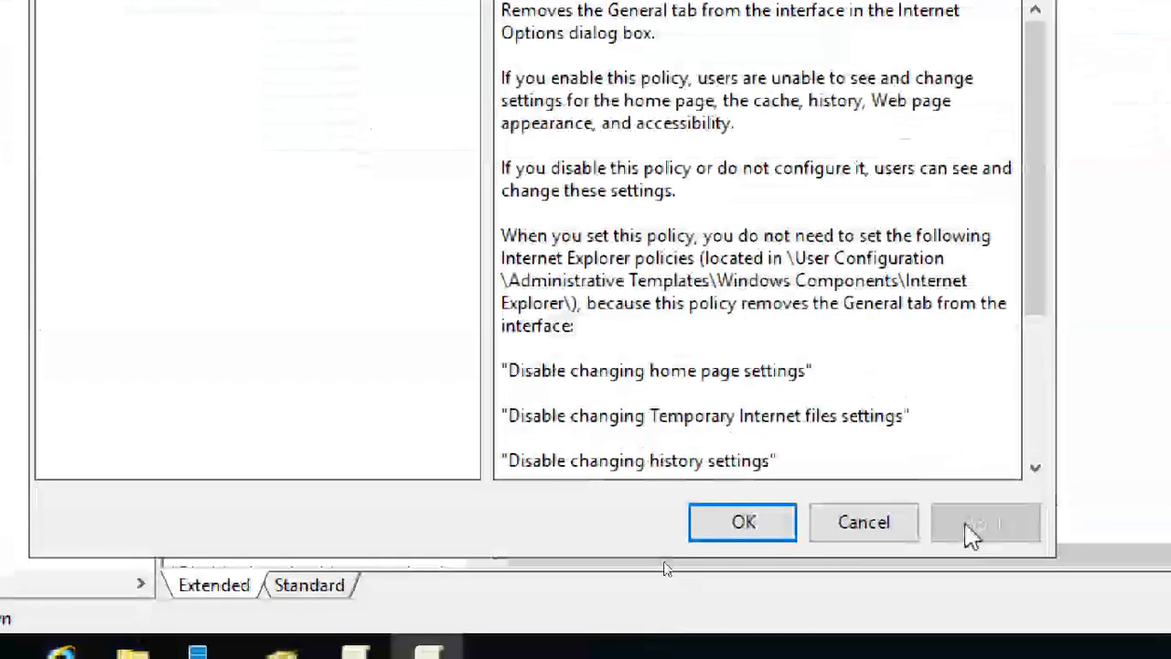
pyautogui.click(744, 522)
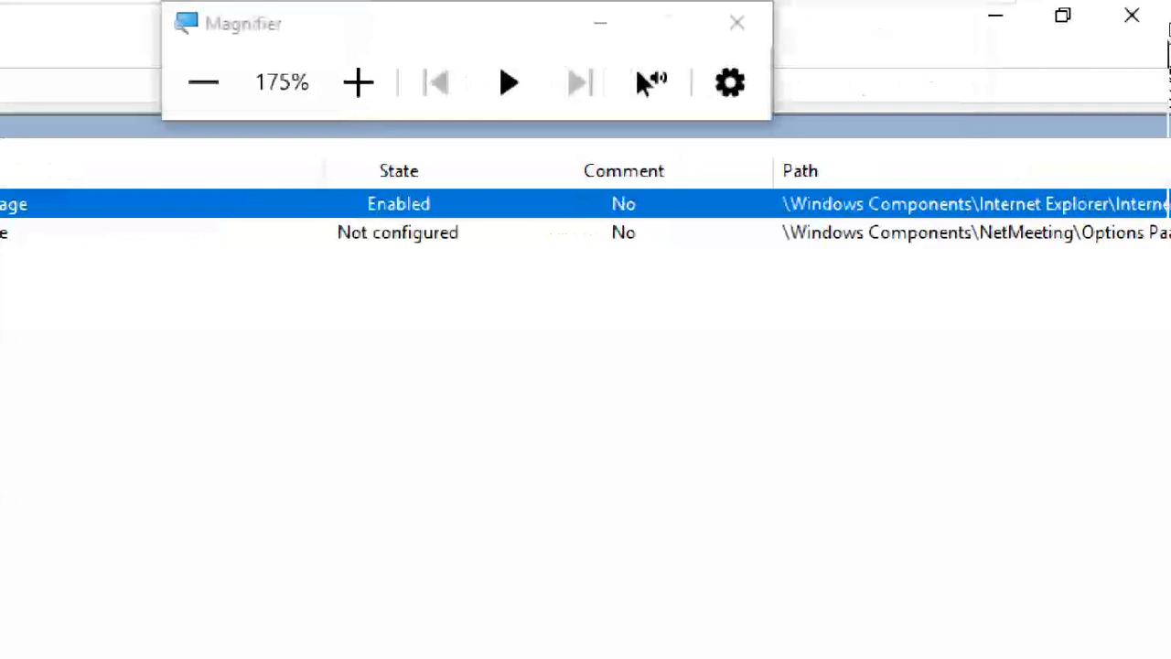
# Close the editor and request the IE Restiction Settings report, triggering the IE security warning.
pyautogui.click(1148, 20)
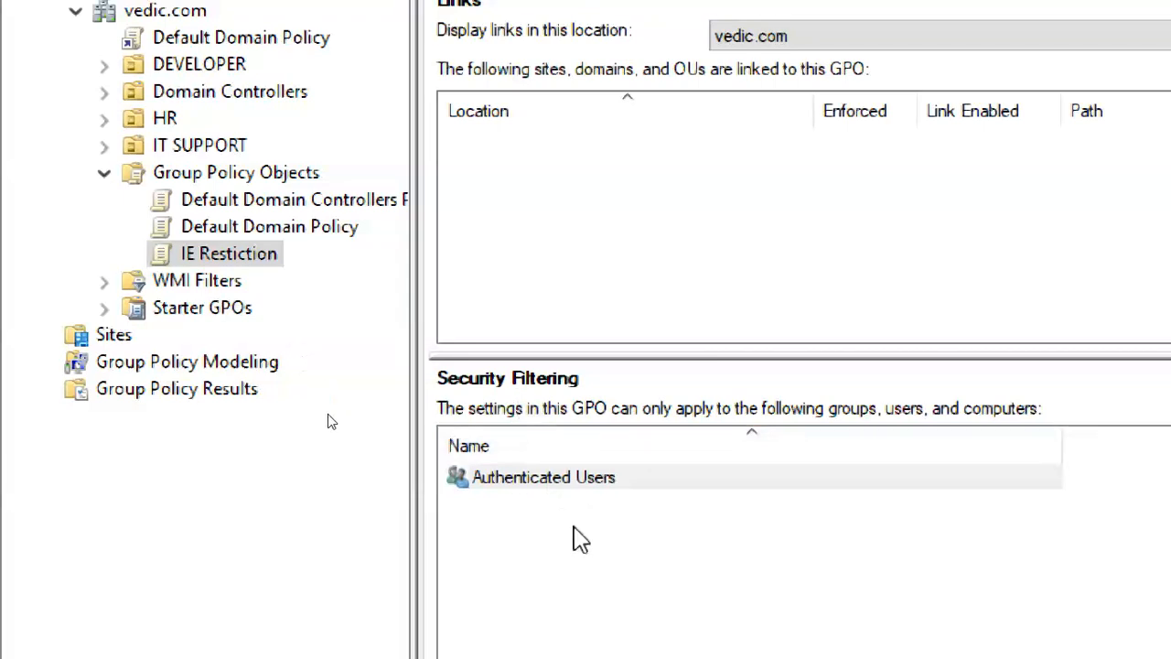
pyautogui.click(576, 538)
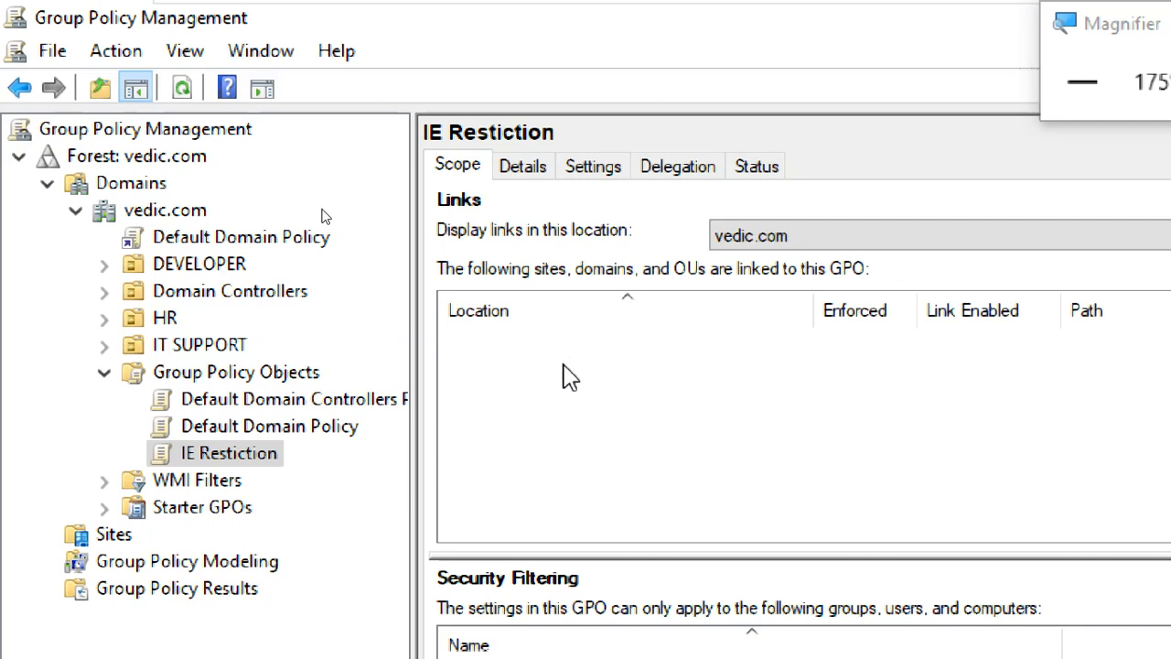
pyautogui.click(536, 168)
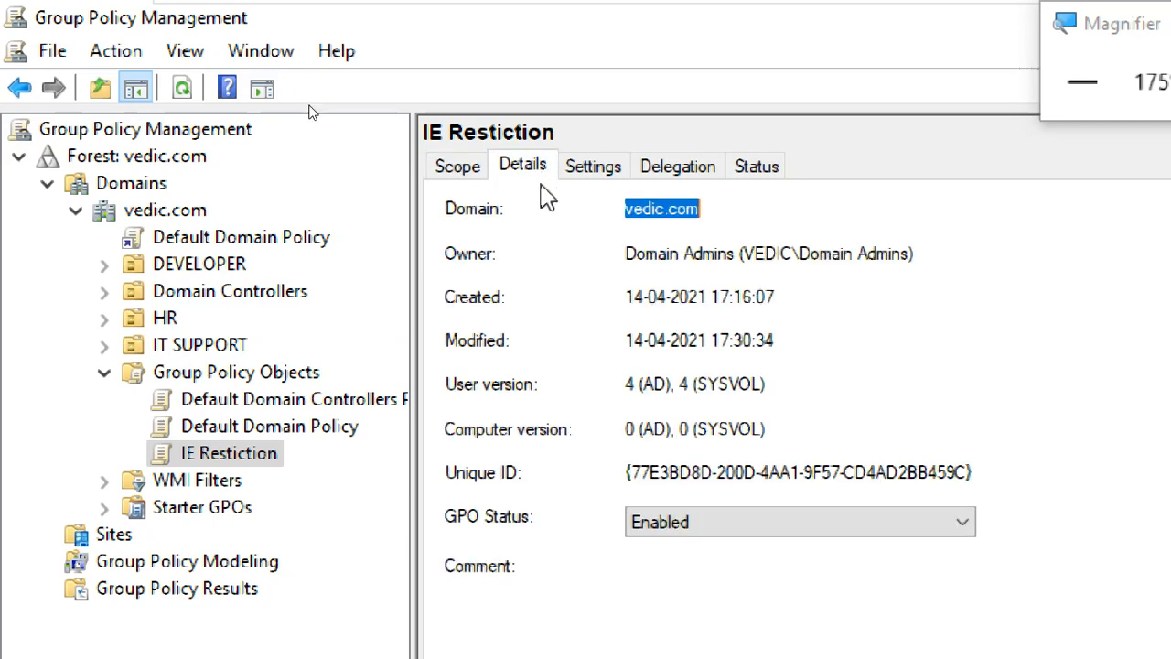
pyautogui.click(613, 172)
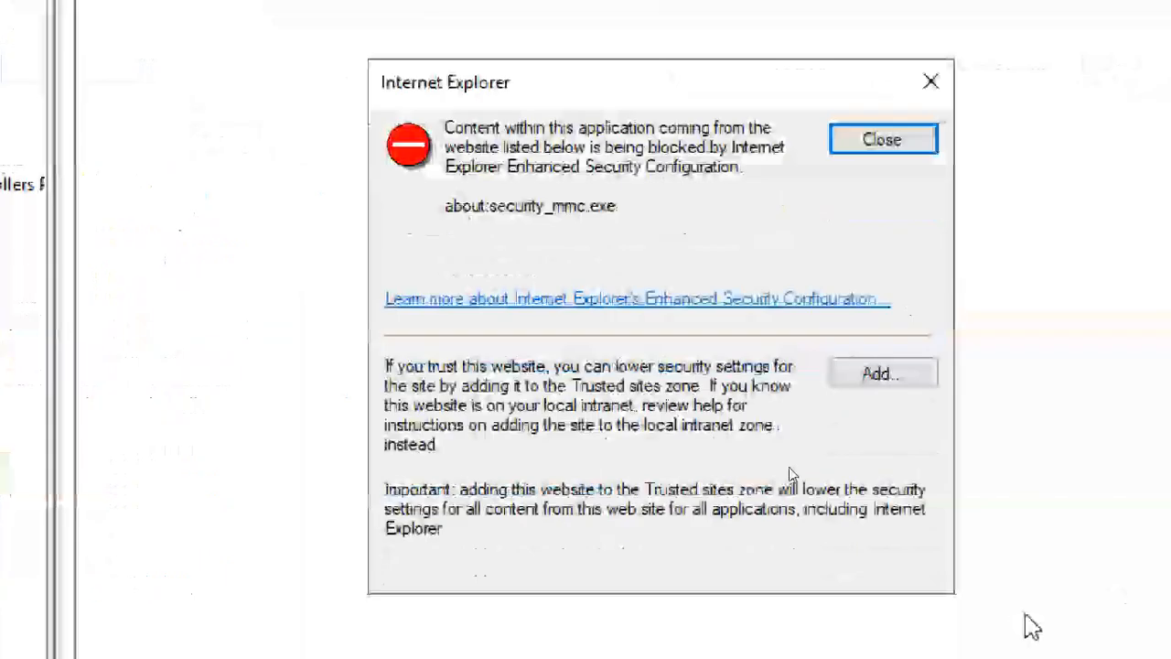
# Add about:security_mmc.exe to Trusted sites from the Internet Explorer block warning.
pyautogui.click(907, 374)
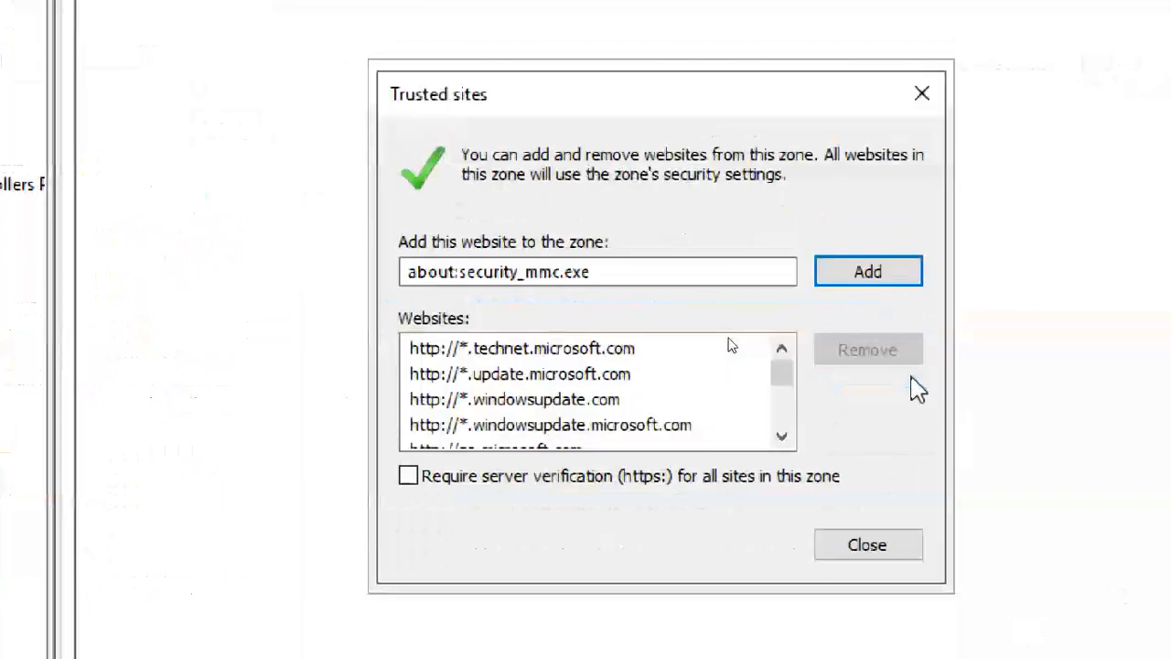
pyautogui.click(866, 275)
pyautogui.click(877, 547)
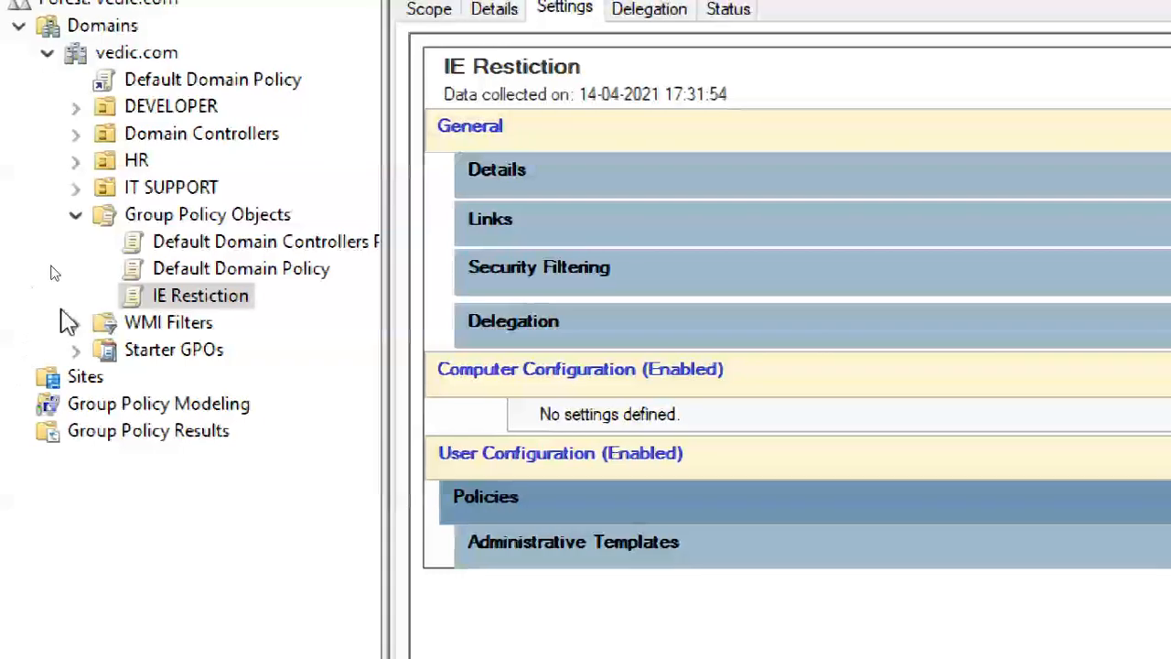
# Review the IE Restiction report's General details and the No settings defined note with all sections expanded.
pyautogui.click(193, 305)
pyautogui.click(570, 120)
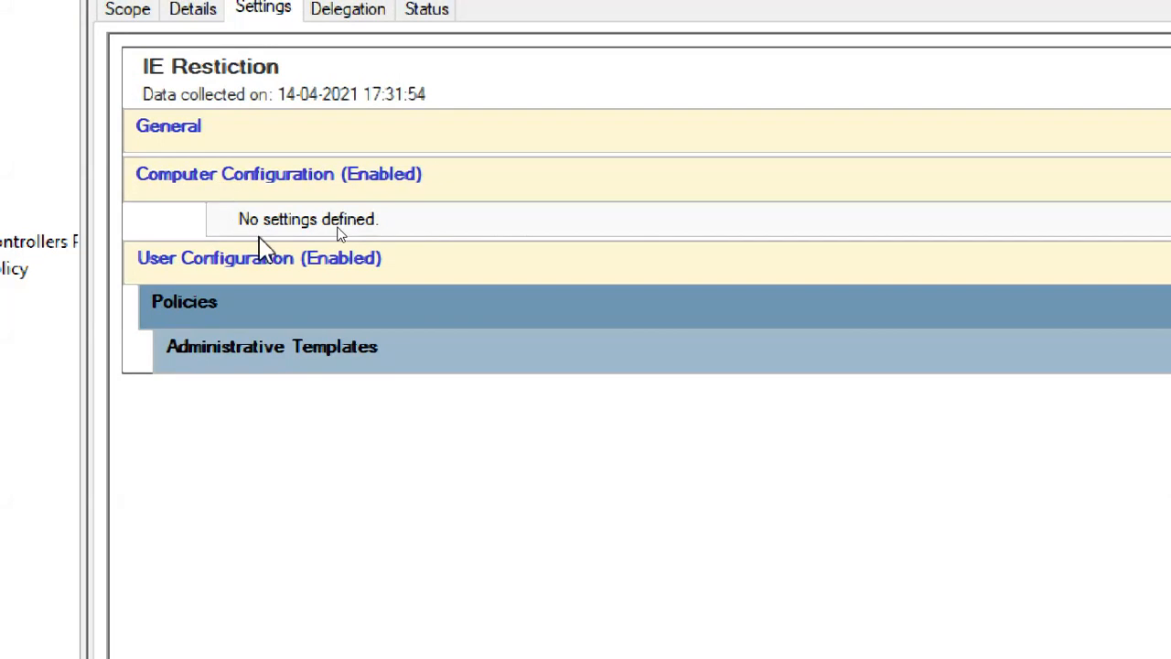
pyautogui.click(240, 138)
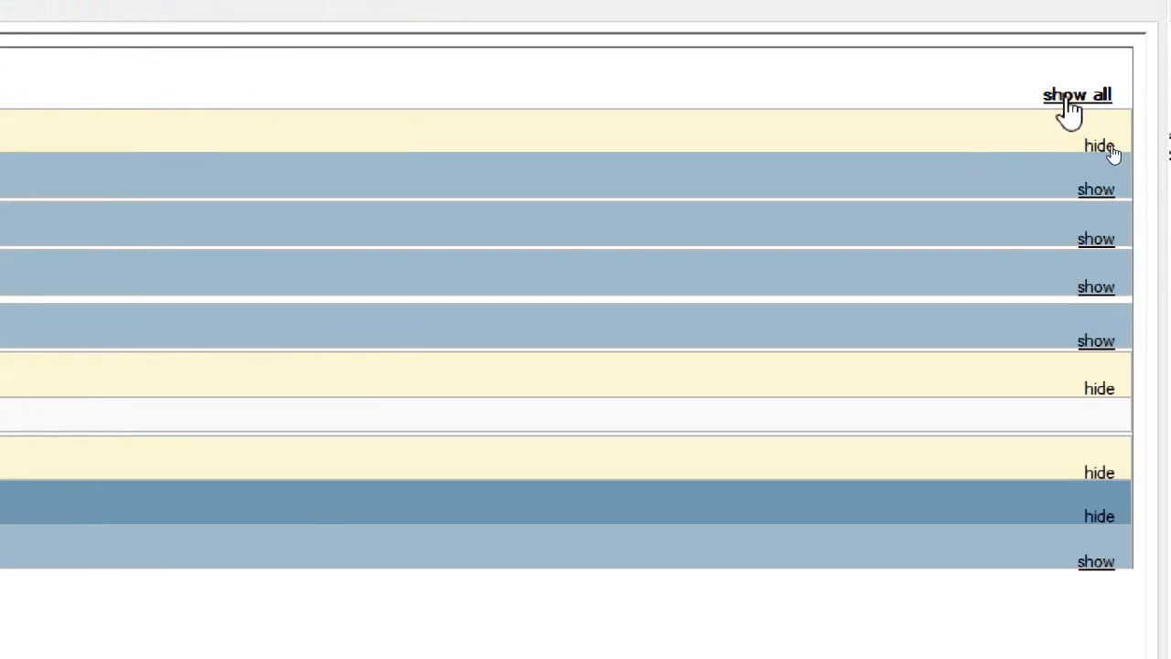
pyautogui.click(1068, 97)
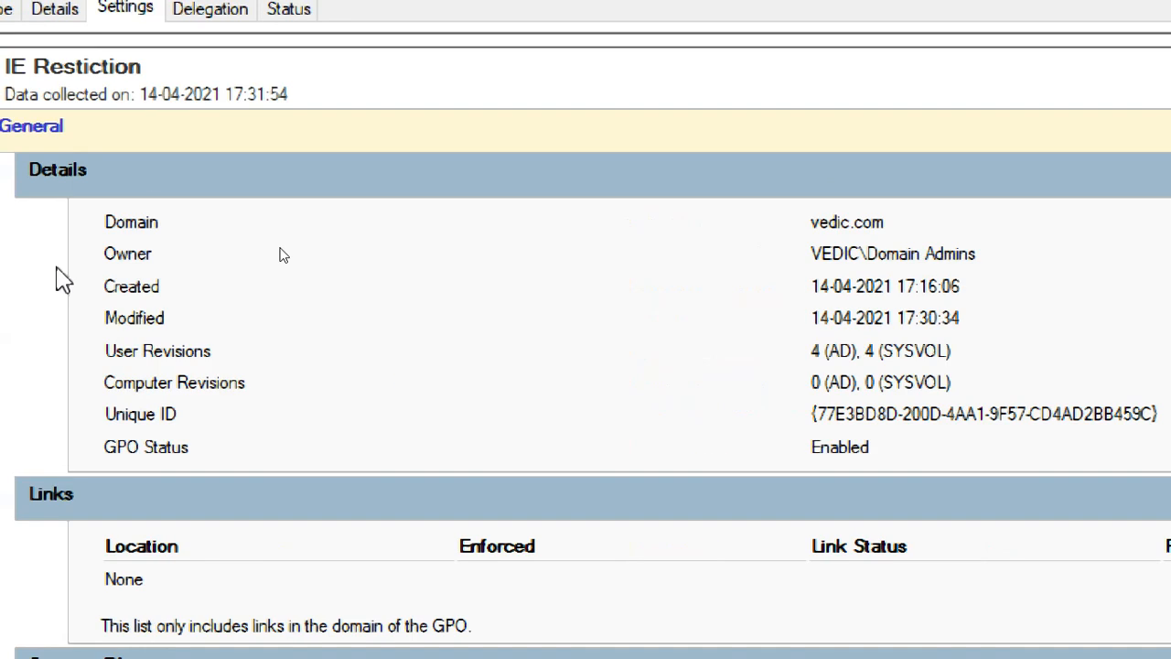
pyautogui.moveTo(1101, 414); pyautogui.dragTo(573, 263)
pyautogui.click(572, 259)
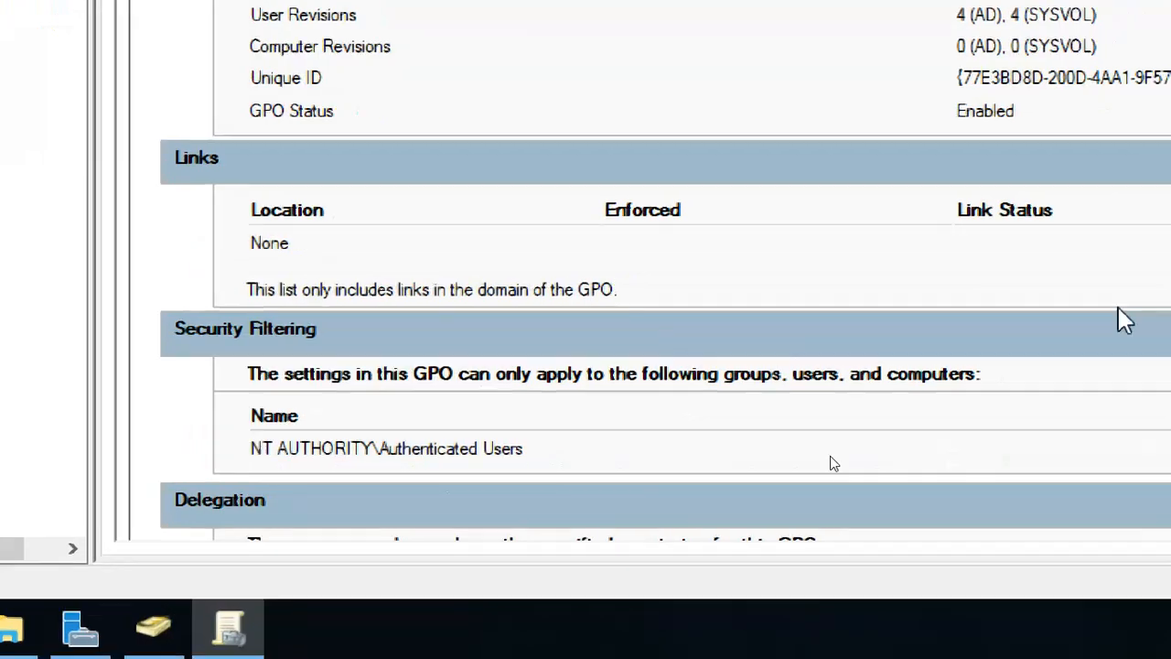
pyautogui.scroll(-8, 1007, 357)
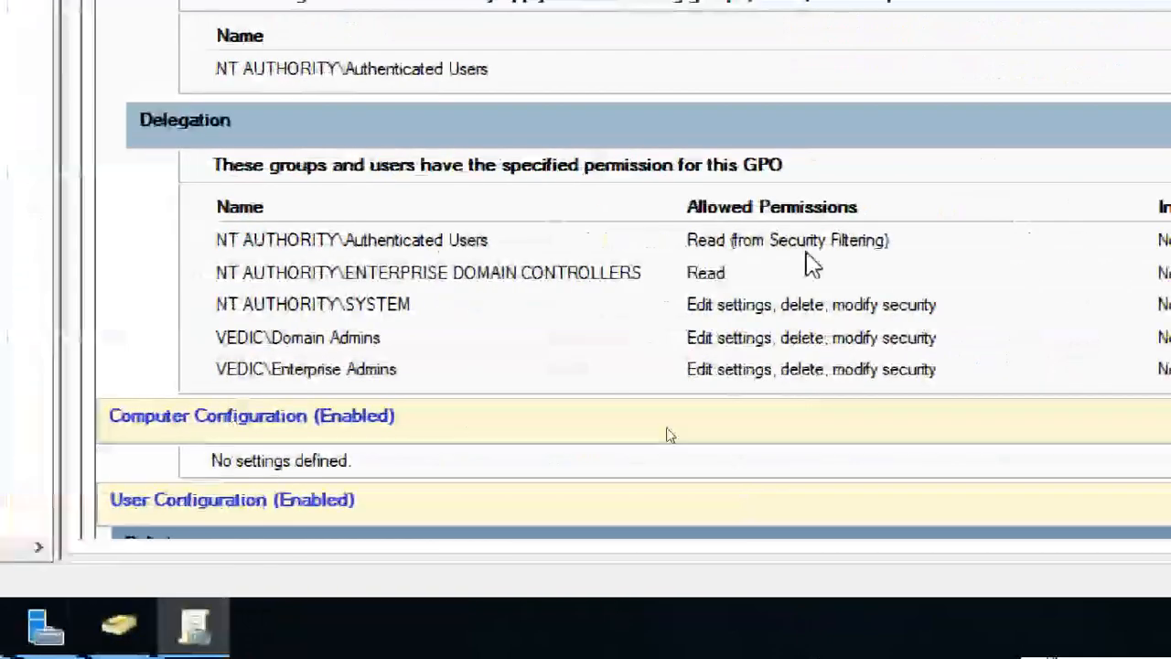
pyautogui.scroll(-3, 732, 304)
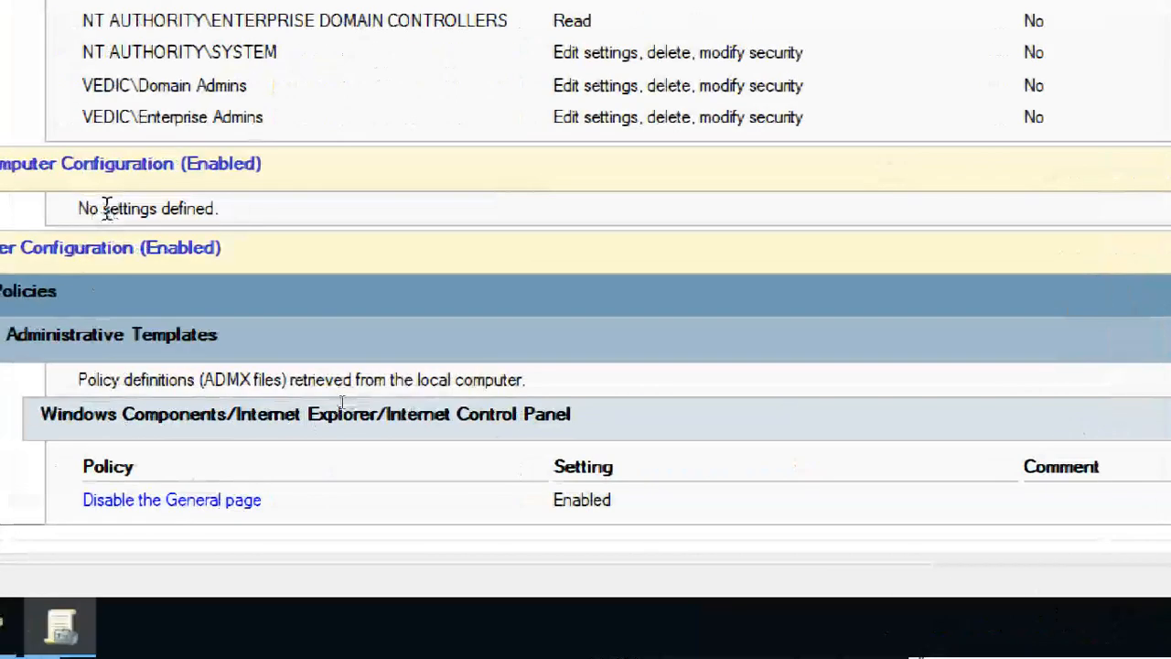
pyautogui.moveTo(230, 211); pyautogui.dragTo(35, 198)
pyautogui.click(164, 376)
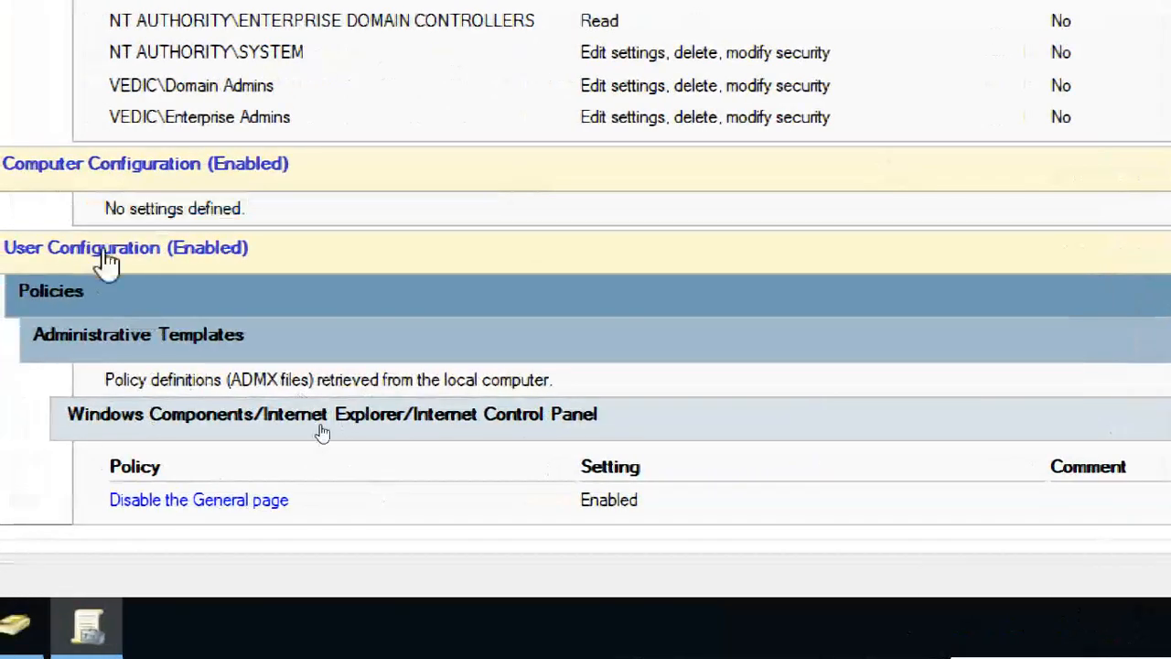
# Collapse the report, then expand User Configuration > Policies > Administrative Templates to Internet Control Panel.
pyautogui.click(95, 256)
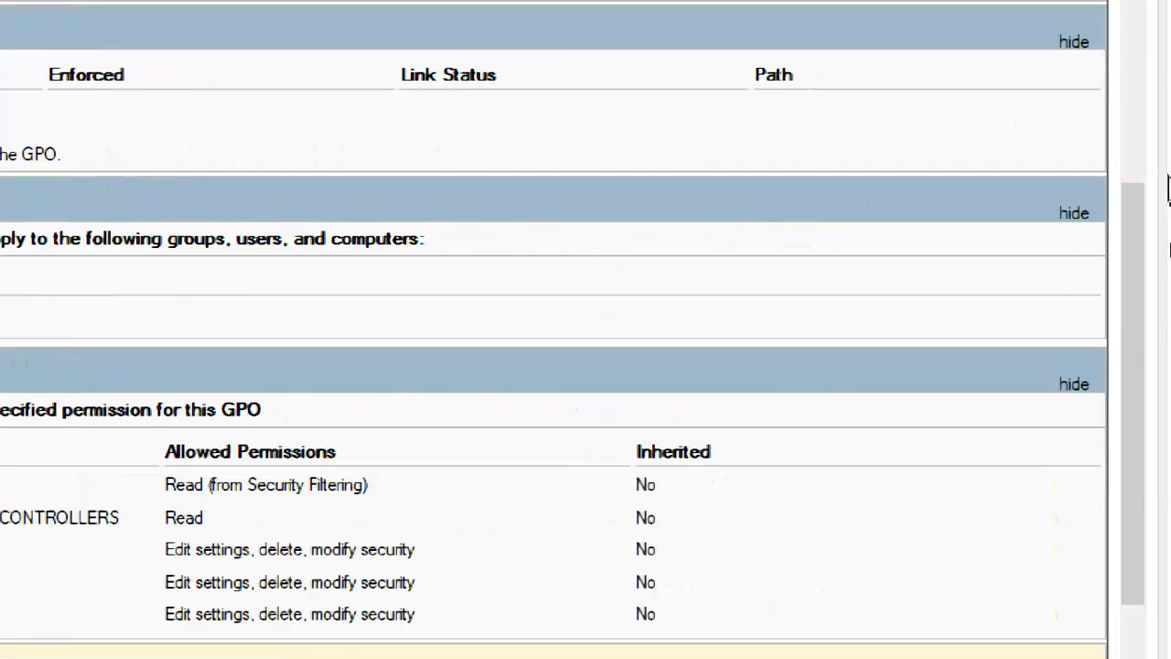
pyautogui.click(1076, 58)
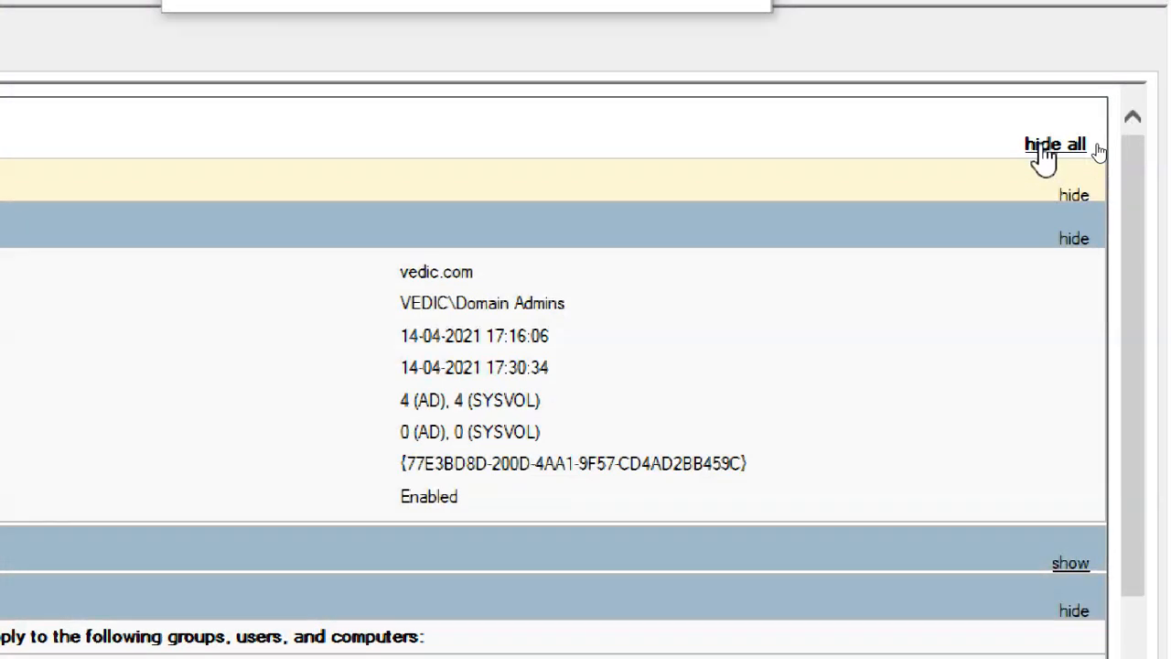
pyautogui.click(1041, 148)
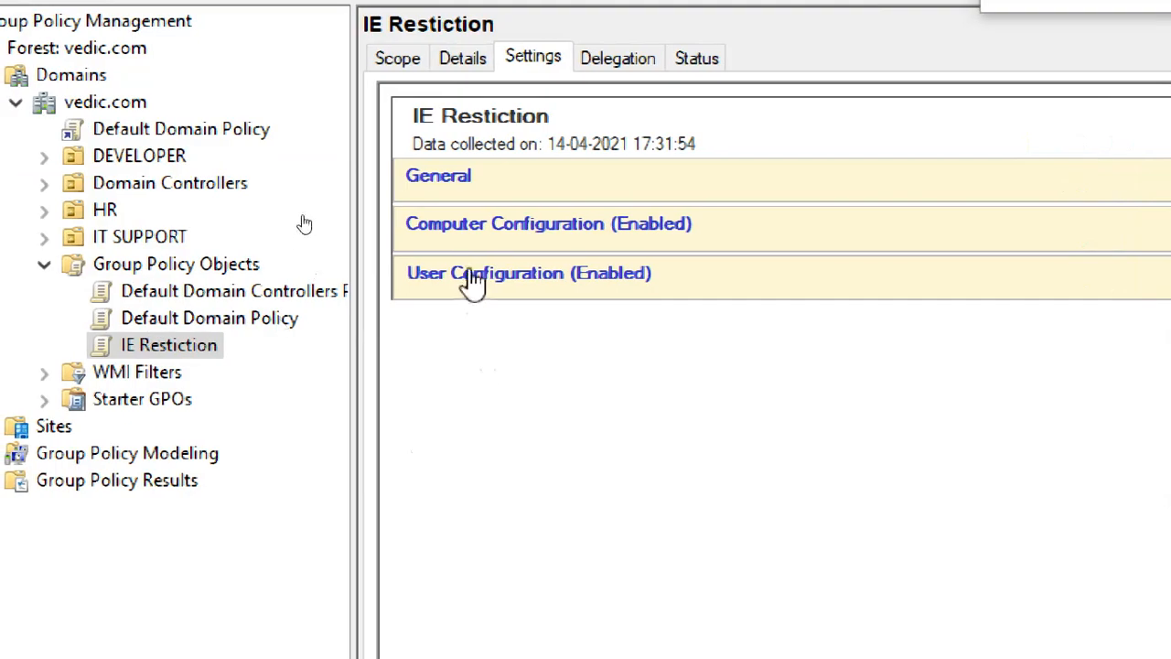
pyautogui.click(471, 278)
pyautogui.click(677, 331)
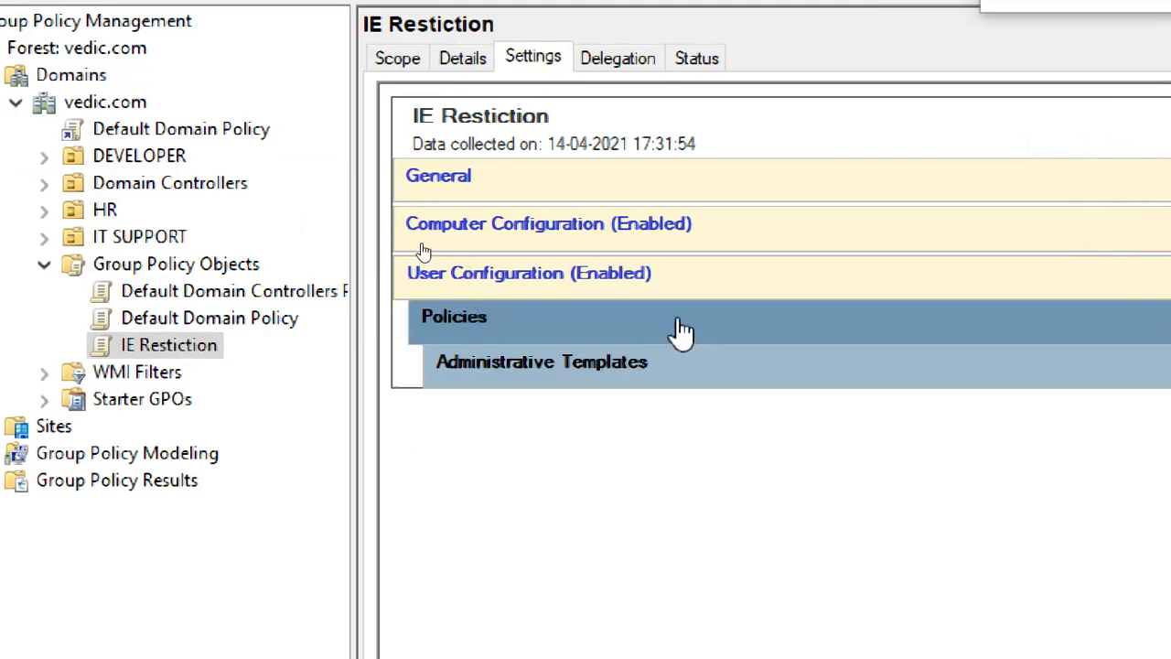
pyautogui.click(674, 369)
pyautogui.click(783, 450)
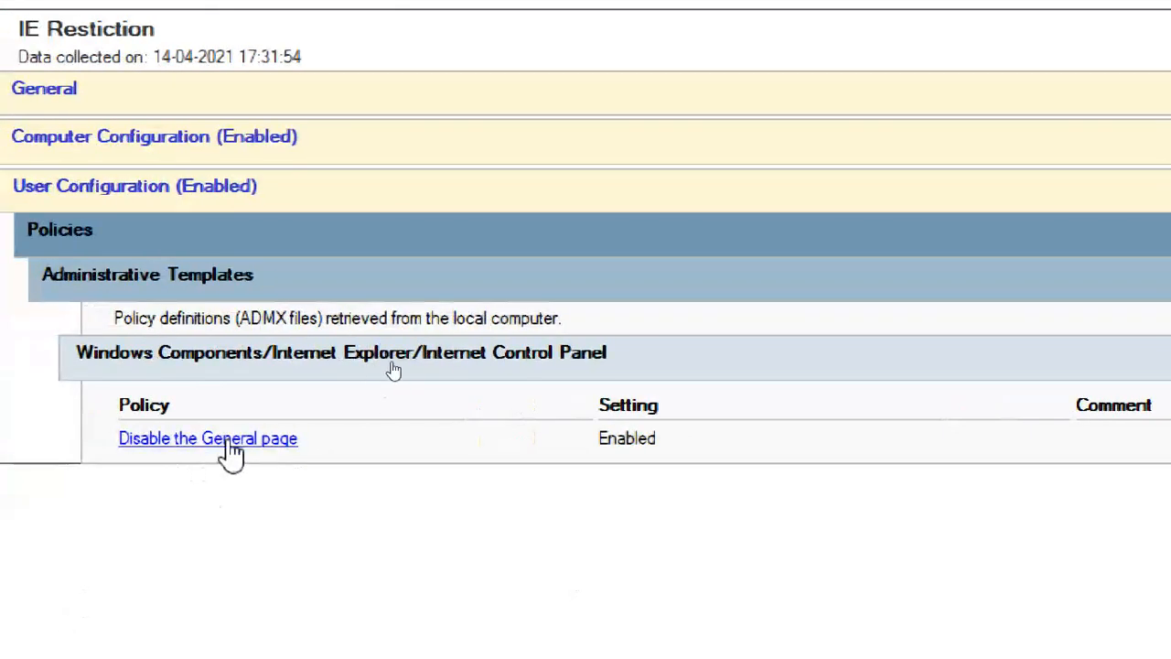
# Highlight Disable the General page and its Enabled value, then view and close its explanation.
pyautogui.moveTo(321, 448); pyautogui.dragTo(123, 447)
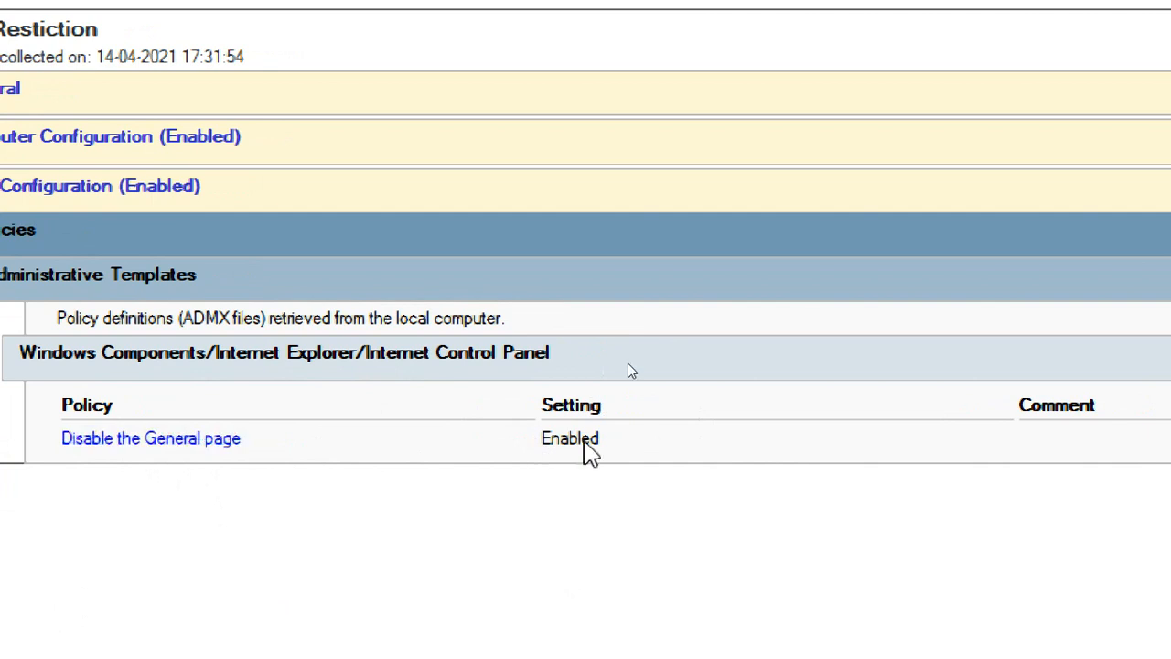
pyautogui.doubleClick(637, 442)
pyautogui.click(622, 453)
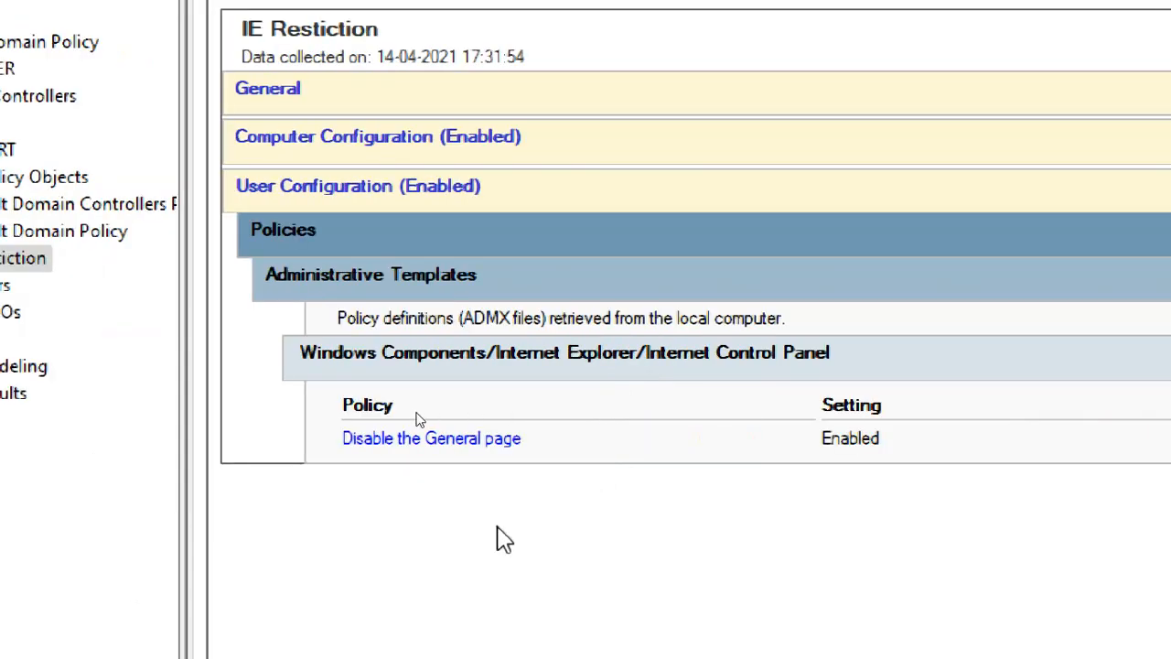
pyautogui.click(487, 441)
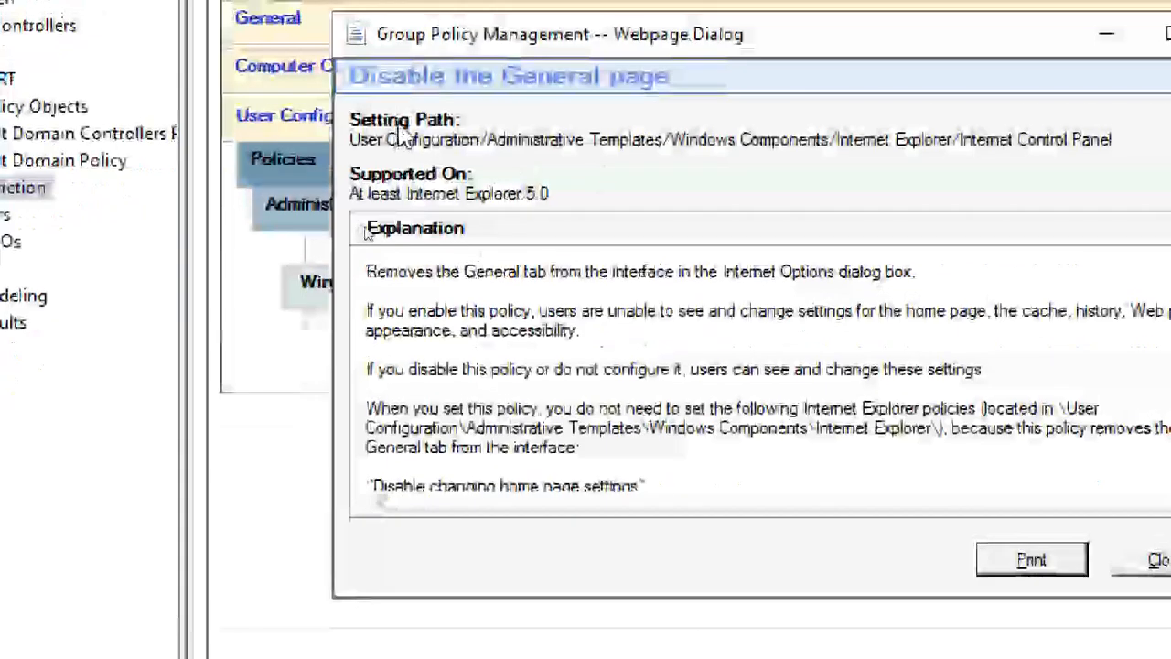
pyautogui.click(1157, 560)
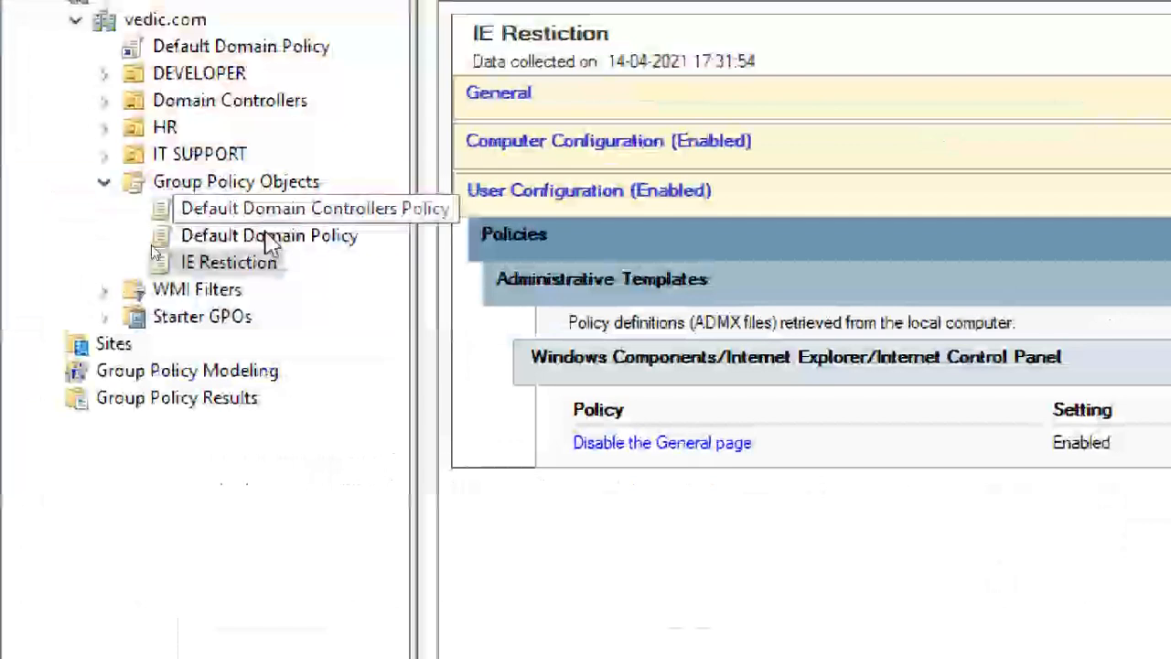
# Edit the IE Restiction GPO and expand User Configuration's Administrative Templates.
pyautogui.rightClick(253, 274)
pyautogui.click(293, 287)
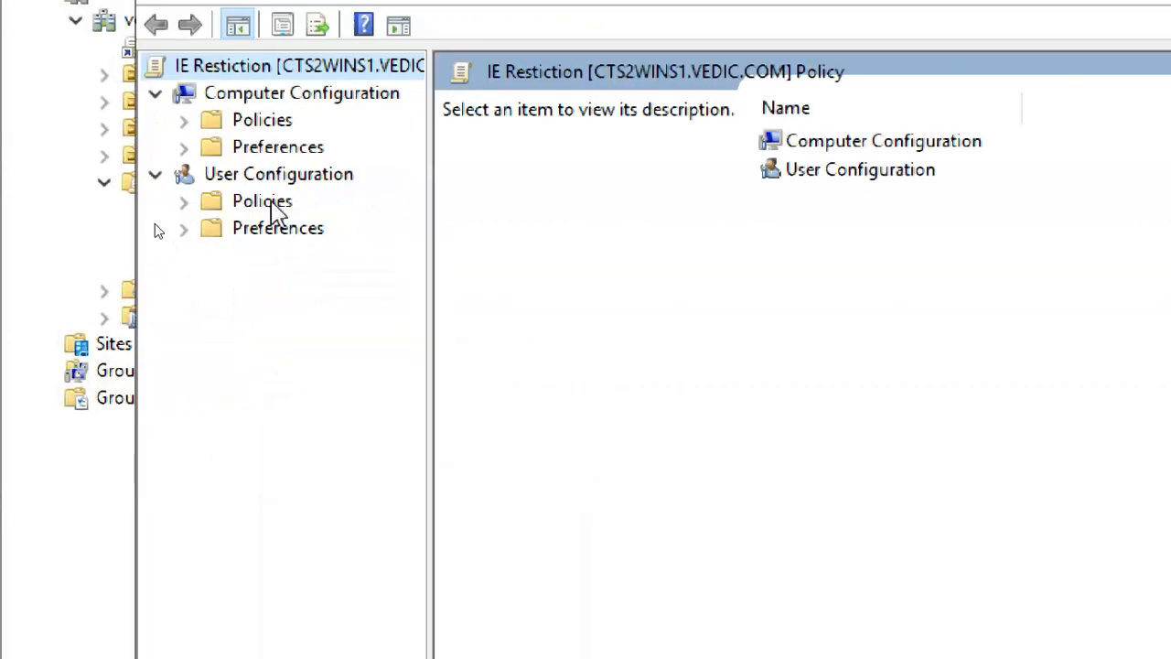
pyautogui.click(272, 203)
pyautogui.click(194, 207)
pyautogui.click(286, 282)
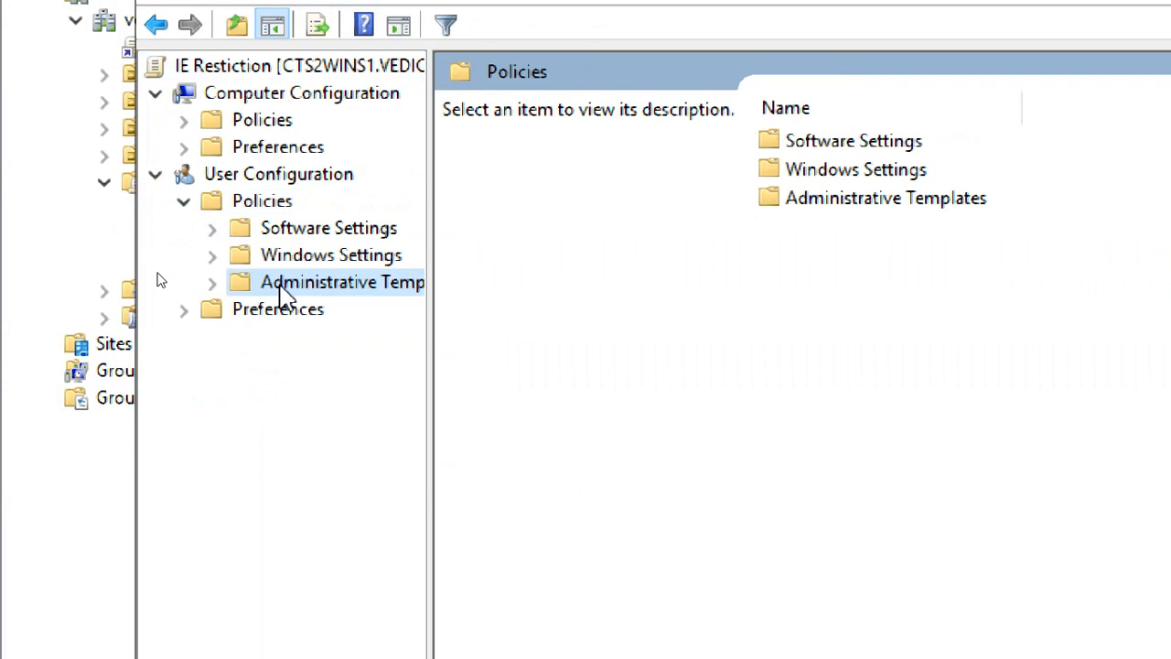
pyautogui.click(211, 283)
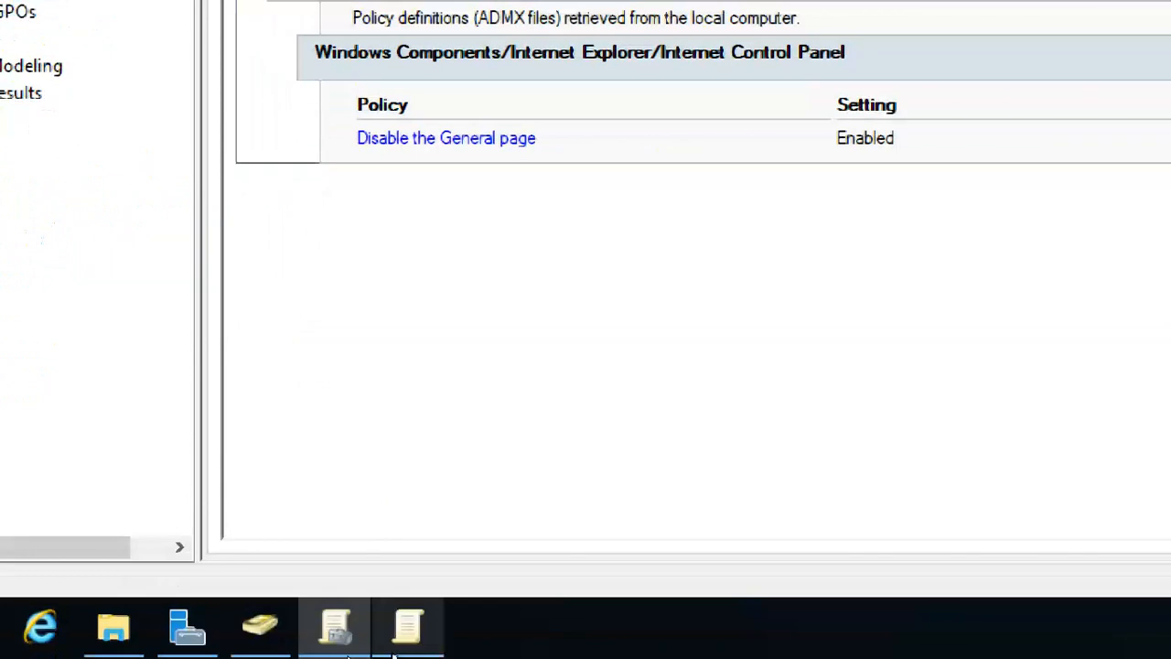
# Navigate to Windows Components > Internet Explorer > Internet Control Panel and view Disable the General page.
pyautogui.click(405, 627)
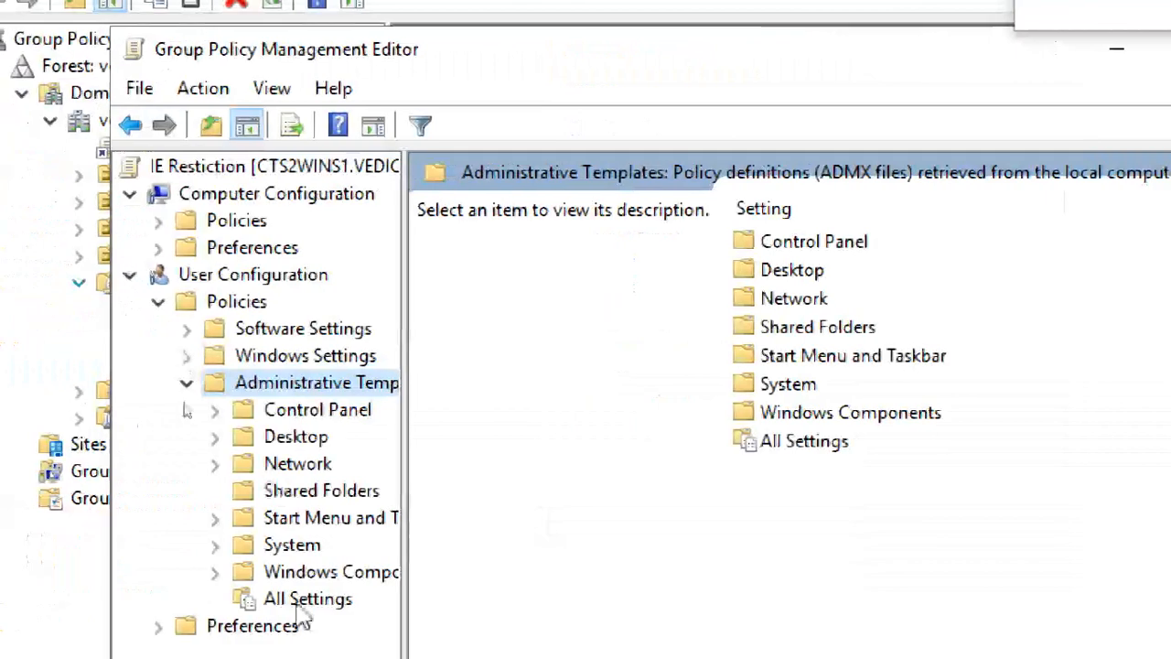
pyautogui.click(315, 575)
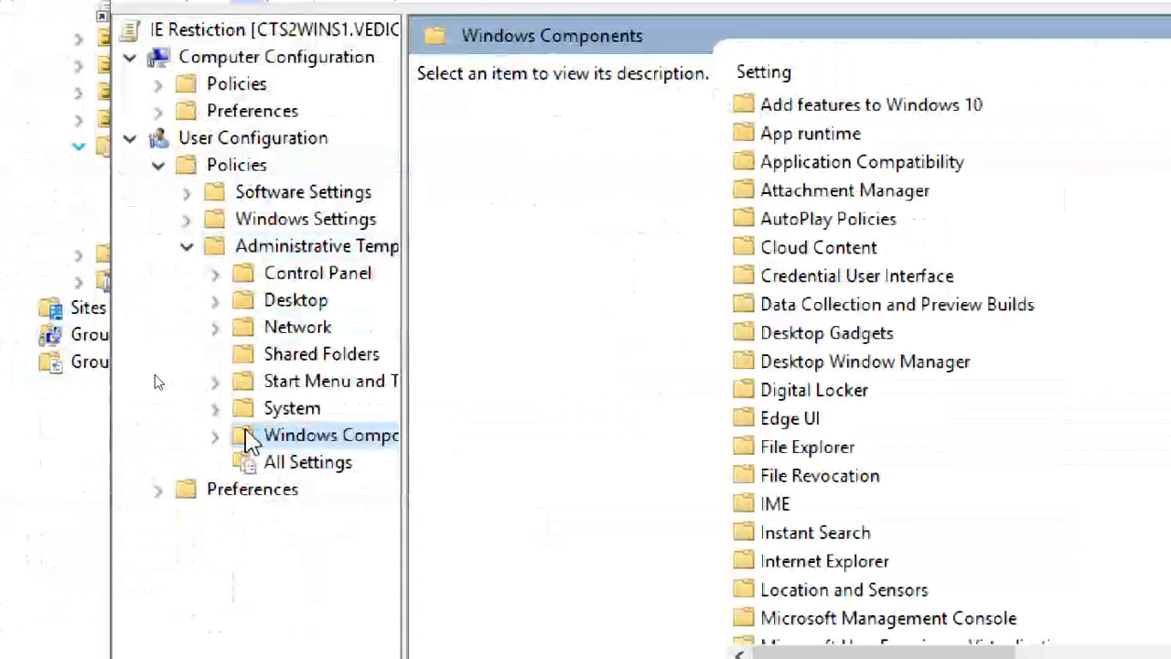
pyautogui.click(216, 437)
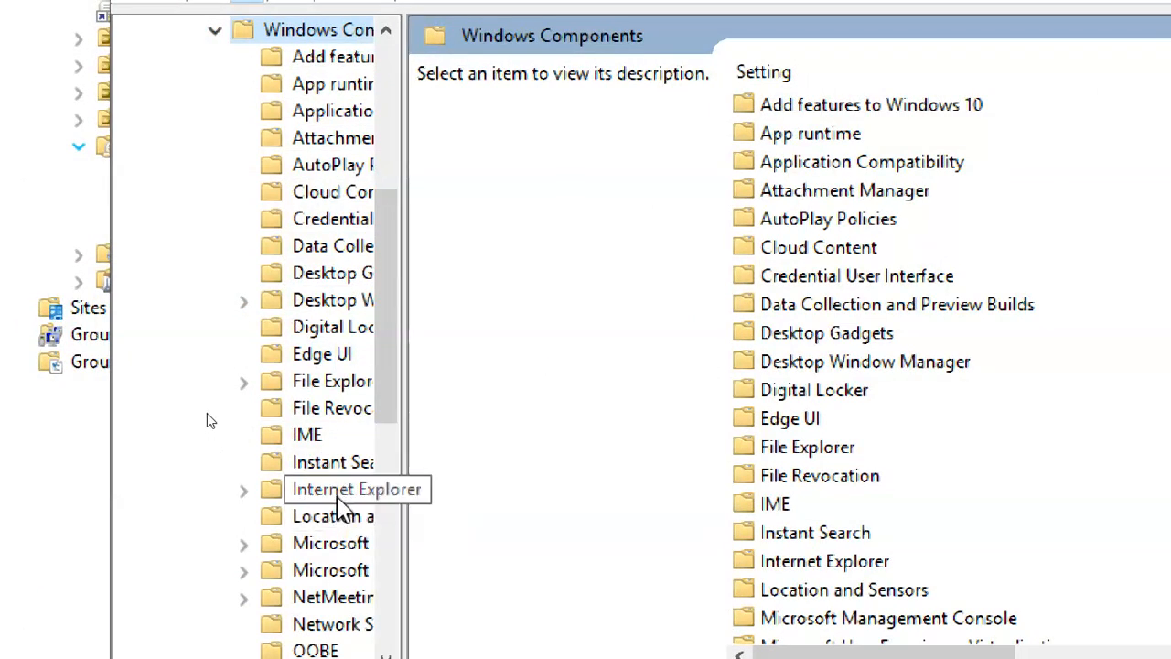
pyautogui.click(301, 499)
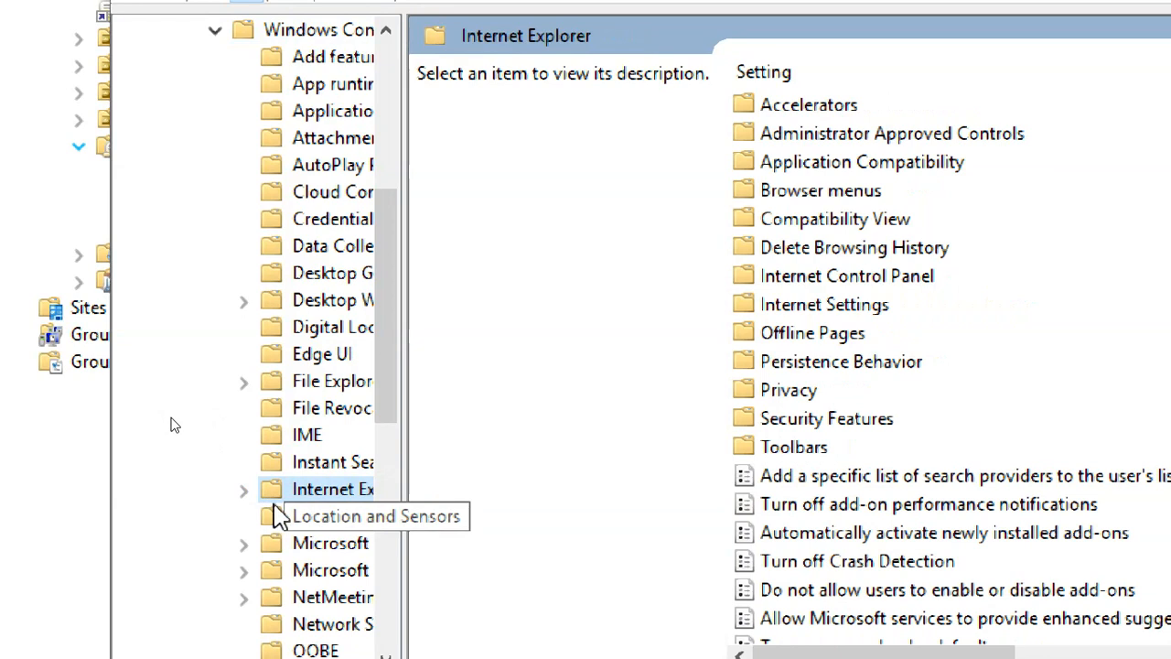
pyautogui.click(910, 275)
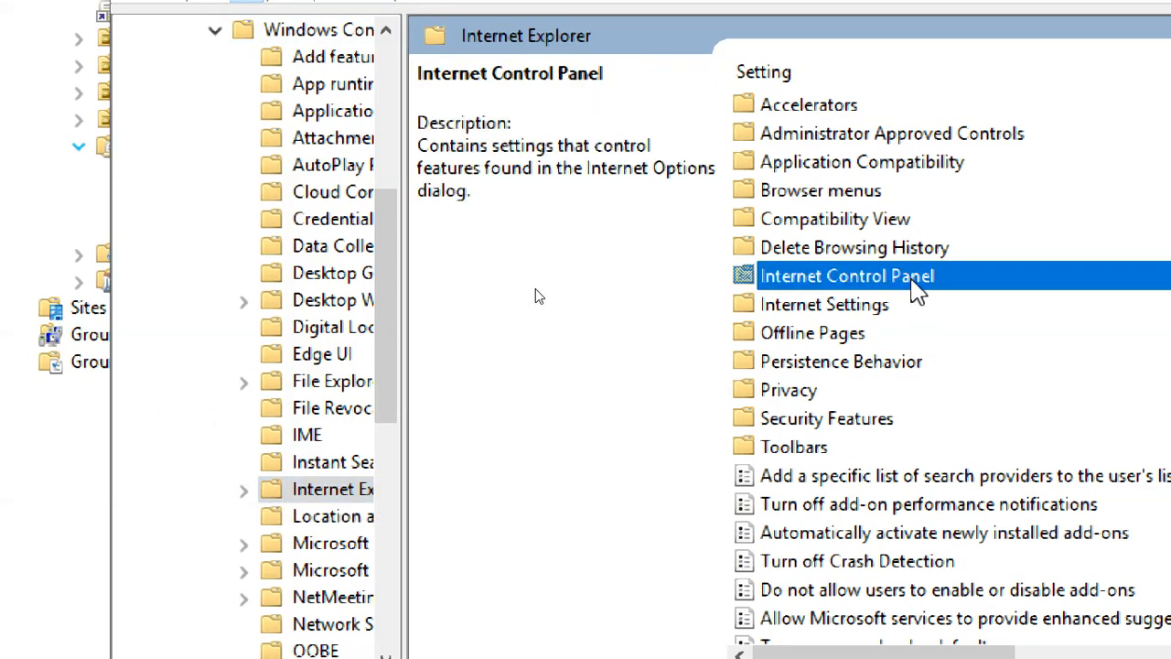
pyautogui.doubleClick(912, 277)
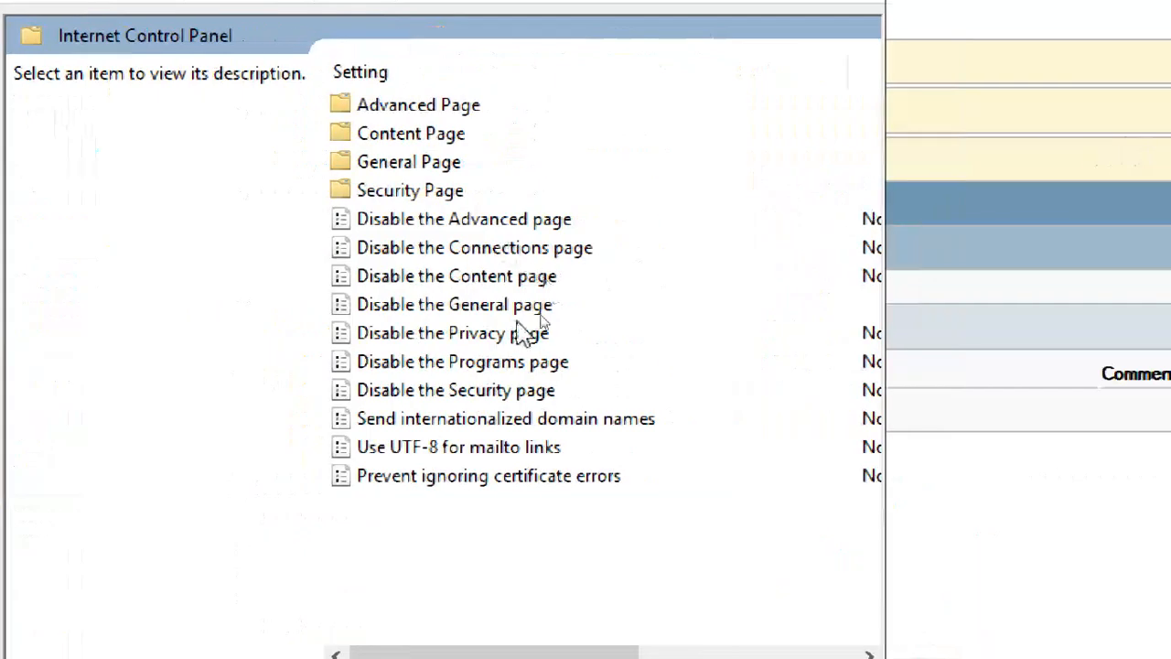
pyautogui.click(499, 311)
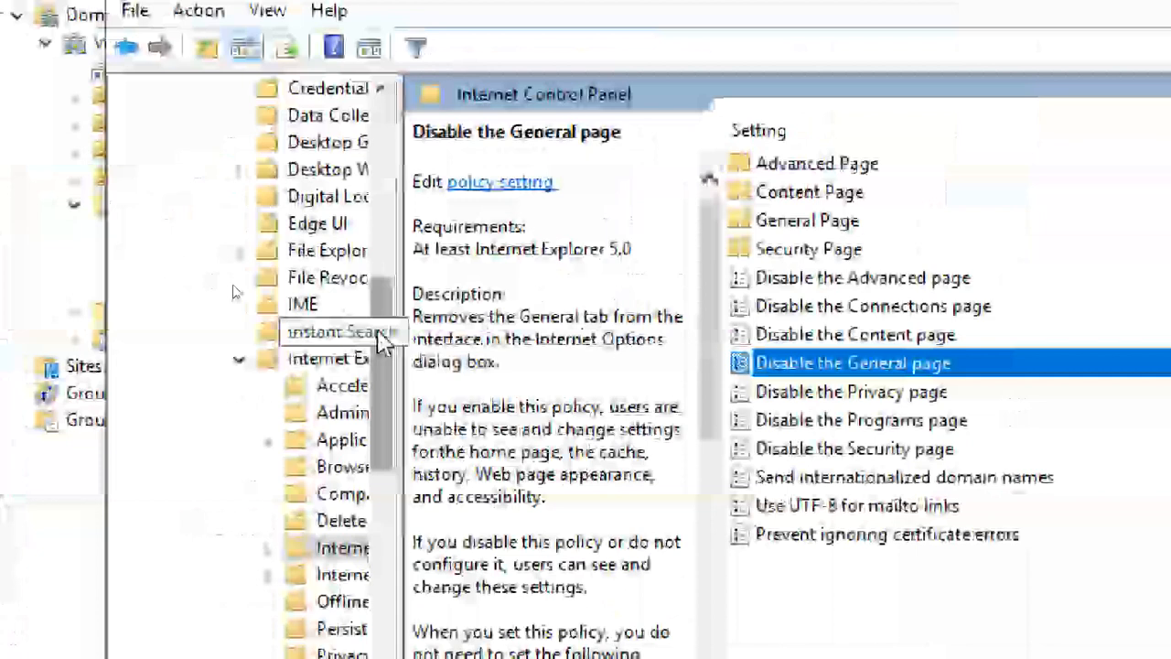
# Collapse Windows Components, browse All Settings, and close the Group Policy Management Editor.
pyautogui.moveTo(44, 269); pyautogui.dragTo(37, 161)
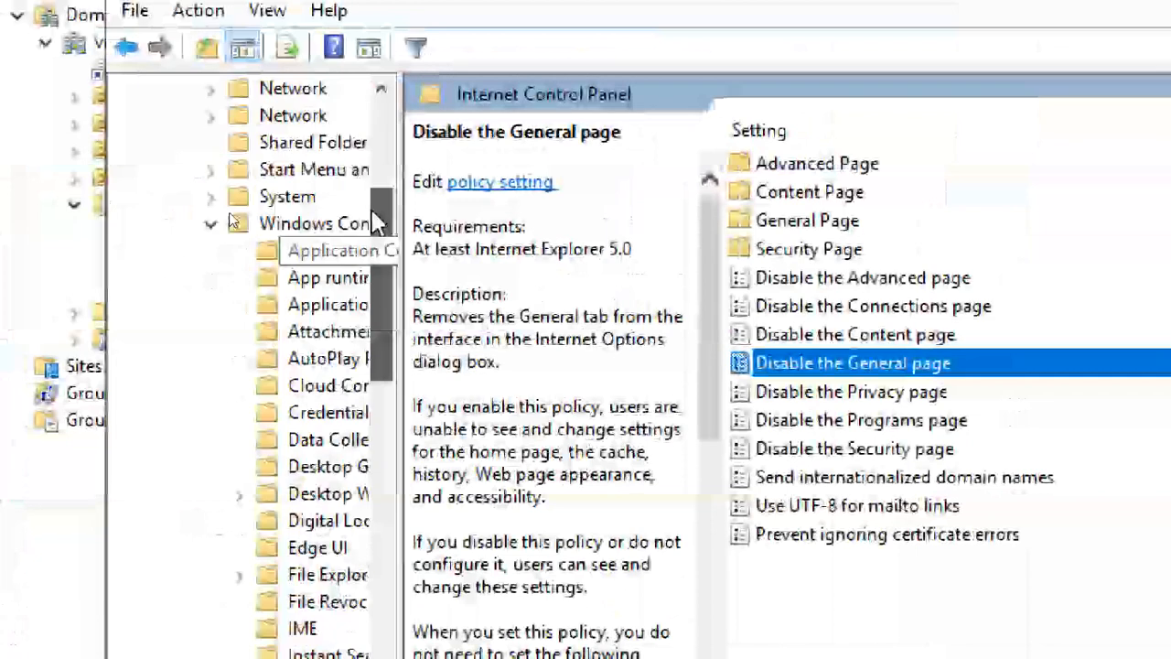
pyautogui.scroll(3, 377, 222)
pyautogui.click(210, 464)
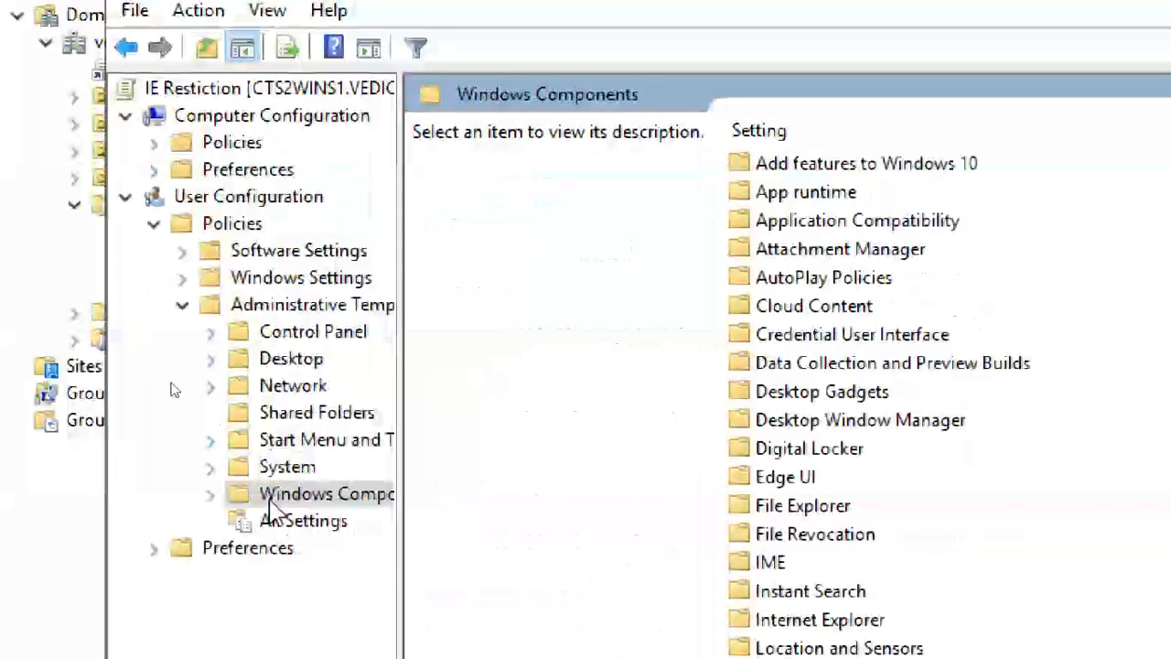
pyautogui.click(295, 522)
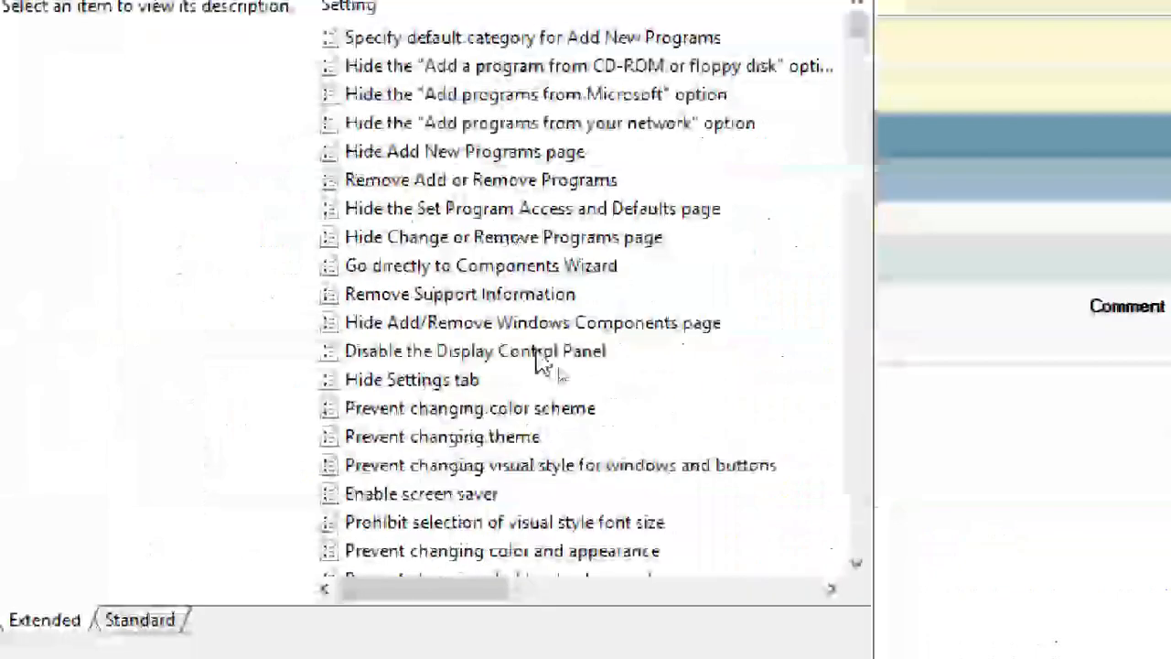
pyautogui.scroll(-18, 543, 477)
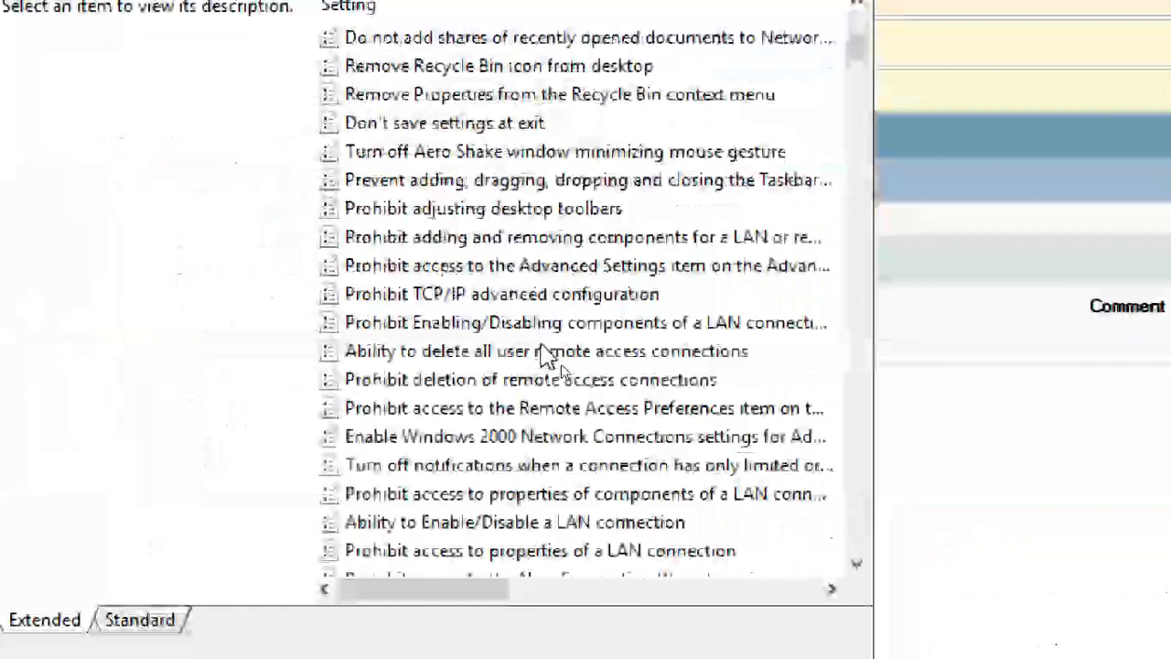
pyautogui.scroll(-7, 542, 348)
pyautogui.scroll(16, 480, 399)
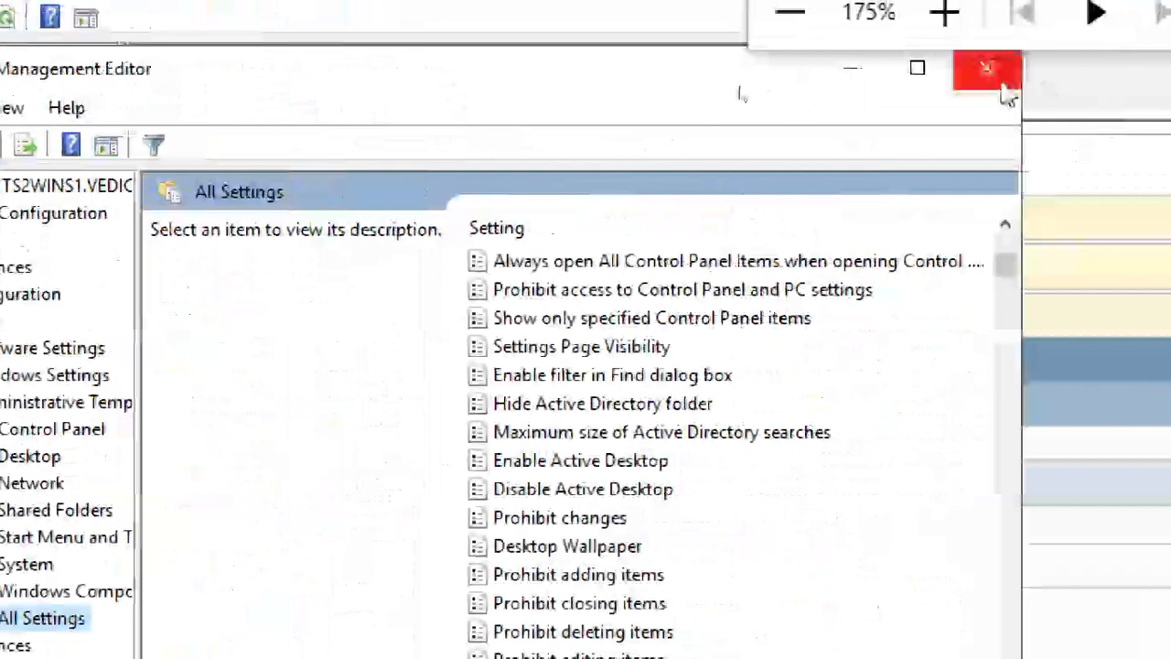
pyautogui.click(1002, 79)
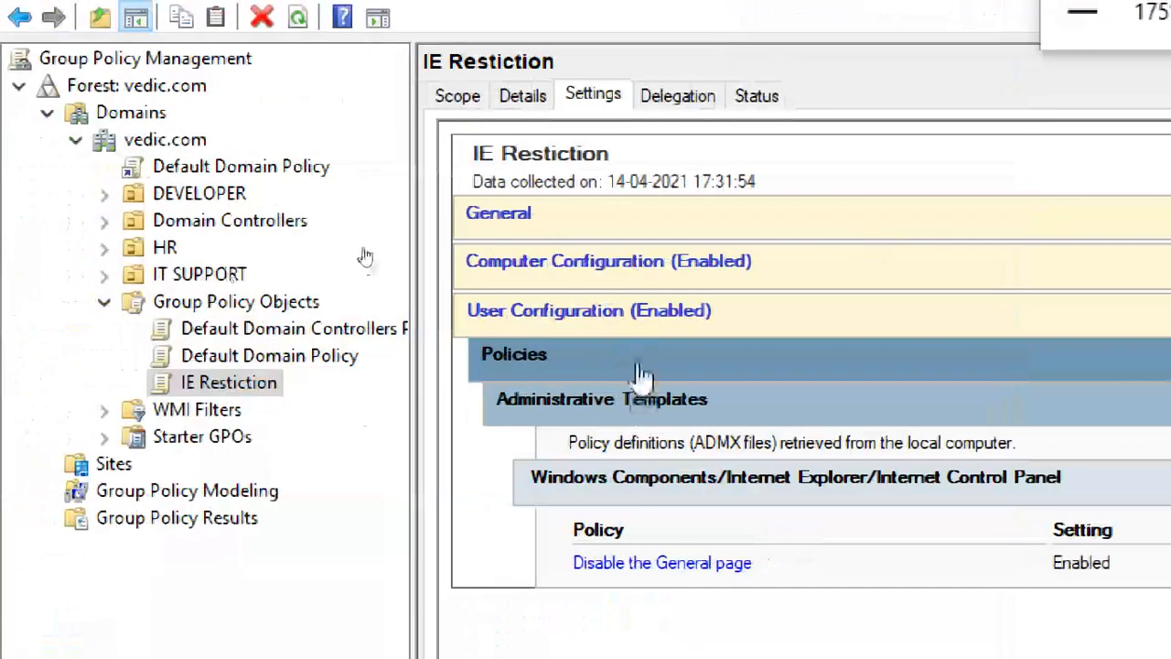
# Check IE Restiction's Delegation, Status and Scope tabs, then select the IT SUPPORT OU.
pyautogui.click(677, 97)
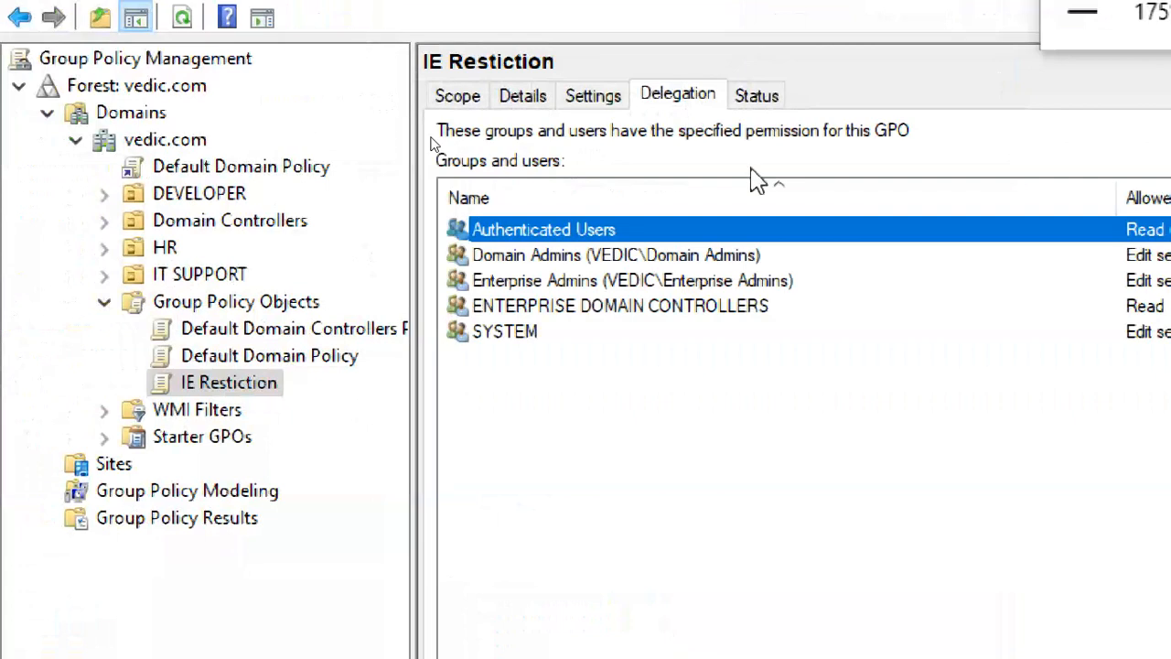
pyautogui.click(758, 96)
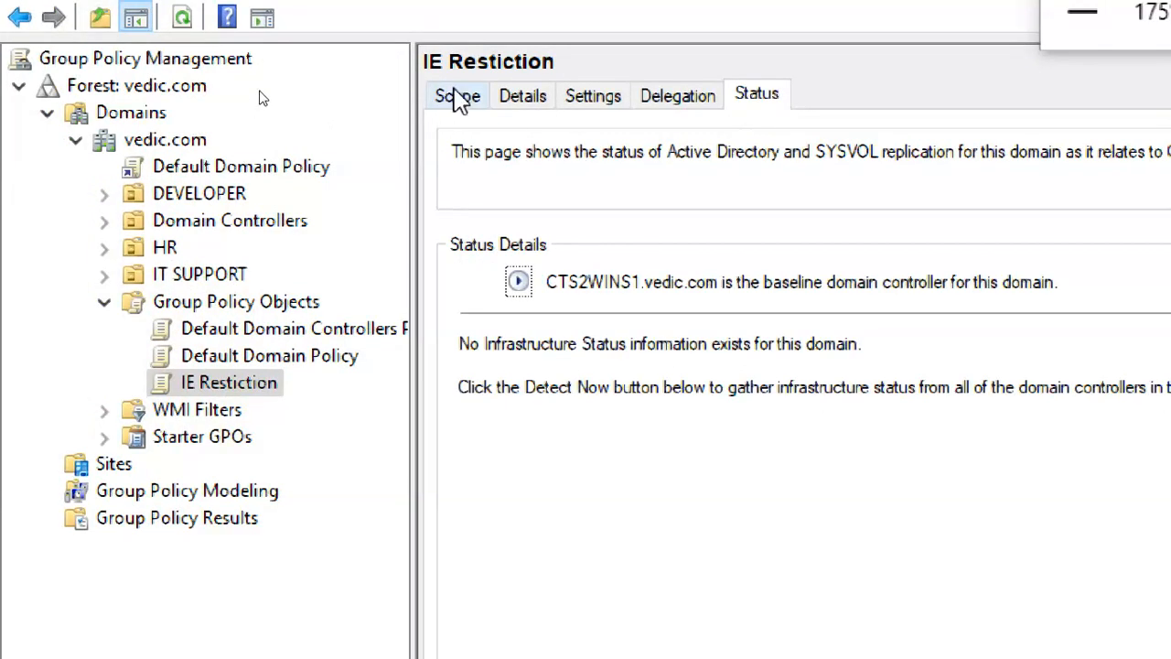
pyautogui.click(457, 96)
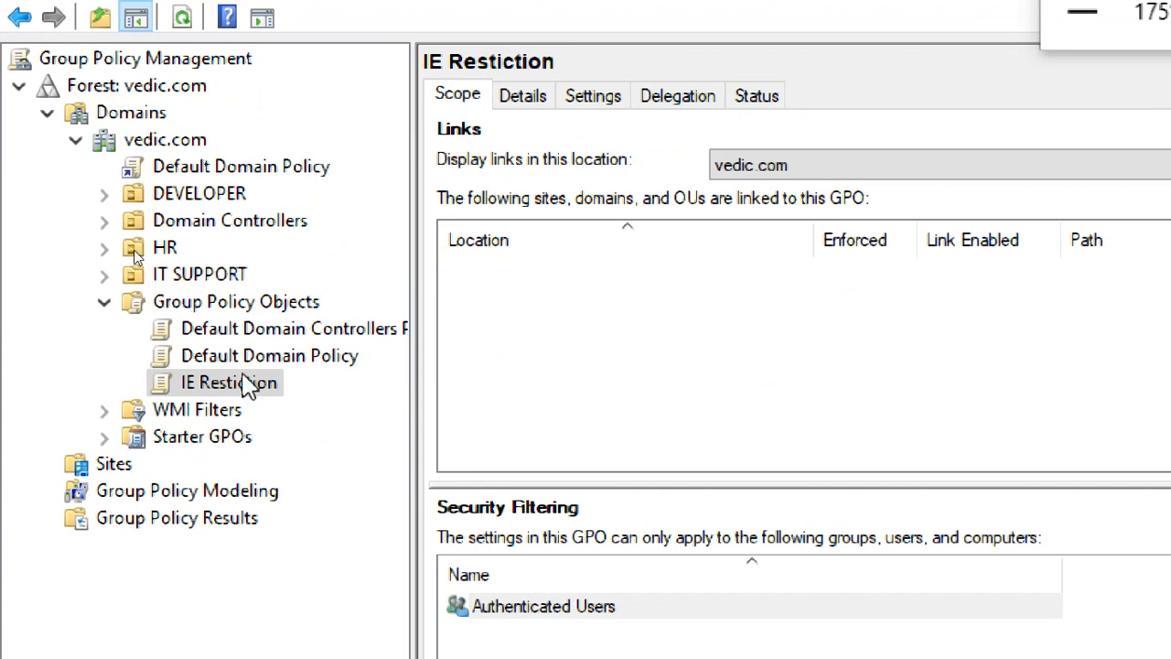
pyautogui.click(222, 278)
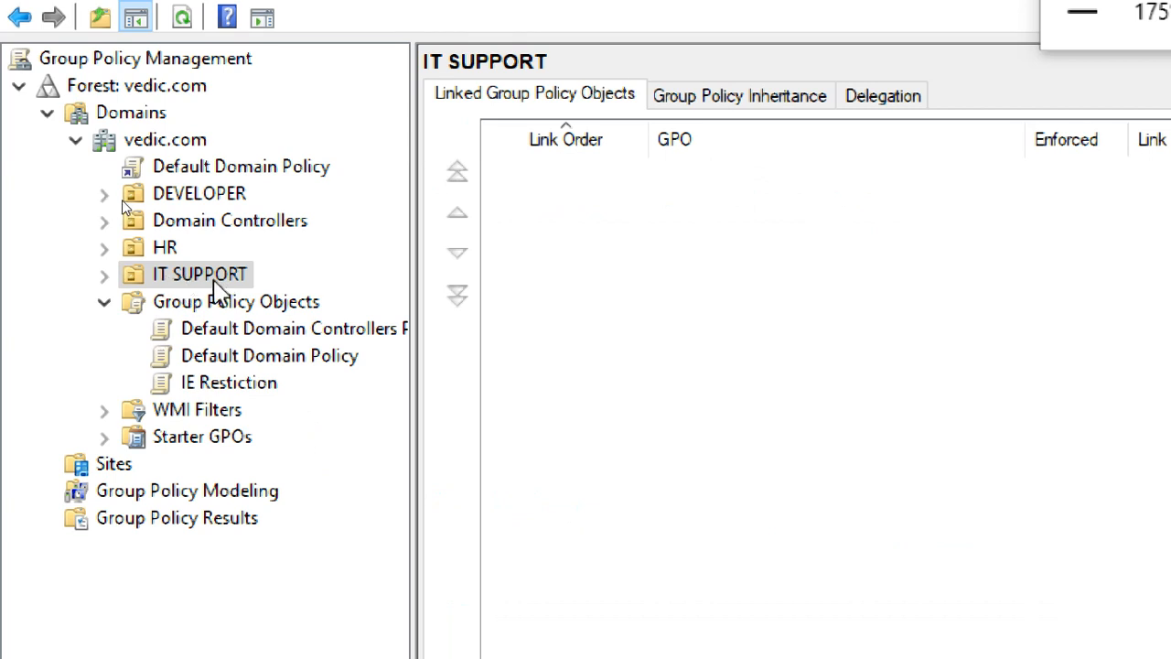
# Link the existing IE Restiction GPO to the IT SUPPORT OU after one cancelled attempt.
pyautogui.rightClick(223, 287)
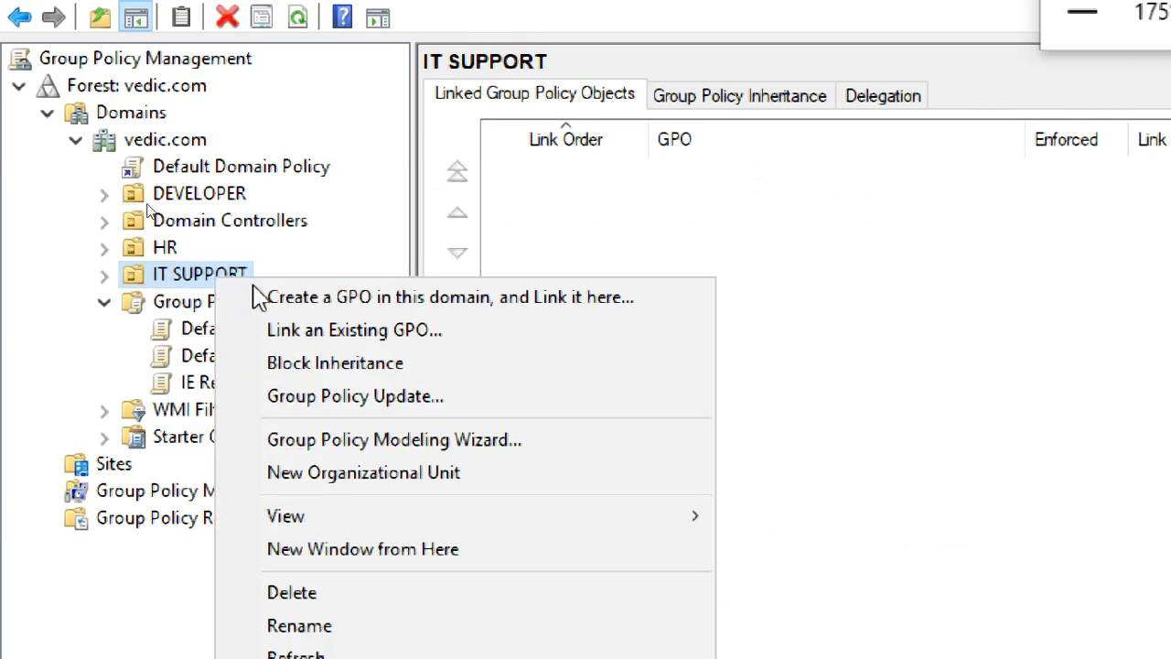
pyautogui.click(329, 337)
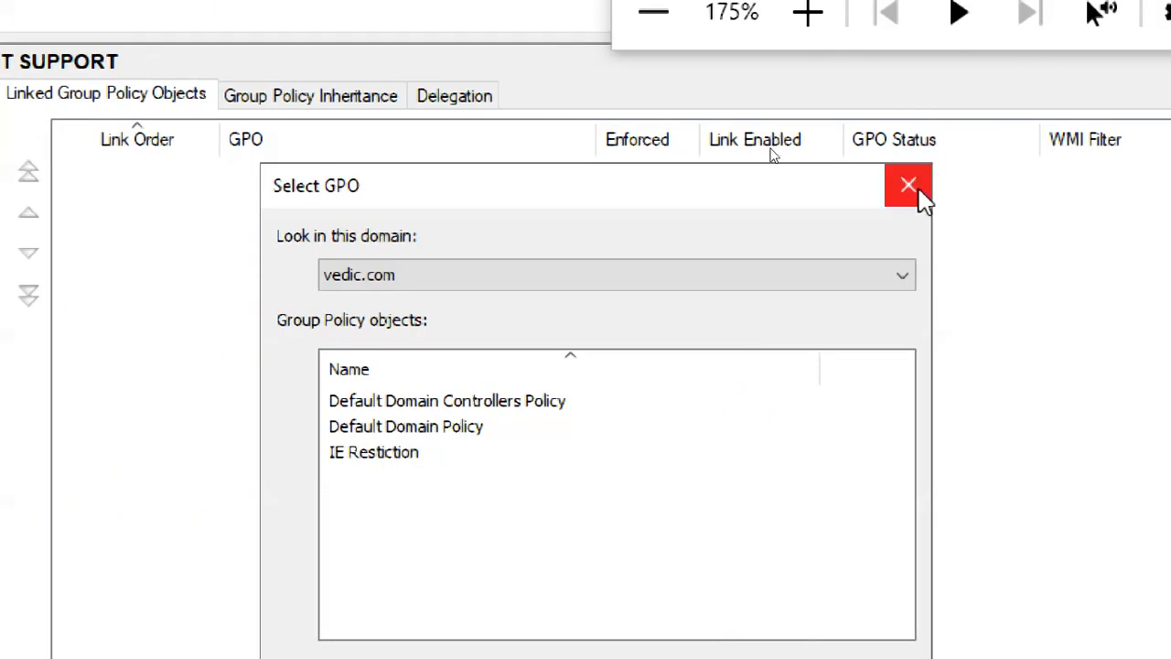
pyautogui.click(909, 183)
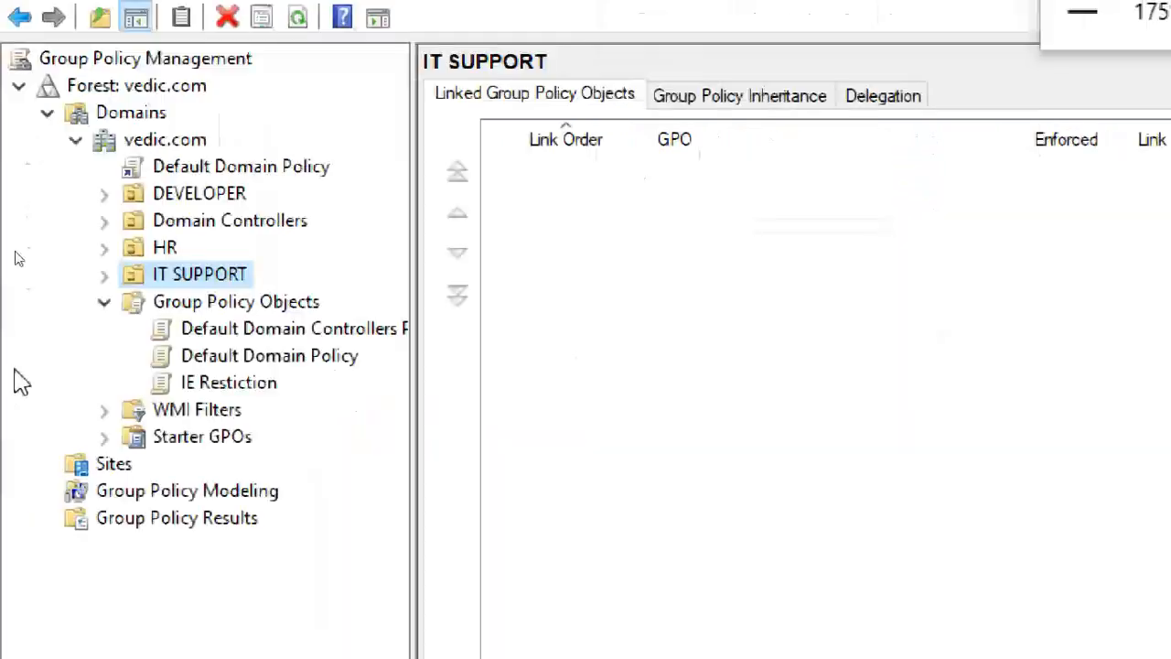
pyautogui.click(207, 274)
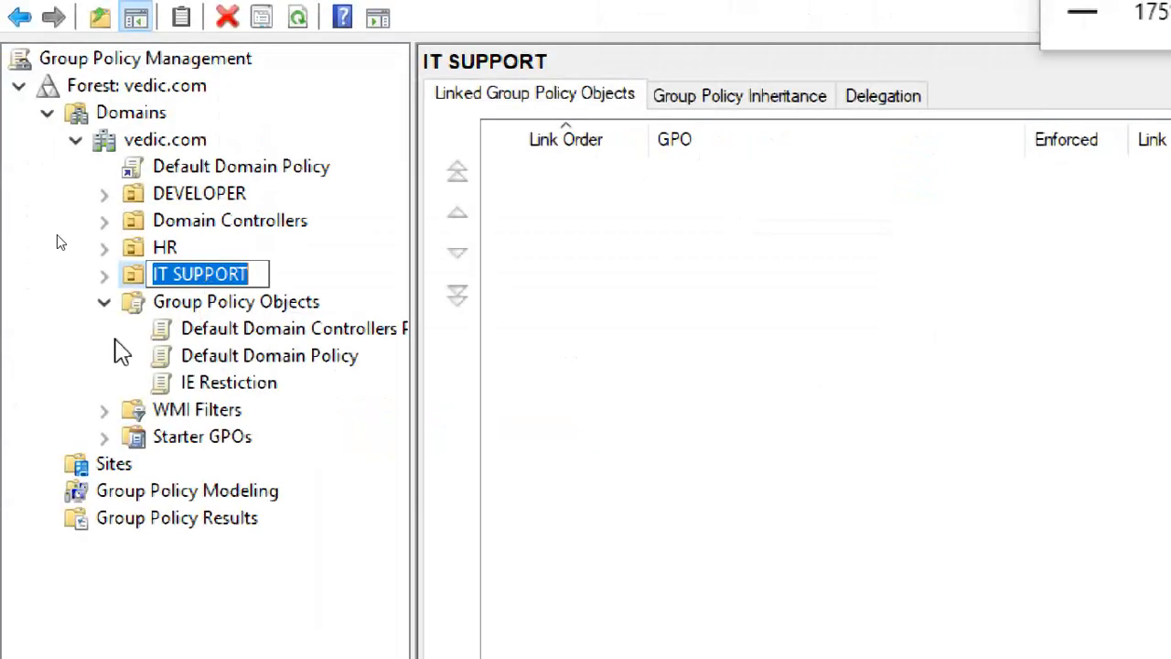
pyautogui.press('Escape')
pyautogui.rightClick(136, 280)
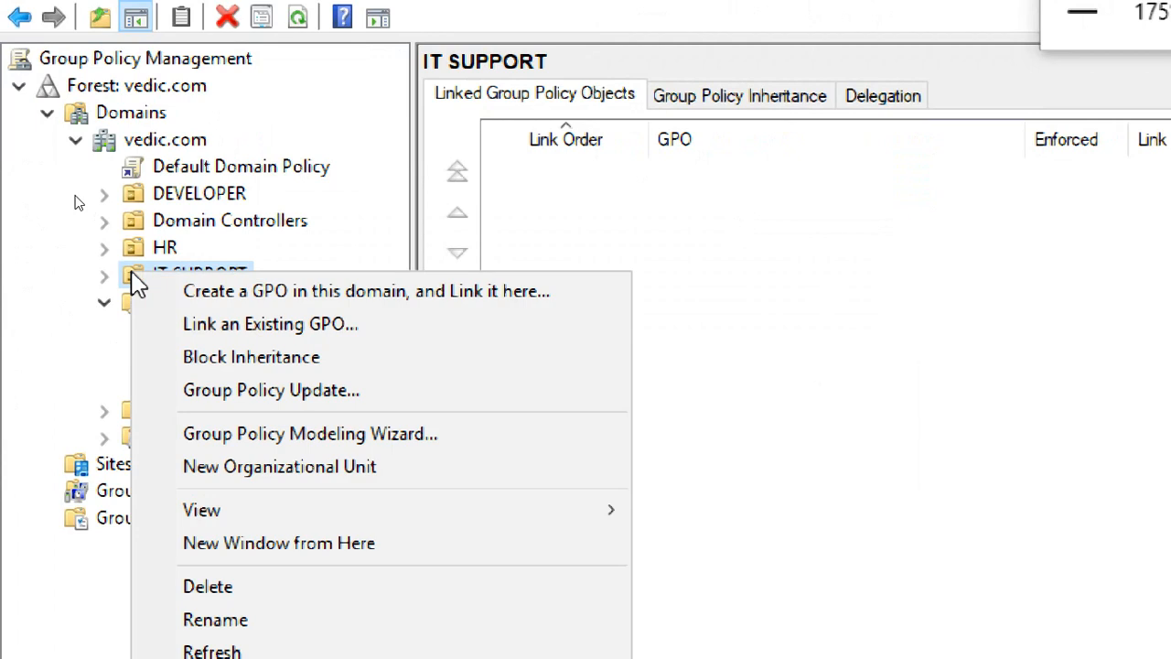
pyautogui.click(309, 326)
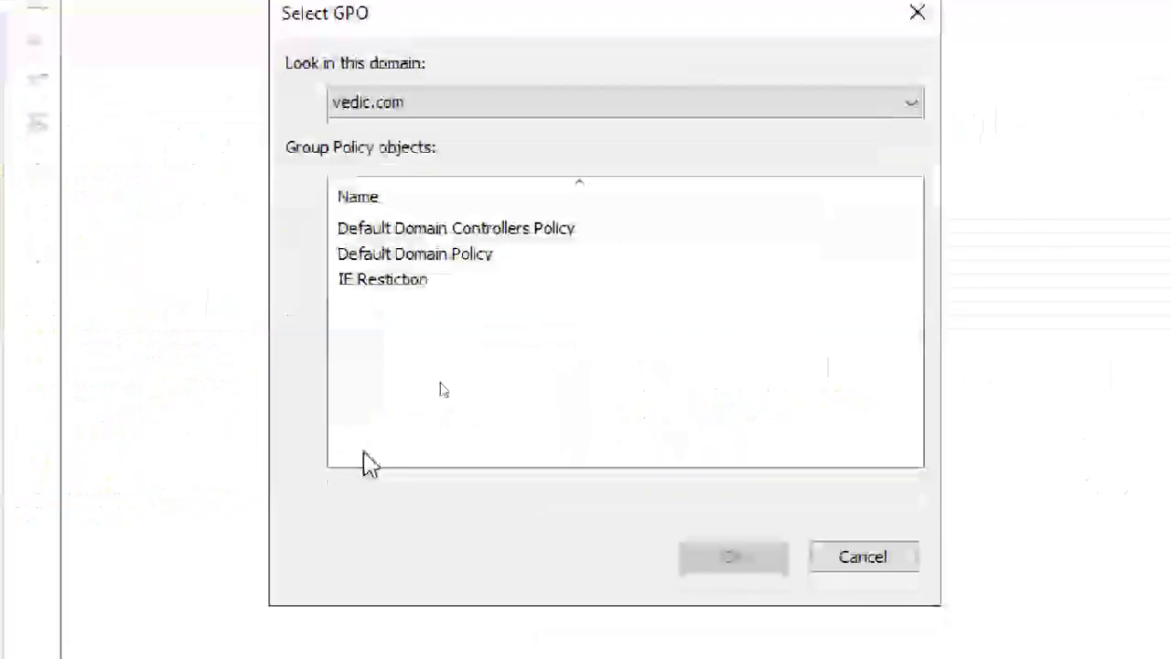
pyautogui.click(371, 284)
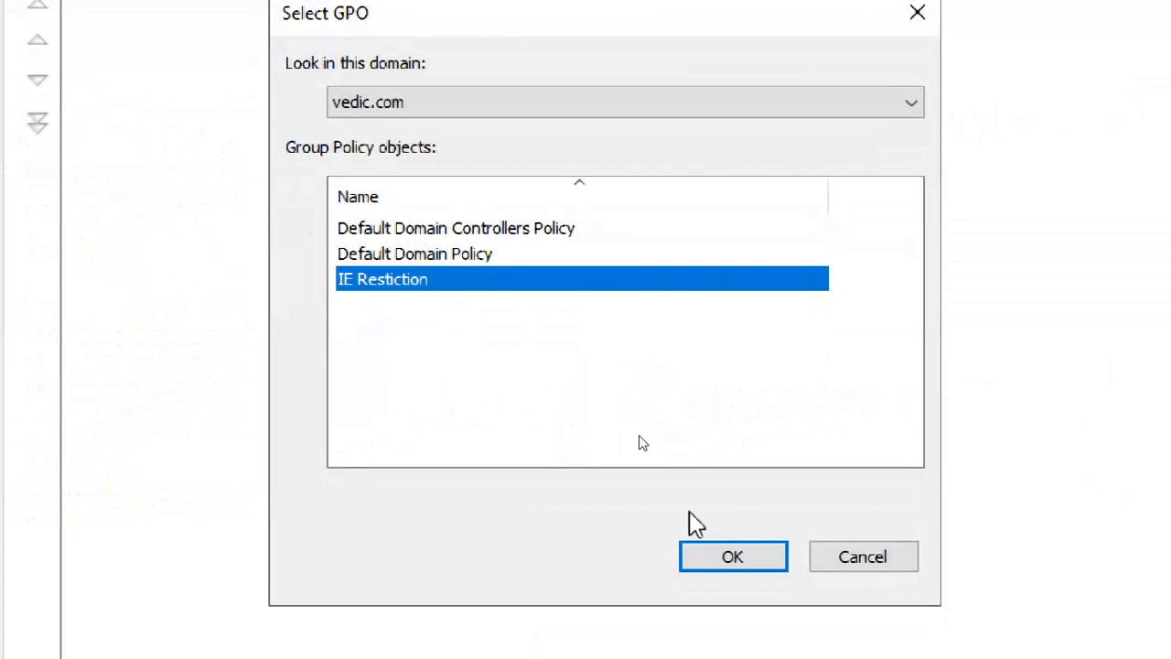
pyautogui.click(718, 559)
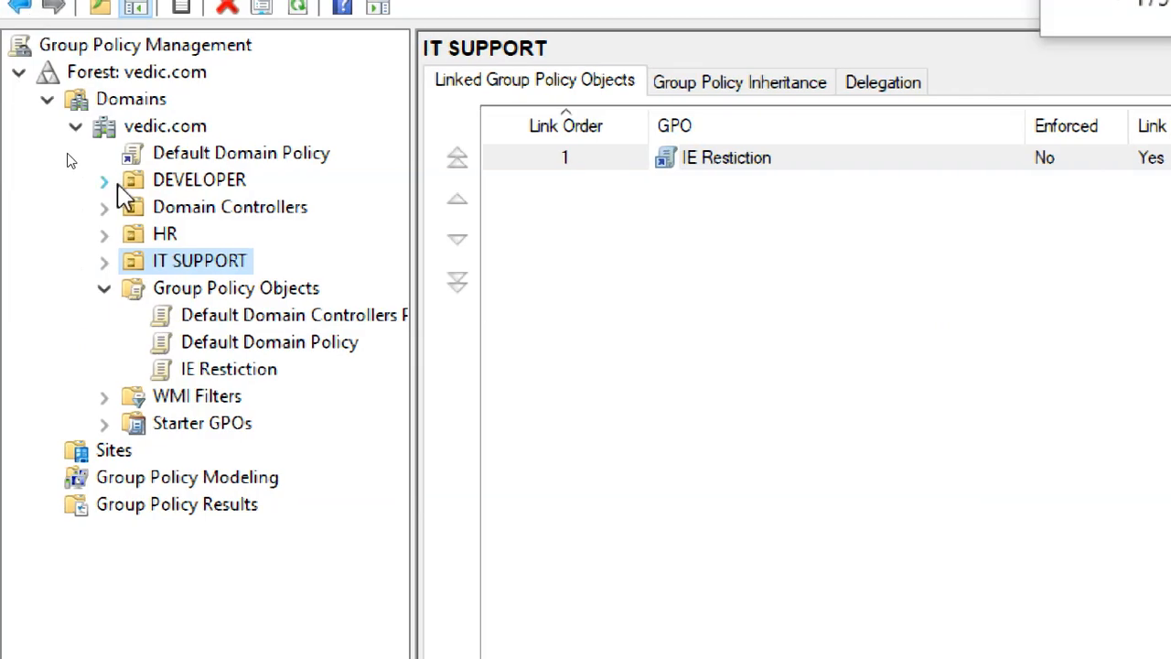
# Expand IT SUPPORT and open the IE Restiction link, dismissing the link warning.
pyautogui.click(104, 261)
pyautogui.click(212, 288)
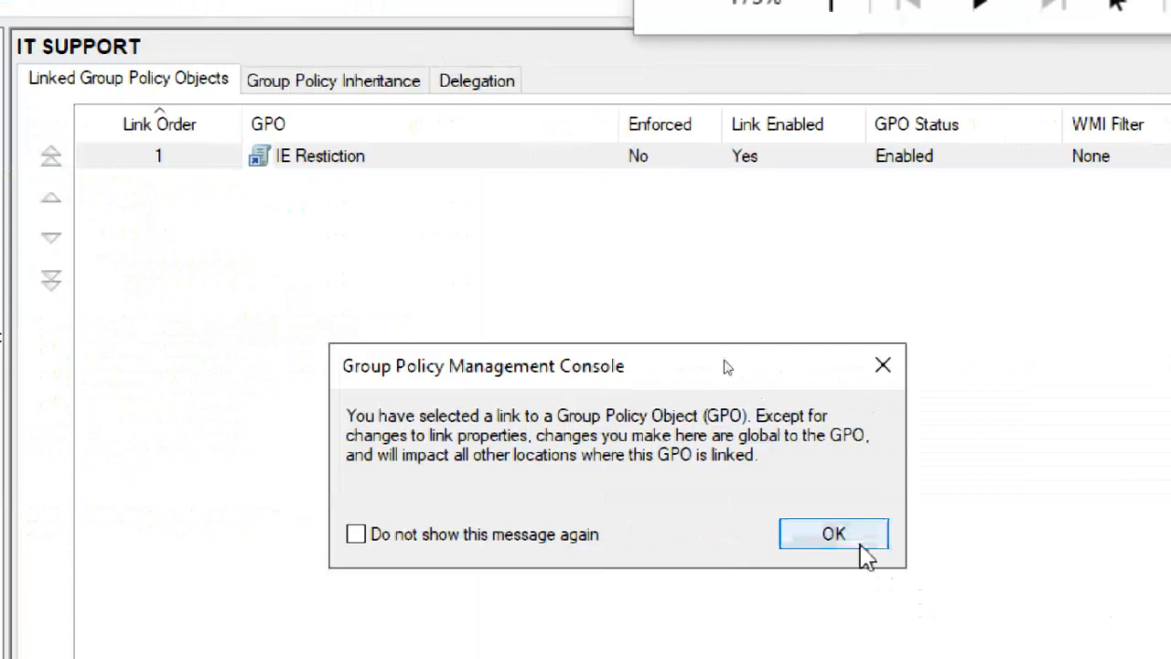
pyautogui.click(1170, 542)
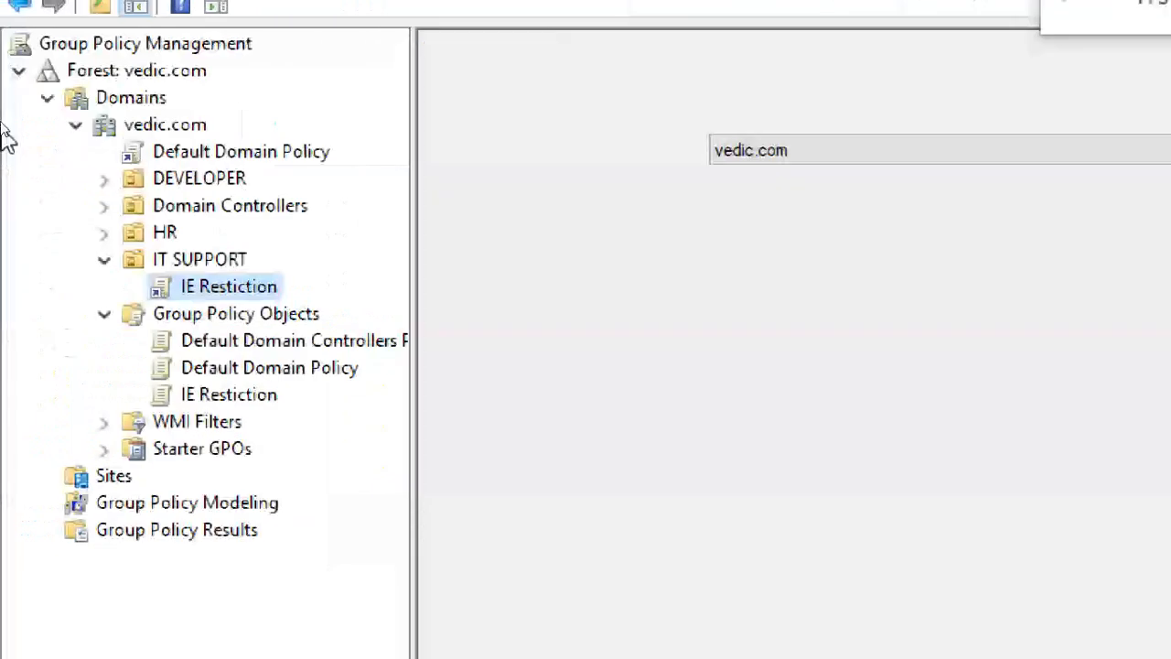
pyautogui.click(232, 259)
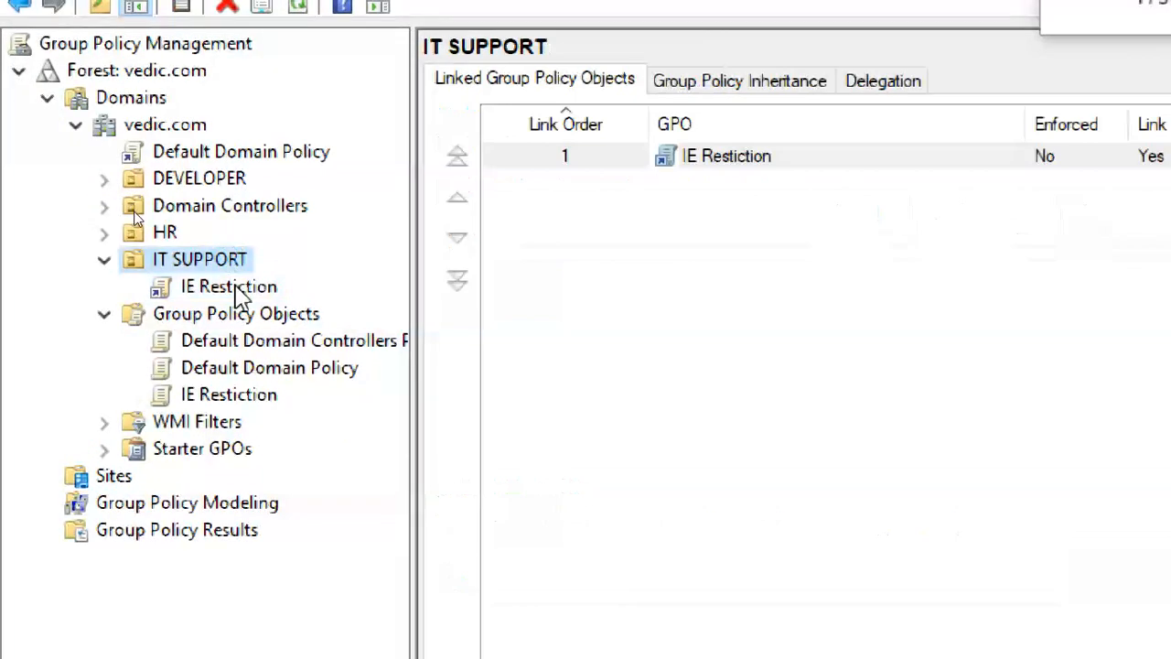
pyautogui.click(233, 287)
pyautogui.click(1123, 540)
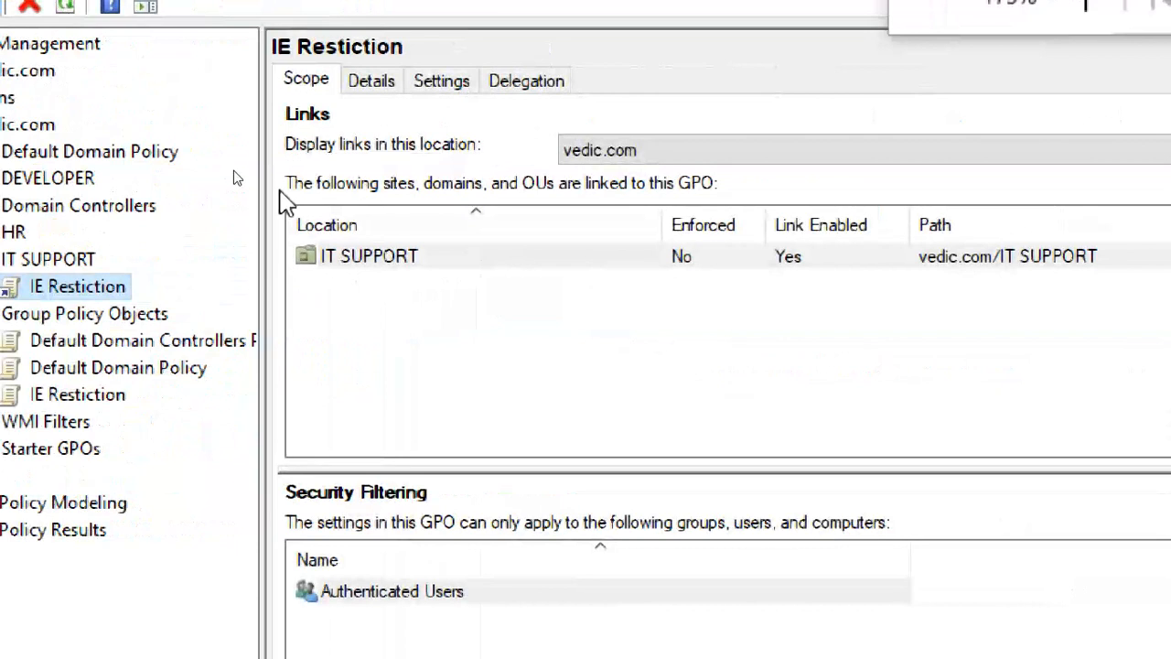
# Compare the IE Restiction GPO, its link and the Default Domain Policy link, dismissing each warning.
pyautogui.click(55, 397)
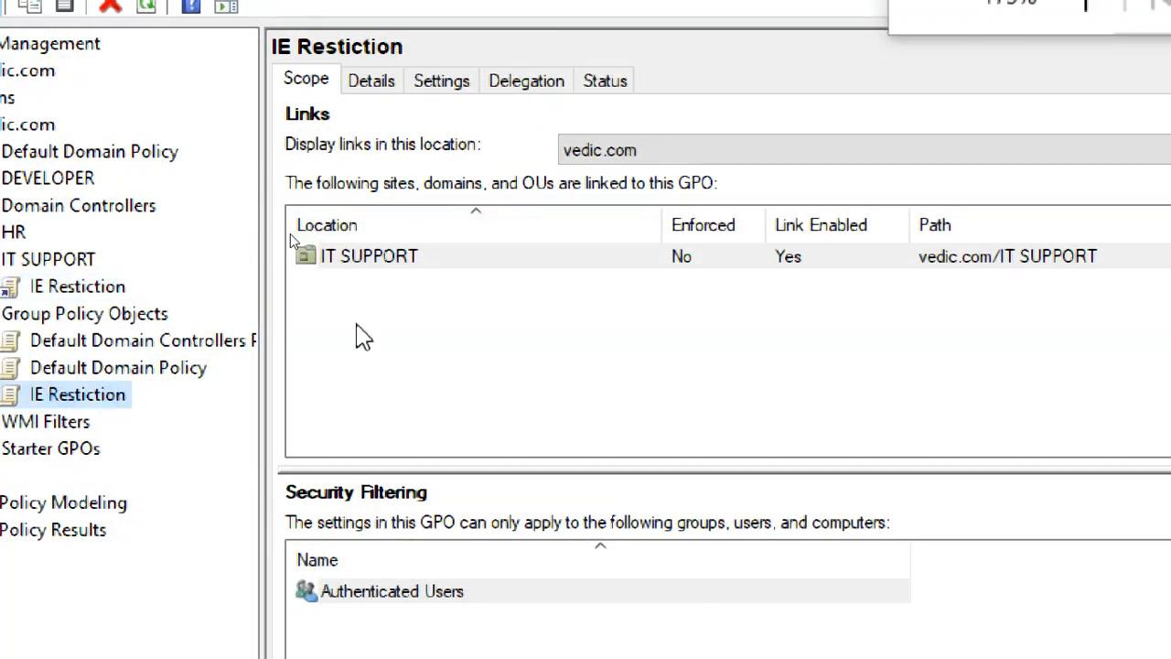
pyautogui.click(79, 287)
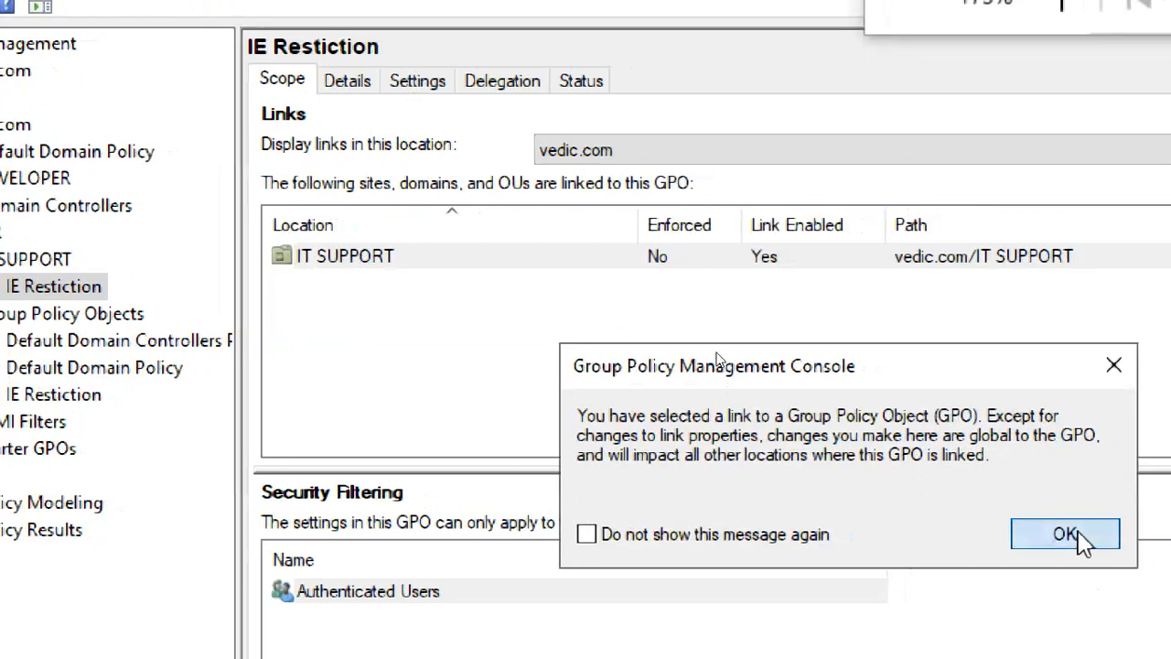
pyautogui.click(1072, 538)
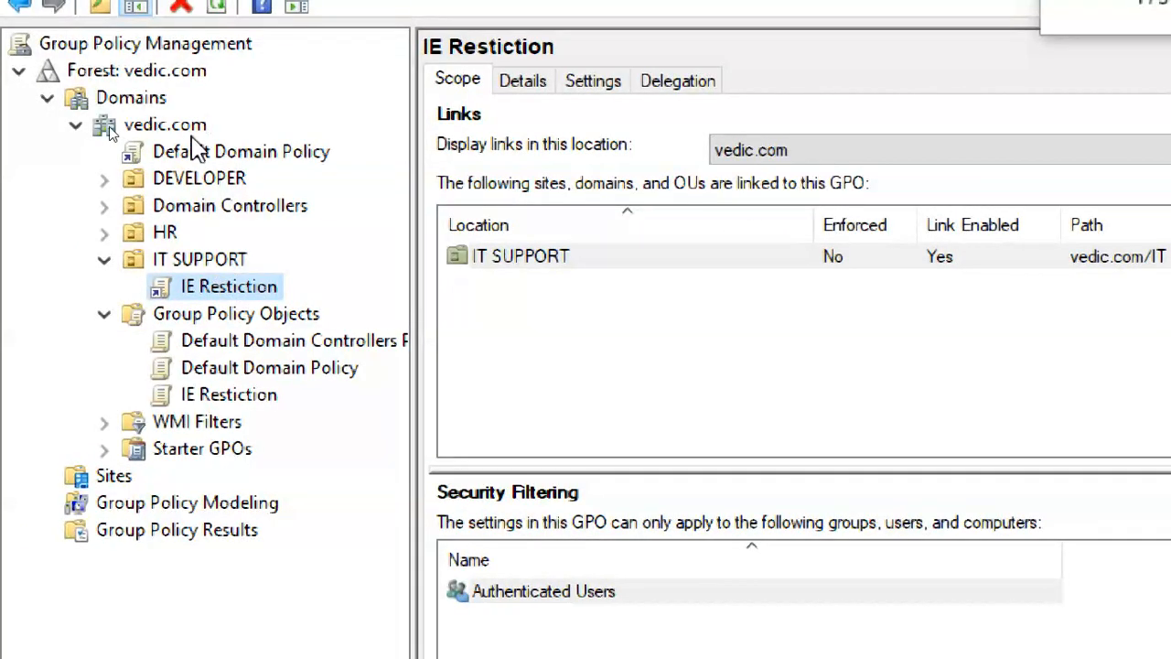
pyautogui.click(285, 151)
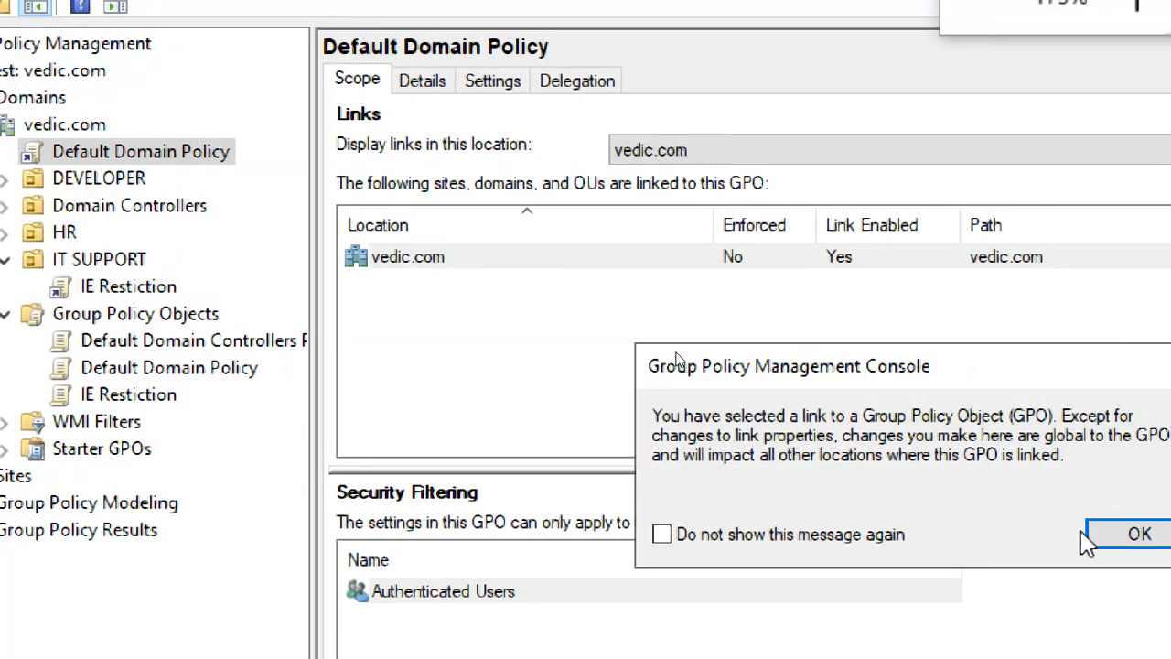
pyautogui.click(1069, 534)
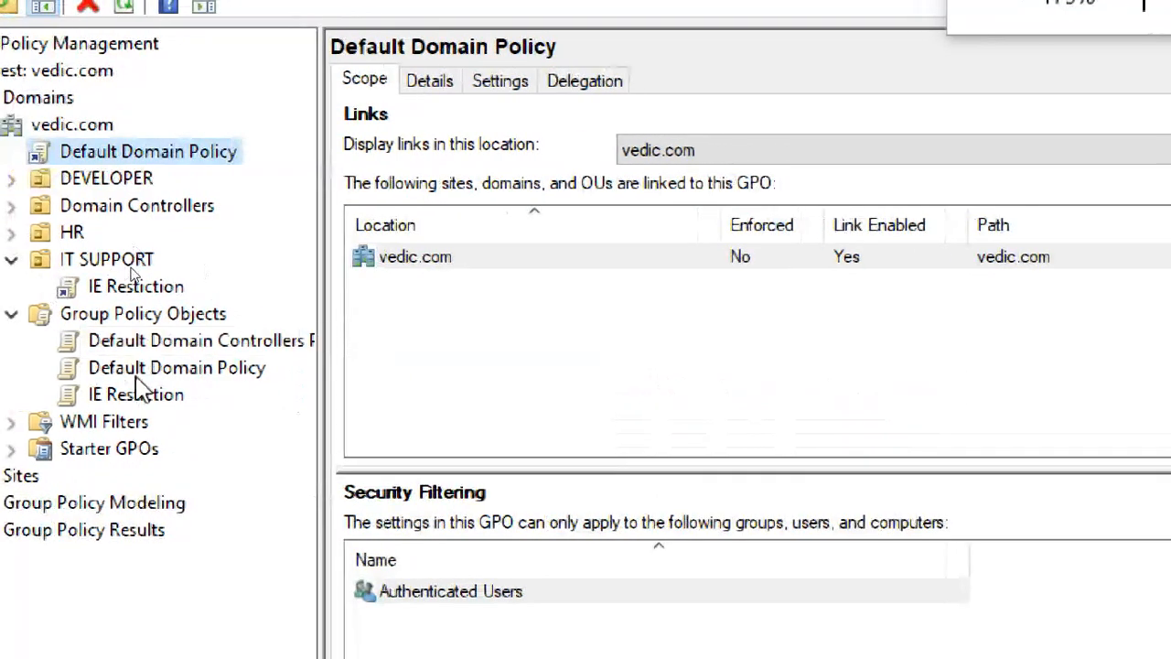
pyautogui.click(136, 286)
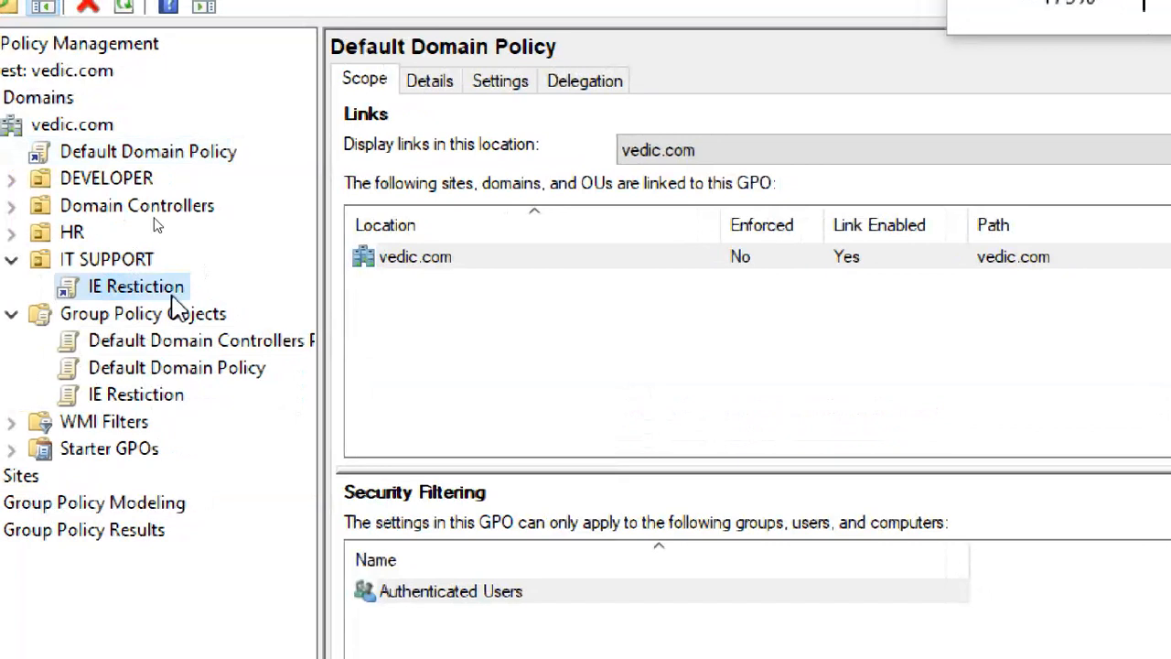
pyautogui.click(1135, 534)
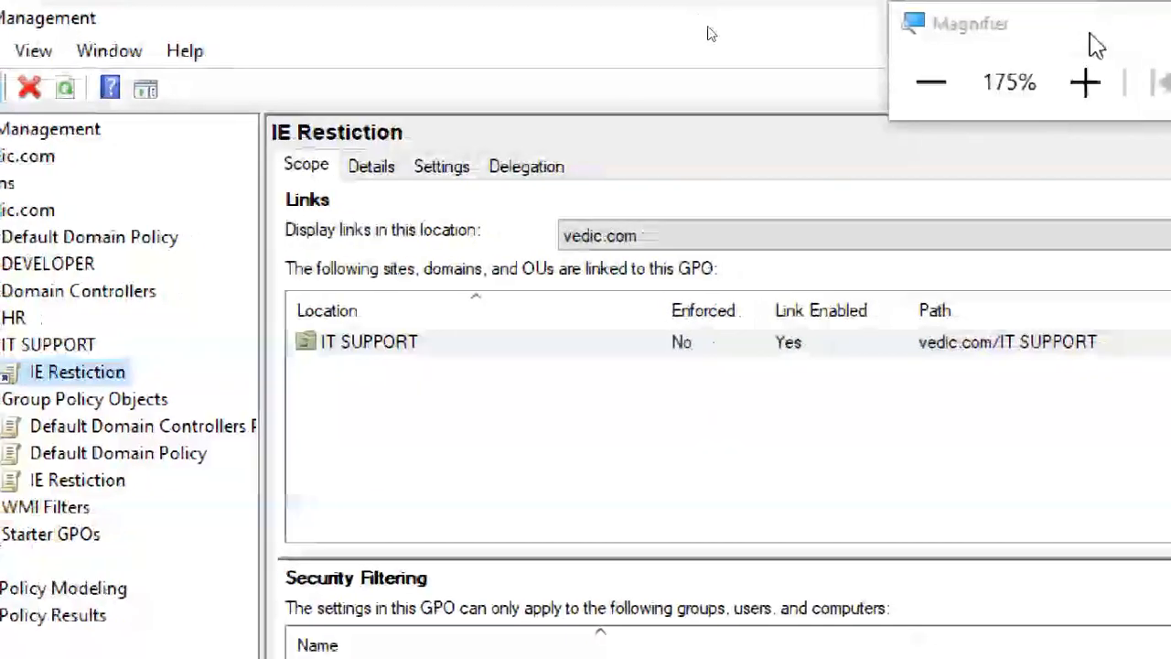
# Refresh the vedic.com forest tree and select its Domains node.
pyautogui.click(926, 111)
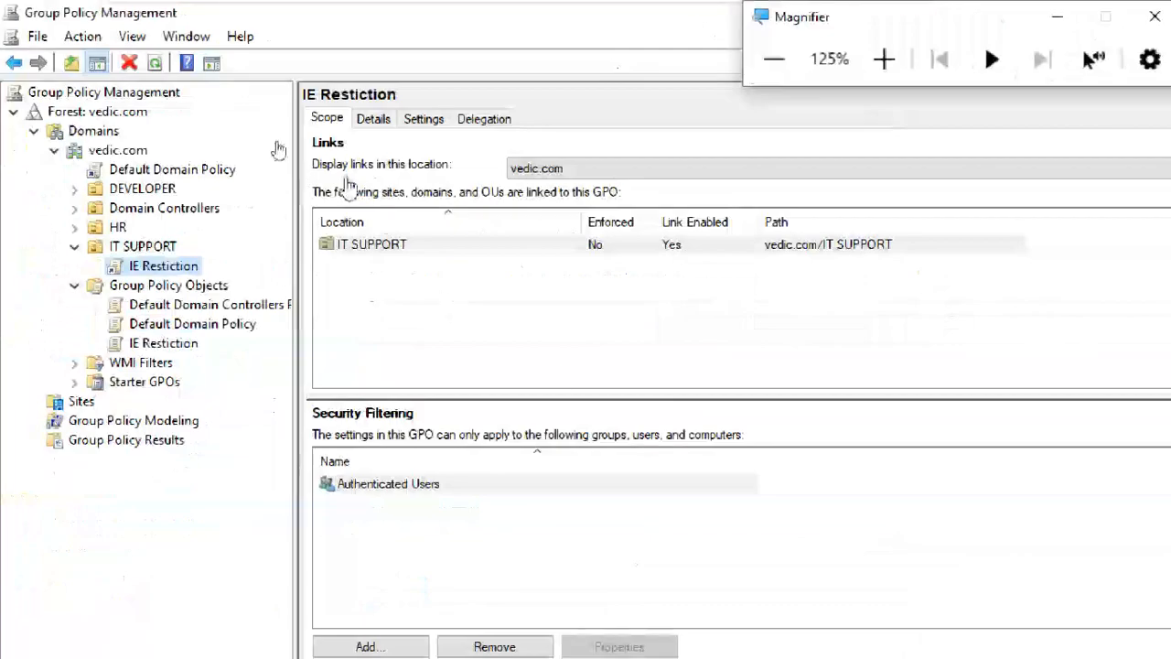
pyautogui.click(106, 111)
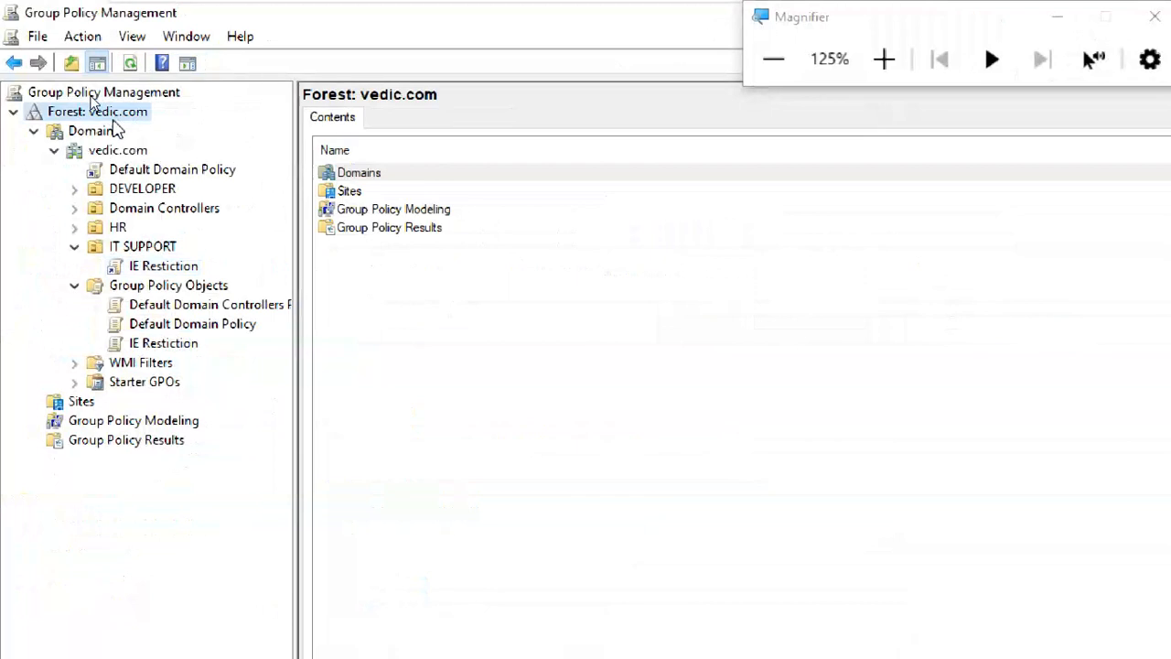
pyautogui.click(130, 63)
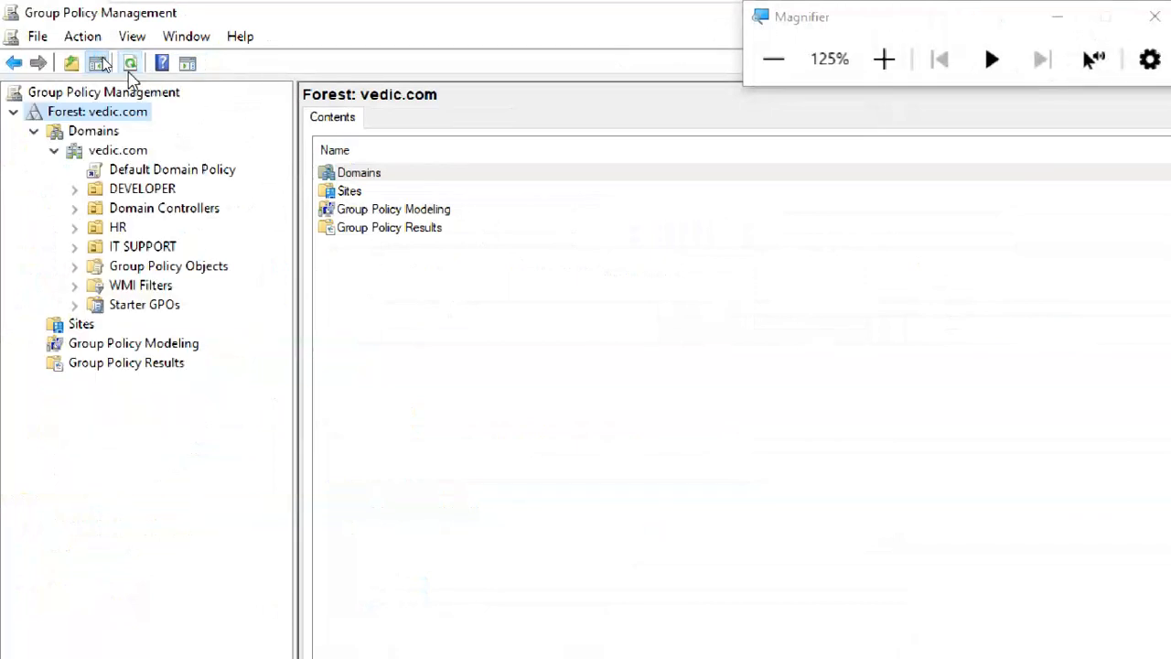
pyautogui.click(101, 130)
# Reload the vedic.com domain status, then run GPUPDATE /FORCE on the server.
pyautogui.click(128, 152)
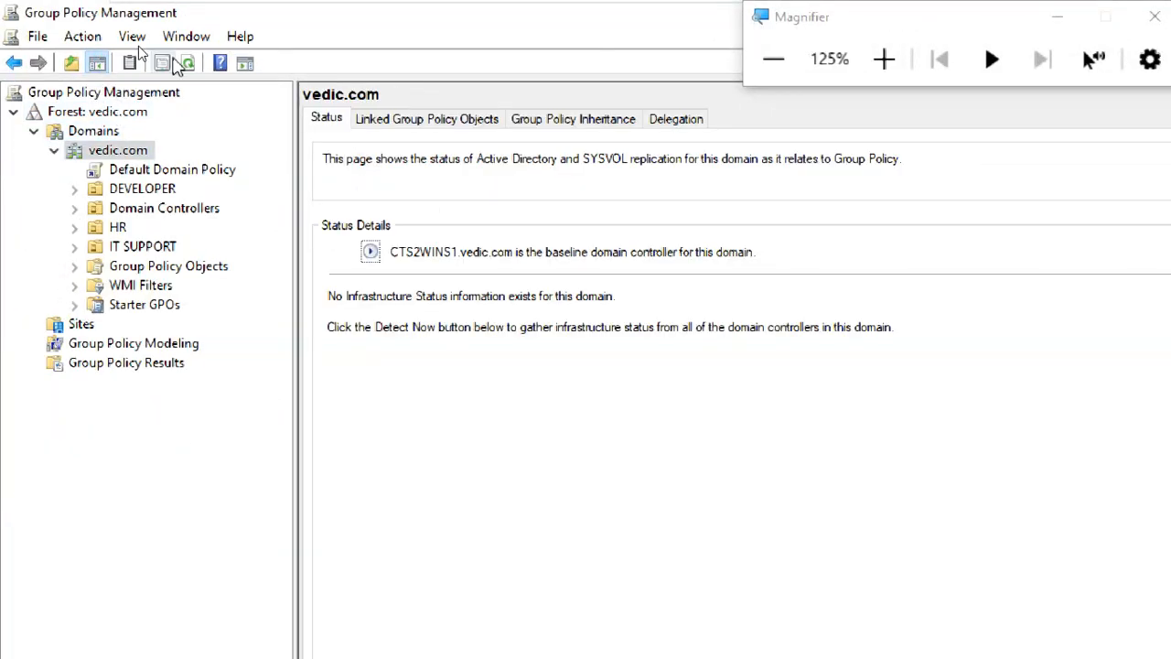
pyautogui.click(190, 65)
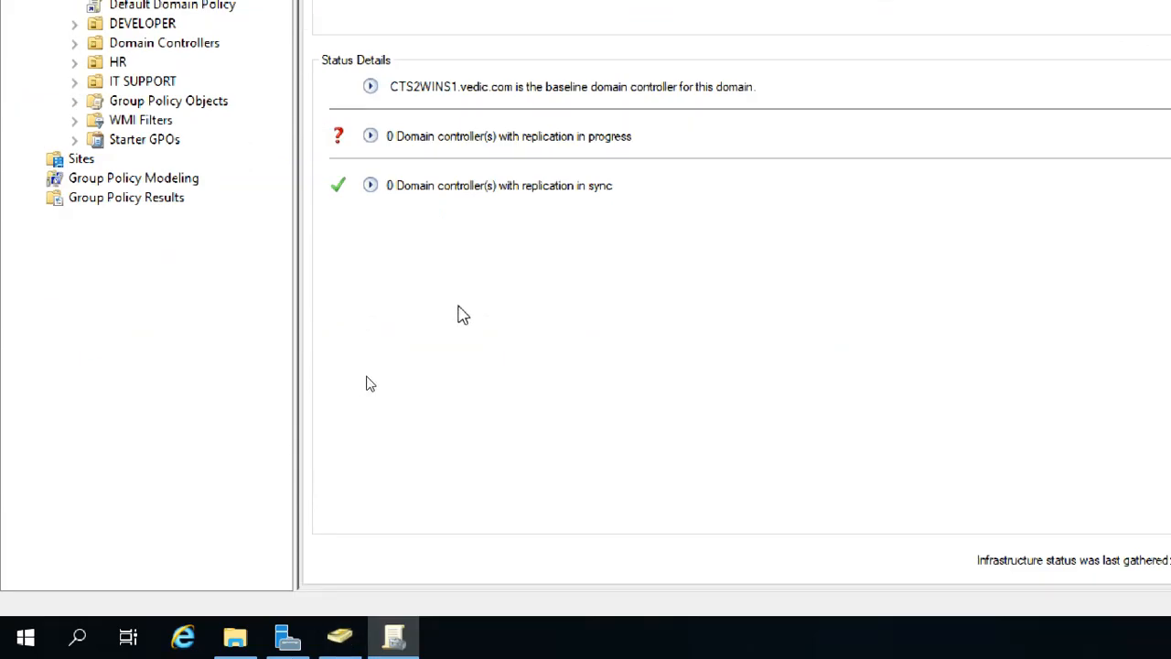
pyautogui.press('super+r')
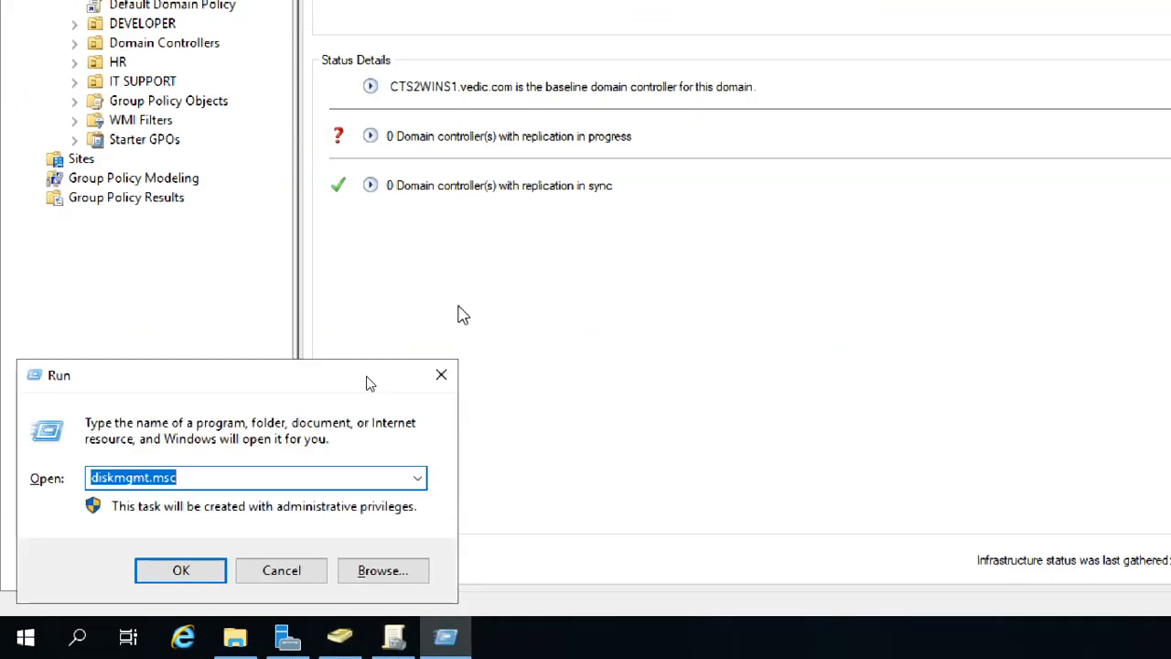
pyautogui.press('BackSpace')
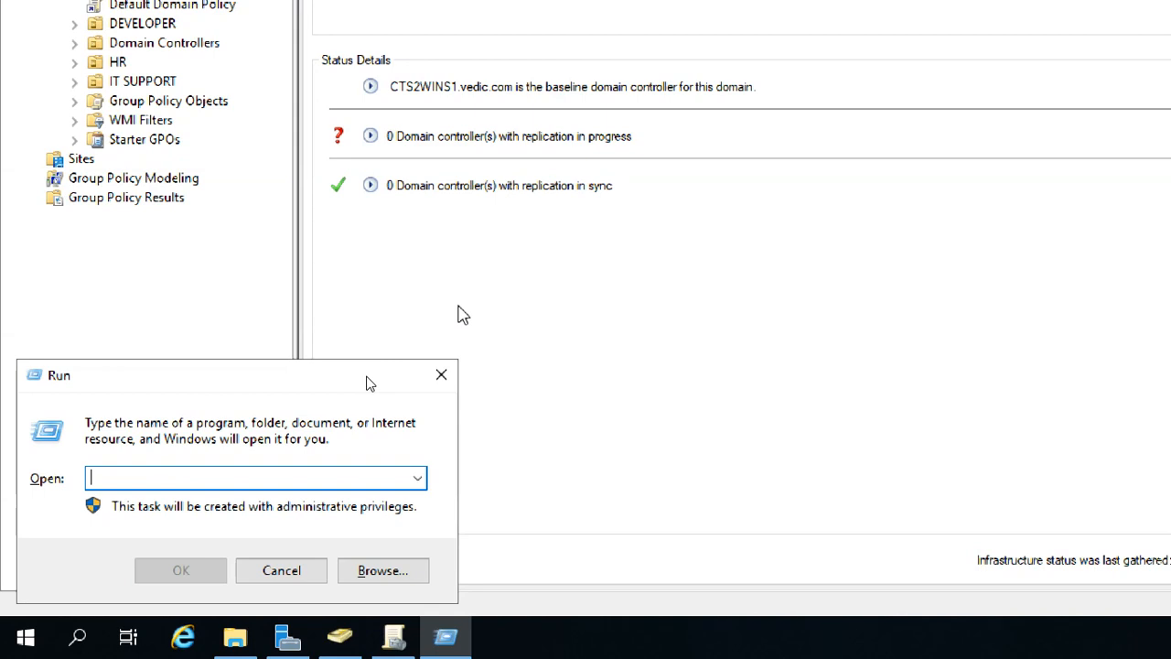
pyautogui.write('GP')
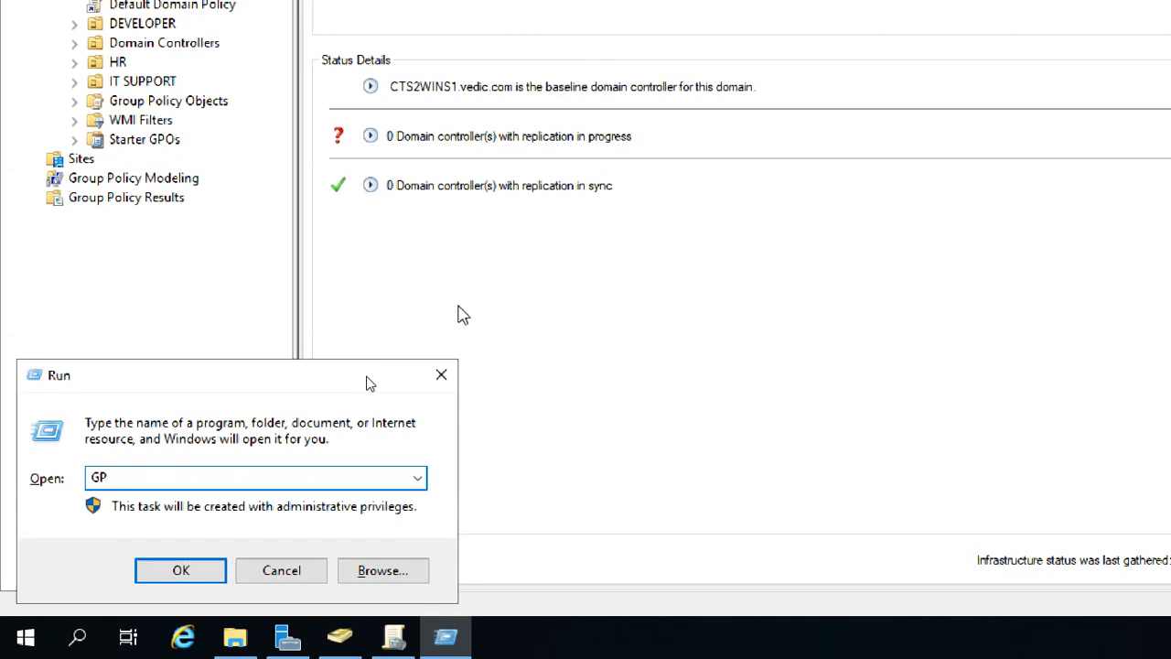
pyautogui.write('UPDATE /FORCE')
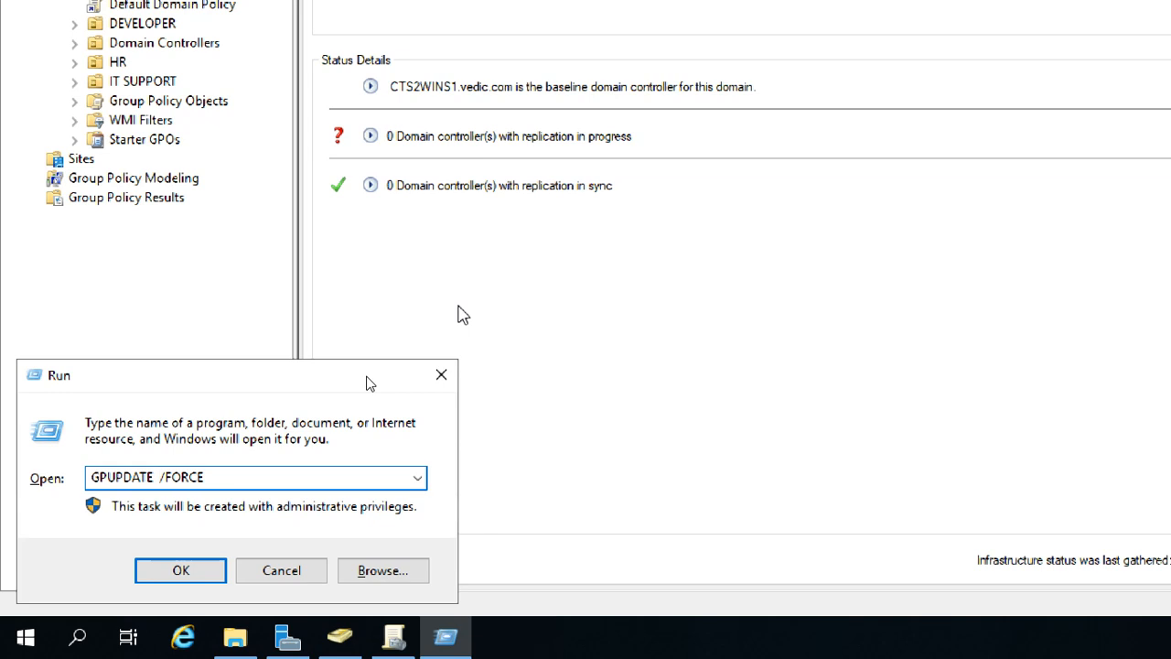
pyautogui.press('BackSpace')
pyautogui.press('BackSpace')
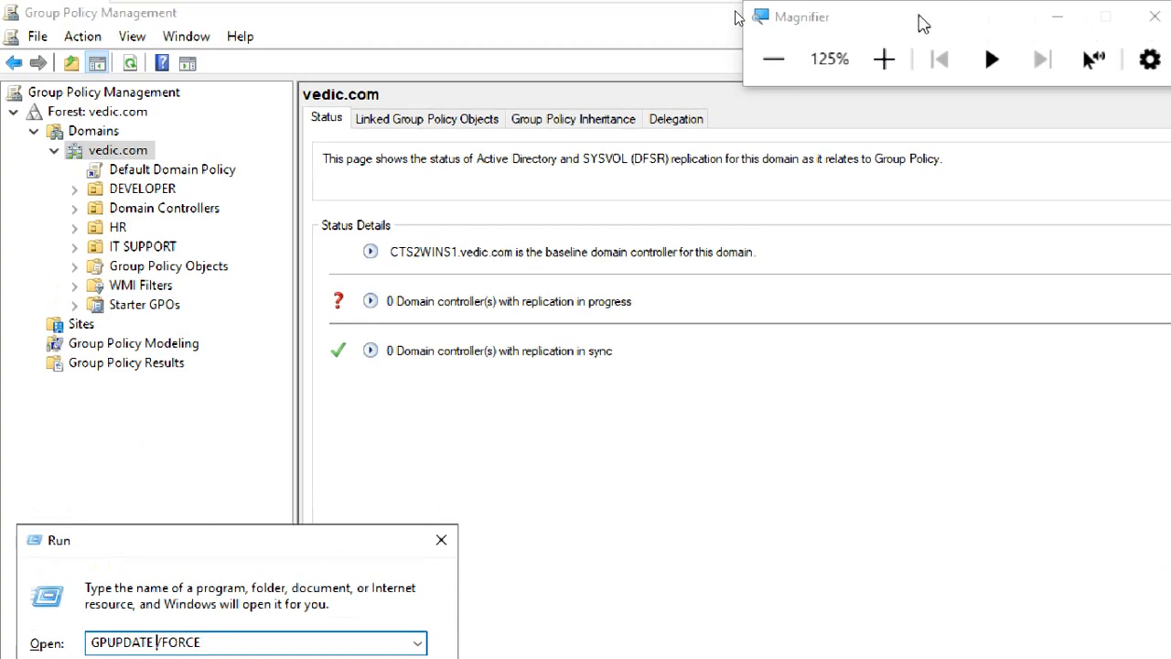
pyautogui.click(920, 129)
pyautogui.click(920, 129)
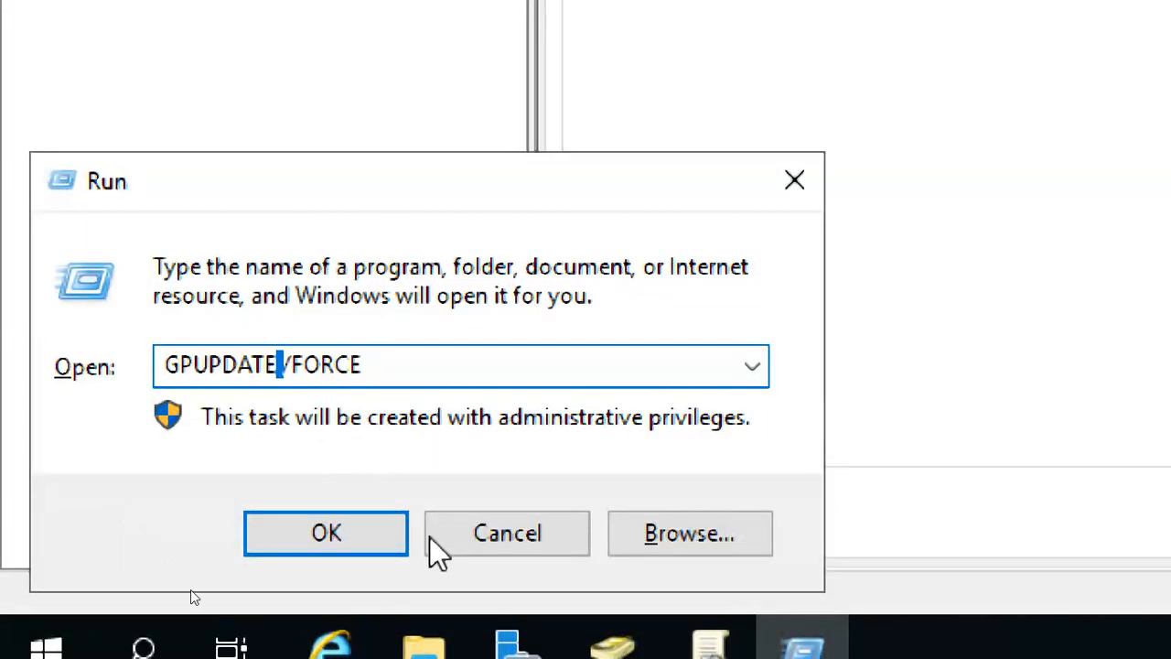
pyautogui.click(366, 538)
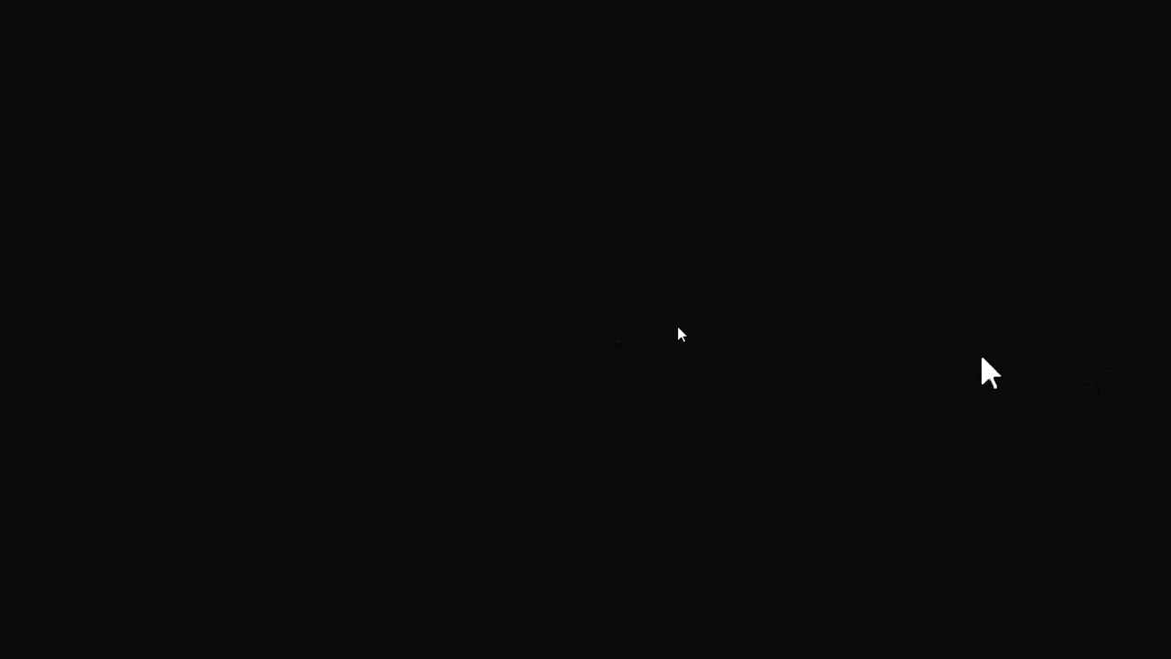
# Wait for the computer policy update to complete successfully and clear the GPUPDATE window.
pyautogui.click(892, 256)
pyautogui.click(892, 257)
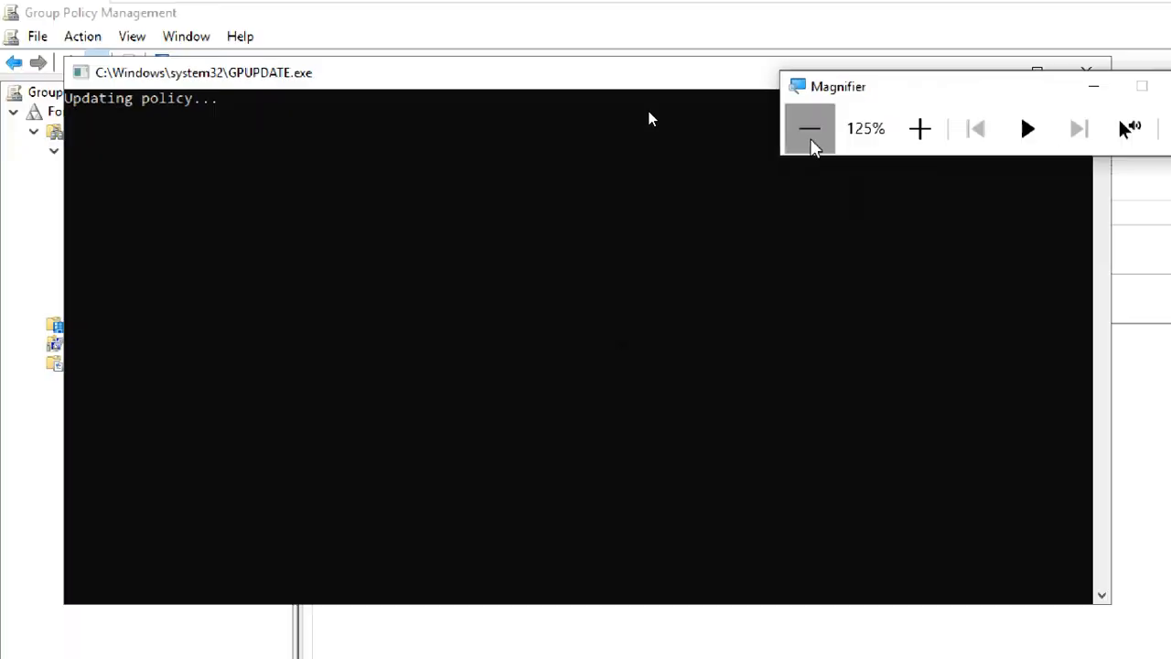
pyautogui.click(892, 256)
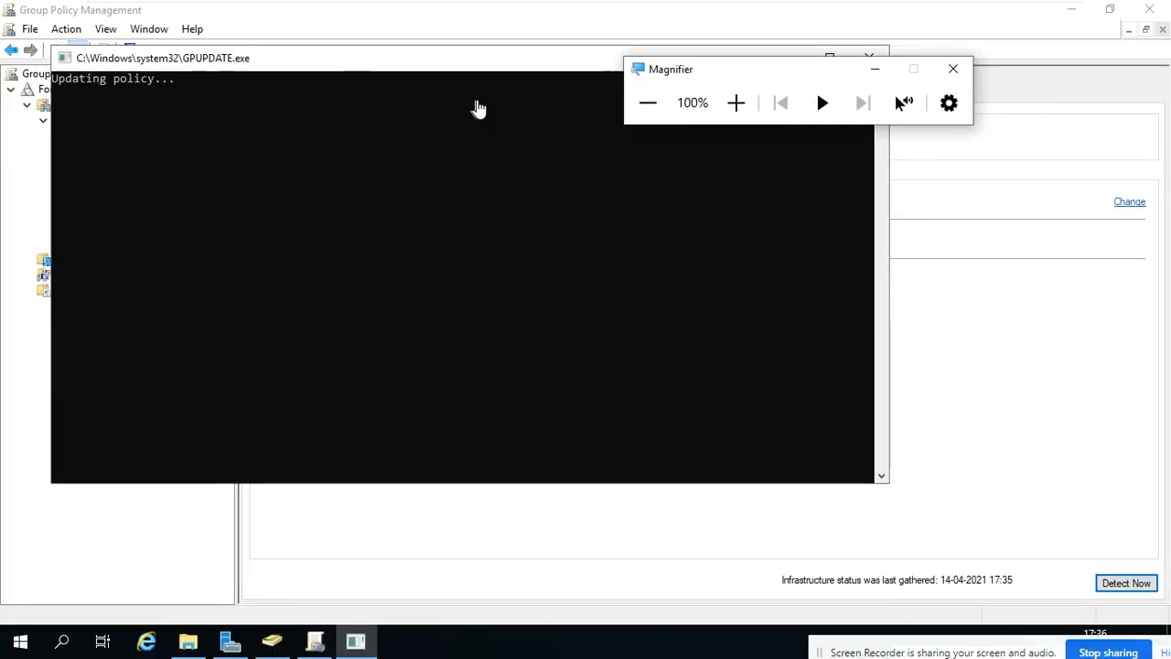
pyautogui.moveTo(646, 76); pyautogui.dragTo(686, 21)
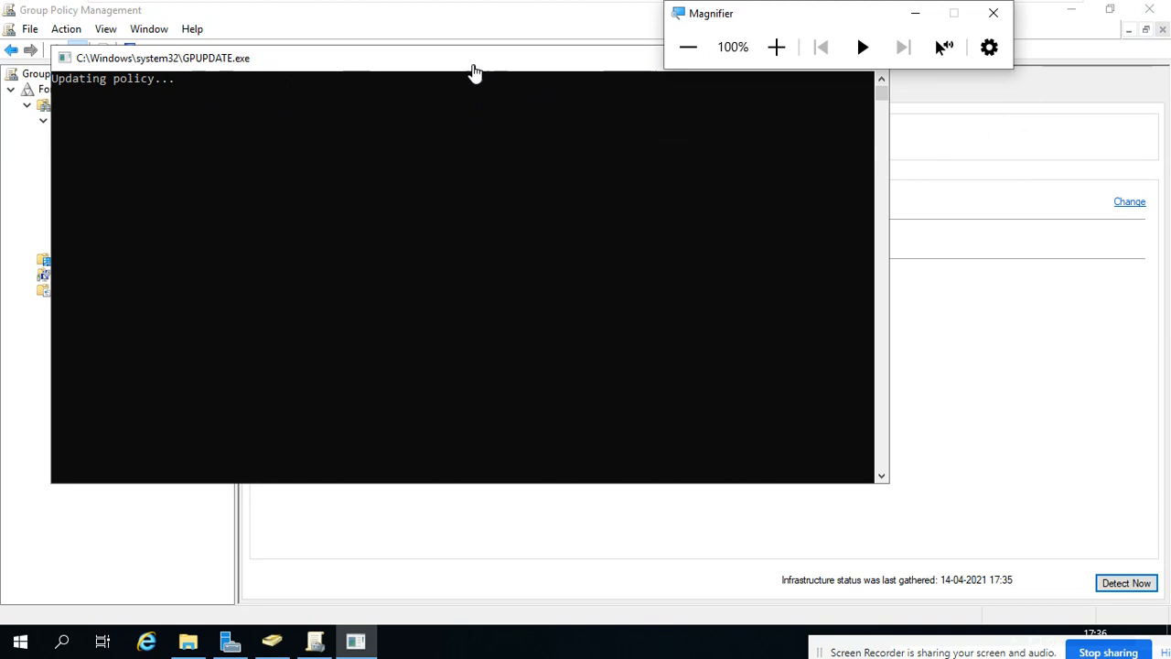
pyautogui.moveTo(455, 66); pyautogui.dragTo(501, 99)
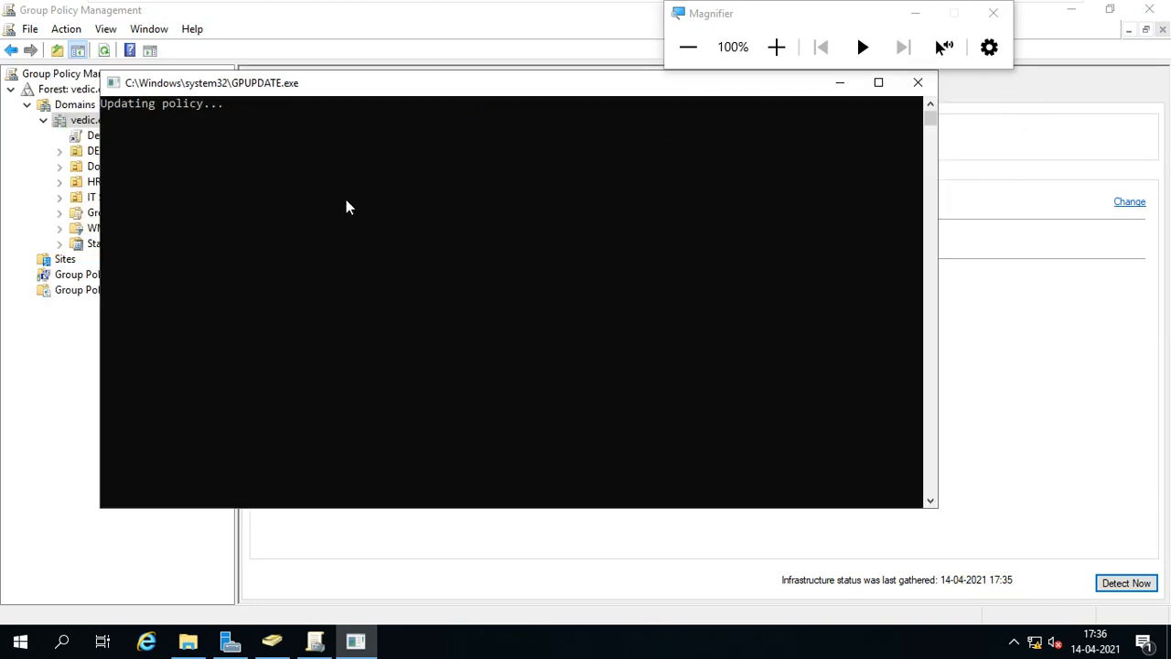
pyautogui.moveTo(793, 21); pyautogui.dragTo(836, 108)
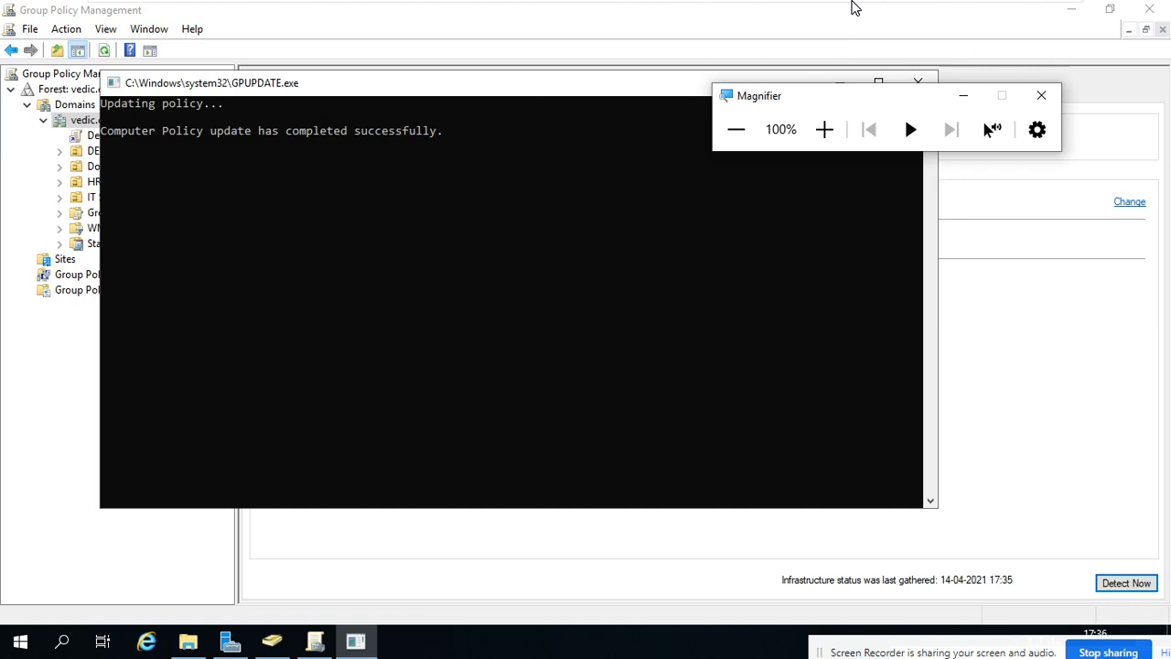
pyautogui.moveTo(854, 6)
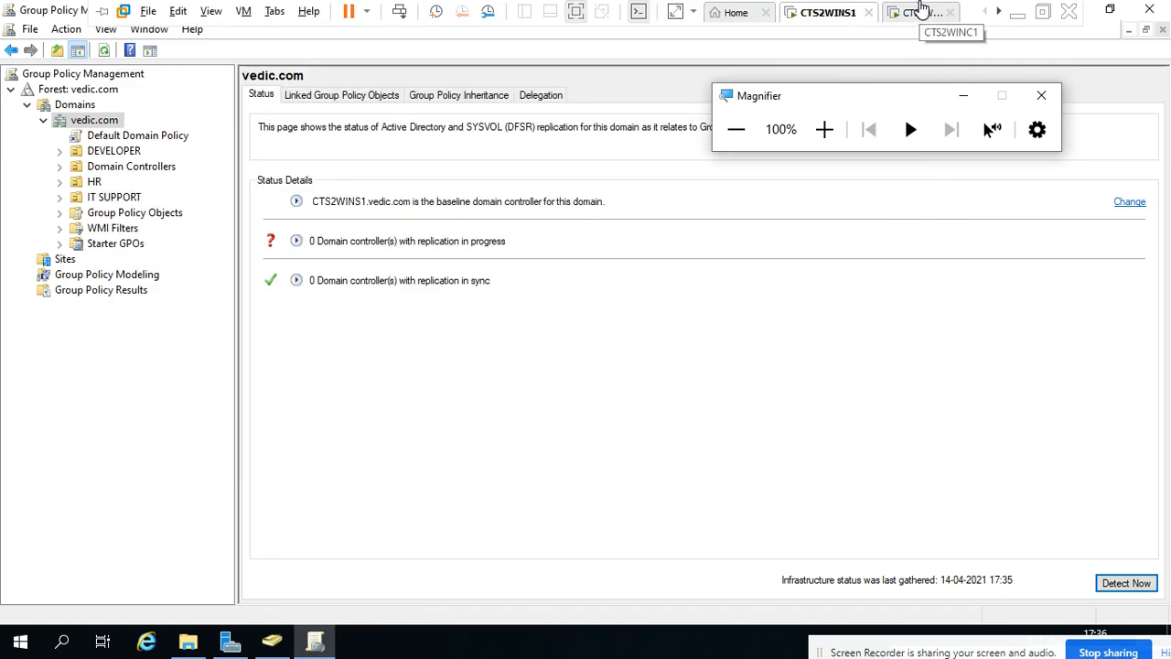
# Sign in to the CTS2WINC1 client as the IT support user, re-entering the password after one rejection.
pyautogui.click(922, 11)
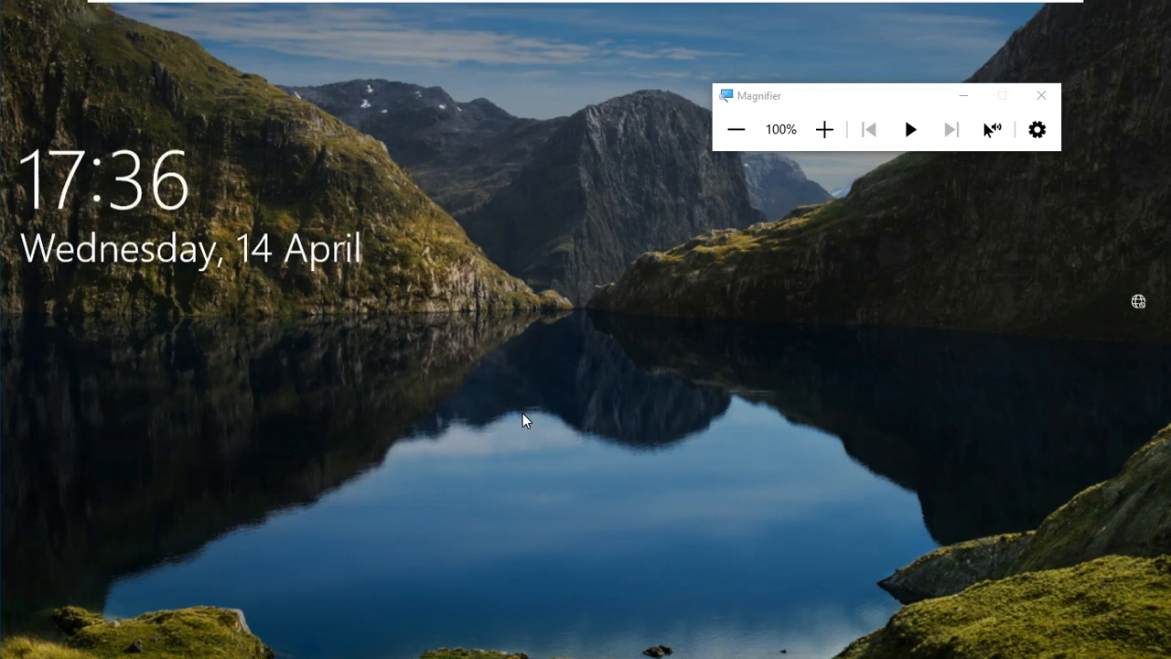
pyautogui.click(523, 413)
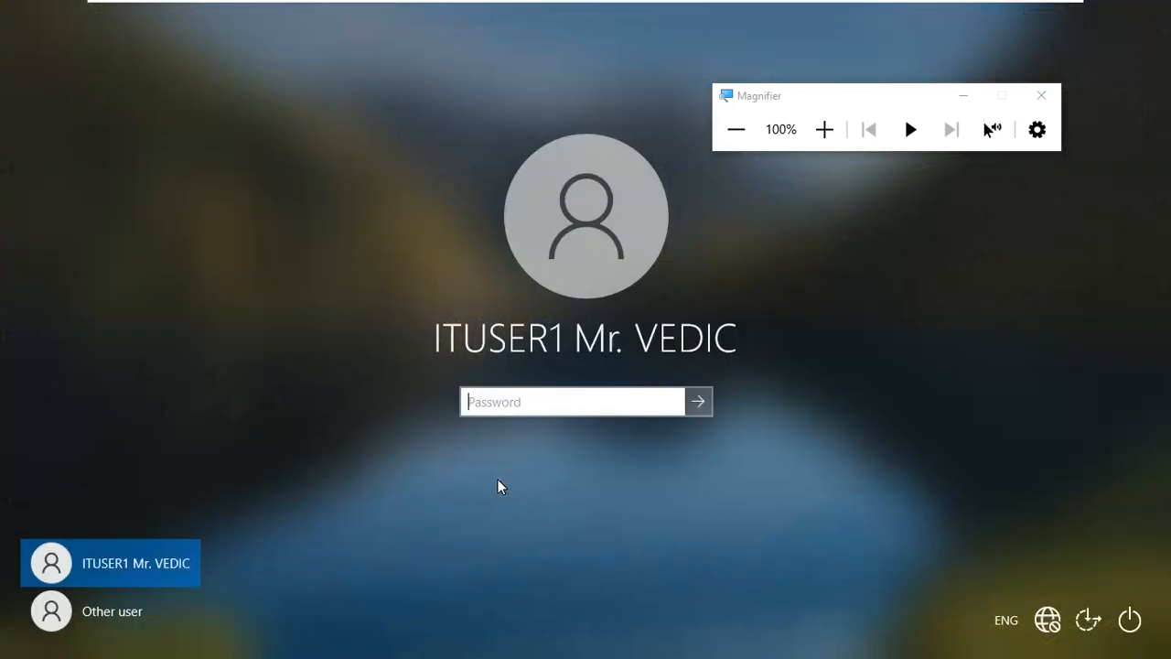
pyautogui.write('••')
pyautogui.press('BackSpace')
pyautogui.press('BackSpace')
pyautogui.write('••••••••')
pyautogui.press('Return')
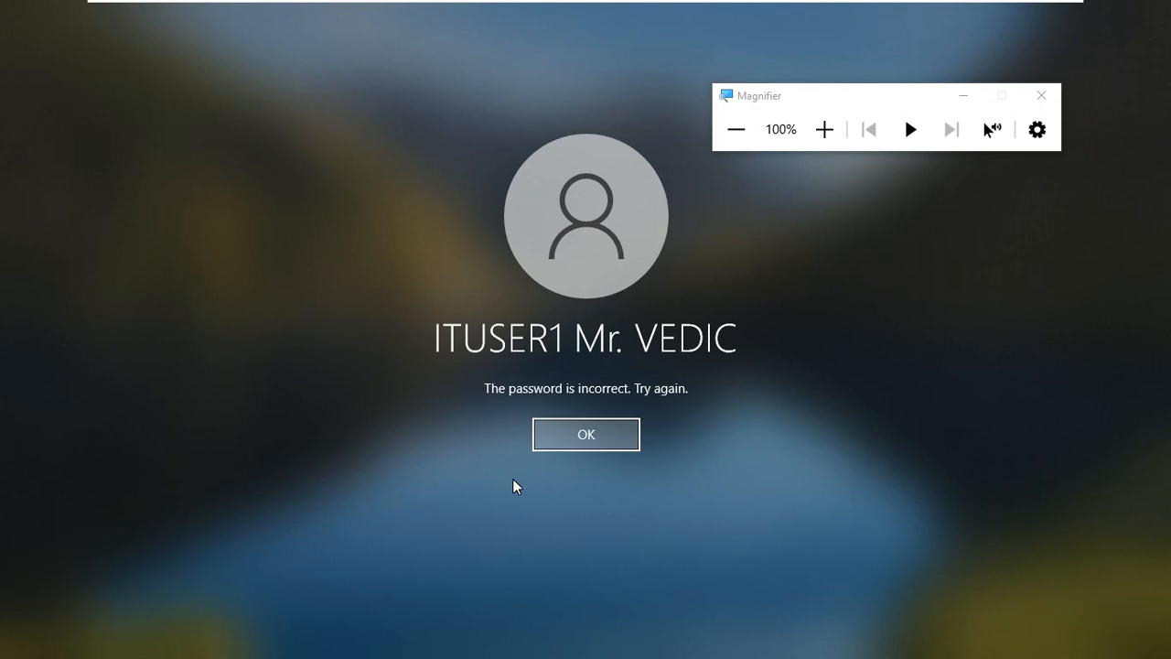
pyautogui.click(551, 448)
pyautogui.write('•••••')
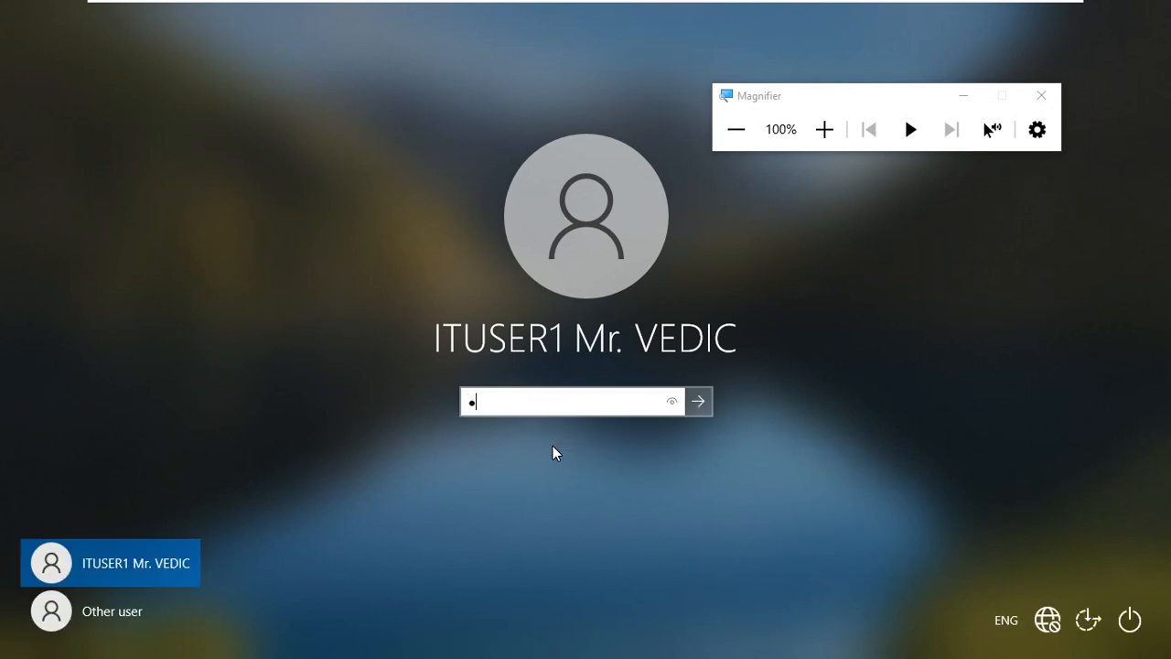
pyautogui.write('••••')
pyautogui.press('Return')
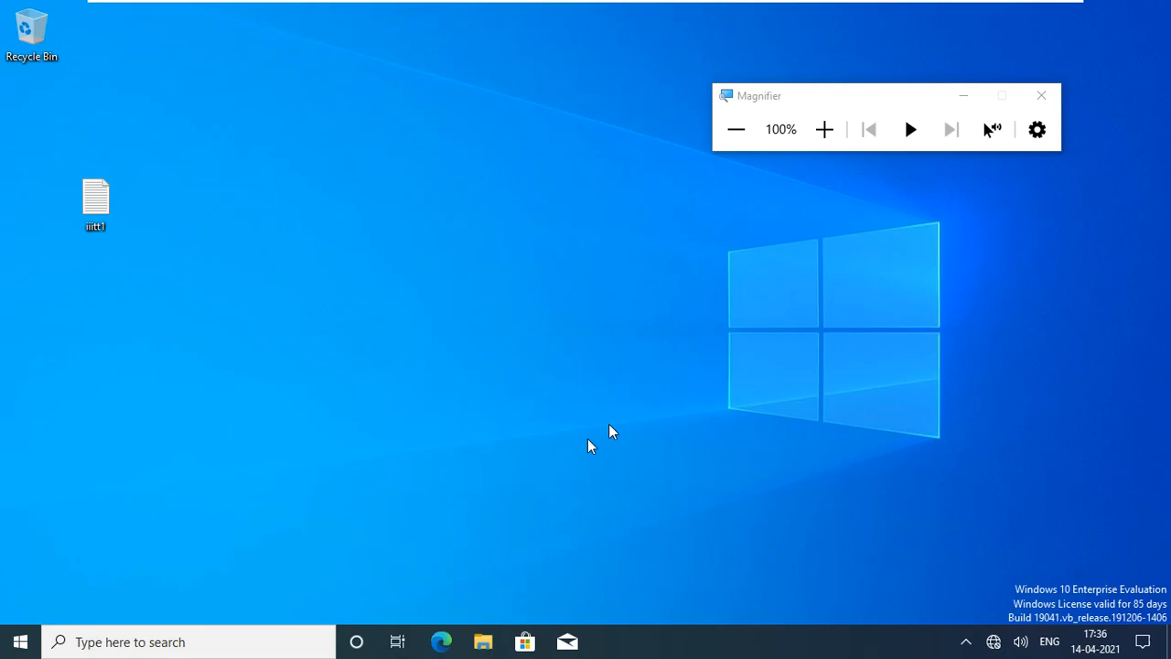
# Replace ncpa.cpl with gpupdate /force on the client and let the computer policy update complete.
pyautogui.click(822, 135)
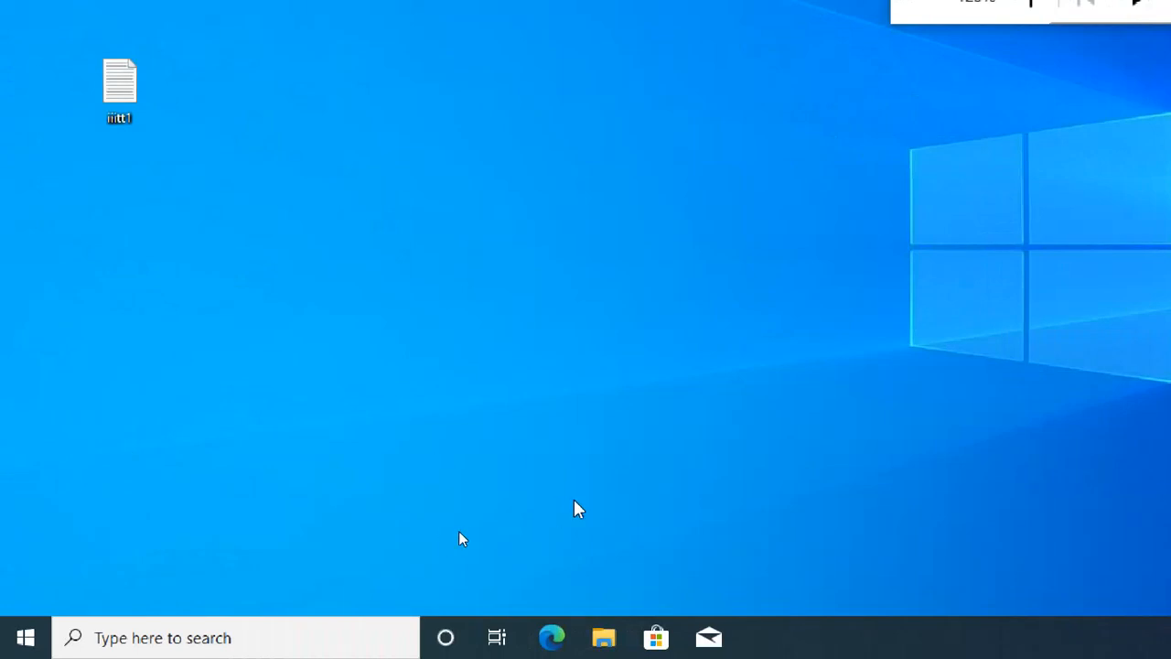
pyautogui.press('super+r')
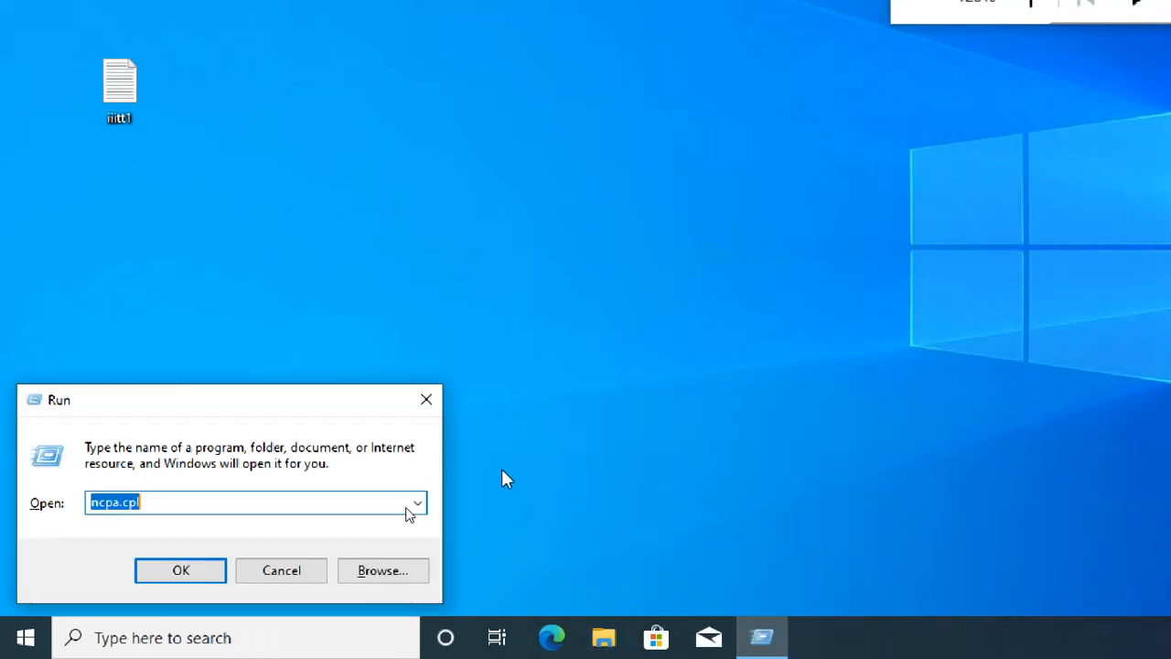
pyautogui.moveTo(256, 396); pyautogui.dragTo(491, 146)
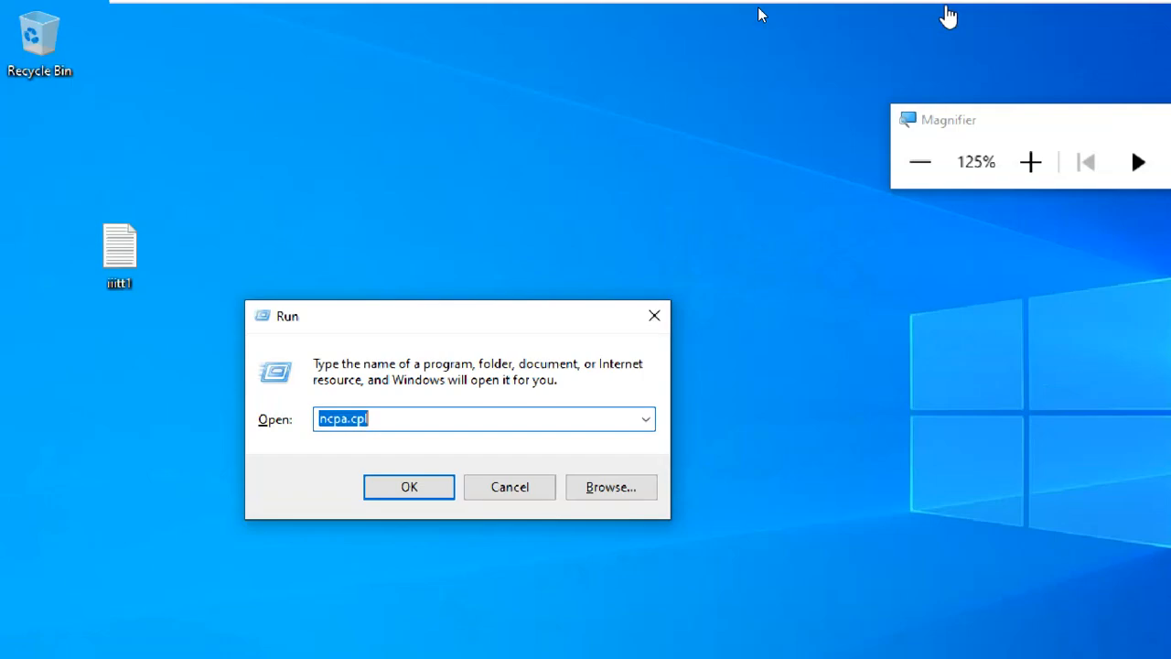
pyautogui.click(1032, 159)
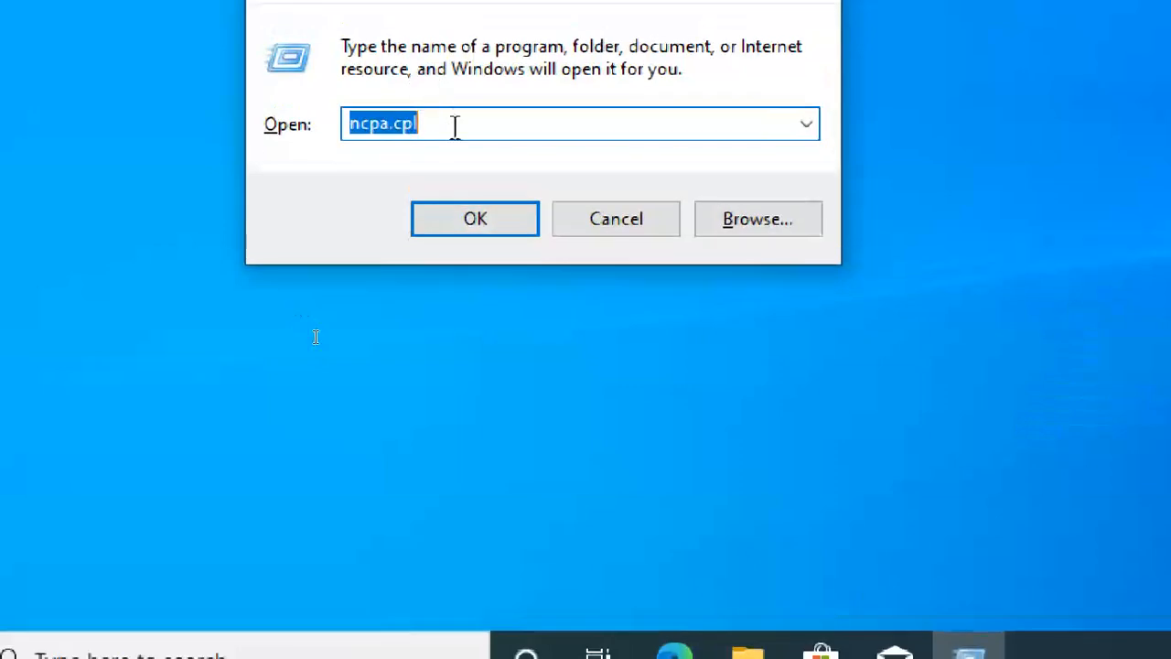
pyautogui.write('g')
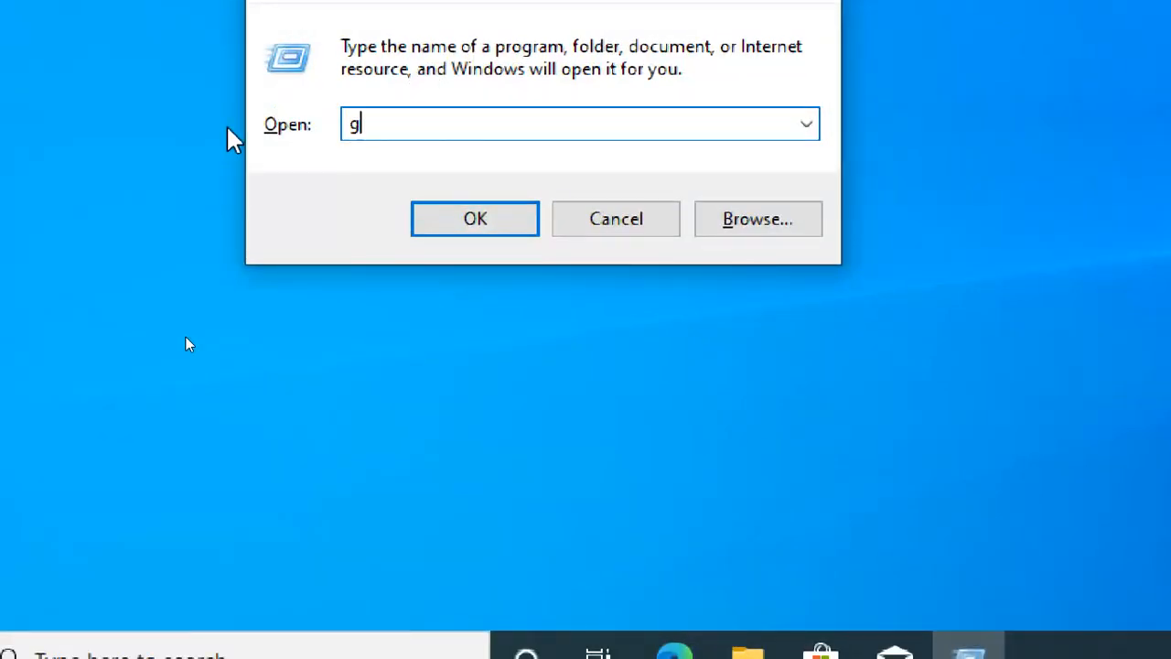
pyautogui.write('pupdate ')
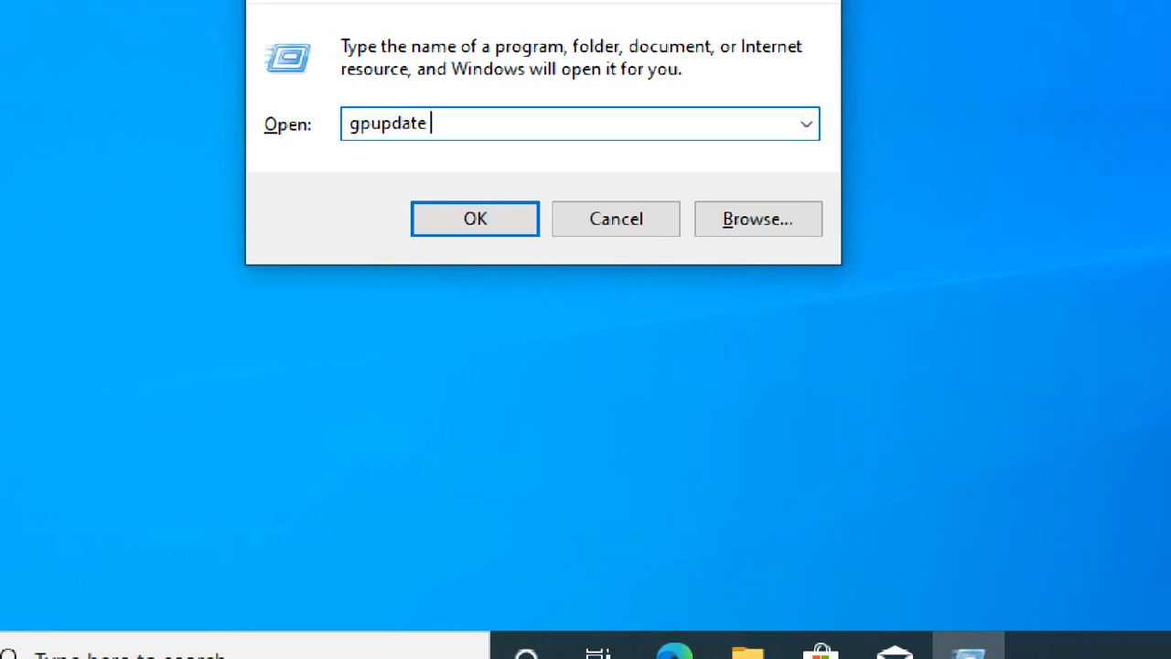
pyautogui.write('/force')
pyautogui.press('Return')
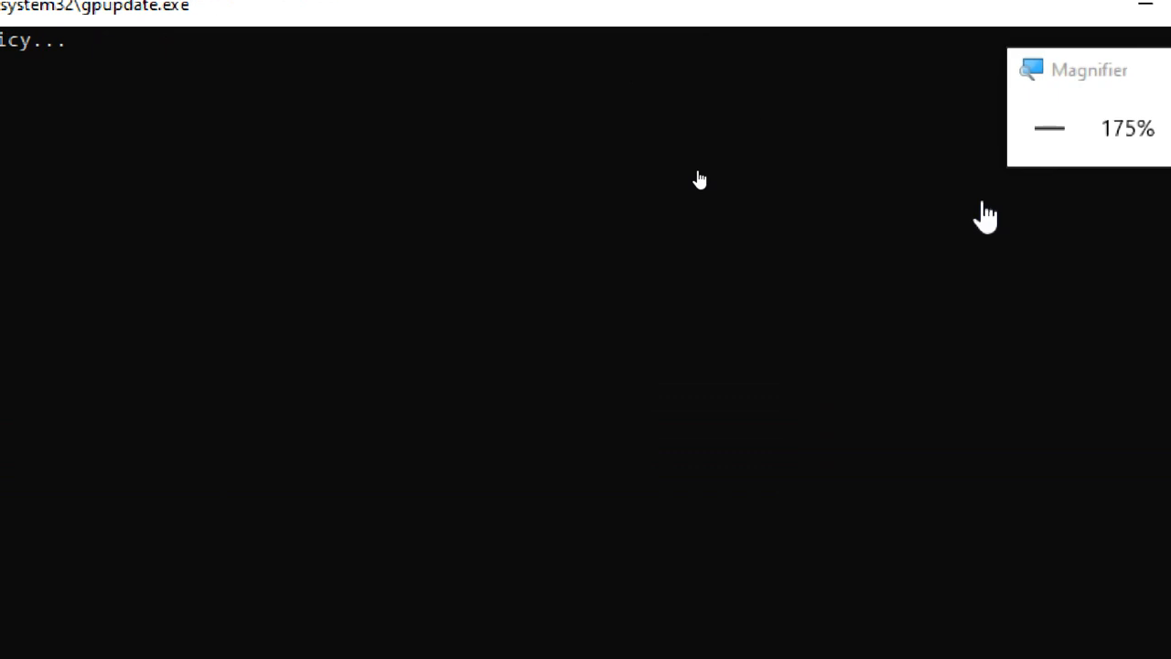
pyautogui.click(1054, 132)
pyautogui.click(1054, 132)
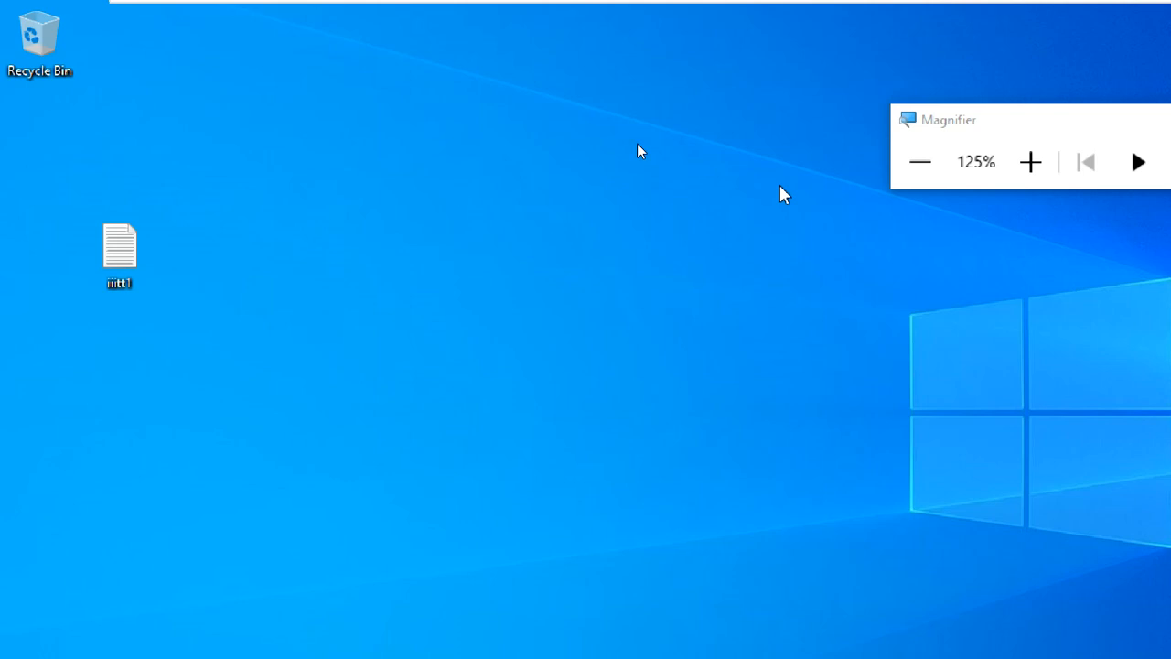
pyautogui.click(904, 171)
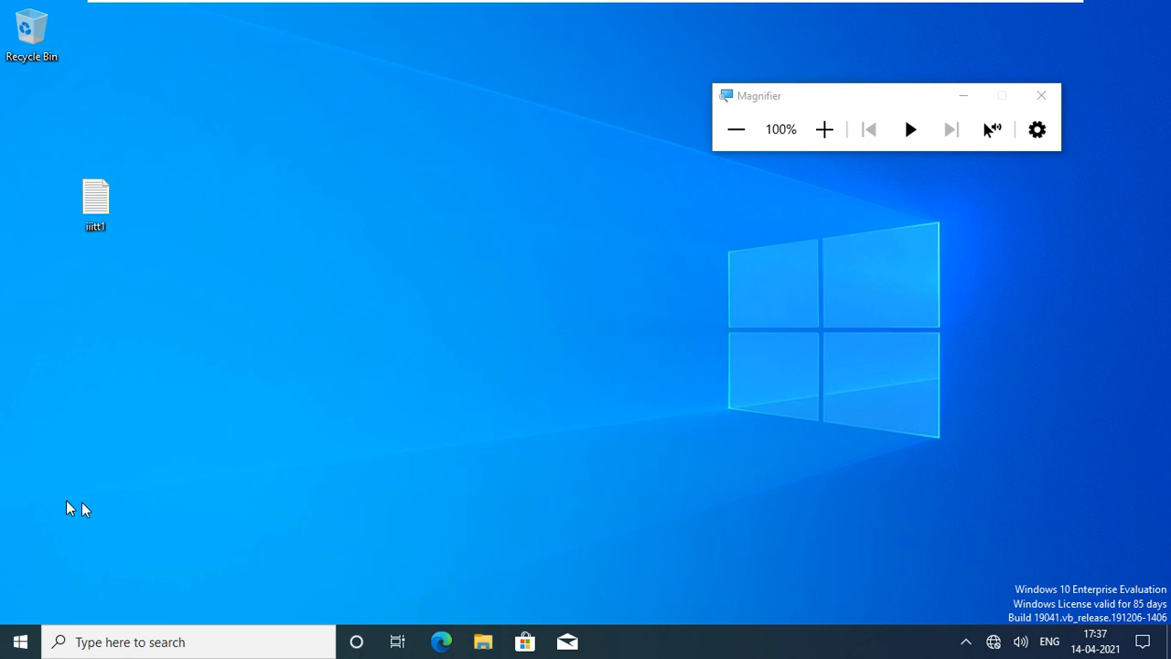
# Sign the current user out through the Start menu's account options, leaving power options untouched.
pyautogui.click(16, 648)
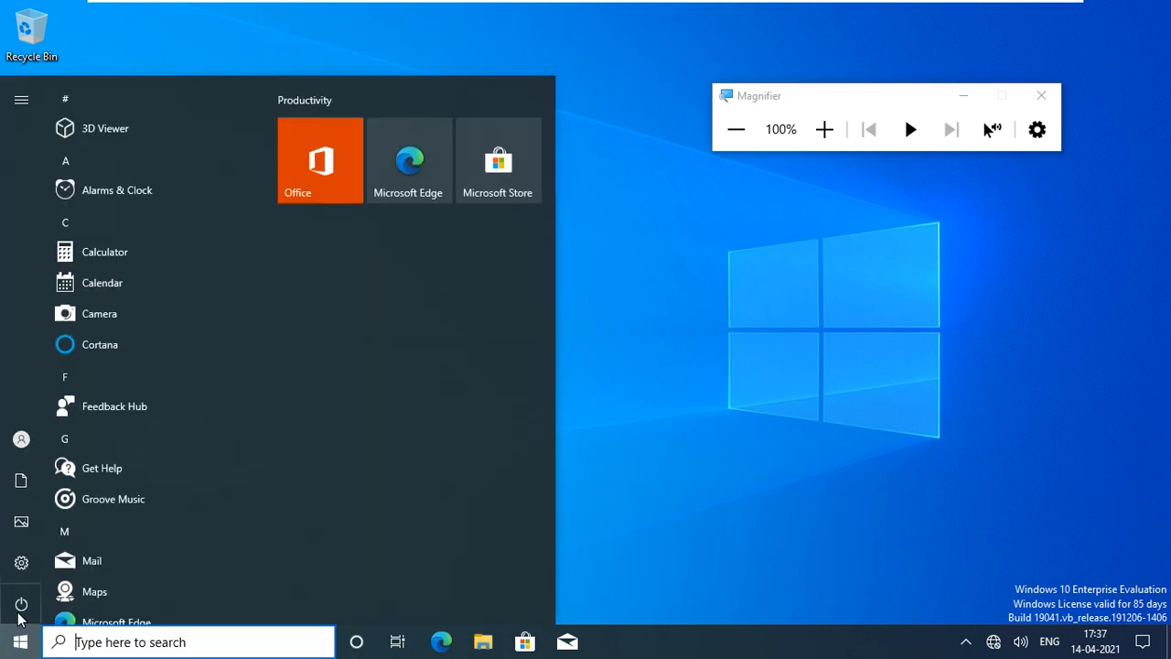
pyautogui.click(21, 604)
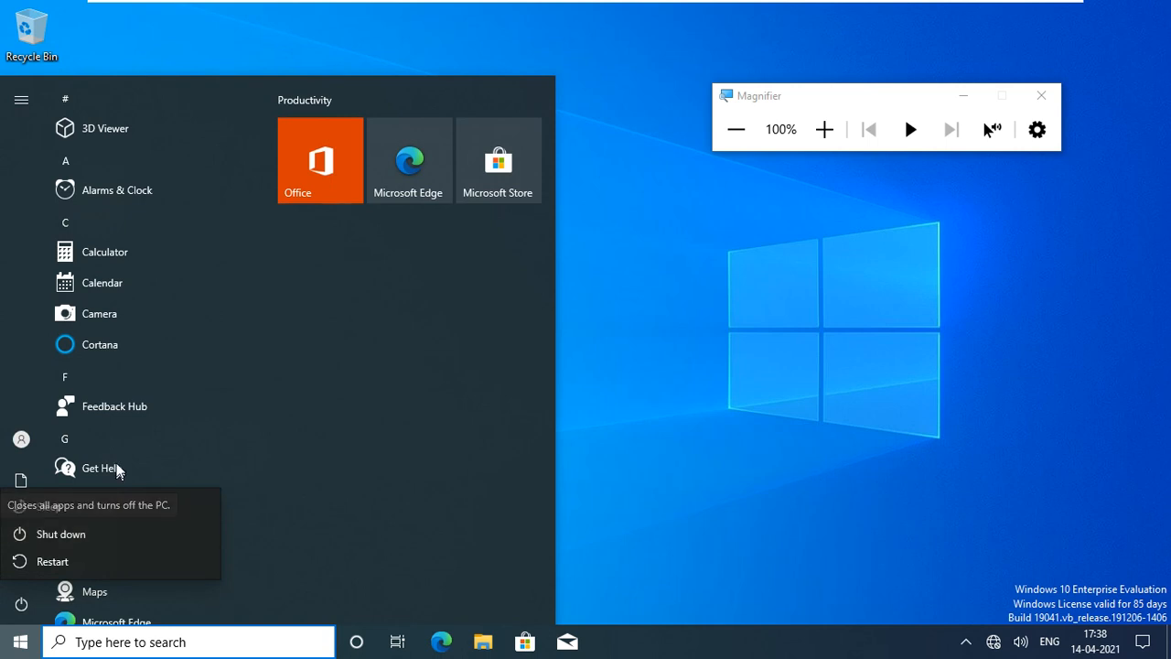
pyautogui.click(22, 442)
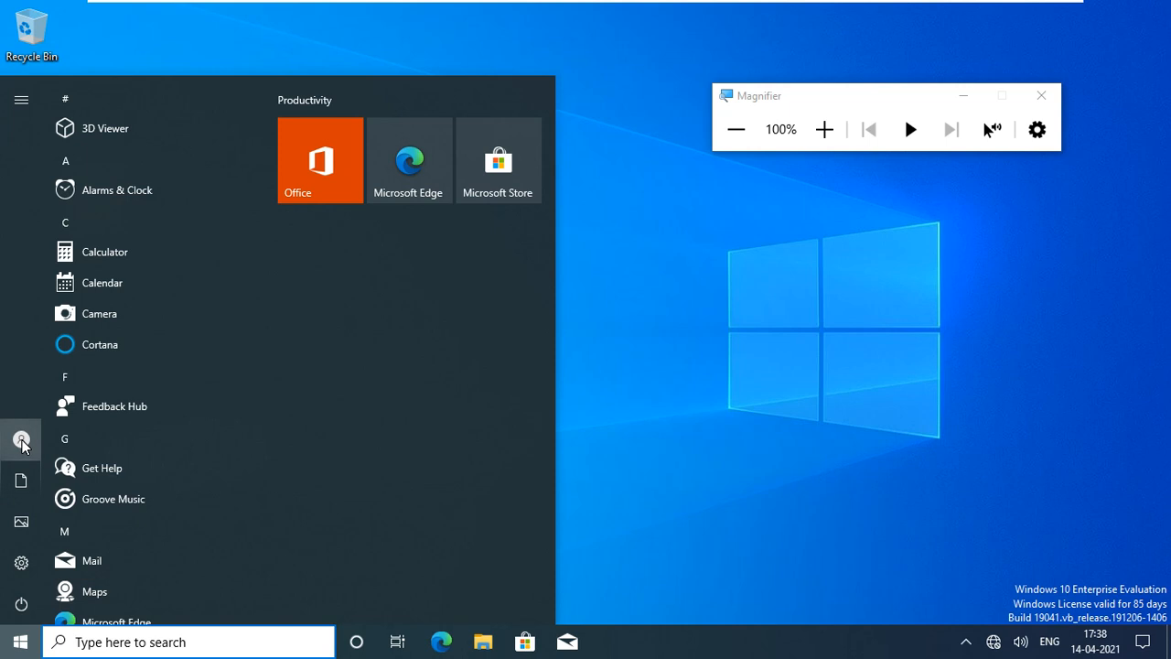
pyautogui.click(22, 441)
pyautogui.click(97, 368)
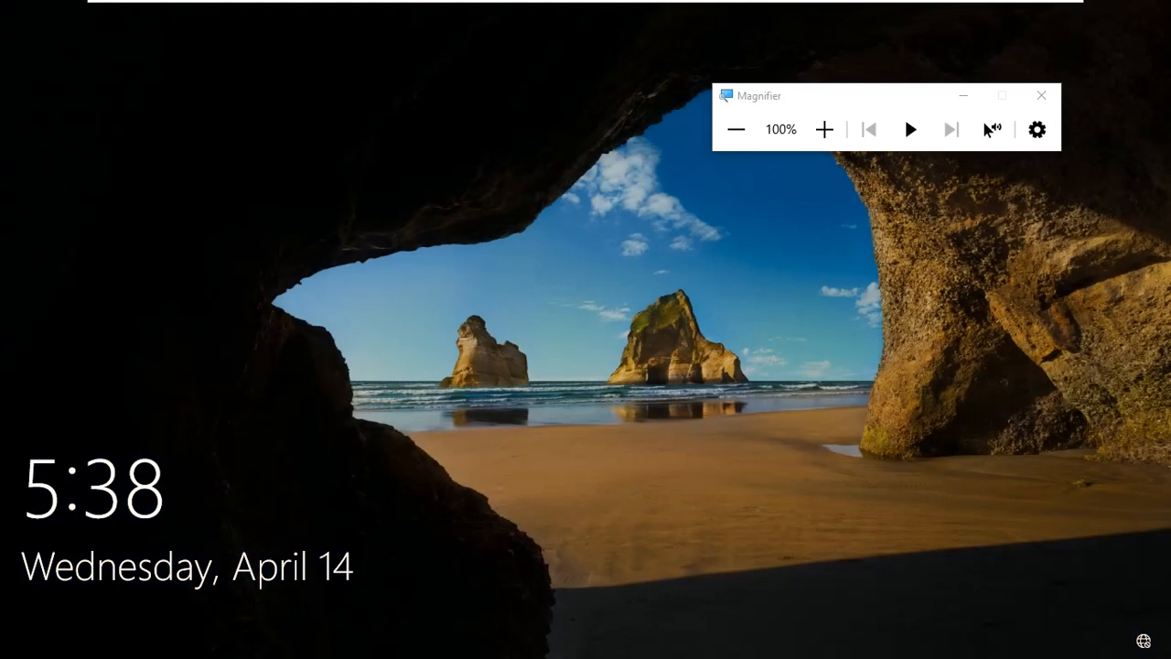
# Sign in as Other user with the IT support account, re-entering the password after one rejection.
pyautogui.click(417, 452)
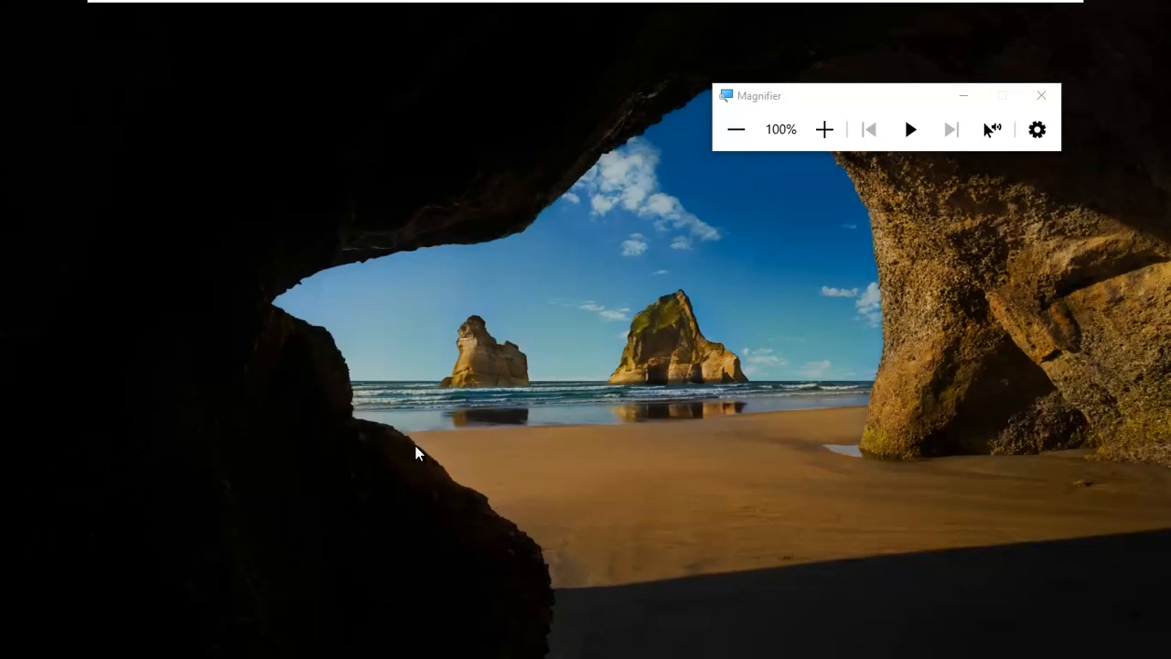
pyautogui.click(153, 615)
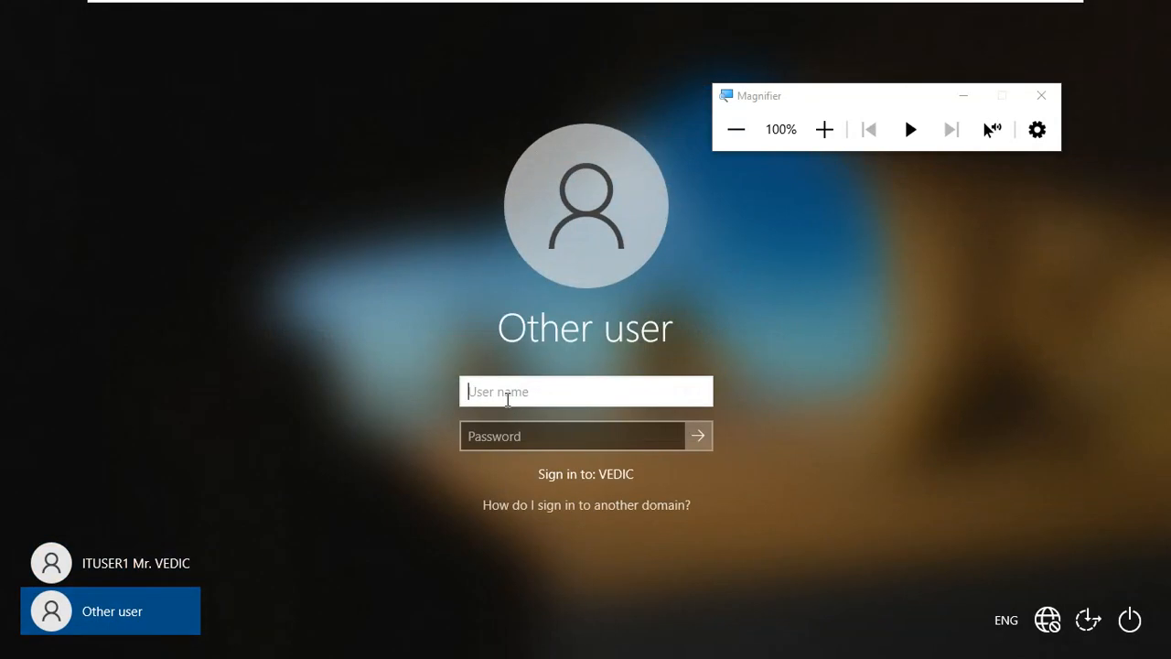
pyautogui.write('itus')
pyautogui.write('er1')
pyautogui.press('Tab')
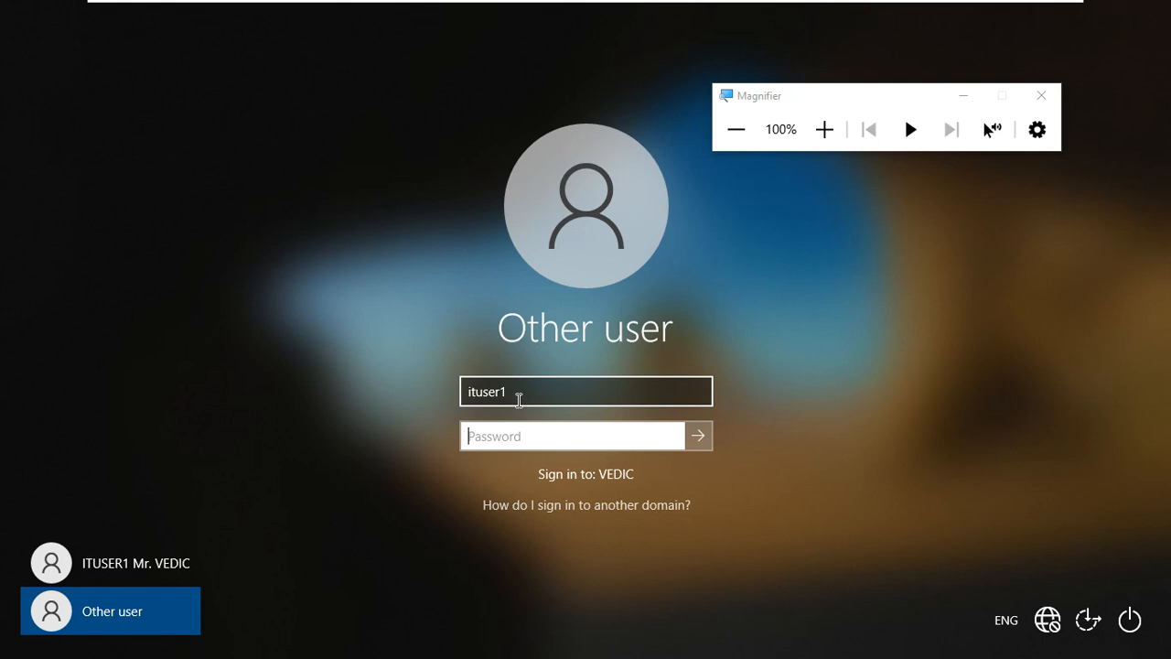
pyautogui.write('********')
pyautogui.press('Return')
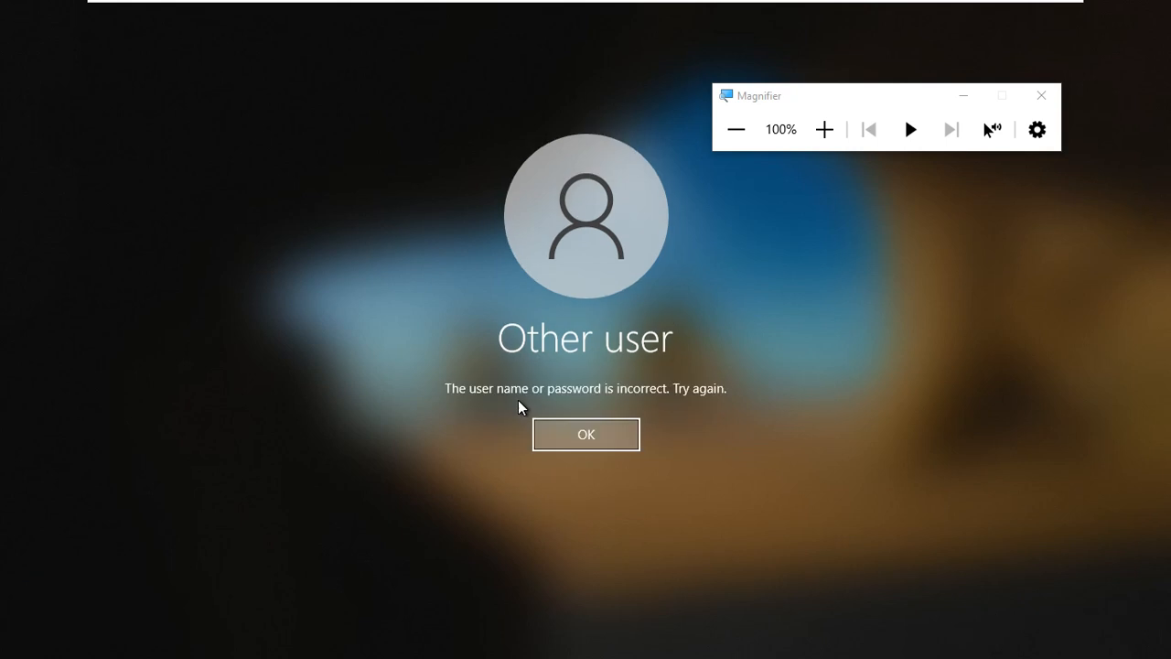
pyautogui.press('Return')
pyautogui.write('*******')
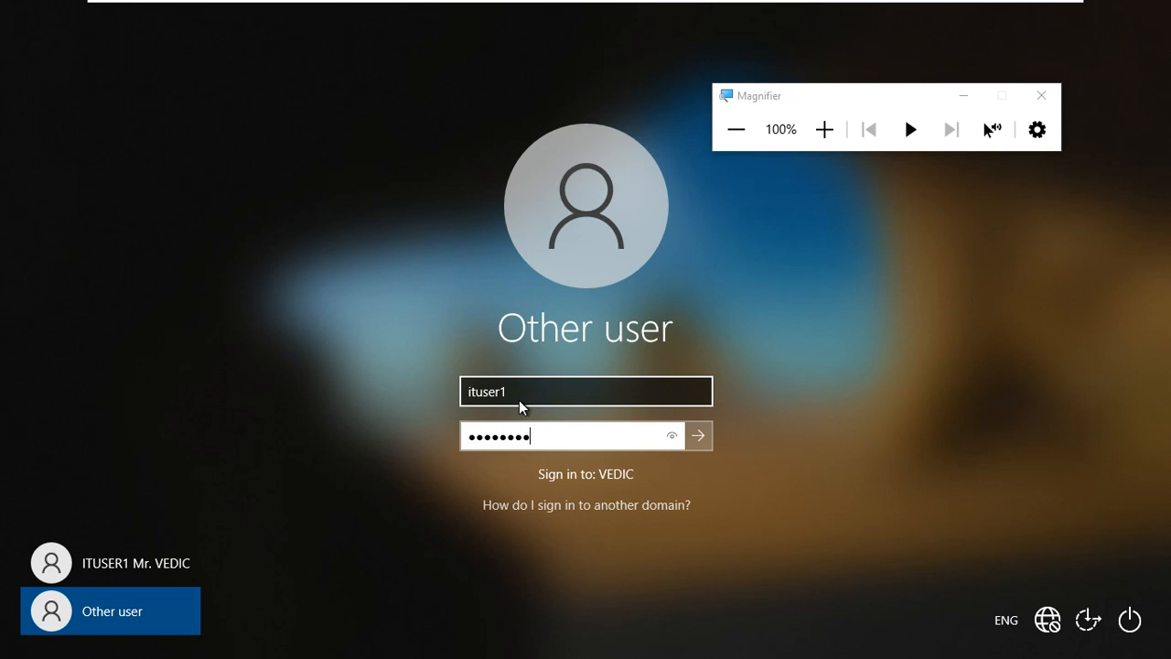
pyautogui.press('Return')
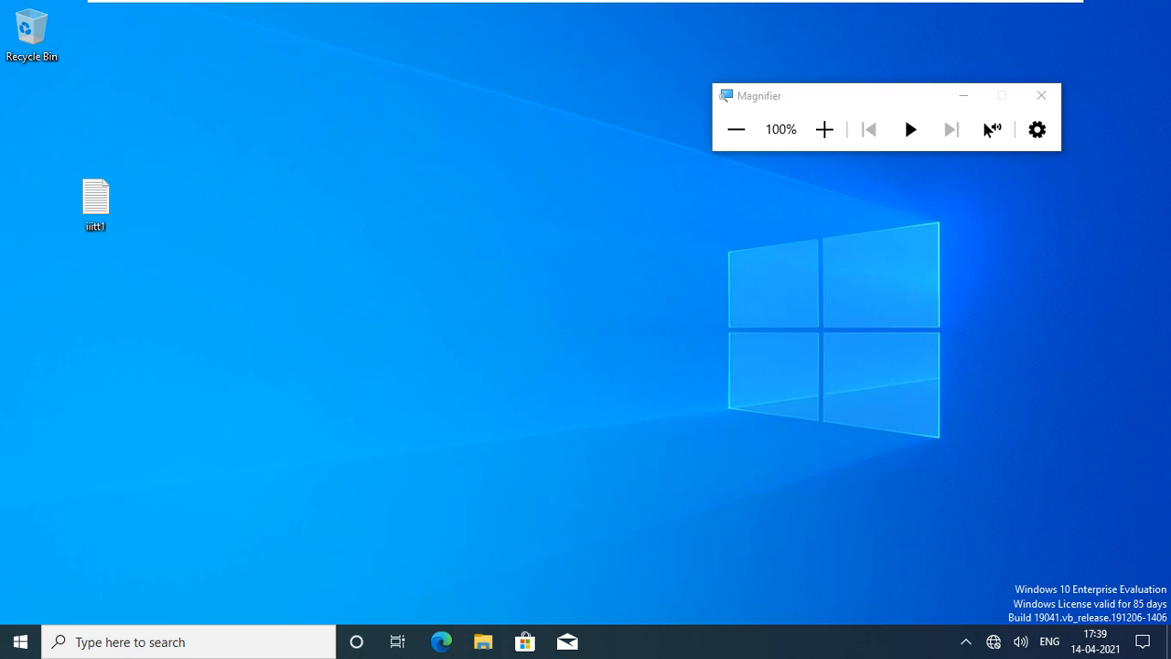
# Search the Start menu for 'control' and open Control Panel.
pyautogui.press('super')
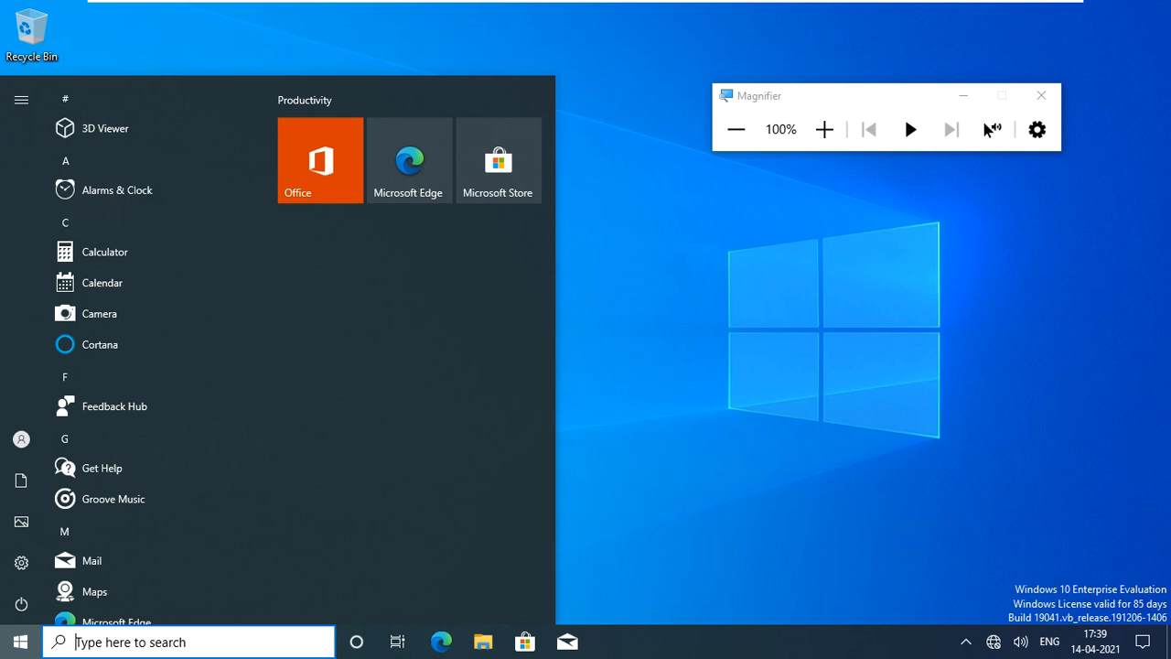
pyautogui.write('contr')
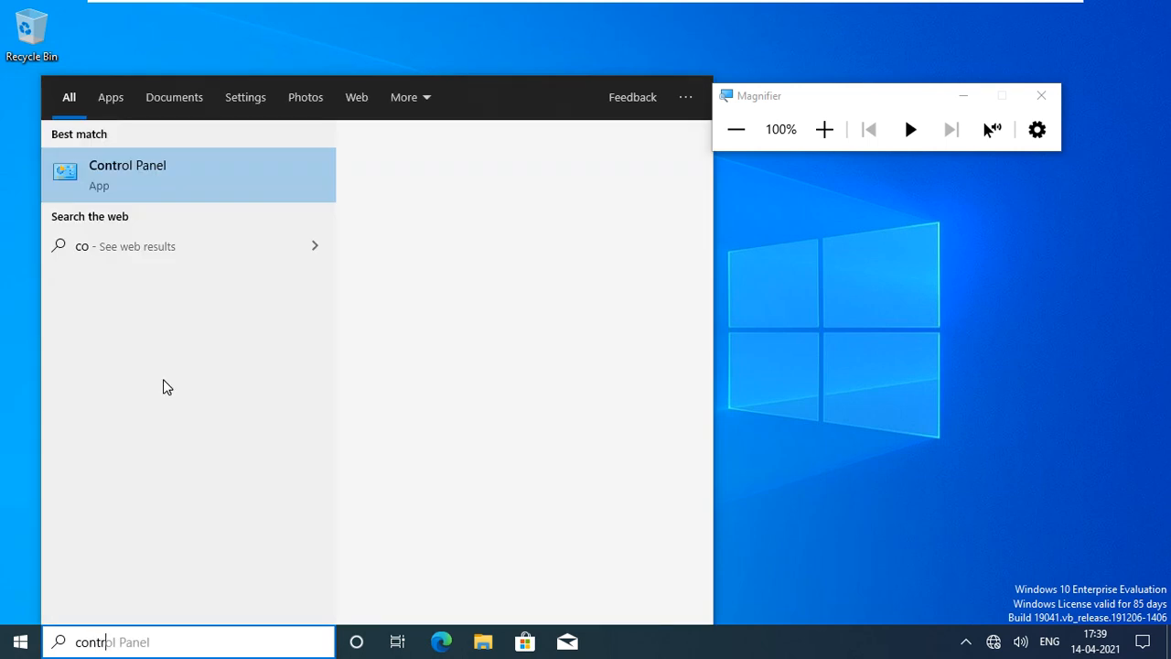
pyautogui.write('ol')
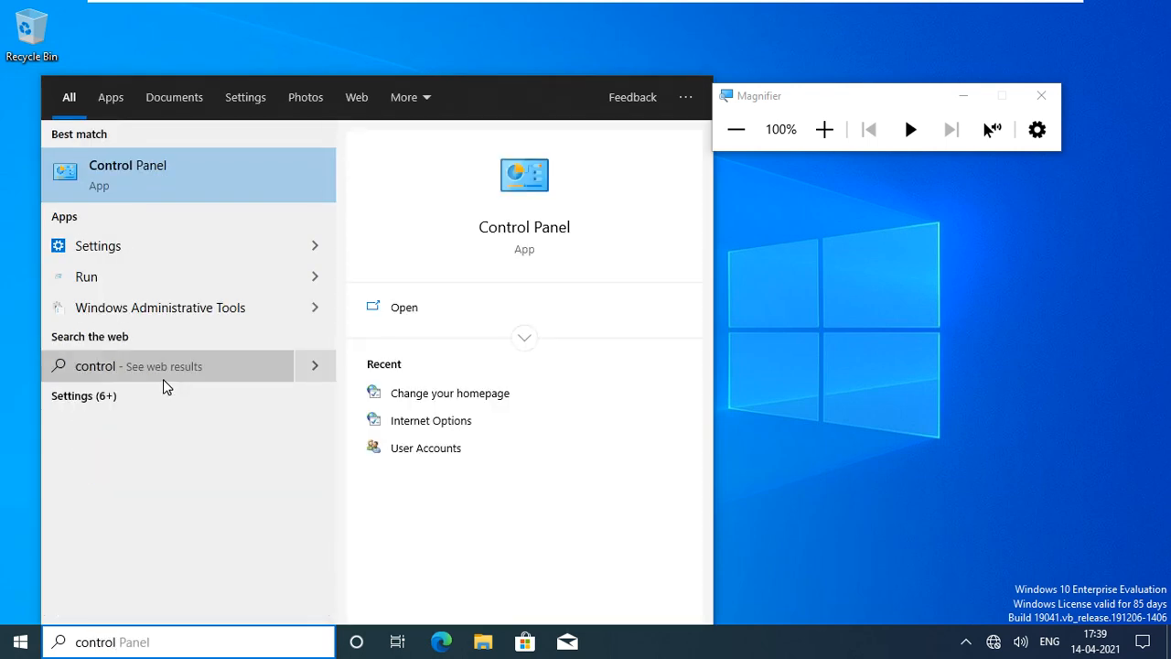
pyautogui.click(155, 189)
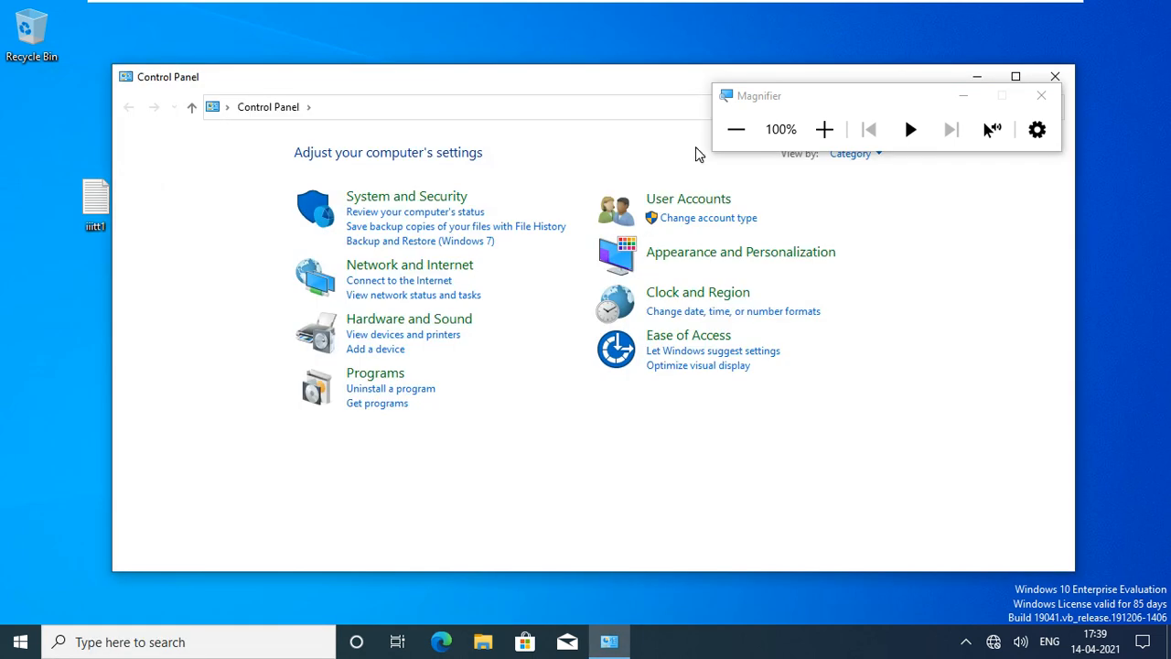
# Set the magnifier to 125% and open Network and Internet in Control Panel.
pyautogui.moveTo(798, 105); pyautogui.dragTo(824, 56)
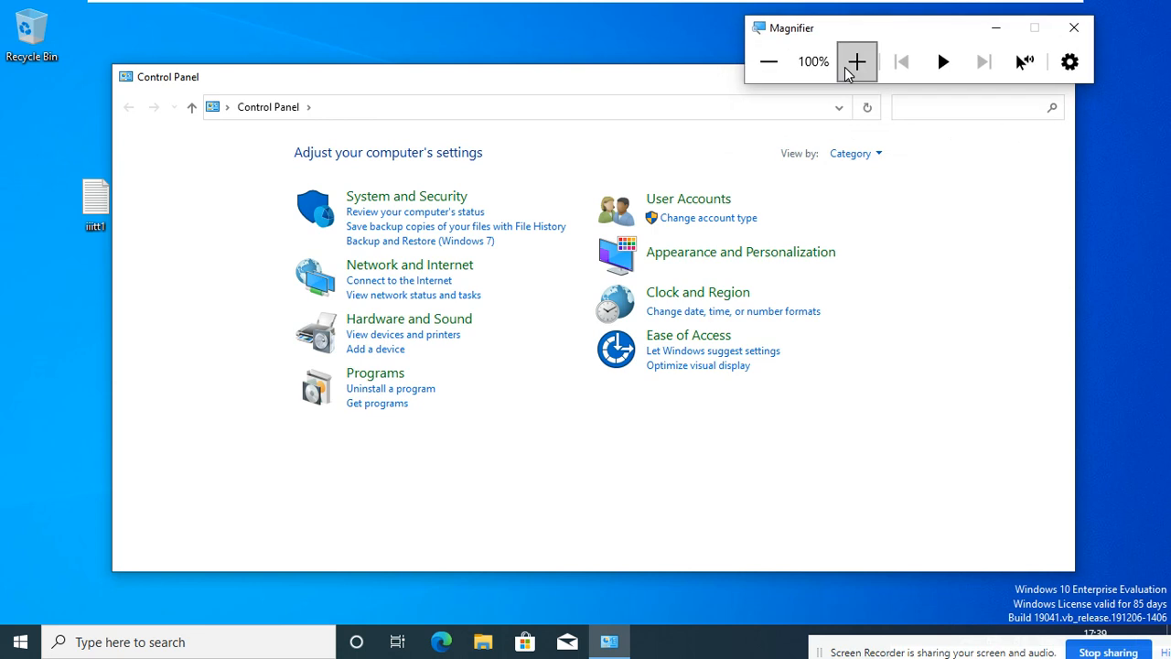
pyautogui.click(854, 61)
pyautogui.click(612, 102)
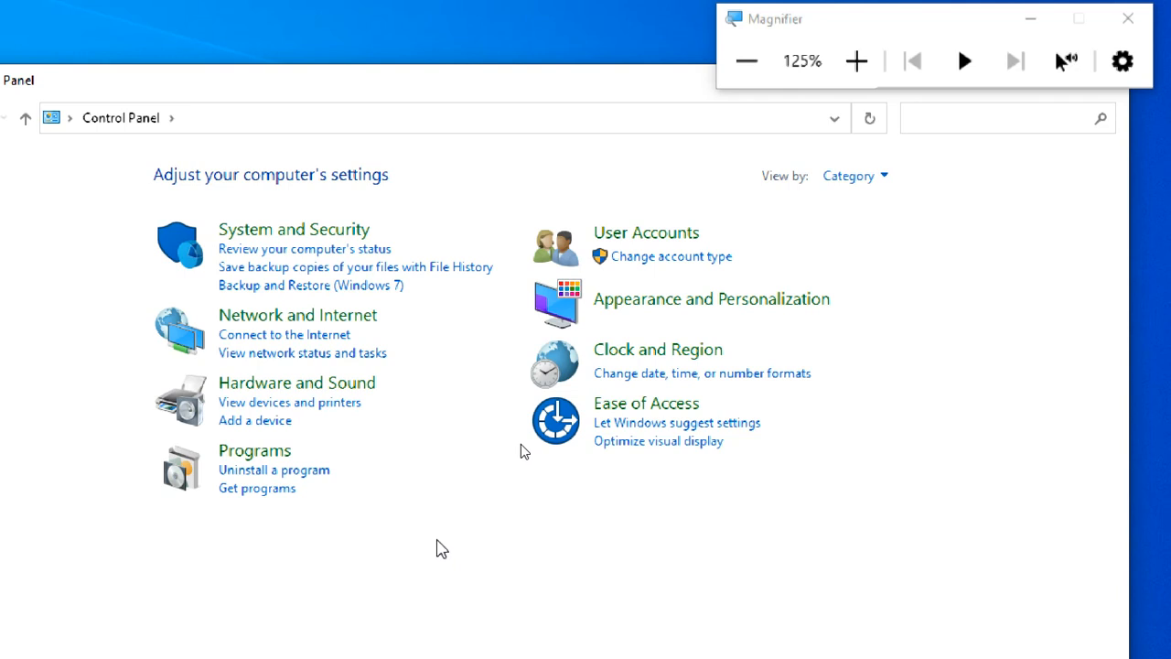
pyautogui.click(305, 324)
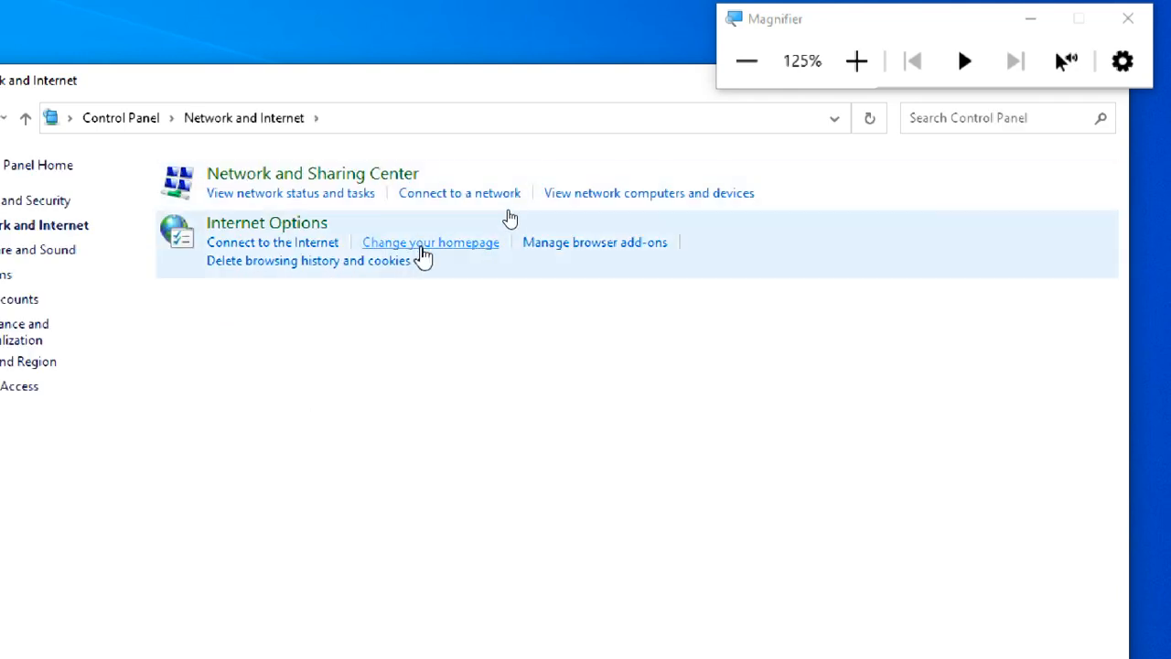
# Confirm Internet Options and Change your homepage are both blocked by administrator restriction messages.
pyautogui.click(415, 261)
pyautogui.moveTo(440, 291); pyautogui.dragTo(501, 227)
pyautogui.click(857, 67)
pyautogui.click(857, 63)
pyautogui.click(856, 63)
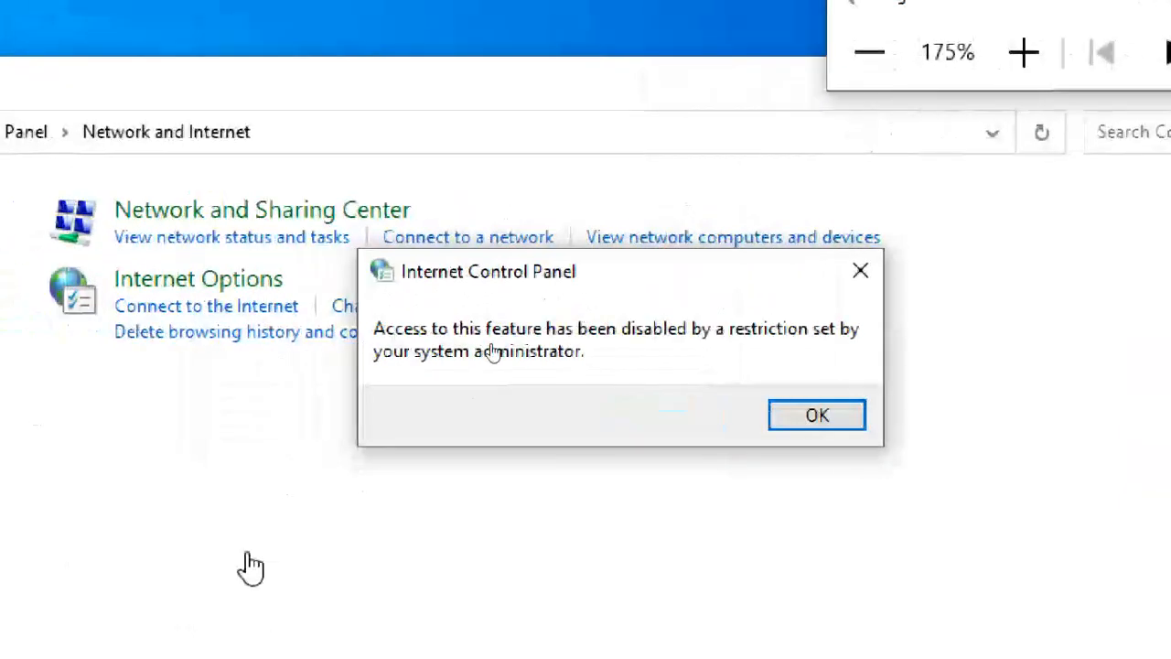
pyautogui.moveTo(533, 284); pyautogui.dragTo(523, 211)
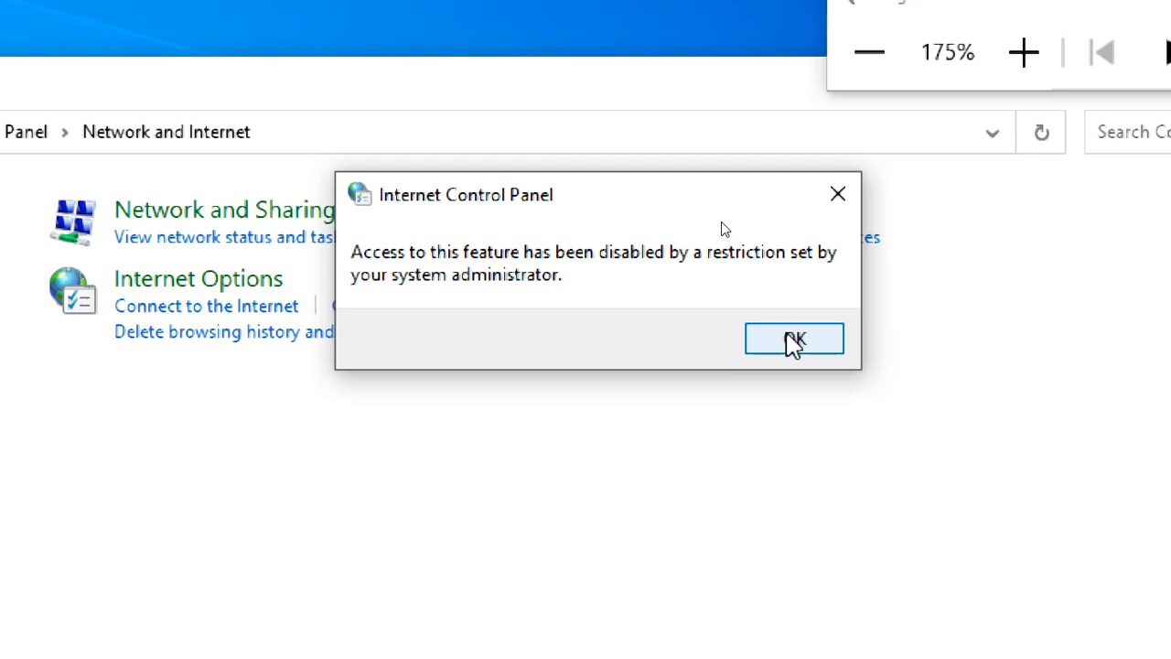
pyautogui.click(794, 343)
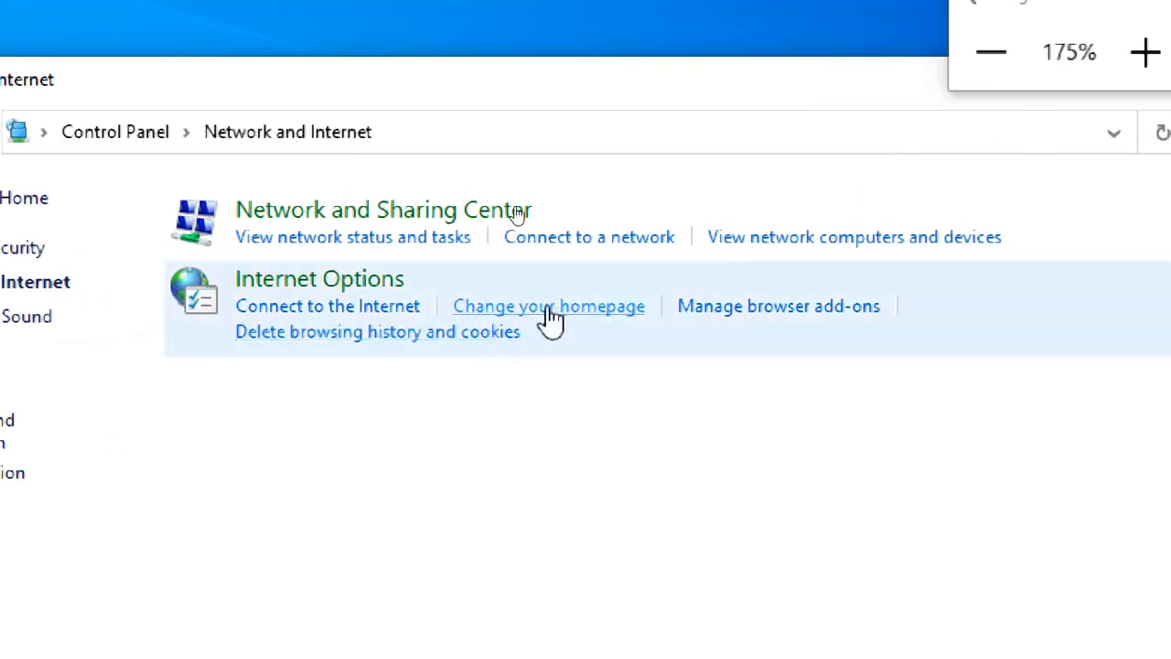
pyautogui.click(549, 311)
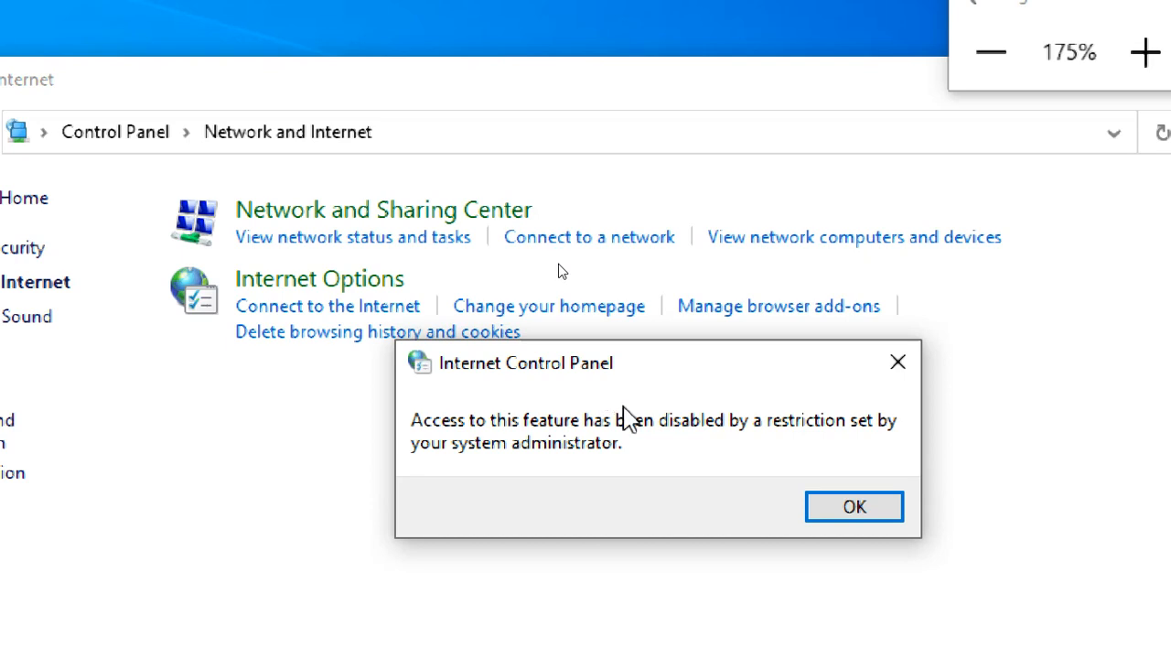
pyautogui.click(900, 515)
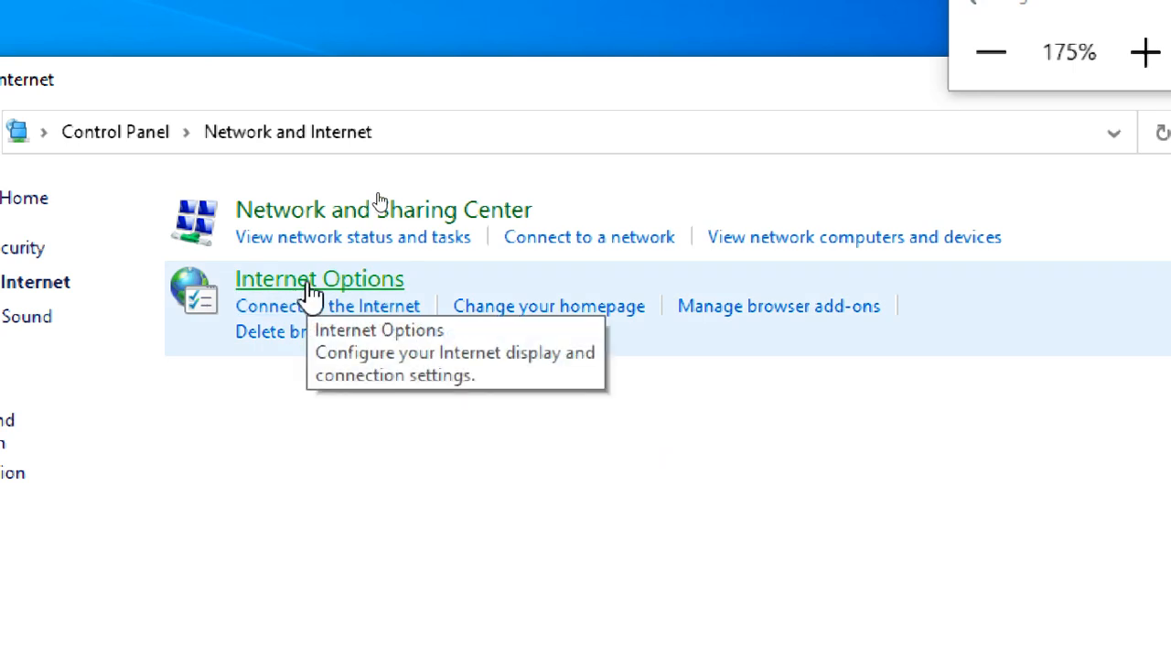
pyautogui.click(311, 291)
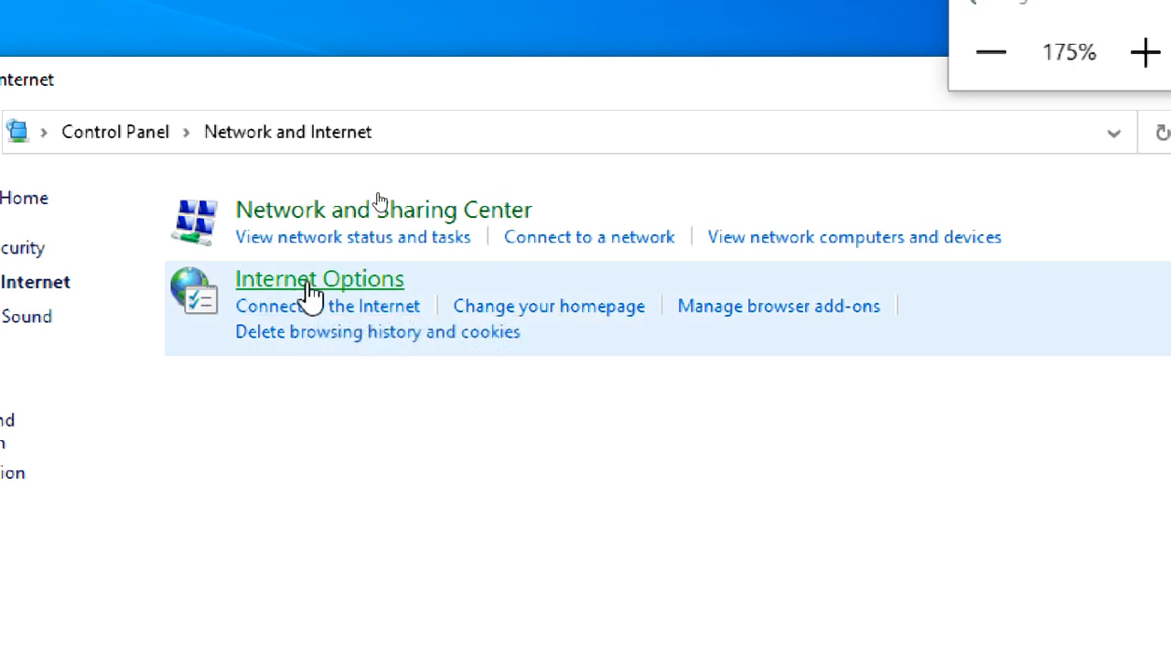
pyautogui.moveTo(120, 215); pyautogui.dragTo(543, 73)
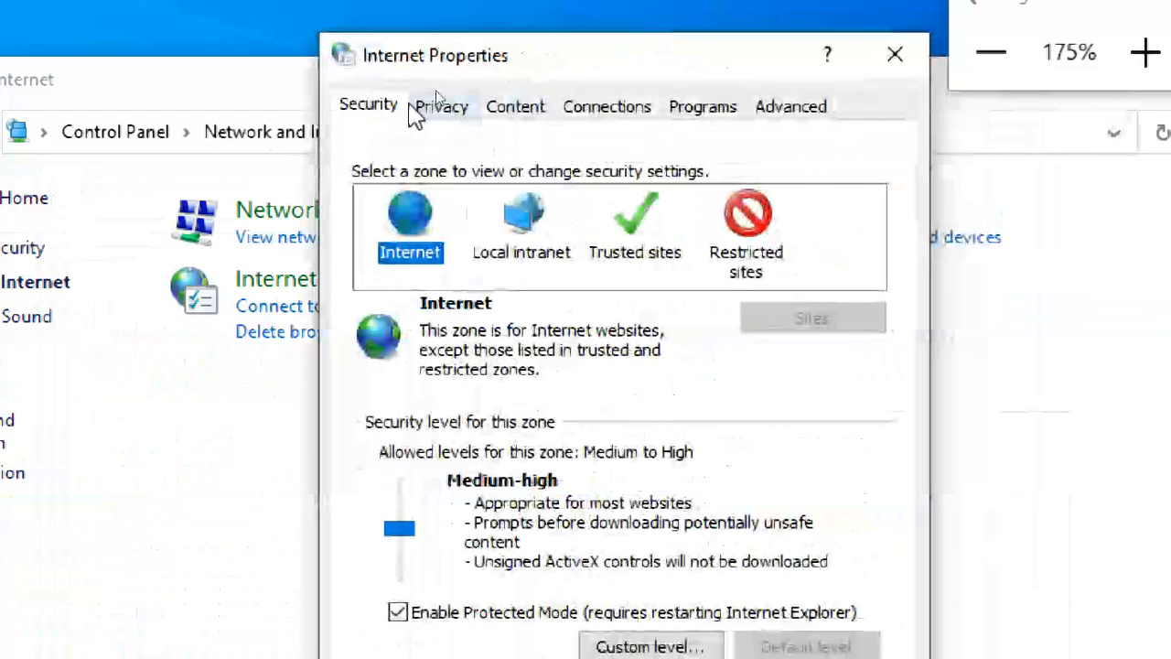
pyautogui.click(440, 108)
pyautogui.click(538, 104)
pyautogui.click(620, 108)
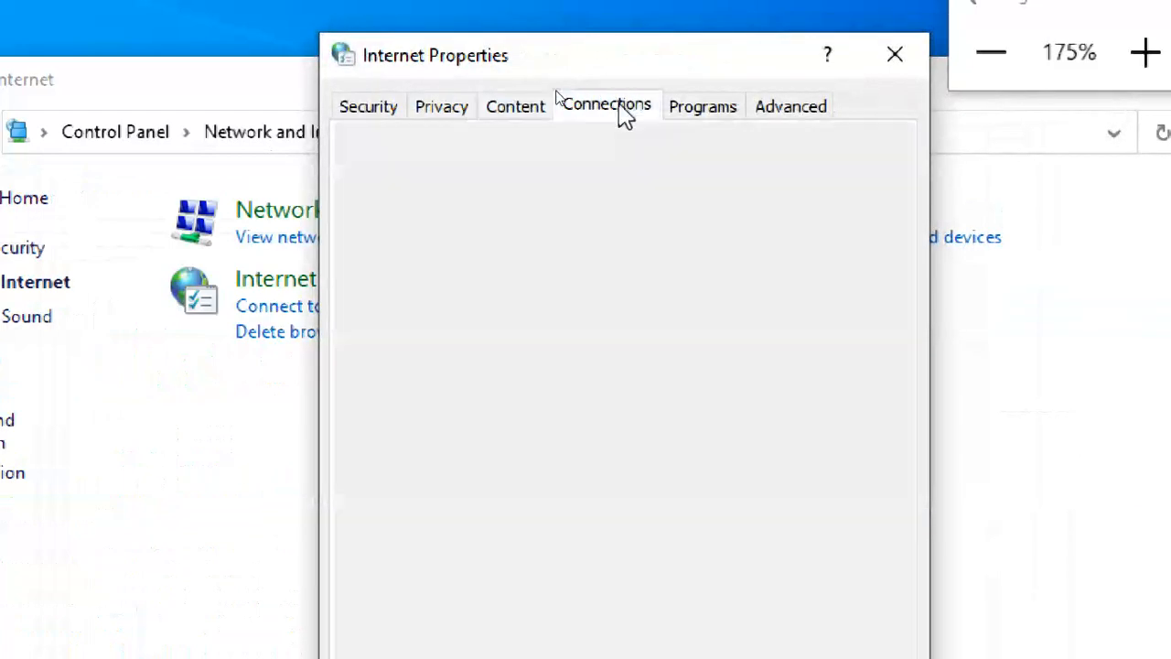
pyautogui.click(706, 112)
pyautogui.click(779, 108)
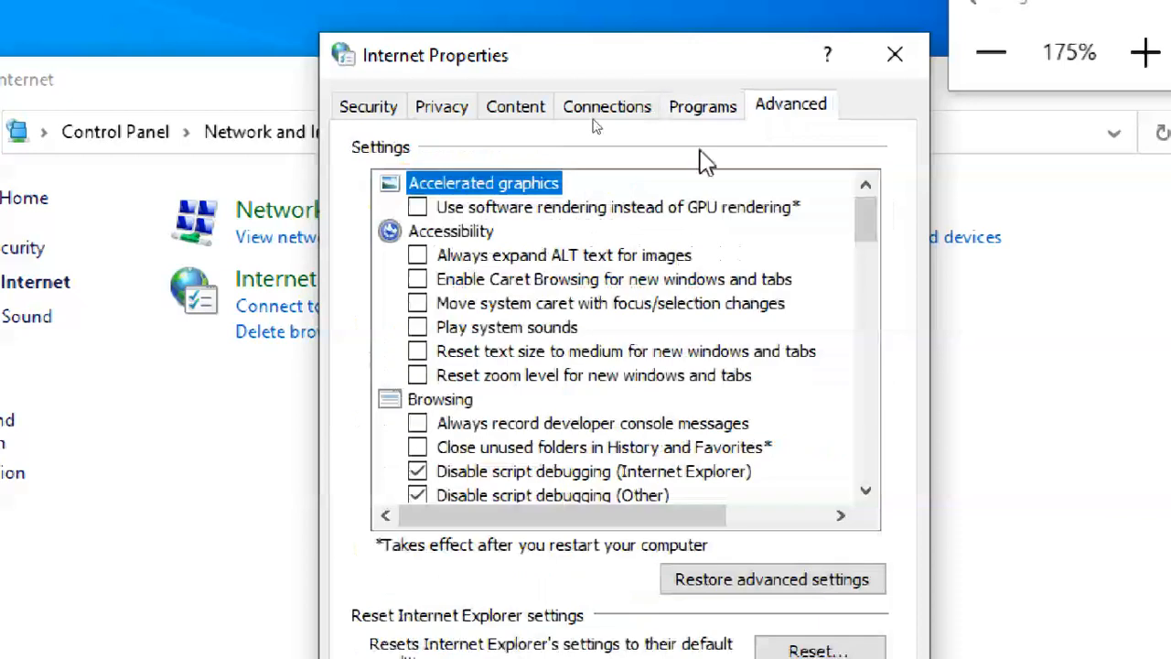
pyautogui.click(366, 108)
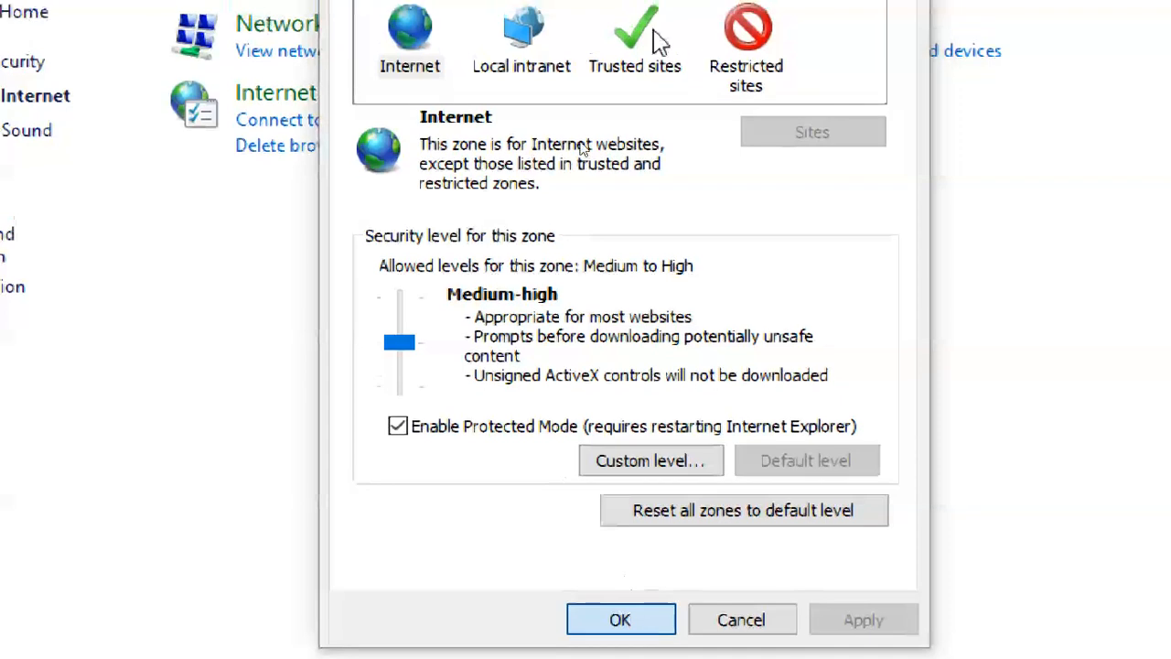
pyautogui.click(625, 613)
pyautogui.click(977, 97)
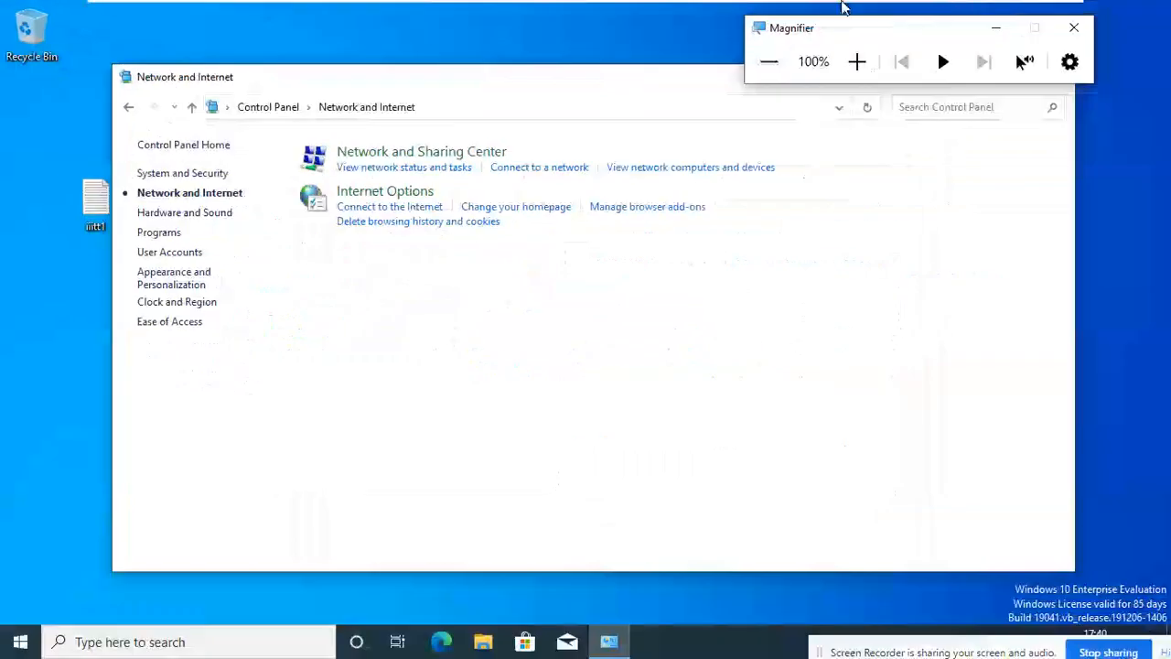
# Close Network and Internet and sign the user out of the client from Start.
pyautogui.moveTo(950, 33); pyautogui.dragTo(1089, 114)
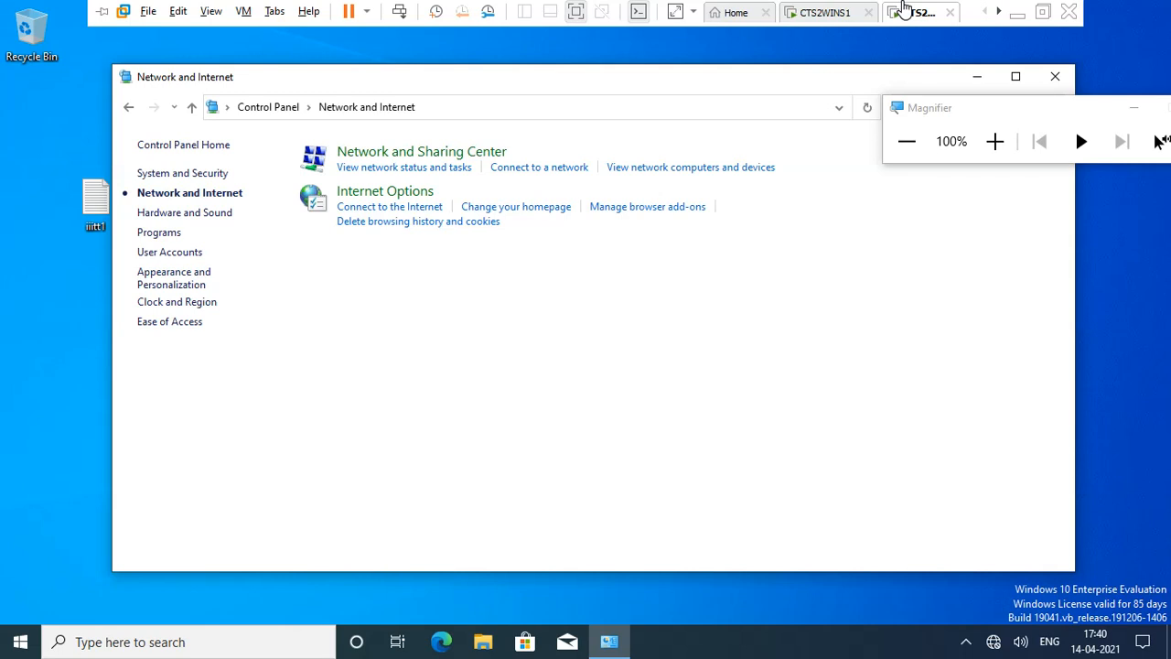
pyautogui.click(829, 12)
pyautogui.click(916, 11)
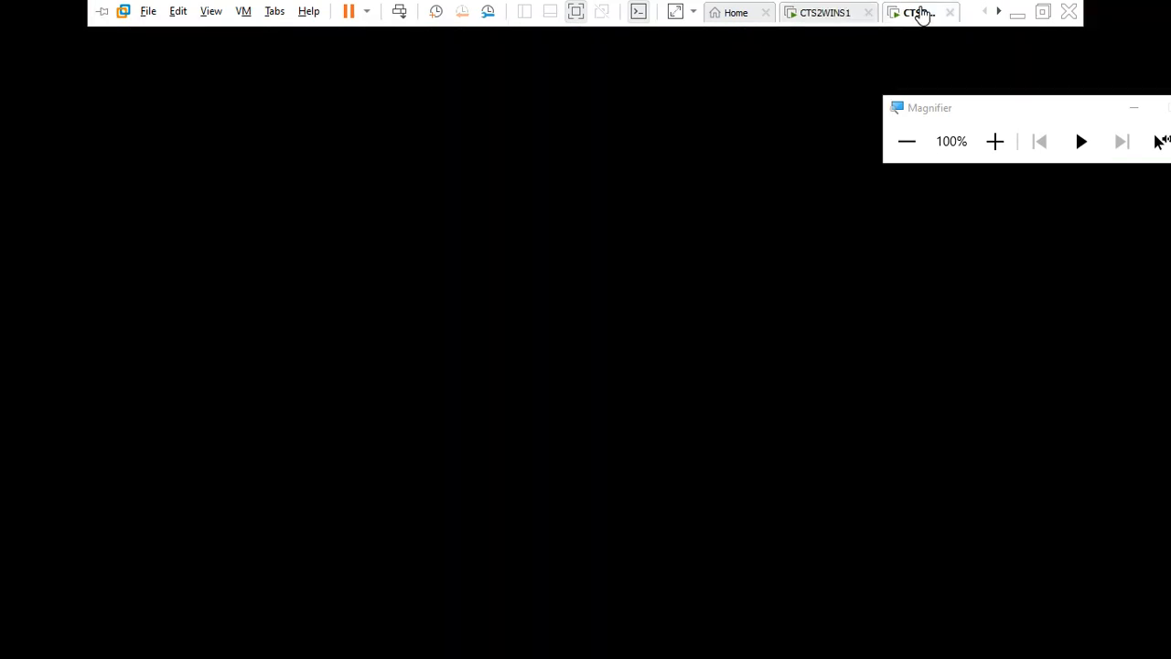
pyautogui.click(1055, 78)
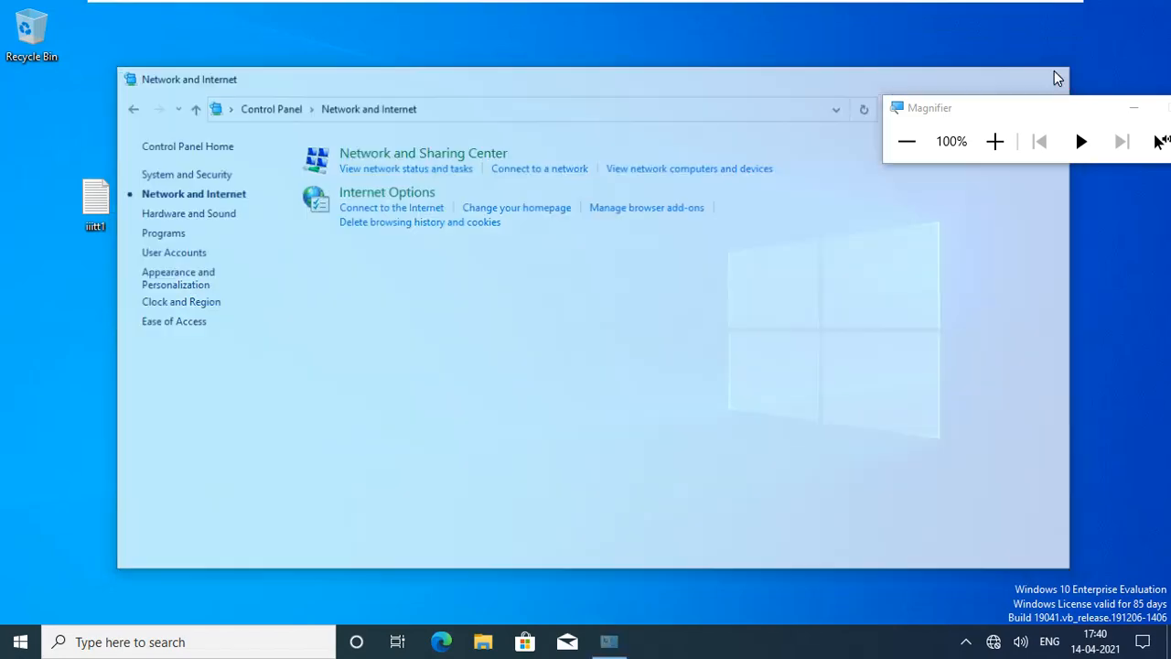
pyautogui.click(25, 640)
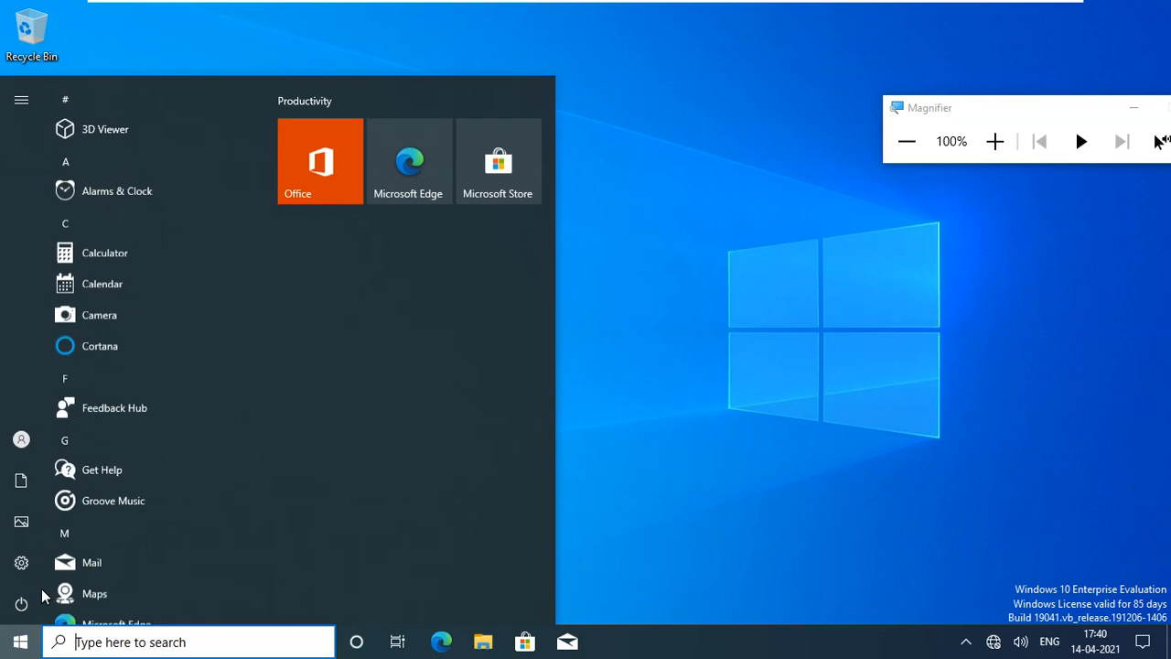
pyautogui.click(98, 443)
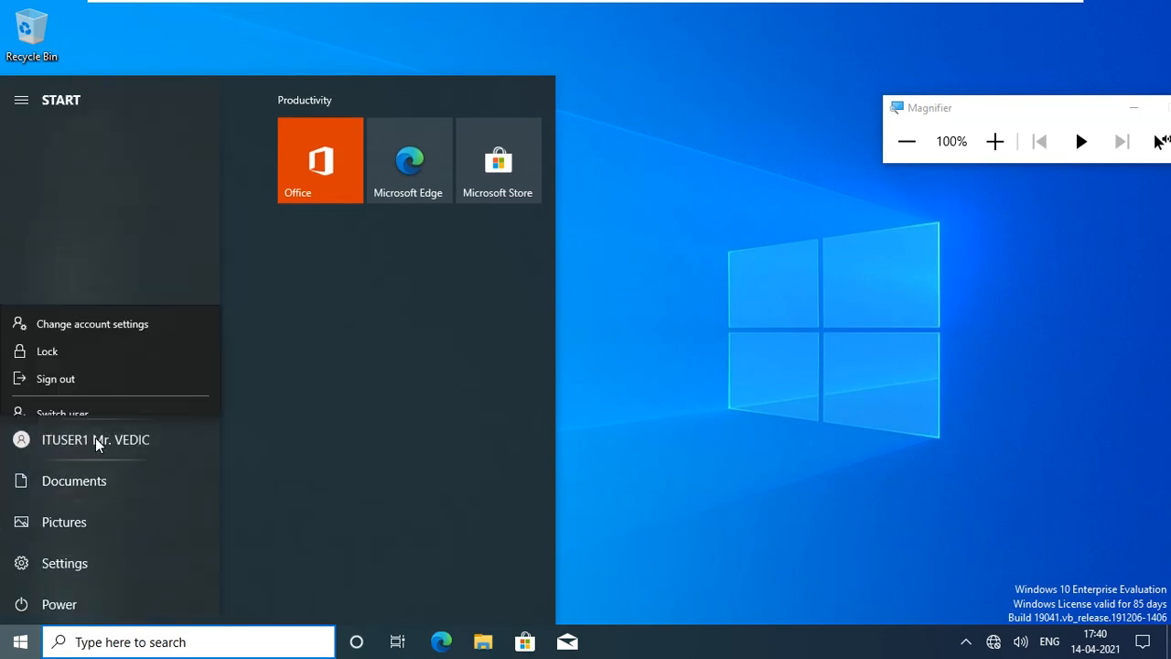
pyautogui.click(77, 378)
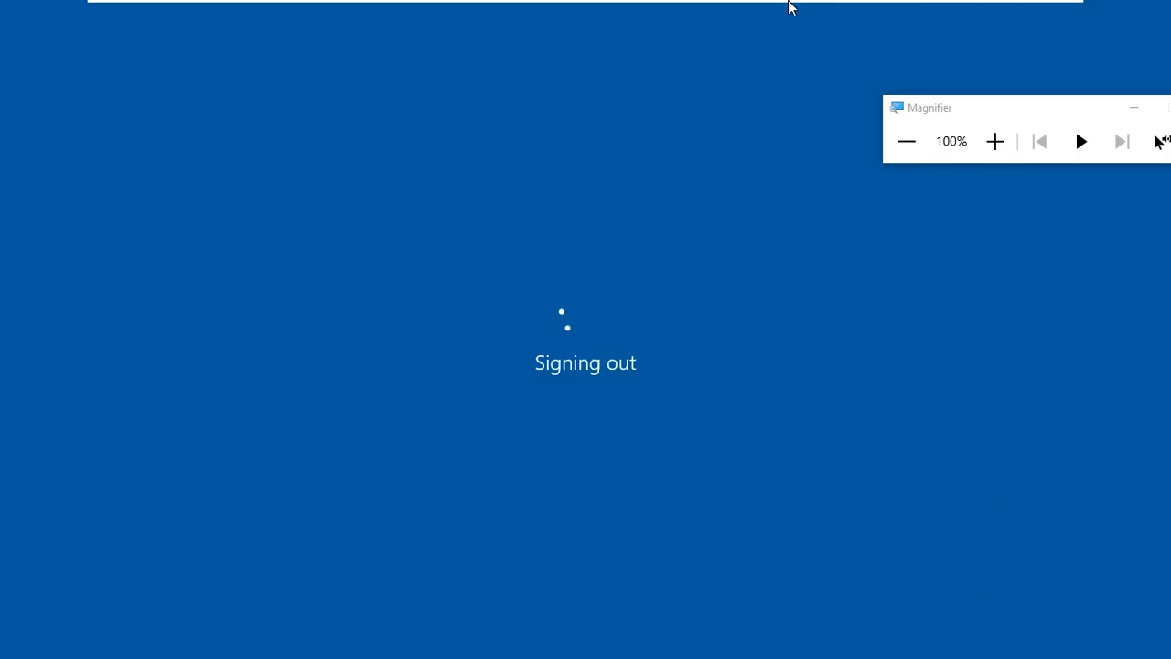
# On the server, view the GPOs linked to IT SUPPORT, then list that OU in ADUC.
pyautogui.click(814, 11)
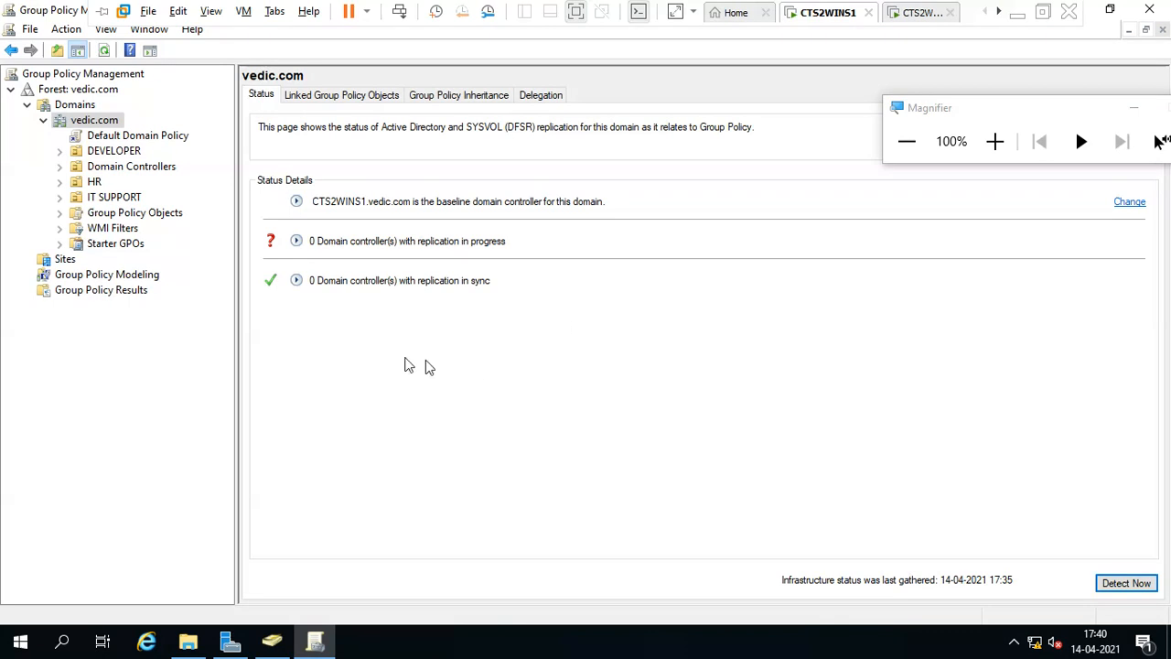
pyautogui.click(115, 197)
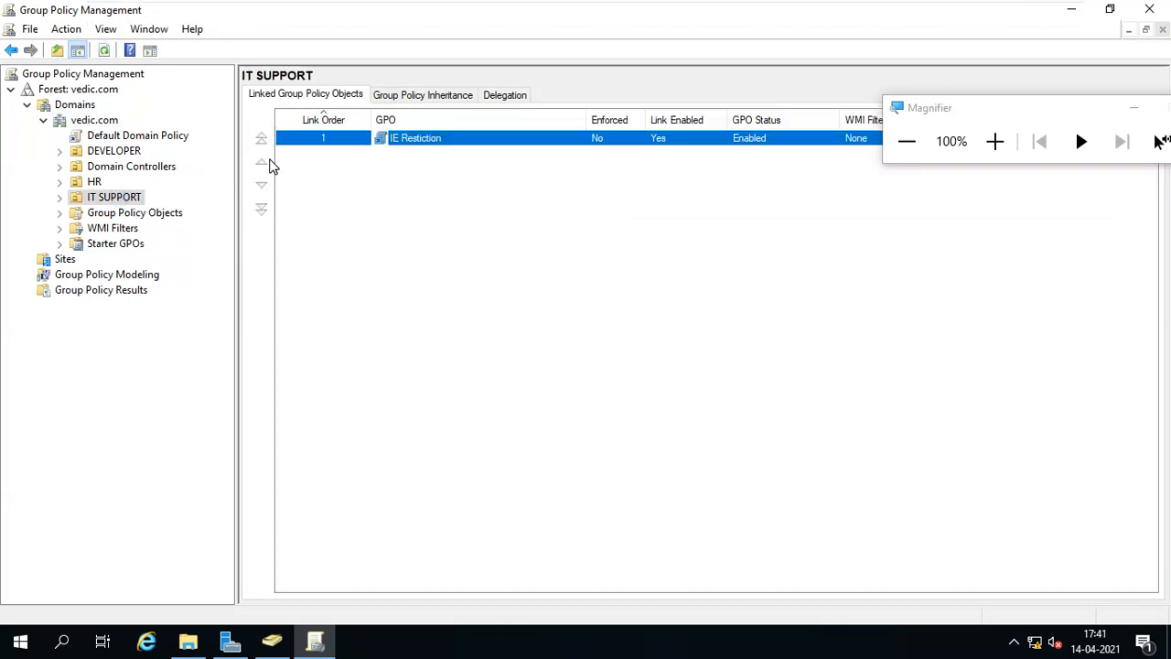
pyautogui.click(272, 640)
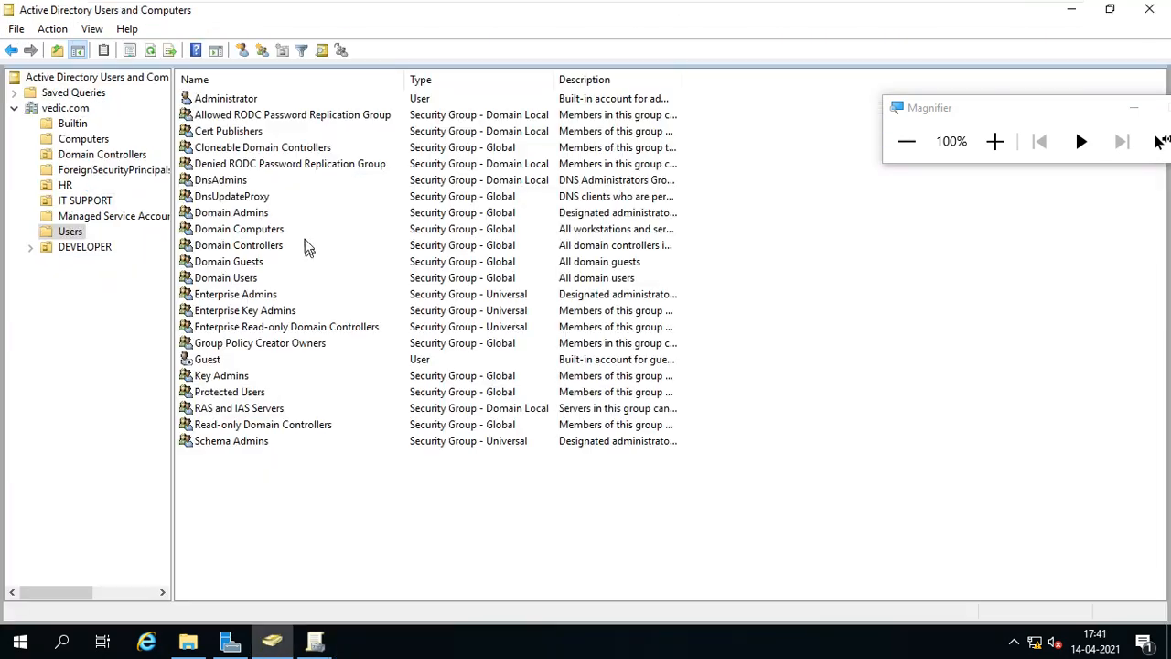
pyautogui.click(91, 202)
# Browse the two IT SUPPORT users and the HR OU's single user in ADUC.
pyautogui.click(230, 117)
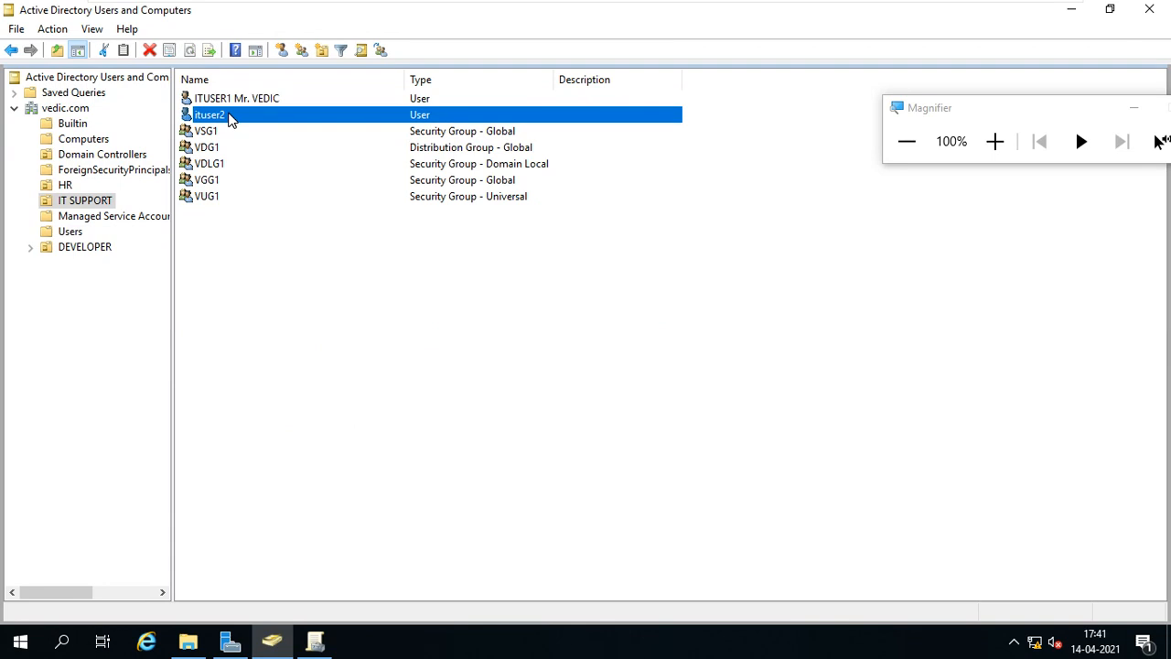
pyautogui.click(240, 97)
pyautogui.click(221, 117)
pyautogui.click(78, 186)
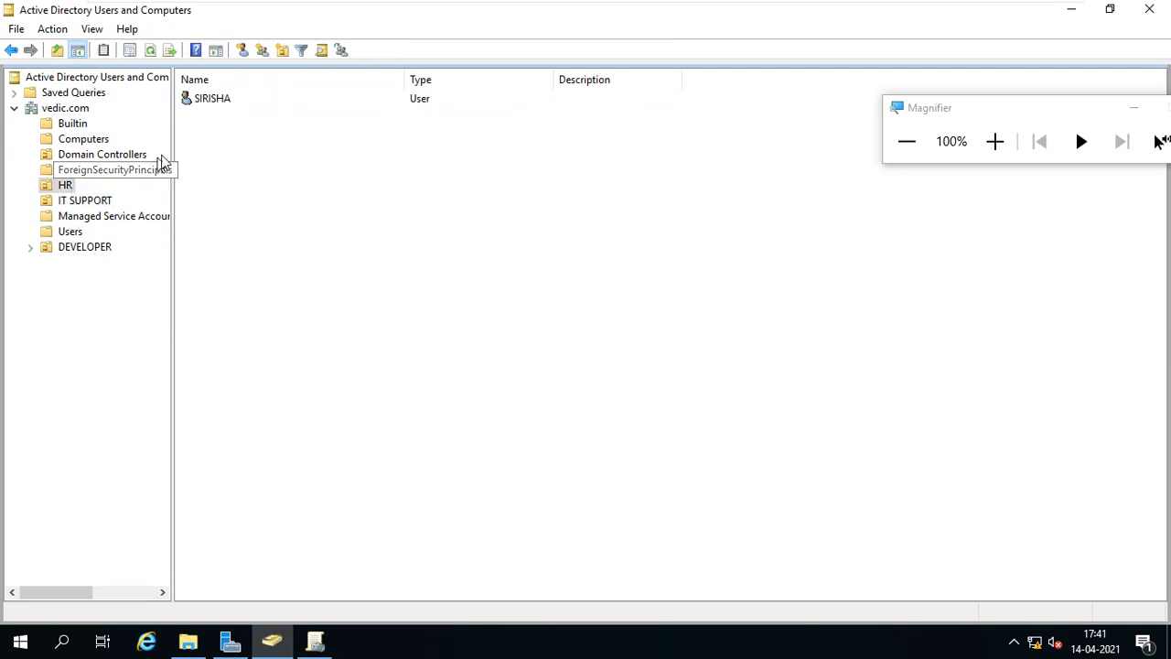
pyautogui.click(215, 106)
# Browse the DEVELOPER OU and its JAVA sub-OU, then return to the client VM's lock screen.
pyautogui.click(97, 248)
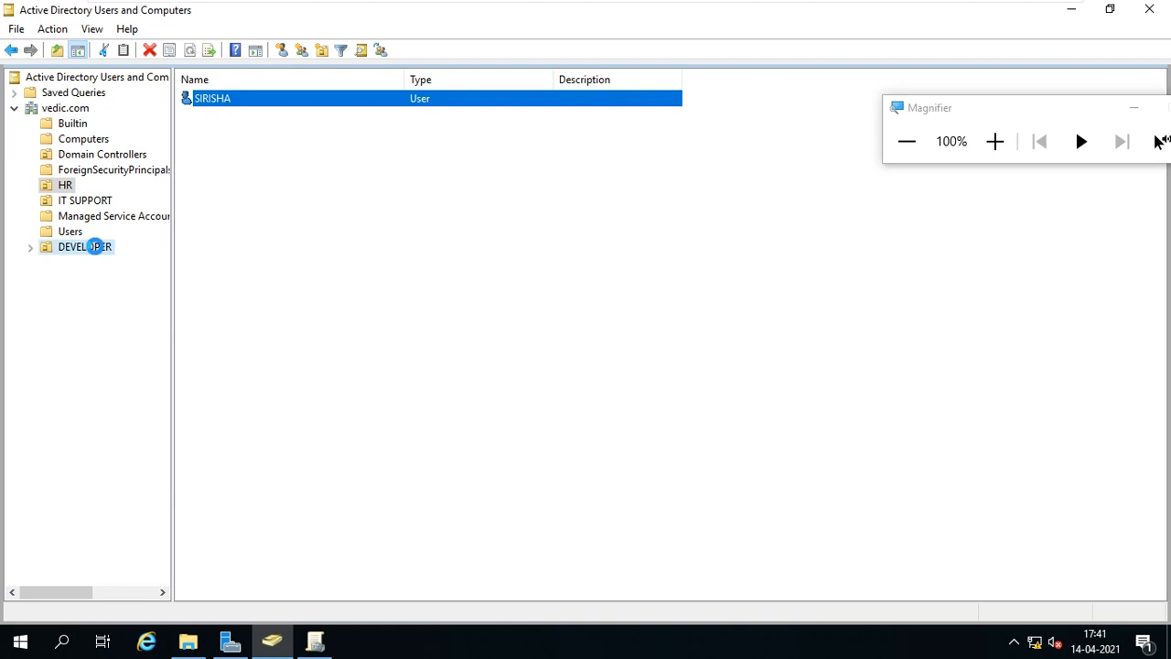
pyautogui.click(211, 147)
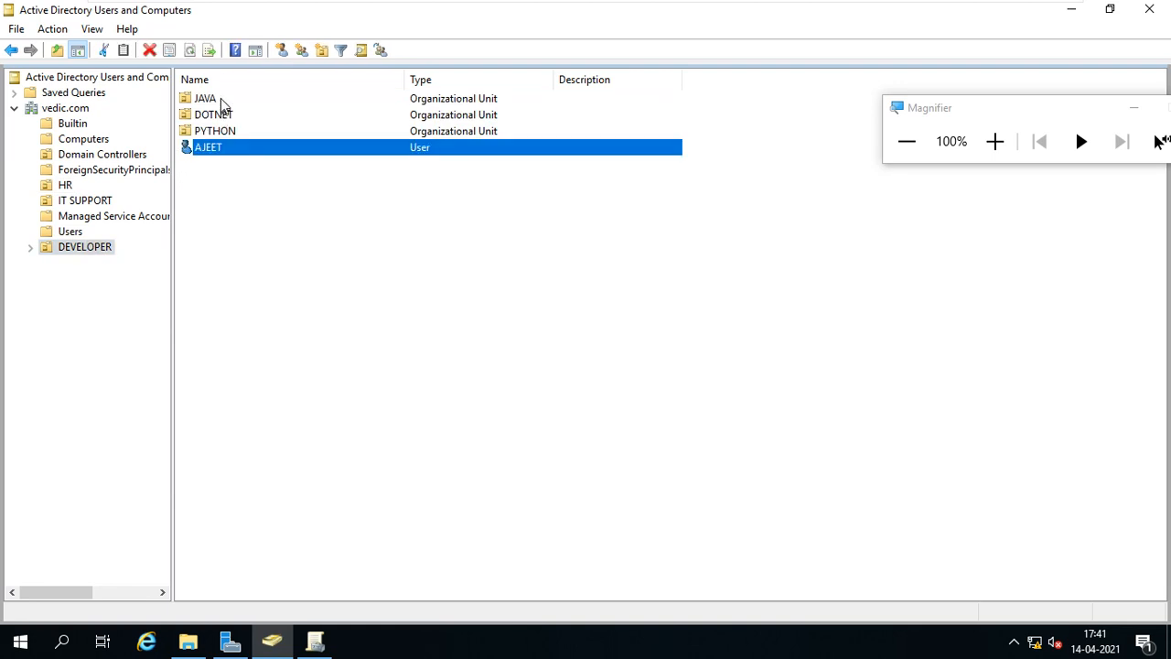
pyautogui.click(221, 98)
pyautogui.doubleClick(220, 98)
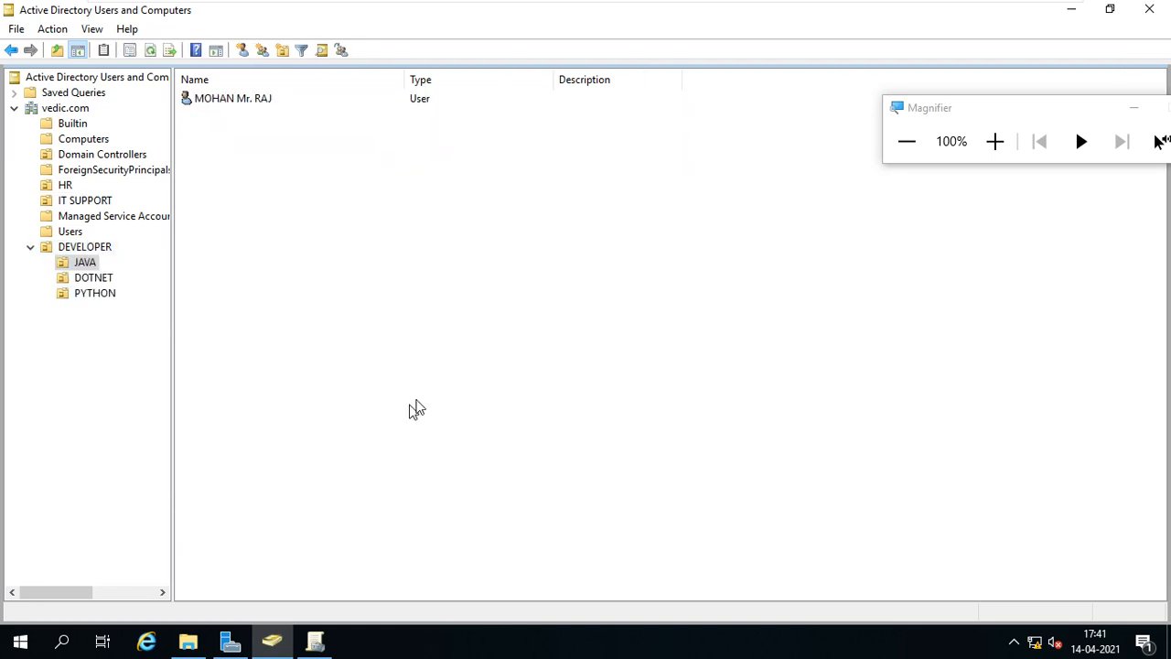
pyautogui.moveTo(846, 8)
pyautogui.click(919, 12)
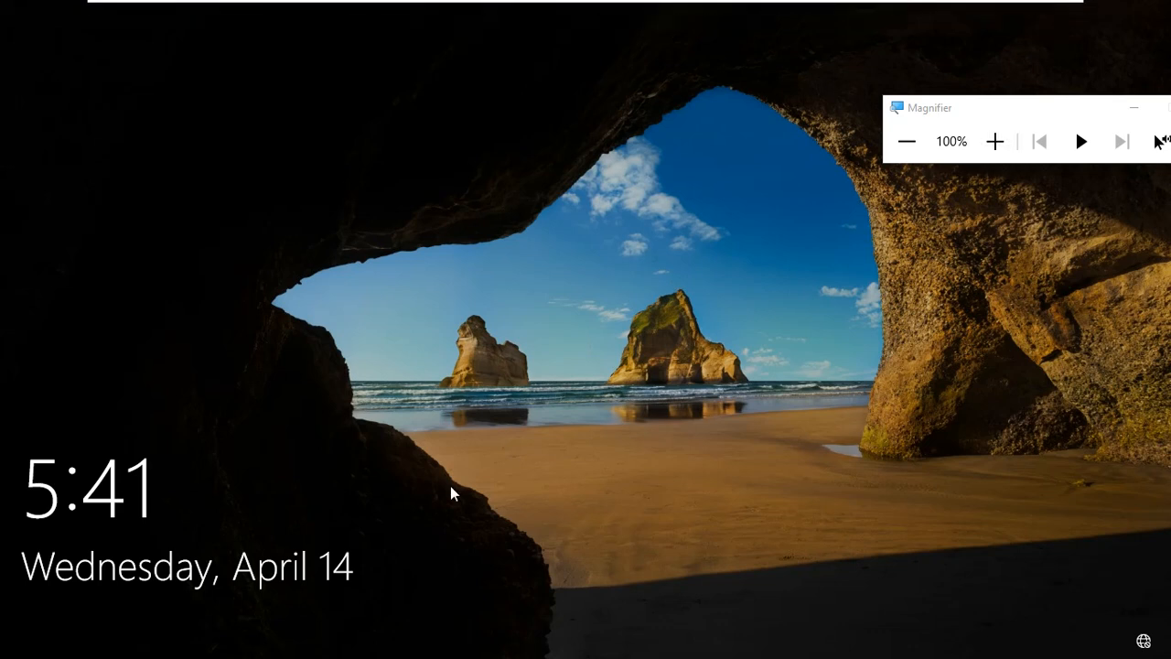
# Choose Other user and submit a different VEDIC domain user's name and password.
pyautogui.moveTo(449, 528); pyautogui.dragTo(463, 4)
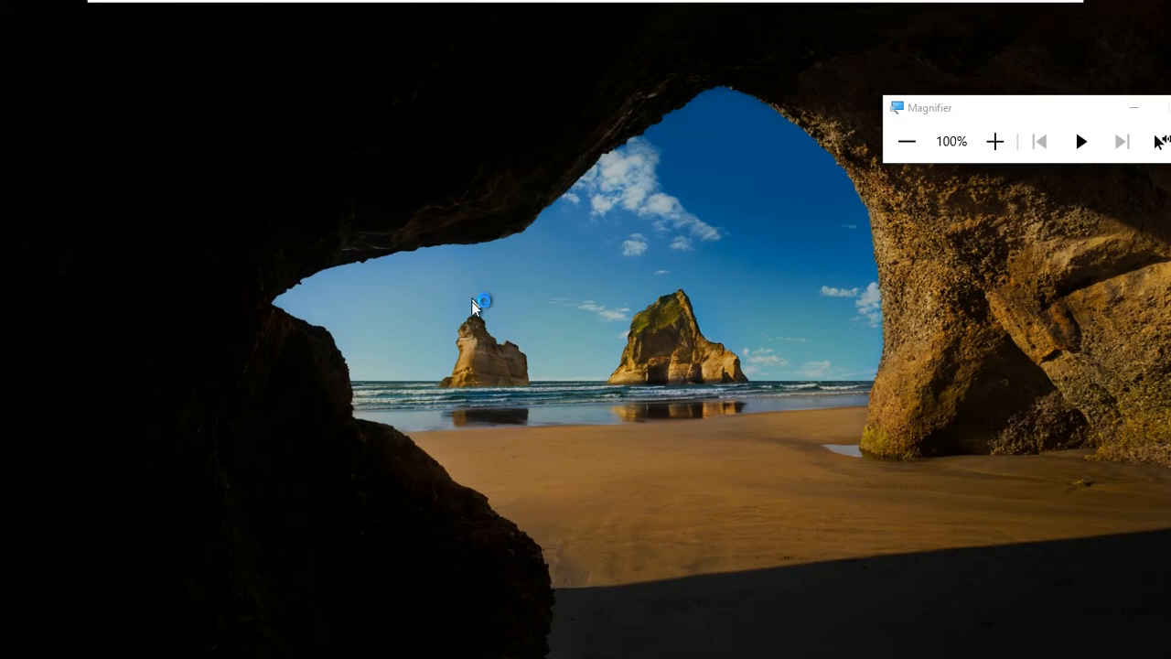
pyautogui.click(147, 615)
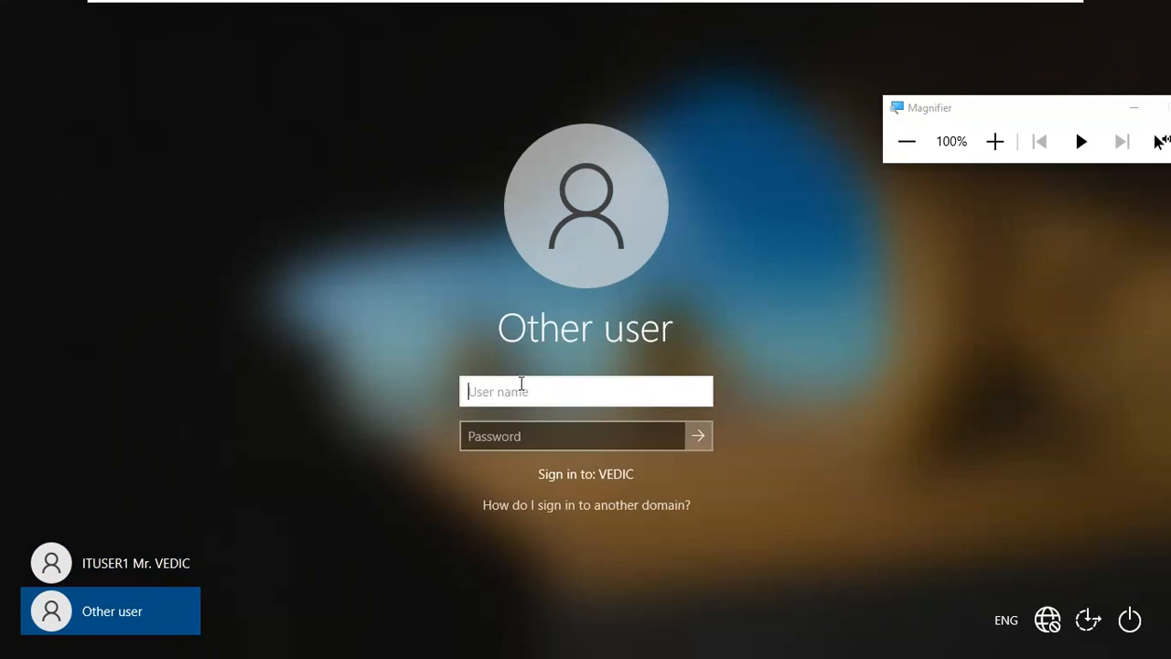
pyautogui.write('sirisha')
pyautogui.press('Tab')
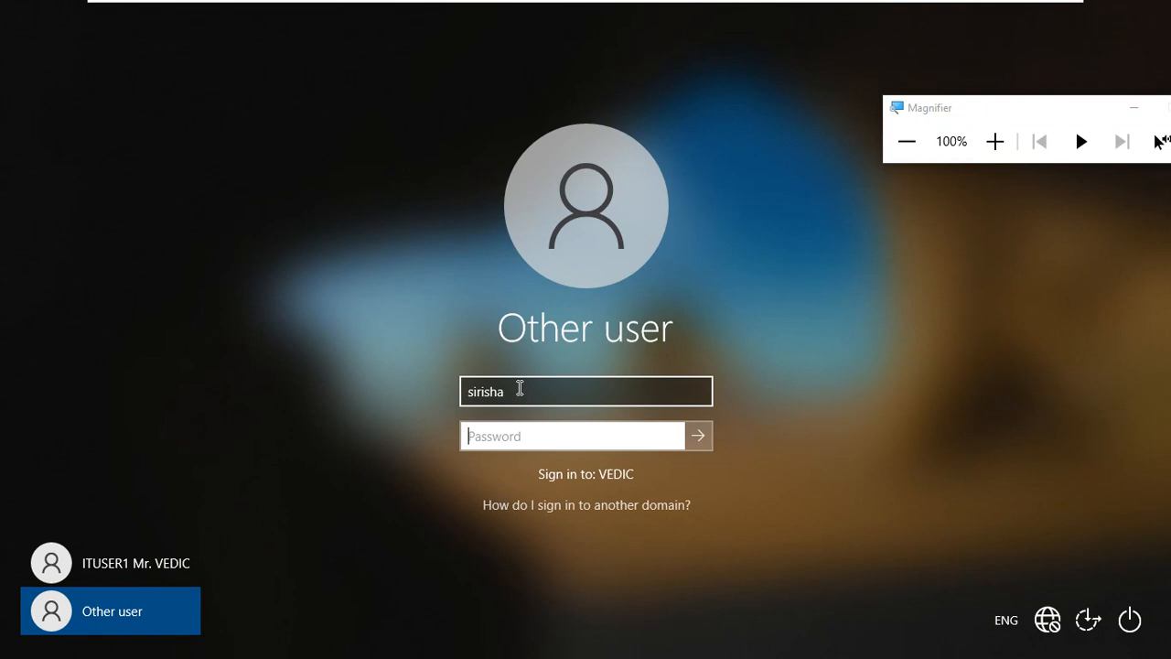
pyautogui.write('•••••••')
pyautogui.press('Return')
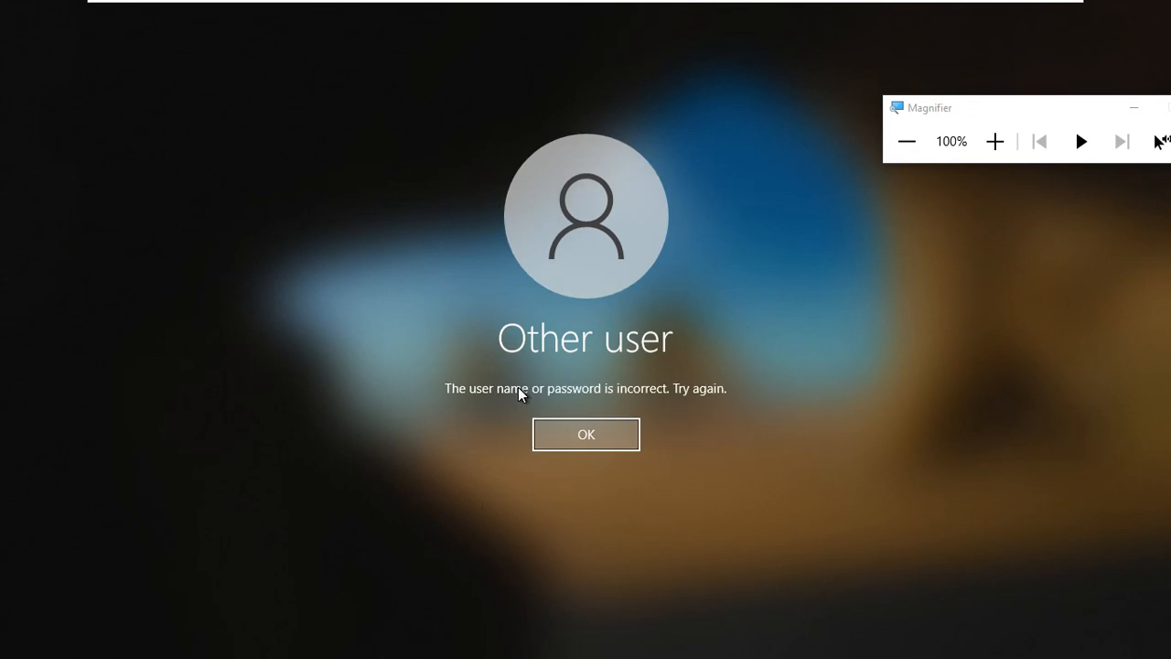
# Re-enter the password after the error to sign in, then take the client VM out of full-screen.
pyautogui.press('Return')
pyautogui.write('••••')
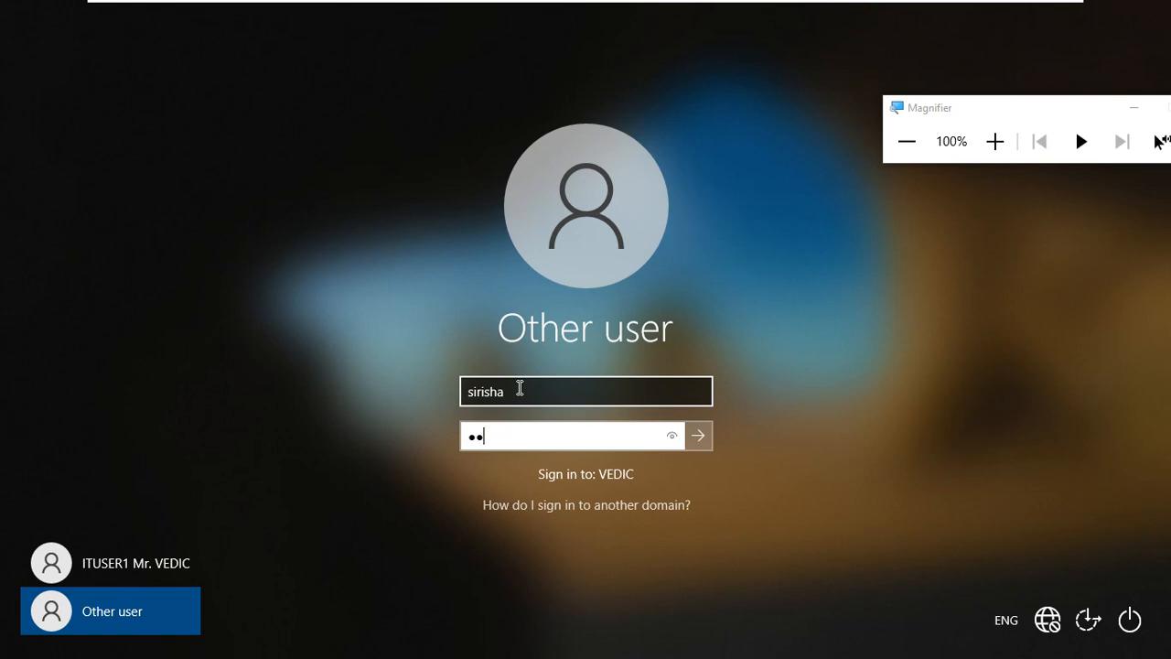
pyautogui.write('••••')
pyautogui.press('Return')
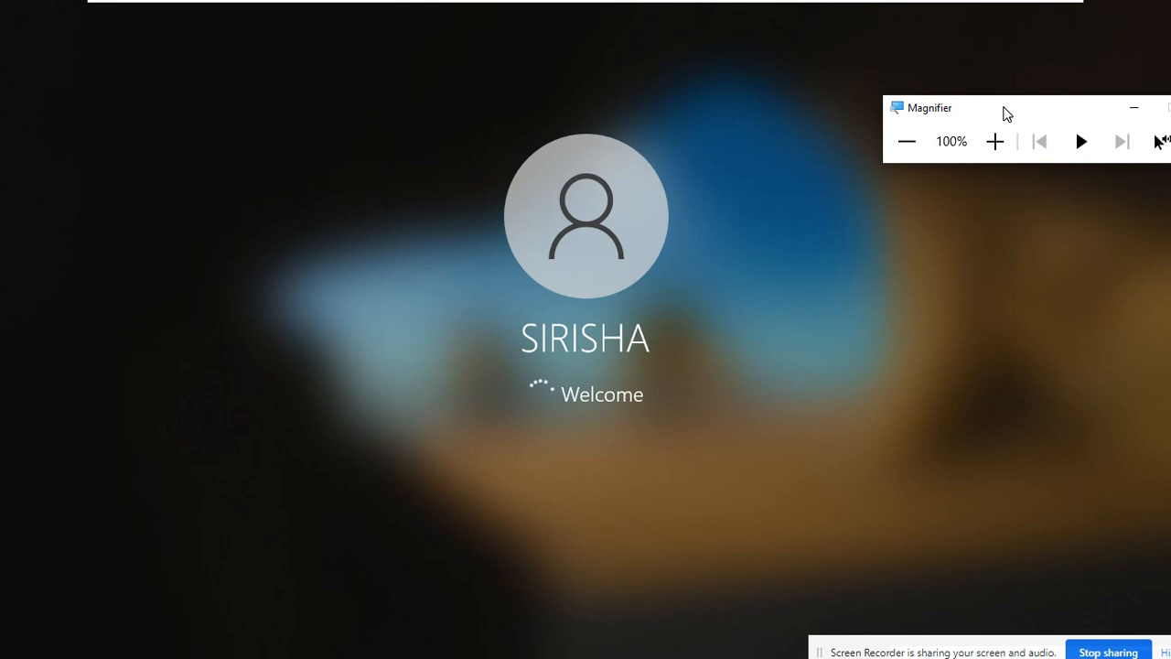
pyautogui.moveTo(978, 7)
pyautogui.click(1044, 11)
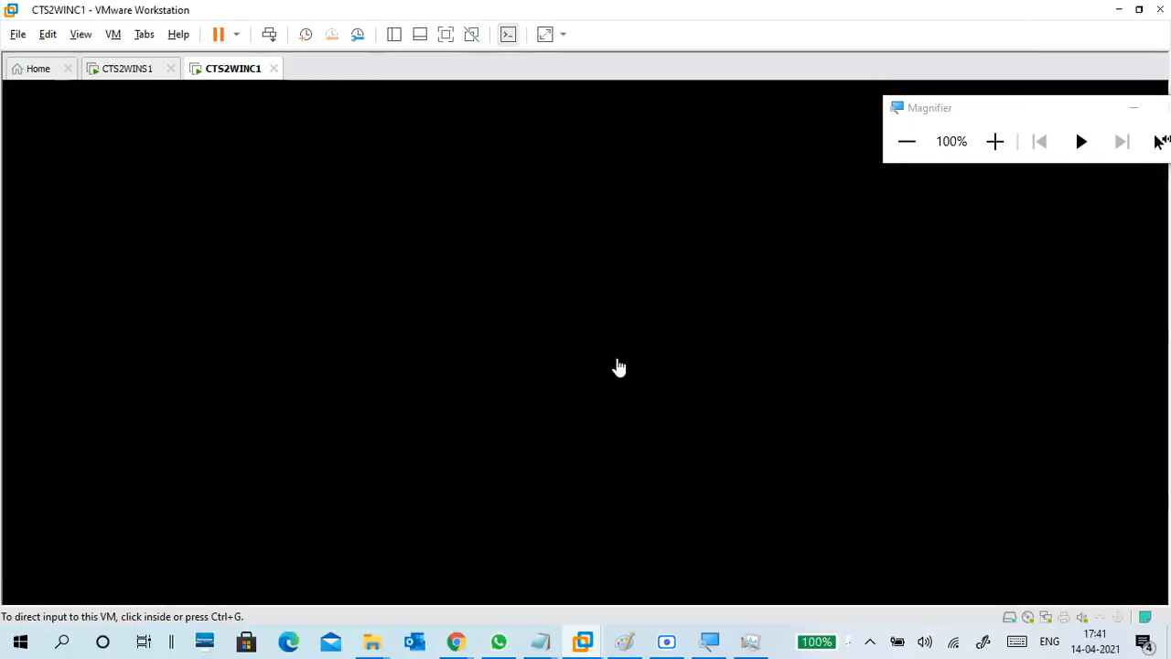
# Check the server and client VM tabs, then bring the day15 14-04.txt notes forward in Notepad.
pyautogui.click(130, 70)
pyautogui.click(237, 72)
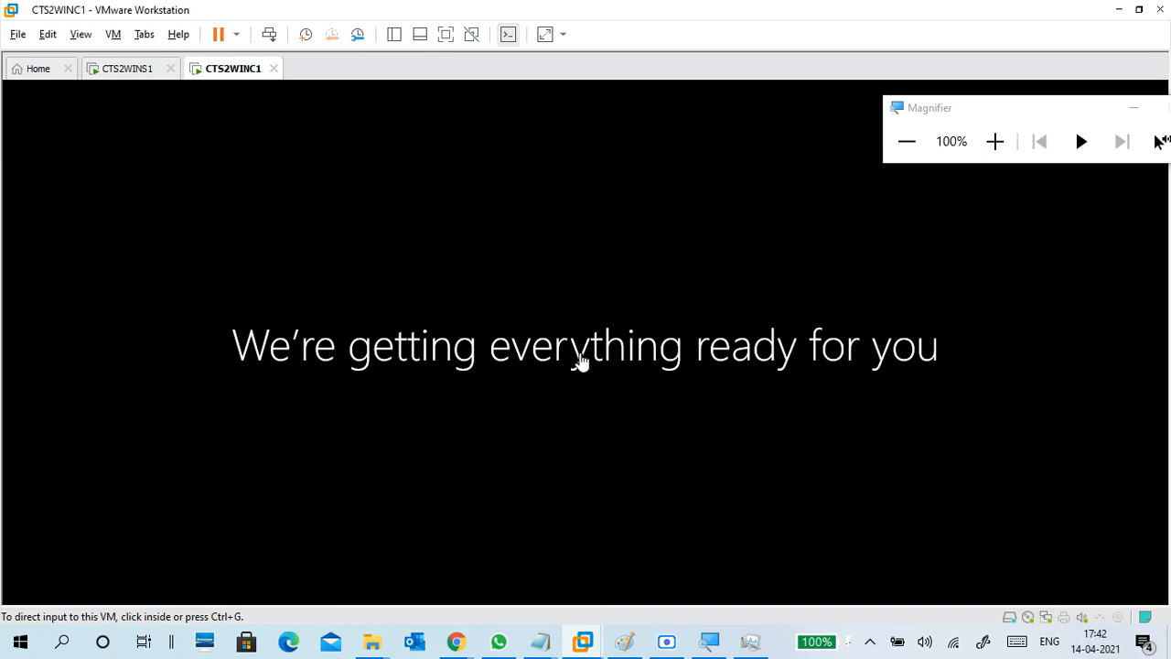
pyautogui.moveTo(540, 641)
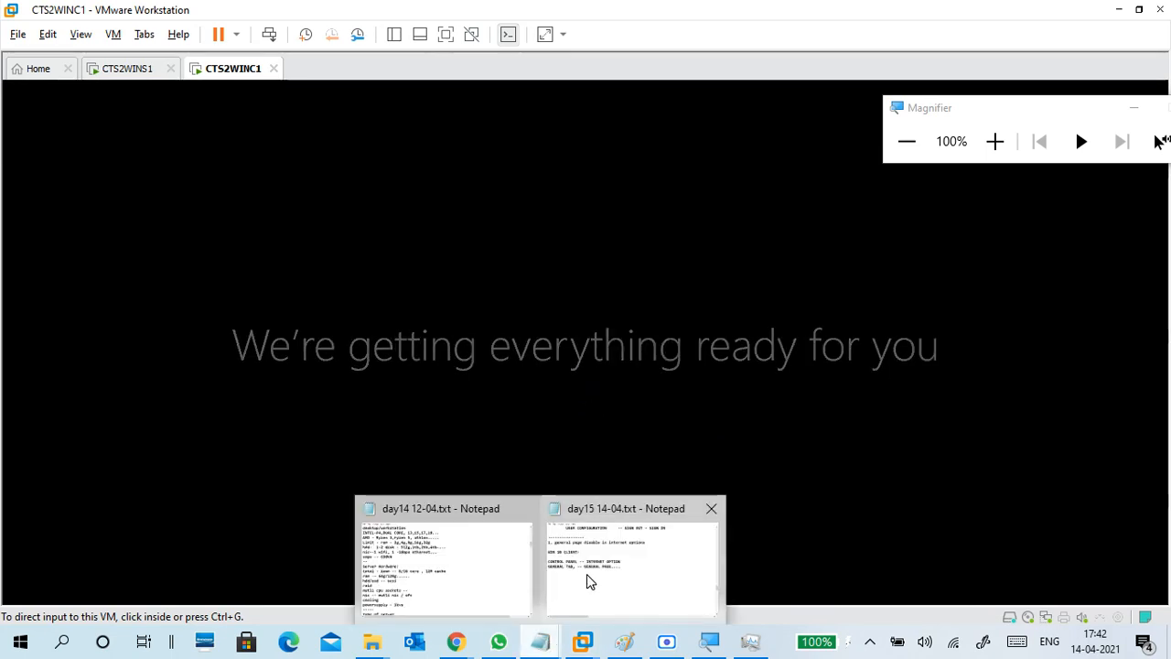
pyautogui.click(588, 582)
# Highlight the notes on enforcing settings for many users and computers, and the GPO processing levels.
pyautogui.scroll(9, 588, 393)
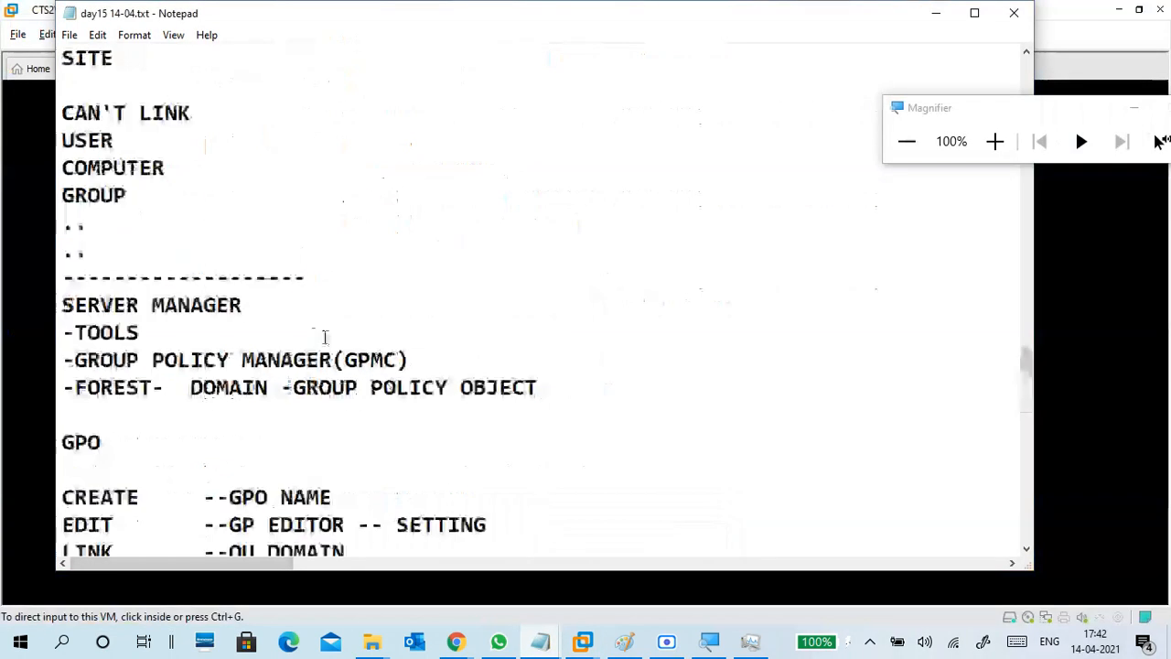
pyautogui.scroll(6, 339, 346)
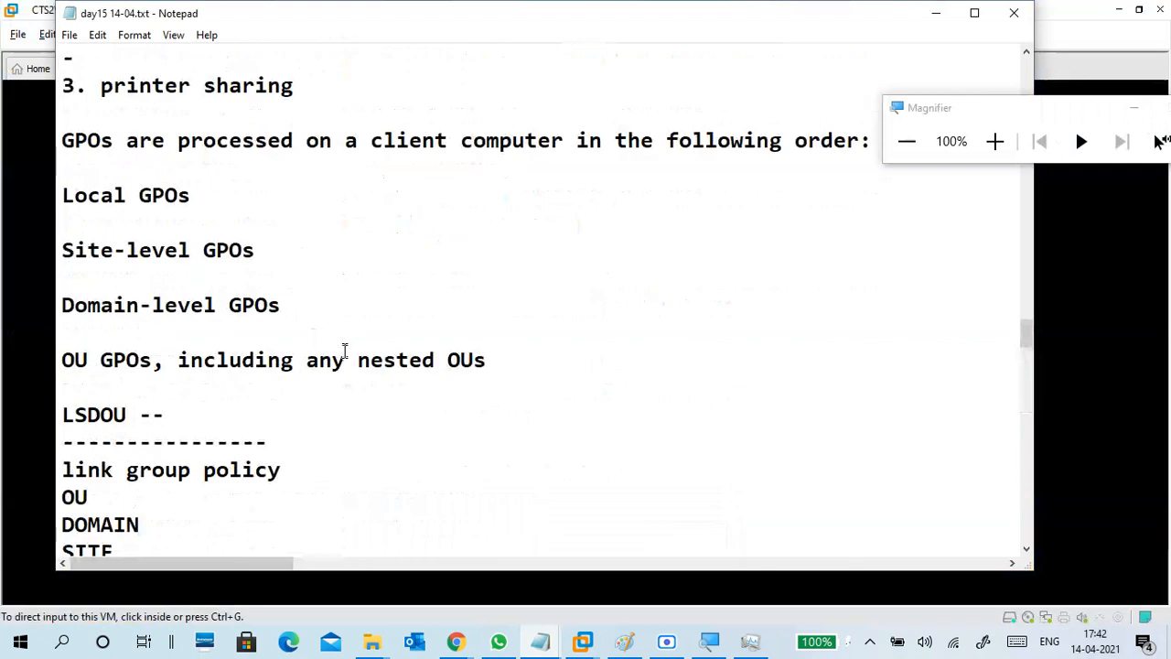
pyautogui.scroll(6, 348, 357)
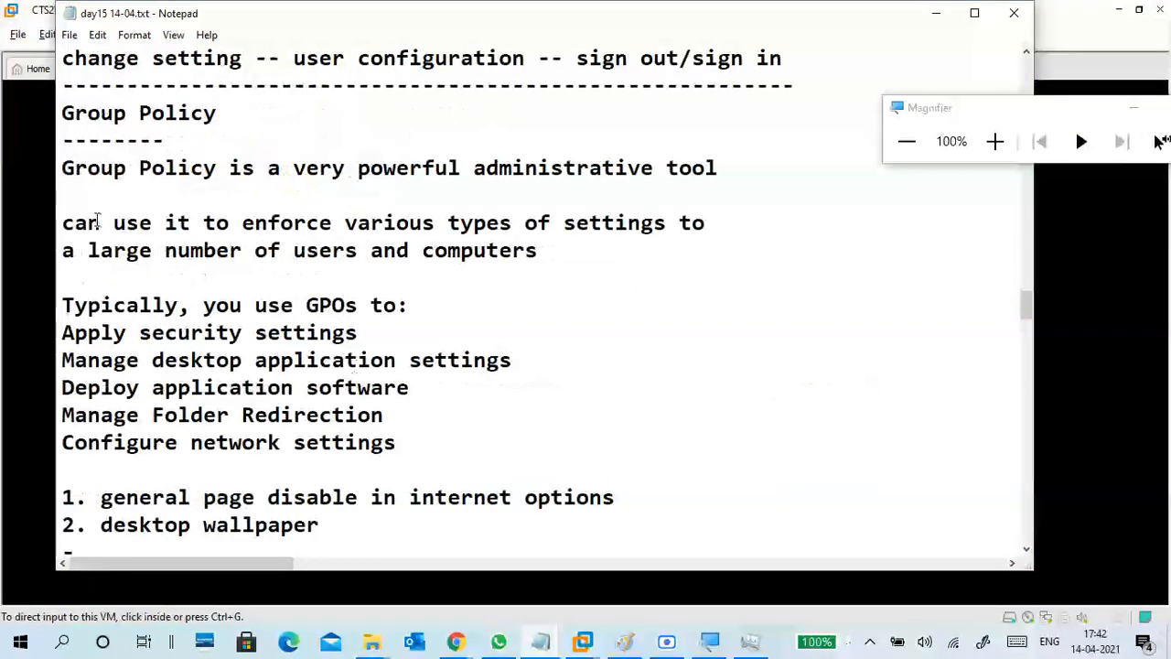
pyautogui.moveTo(413, 193); pyautogui.dragTo(682, 227)
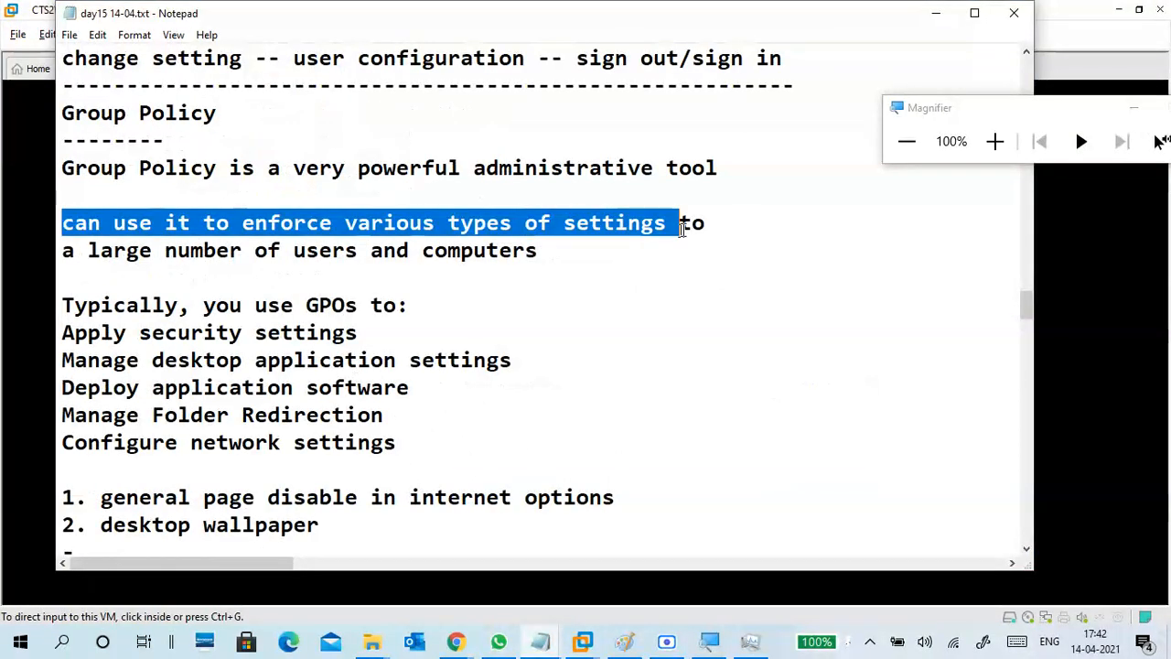
pyautogui.moveTo(88, 251); pyautogui.dragTo(538, 251)
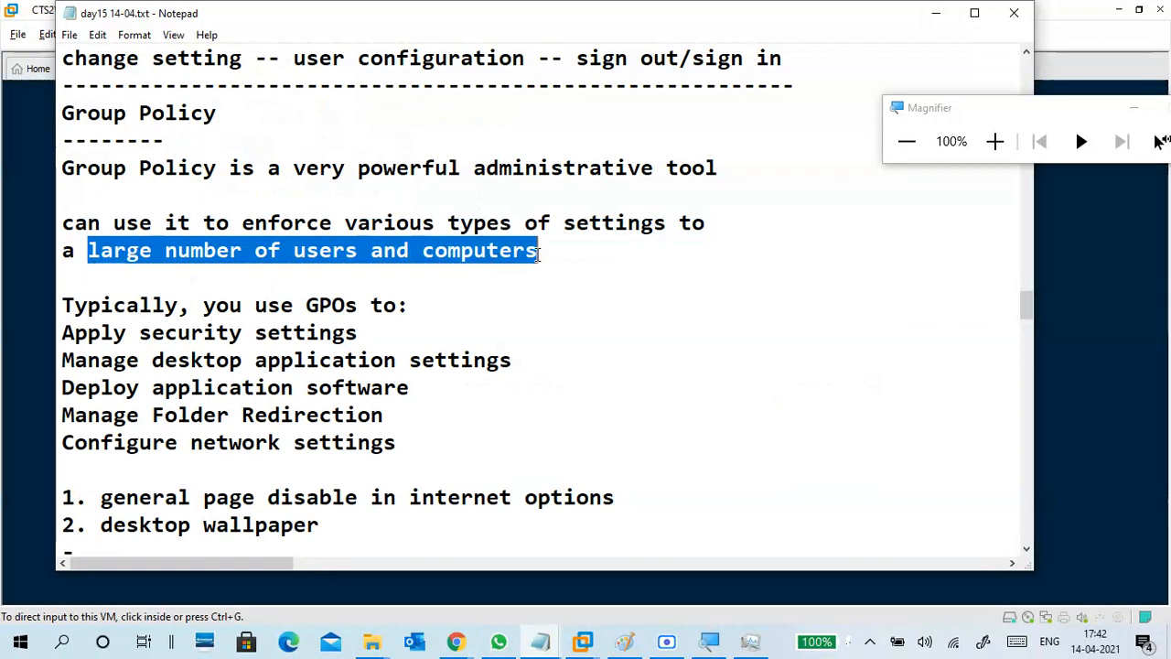
pyautogui.scroll(-1, 462, 300)
pyautogui.moveTo(111, 223); pyautogui.dragTo(393, 365)
pyautogui.scroll(-2, 394, 361)
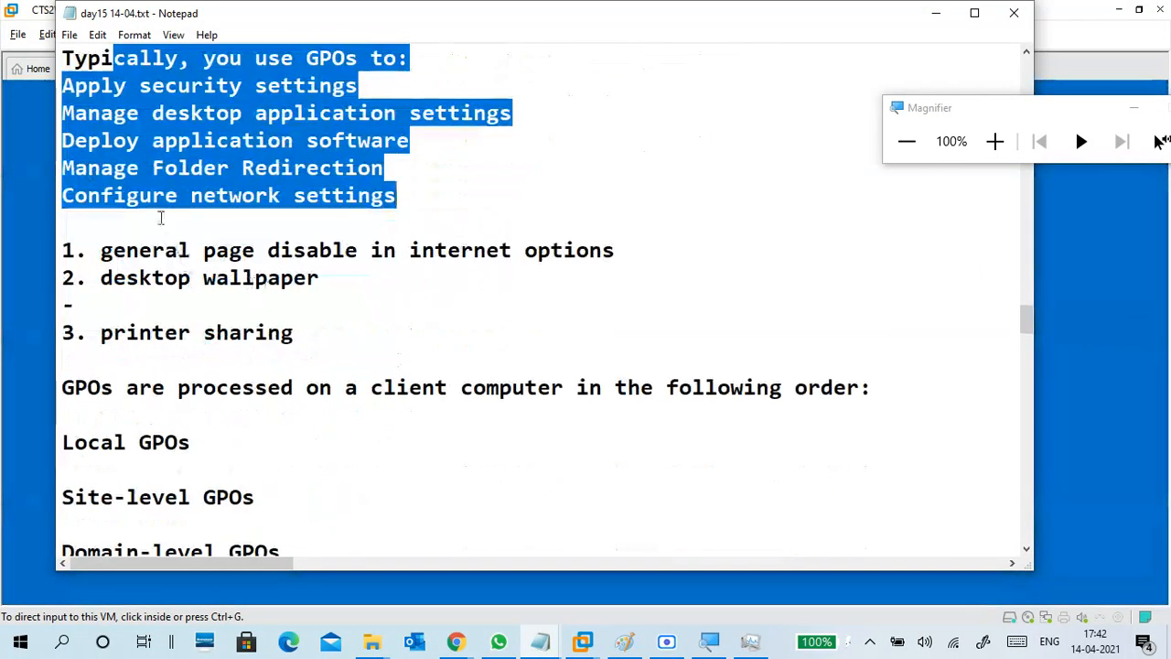
pyautogui.scroll(-3, 192, 291)
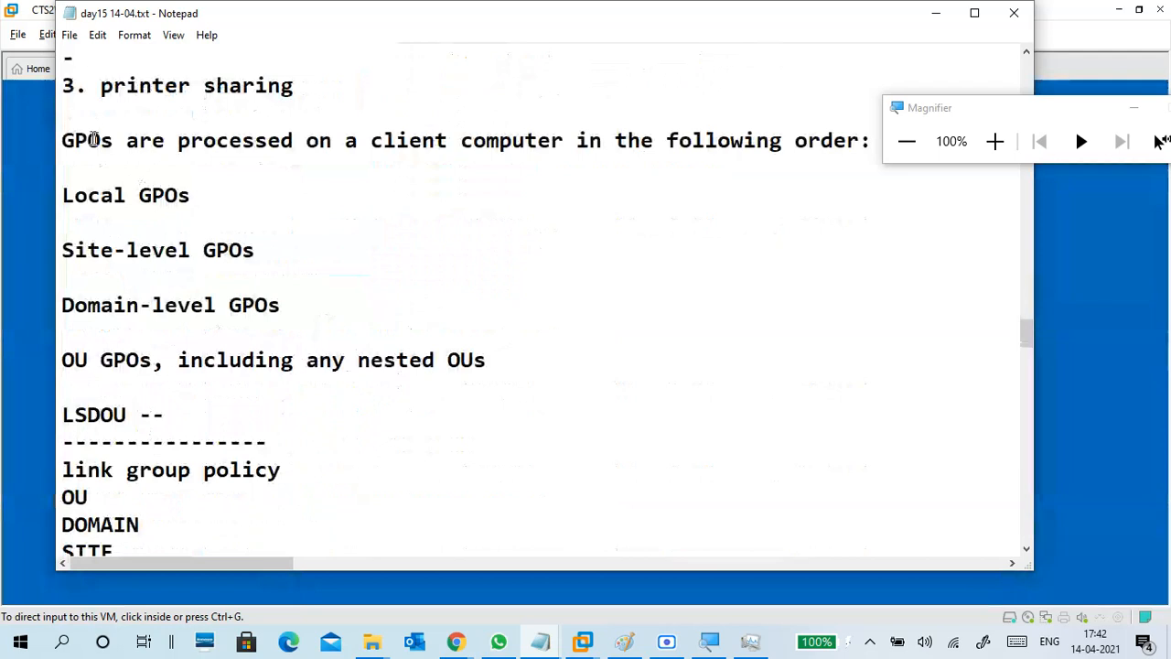
pyautogui.moveTo(95, 139); pyautogui.dragTo(383, 362)
pyautogui.click(127, 360)
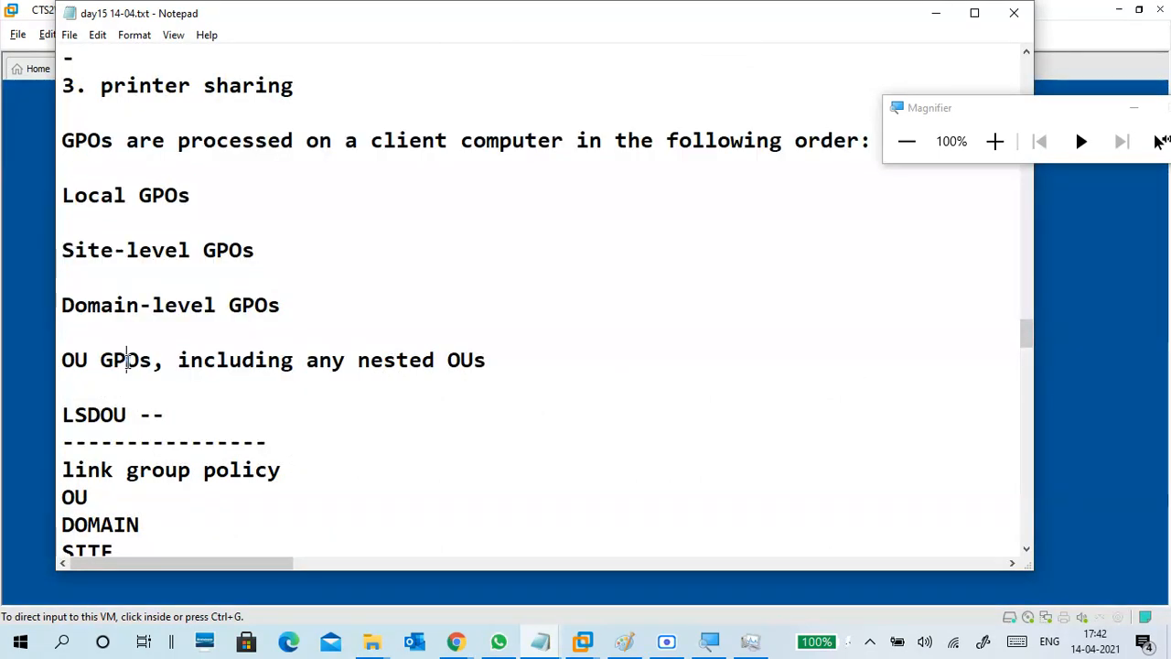
pyautogui.click(103, 235)
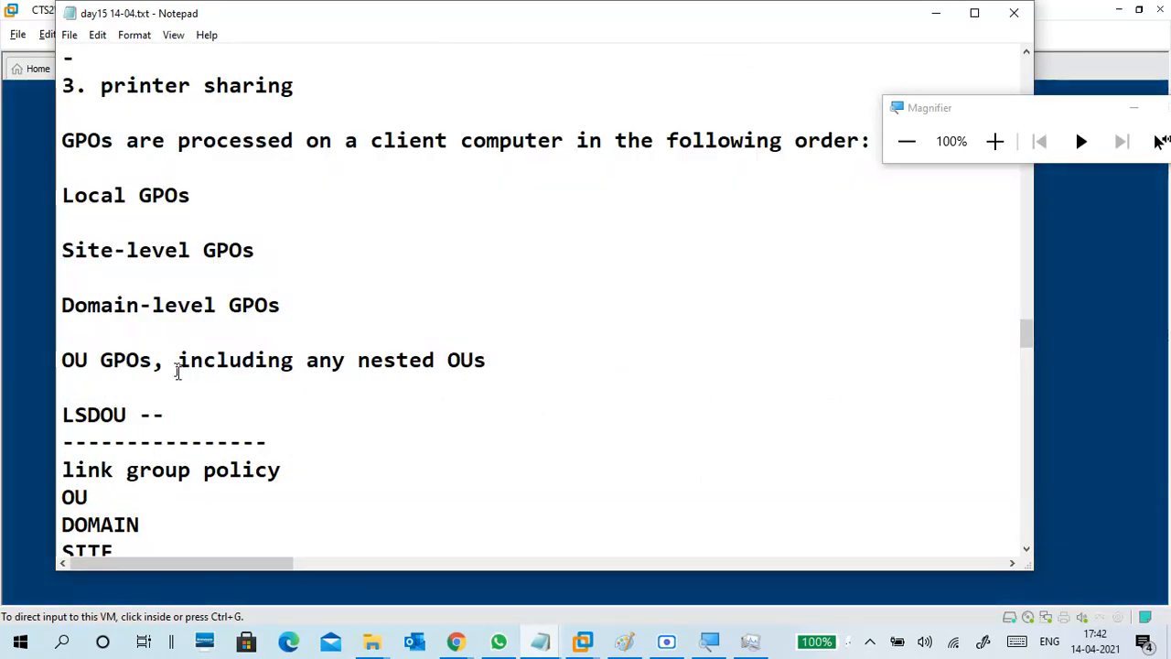
# Point out the linkable targets OU, DOMAIN and SITE, plus the COMPUTER and GROUP lines.
pyautogui.scroll(-3, 130, 293)
pyautogui.scroll(-1, 178, 237)
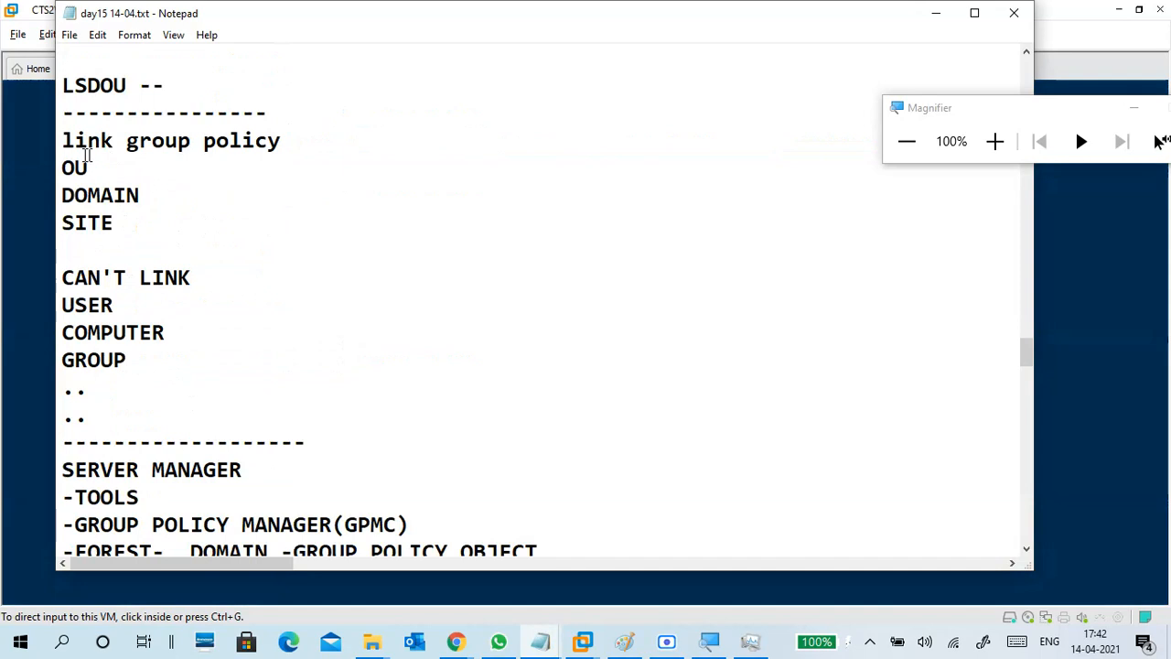
pyautogui.moveTo(64, 165); pyautogui.dragTo(146, 209)
pyautogui.click(150, 213)
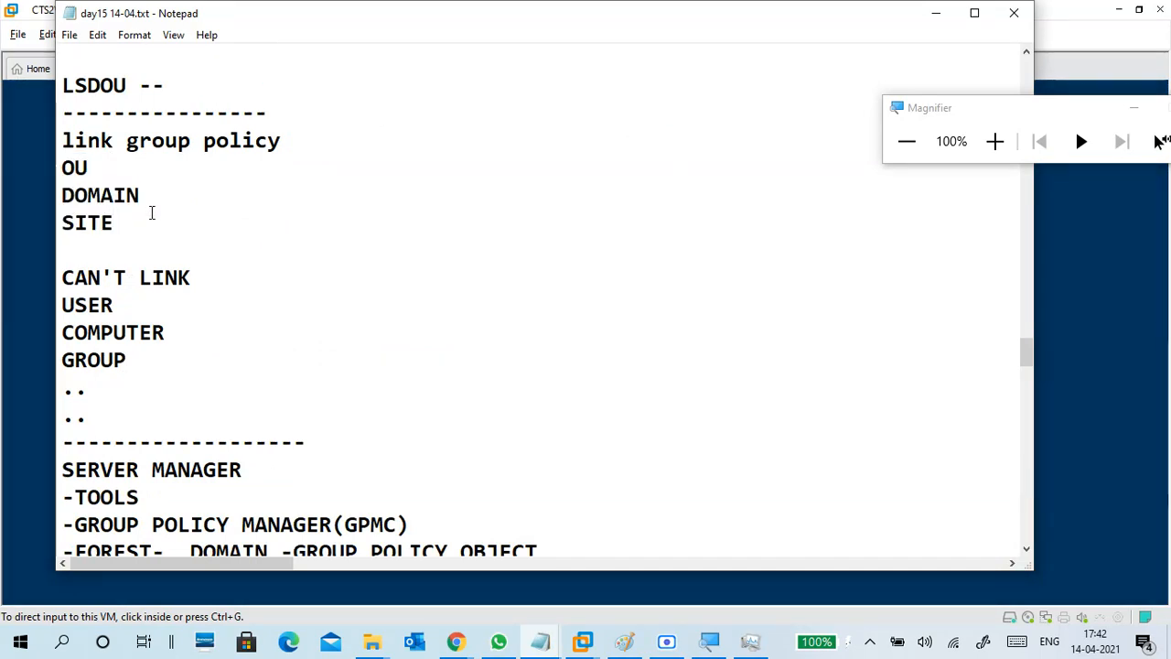
pyautogui.click(147, 226)
pyautogui.scroll(-1, 263, 287)
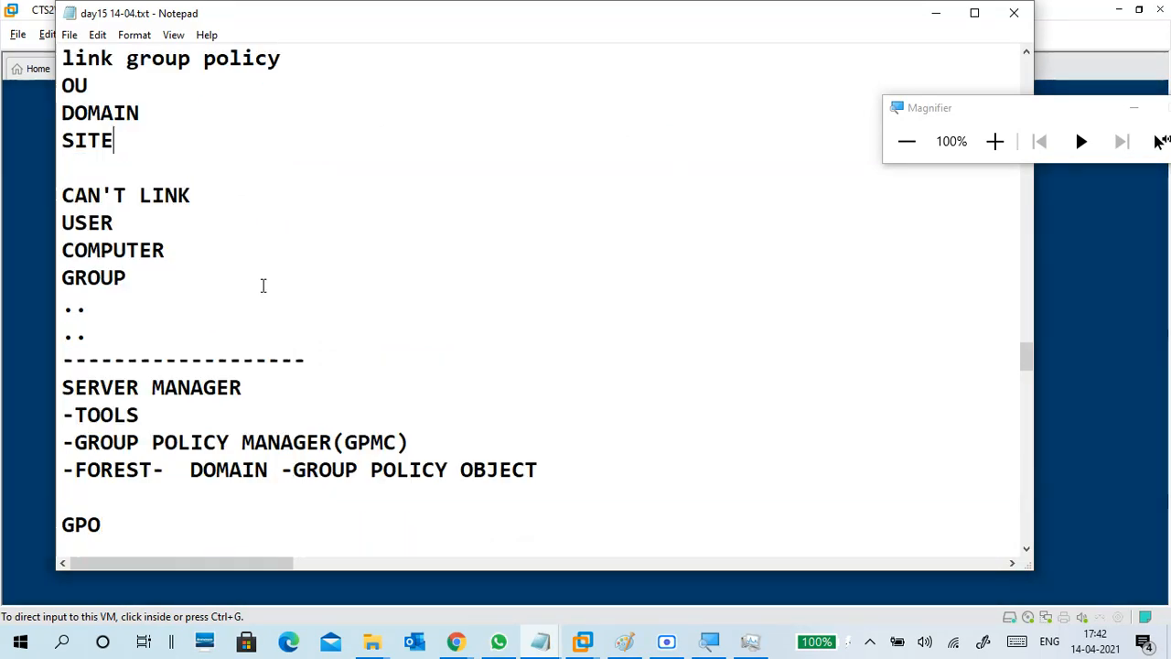
pyautogui.click(180, 255)
pyautogui.click(162, 277)
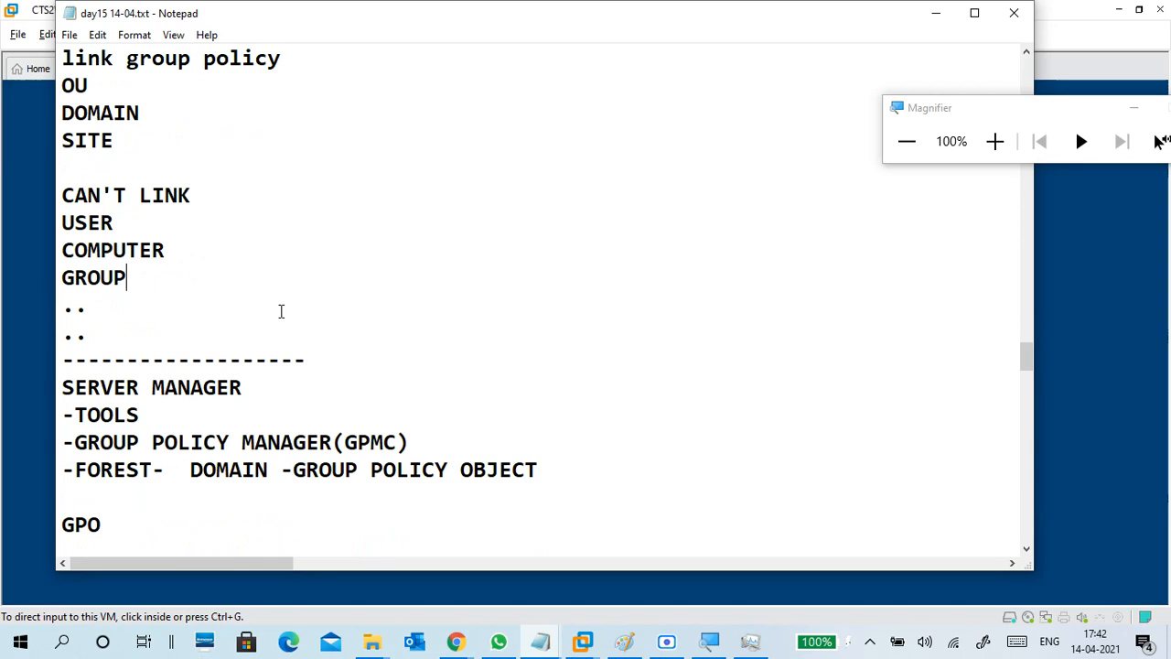
# Walk through the GPMC access steps: SERVER MANAGER, GROUP POLICY MANAGER(GPMC), FOREST and GROUP POLICY OBJECT.
pyautogui.scroll(-2, 280, 312)
pyautogui.moveTo(75, 223); pyautogui.dragTo(540, 307)
pyautogui.click(272, 255)
pyautogui.click(240, 234)
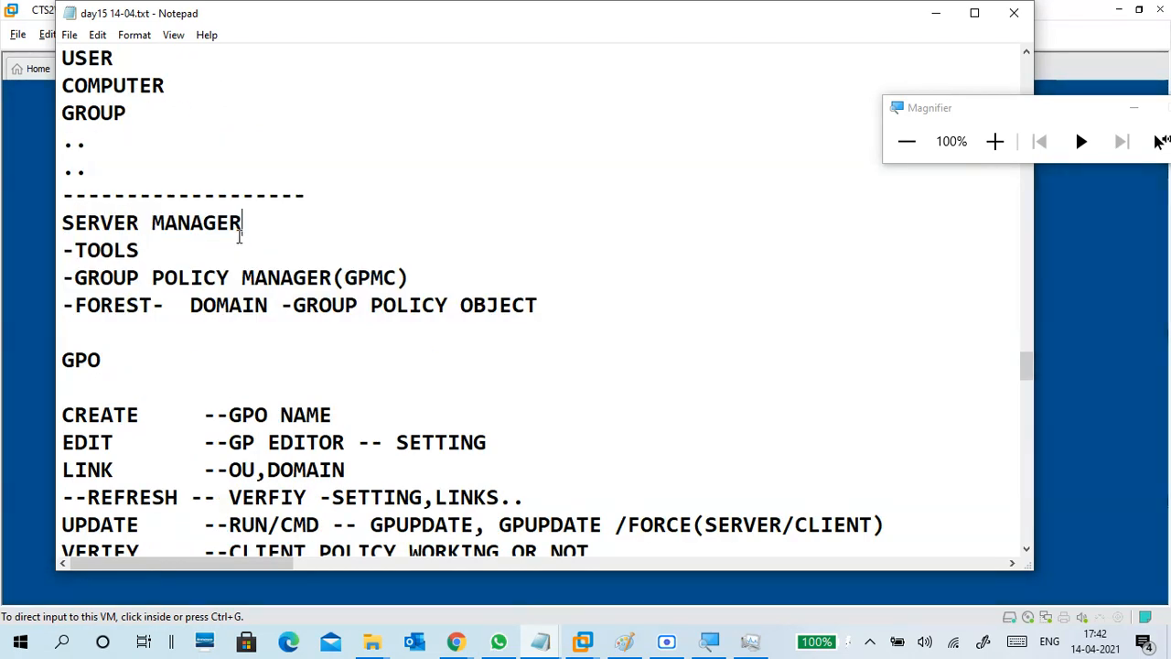
pyautogui.click(416, 284)
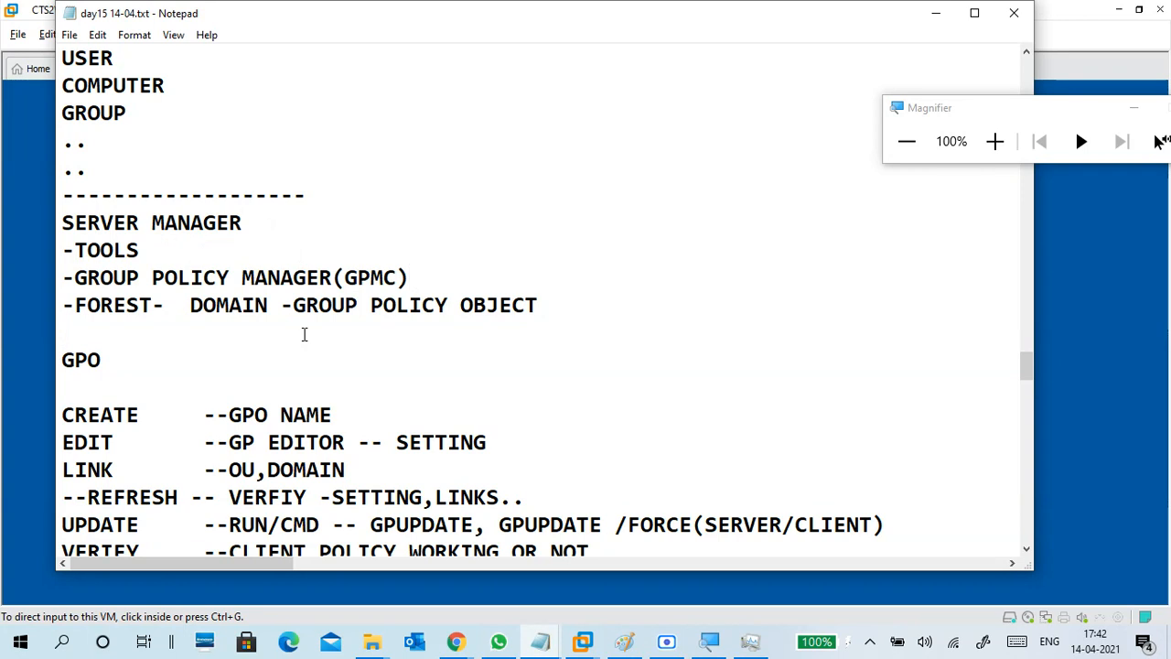
pyautogui.moveTo(356, 277); pyautogui.dragTo(418, 277)
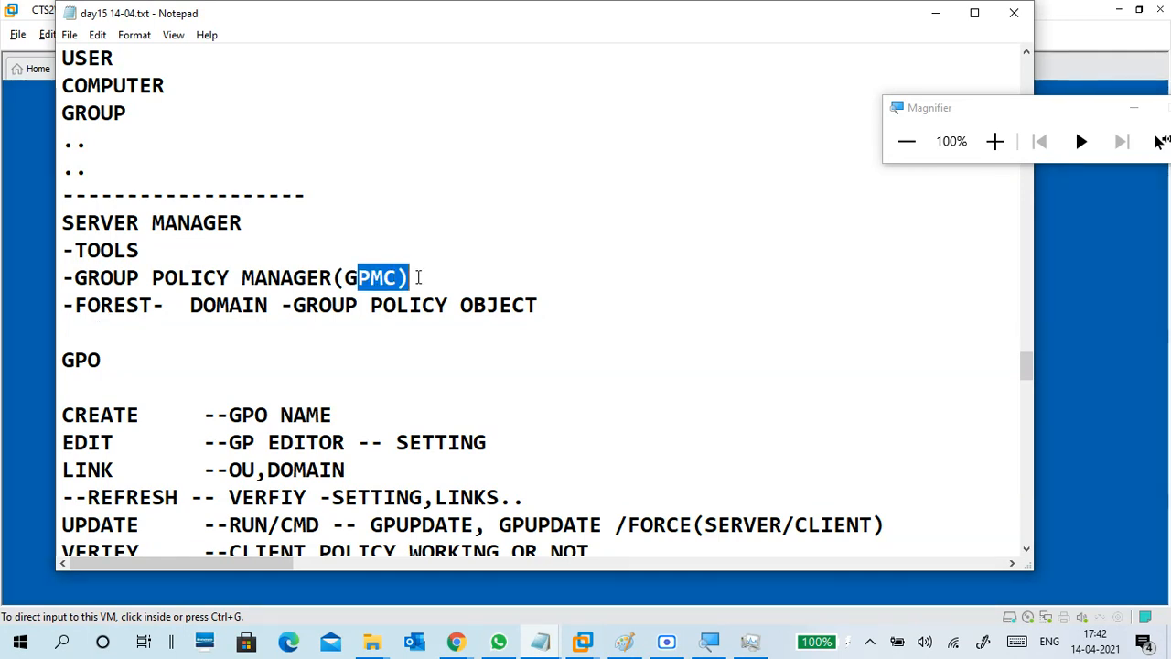
pyautogui.click(418, 277)
pyautogui.moveTo(75, 305); pyautogui.dragTo(531, 311)
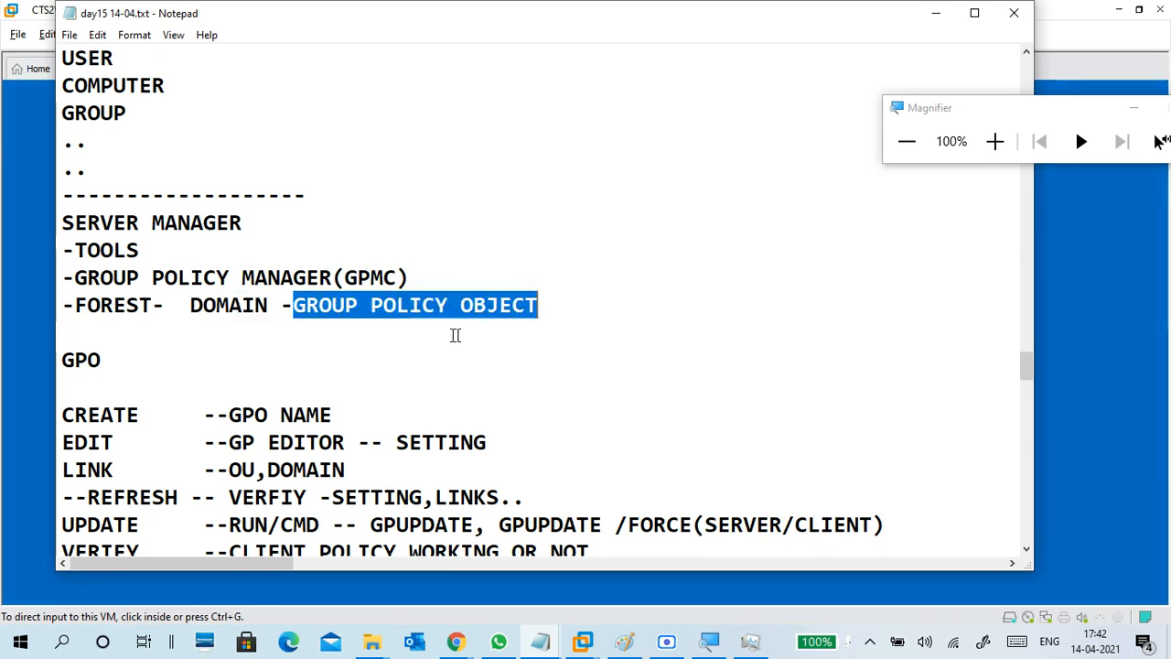
pyautogui.click(376, 325)
pyautogui.moveTo(305, 305); pyautogui.dragTo(540, 308)
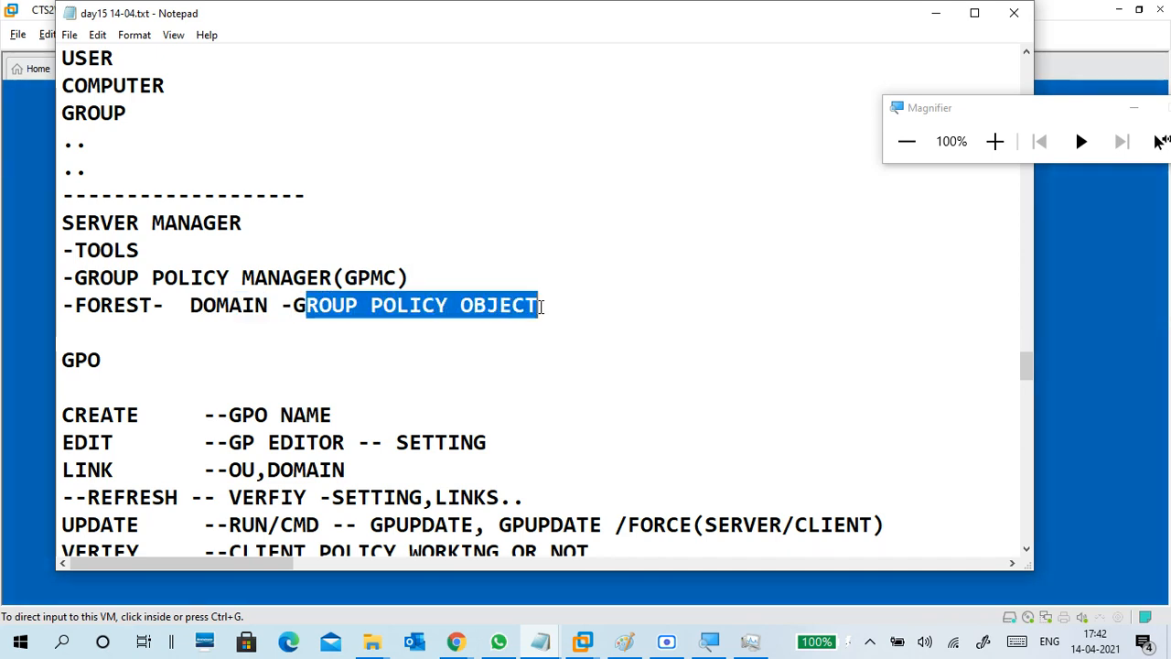
pyautogui.scroll(-2, 279, 351)
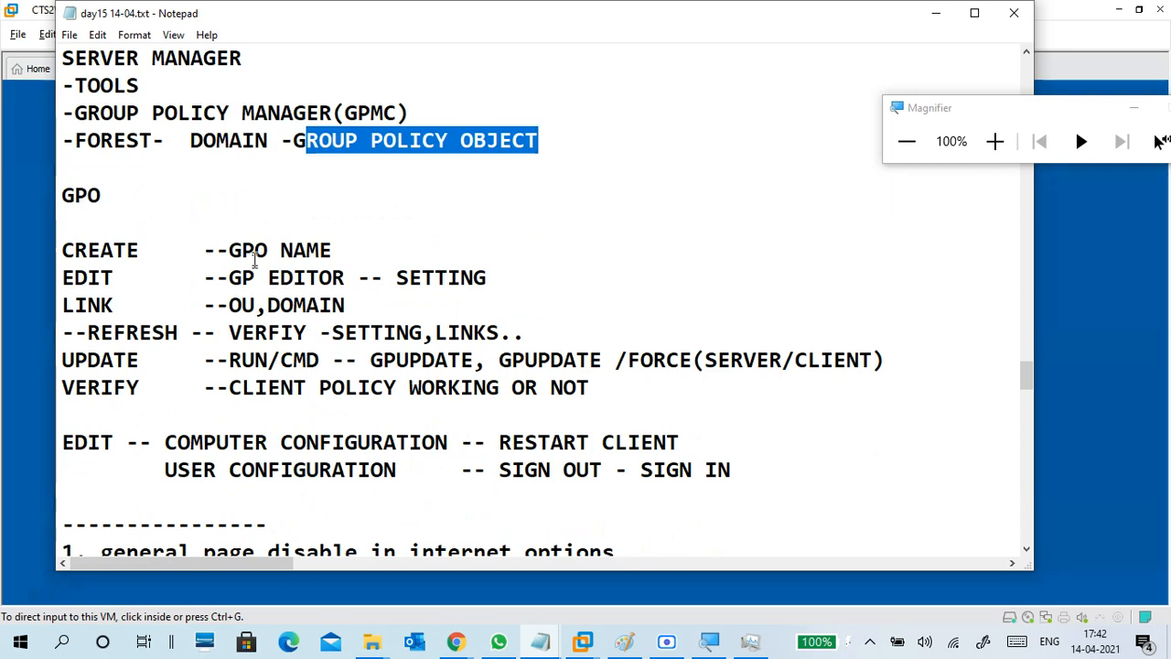
pyautogui.click(126, 203)
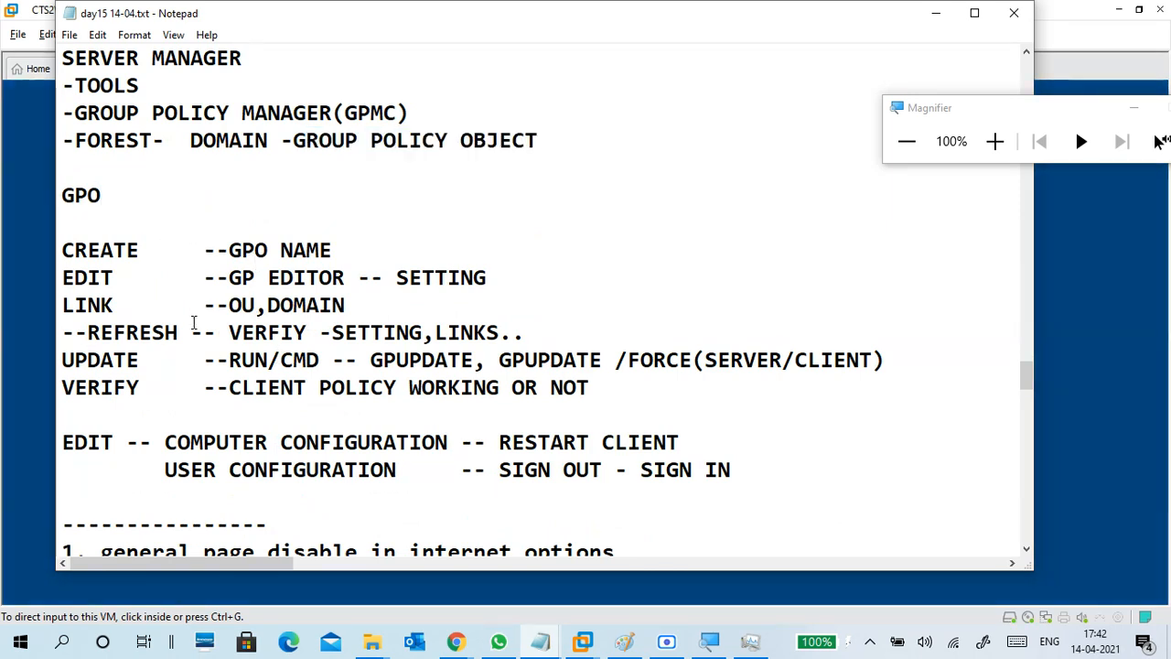
# Insert 'new --' before NAME on the CREATE line.
pyautogui.scroll(-1, 193, 324)
pyautogui.click(157, 174)
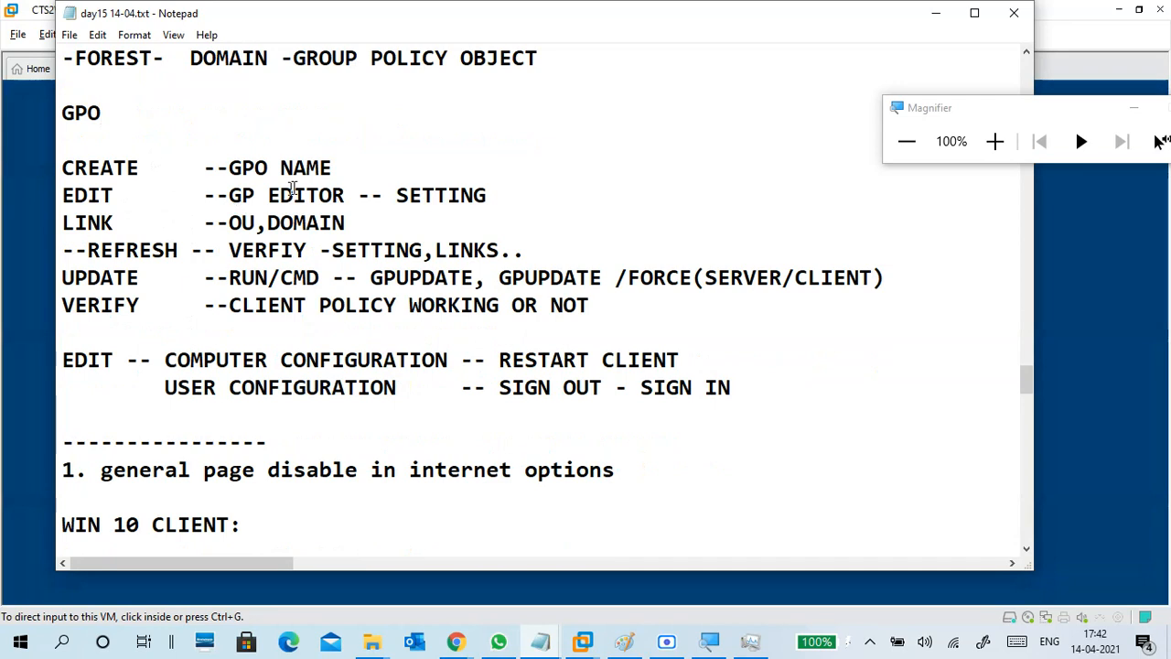
pyautogui.click(336, 175)
pyautogui.moveTo(349, 162); pyautogui.dragTo(281, 169)
pyautogui.click(281, 174)
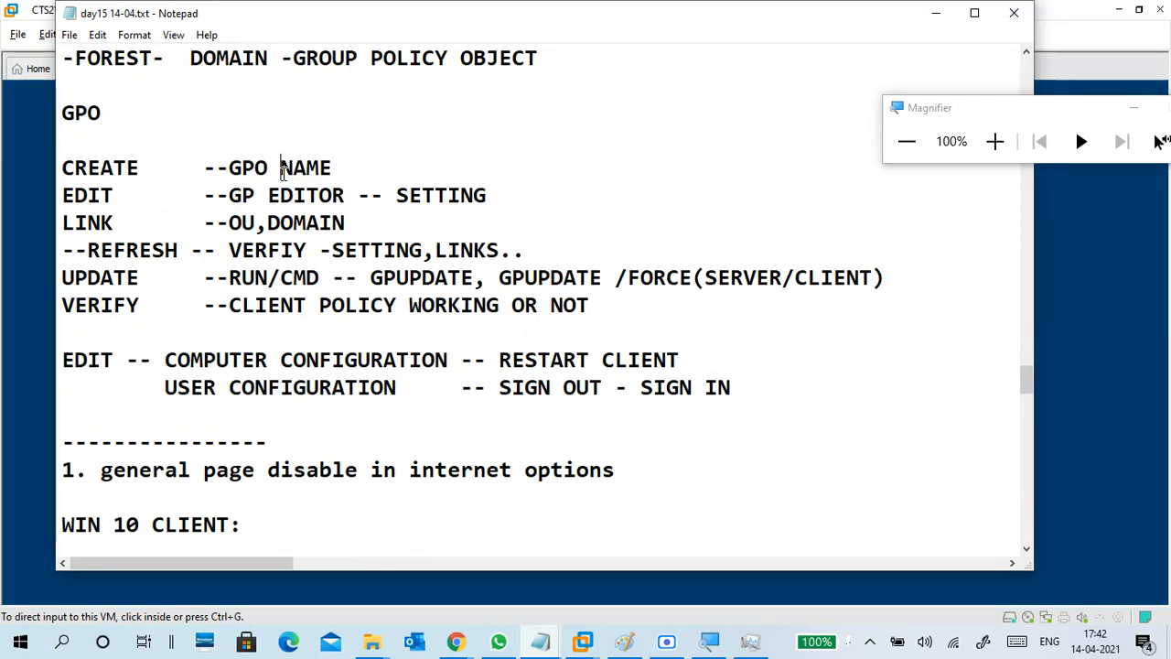
pyautogui.write('new ')
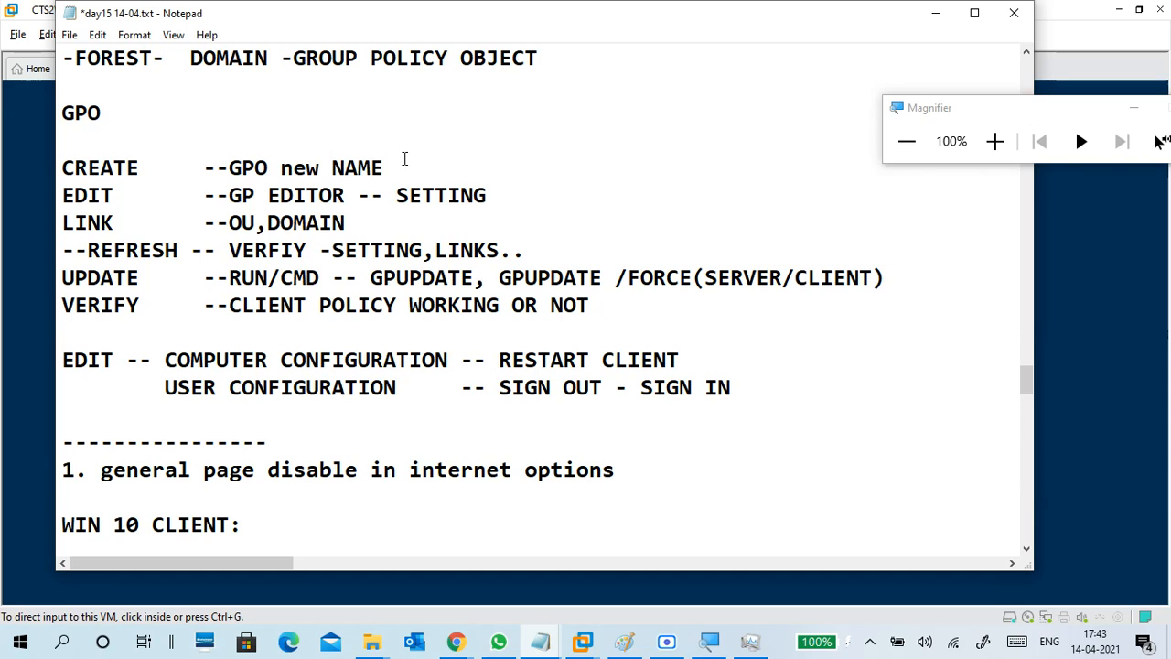
pyautogui.write('--')
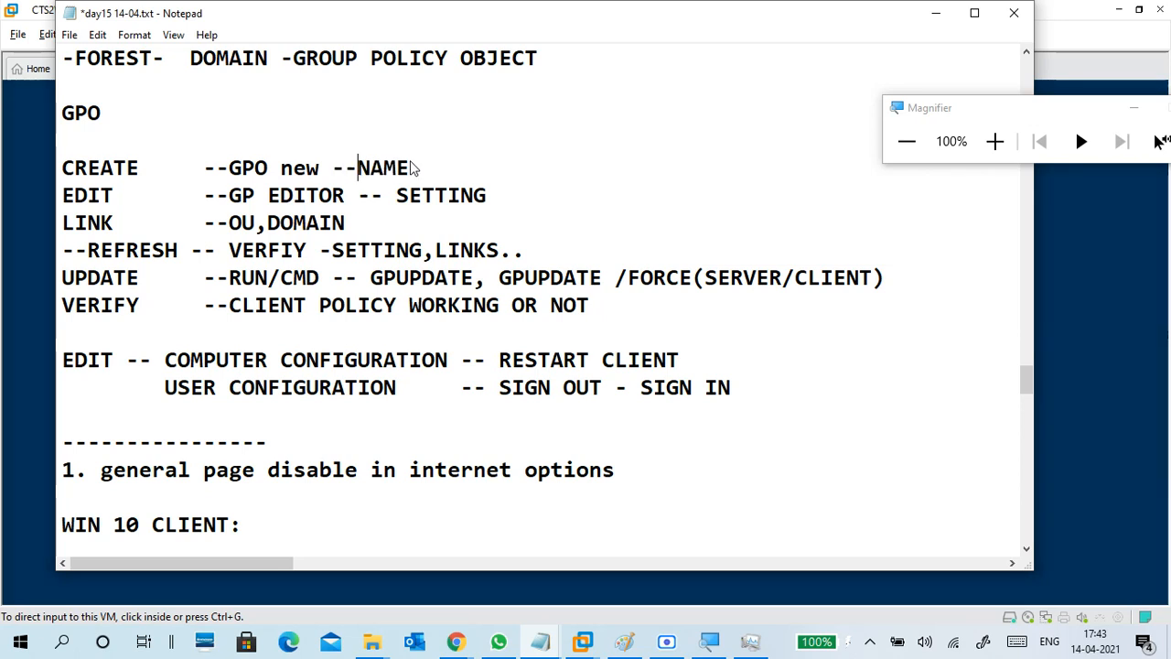
# Change GP to GPME on the EDIT line, discarding a trial '--' after SETTING.
pyautogui.click(261, 194)
pyautogui.write('me')
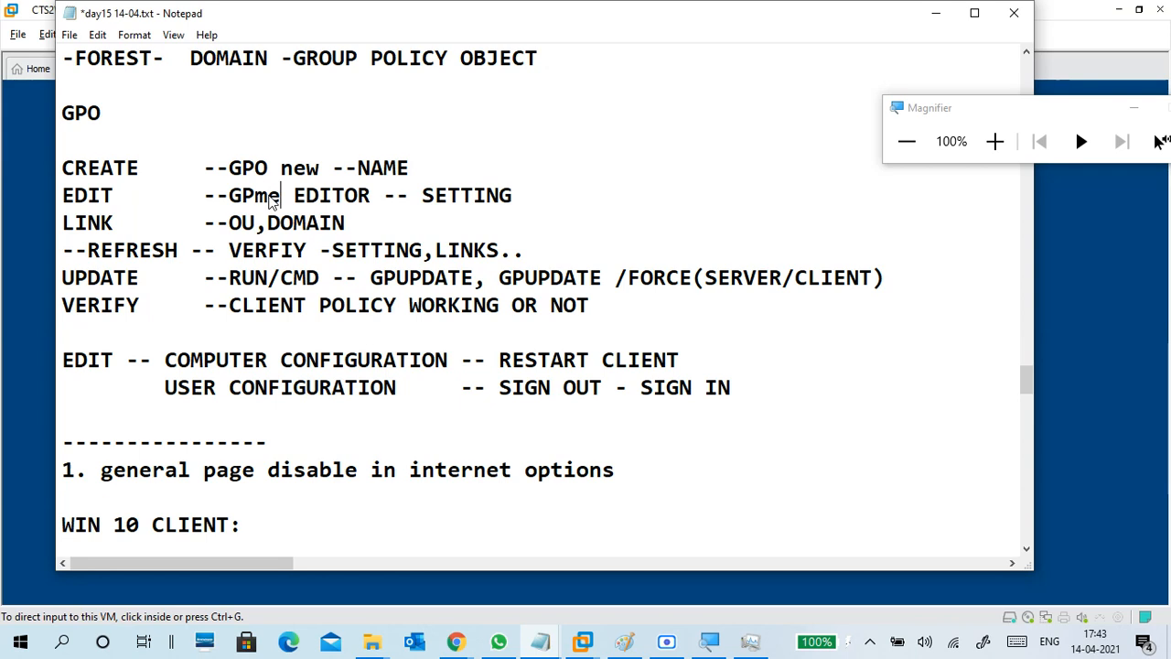
pyautogui.press('BackSpace')
pyautogui.press('BackSpace')
pyautogui.write('ME')
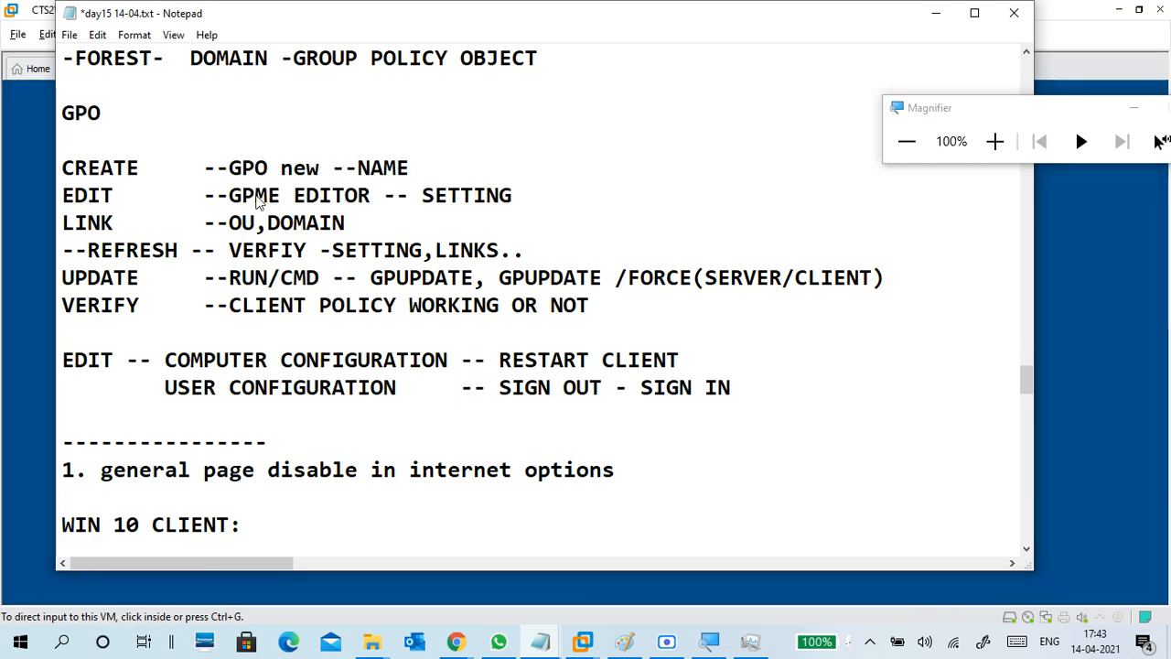
pyautogui.click(384, 196)
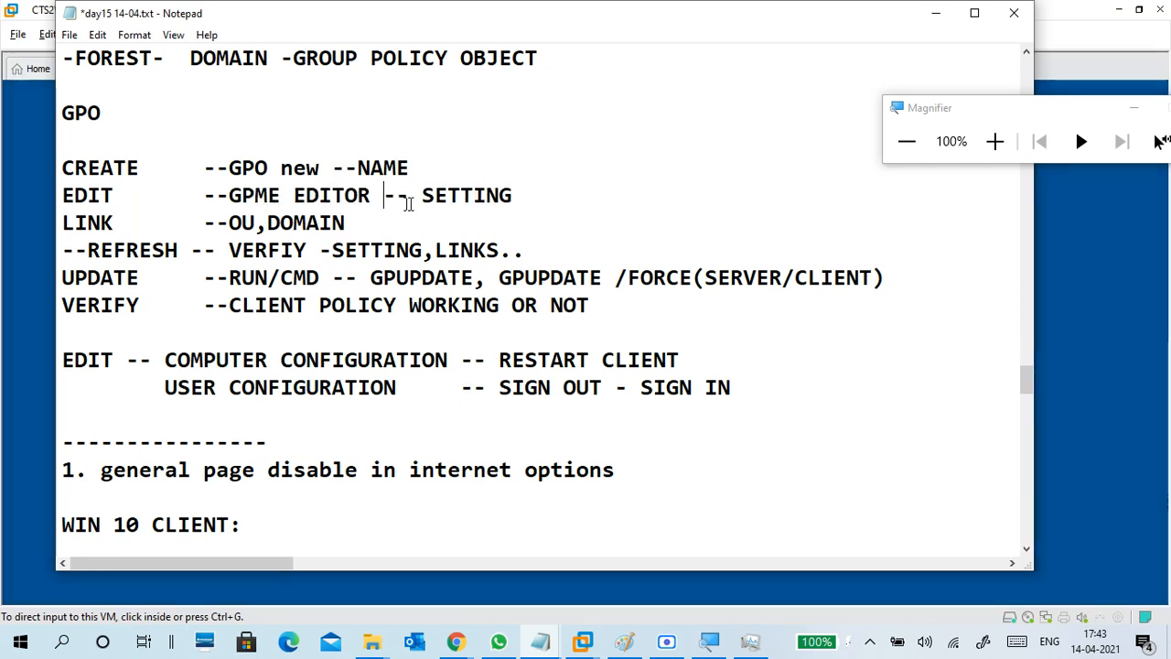
pyautogui.click(527, 200)
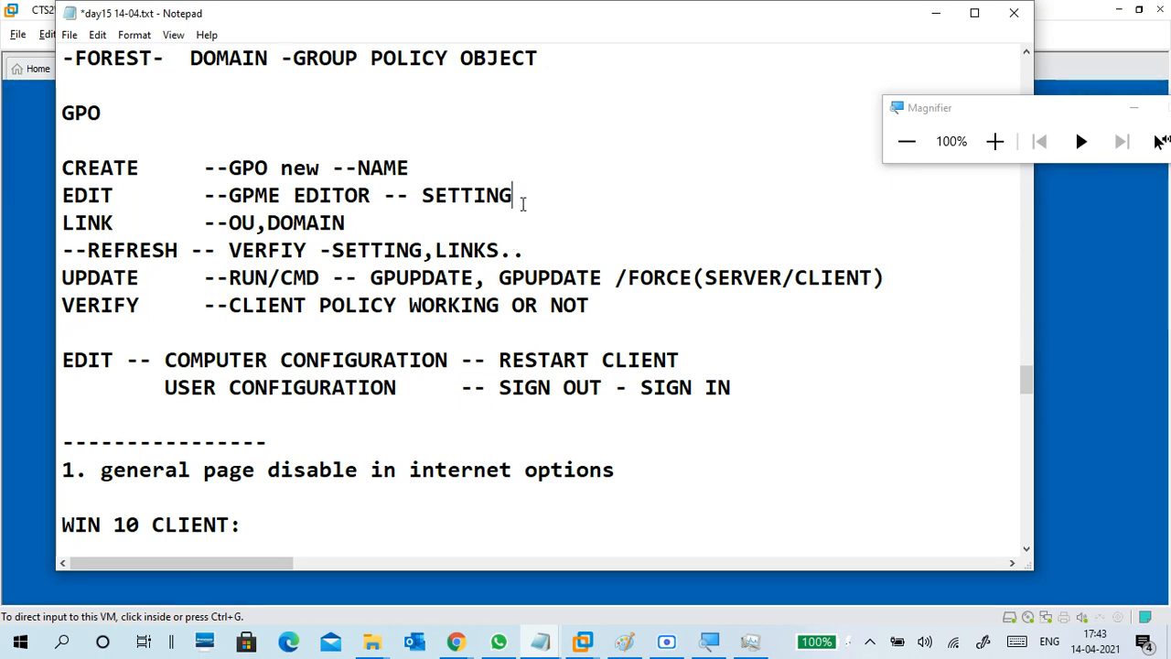
pyautogui.write('--')
pyautogui.press('BackSpace')
pyautogui.press('BackSpace')
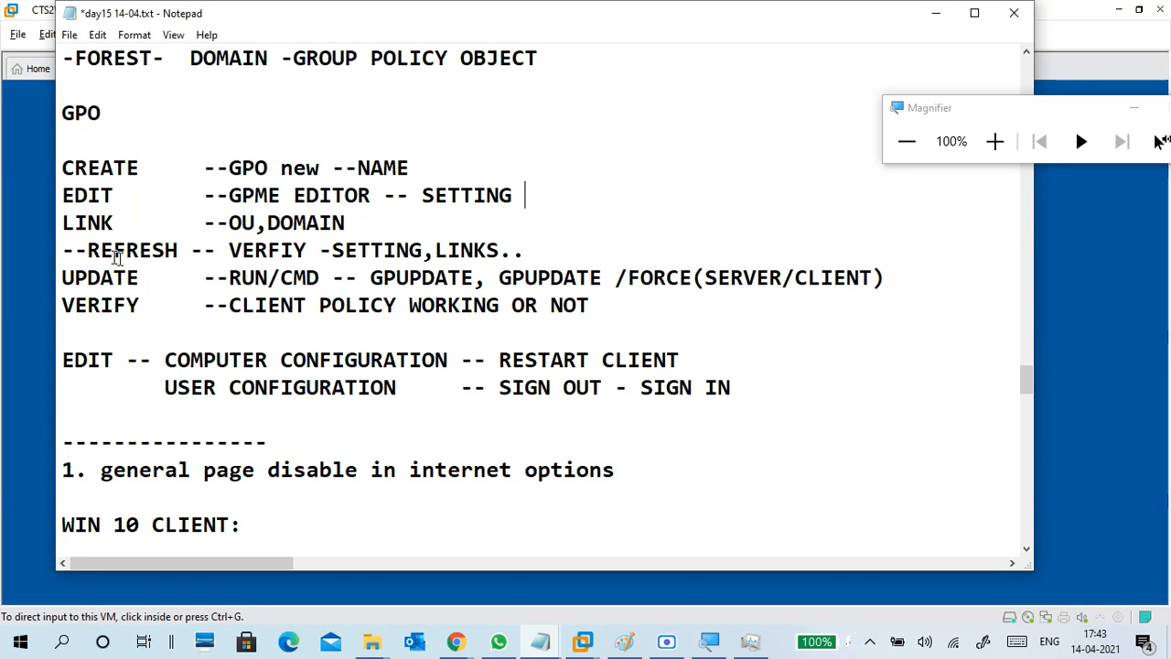
# Highlight the LINK --OU,DOMAIN step and the refresh-and-verify step.
pyautogui.moveTo(62, 226); pyautogui.dragTo(342, 224)
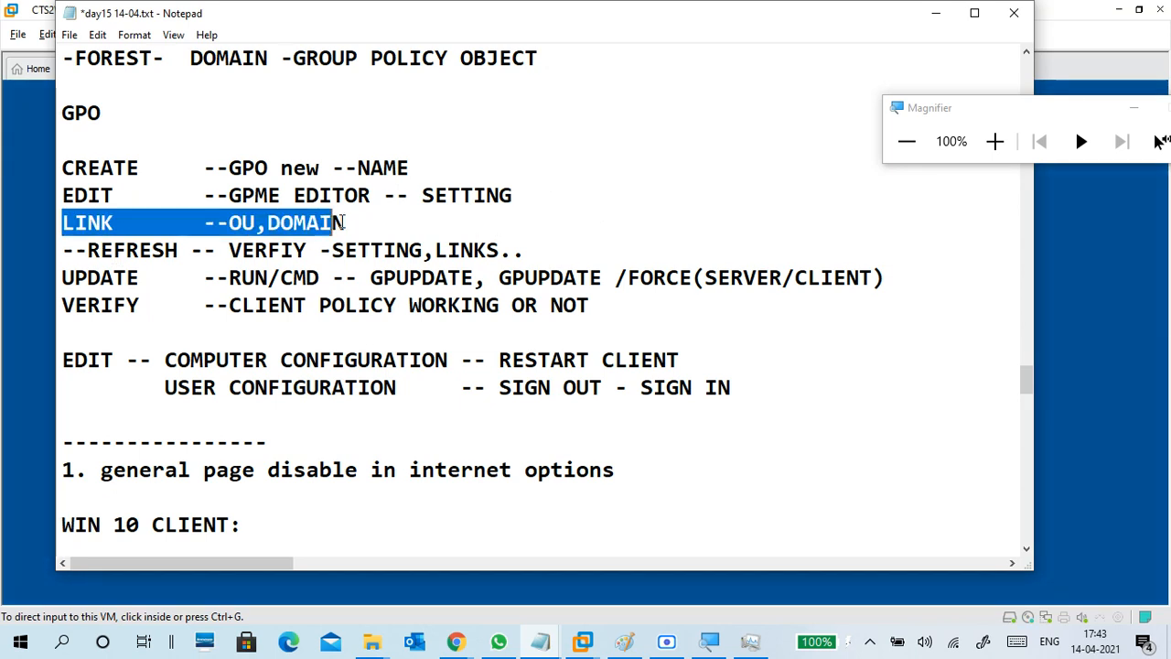
pyautogui.click(349, 220)
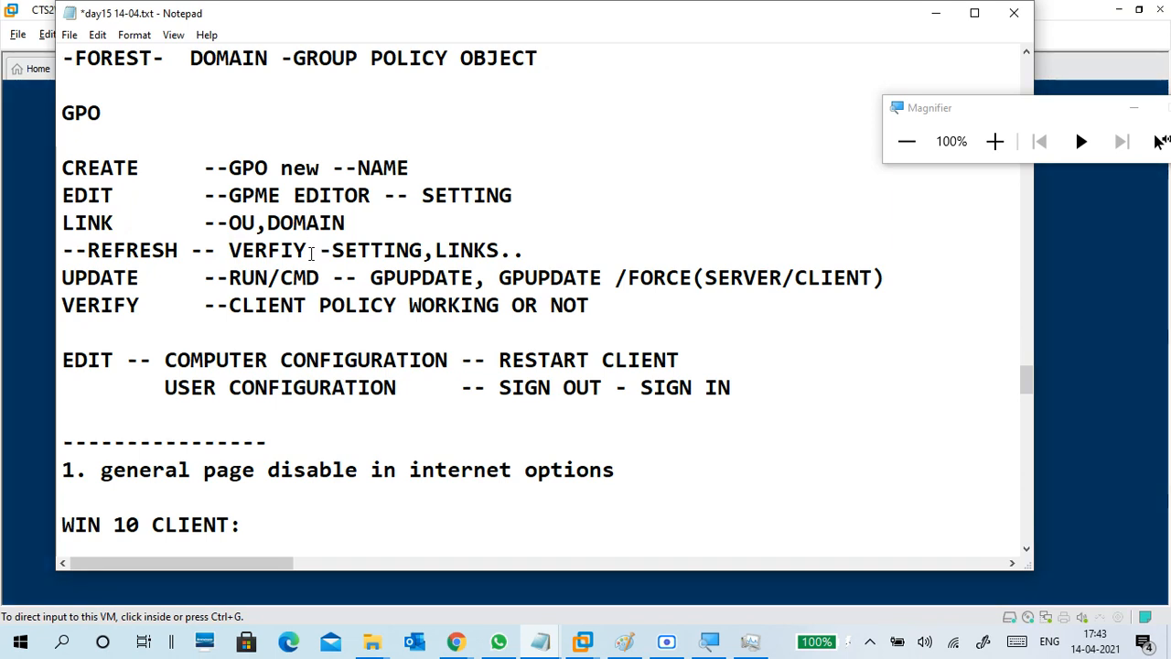
pyautogui.moveTo(68, 250); pyautogui.dragTo(506, 250)
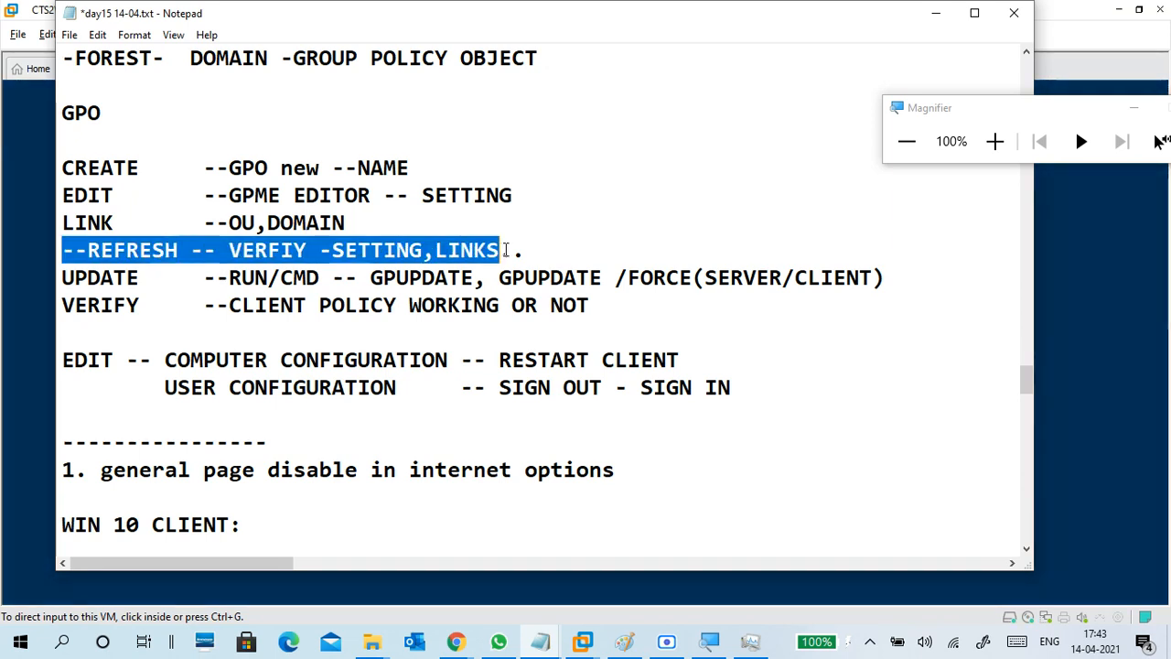
pyautogui.click(508, 249)
pyautogui.scroll(-1, 303, 196)
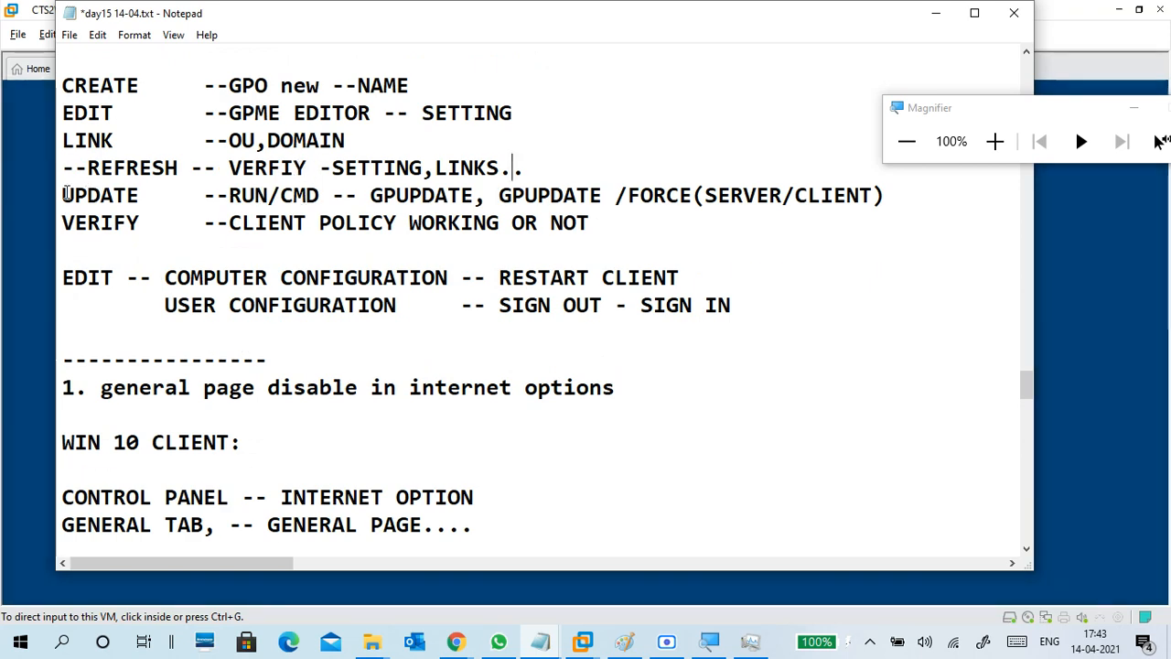
pyautogui.moveTo(62, 195); pyautogui.dragTo(692, 195)
pyautogui.click(370, 195)
pyautogui.click(320, 195)
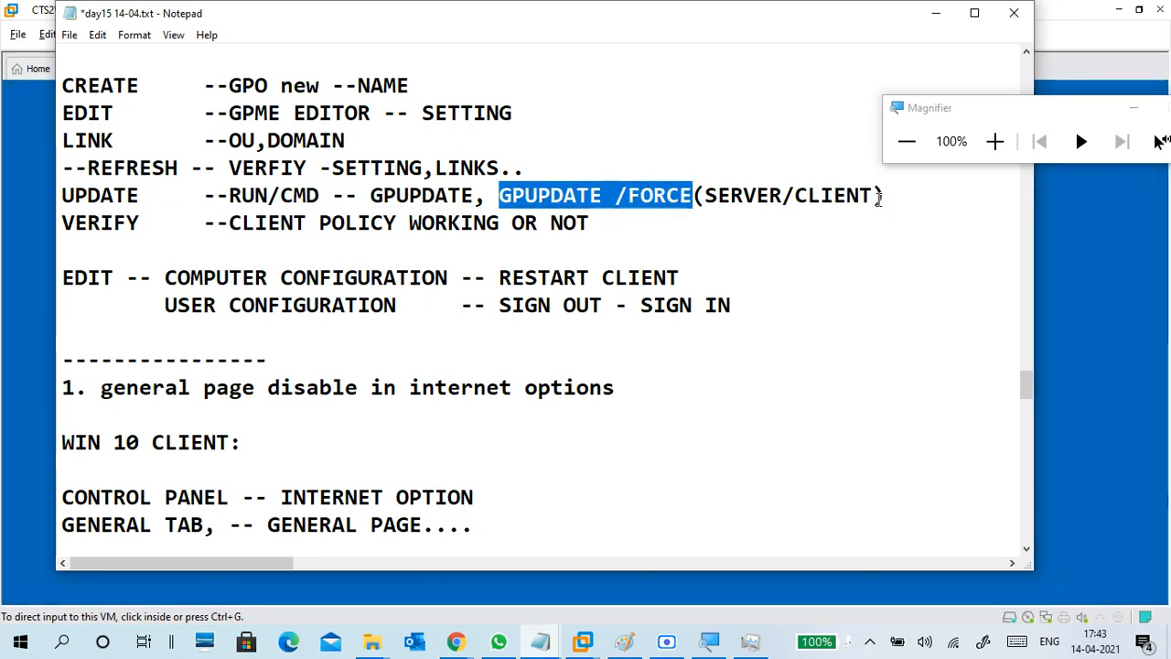
pyautogui.moveTo(878, 199); pyautogui.dragTo(60, 196)
pyautogui.click(210, 224)
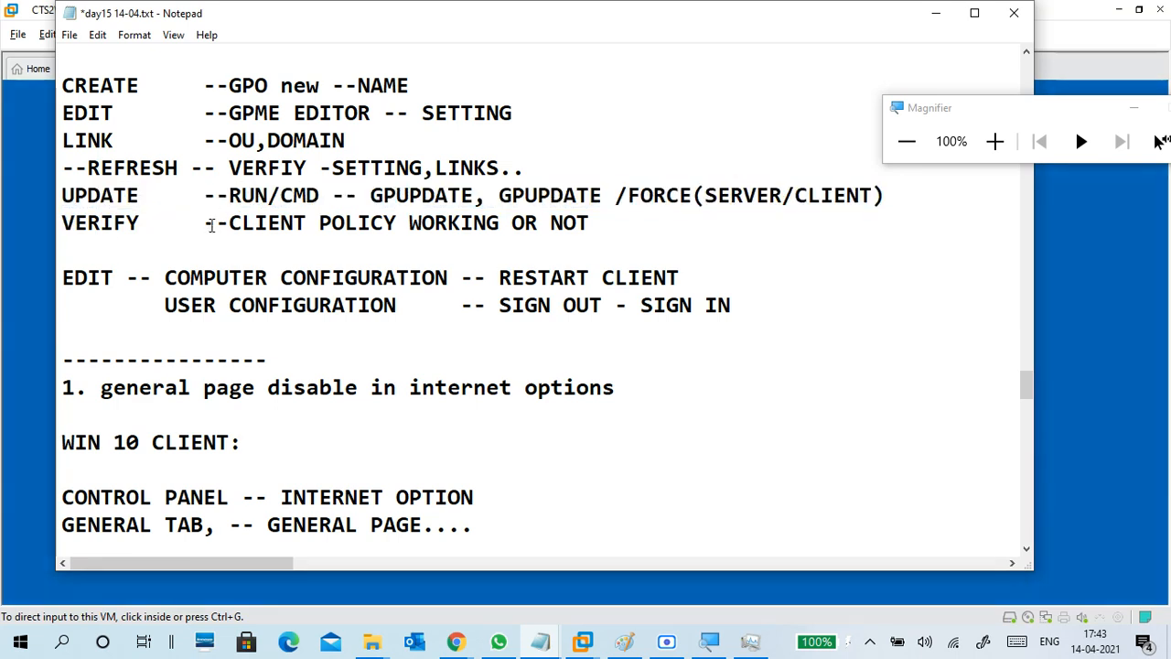
pyautogui.moveTo(62, 223); pyautogui.dragTo(847, 195)
pyautogui.click(549, 195)
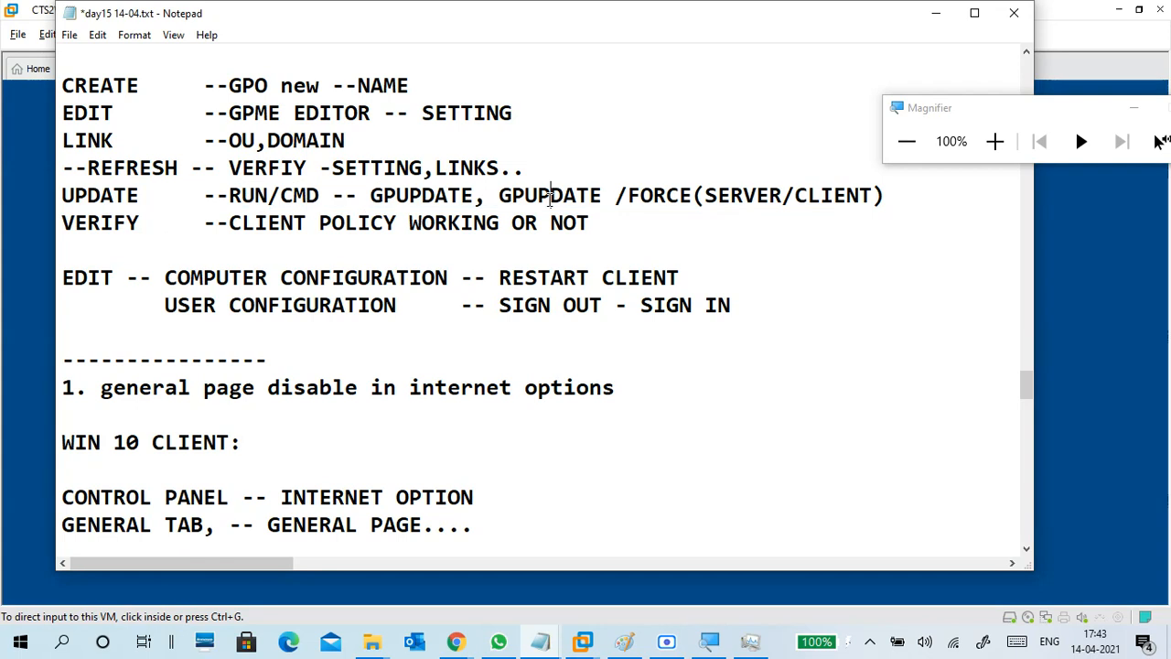
pyautogui.moveTo(586, 224); pyautogui.dragTo(60, 223)
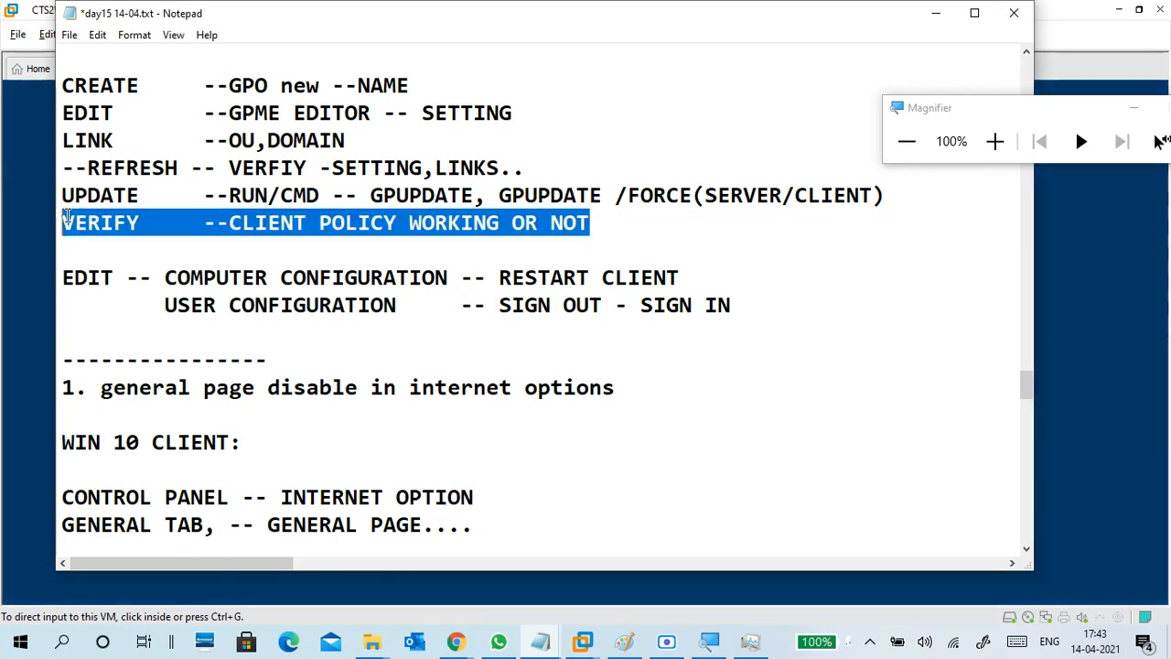
pyautogui.click(282, 229)
pyautogui.moveTo(271, 201); pyautogui.dragTo(344, 196)
pyautogui.click(635, 186)
pyautogui.click(344, 196)
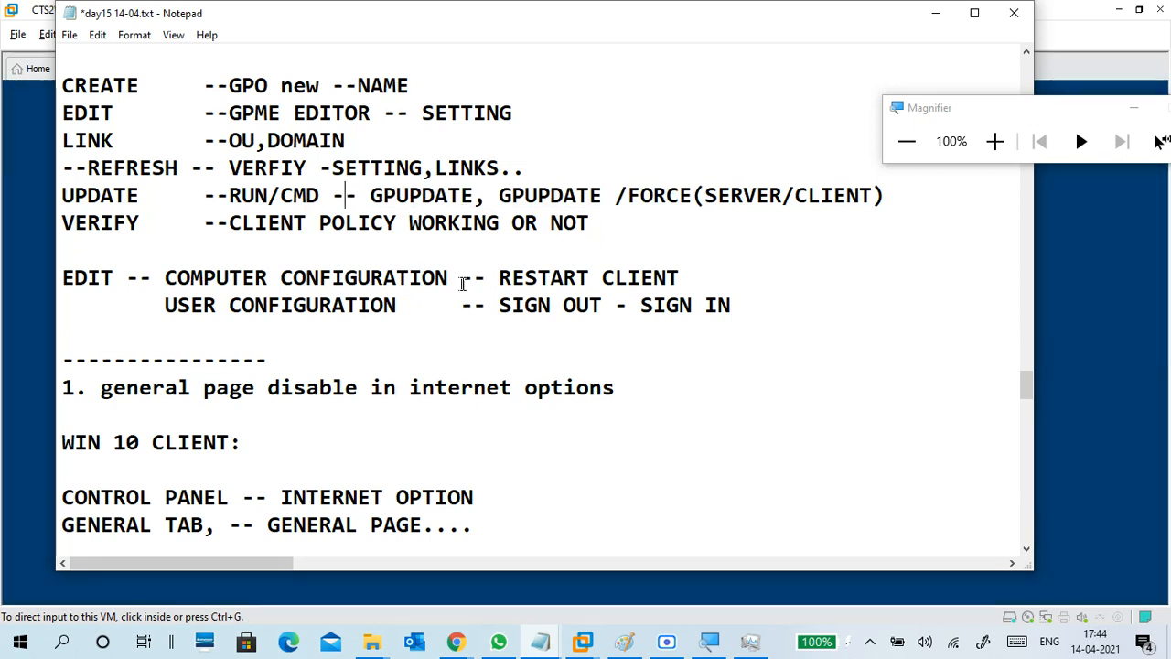
pyautogui.moveTo(525, 277); pyautogui.dragTo(742, 333)
pyautogui.click(744, 324)
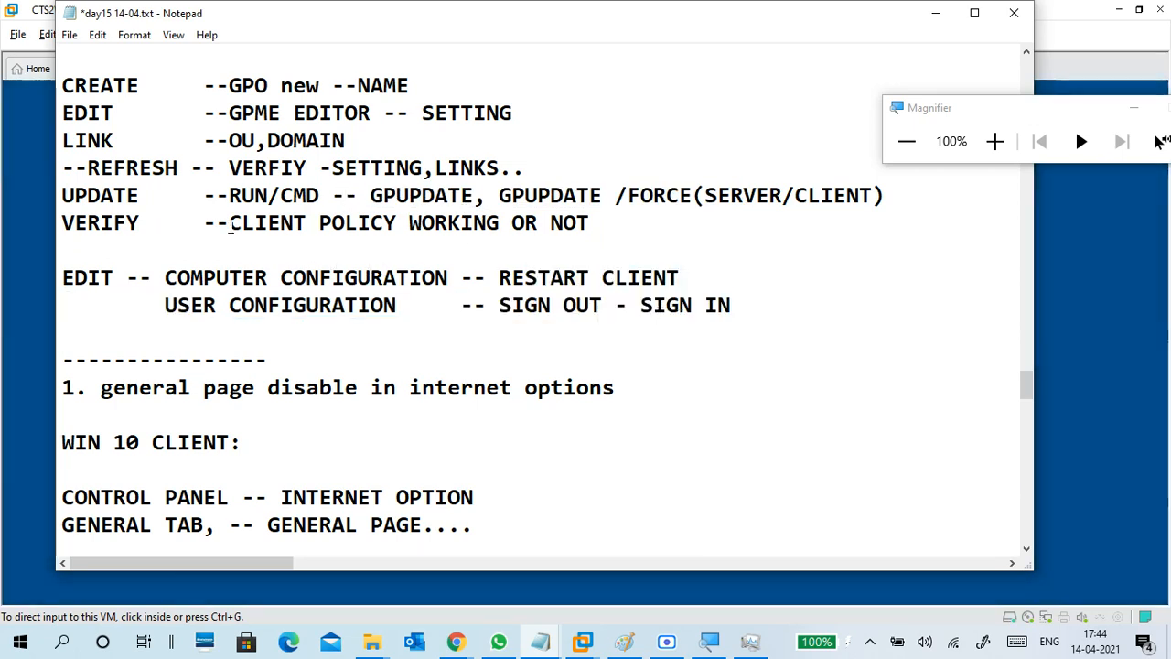
pyautogui.moveTo(229, 224); pyautogui.dragTo(569, 216)
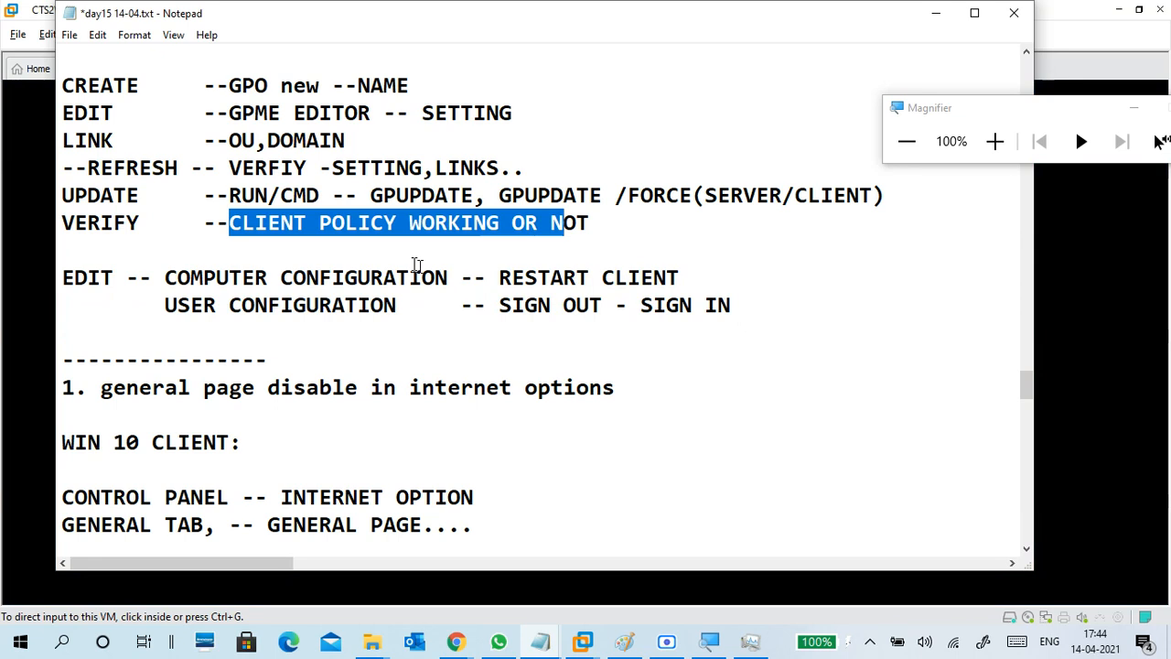
pyautogui.click(401, 245)
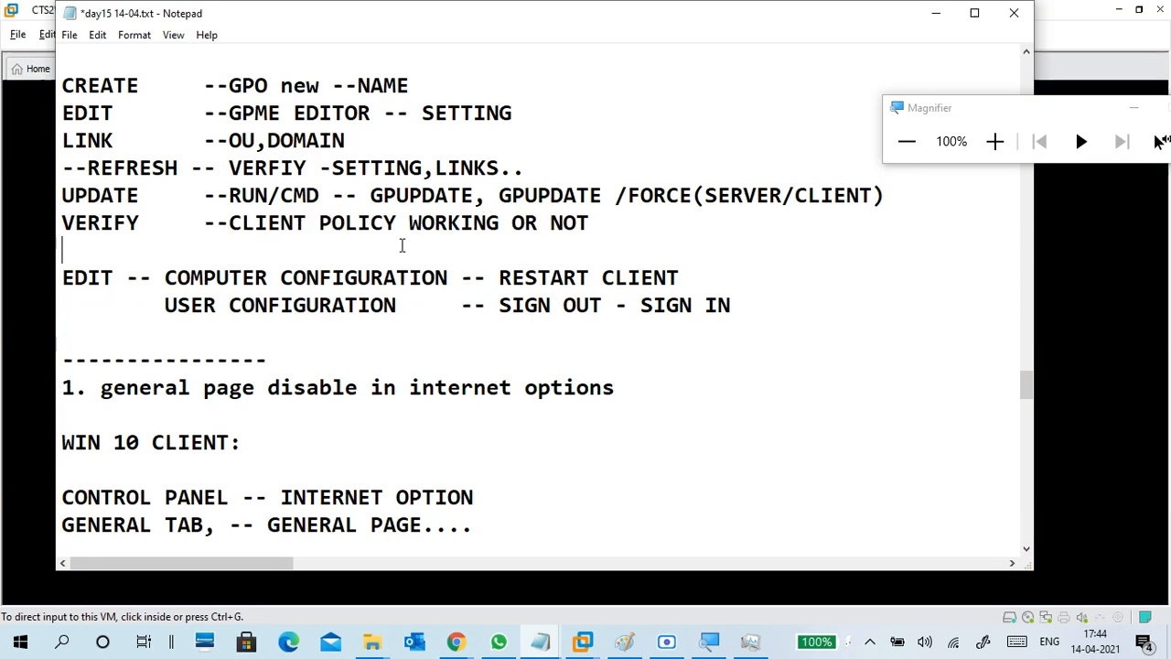
pyautogui.scroll(-3, 408, 268)
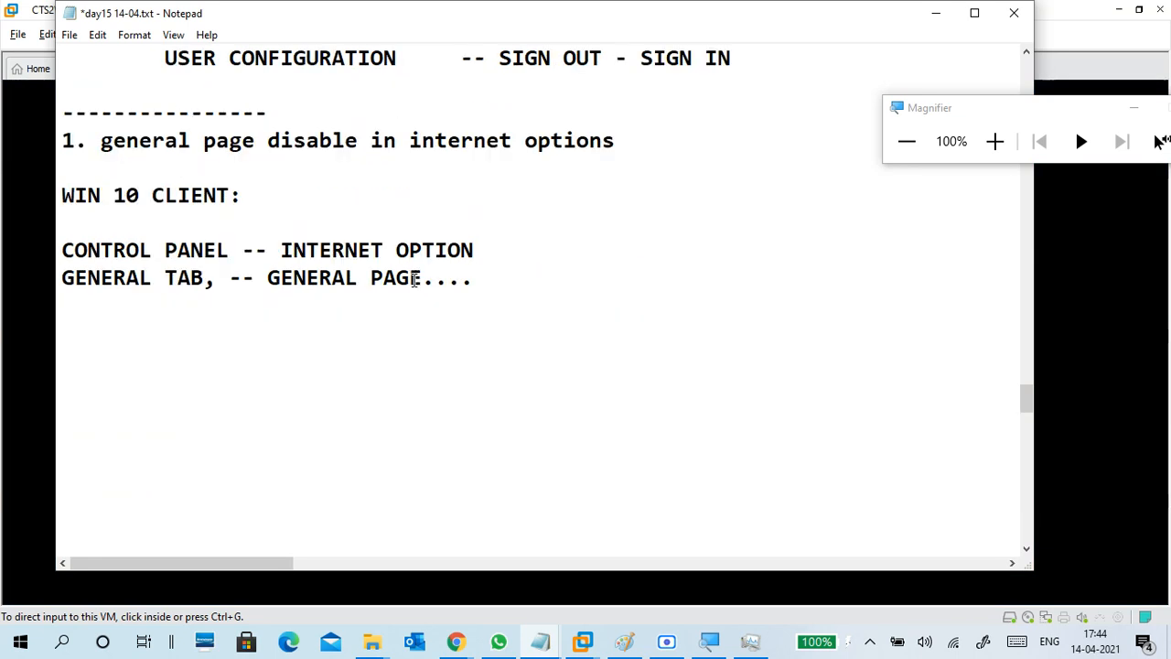
# Type a '--' divider below the GENERAL PAGE notes and minimize Notepad to show the client desktop.
pyautogui.click(242, 316)
pyautogui.moveTo(203, 140); pyautogui.dragTo(236, 199)
pyautogui.click(378, 279)
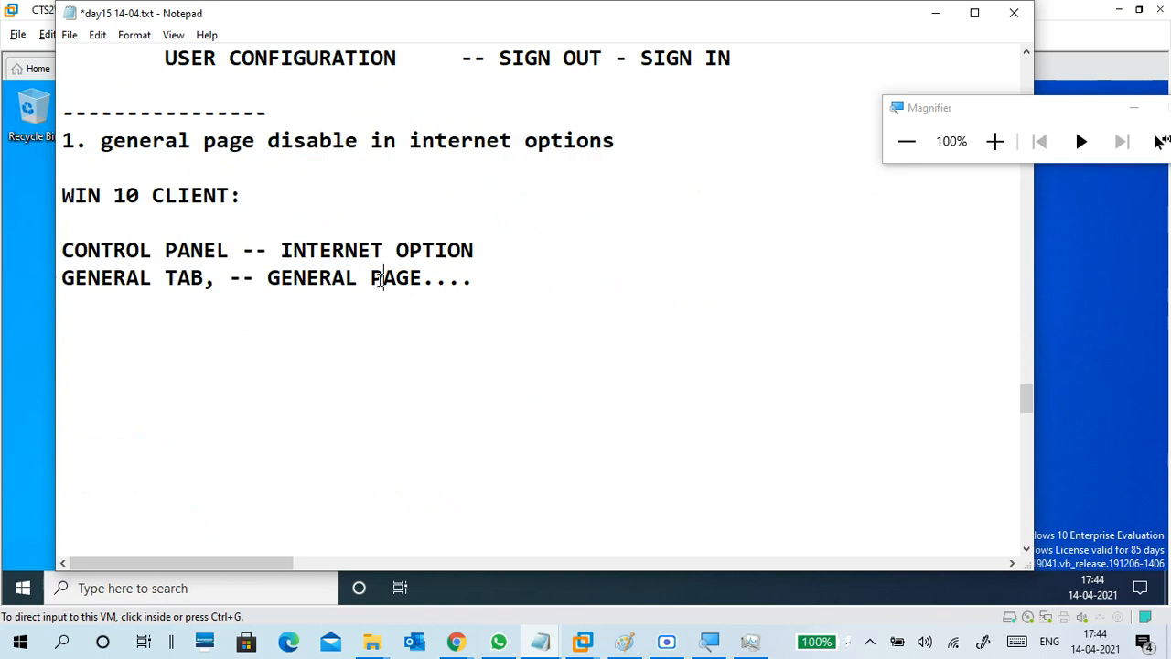
pyautogui.scroll(7, 253, 280)
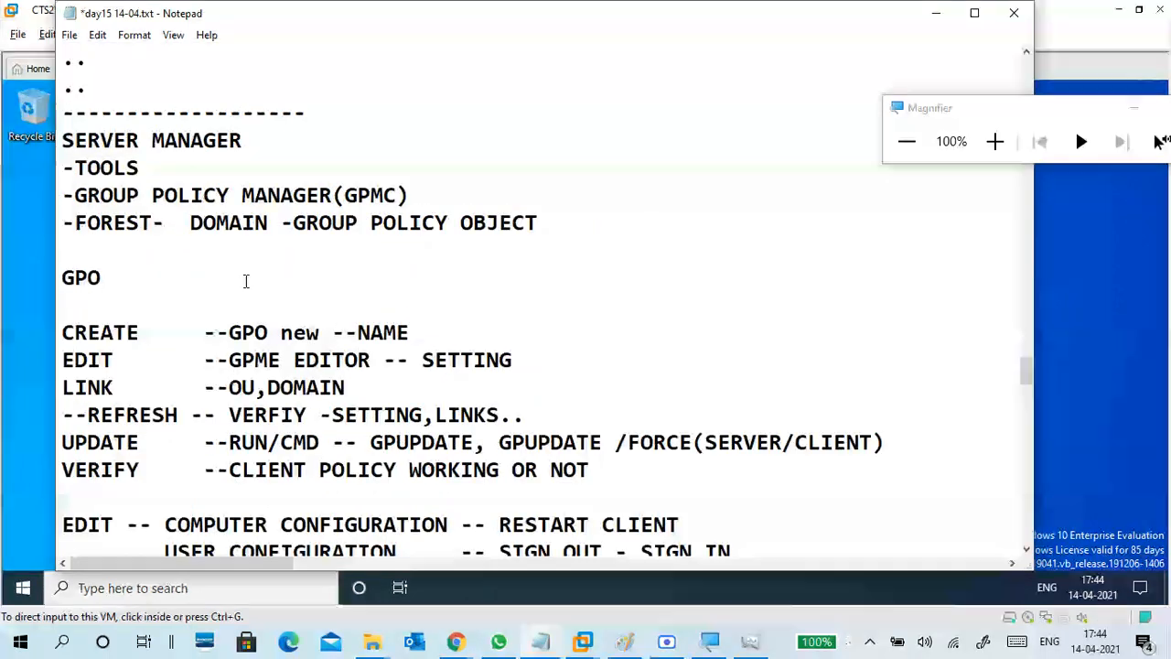
pyautogui.scroll(-9, 245, 280)
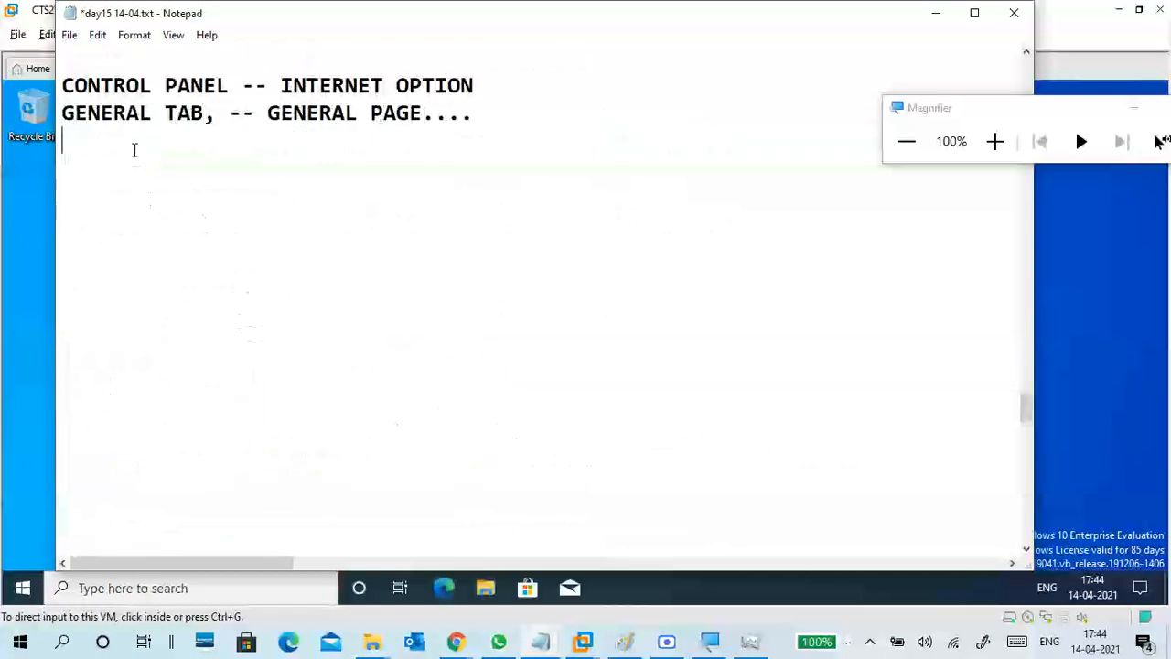
pyautogui.write('----------')
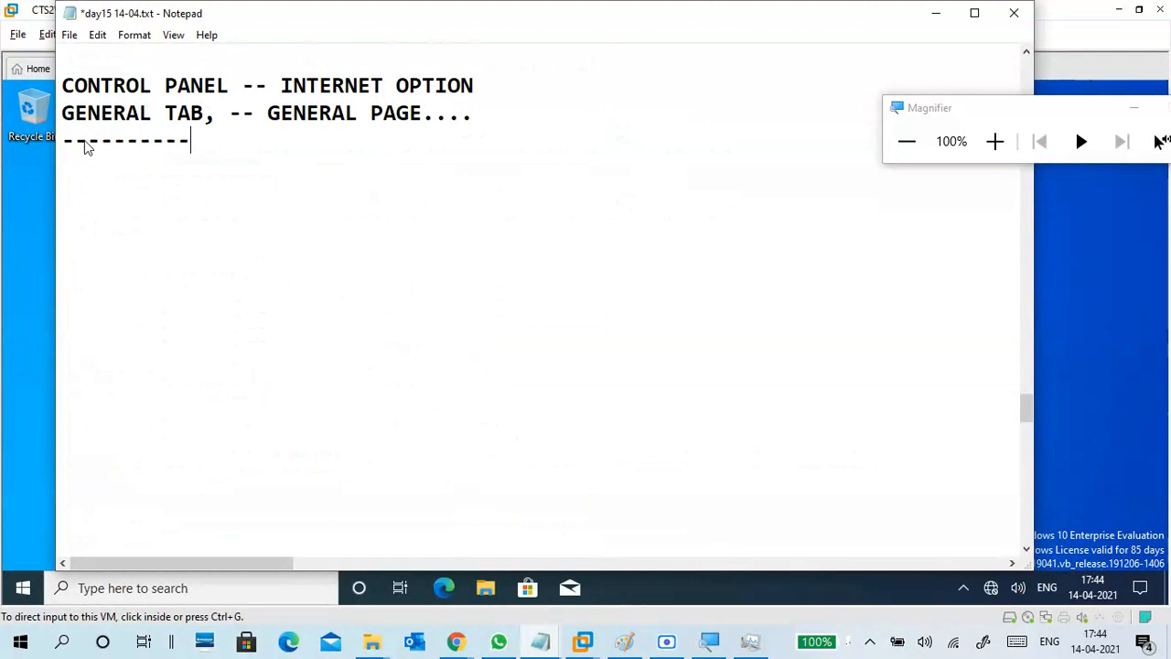
pyautogui.scroll(2, 652, 151)
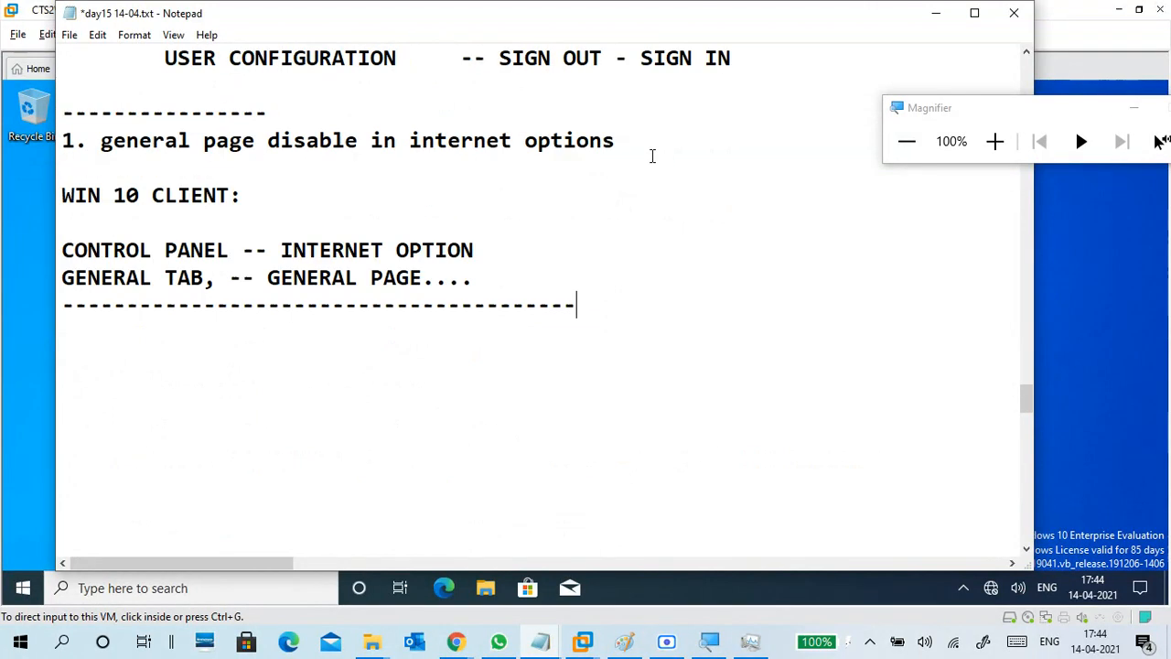
pyautogui.click(920, 22)
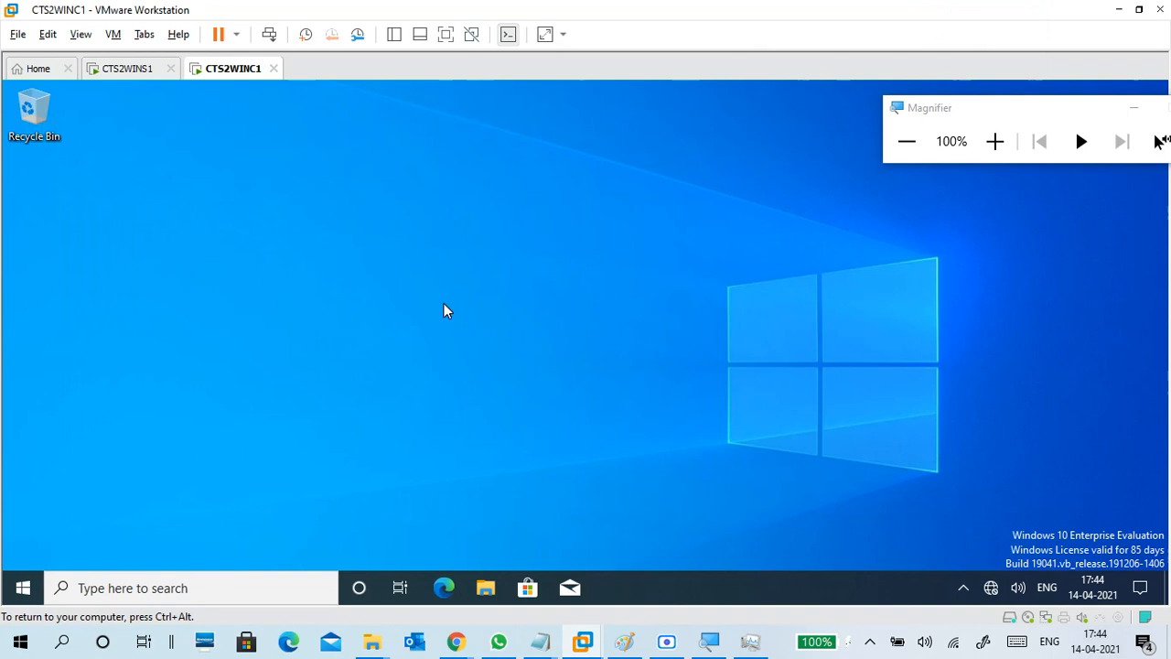
# Search 'control' from the client VM's Start menu, open Control Panel, and magnify to 125%.
pyautogui.click(22, 586)
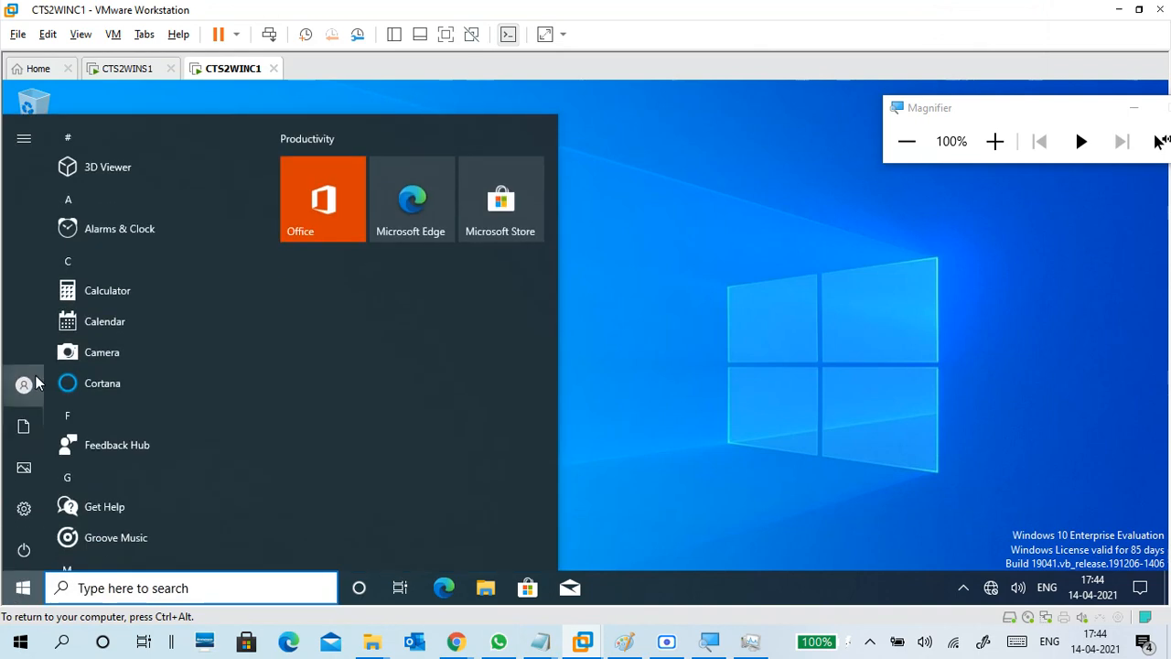
pyautogui.moveTo(32, 385)
pyautogui.click(612, 331)
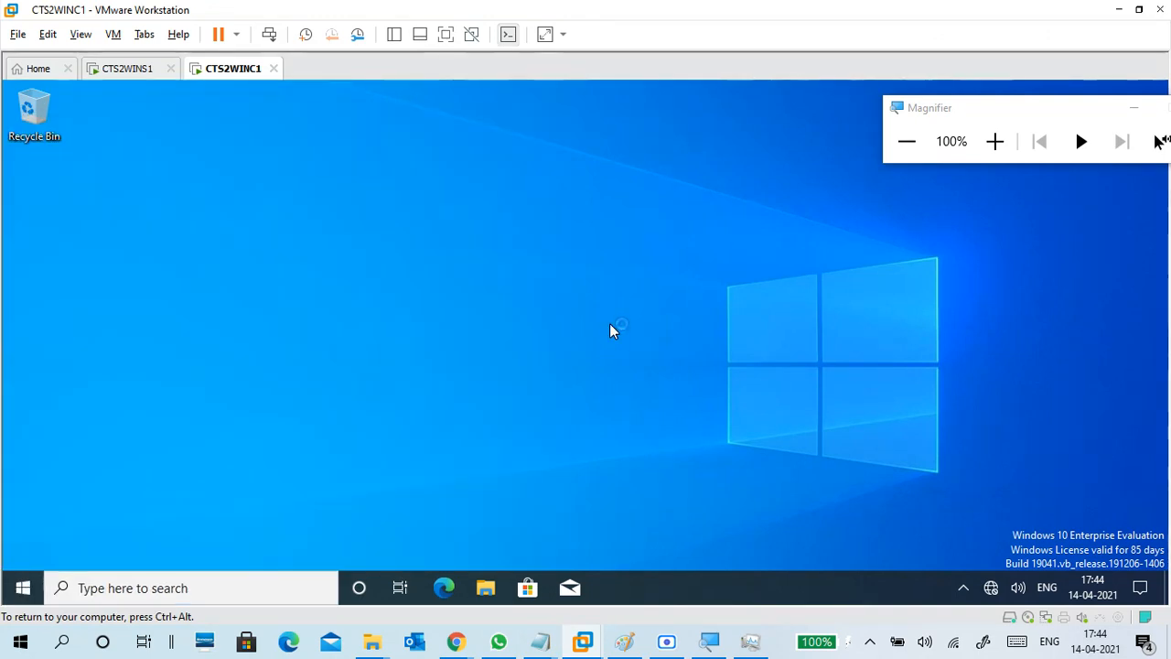
pyautogui.press('super')
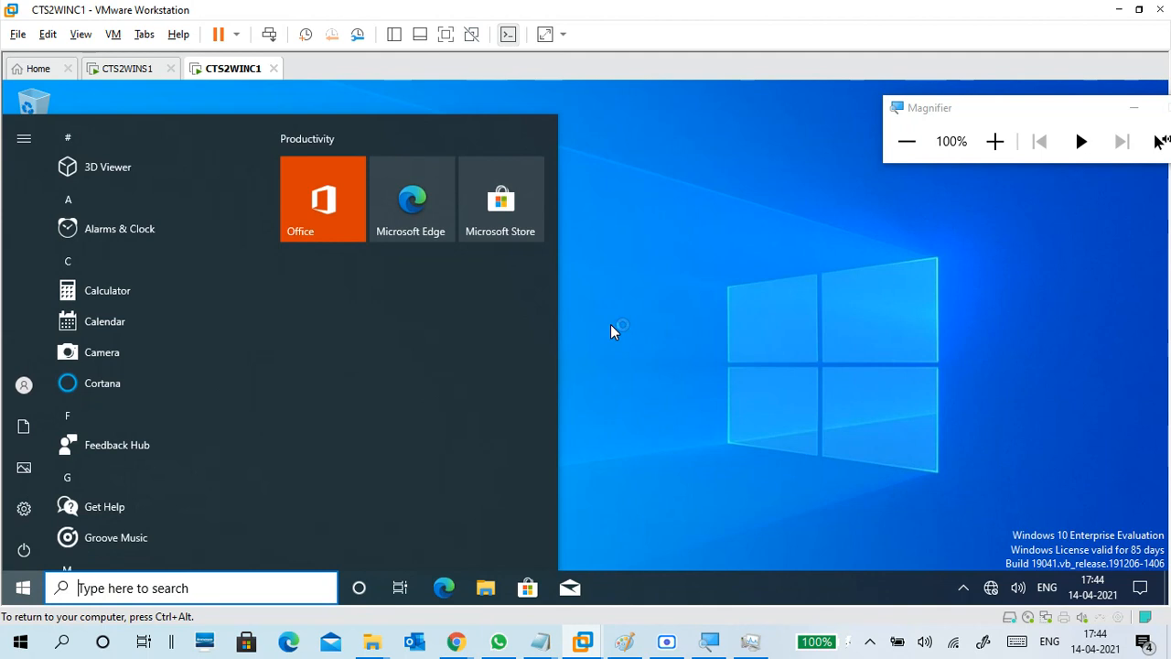
pyautogui.write('contro')
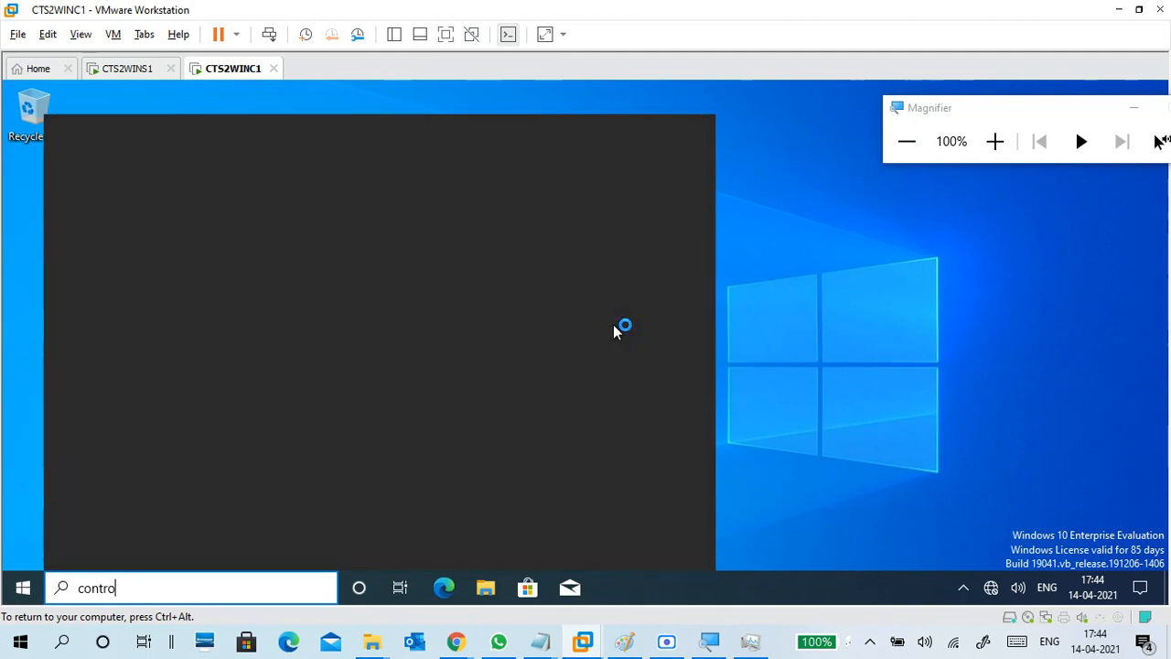
pyautogui.write('l')
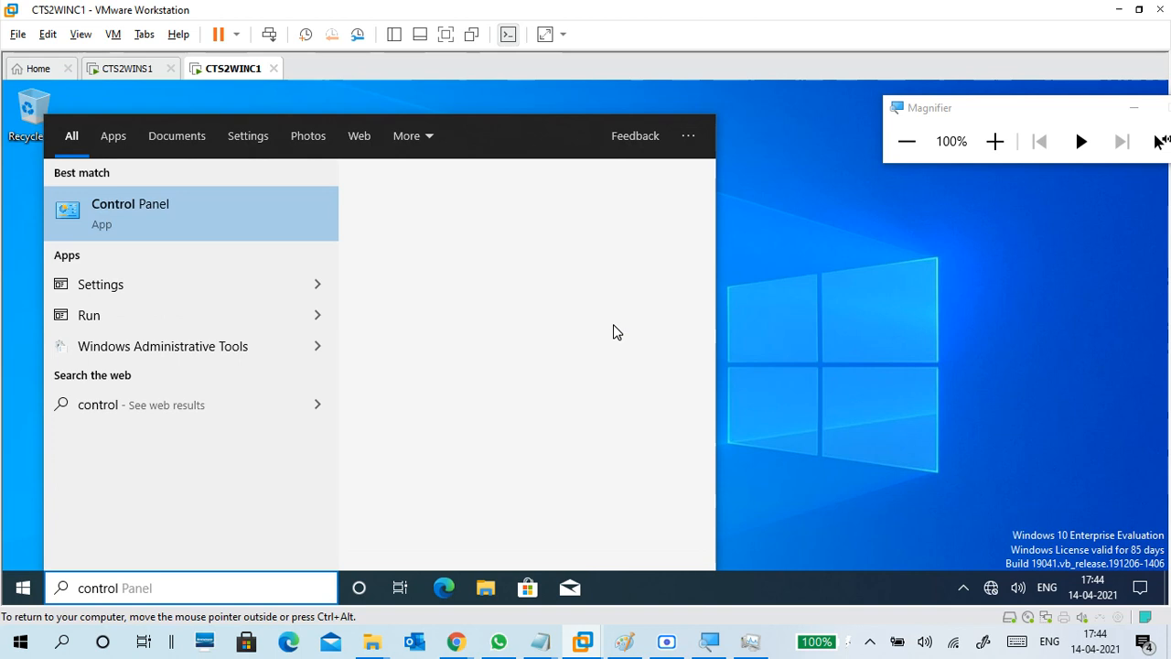
pyautogui.press('Return')
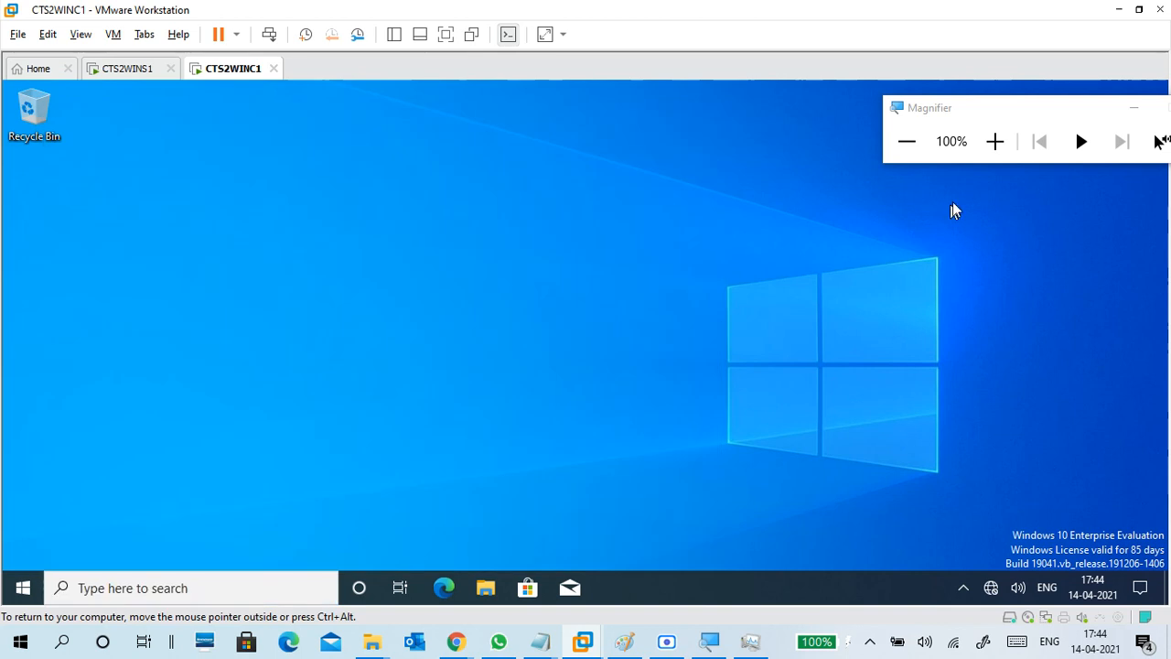
pyautogui.click(996, 143)
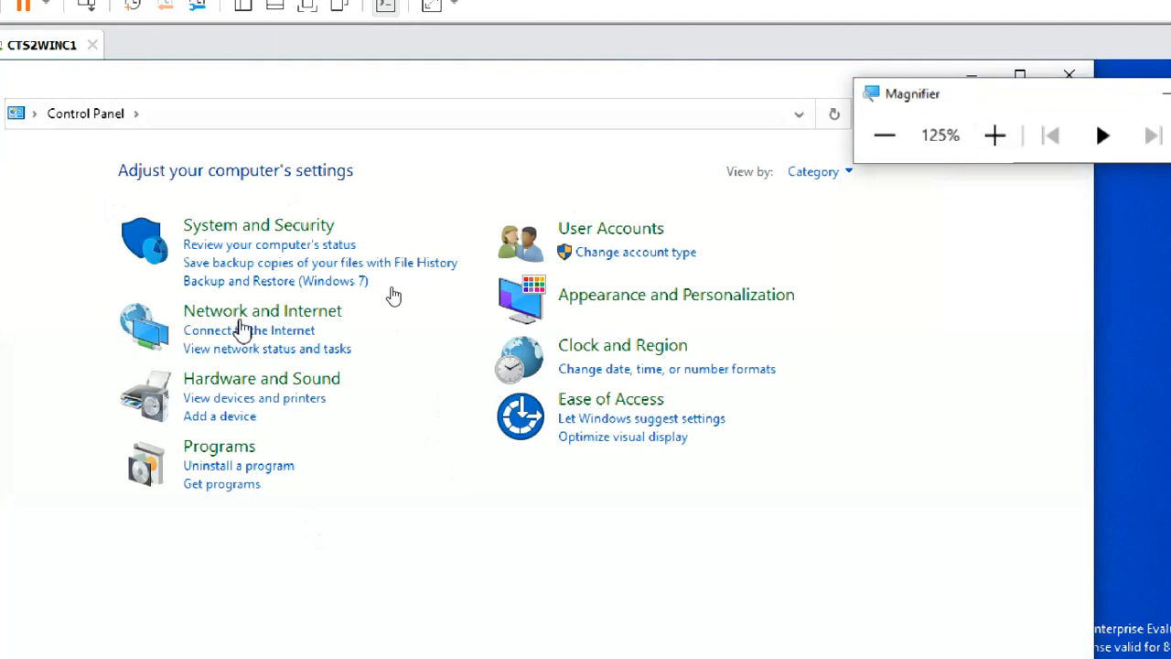
# Confirm Internet Properties opens unrestricted from Network and Internet, then reset magnification to 100%.
pyautogui.click(246, 313)
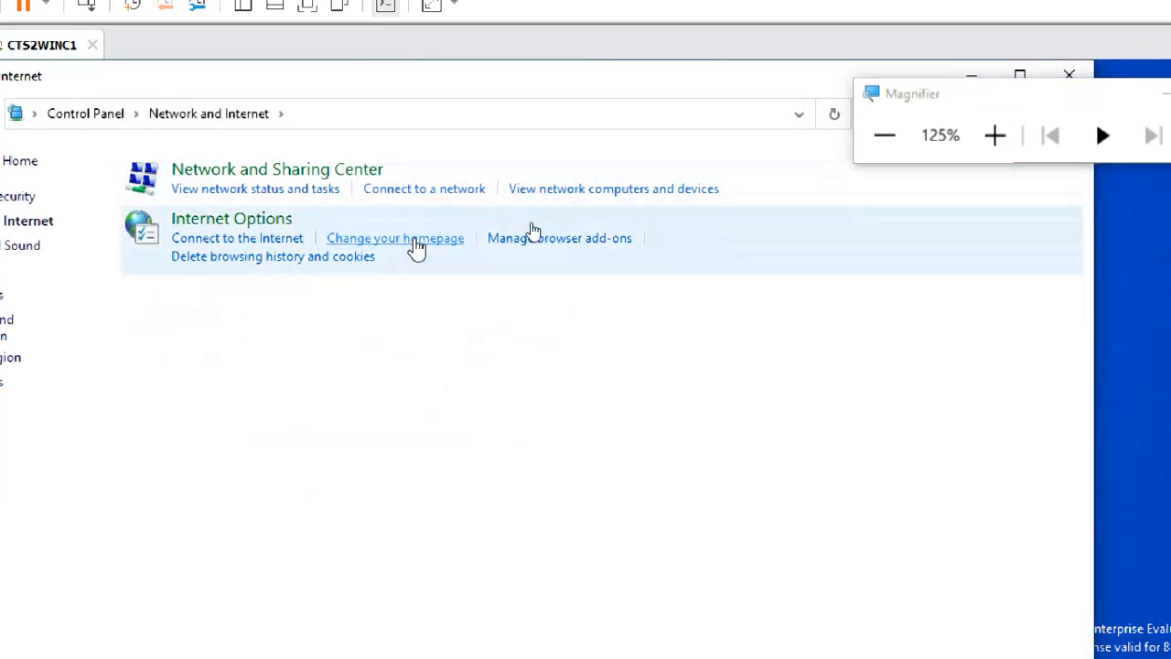
pyautogui.click(415, 240)
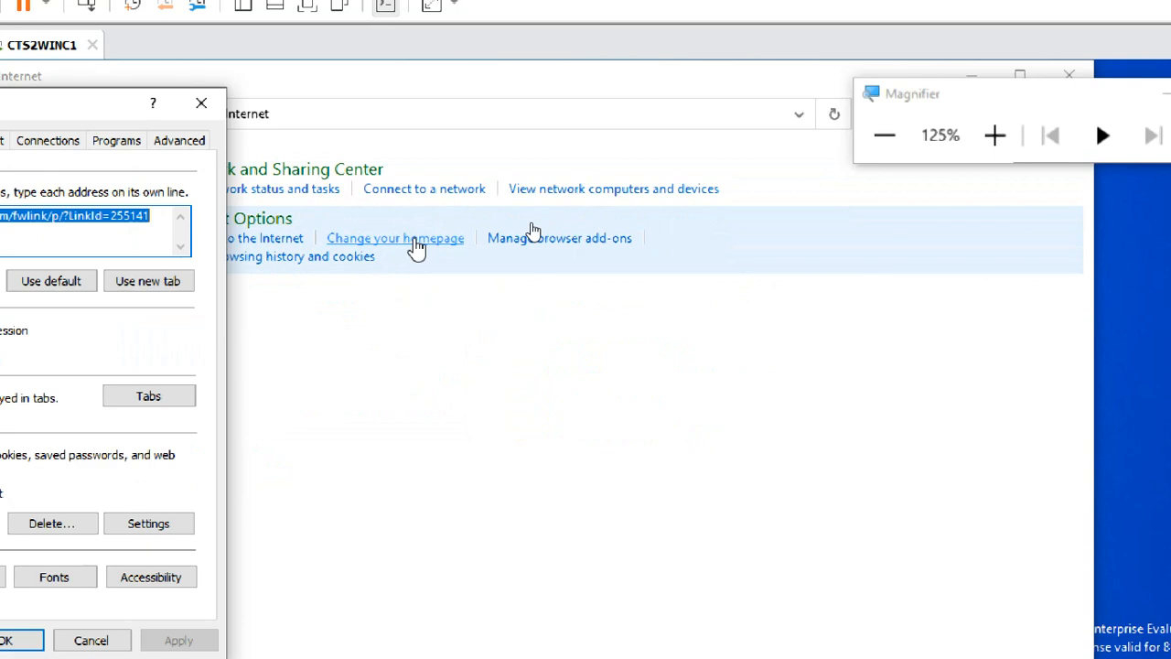
pyautogui.moveTo(131, 109); pyautogui.dragTo(598, 125)
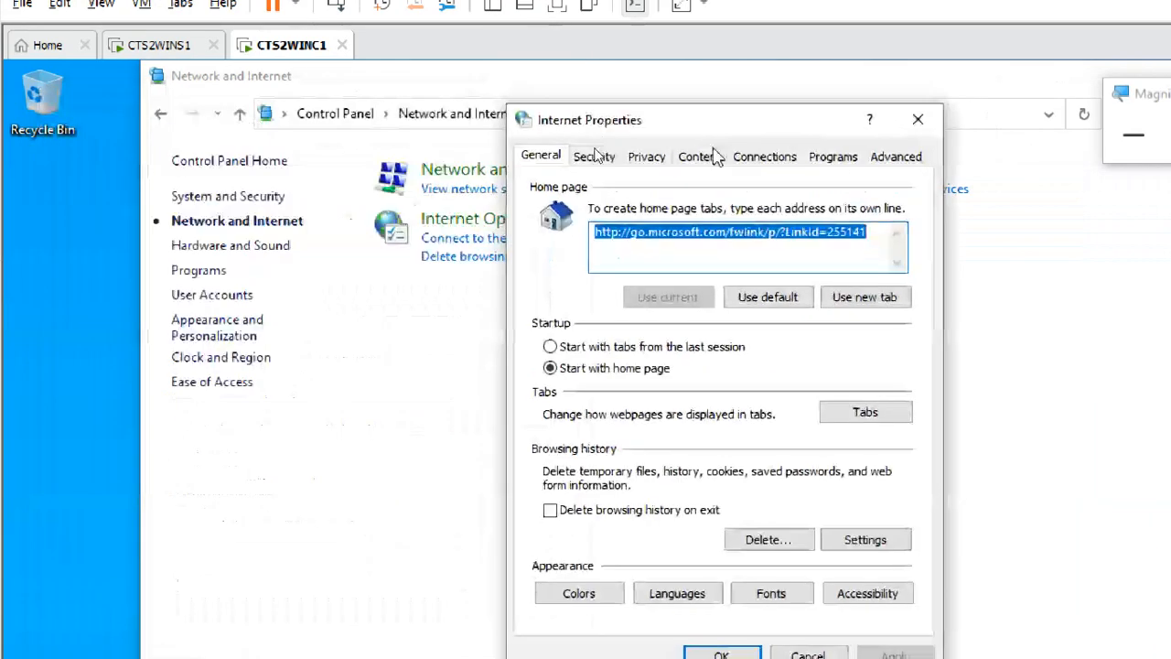
pyautogui.click(918, 121)
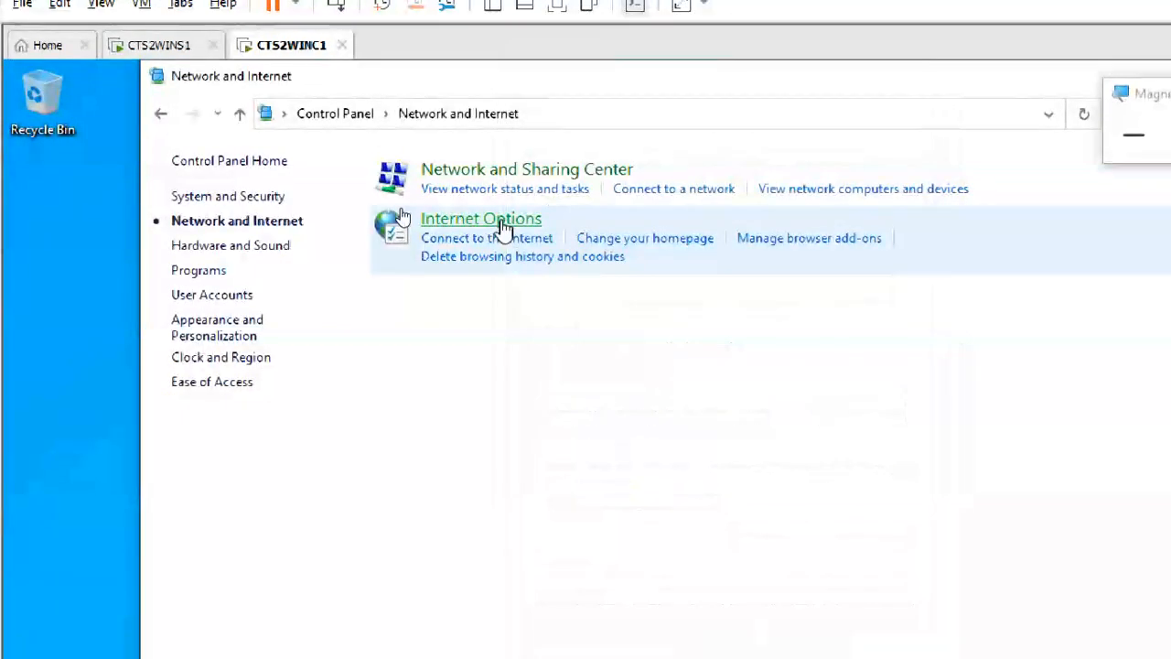
pyautogui.click(499, 222)
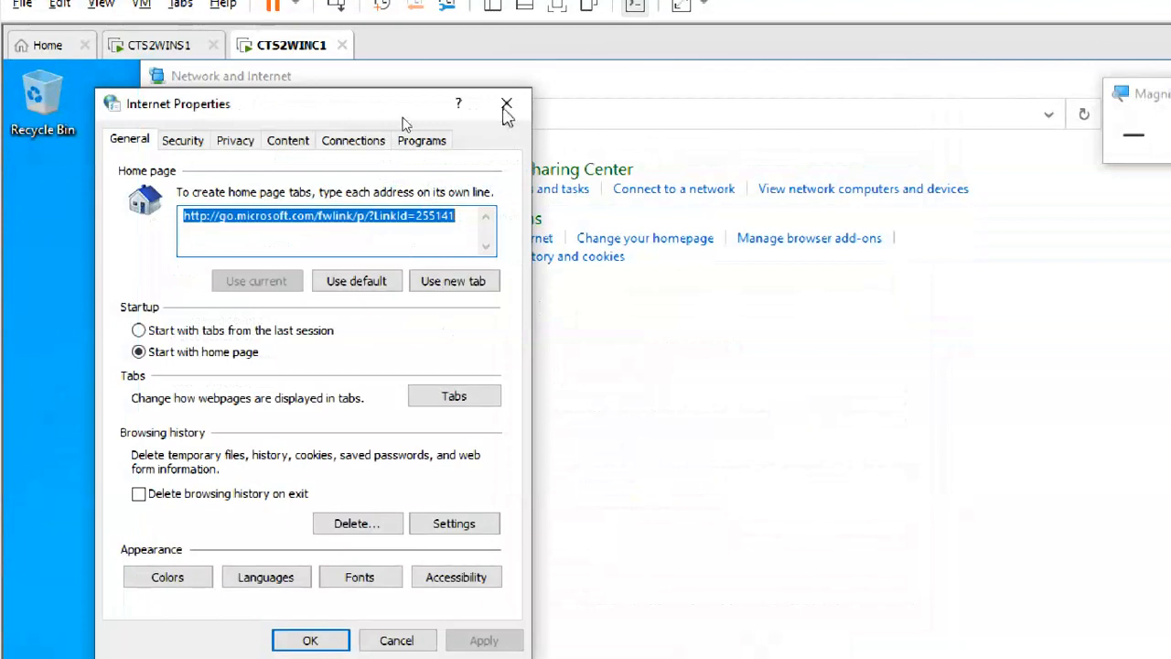
pyautogui.click(504, 106)
pyautogui.click(1133, 134)
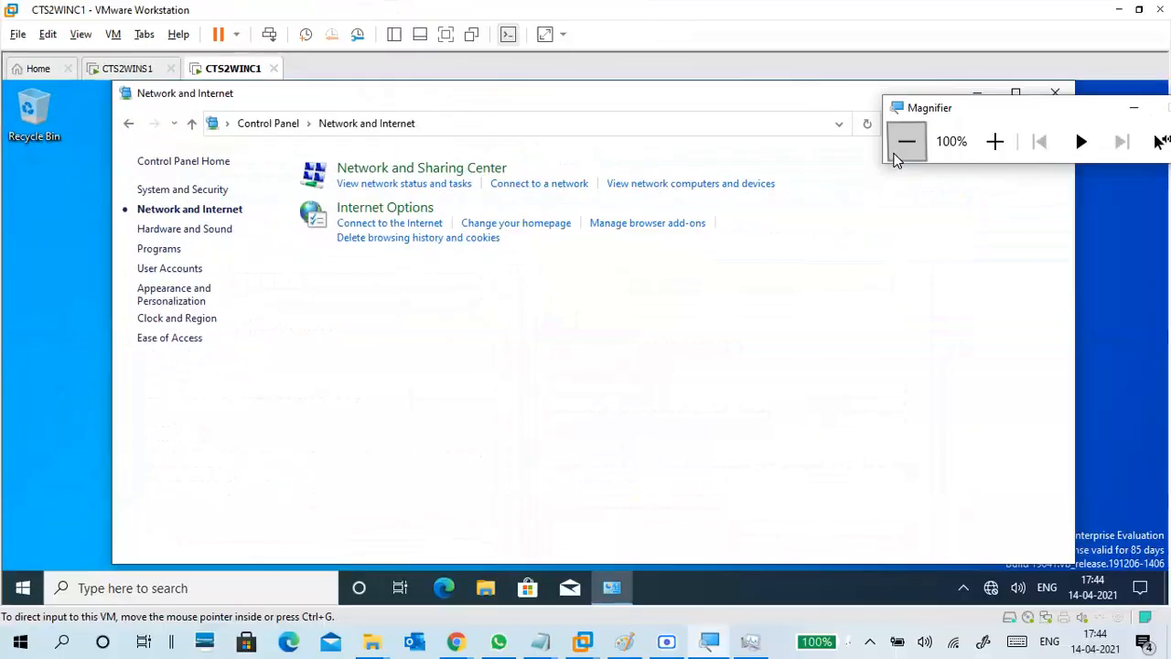
# Close Control Panel and minimize the Chrome meeting window.
pyautogui.click(1055, 95)
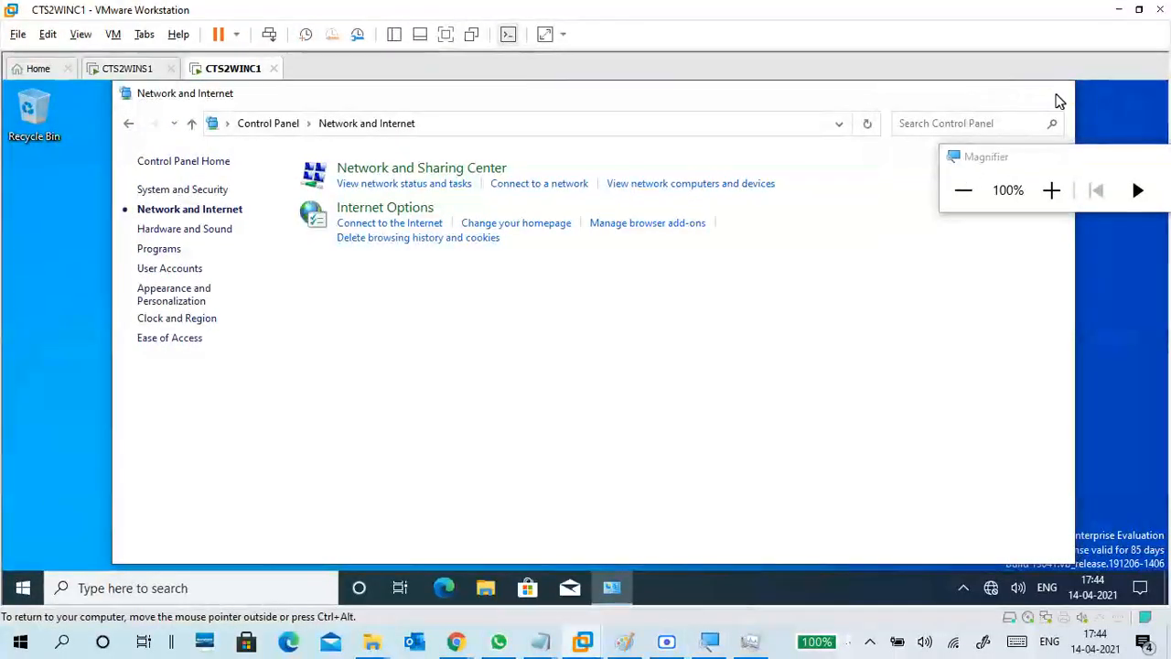
pyautogui.click(456, 641)
pyautogui.click(298, 517)
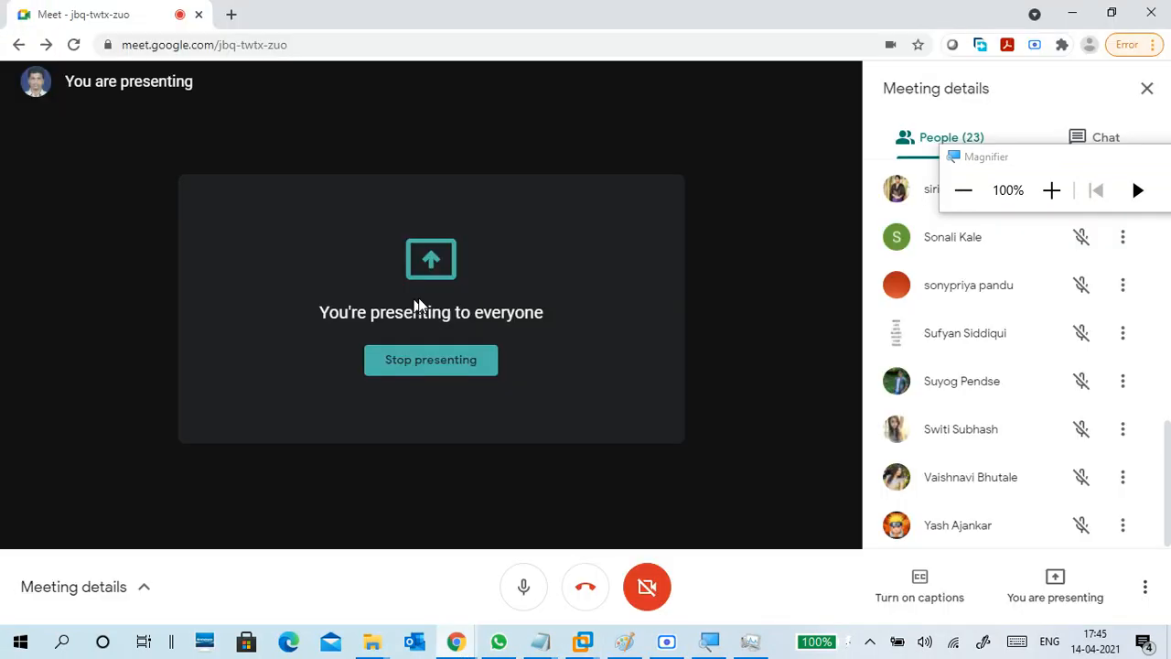
pyautogui.click(1075, 13)
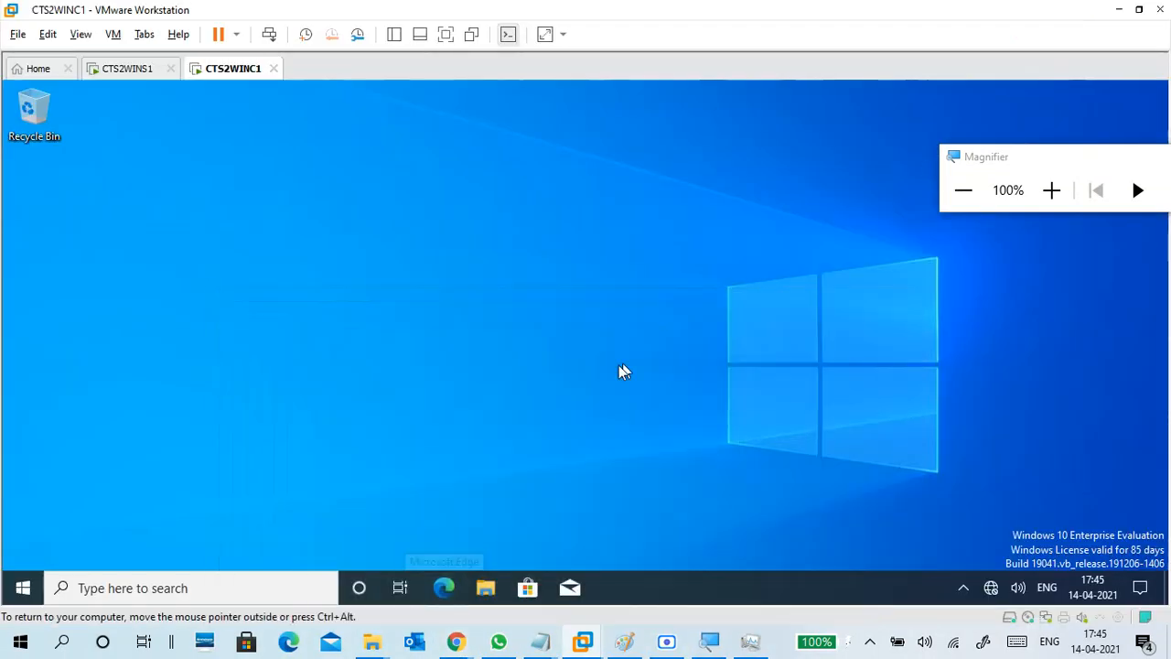
# On the server VM, show the HR OU's single user in Active Directory Users and Computers.
pyautogui.click(133, 70)
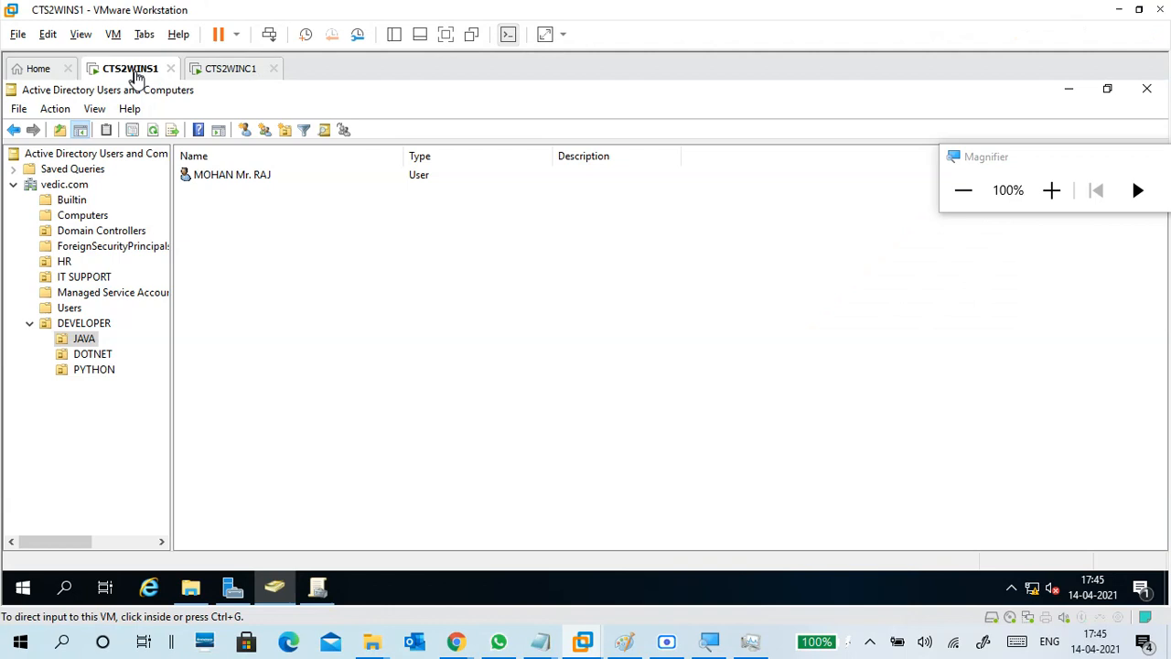
pyautogui.click(229, 73)
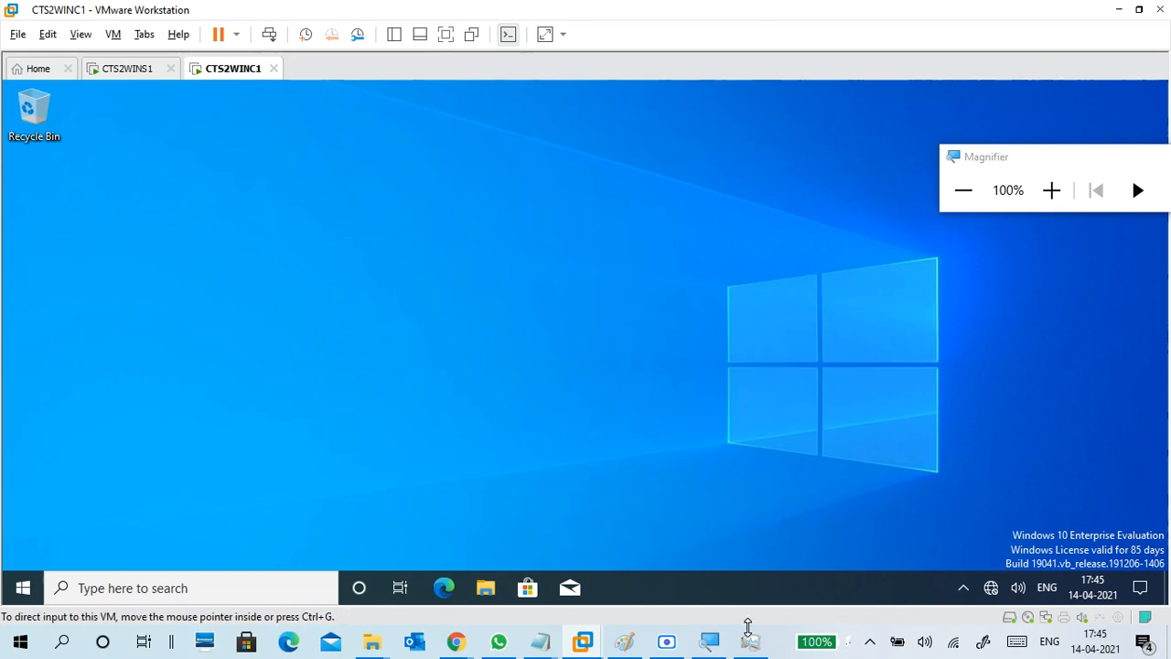
pyautogui.click(130, 68)
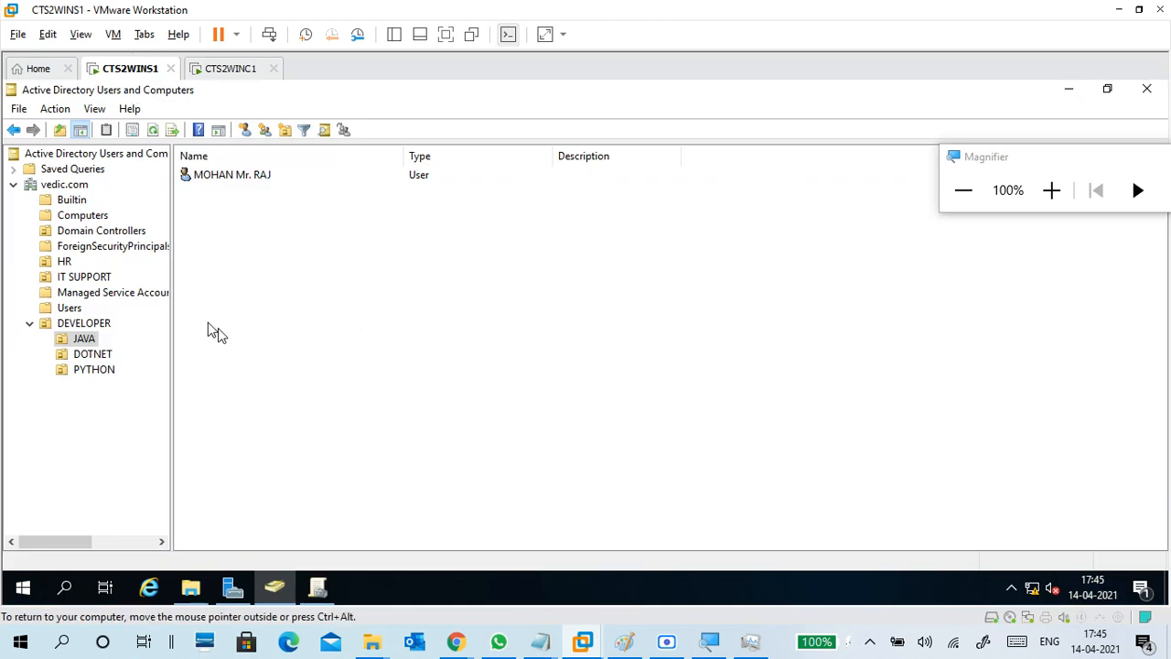
pyautogui.click(64, 262)
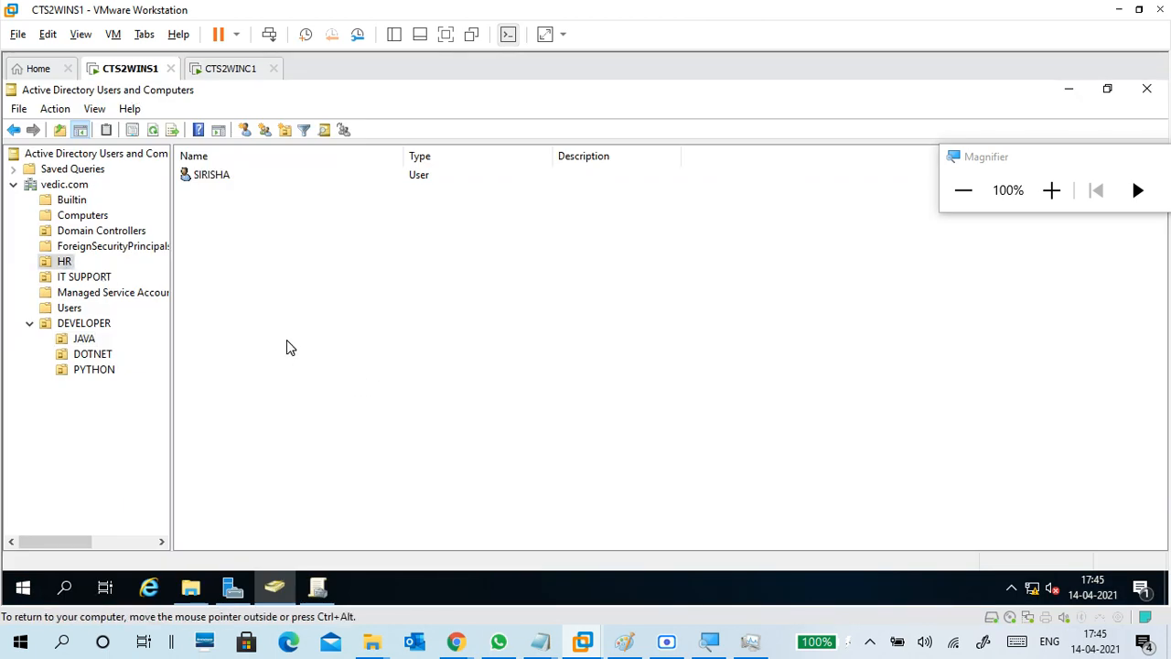
pyautogui.click(1045, 194)
pyautogui.click(1045, 194)
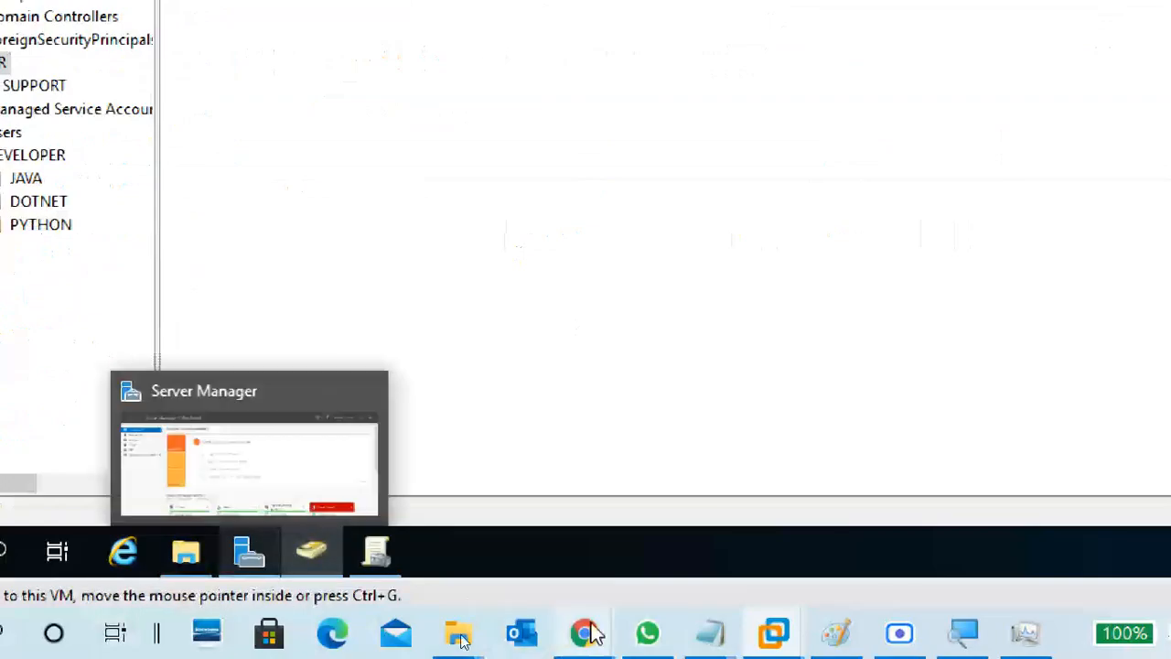
# Check the meeting chat, reposition the magnifier panel, and minimize the meeting window.
pyautogui.moveTo(585, 631)
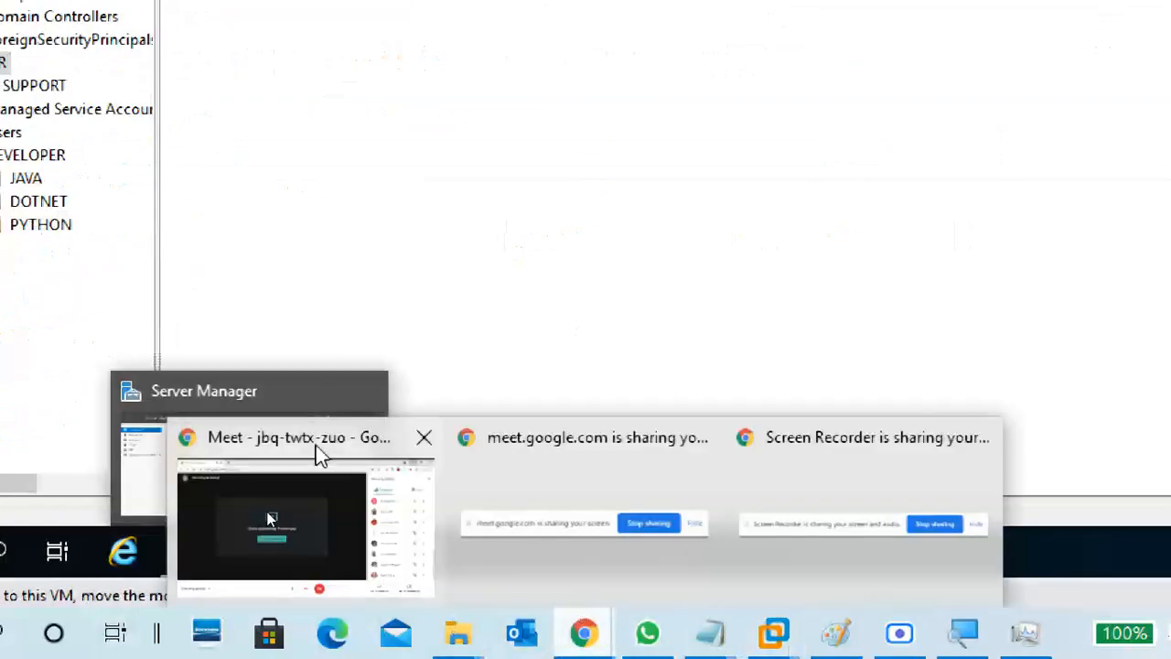
pyautogui.click(244, 504)
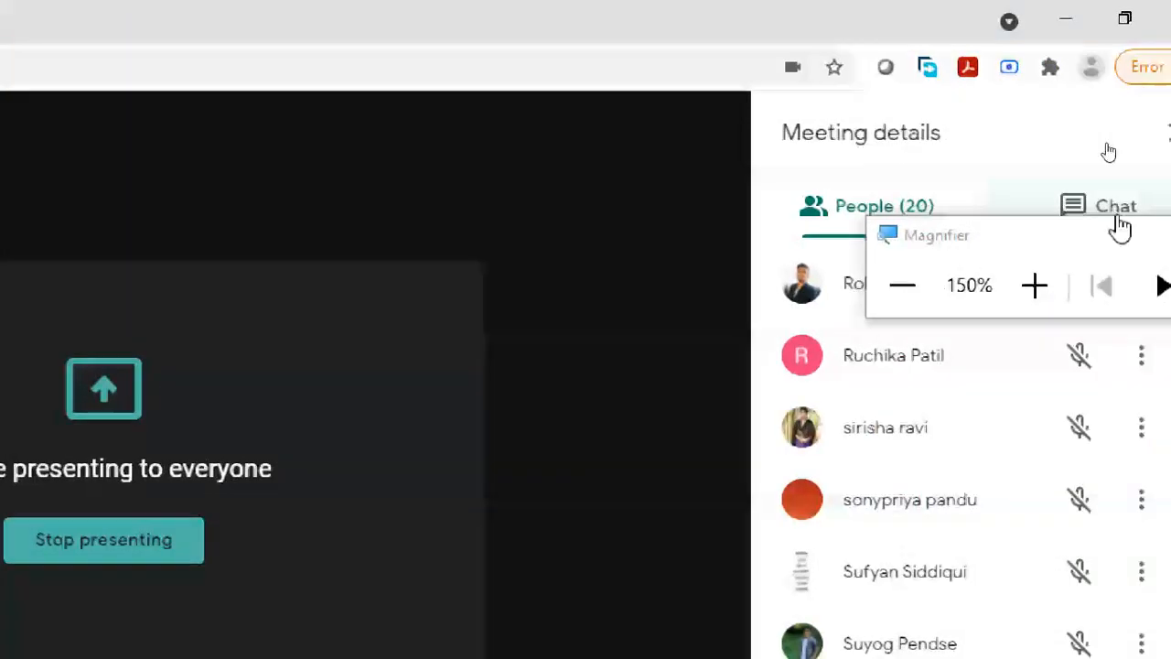
pyautogui.click(1118, 207)
pyautogui.moveTo(997, 243); pyautogui.dragTo(889, 160)
pyautogui.click(1054, 9)
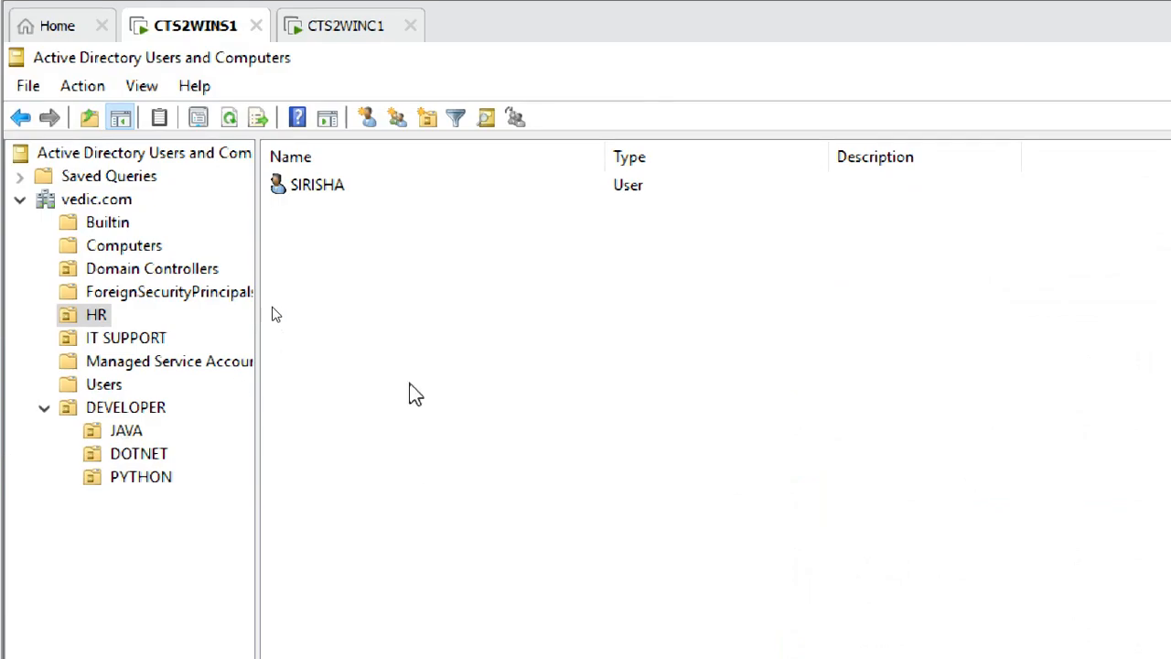
# Compare HR's one user with IT SUPPORT's two users and groups VSG1, VDG1, VDLG1, VGG1, VUG1.
pyautogui.click(130, 322)
pyautogui.click(128, 341)
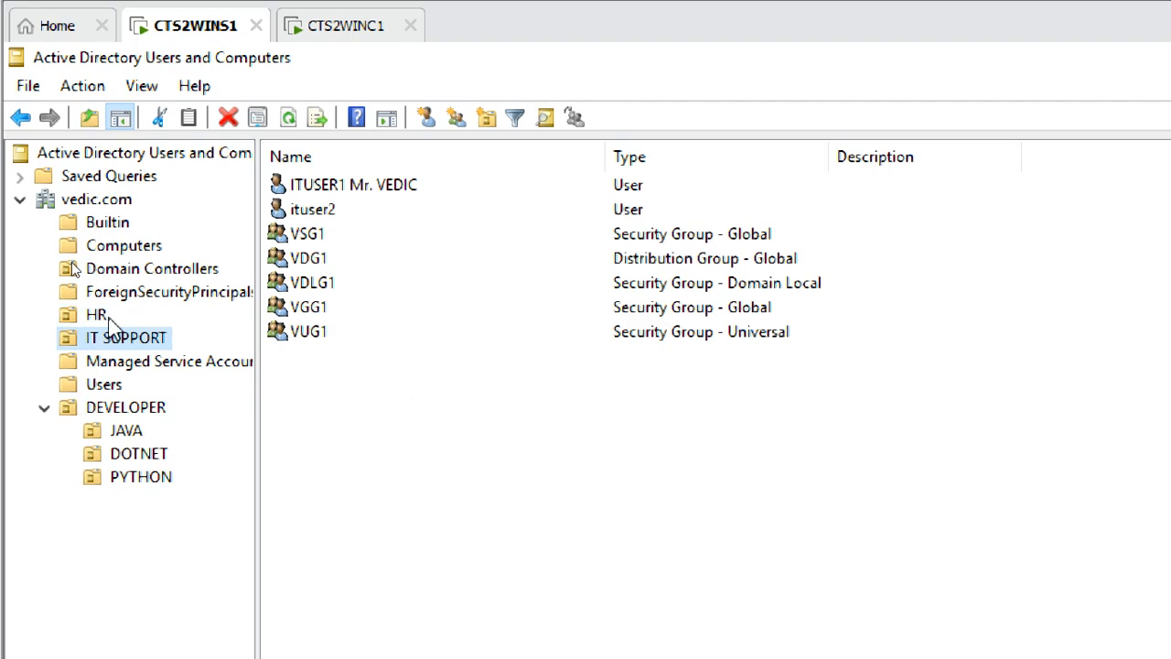
pyautogui.click(100, 316)
pyautogui.click(121, 342)
pyautogui.click(341, 189)
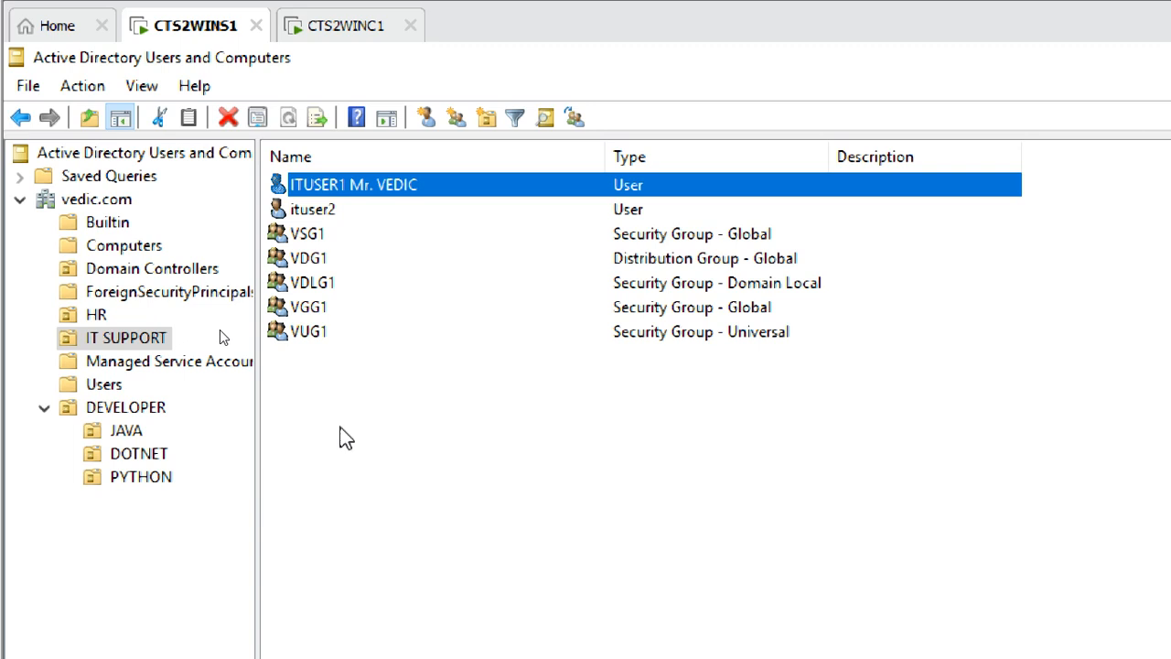
pyautogui.click(92, 316)
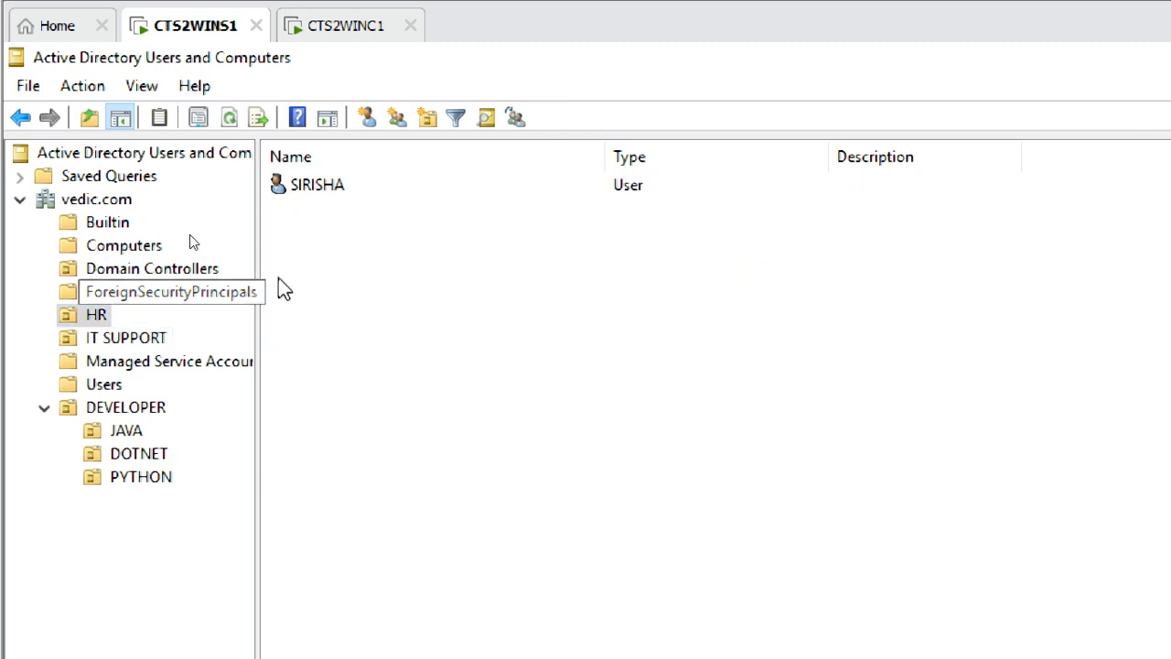
pyautogui.click(334, 190)
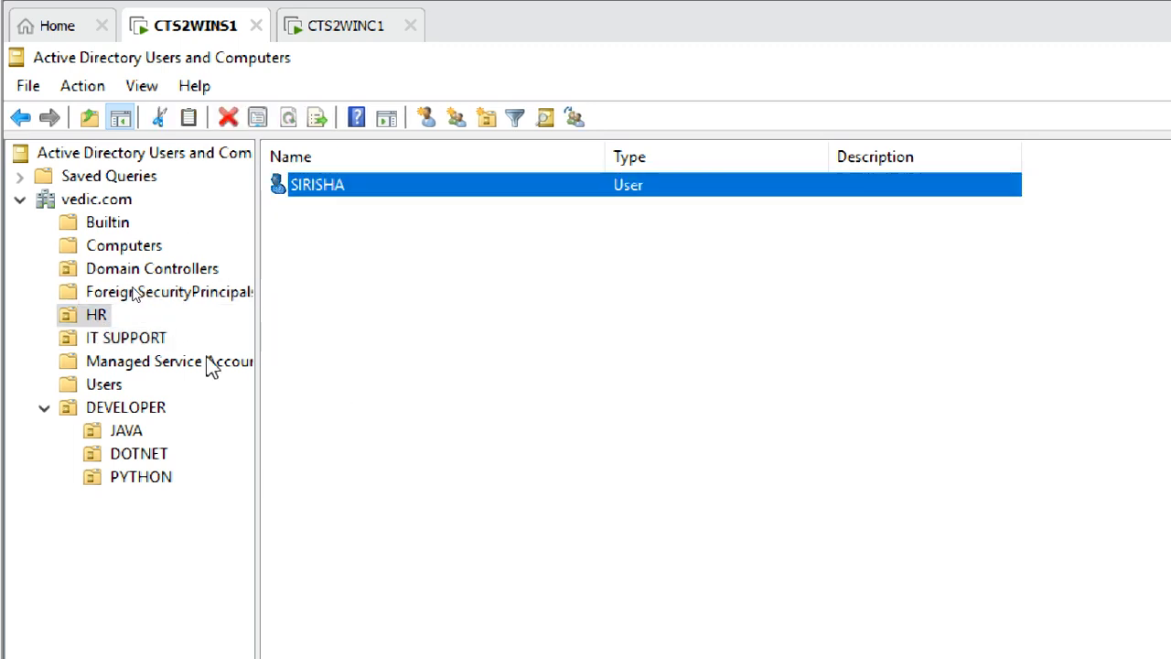
pyautogui.click(154, 341)
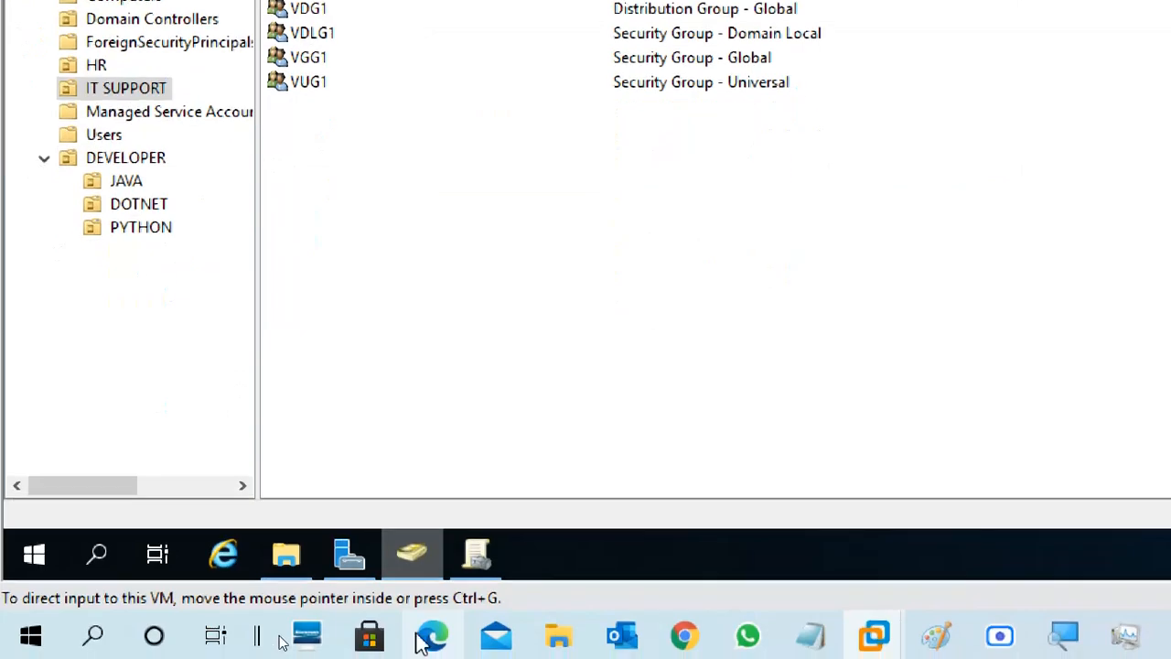
# Select IE Restiction under Group Policy Objects and expand IT SUPPORT, then reset magnification to 100%.
pyautogui.click(477, 554)
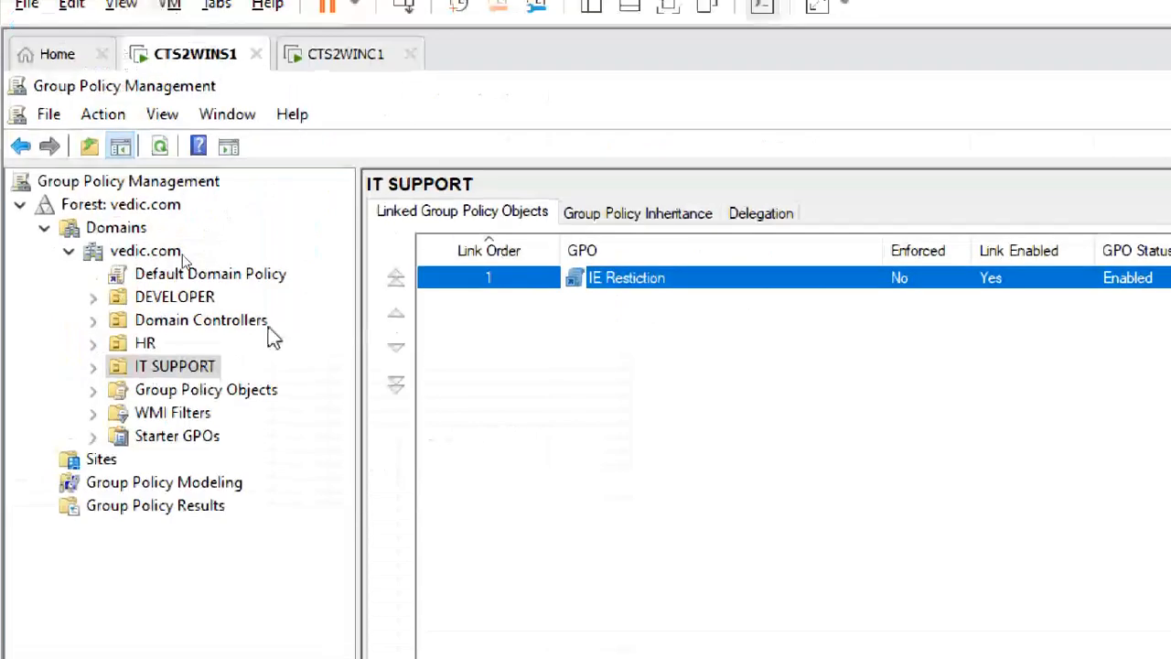
pyautogui.click(486, 163)
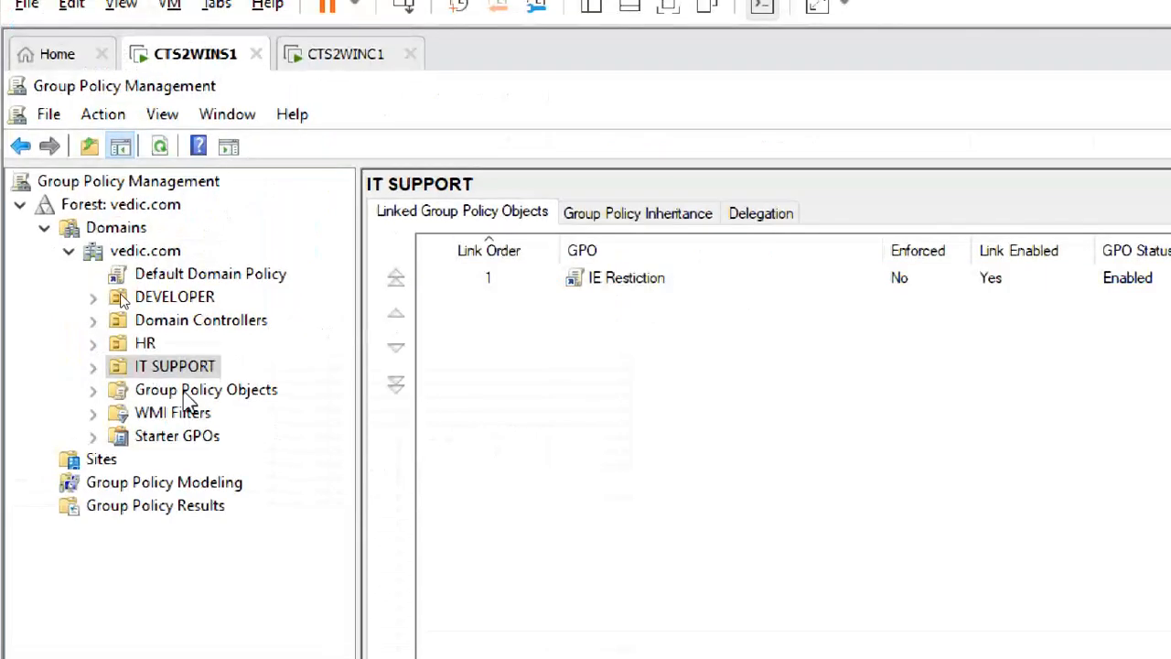
pyautogui.click(157, 389)
pyautogui.click(93, 390)
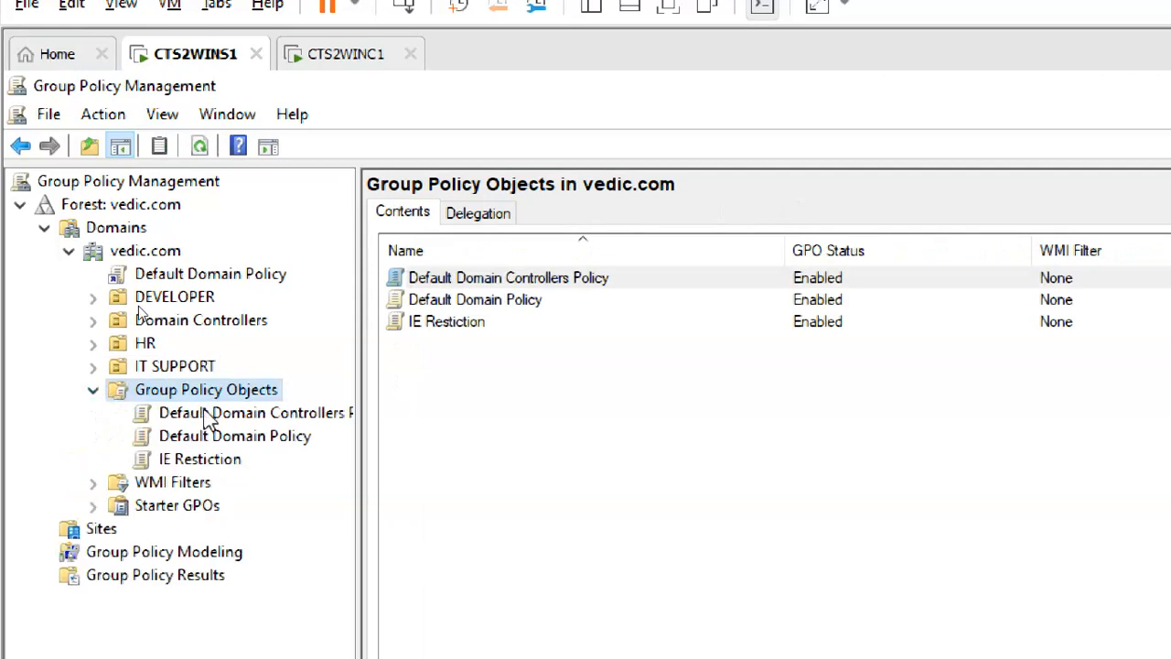
pyautogui.click(230, 470)
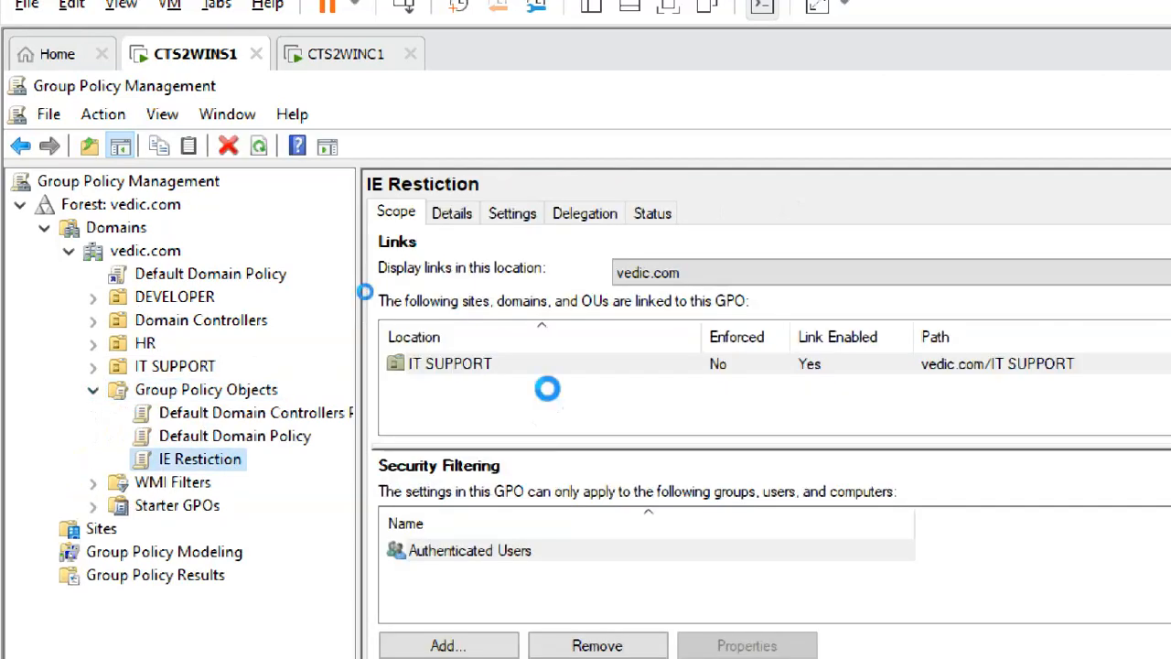
pyautogui.click(93, 366)
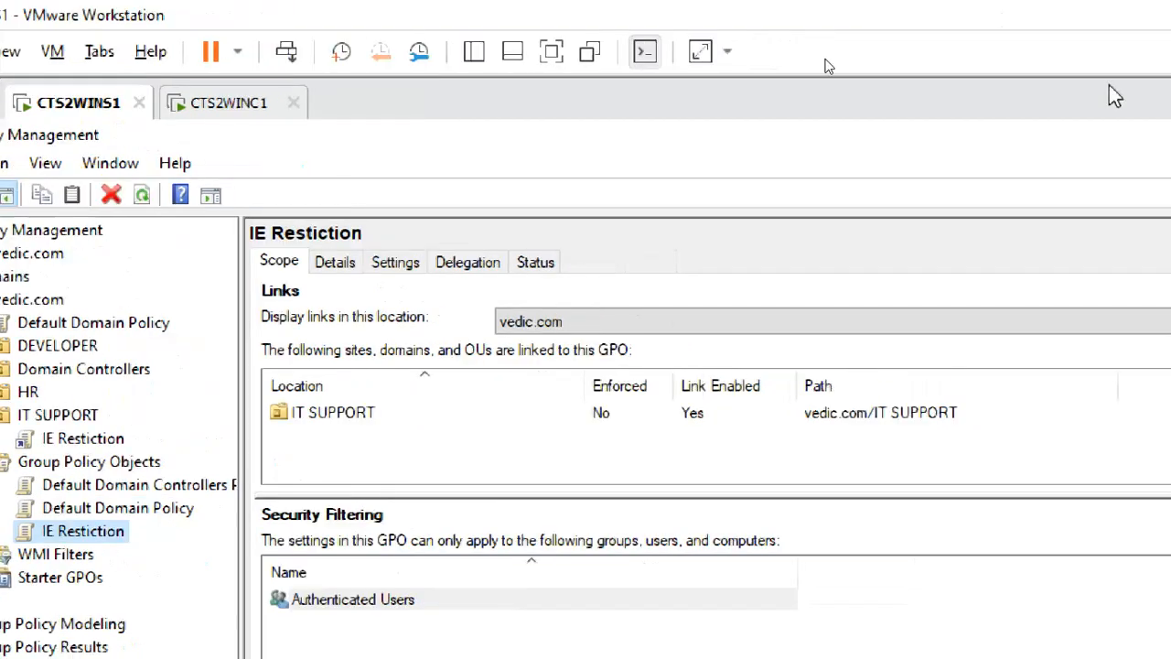
pyautogui.click(1126, 206)
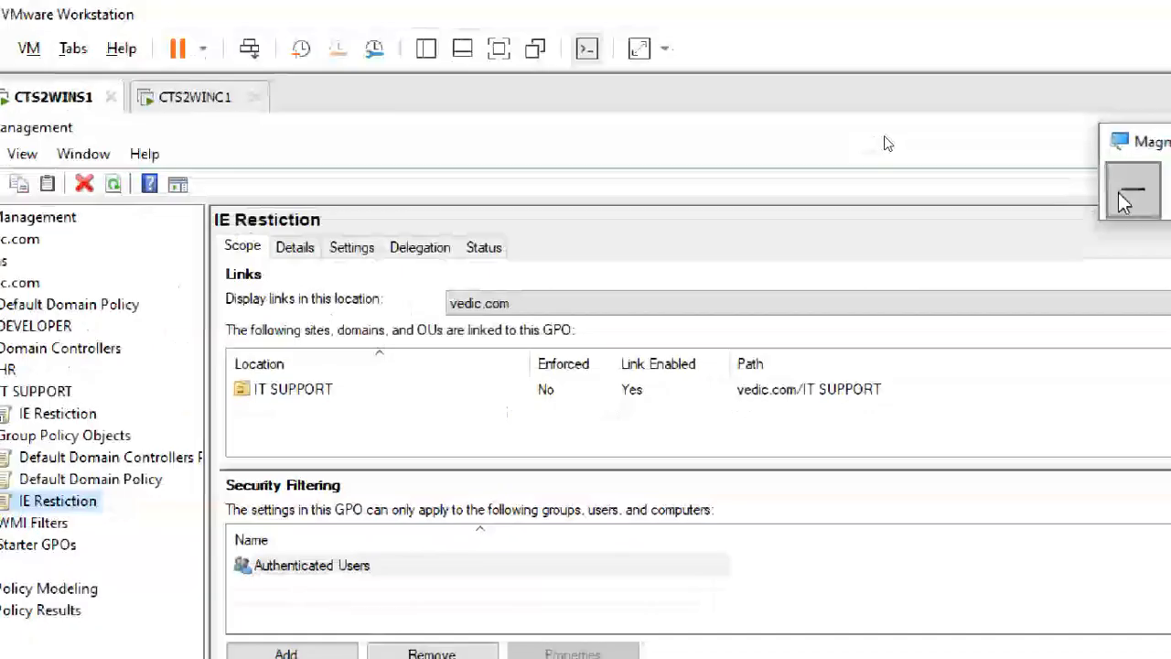
pyautogui.click(1015, 151)
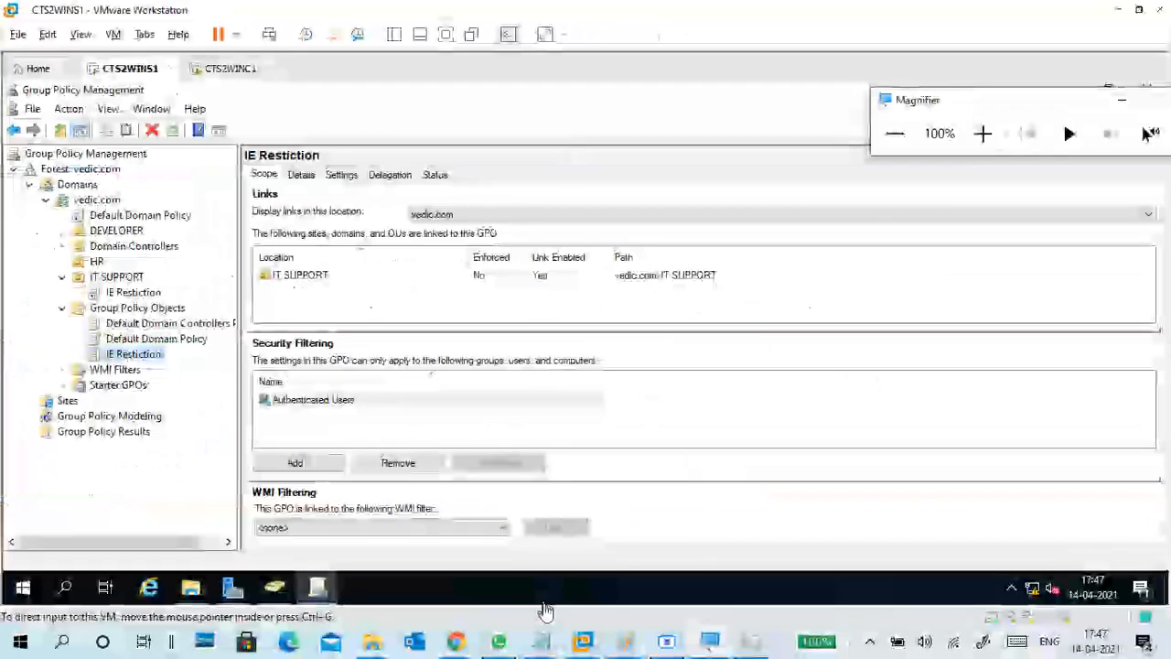
# Start a new blank Paint picture, discarding the gpo1 diagram without saving.
pyautogui.click(583, 640)
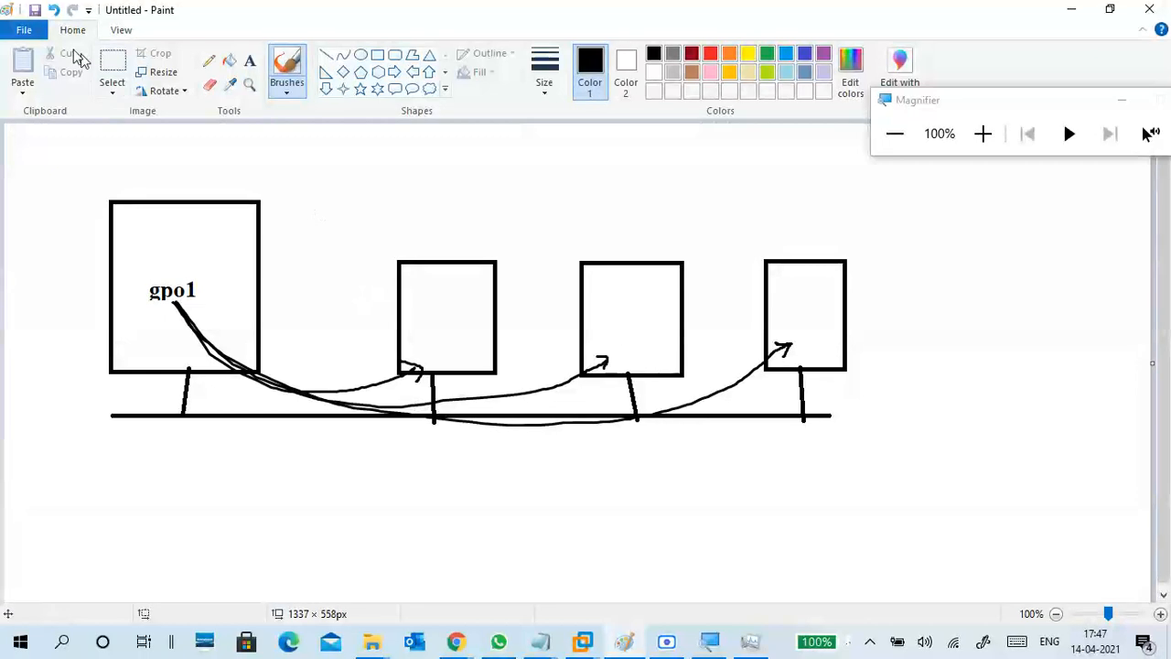
pyautogui.click(23, 31)
pyautogui.click(47, 59)
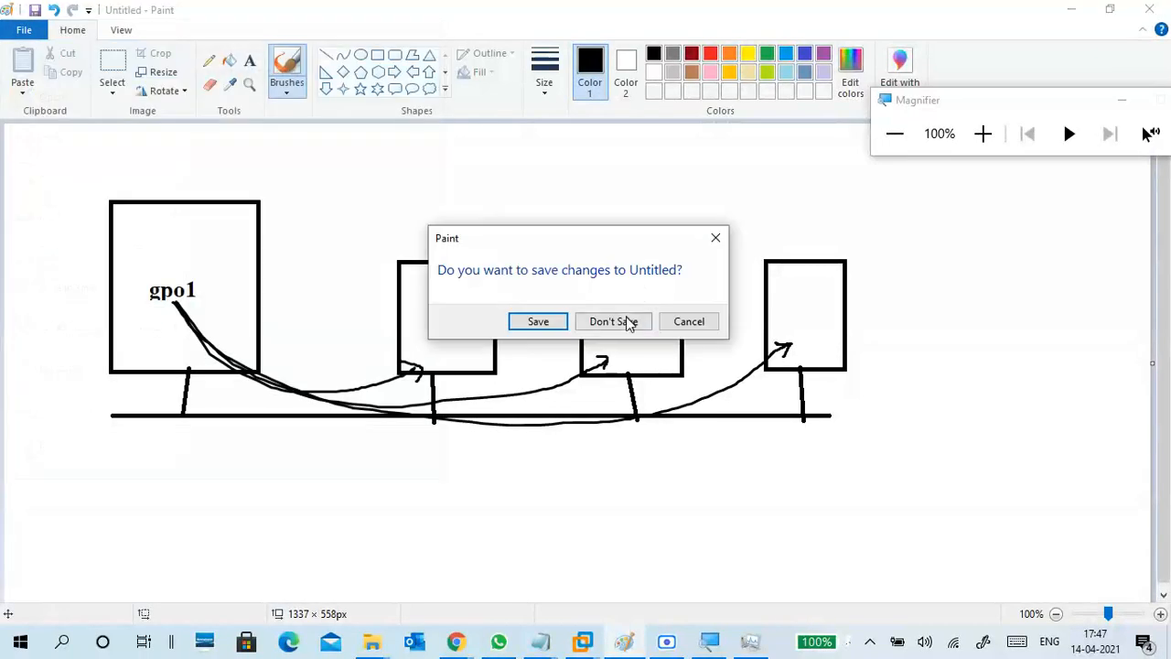
pyautogui.click(622, 322)
# Handwrite a boxed HR with an arrow, the IT support label, and a ticked ellipse.
pyautogui.moveTo(409, 182)
pyautogui.mouseDown()
pyautogui.moveTo(414, 221)
pyautogui.moveTo(438, 208)
pyautogui.moveTo(430, 188)
pyautogui.moveTo(454, 212)
pyautogui.mouseUp()
pyautogui.moveTo(452, 172)
pyautogui.mouseDown()
pyautogui.moveTo(489, 212)
pyautogui.moveTo(545, 202)
pyautogui.moveTo(546, 218)
pyautogui.moveTo(577, 199)
pyautogui.moveTo(569, 212)
pyautogui.mouseUp()
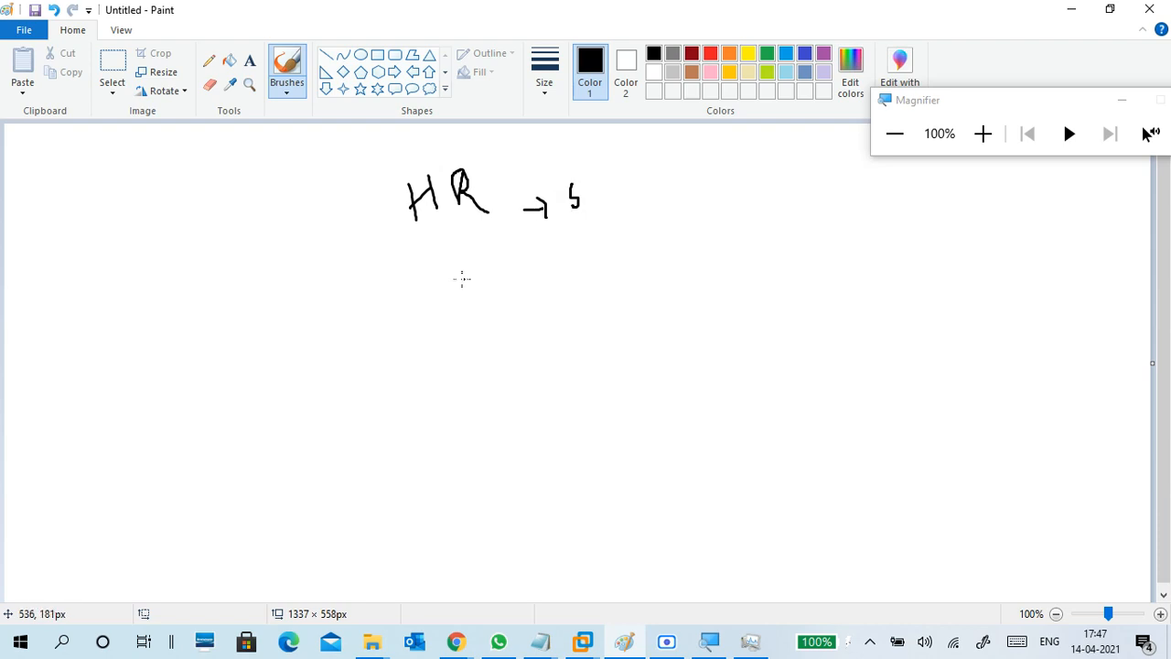
pyautogui.moveTo(430, 273)
pyautogui.mouseDown()
pyautogui.moveTo(436, 302)
pyautogui.moveTo(454, 266)
pyautogui.moveTo(453, 296)
pyautogui.moveTo(534, 267)
pyautogui.mouseUp()
pyautogui.moveTo(538, 267)
pyautogui.mouseDown()
pyautogui.moveTo(542, 299)
pyautogui.moveTo(566, 260)
pyautogui.moveTo(599, 258)
pyautogui.moveTo(616, 275)
pyautogui.moveTo(627, 245)
pyautogui.moveTo(711, 254)
pyautogui.moveTo(718, 270)
pyautogui.moveTo(842, 332)
pyautogui.moveTo(664, 291)
pyautogui.mouseUp()
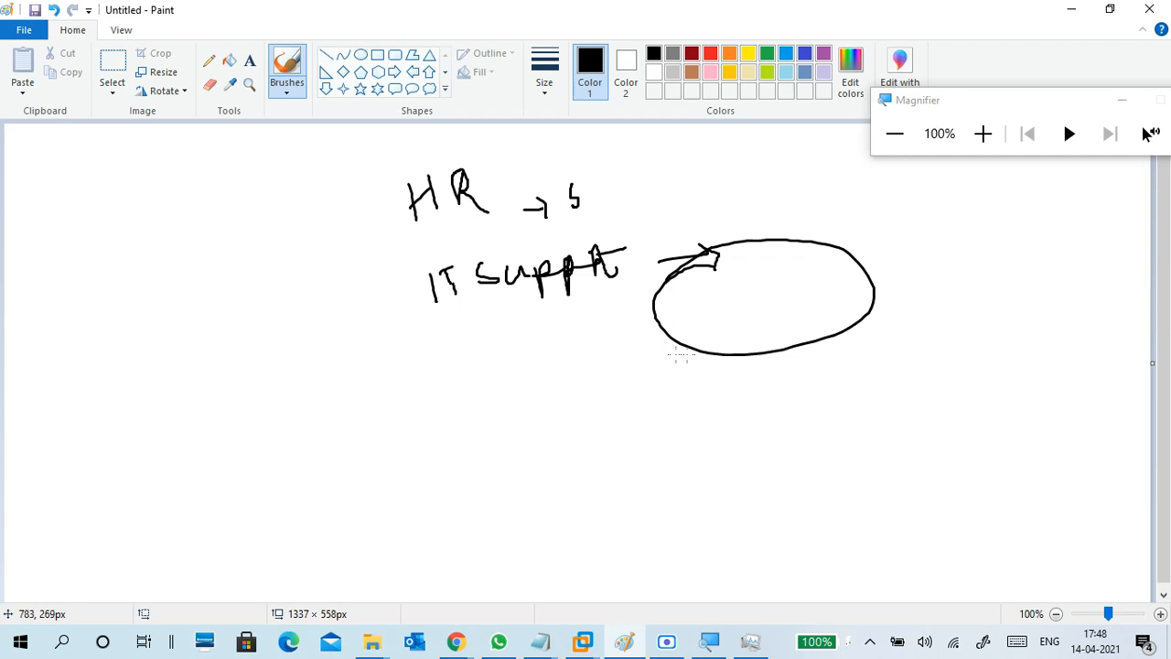
pyautogui.moveTo(762, 285); pyautogui.dragTo(814, 242)
pyautogui.moveTo(351, 327)
pyautogui.mouseDown()
pyautogui.moveTo(436, 285)
pyautogui.moveTo(434, 312)
pyautogui.mouseUp()
pyautogui.moveTo(384, 234)
pyautogui.mouseDown()
pyautogui.moveTo(546, 202)
pyautogui.moveTo(488, 131)
pyautogui.moveTo(376, 239)
pyautogui.moveTo(426, 228)
pyautogui.mouseUp()
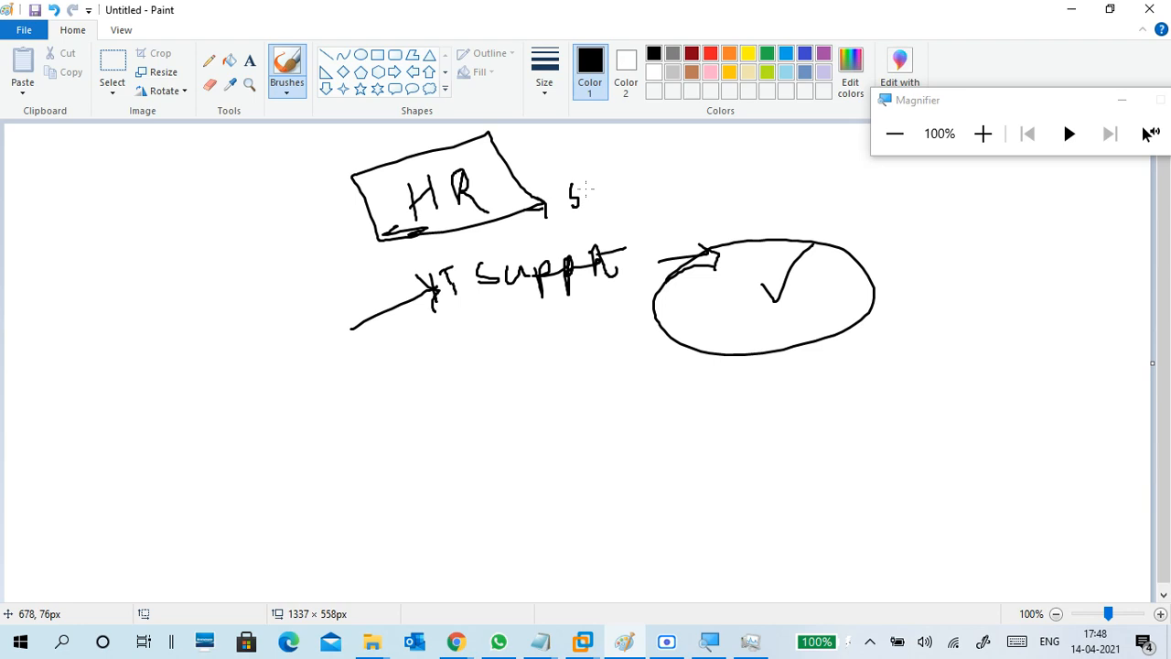
pyautogui.moveTo(588, 187); pyautogui.dragTo(590, 203)
# Add an underlined handwritten note with a circled 2 below IT support.
pyautogui.moveTo(444, 416)
pyautogui.mouseDown()
pyautogui.moveTo(445, 440)
pyautogui.moveTo(468, 423)
pyautogui.moveTo(520, 419)
pyautogui.mouseUp()
pyautogui.moveTo(586, 405); pyautogui.dragTo(612, 399)
pyautogui.moveTo(602, 391)
pyautogui.mouseDown()
pyautogui.moveTo(634, 353)
pyautogui.moveTo(604, 367)
pyautogui.moveTo(609, 396)
pyautogui.moveTo(652, 383)
pyautogui.mouseUp()
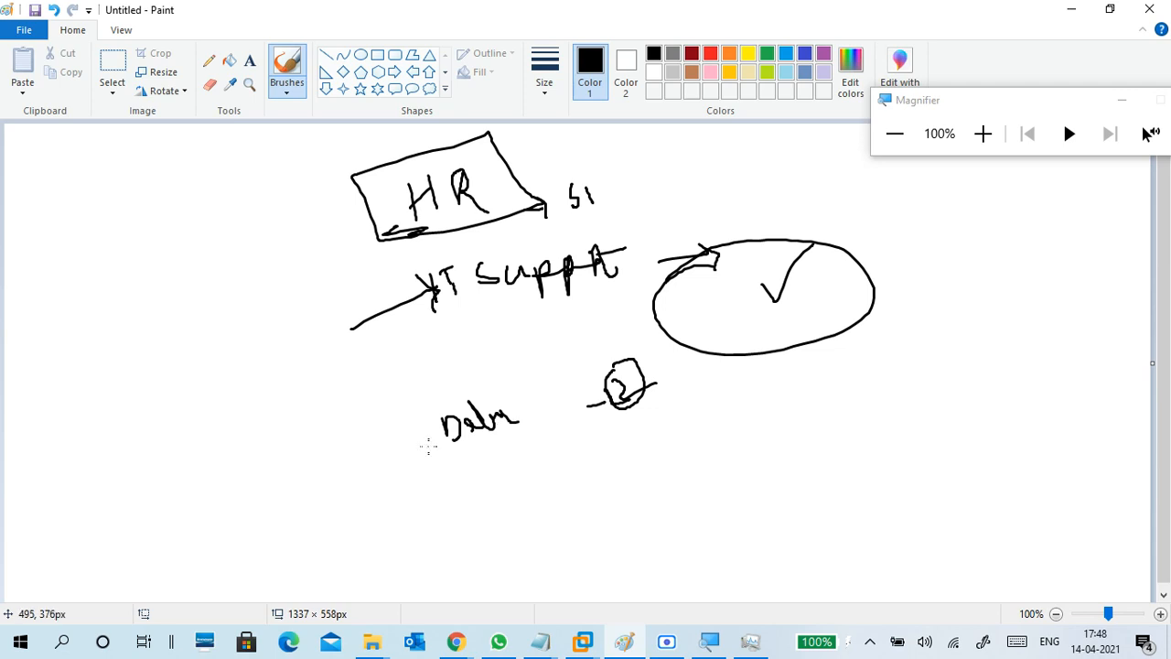
pyautogui.moveTo(428, 457); pyautogui.dragTo(578, 420)
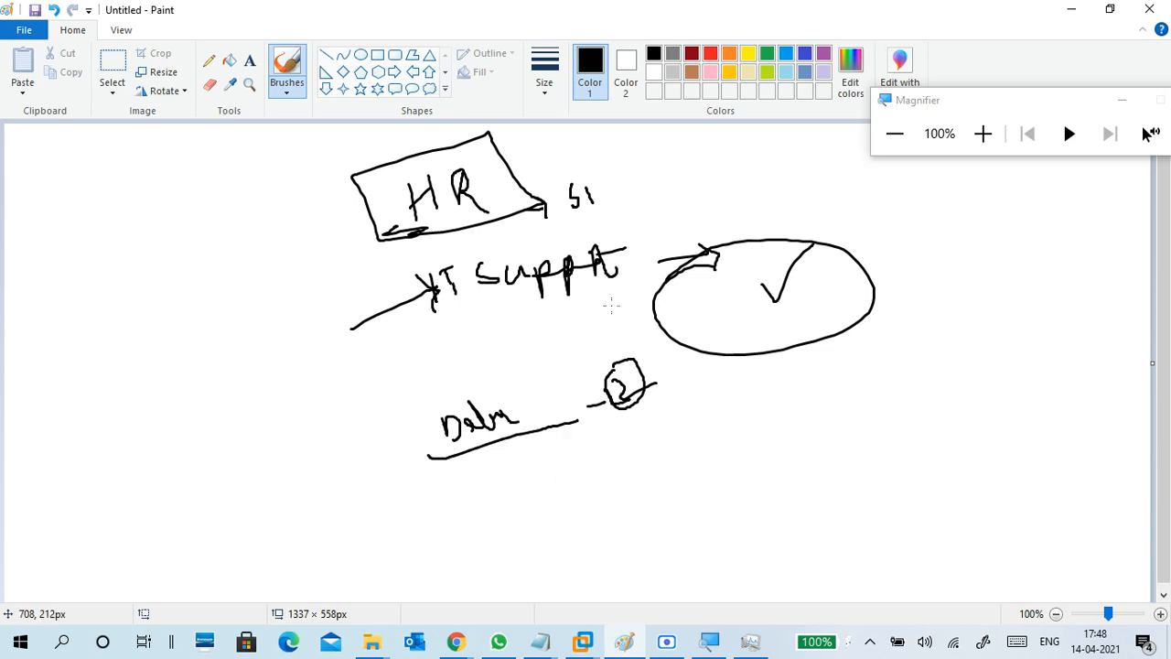
# Minimize Paint to show IE Restiction's scope again, with magnification at 100% and the panel moved to the top.
pyautogui.click(1067, 11)
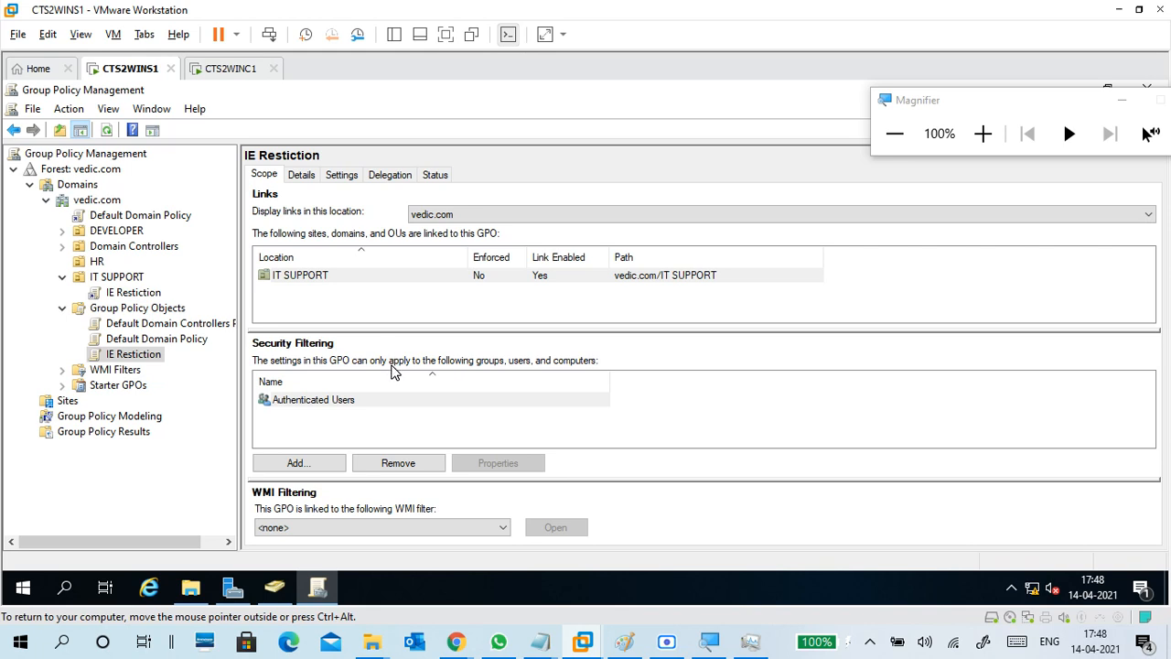
pyautogui.click(883, 144)
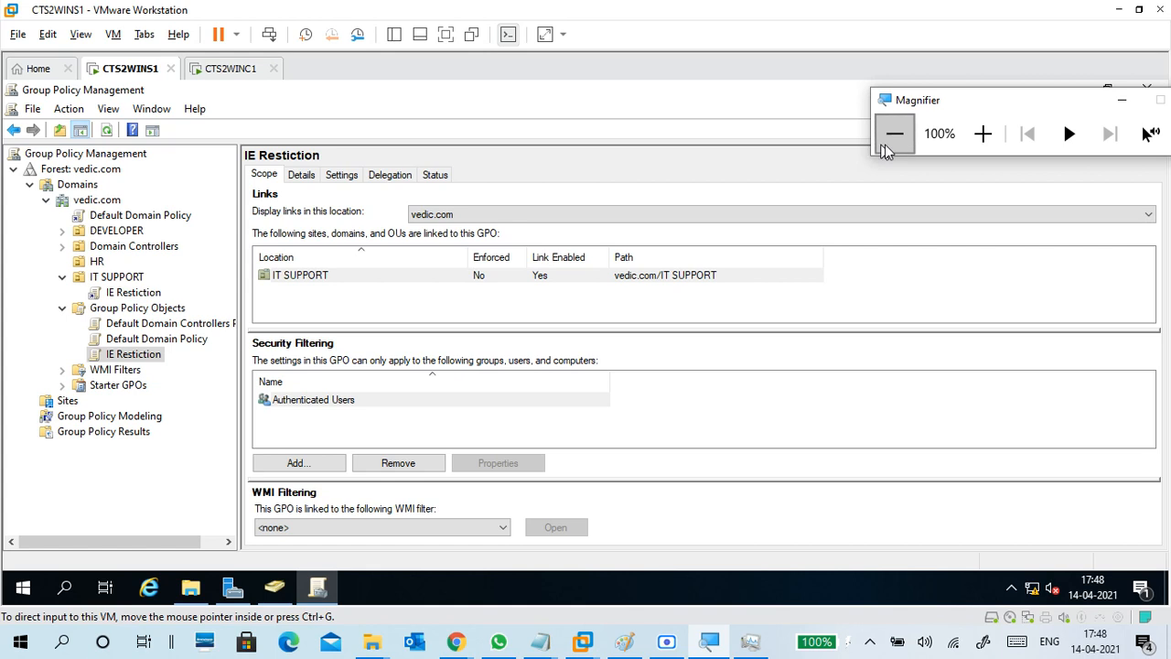
pyautogui.click(983, 134)
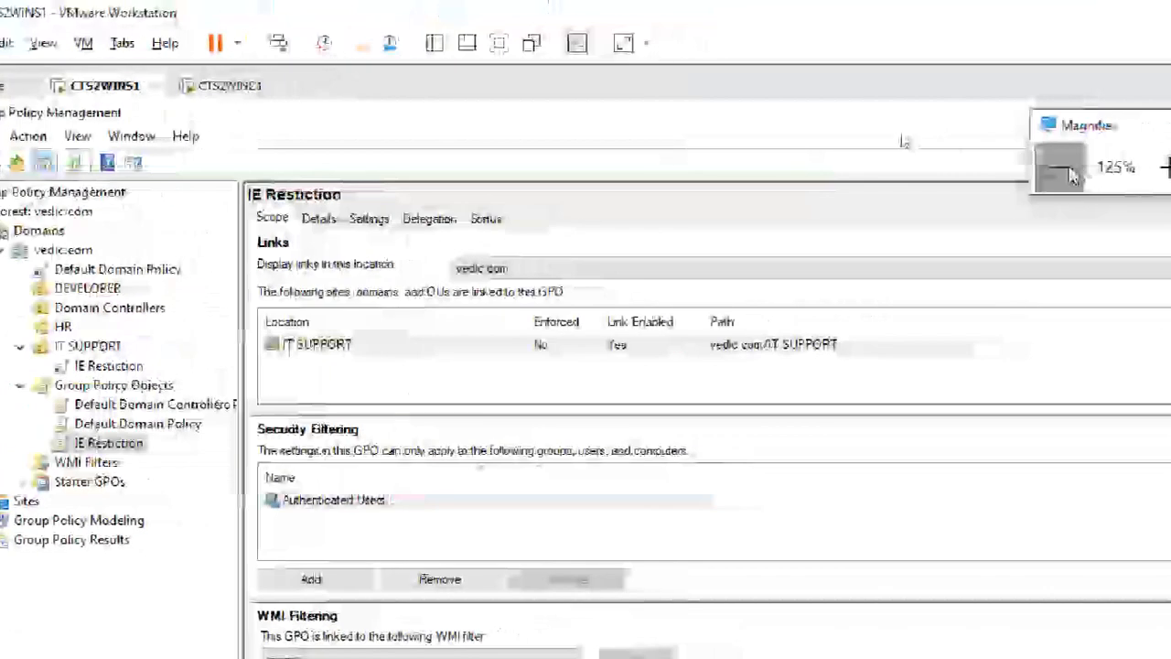
pyautogui.click(1058, 162)
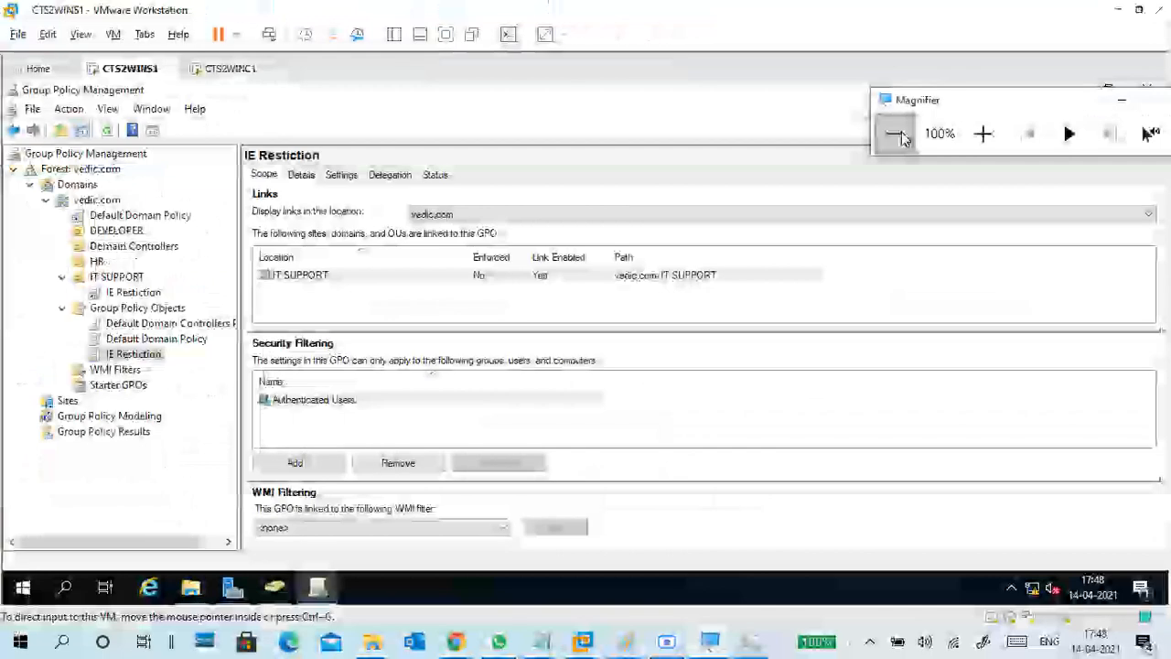
pyautogui.moveTo(959, 100); pyautogui.dragTo(850, 14)
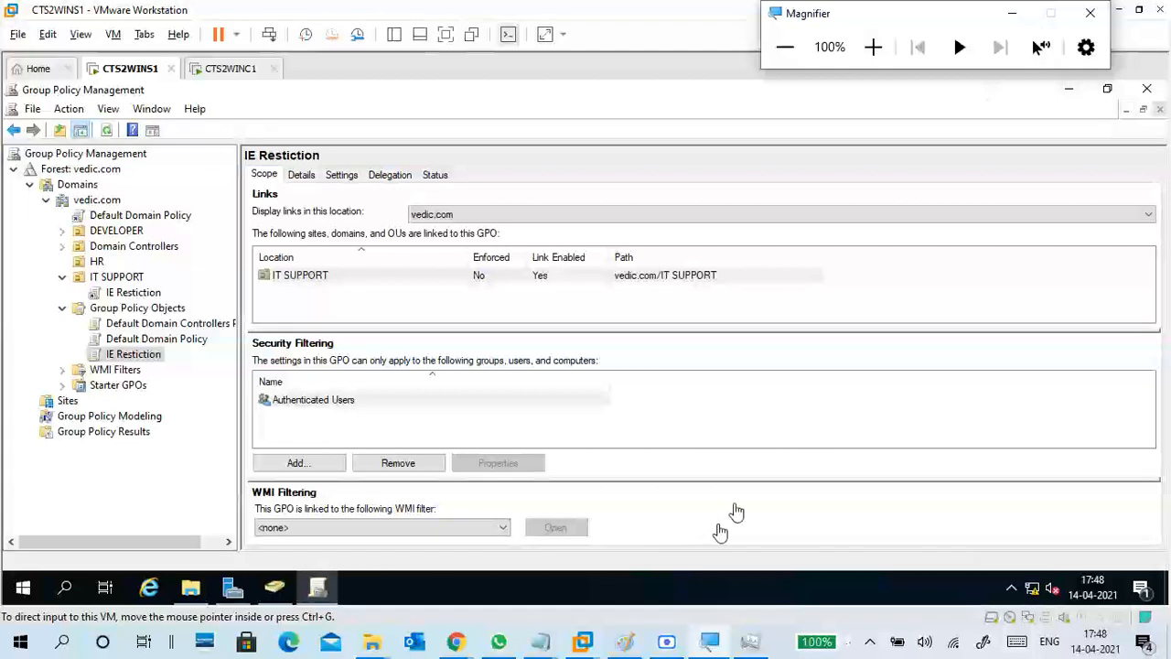